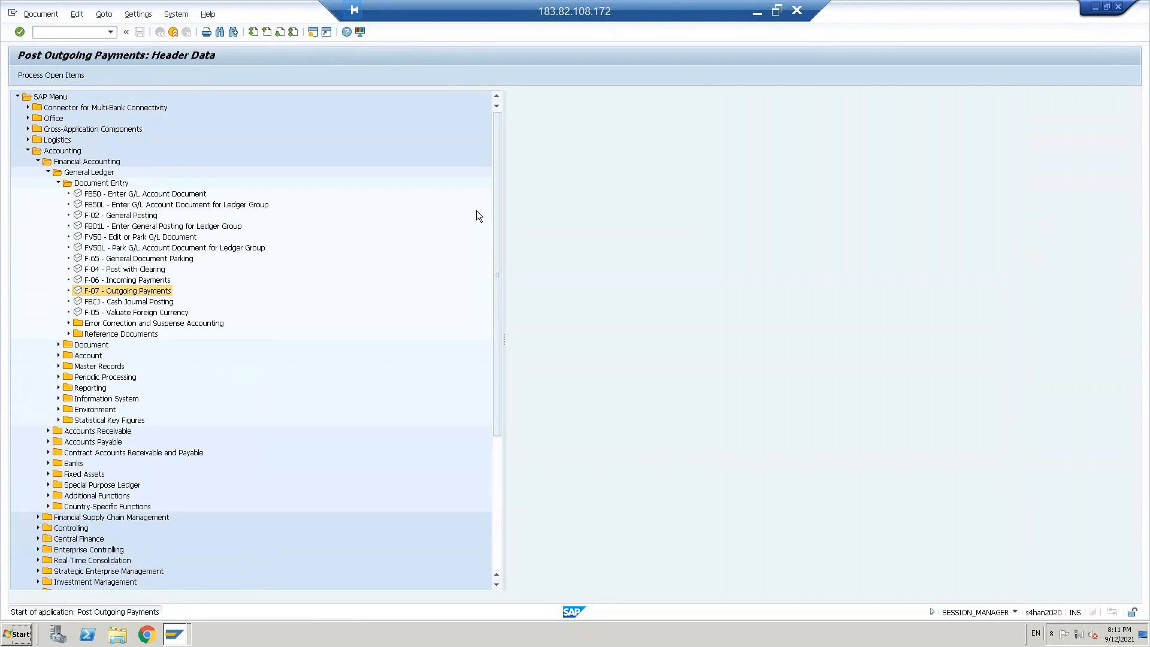
Step: Set both the posting date and the document date of the outgoing payment to 01.10.2021
click(104, 110)
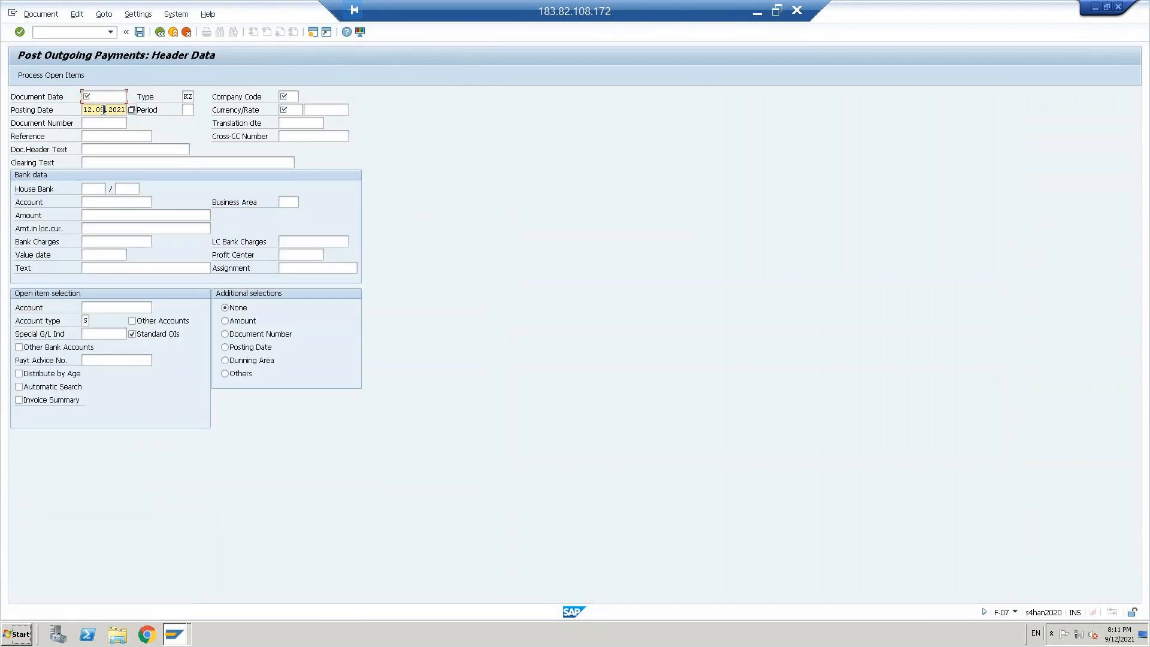
key(ctrl+a)
key(ctrl+c)
key(ctrl+a)
key(BackSpace)
key(Return)
key(Up)
key(Down)
key(ctrl+a)
key(ctrl+c)
key(Up)
key(ctrl+v)
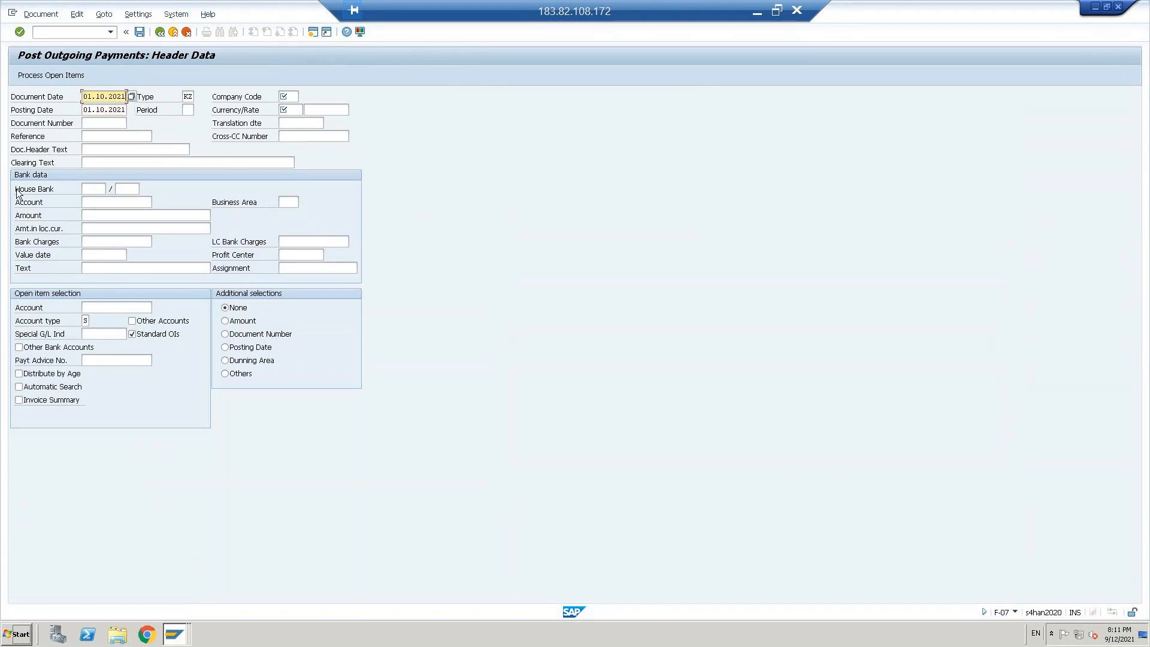
Step: In the bank data, set the account to 200001 and the amount to 1000
click(120, 201)
key(Down)
key(Return)
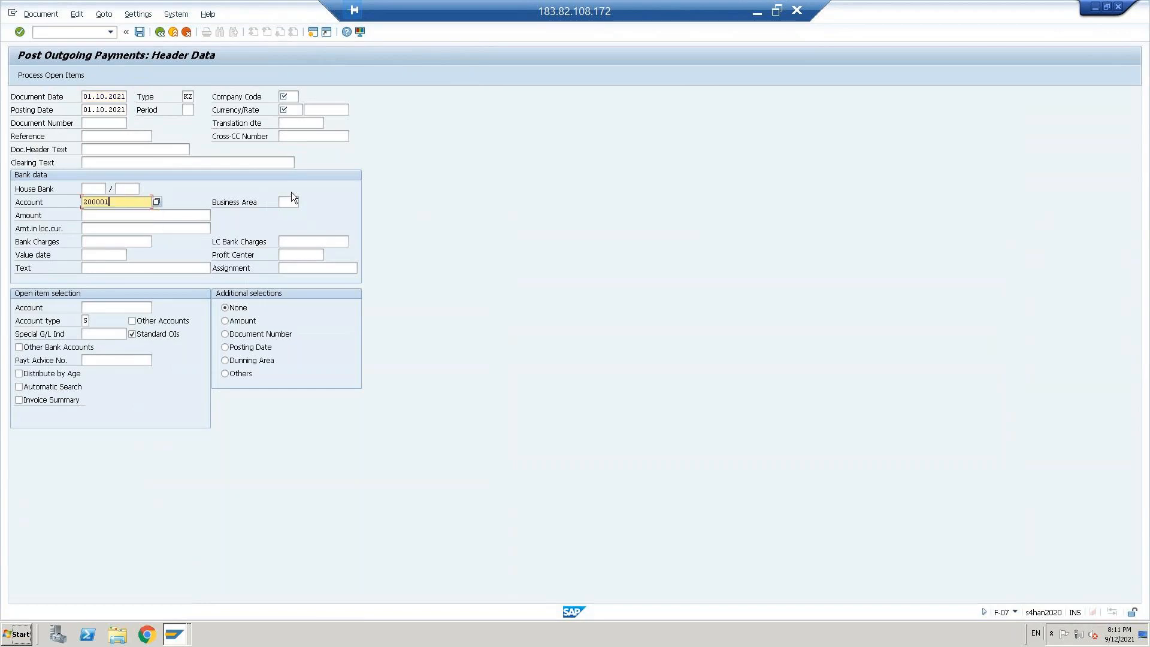
key(Tab)
key(shift+Tab)
key(Tab)
text(1000)
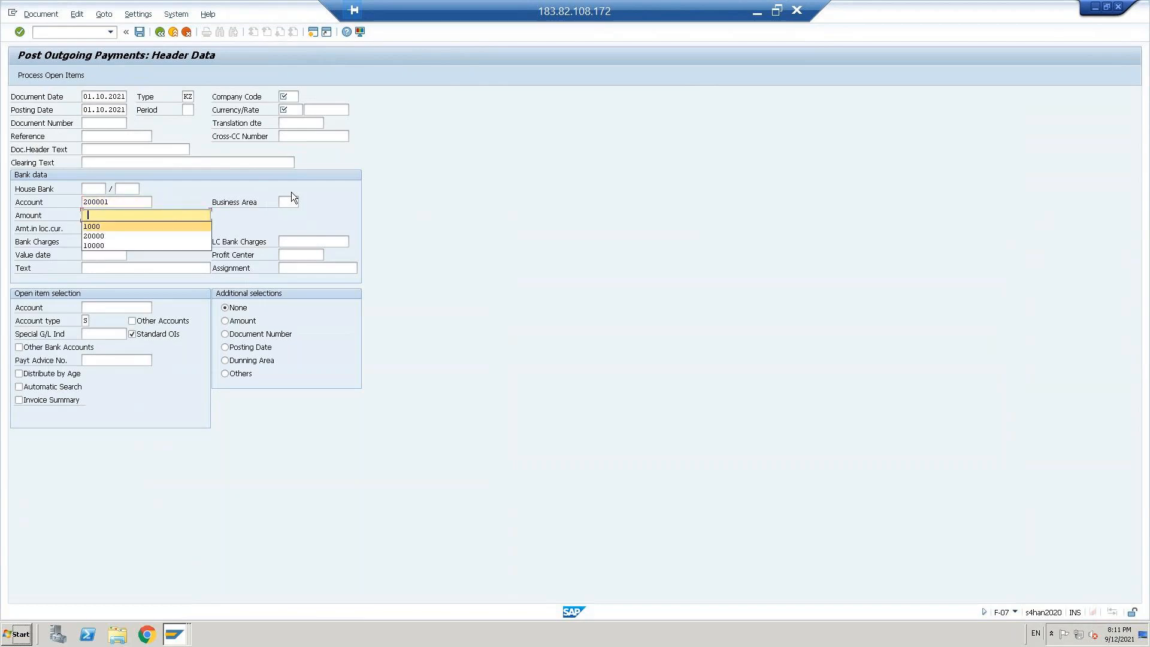
Step: Set the value date in the bank data to 01.10.2021
key(Tab)
key(Tab)
key(Tab)
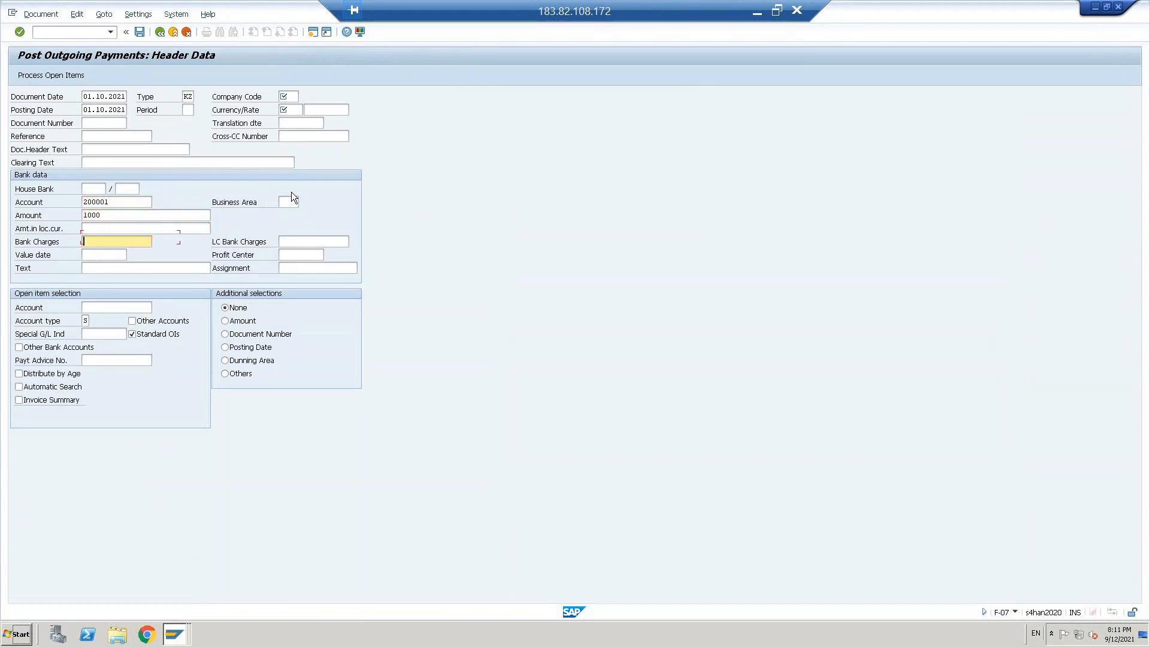
key(space)
key(Down)
key(Return)
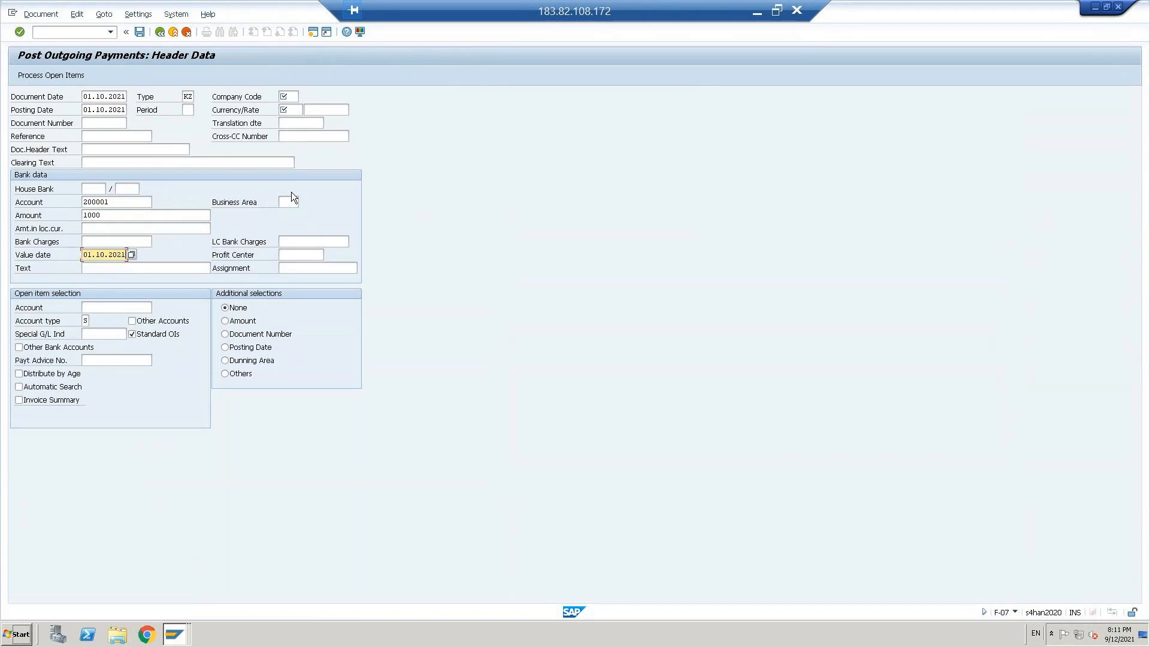
Step: Set the open item selection account to 100001 and submit the header data
click(134, 307)
key(Down)
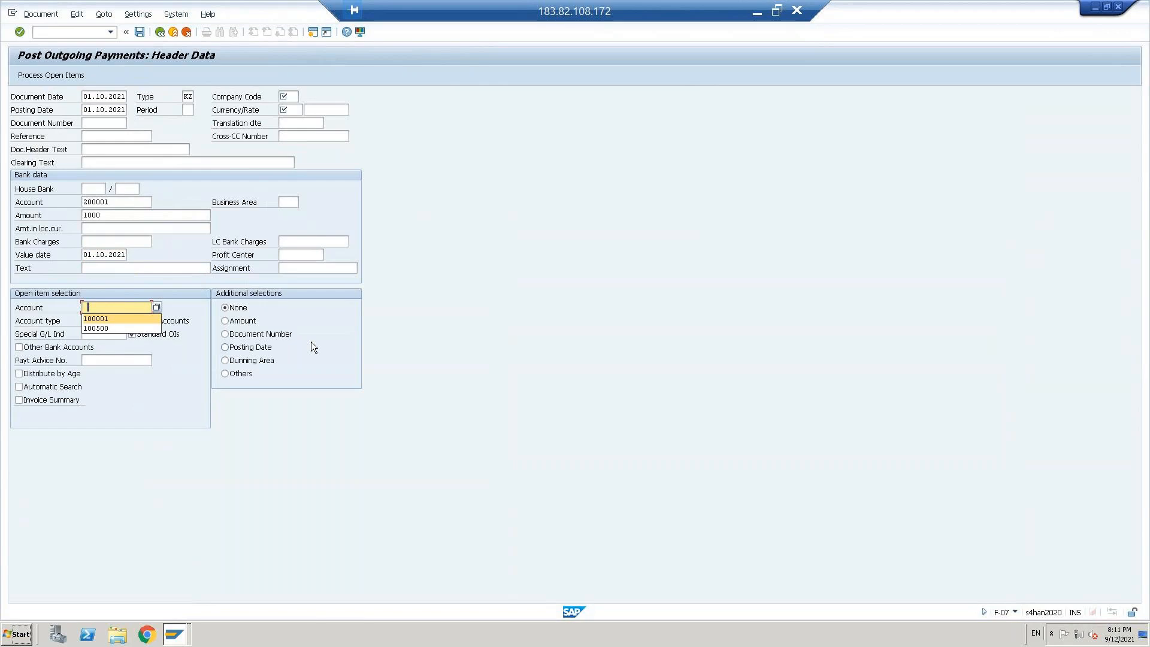
key(Return)
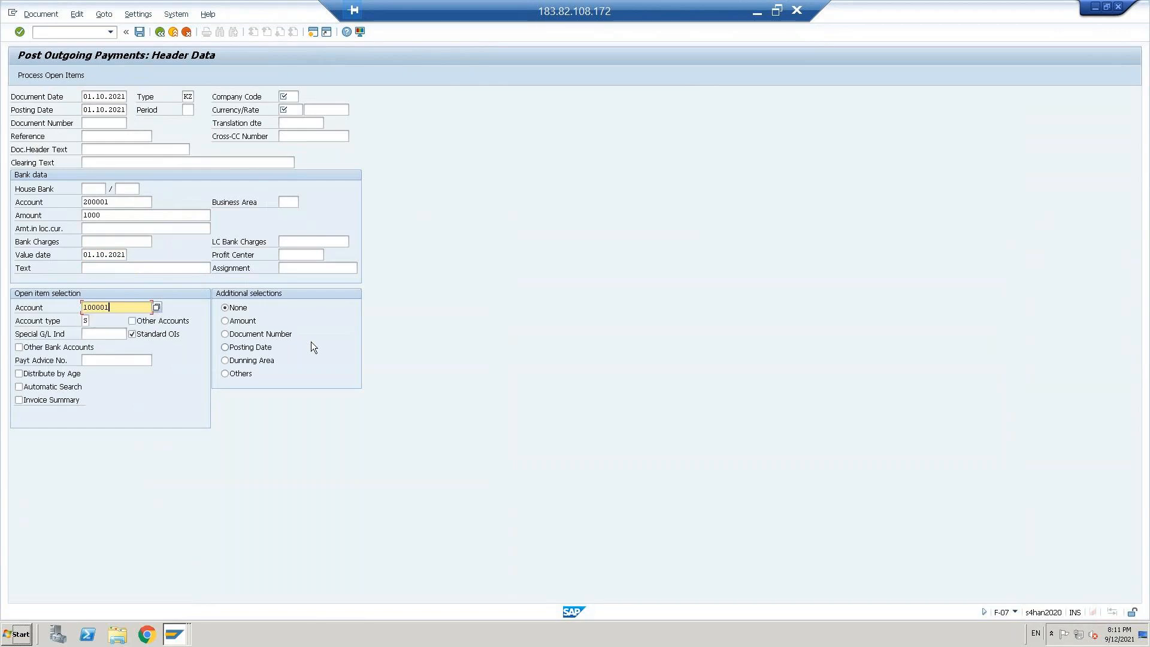
key(Return)
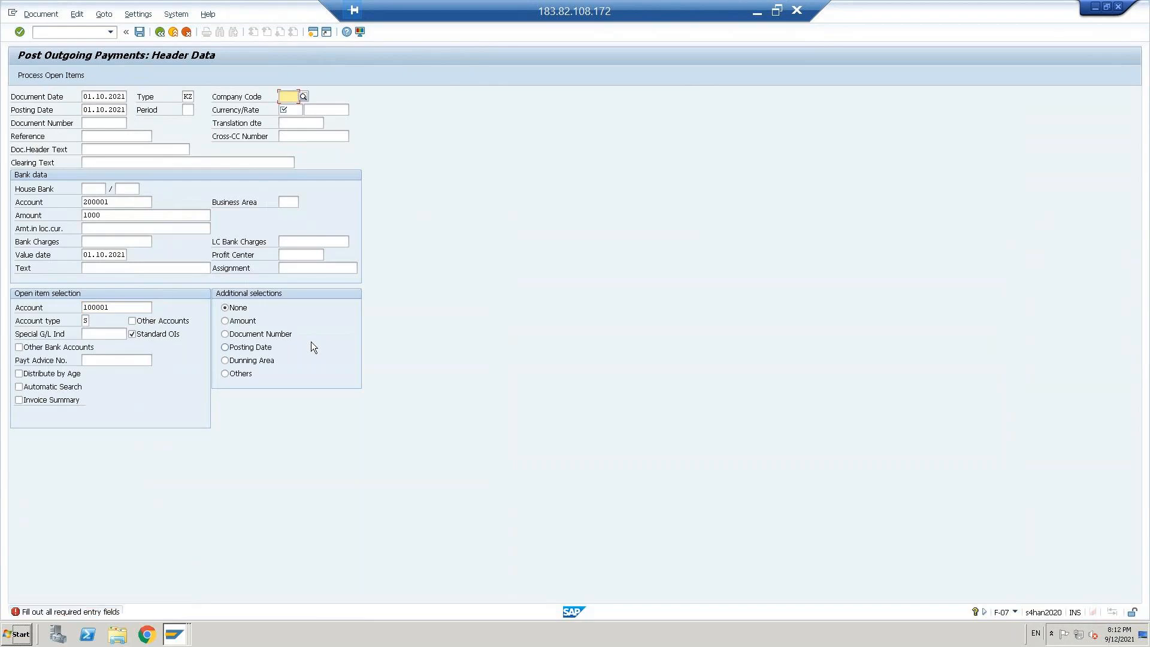
Step: Enter company code CBUS and currency USD, submit the header, and proceed despite the future document date
text(cbus)
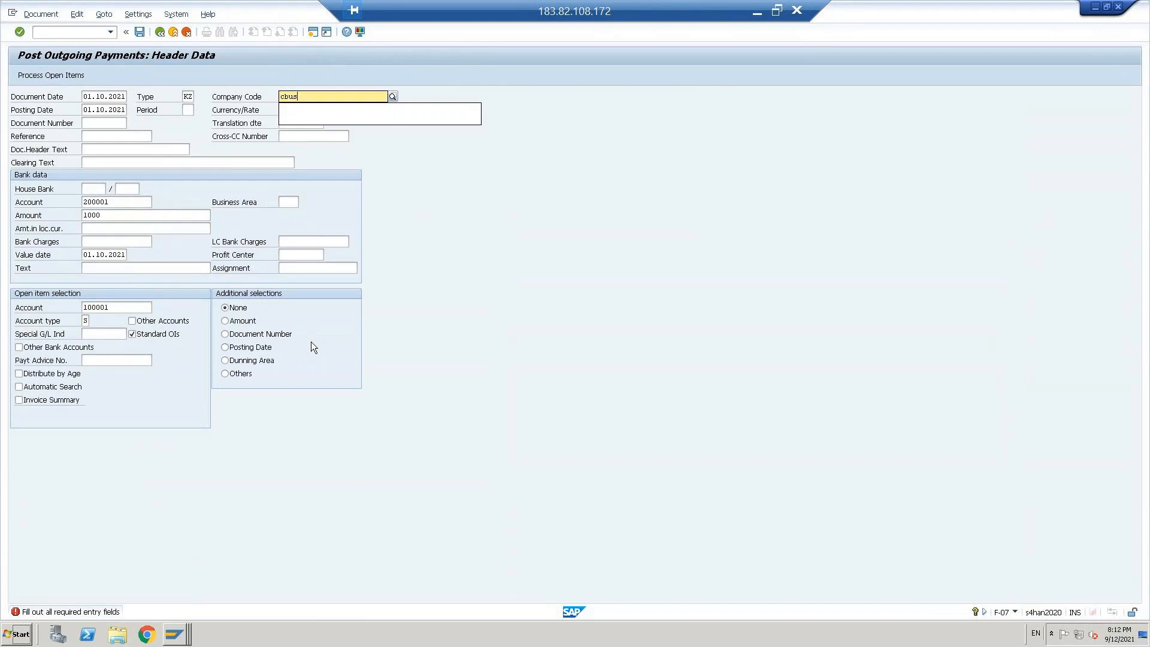
key(Return)
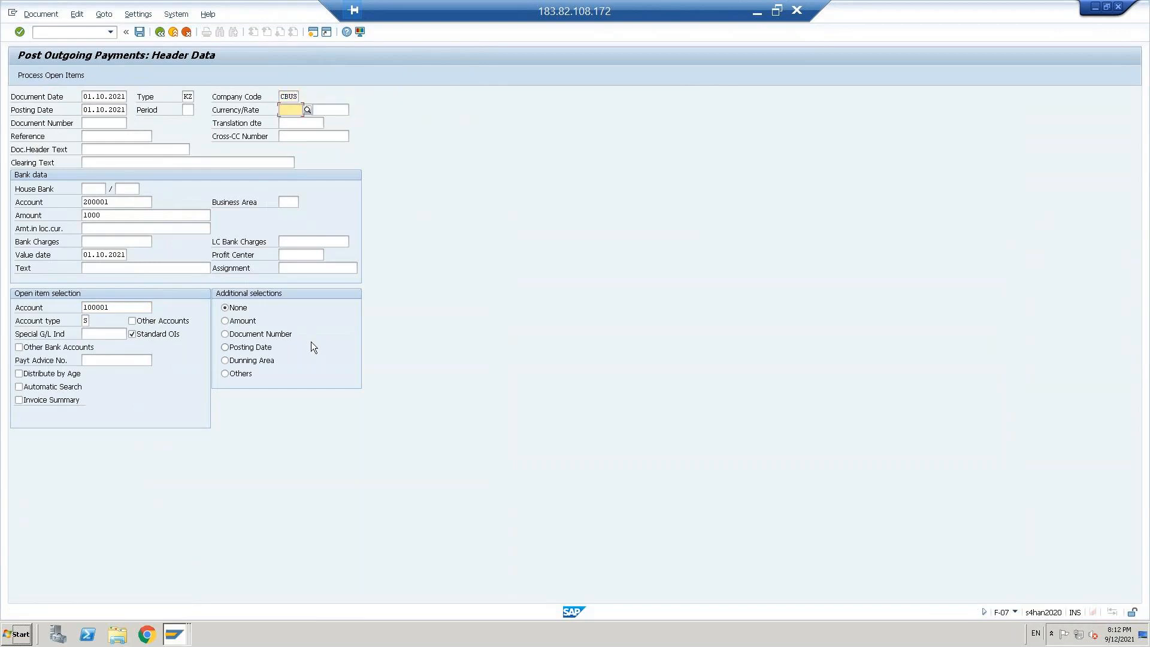
text(usd)
key(Return)
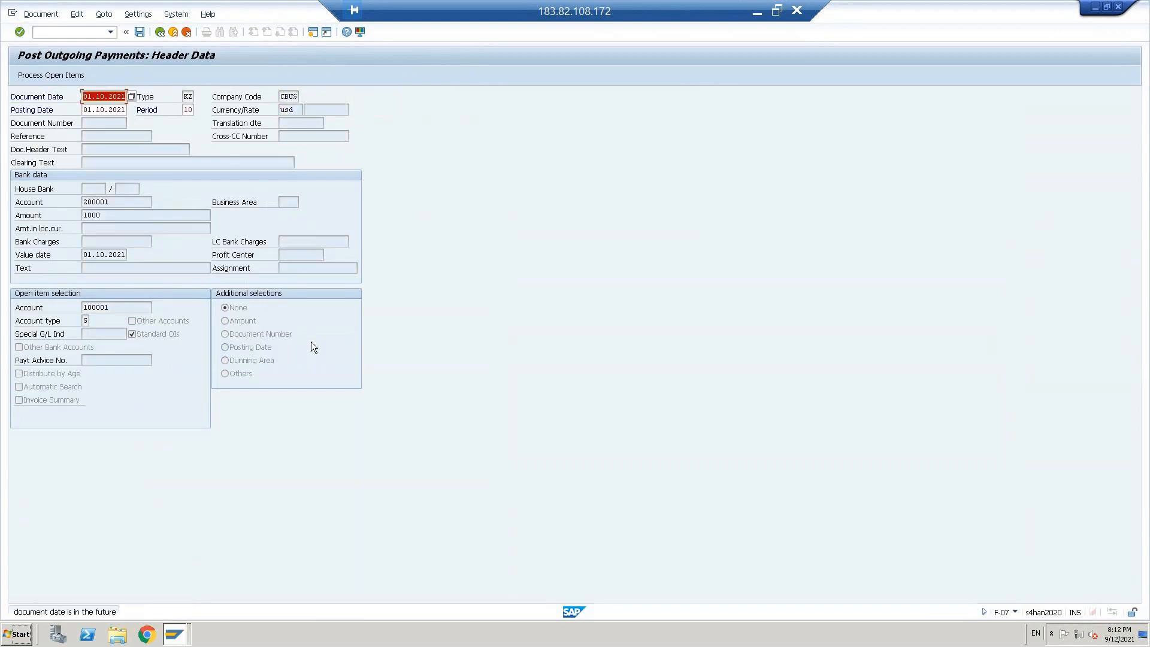
key(Return)
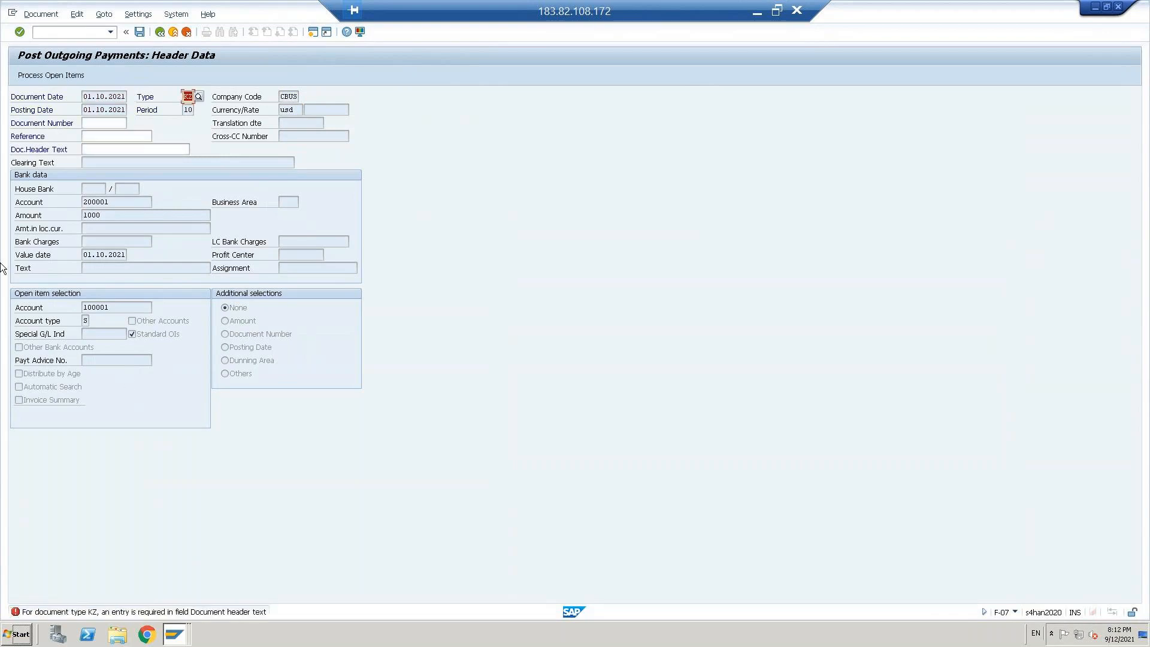
Step: Fill the reference and the document header text with "text" and try to process the open items
click(96, 135)
key(Down)
key(Return)
key(Tab)
key(space)
key(Down)
key(Return)
key(Return)
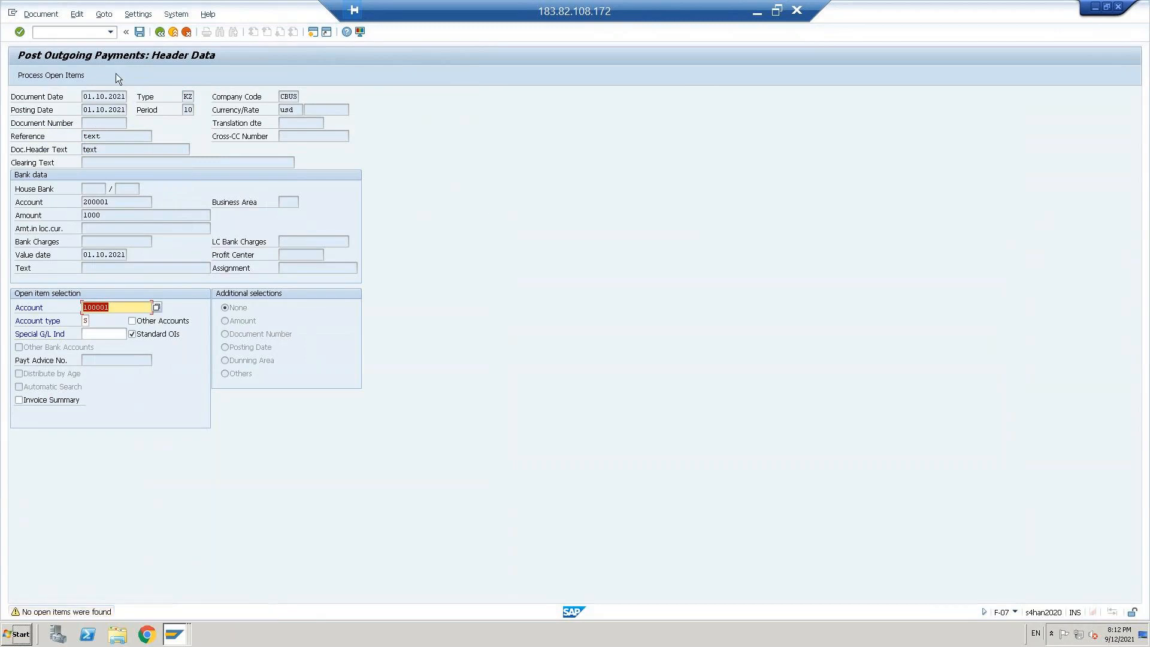
Step: Switch to transaction FBL3N and set the lower limit of the G/L account range to 100000, Equity share capital
click(79, 33)
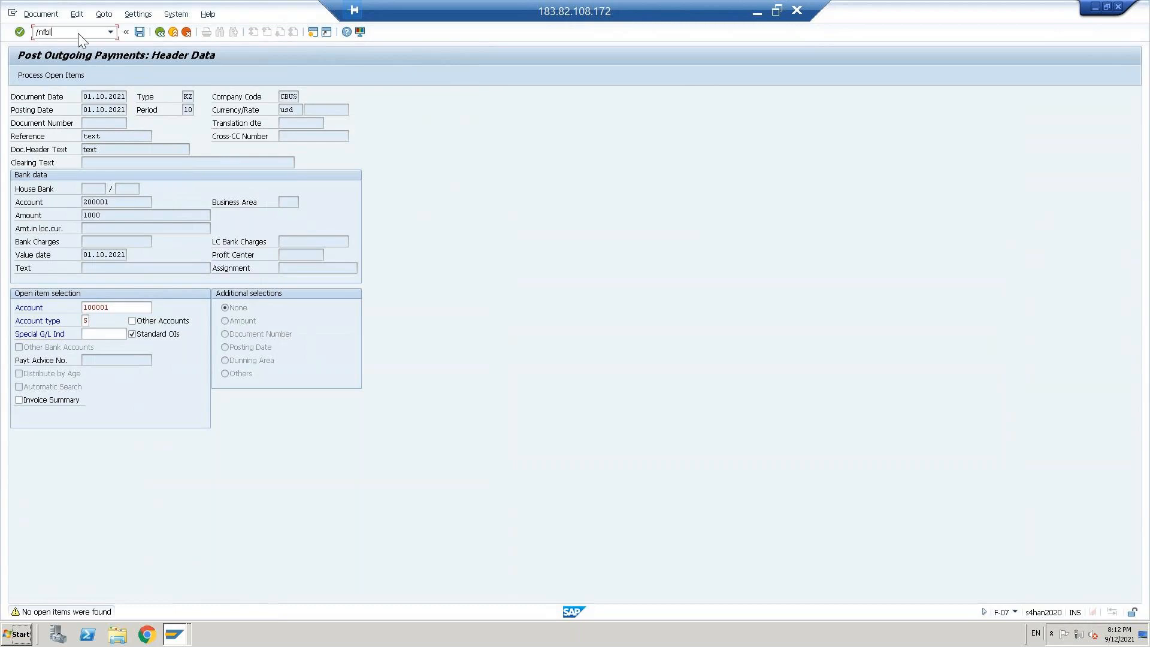
key(Return)
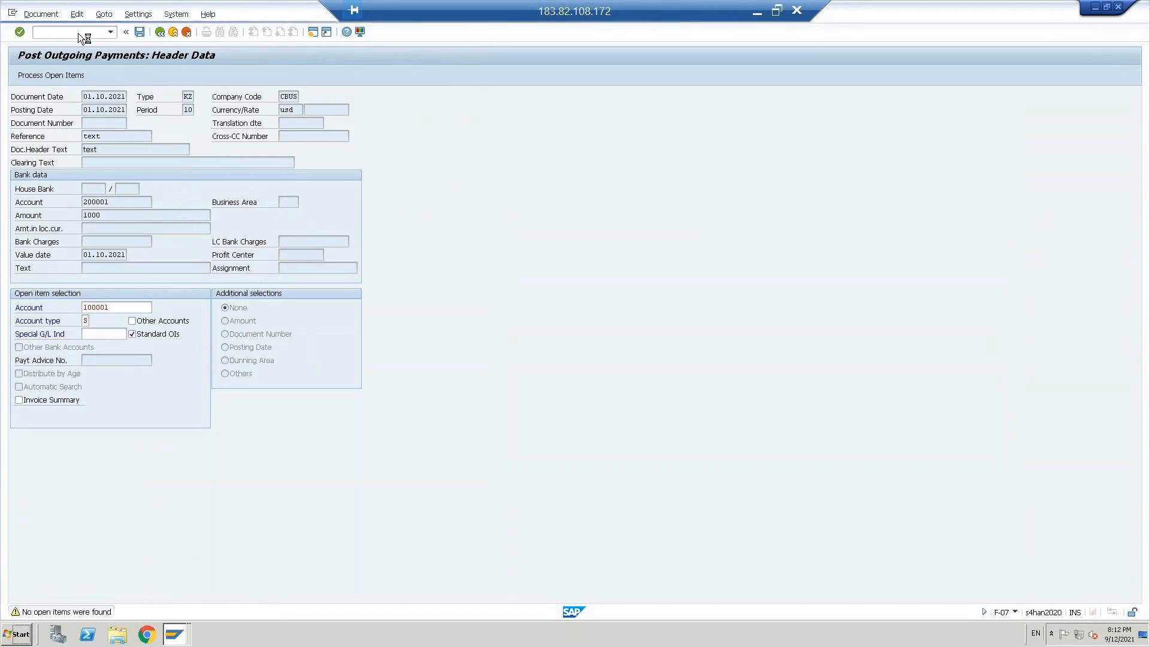
click(346, 110)
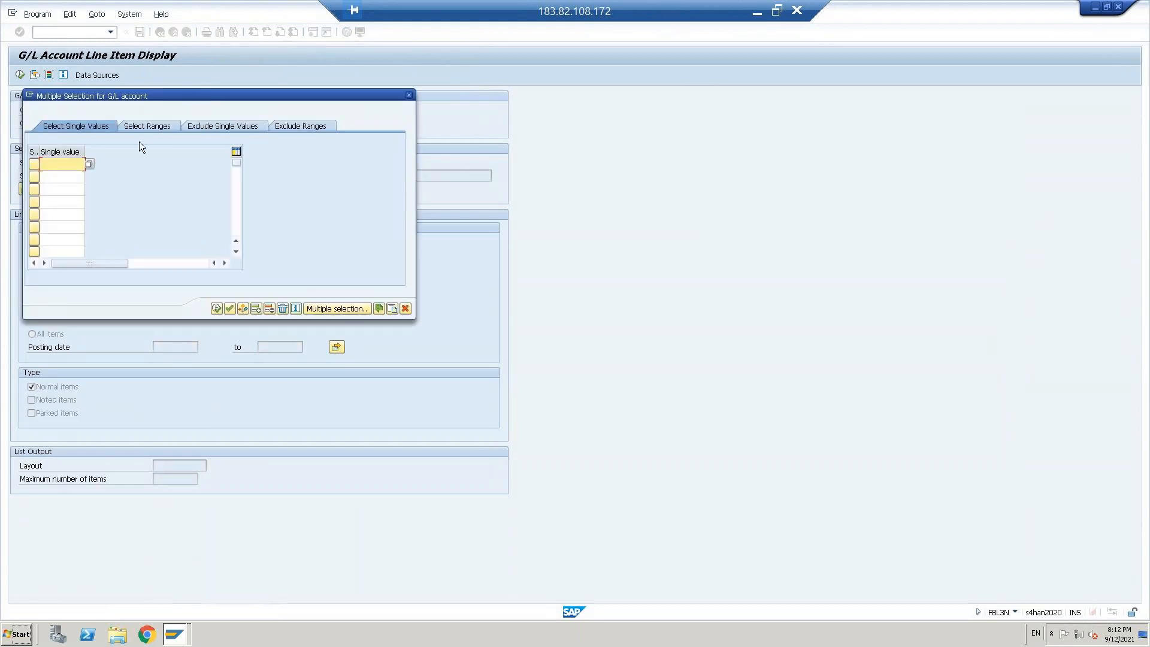
click(146, 125)
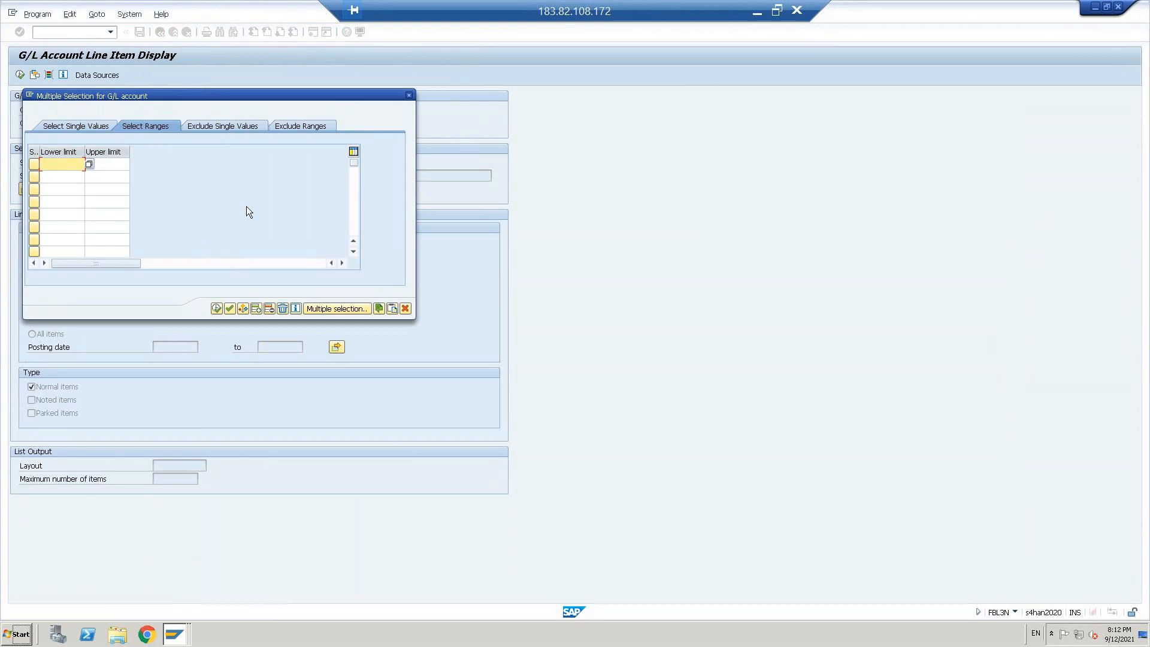
key(F4)
key(Return)
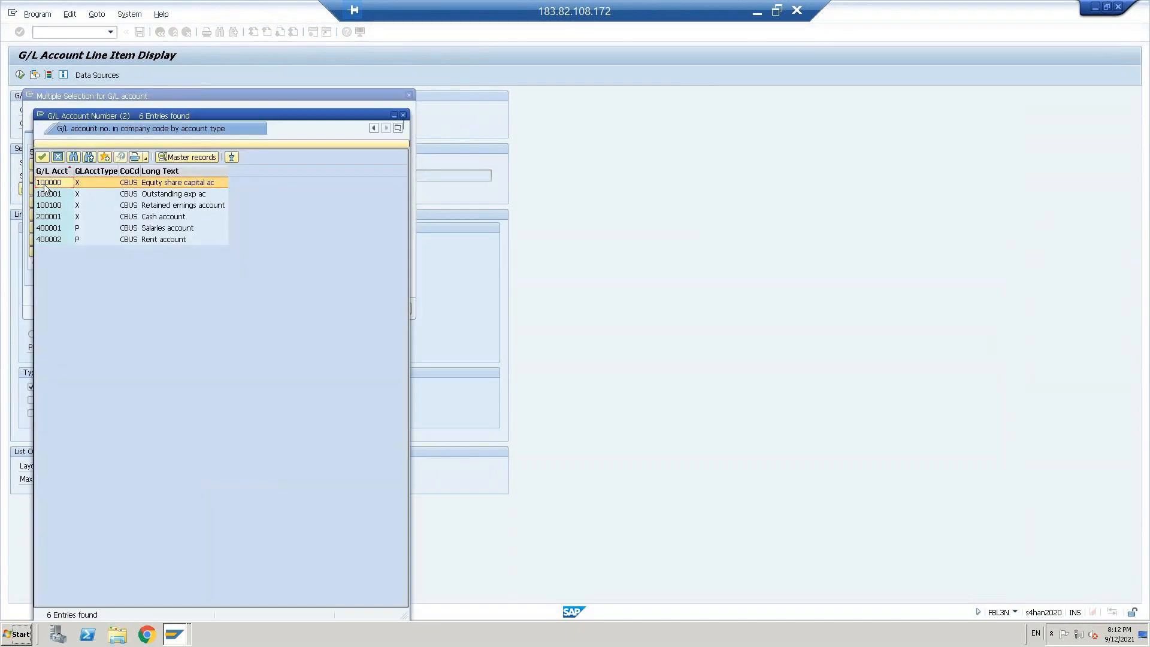
double_click(45, 184)
Step: Set the upper limit of the G/L account range to 400002, Rent account, and display the line items
click(100, 165)
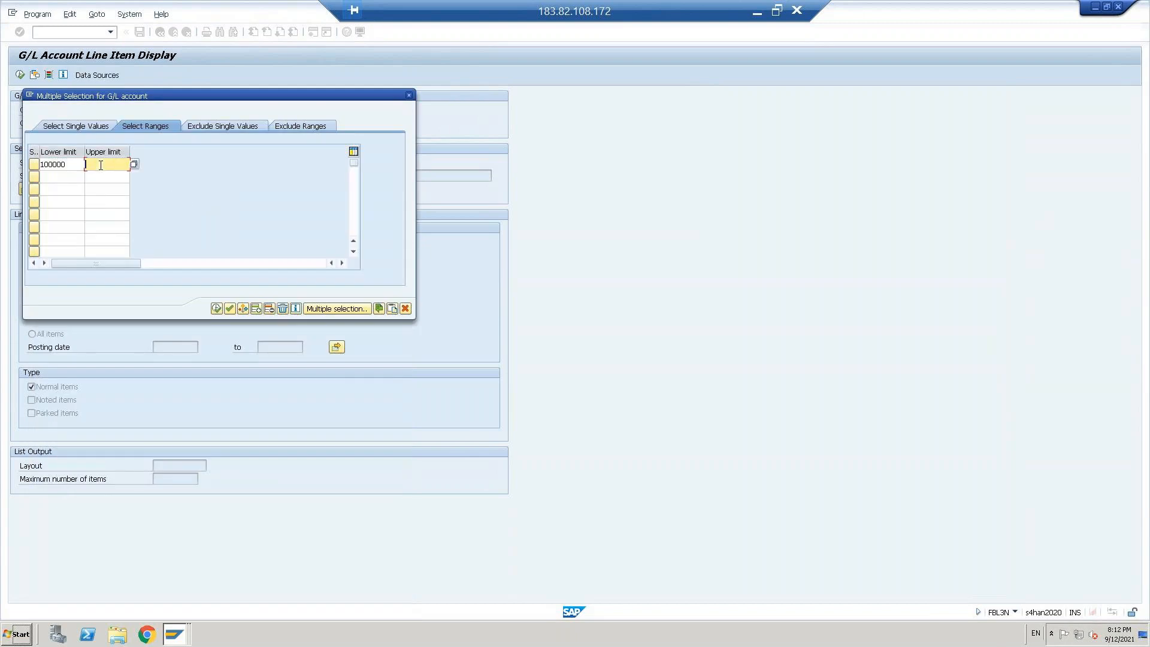
key(F4)
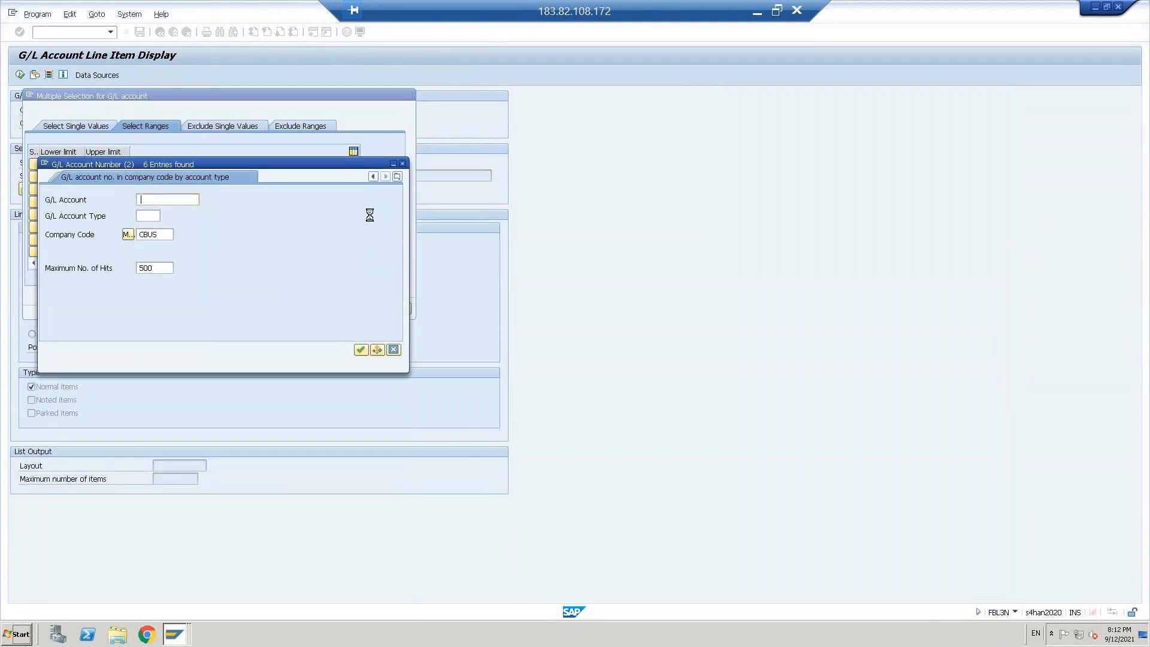
key(Return)
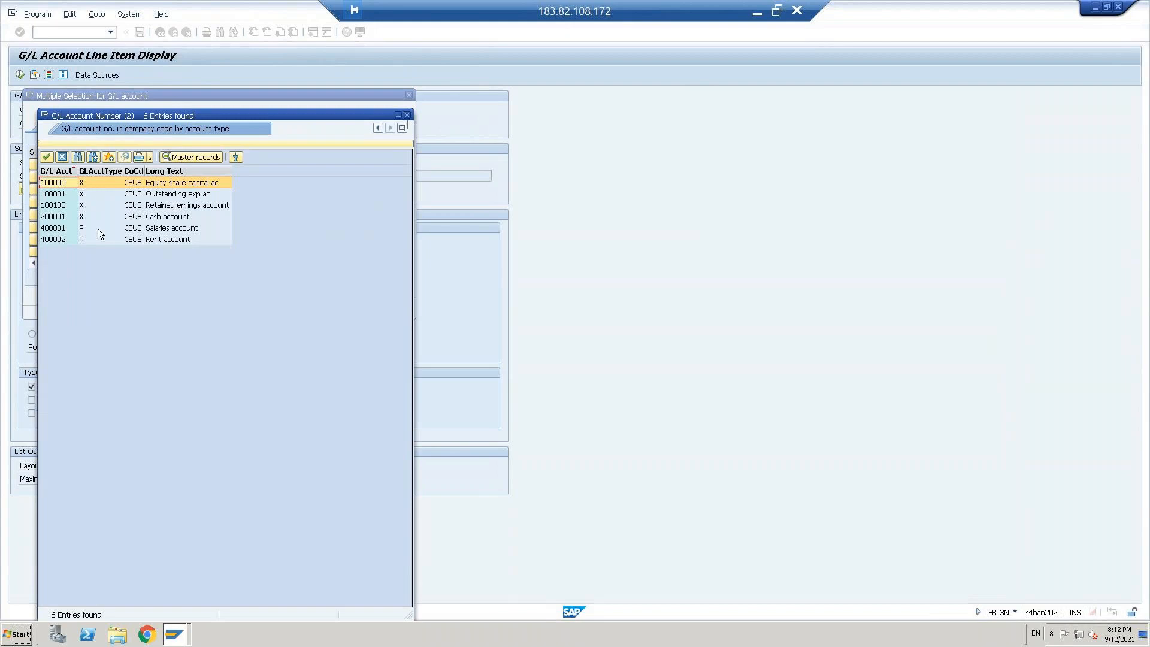
double_click(62, 240)
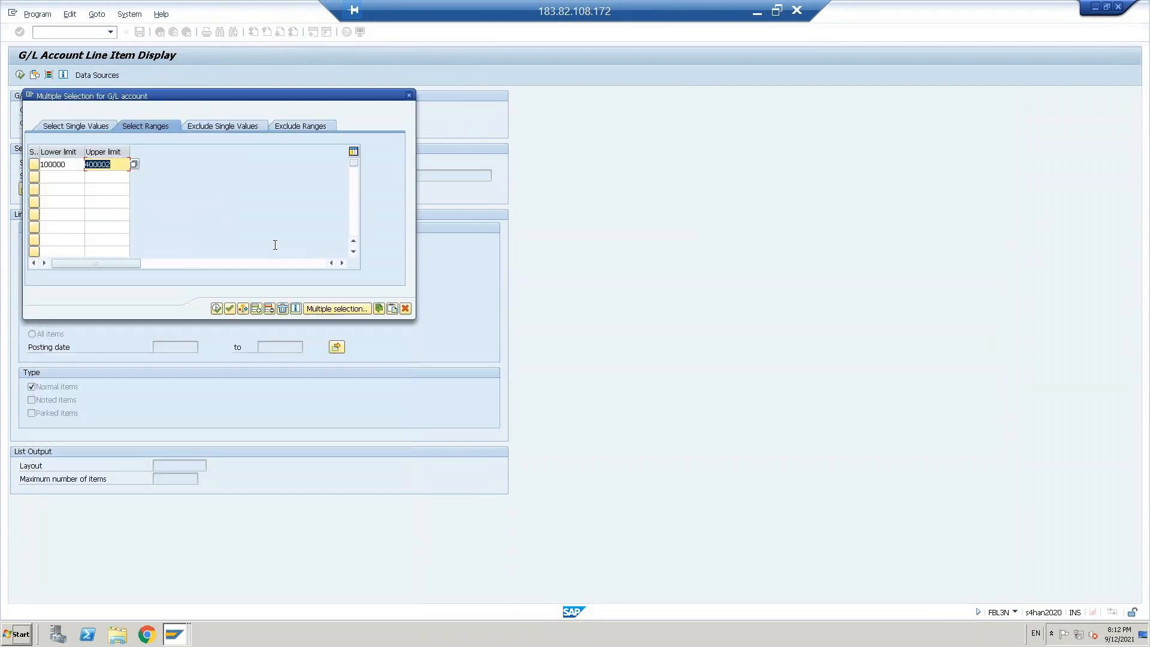
click(216, 308)
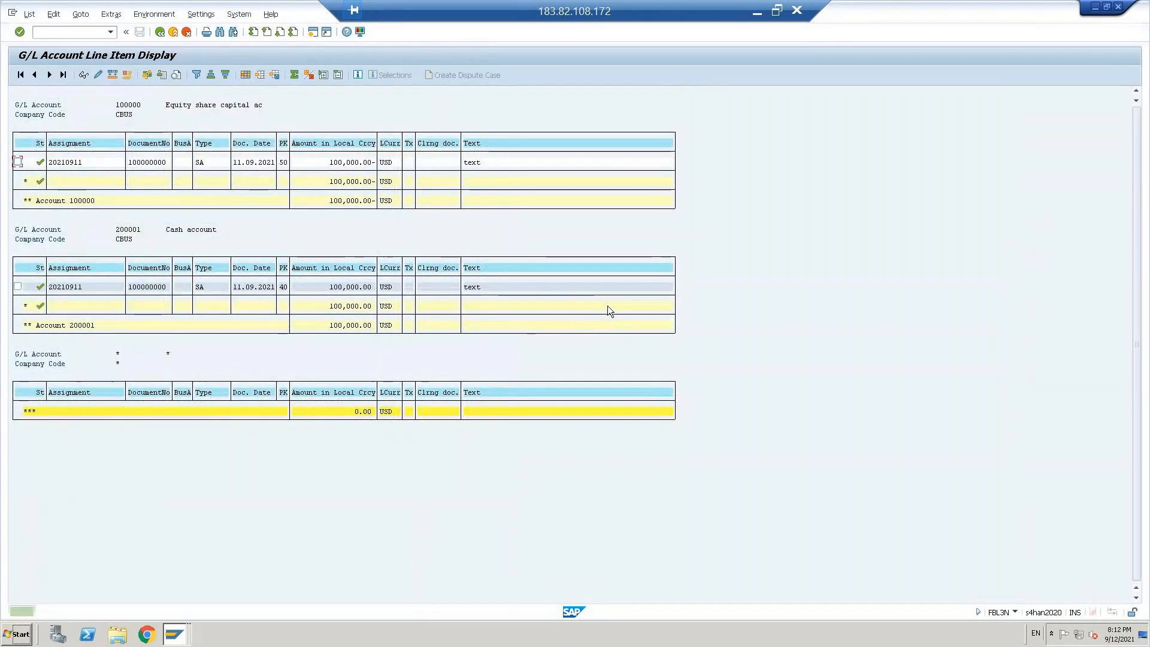
Step: Return to the selection, set the open items key date to 30.09.2021, and display the line items again
click(160, 32)
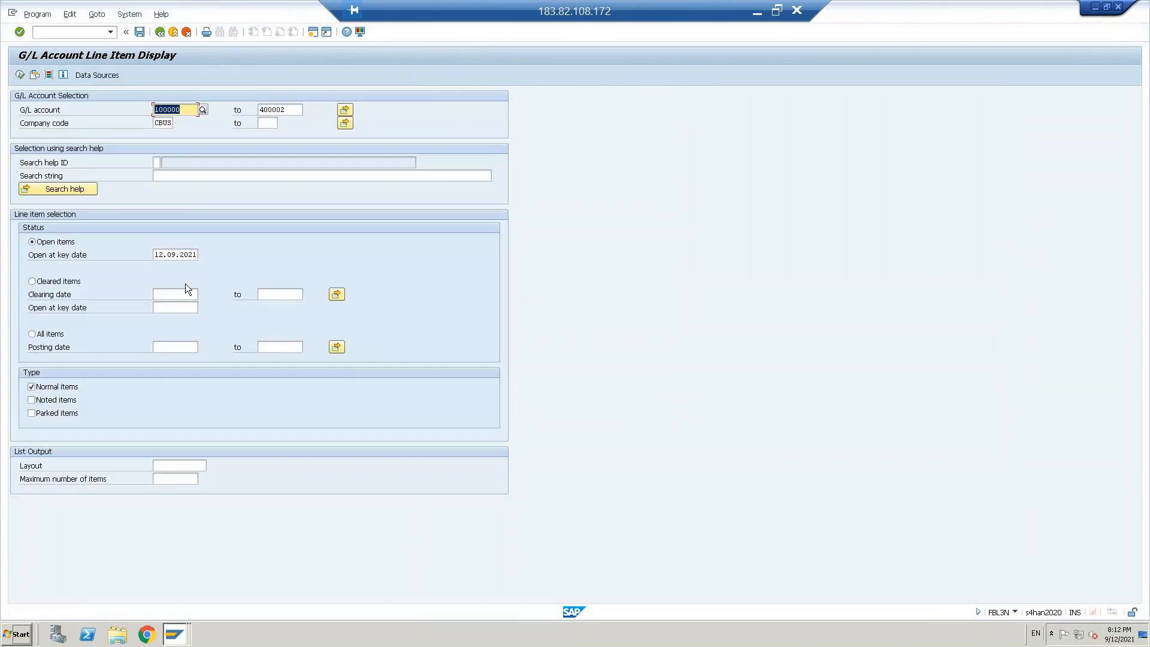
click(160, 255)
double_click(161, 255)
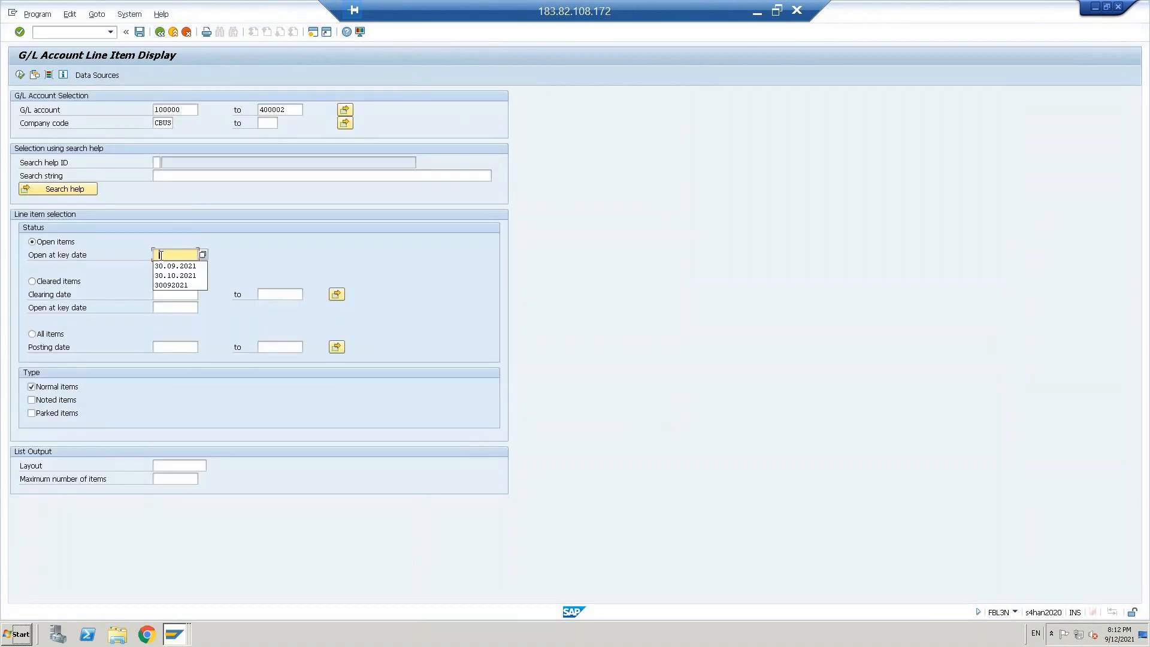
key(Down)
key(Return)
key(F8)
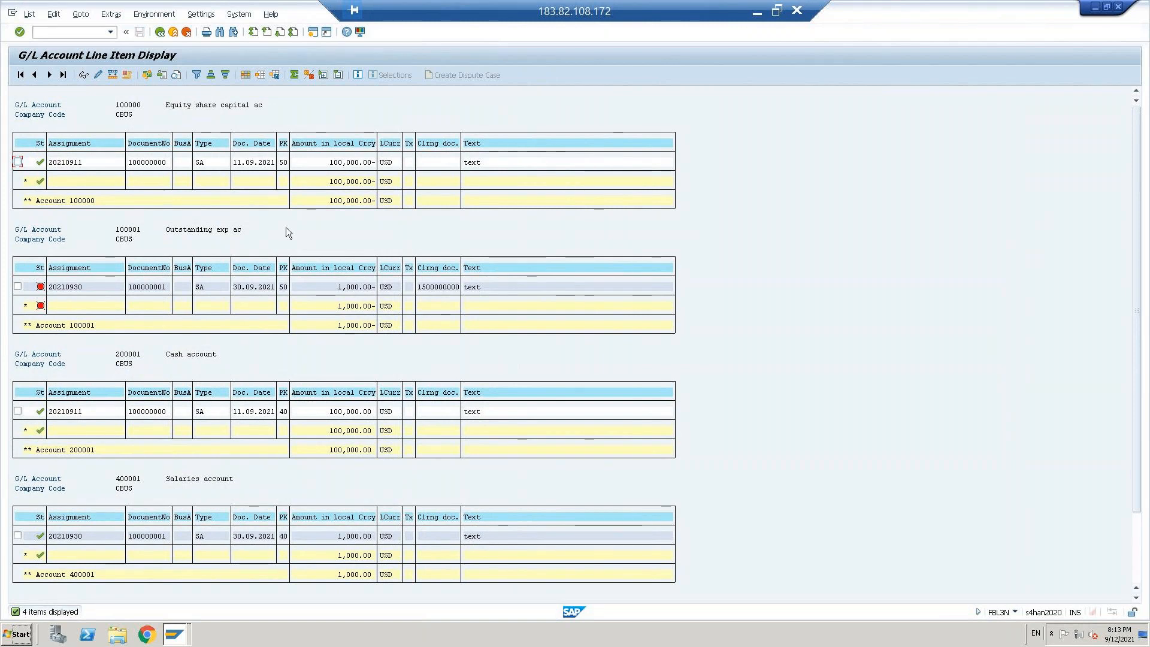
key(alt+Tab)
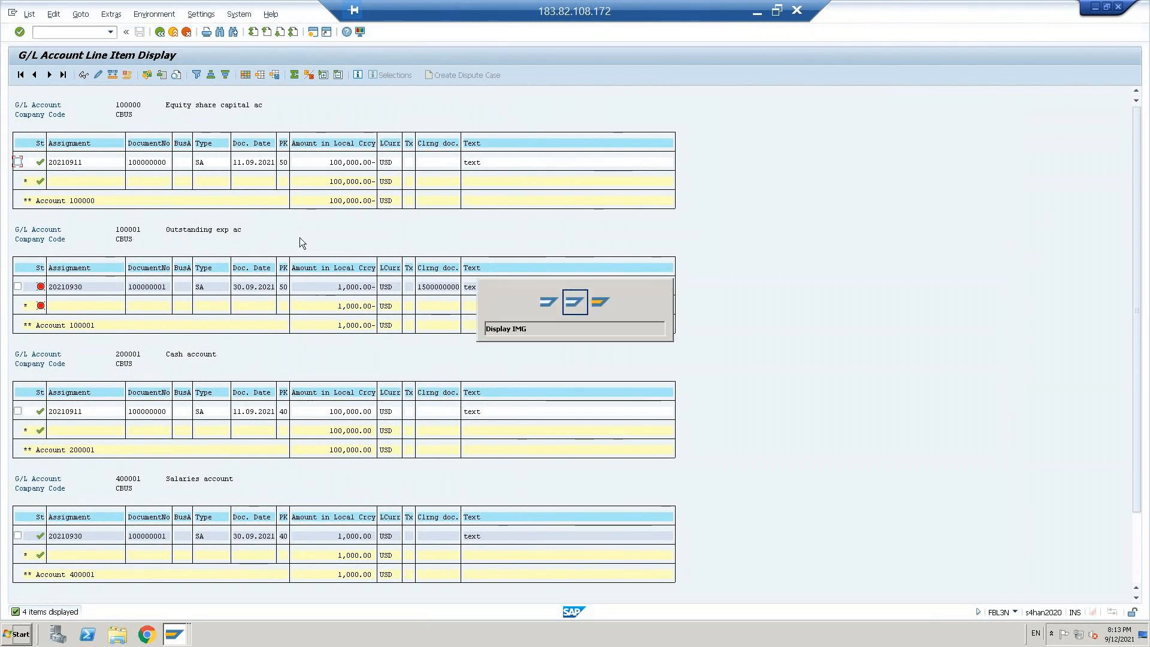
key(alt+Tab)
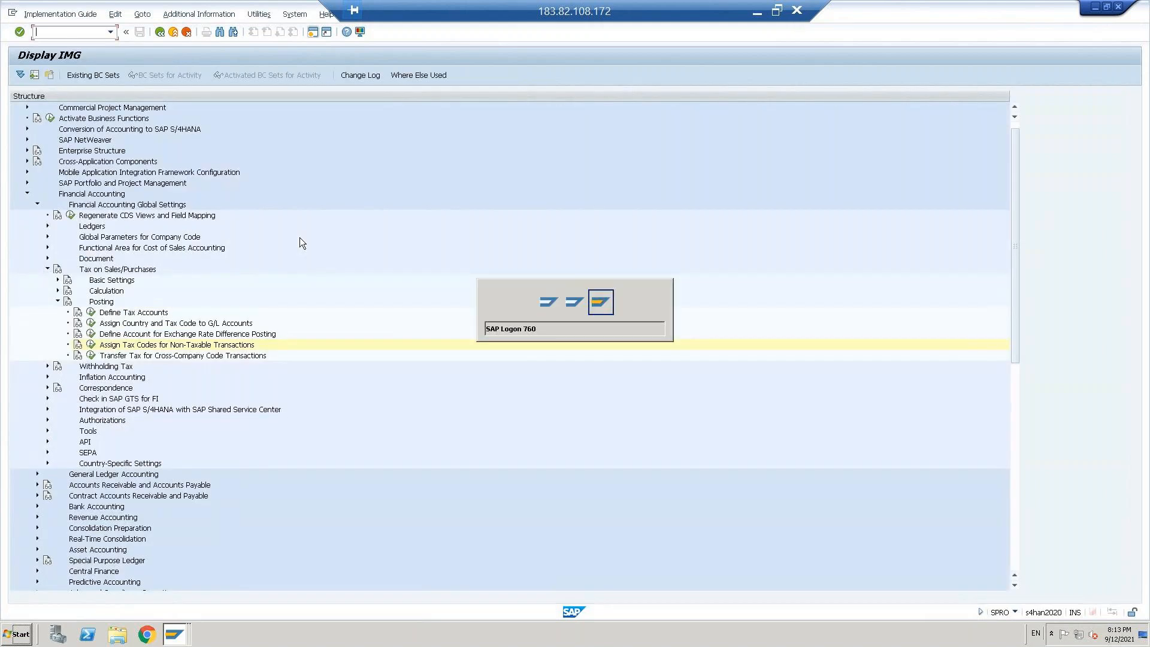
key(alt+Tab)
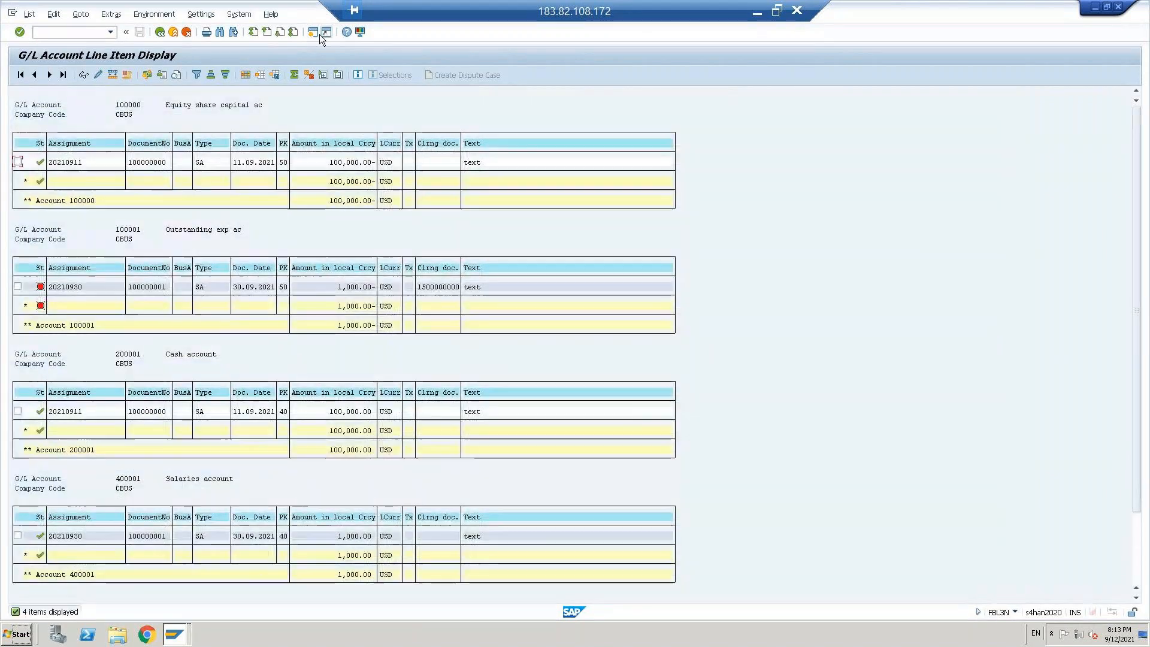
Step: Open a new SAP session and start the outgoing payments transaction F-07 in it
click(313, 32)
text(f)
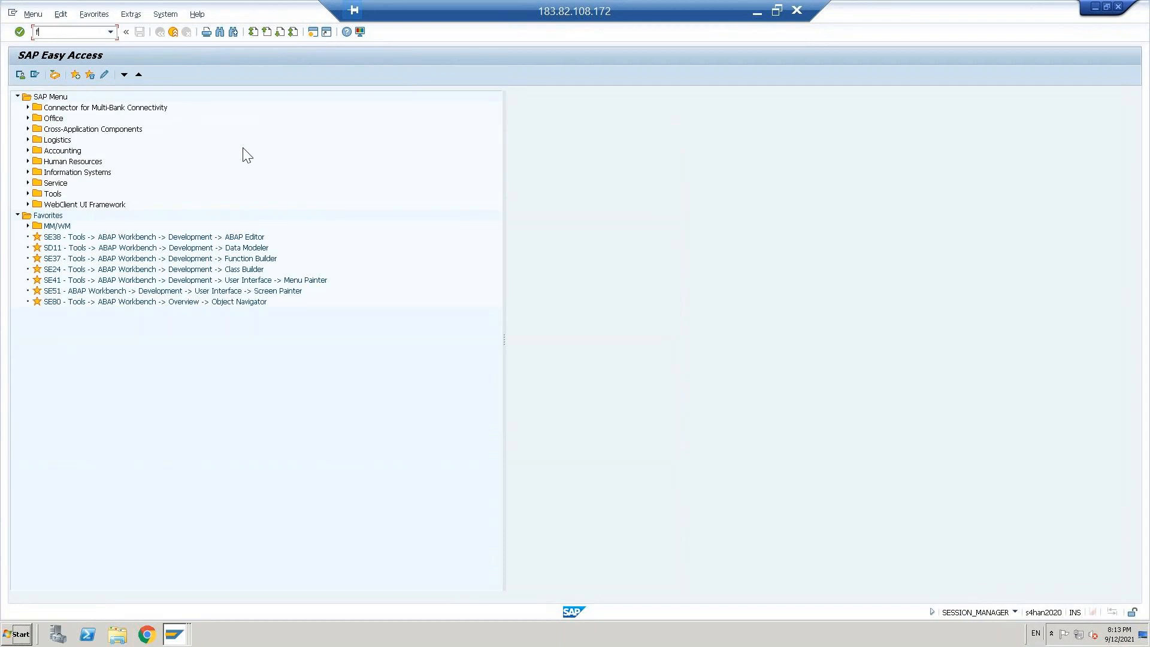
text(bl07)
key(Return)
Step: Copy the posting date 12.09.2021 into the document date
click(108, 110)
key(ctrl+a)
key(ctrl+c)
key(Up)
key(ctrl+v)
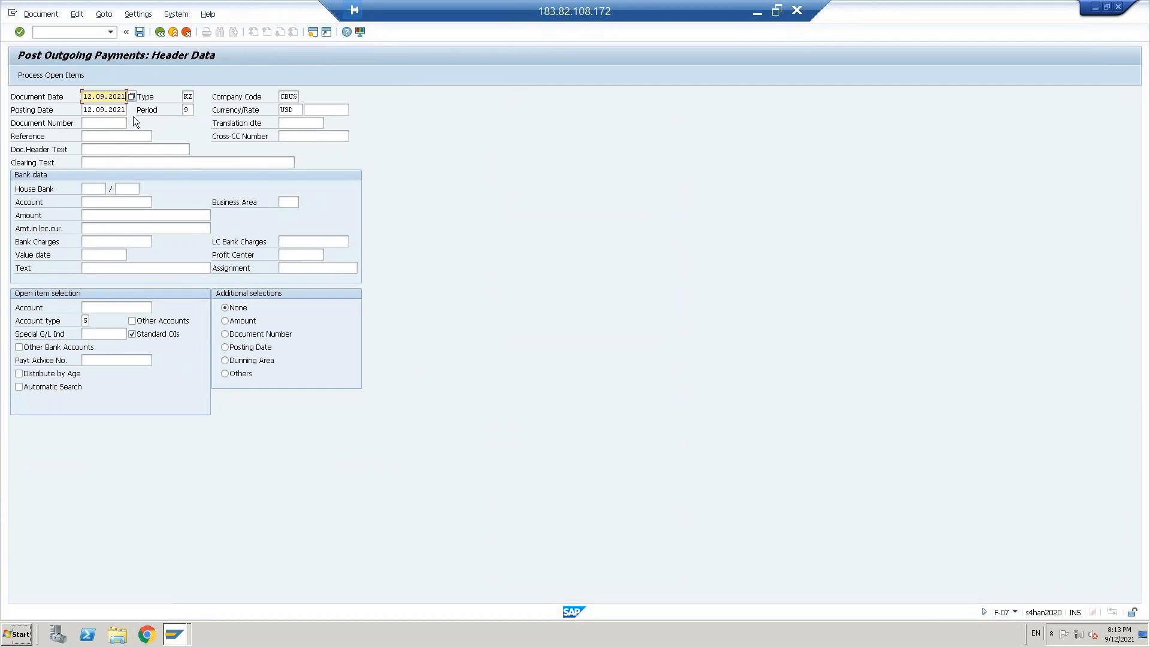
Step: Change both the document date and the posting date of the outgoing payment to 01.10.2021
key(ctrl+a)
key(Delete)
key(Up)
key(Return)
key(ctrl+a)
key(Down)
key(Down)
key(ctrl+a)
key(ctrl+v)
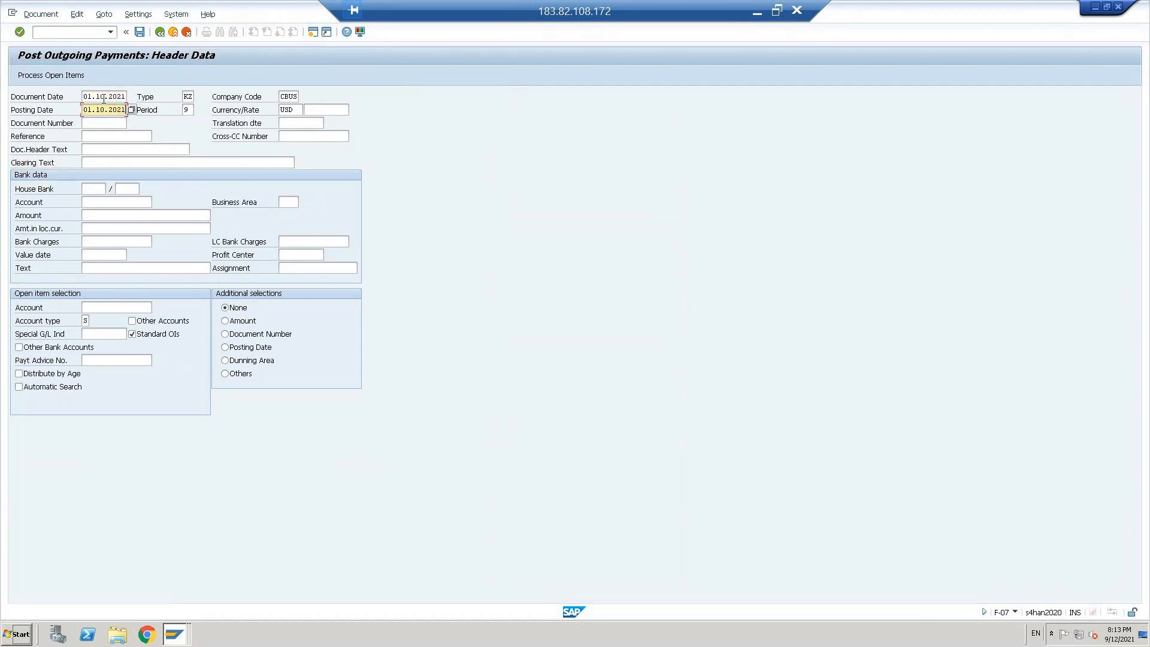
Step: Choose cash account 200001 as the bank data account and enter an amount of 1000
click(108, 202)
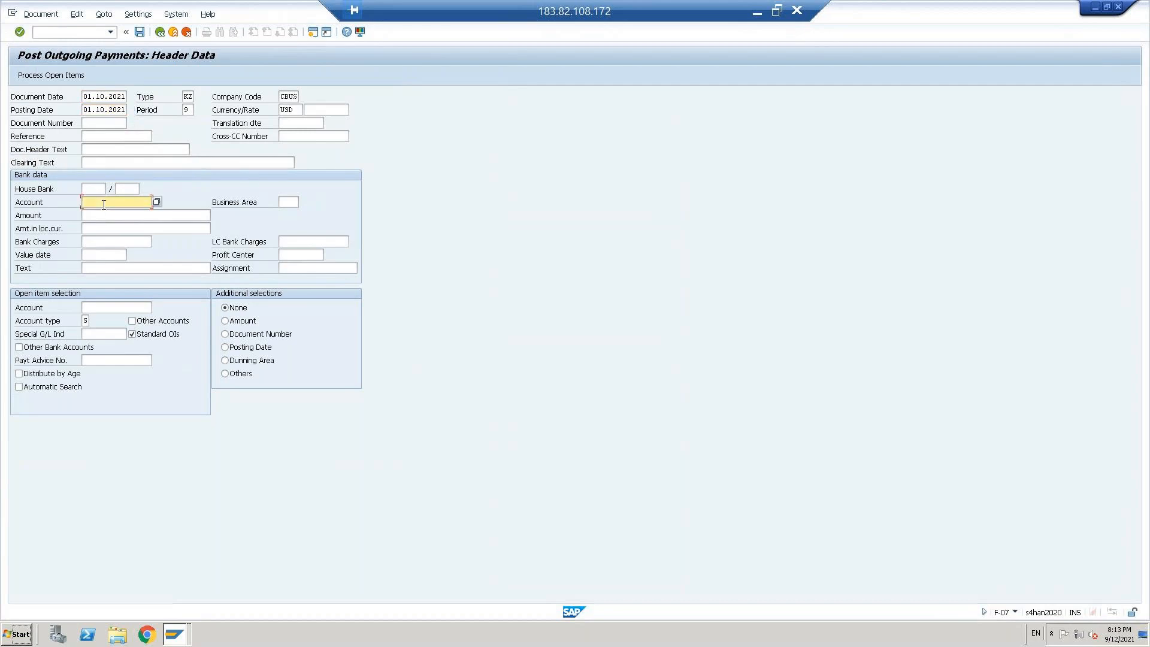
key(F4)
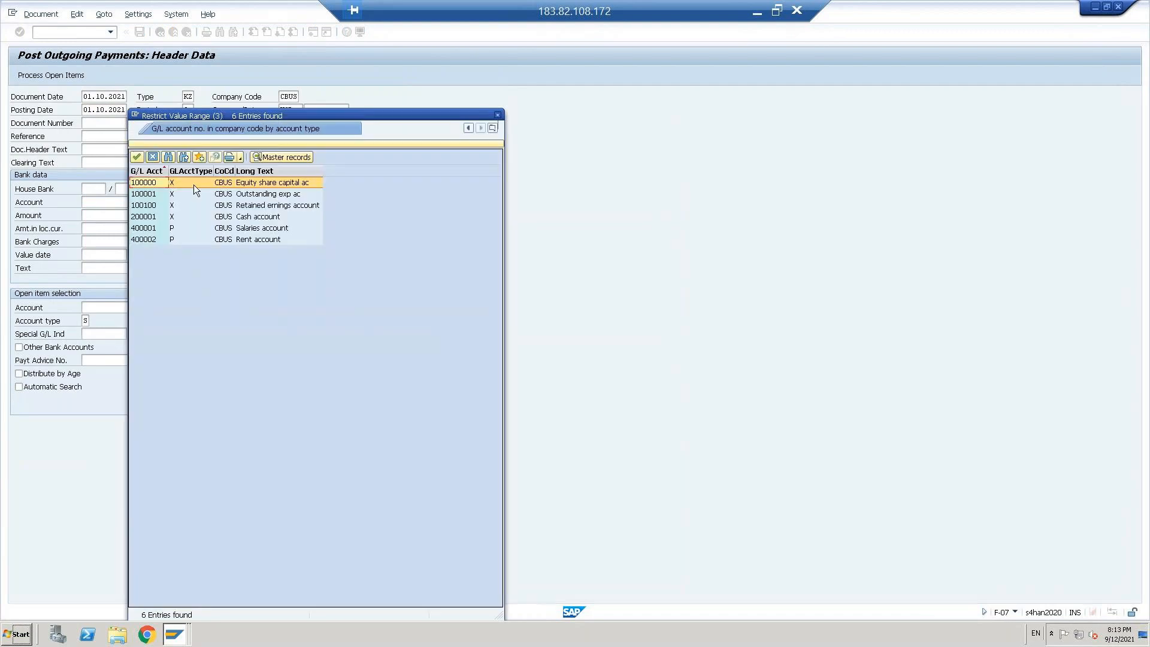
double_click(232, 218)
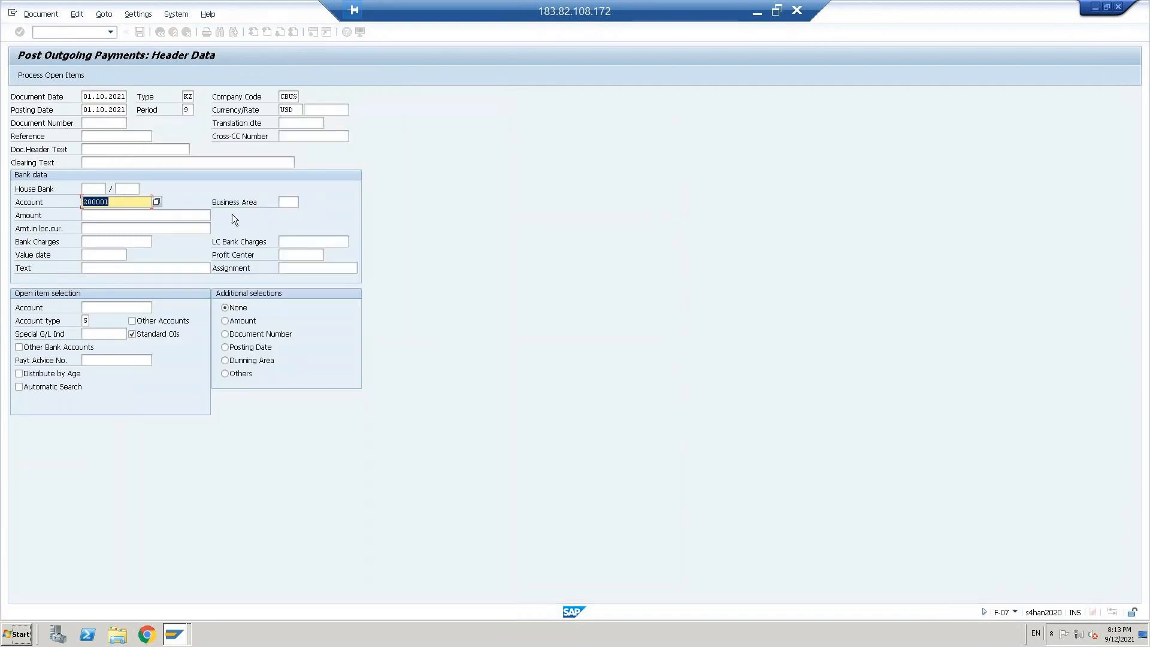
key(Tab)
key(Down)
key(Return)
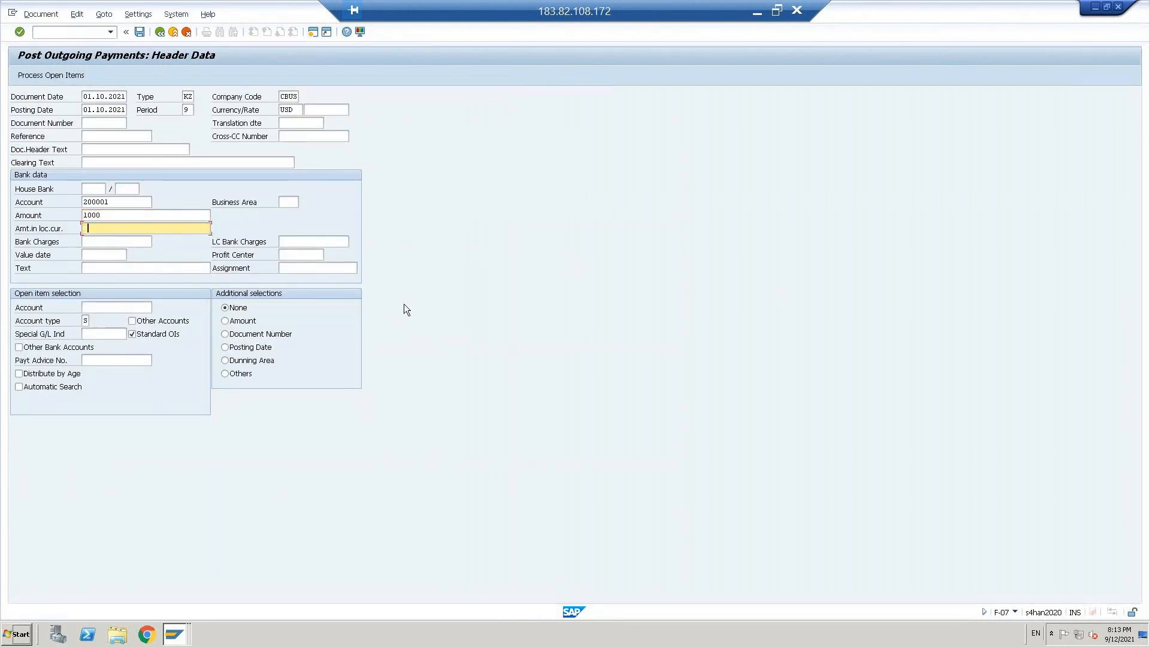
Step: Set the value date to 01.10.2021 and the open item selection account to 100001, checking the account against the line item display
click(101, 256)
text(01.10.2021)
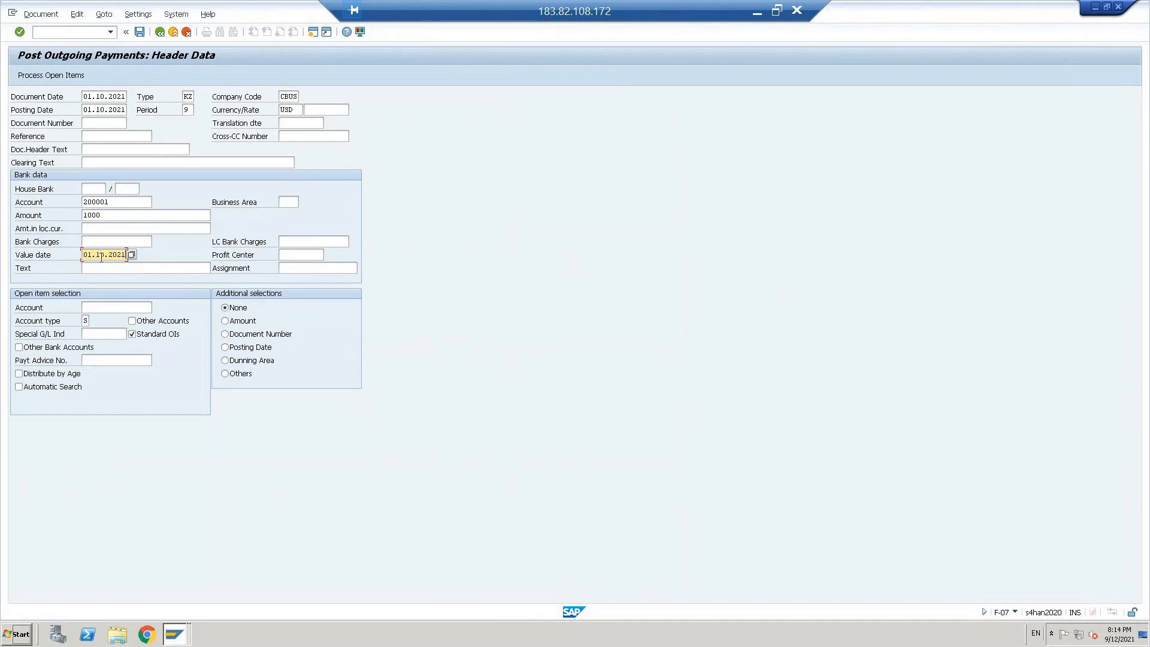
click(99, 307)
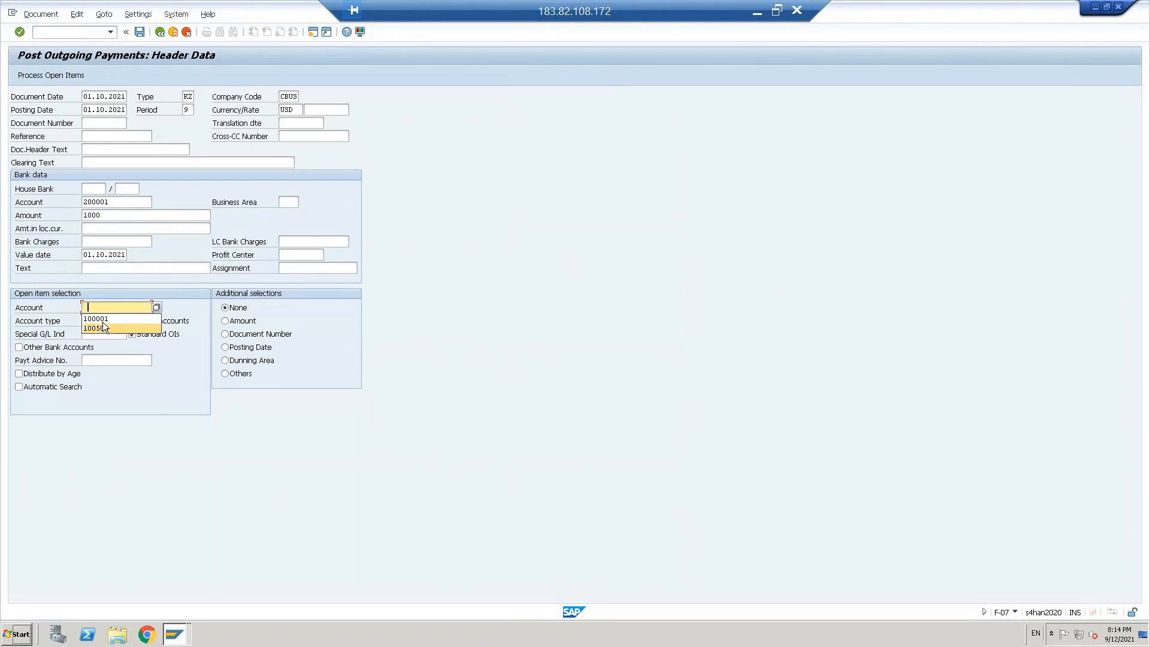
click(102, 320)
key(alt+Tab)
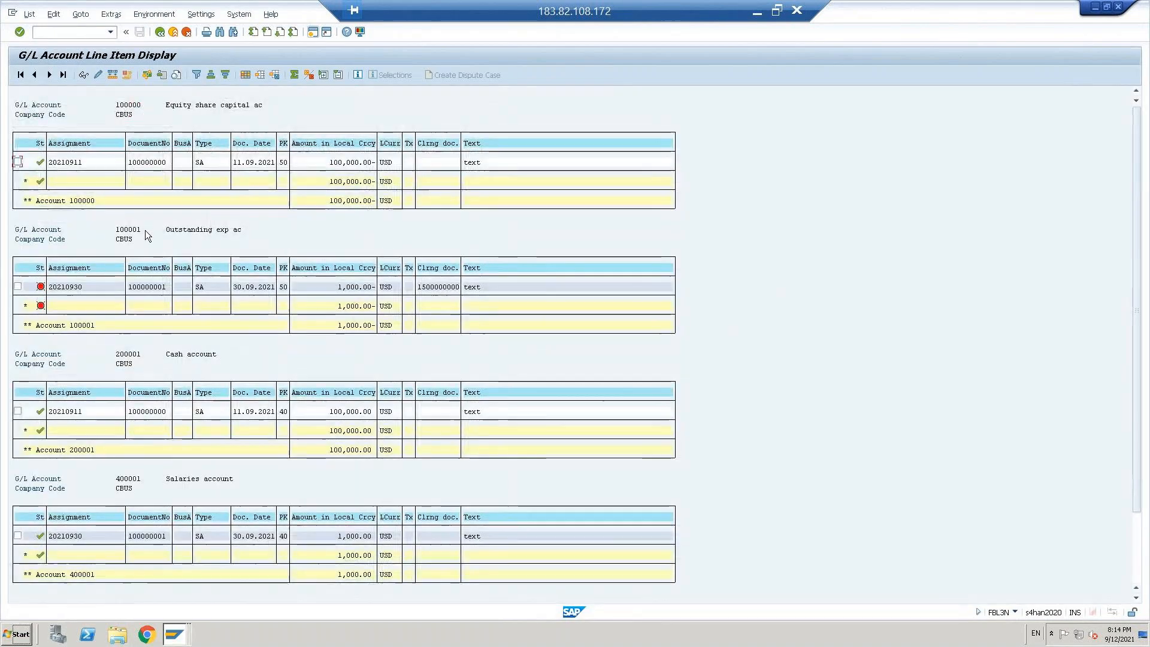
key(alt+Tab)
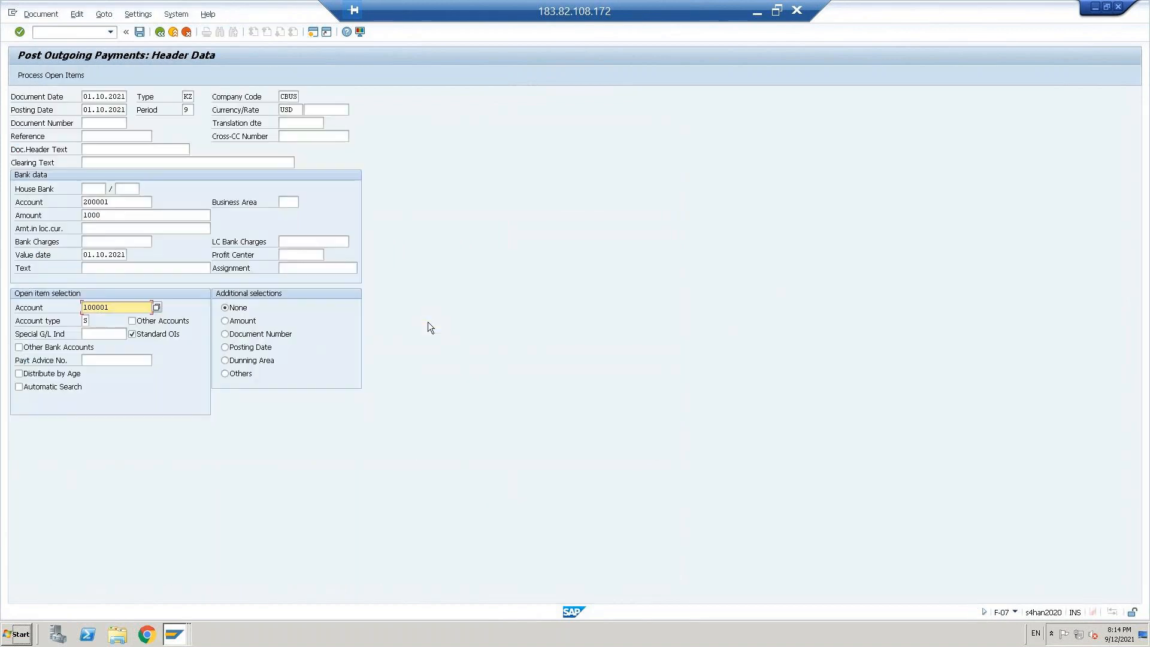
Step: Confirm the payment header data and fill both the reference and the document header text with "text"
key(Return)
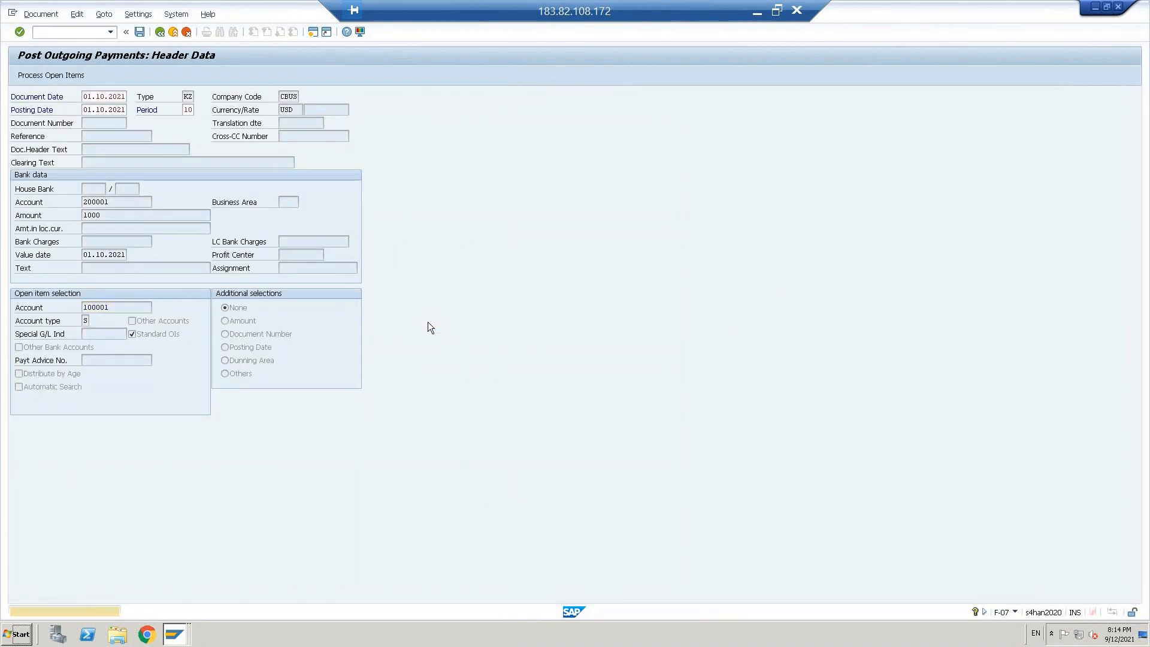
key(Return)
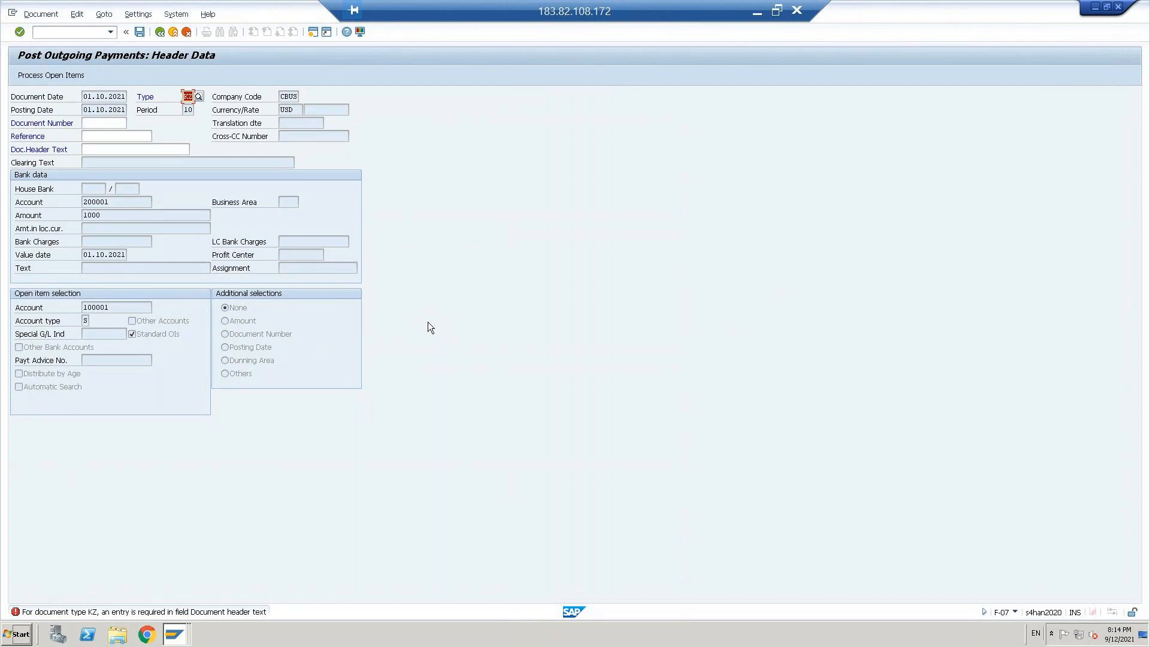
click(117, 136)
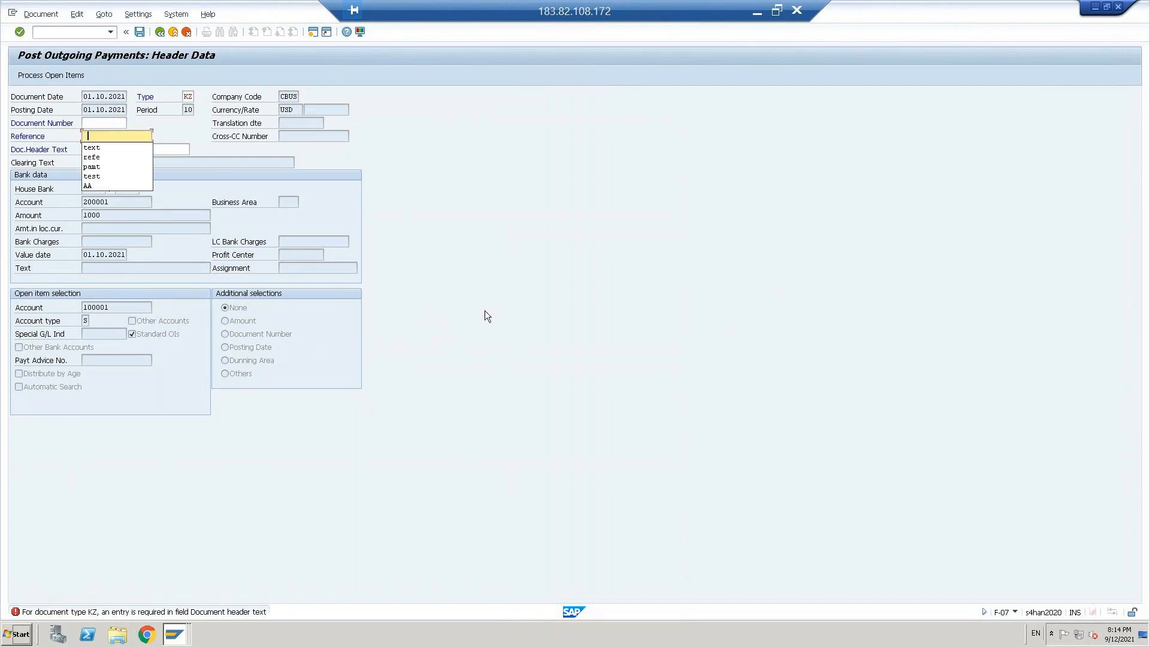
key(Return)
key(Tab)
key(space)
key(Down)
key(Return)
key(Return)
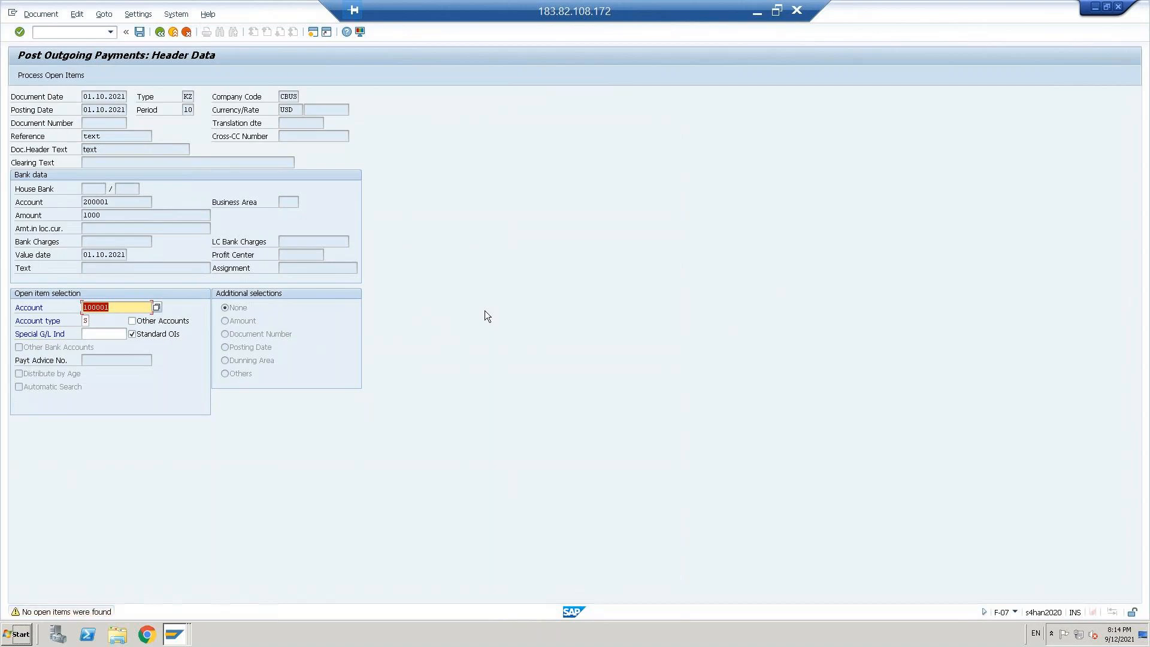
Step: Try to process the open items of account 100001 for the outgoing payment
key(Return)
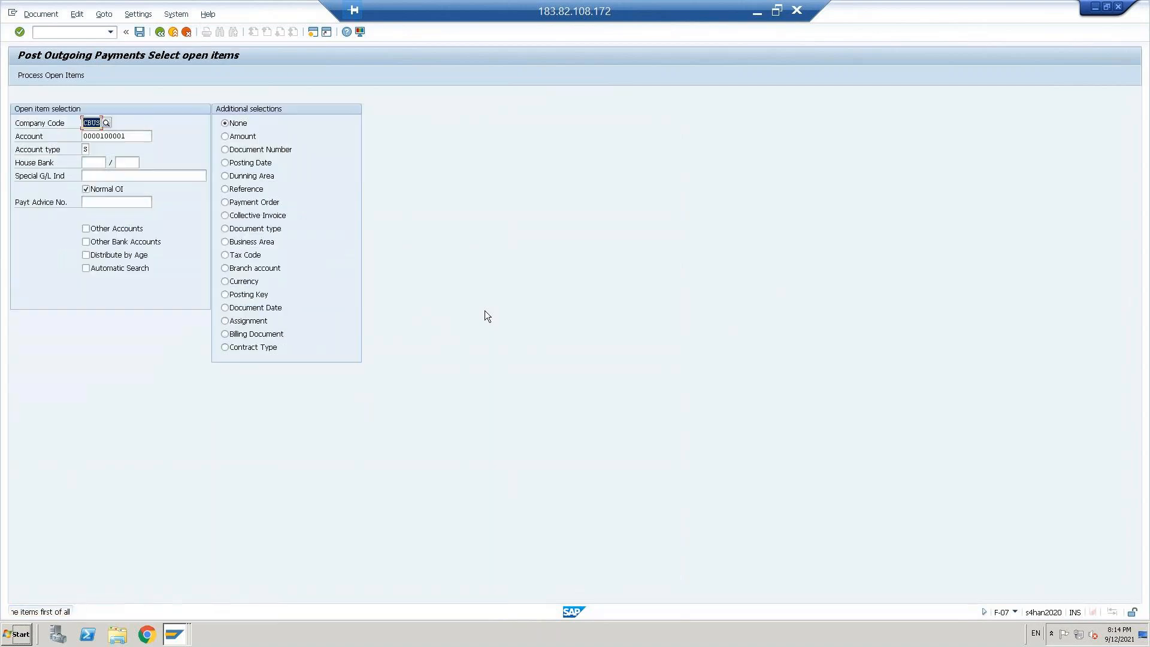
key(Return)
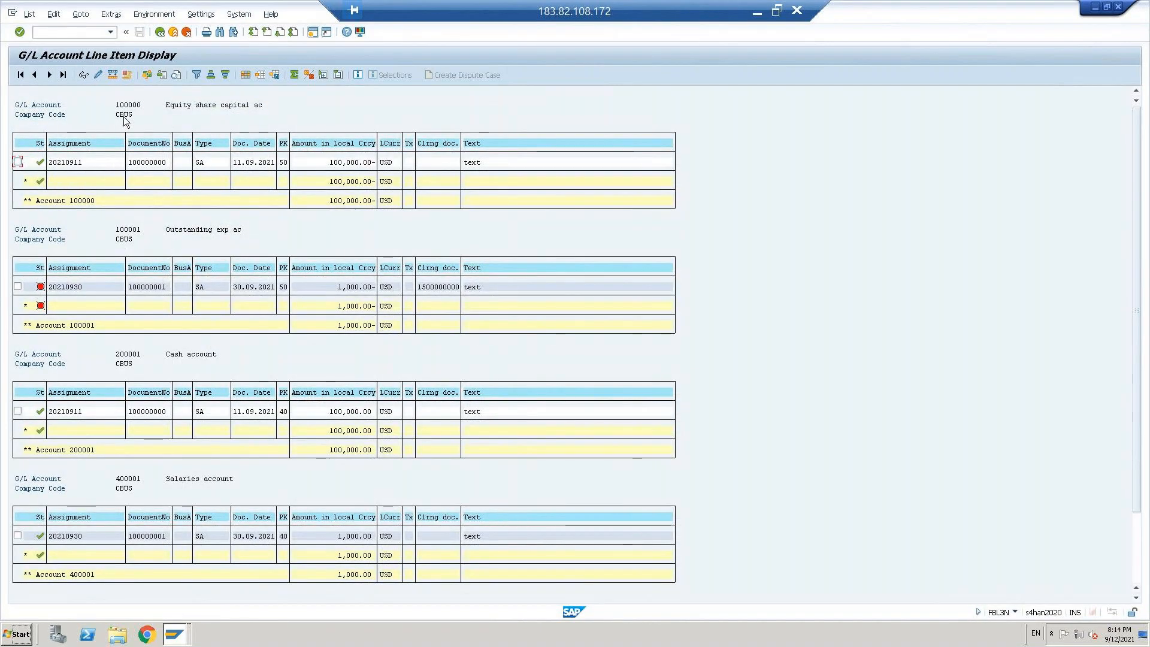
Step: Open the outstanding expenses document in the line item display, examine its clearing date and clearing document, and return to the list
click(147, 287)
double_click(141, 288)
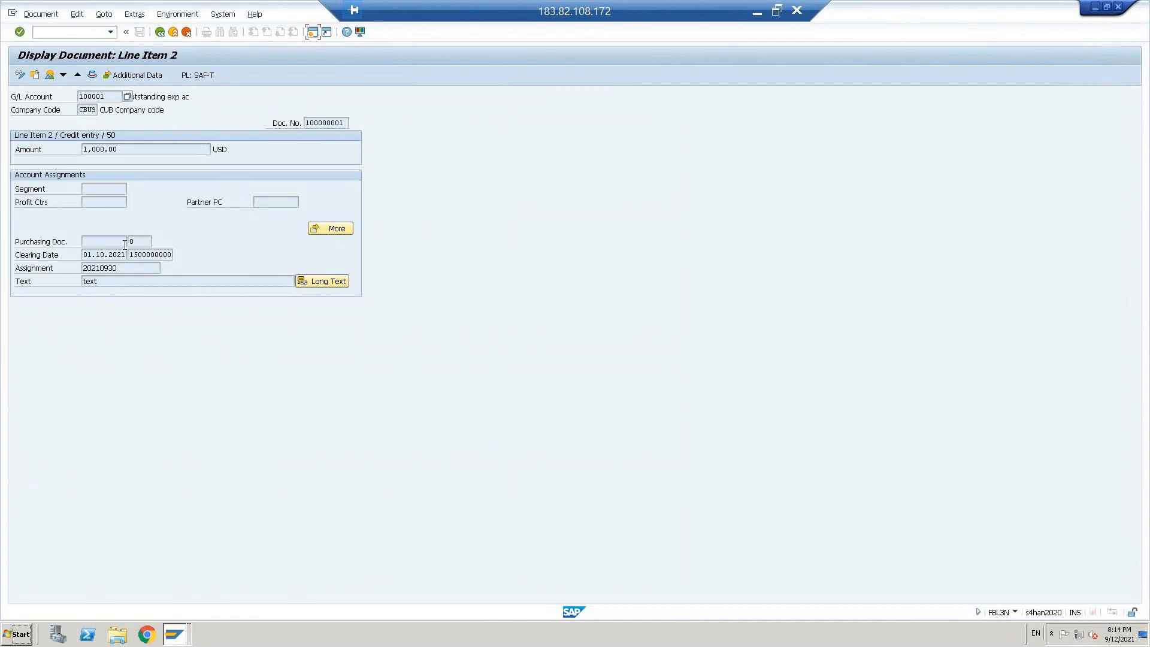
click(91, 254)
click(164, 254)
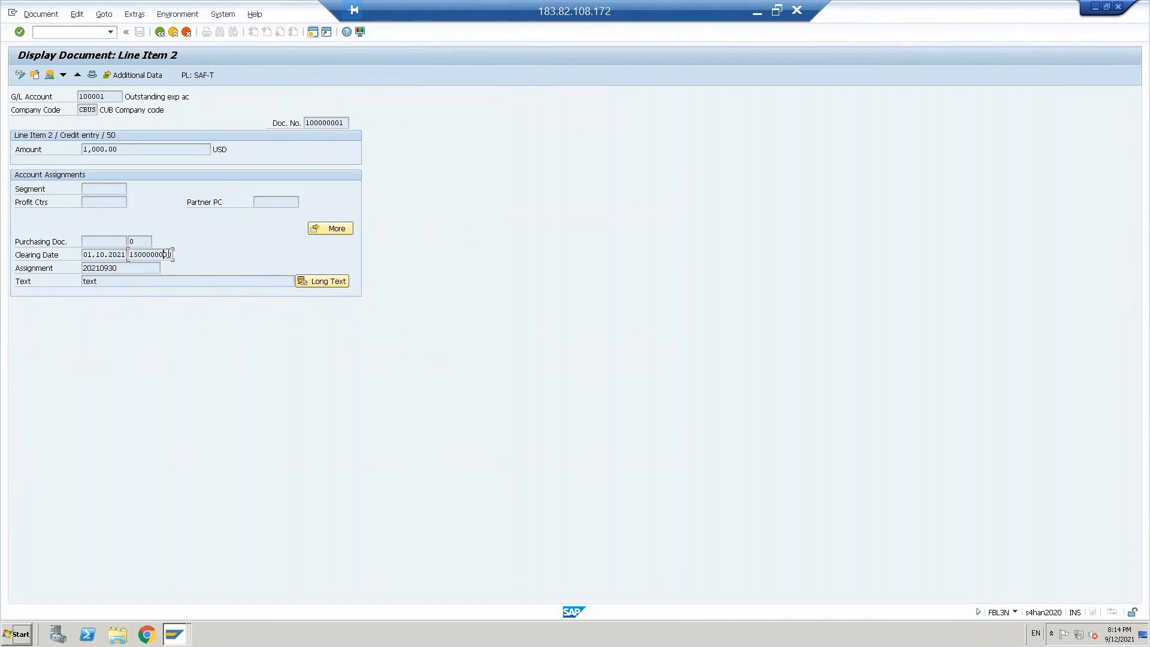
click(160, 35)
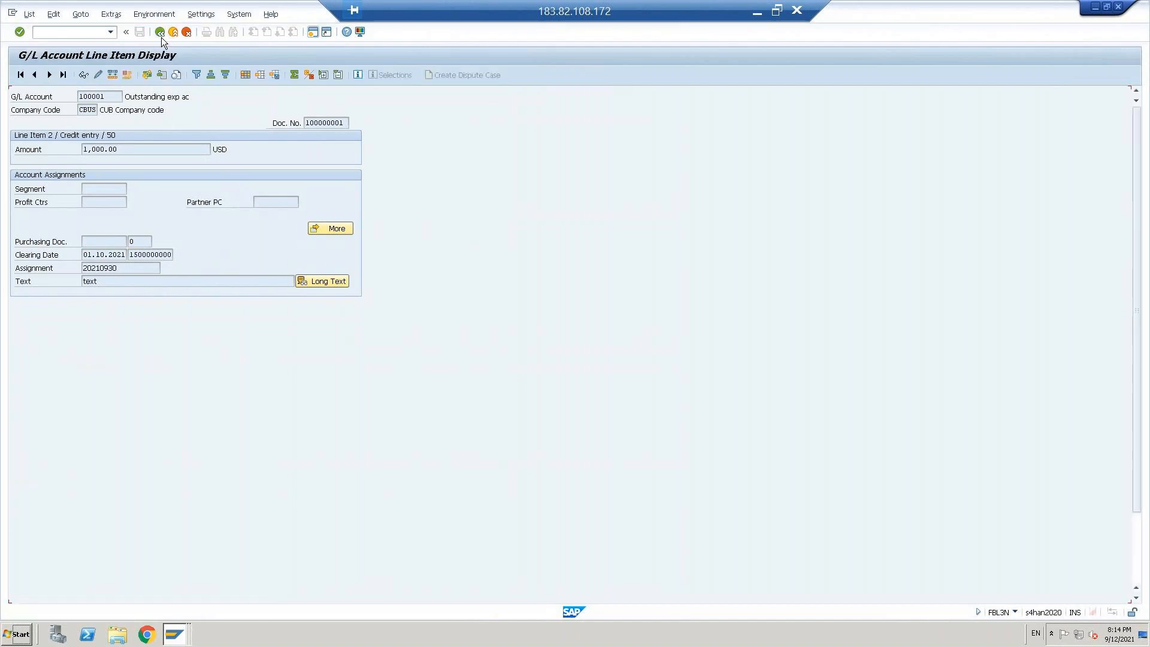
click(160, 34)
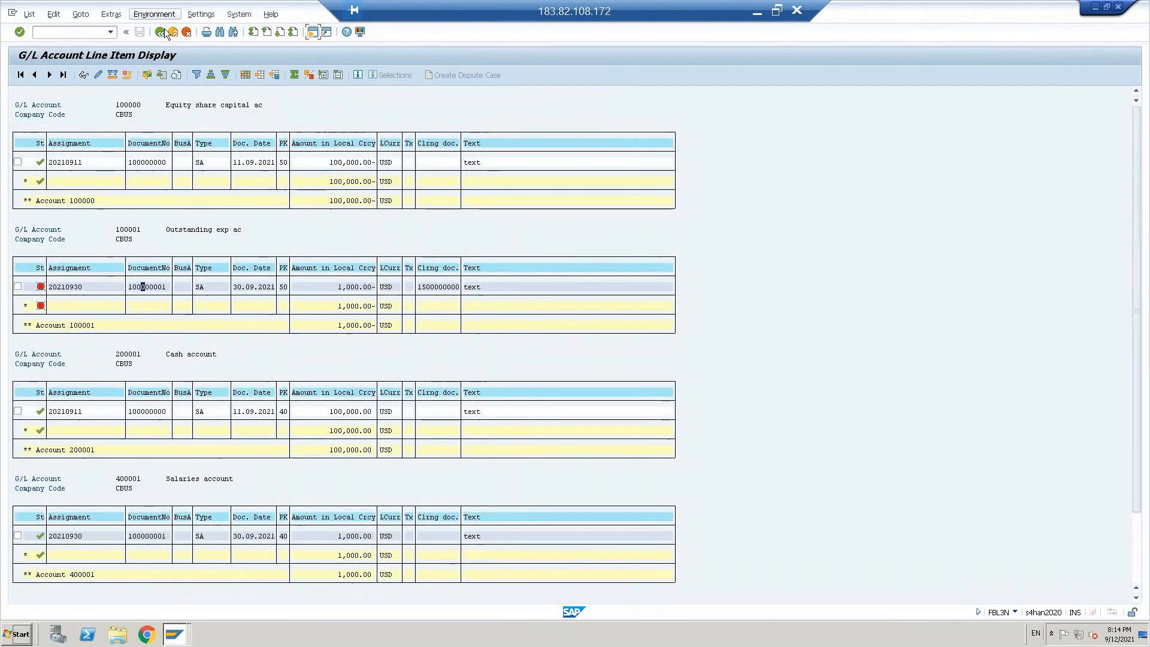
Step: Return to the selection, set the open items key date to 01.10.2021, and display the line items
click(164, 32)
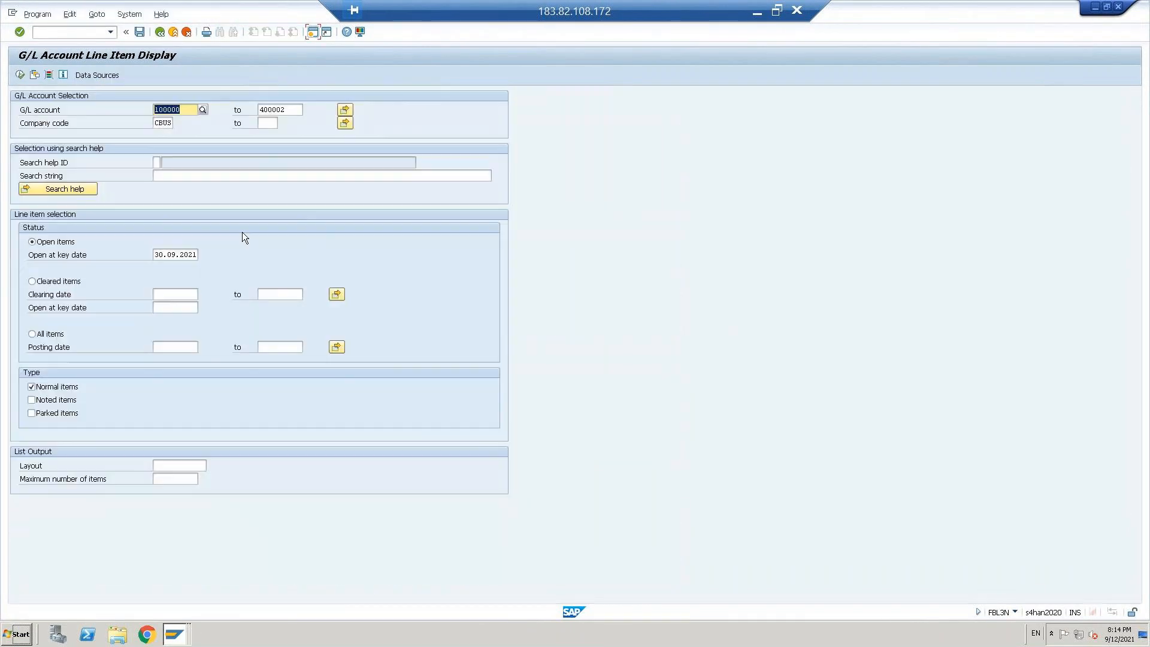
double_click(160, 256)
key(Delete)
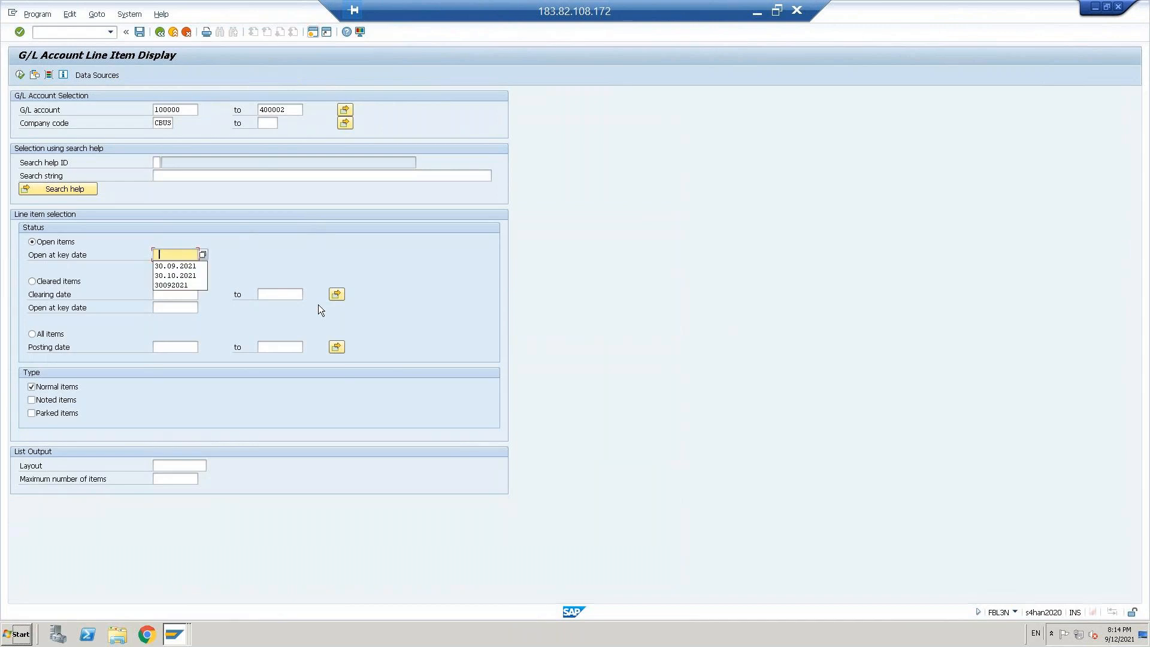
text(01)
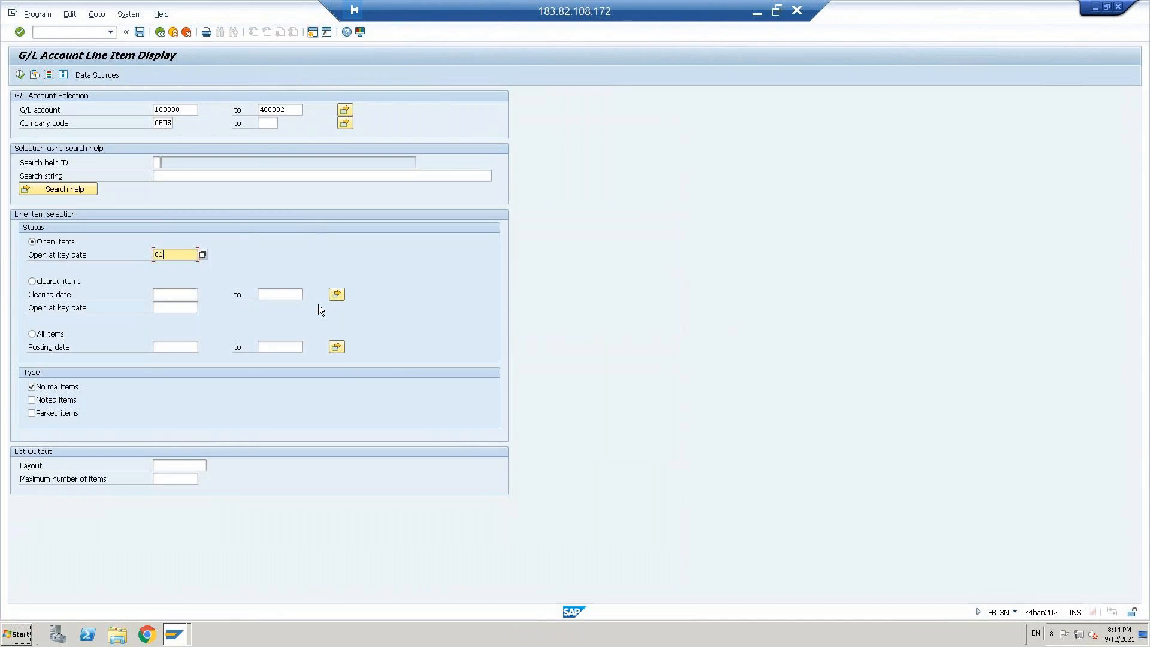
text(102021)
key(F8)
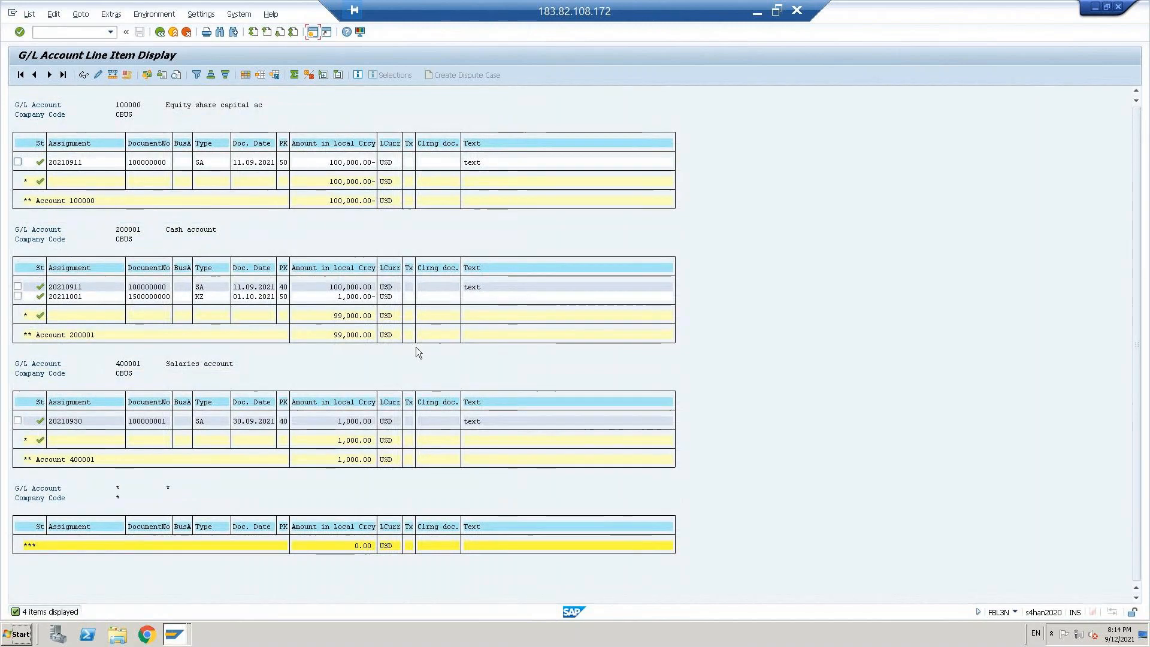
Step: Change the line item selection to all items with a blank posting date and display the list
click(160, 32)
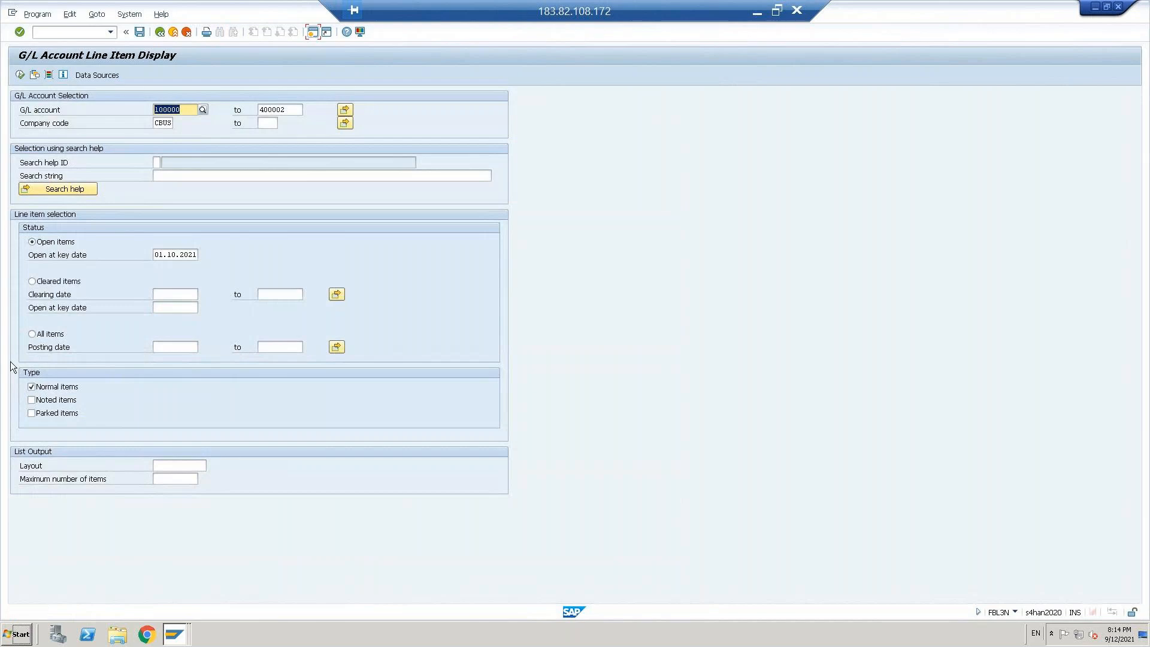
click(32, 334)
click(168, 348)
key(F4)
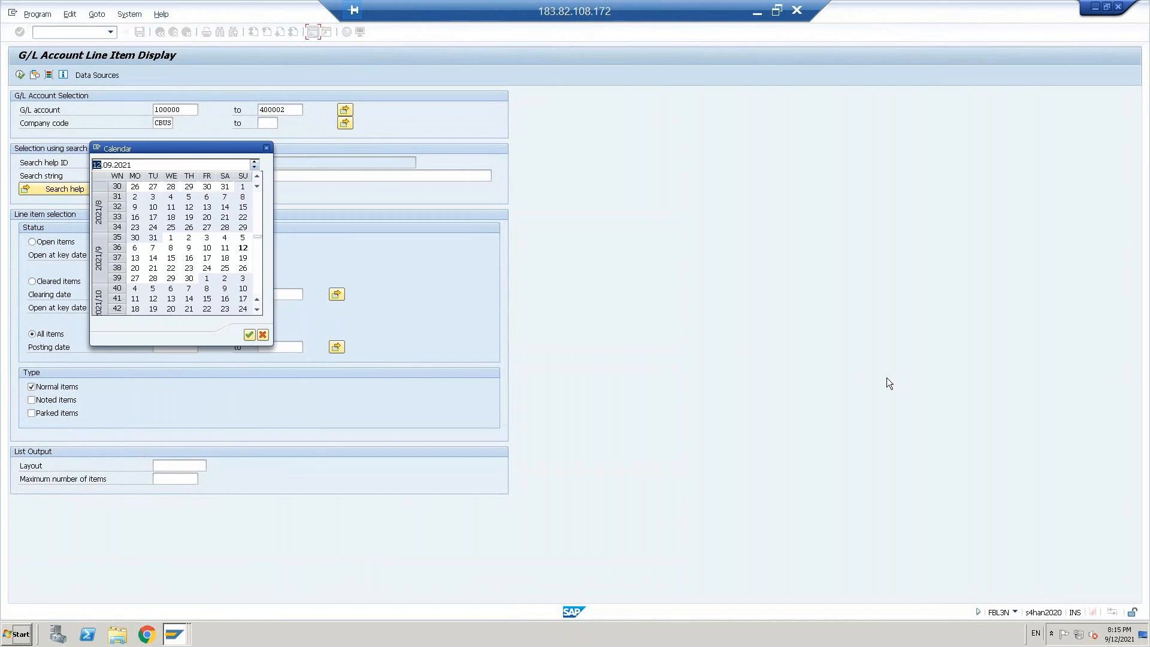
click(263, 335)
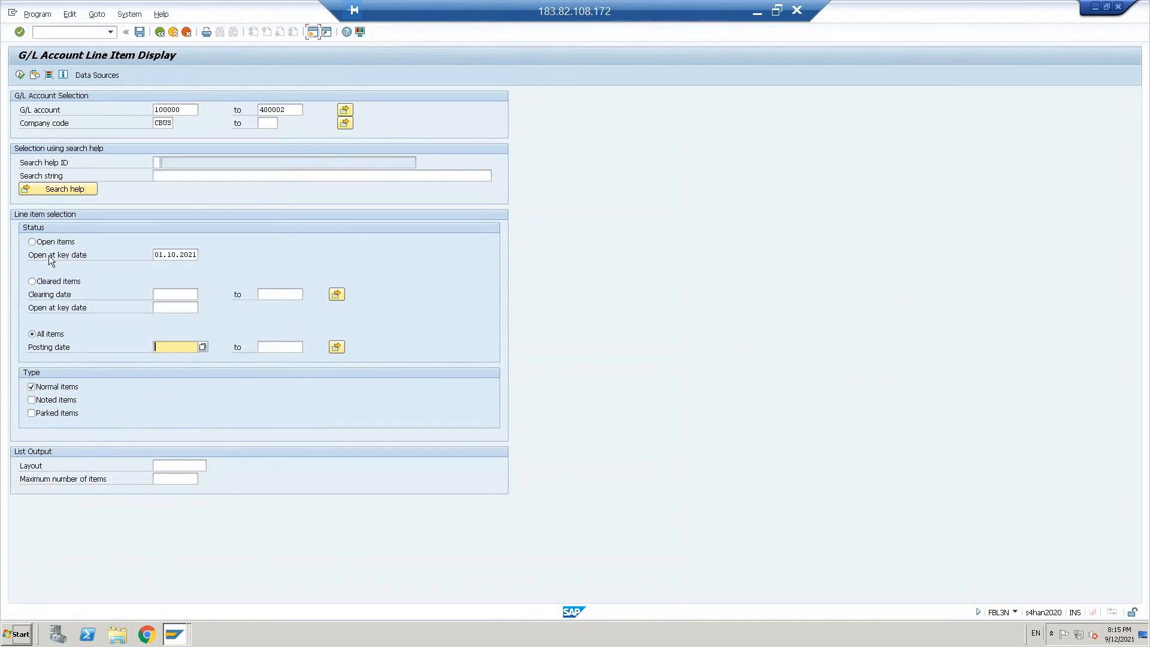
key(F8)
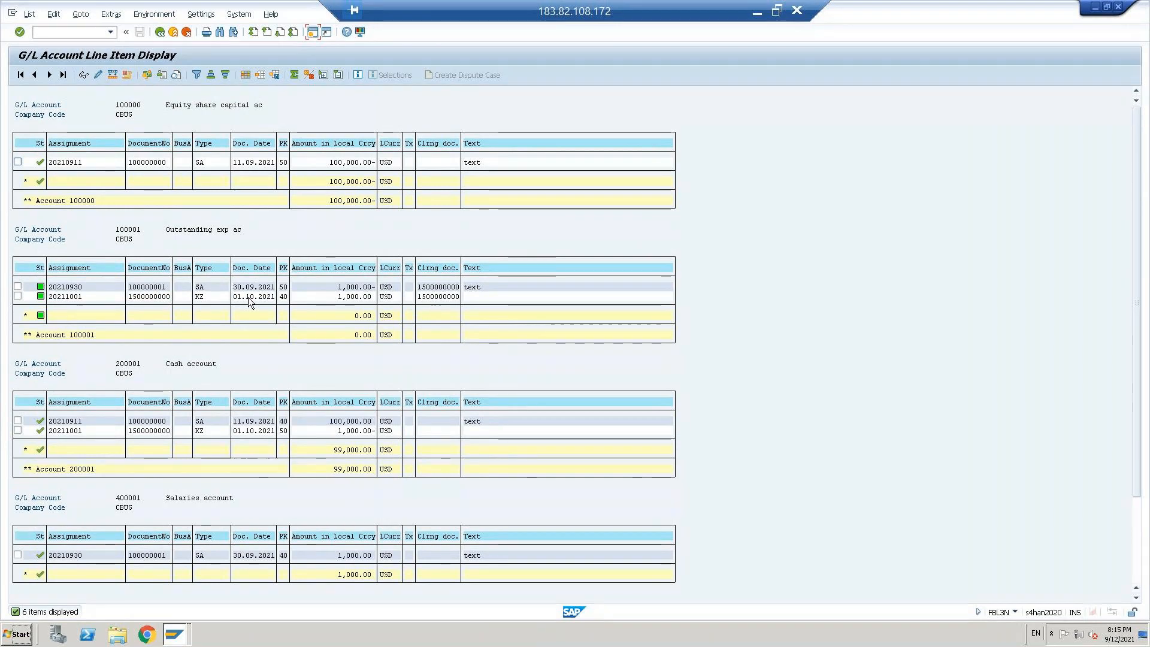
Step: Select the 20211001 line item of the outstanding expenses account and exit the line item report to SAP Easy Access
click(63, 297)
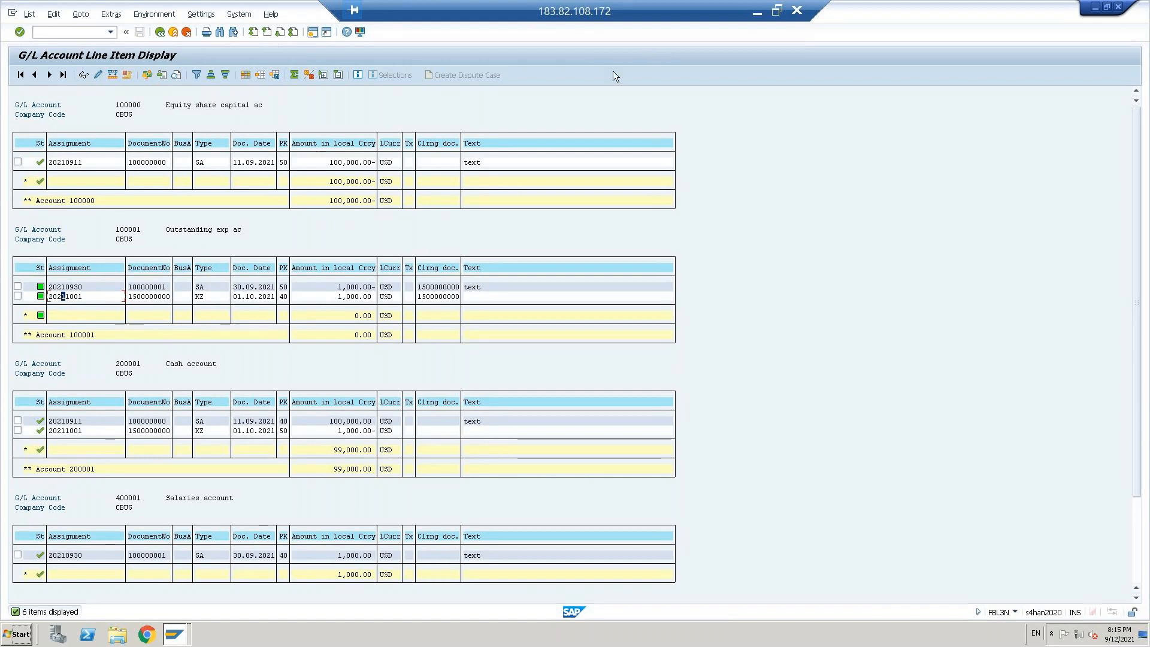
key(F3)
key(F3)
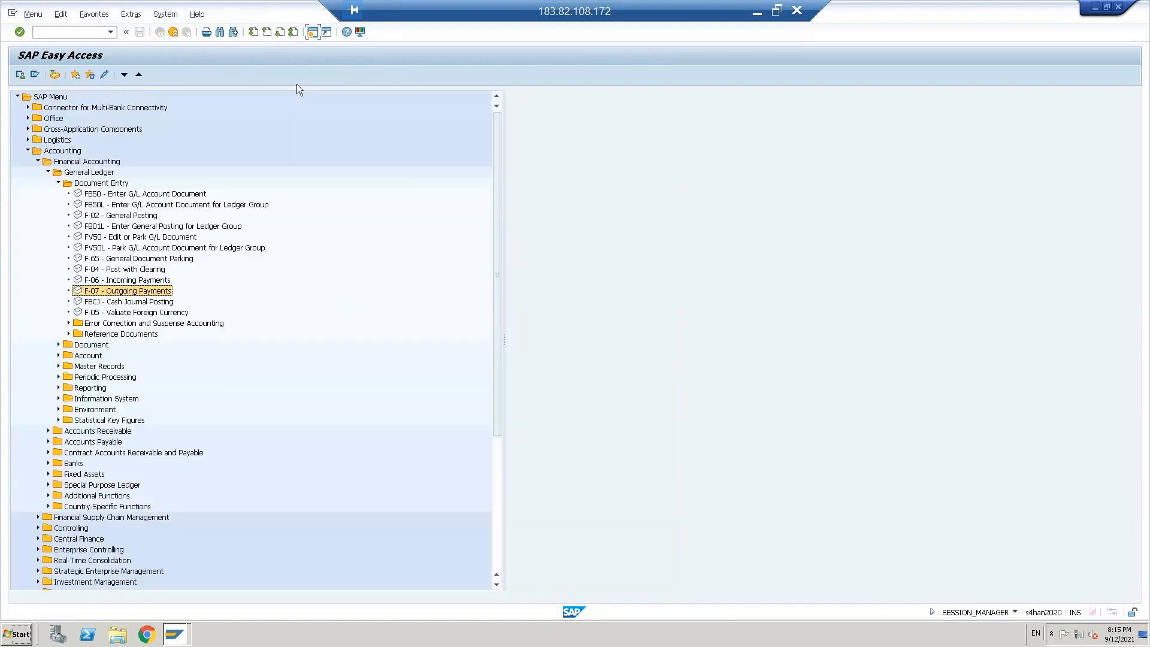
Step: Switch to the Word document FI Configuration in SAP S4HANA and look back through its configuration pages
click(757, 13)
key(alt+Tab)
key(alt+Tab)
key(alt+Tab)
key(alt+Tab)
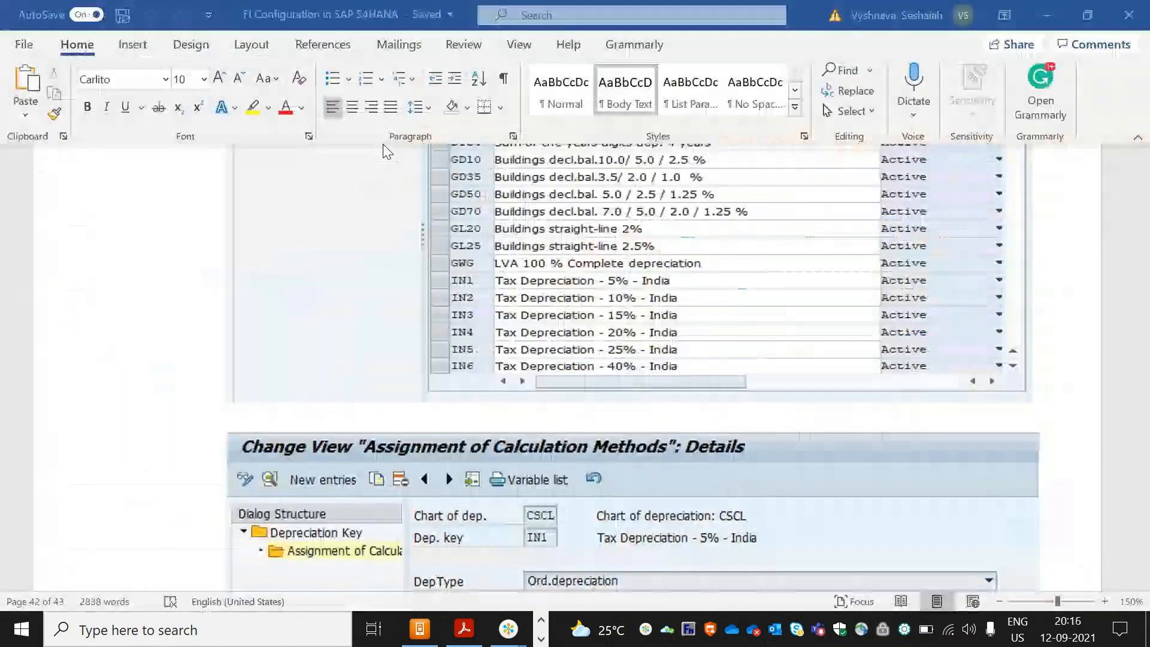
click(1141, 193)
click(1141, 193)
click(1141, 195)
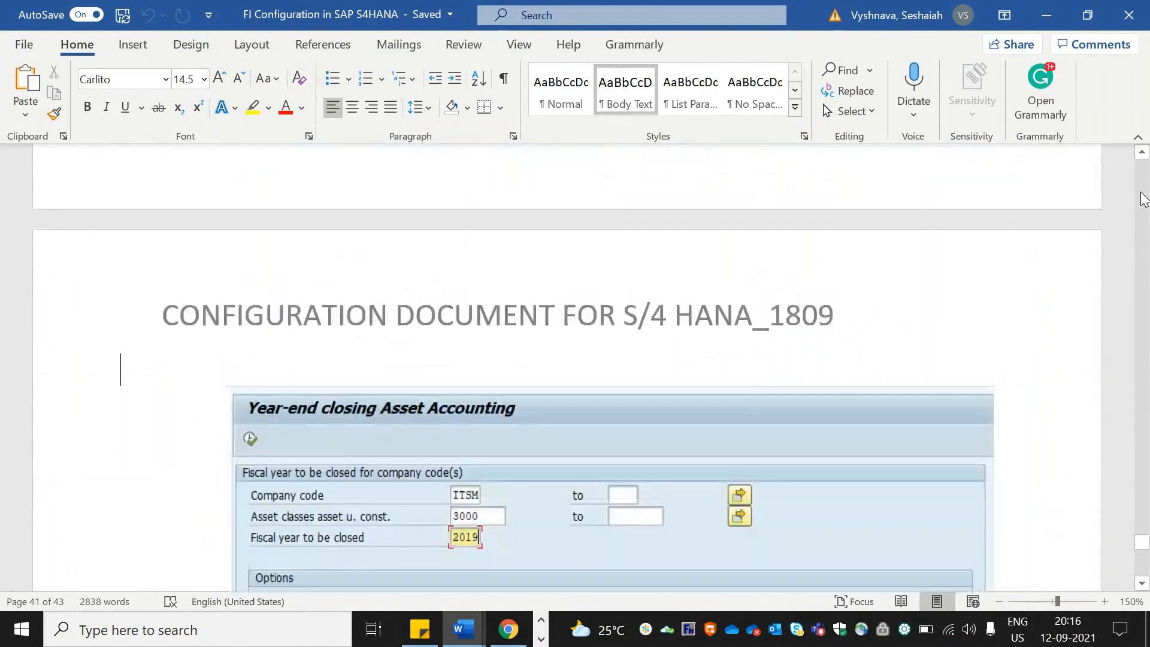
click(1141, 194)
click(1141, 195)
click(1142, 198)
click(1141, 198)
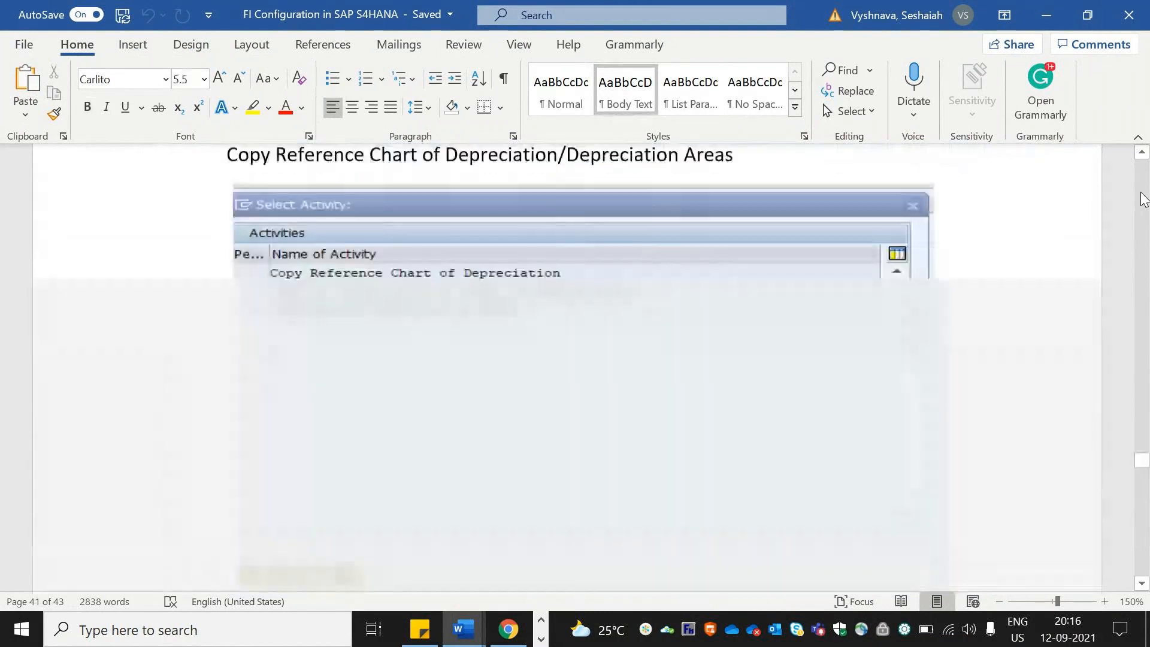
click(1142, 198)
click(1142, 198)
click(1141, 200)
click(1141, 200)
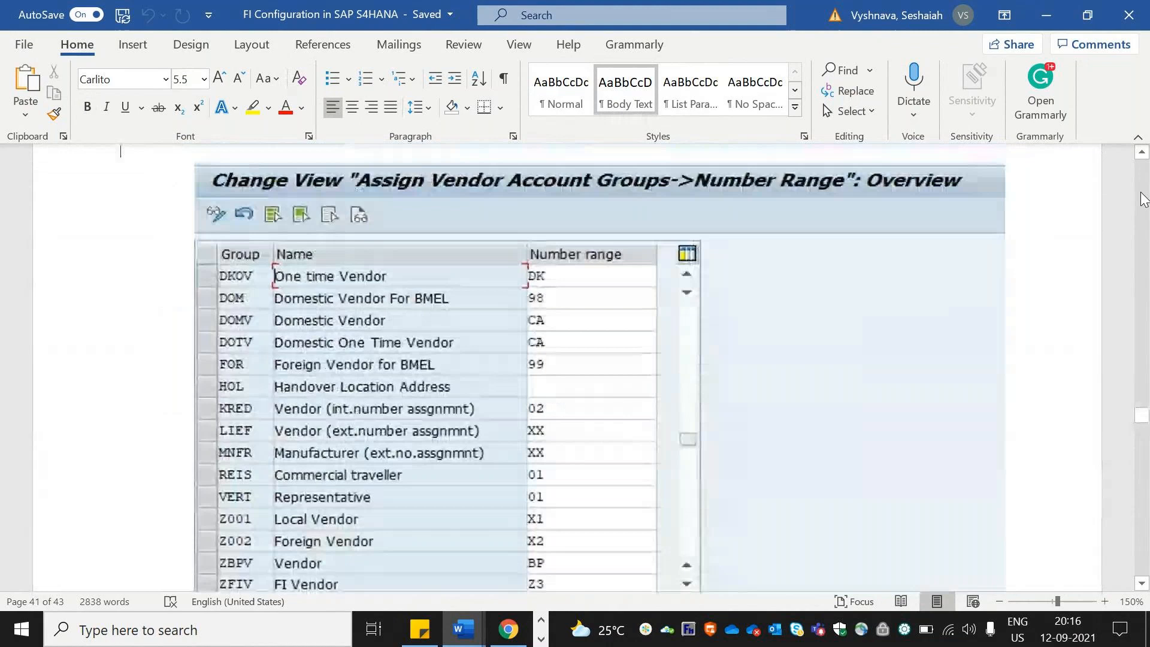
Step: Switch back to the SAP session and collapse the General Ledger, Financial Accounting and Accounting folders in the SAP menu
key(alt+Tab)
key(alt+Tab)
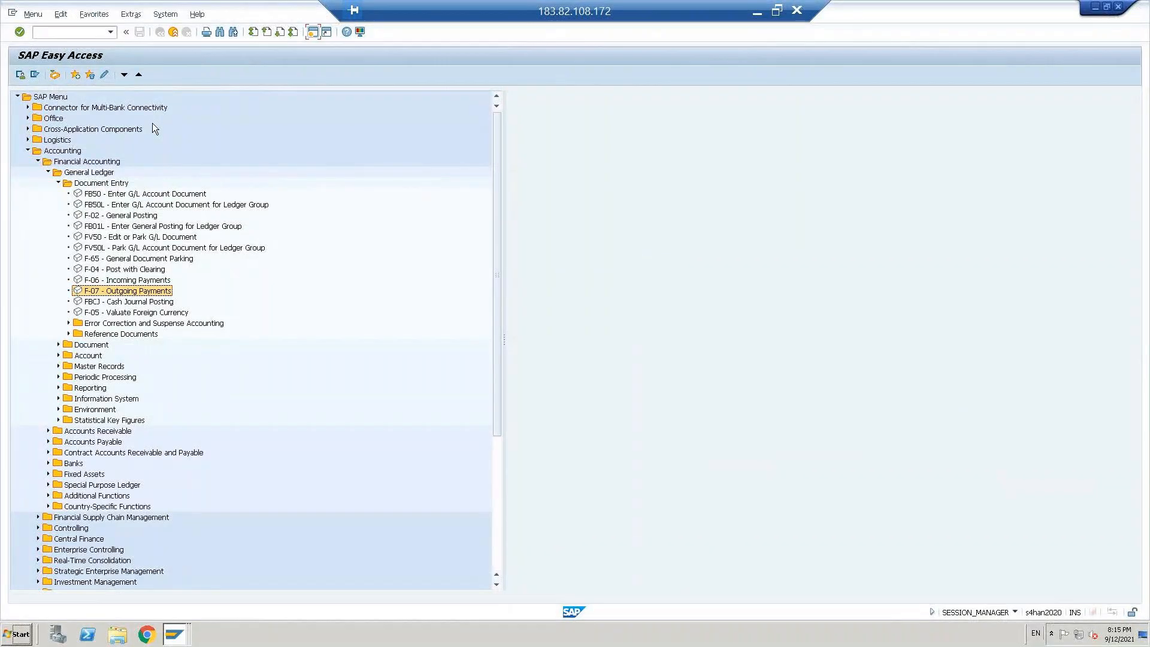
click(48, 172)
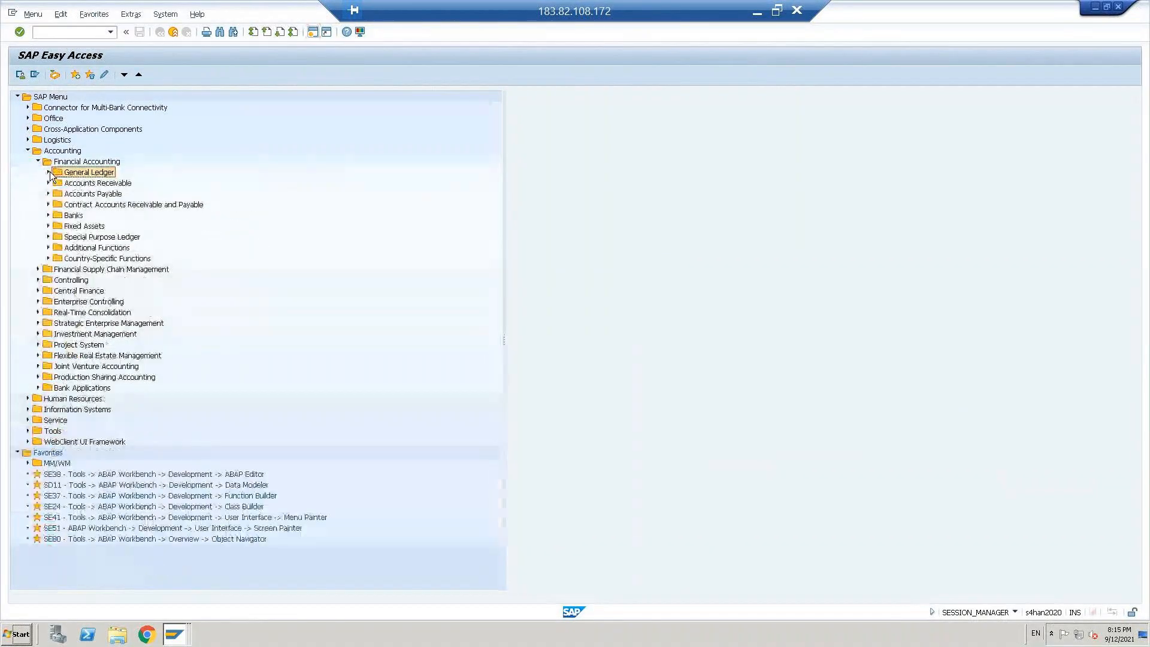
click(37, 161)
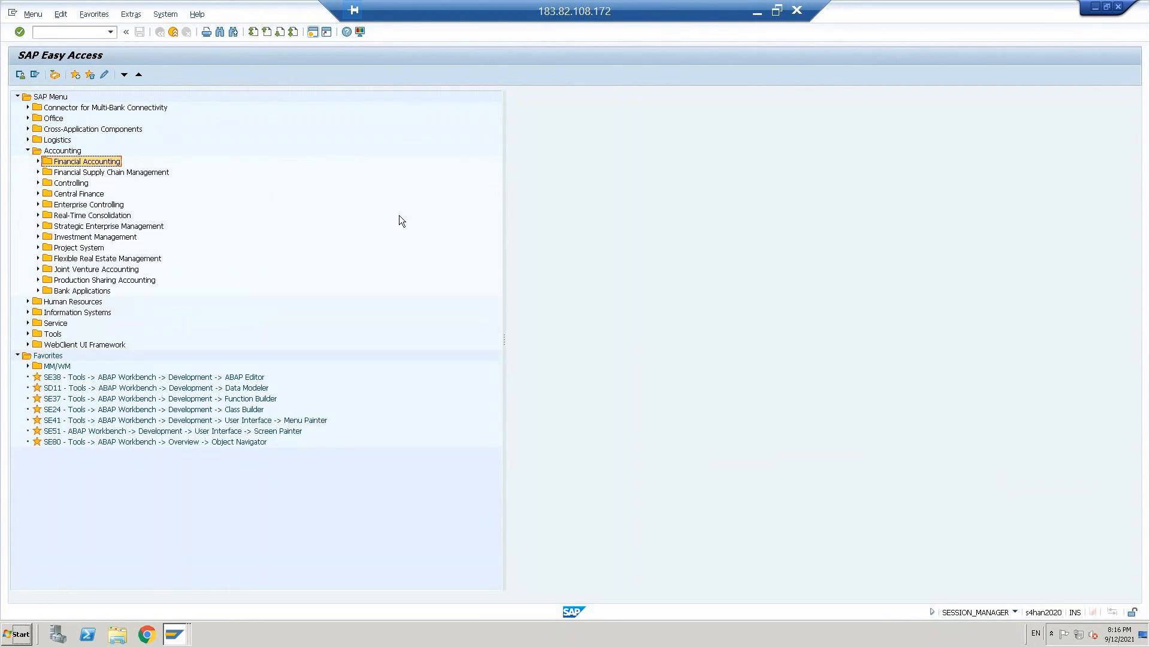
click(27, 151)
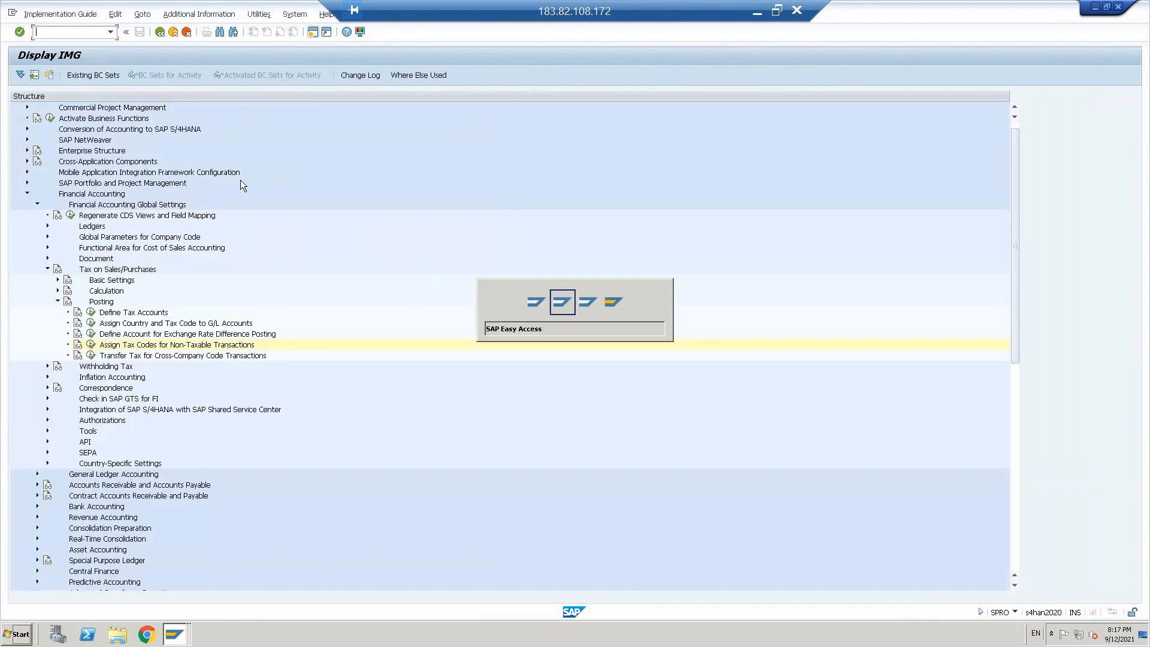
Step: Switch to the Display IMG session and collapse Financial Accounting Global Settings, keeping the Financial Accounting node expanded
key(F3)
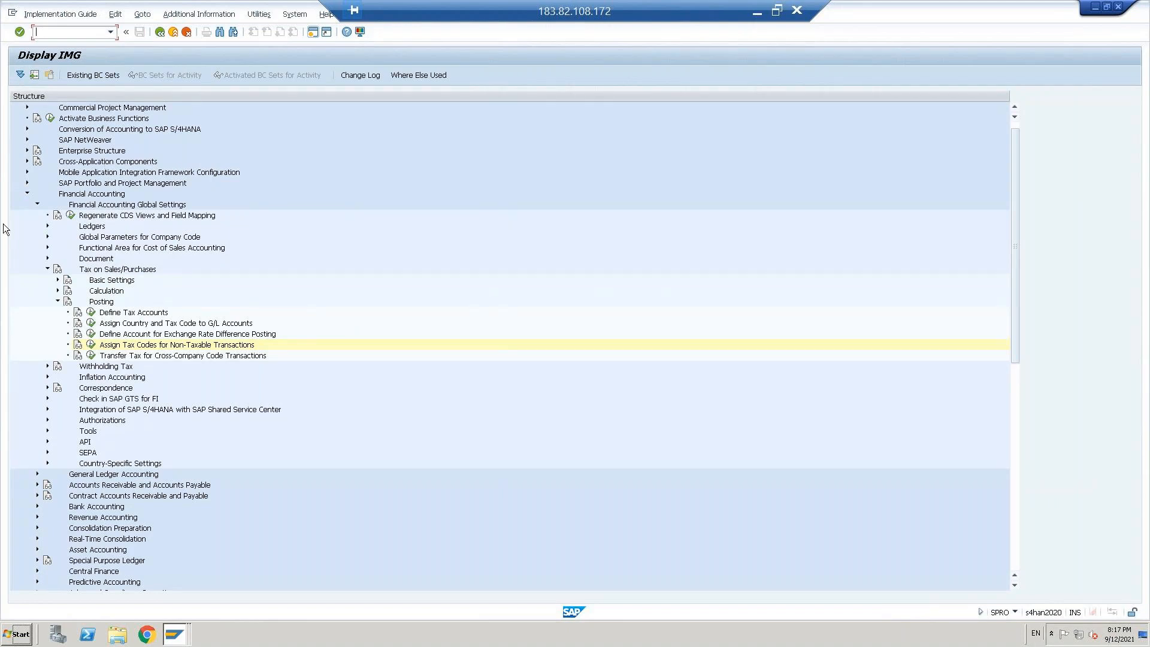
click(27, 194)
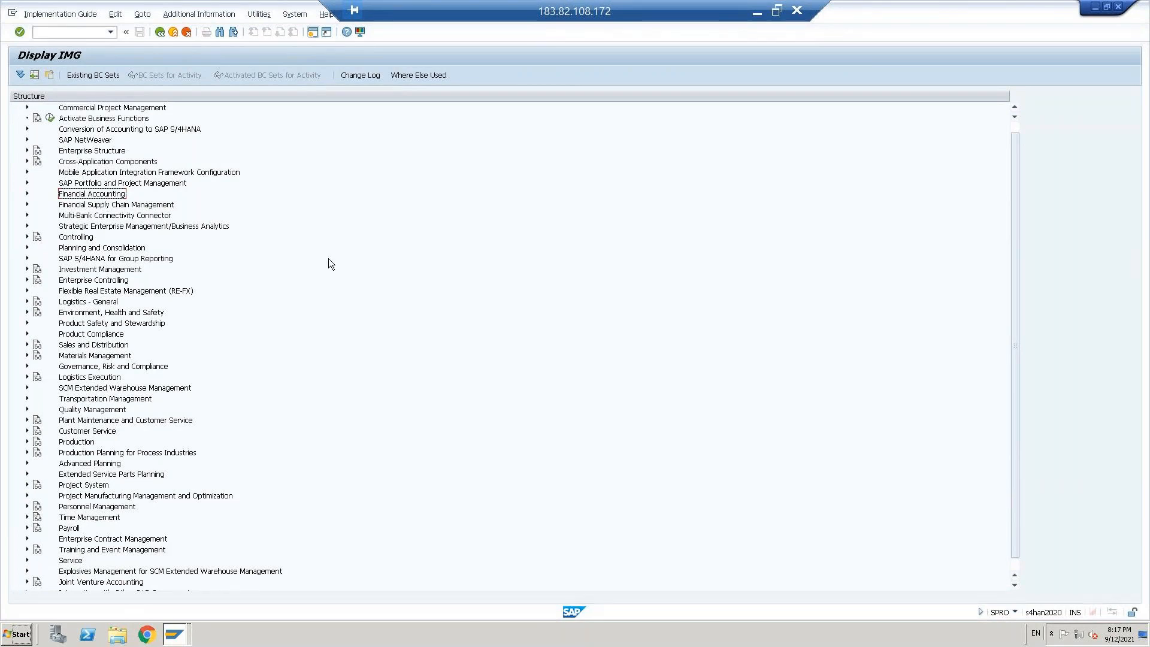
key(Right)
key(Down)
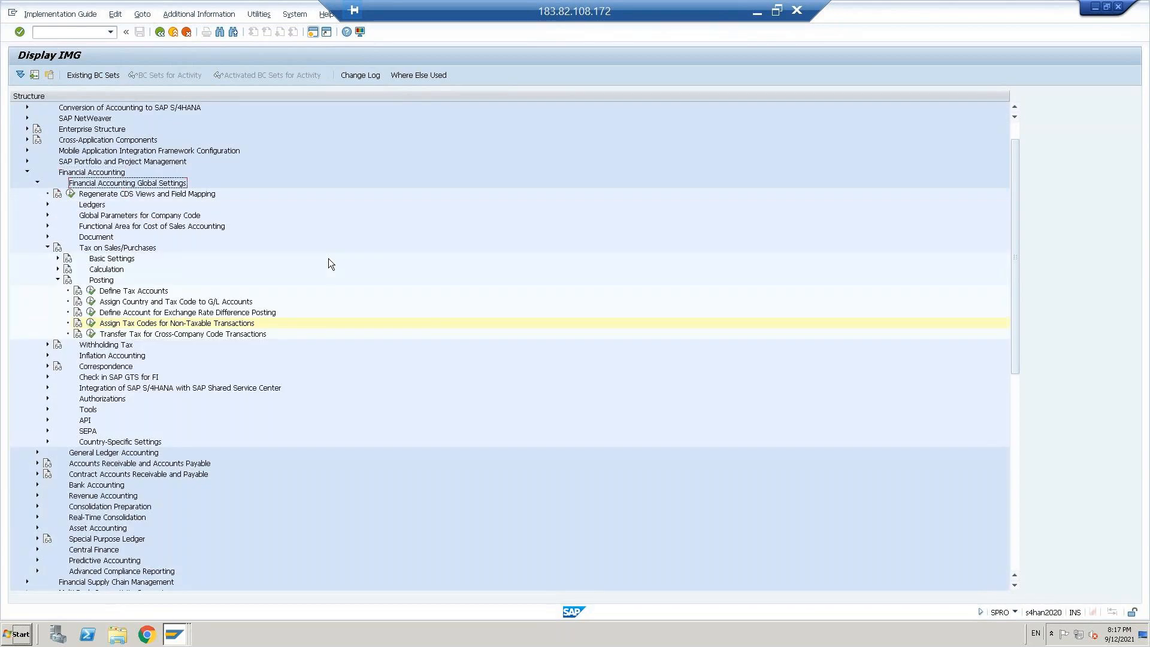
key(Left)
key(Down)
key(Down)
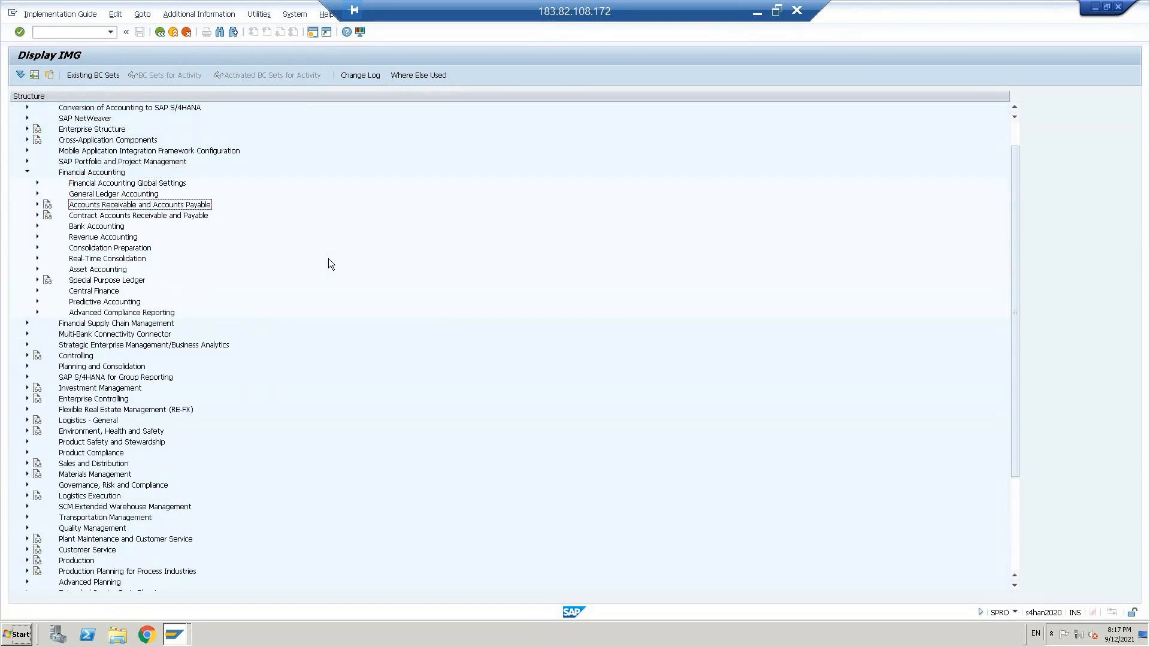
Step: Expand Accounts Receivable and Accounts Payable through Vendor Accounts and Master Data down to Preparations for Creating Vendor Master Data
double_click(149, 206)
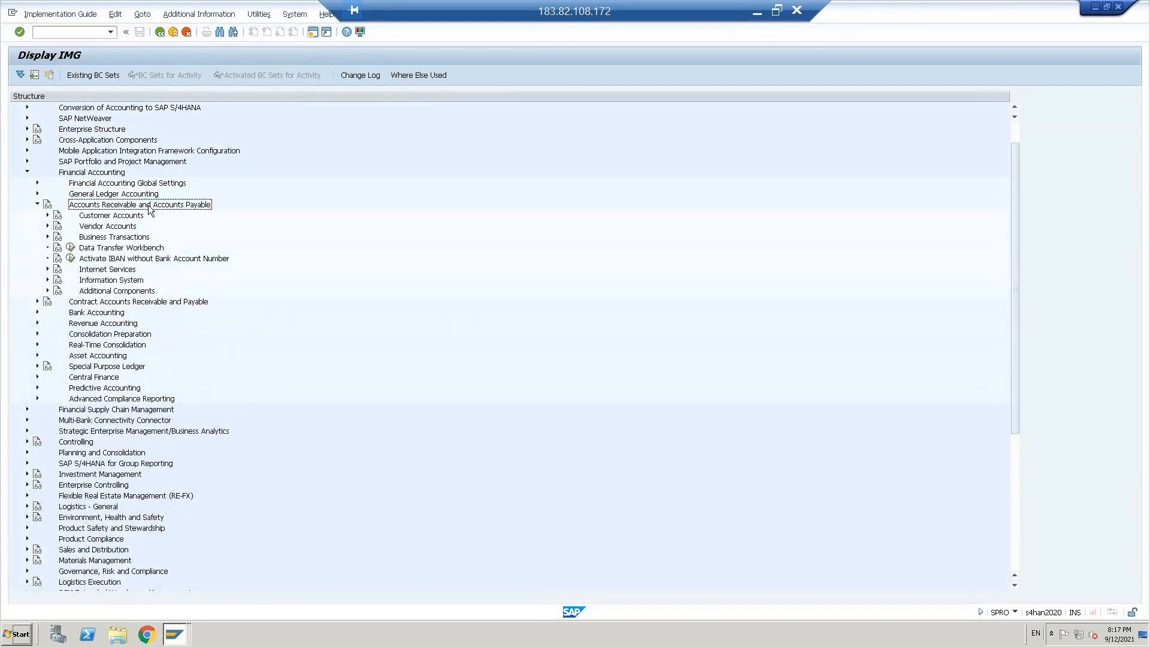
key(Down)
key(Down)
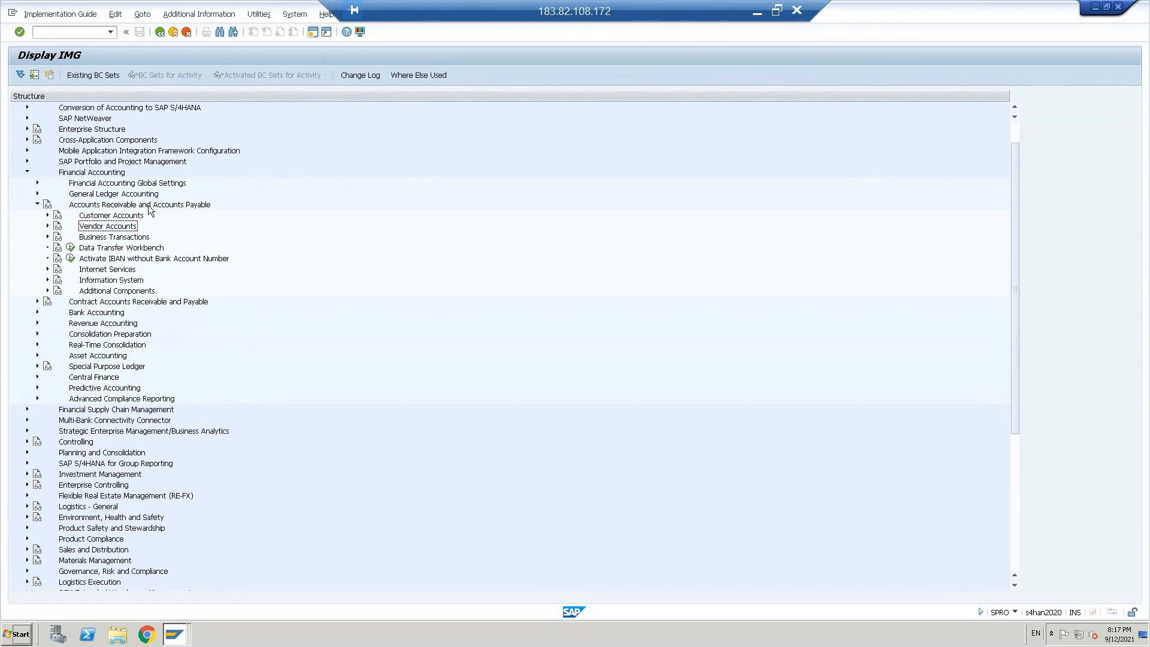
key(Right)
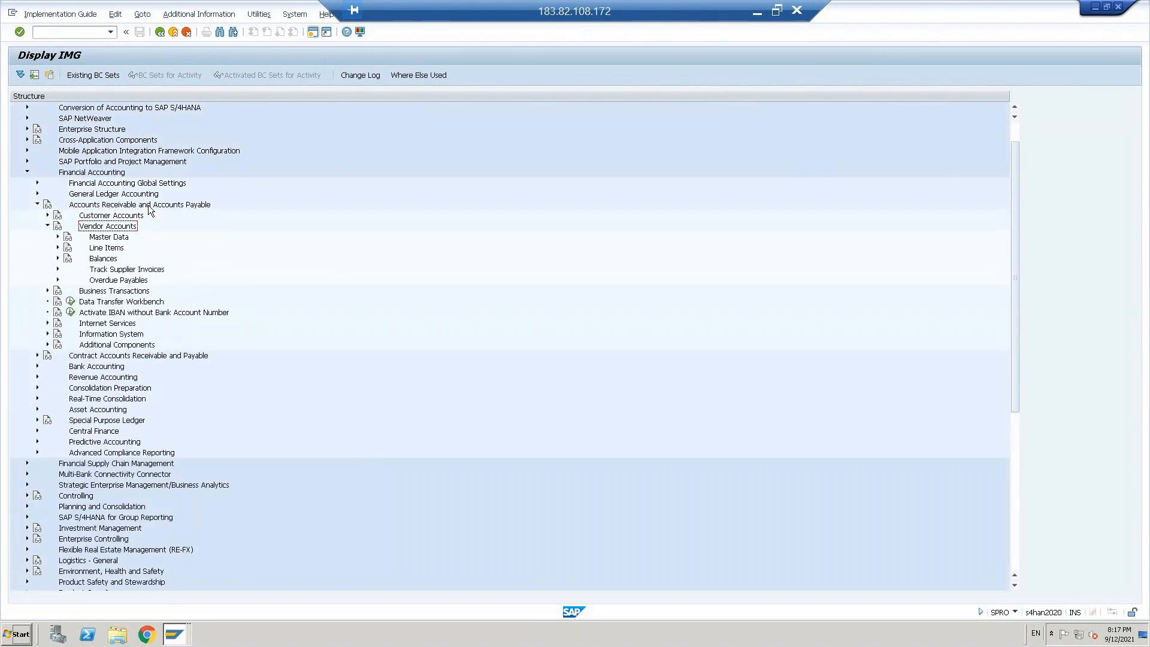
key(Down)
key(Right)
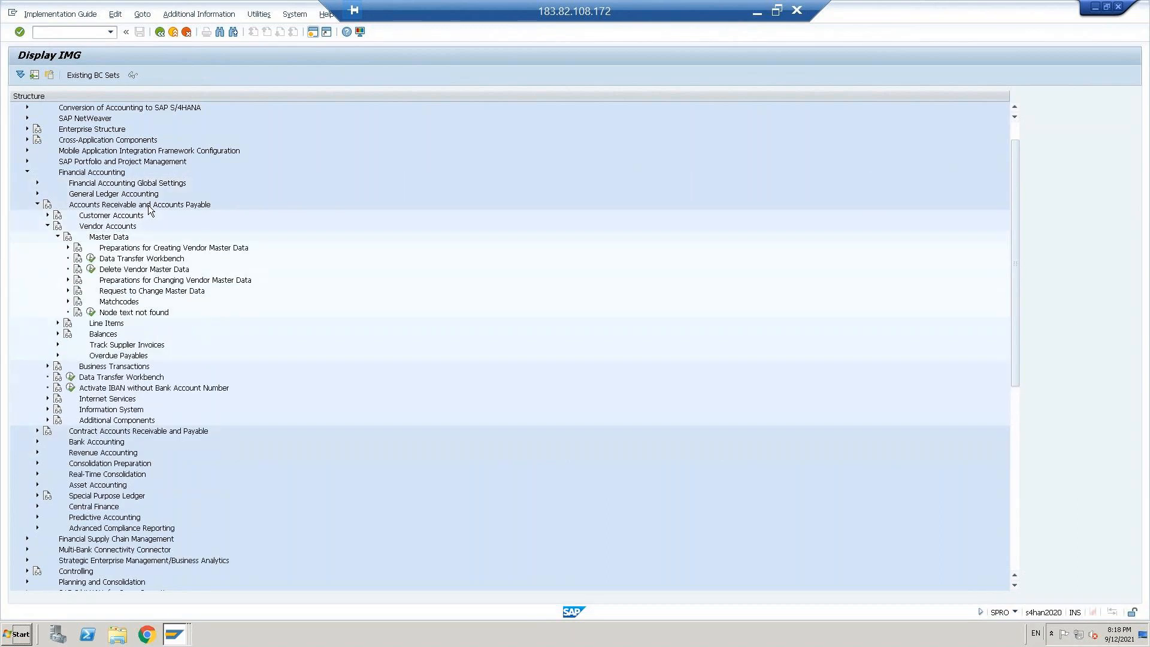
key(Down)
key(Right)
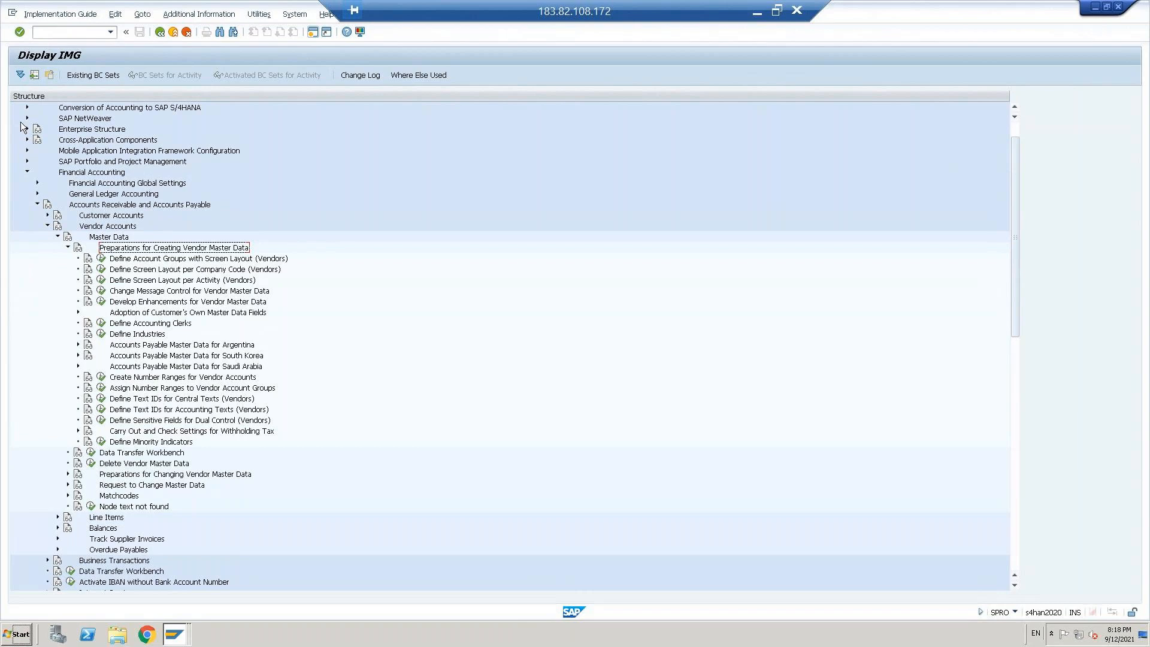
click(109, 230)
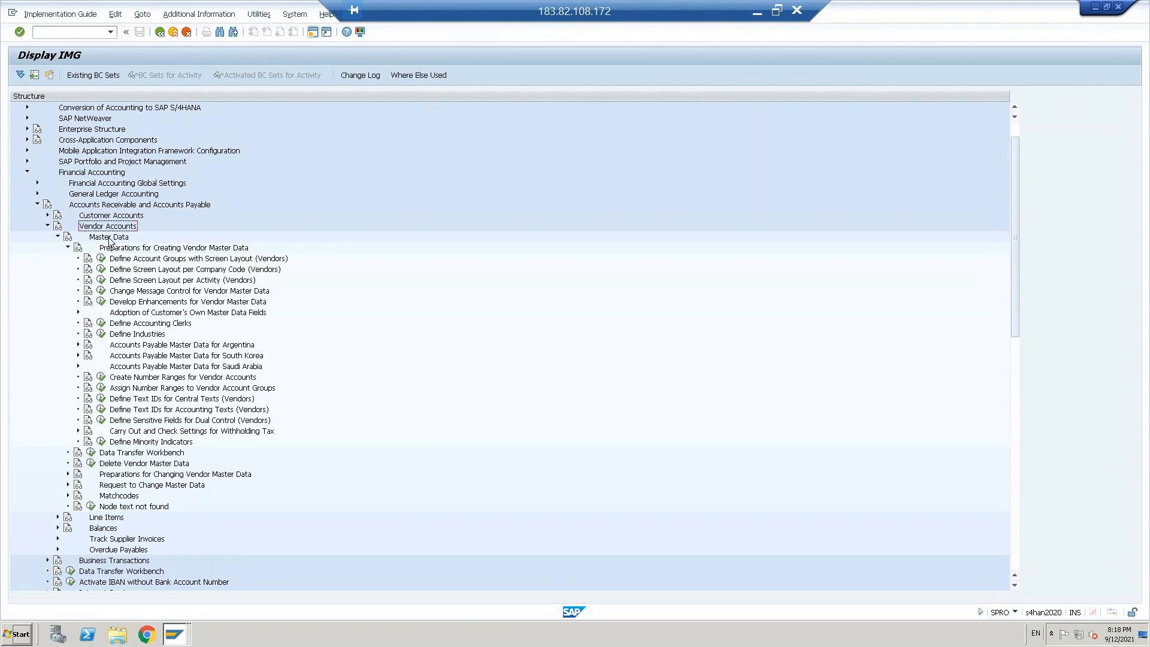
click(111, 238)
click(124, 249)
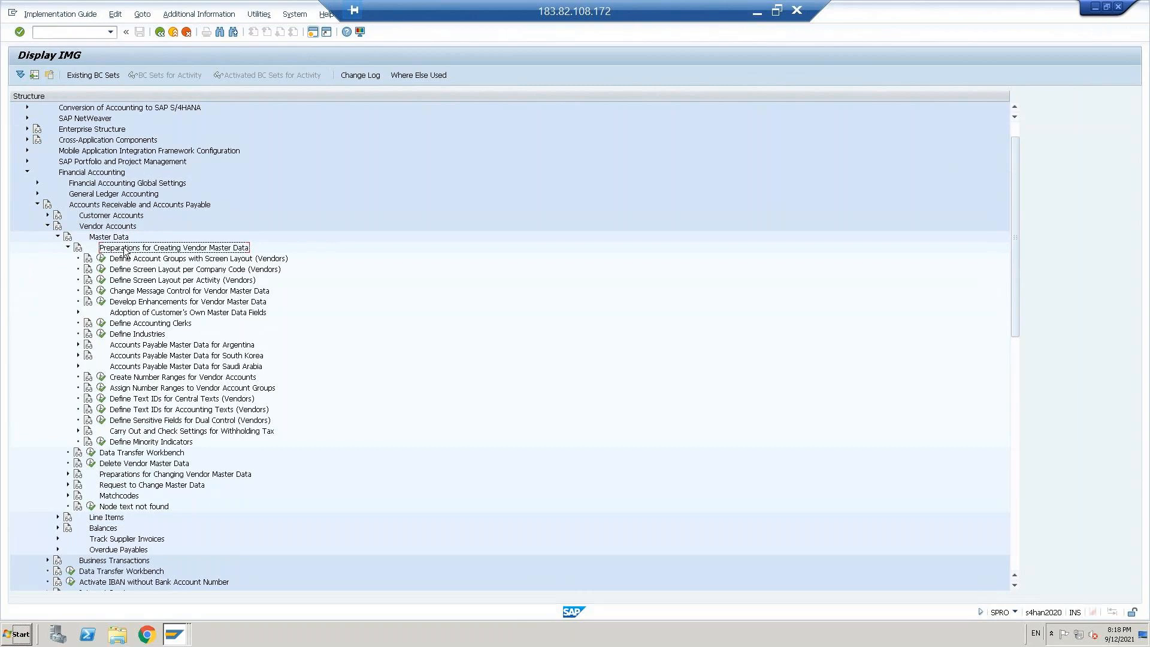
click(211, 261)
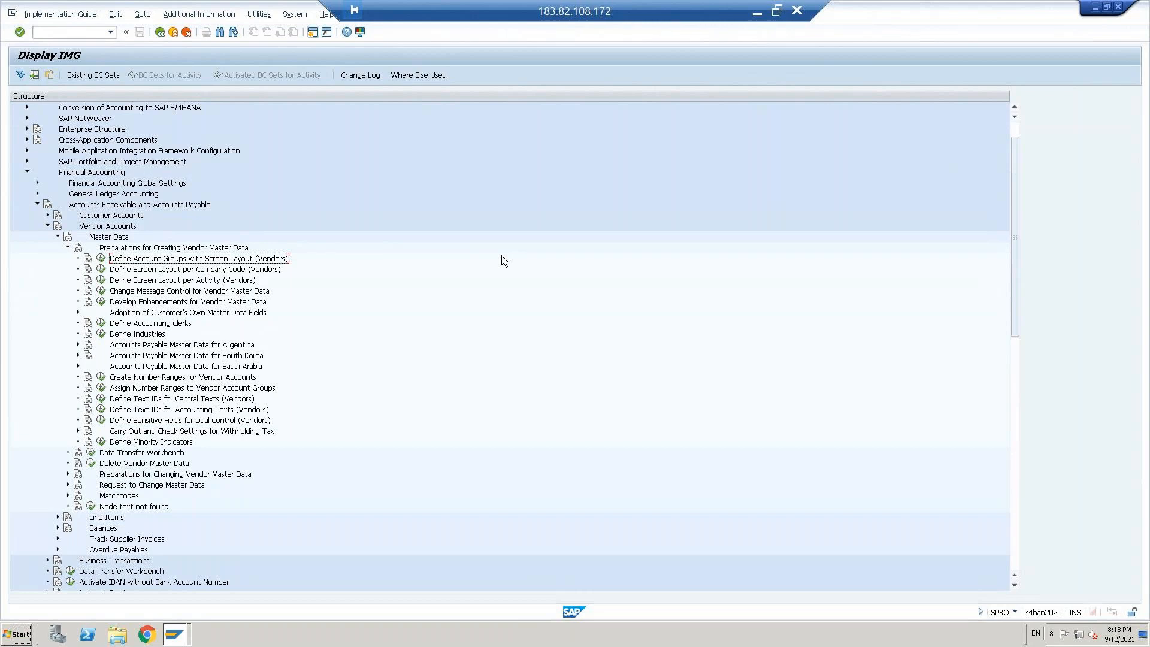
click(194, 274)
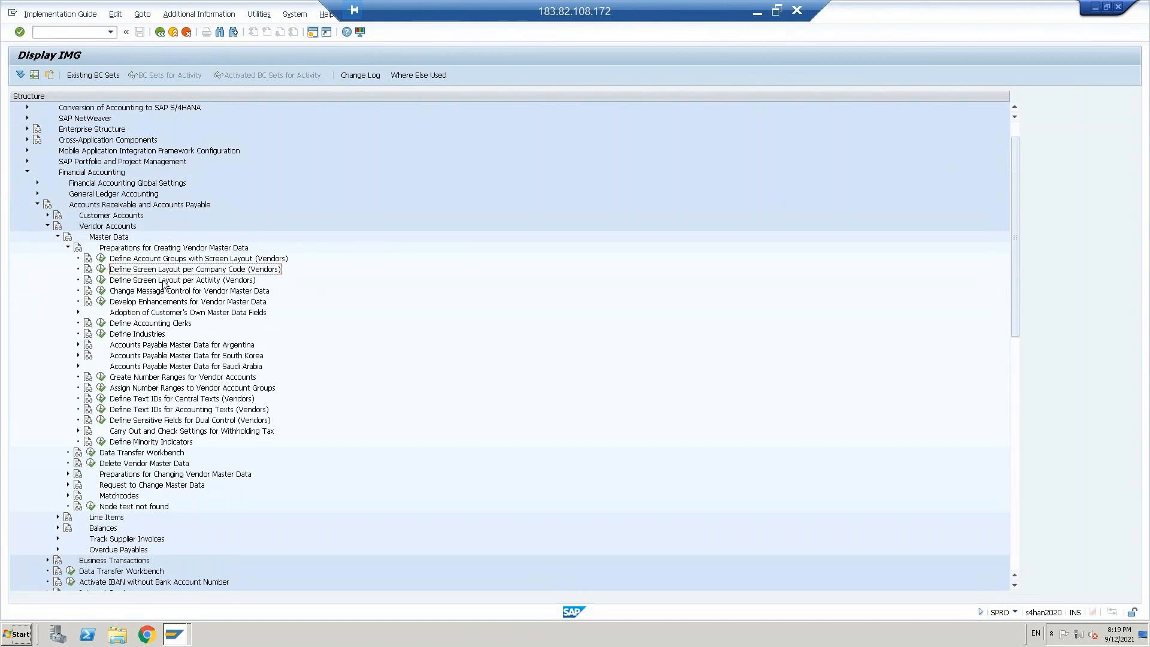
Step: Open the activity Define Account Groups with Screen Layout (Vendors) and start a new entry
click(147, 261)
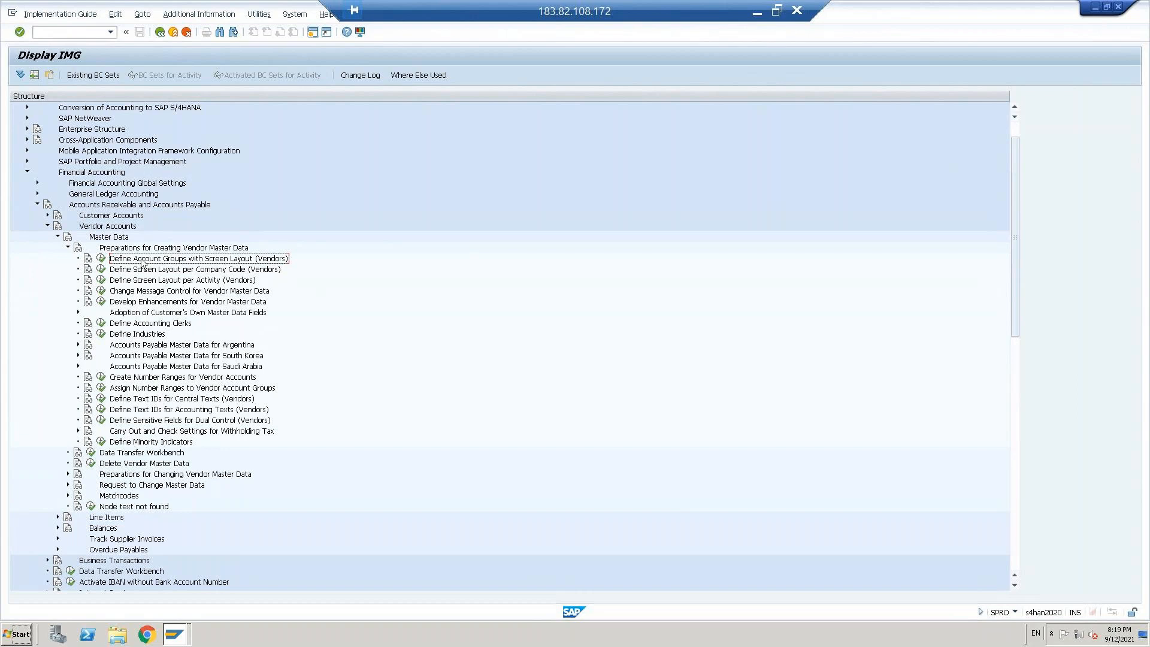
click(102, 262)
click(66, 75)
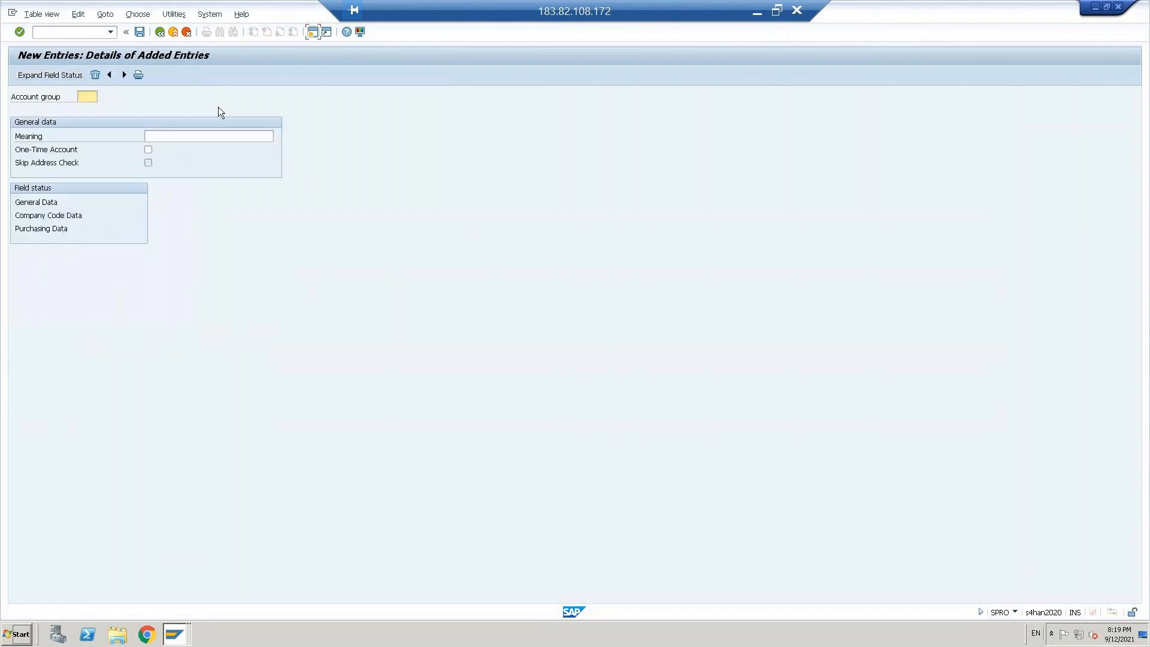
Step: Enter account group VEND with the meaning Domestic vendor and check the entry
key(Caps_Lock)
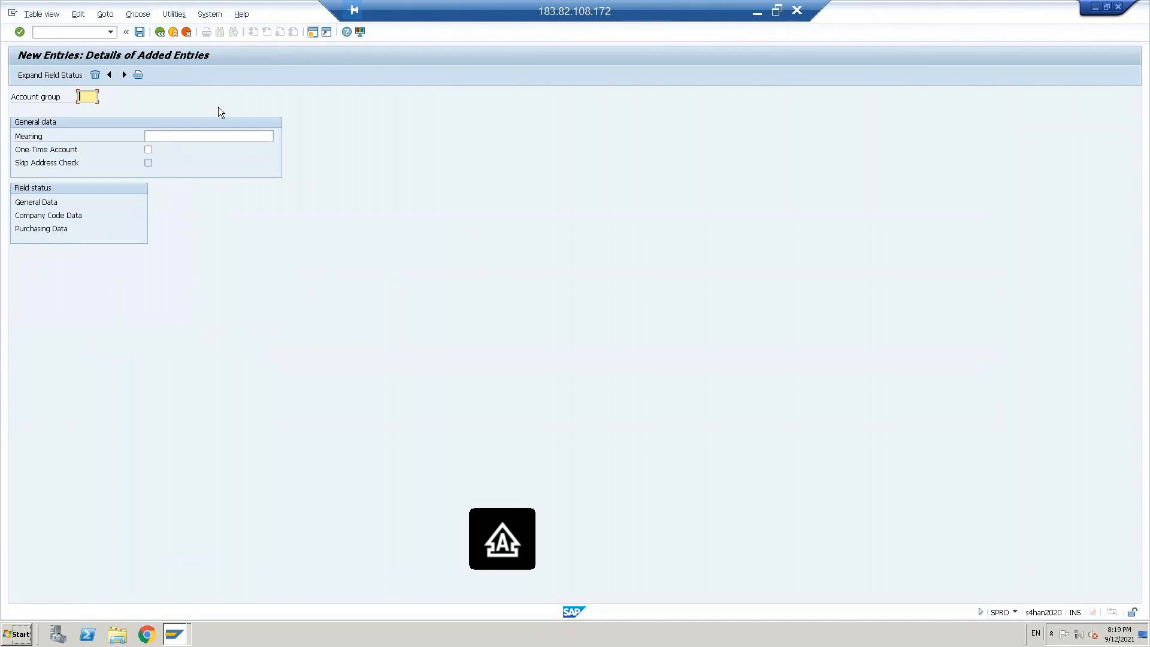
text(V)
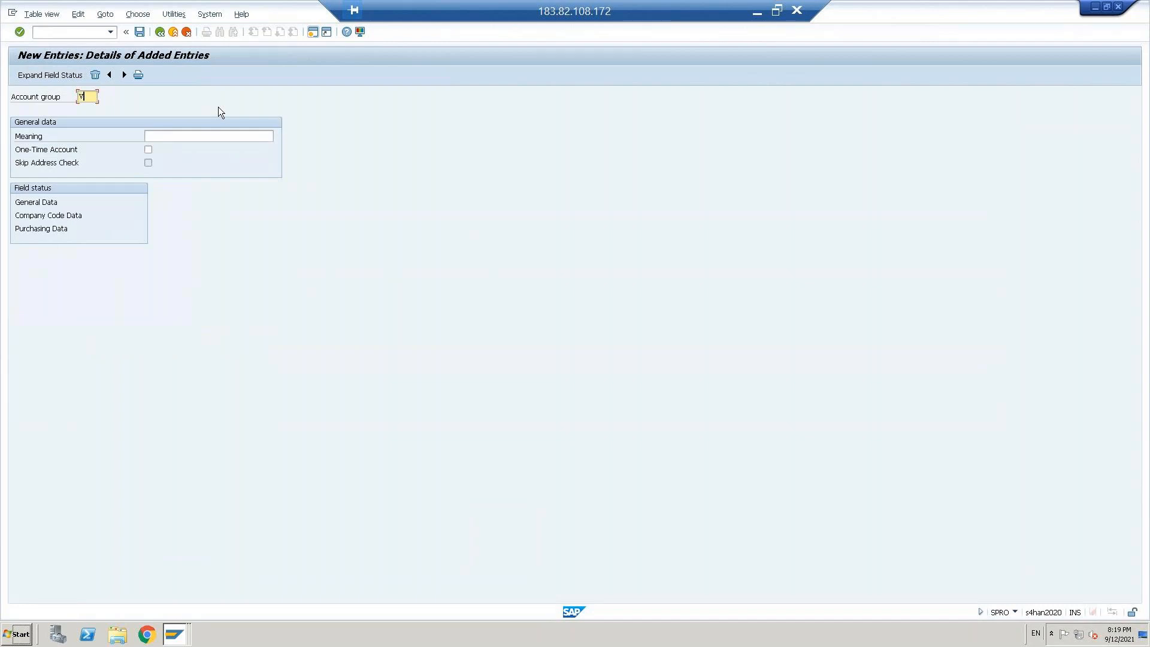
text(END)
click(182, 138)
text(Vendor)
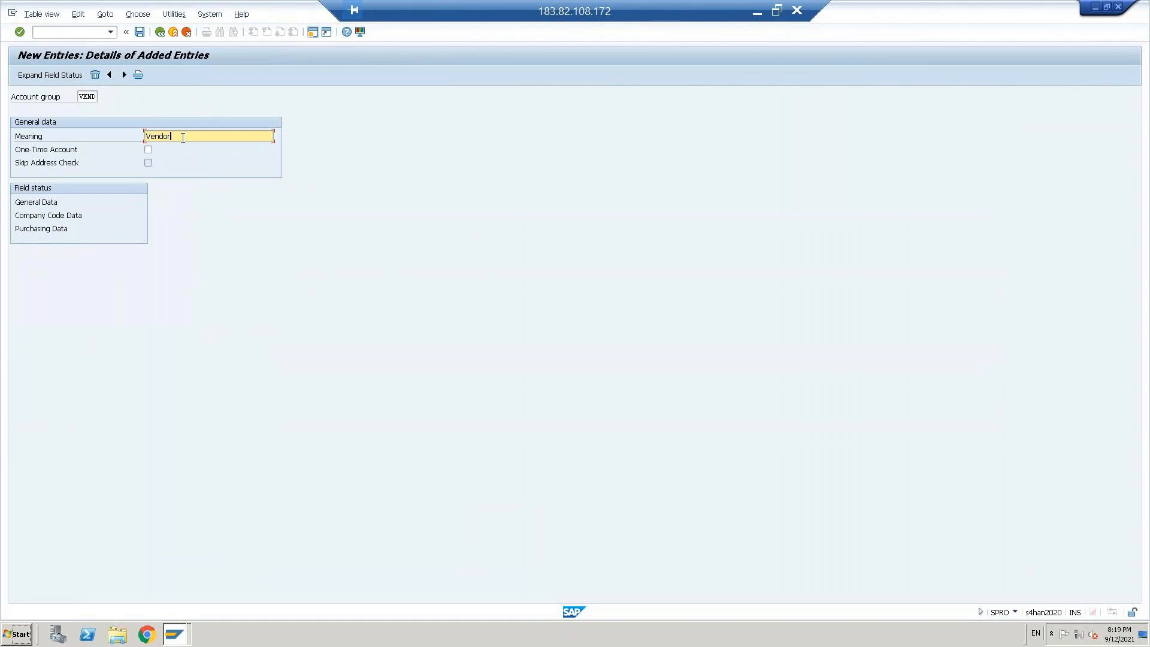
double_click(183, 137)
text(d)
key(Down)
key(Return)
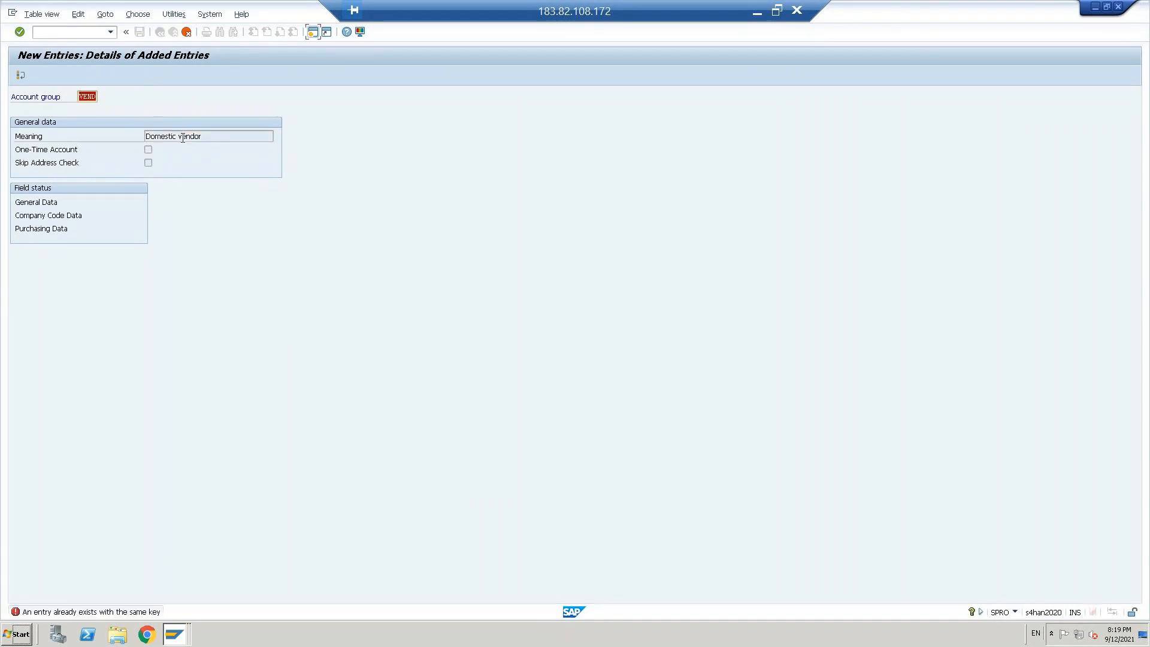
Step: Change the new entry's account group key to VEDO and confirm it
click(87, 97)
key(BackSpace)
key(BackSpace)
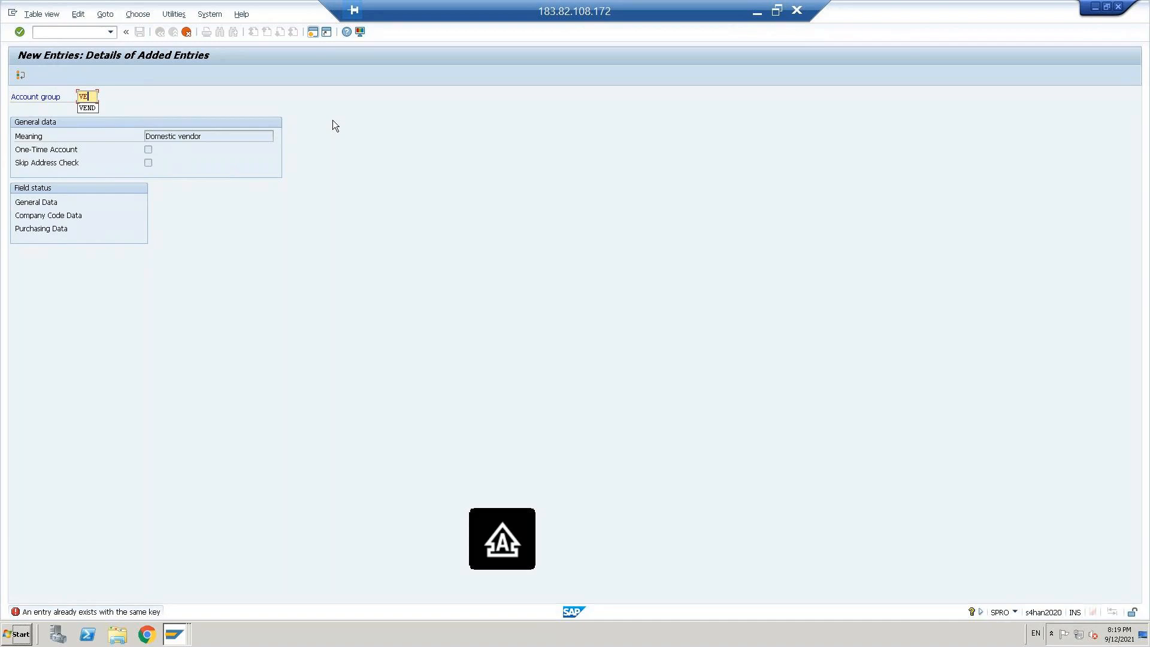
text(DO)
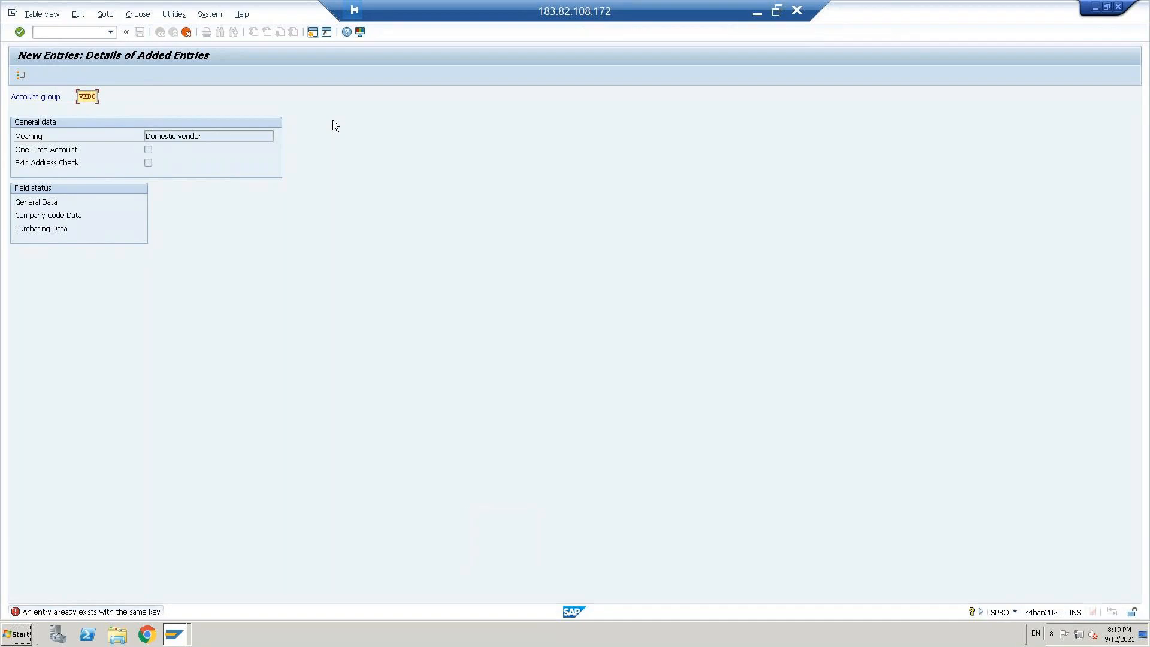
key(Return)
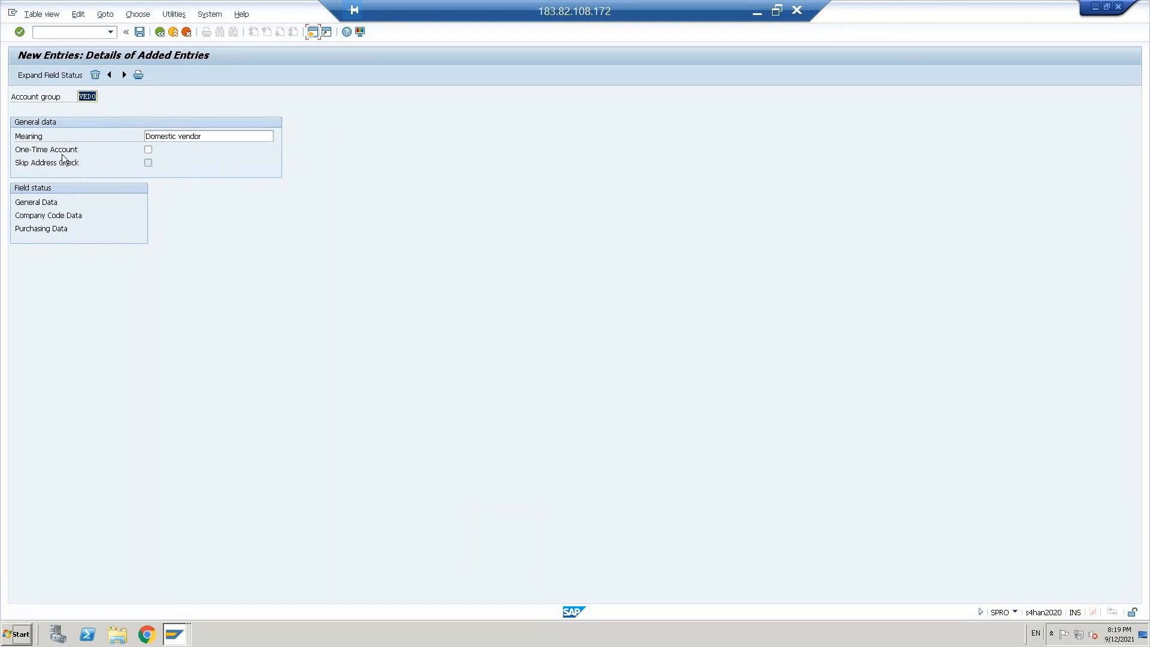
Step: Make Name 1 a required entry in the Address field status of VEDO's general data and save to the proposed customizing request
click(36, 207)
double_click(36, 206)
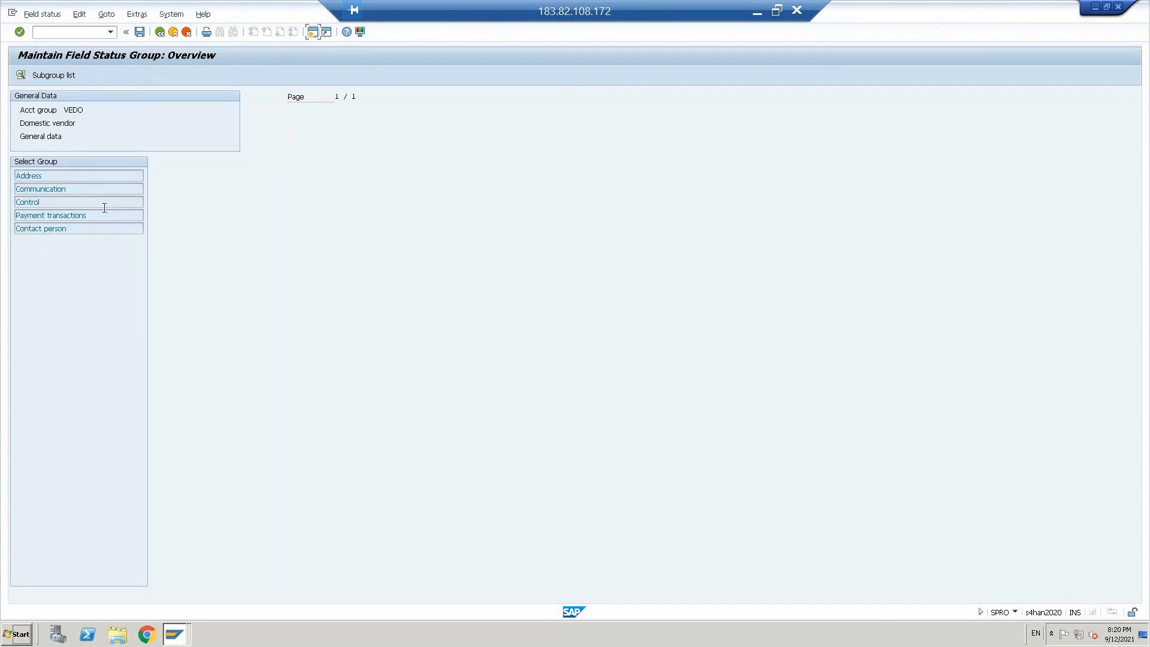
double_click(29, 176)
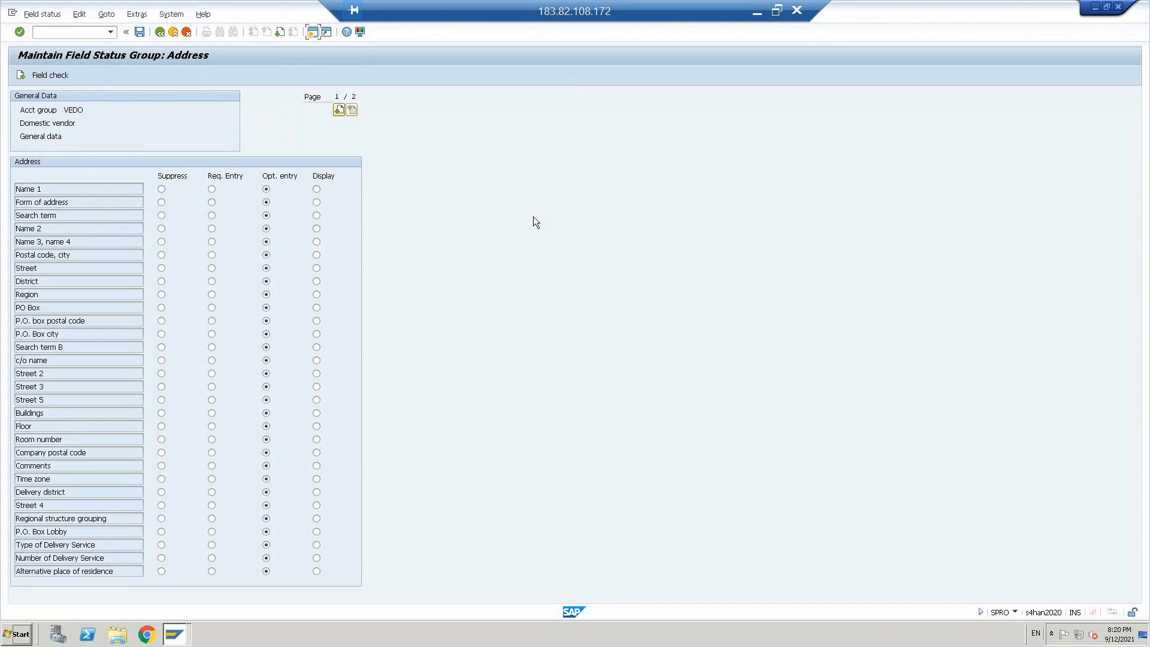
click(211, 189)
click(139, 31)
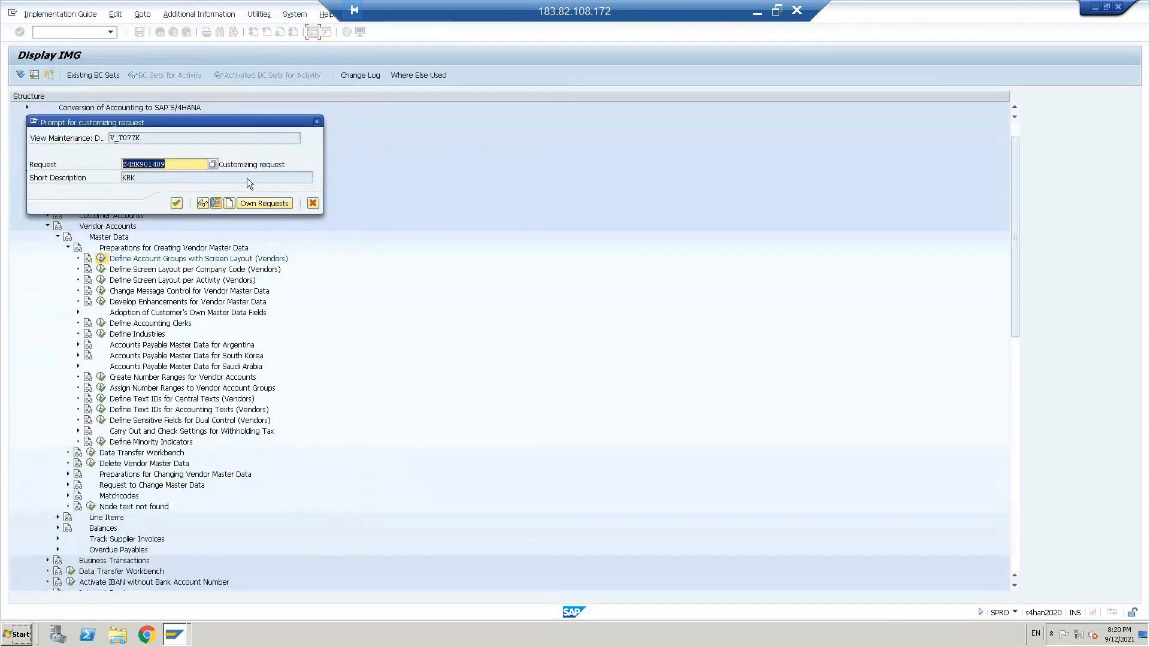
click(177, 203)
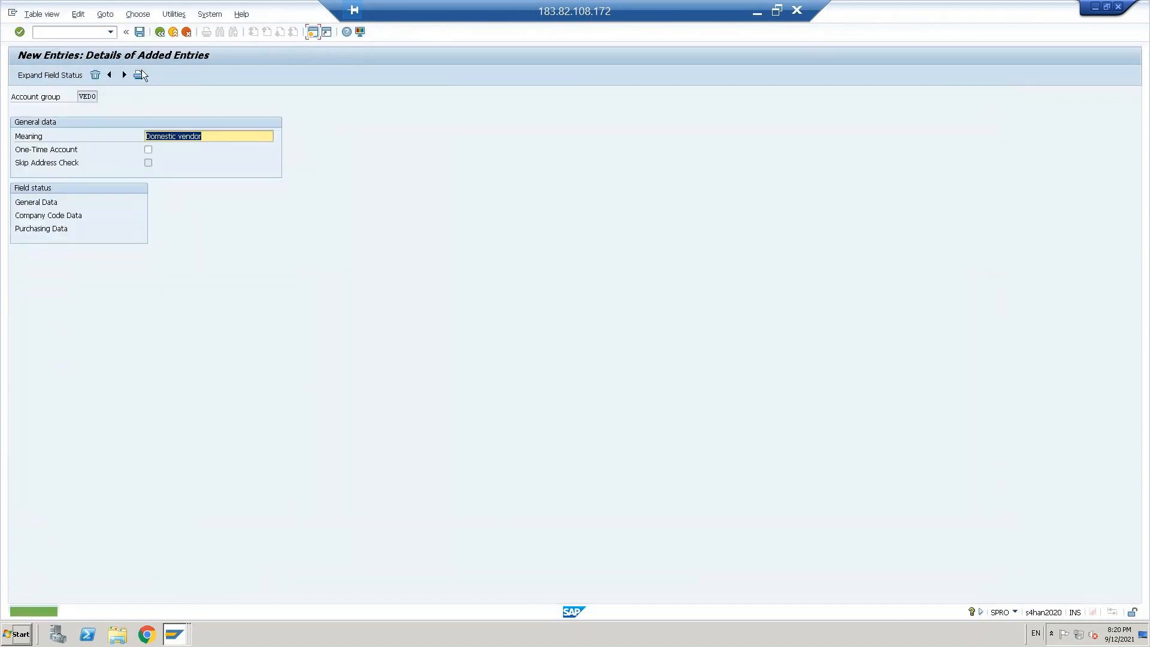
Step: Return to the vendor account groups overview and create another entry, account group VEFR with the meaning Forigien Vendor
click(160, 32)
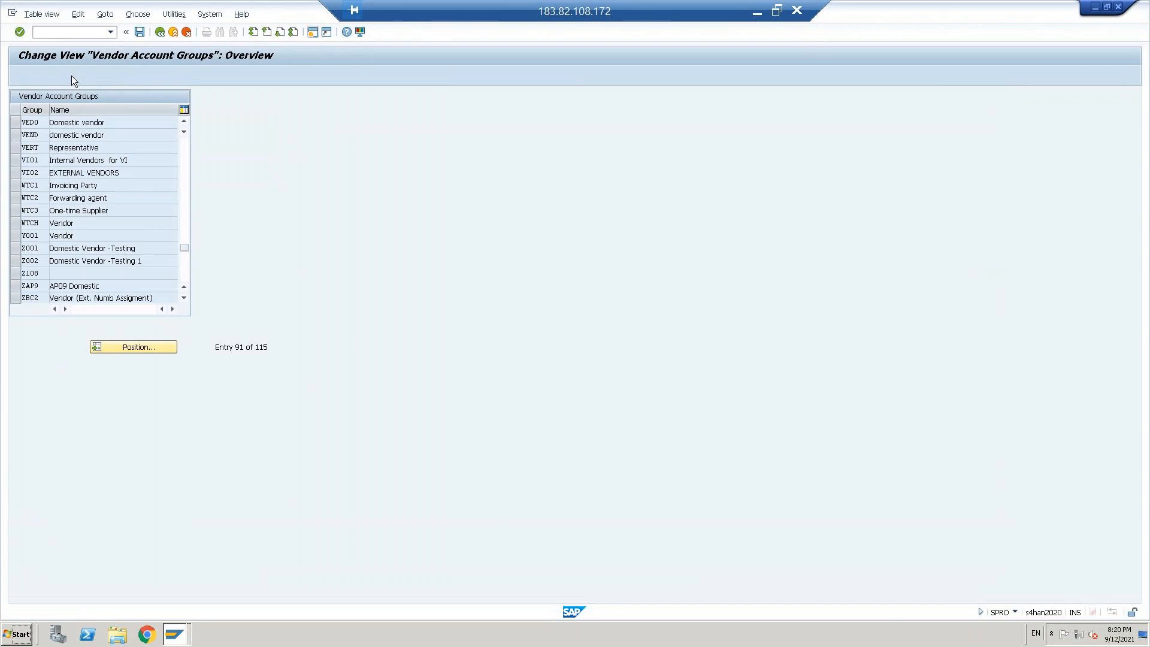
click(71, 76)
text(VEFR)
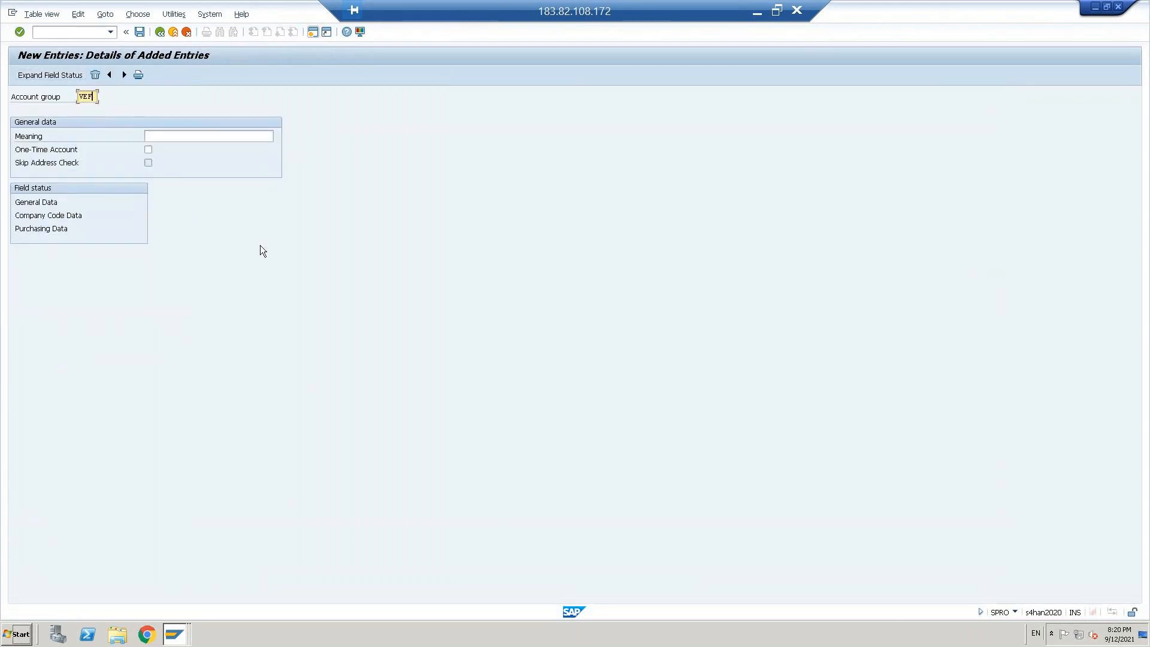
click(168, 136)
text(F)
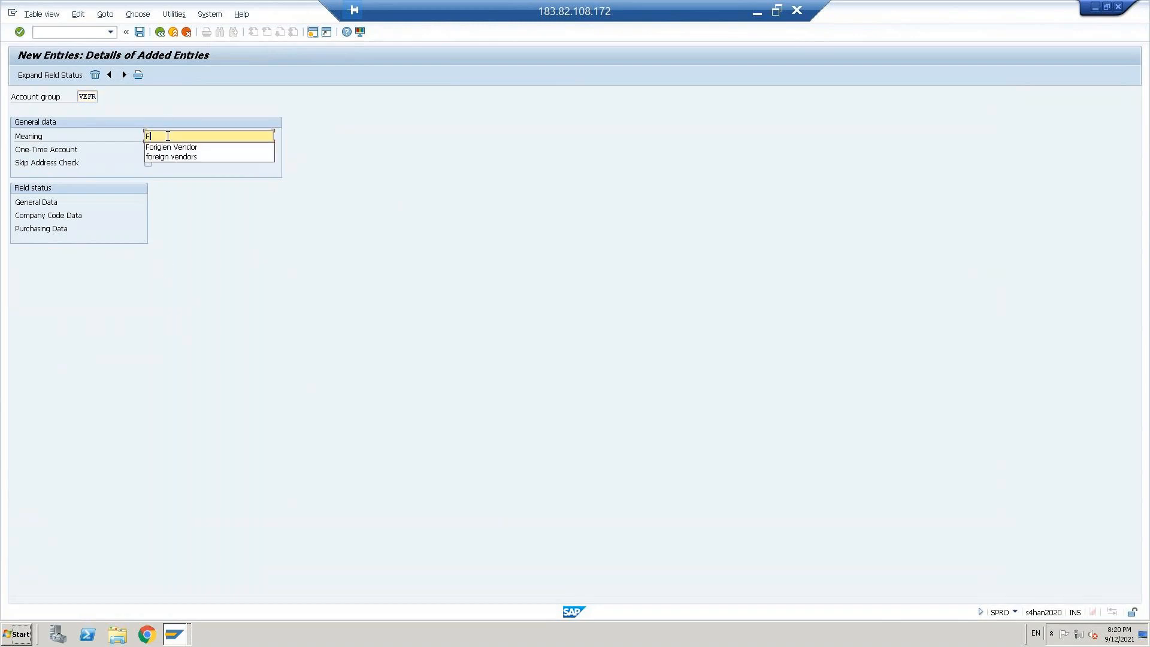
key(Down)
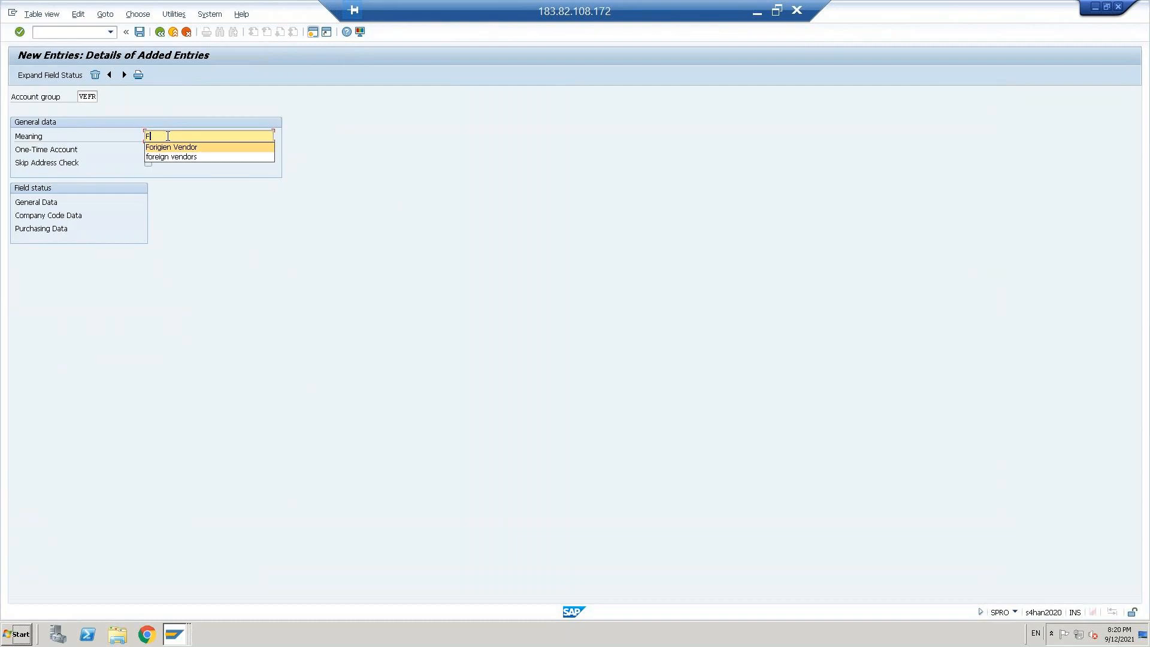
key(Return)
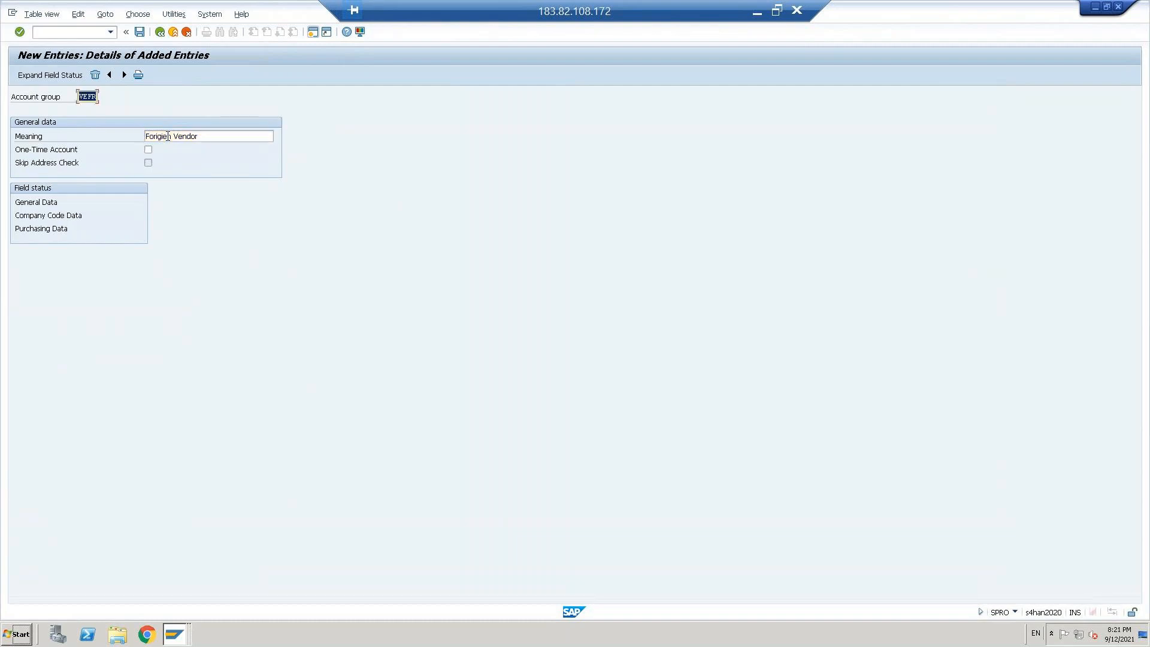
Step: Make Search term a required entry in VEFR's general data Address field status, save, and return to the implementation guide
double_click(38, 203)
double_click(38, 203)
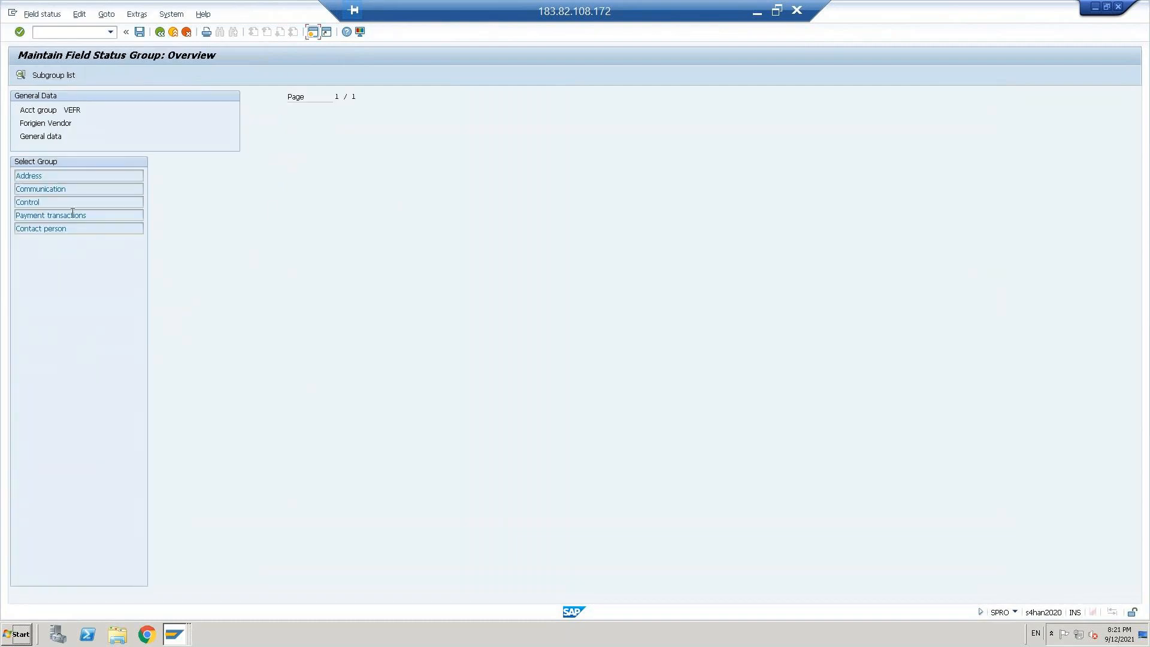
double_click(38, 176)
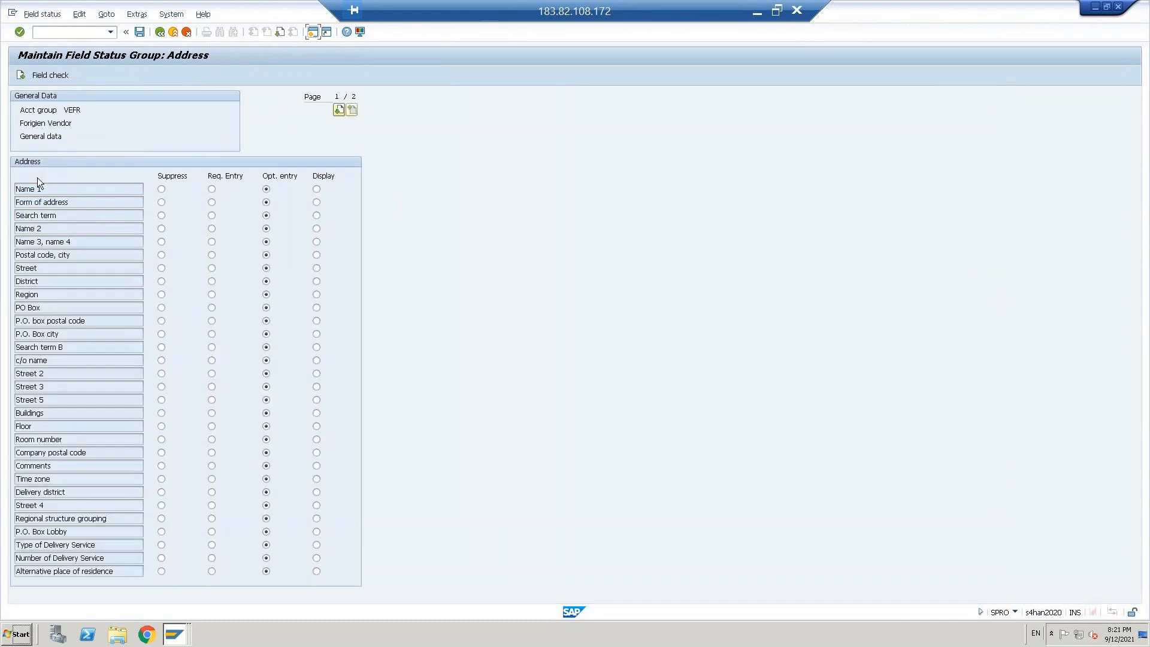
click(212, 216)
click(139, 32)
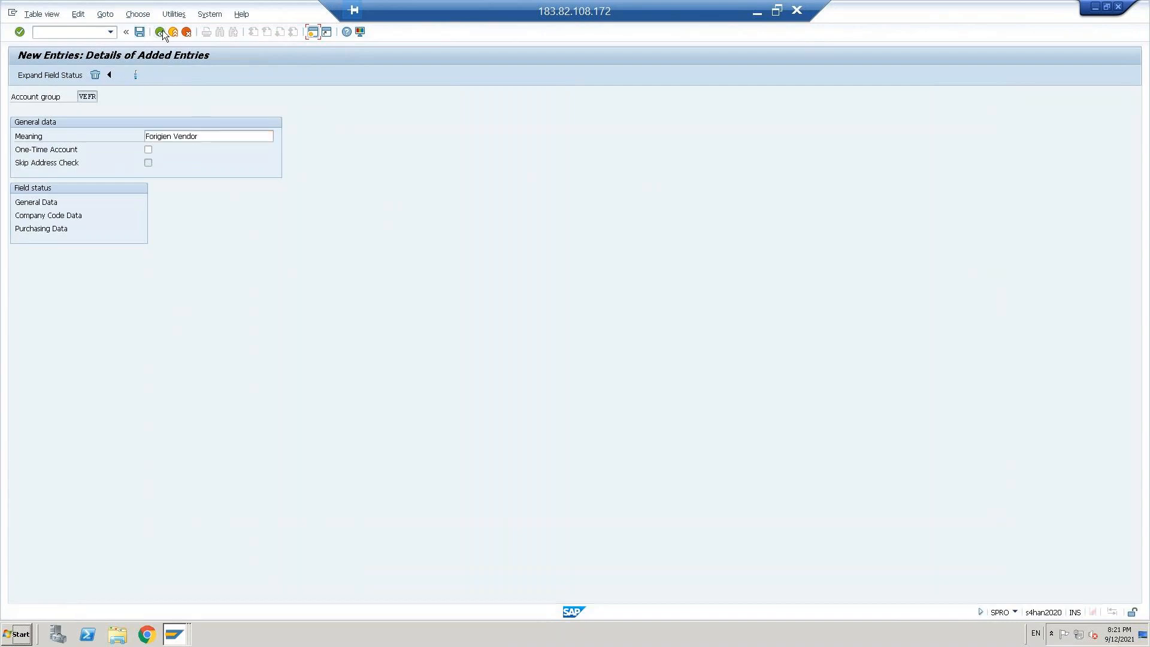
click(160, 32)
click(160, 31)
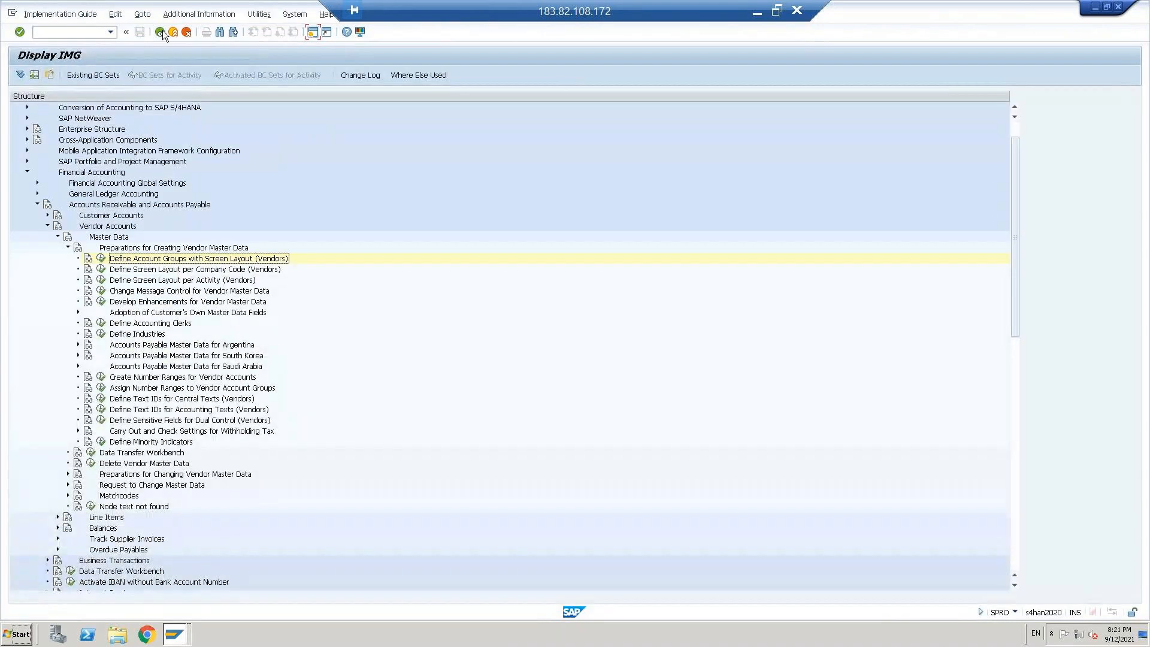
Step: Open Create Number Ranges for Vendor Accounts in the implementation guide and display its intervals for editing
click(163, 378)
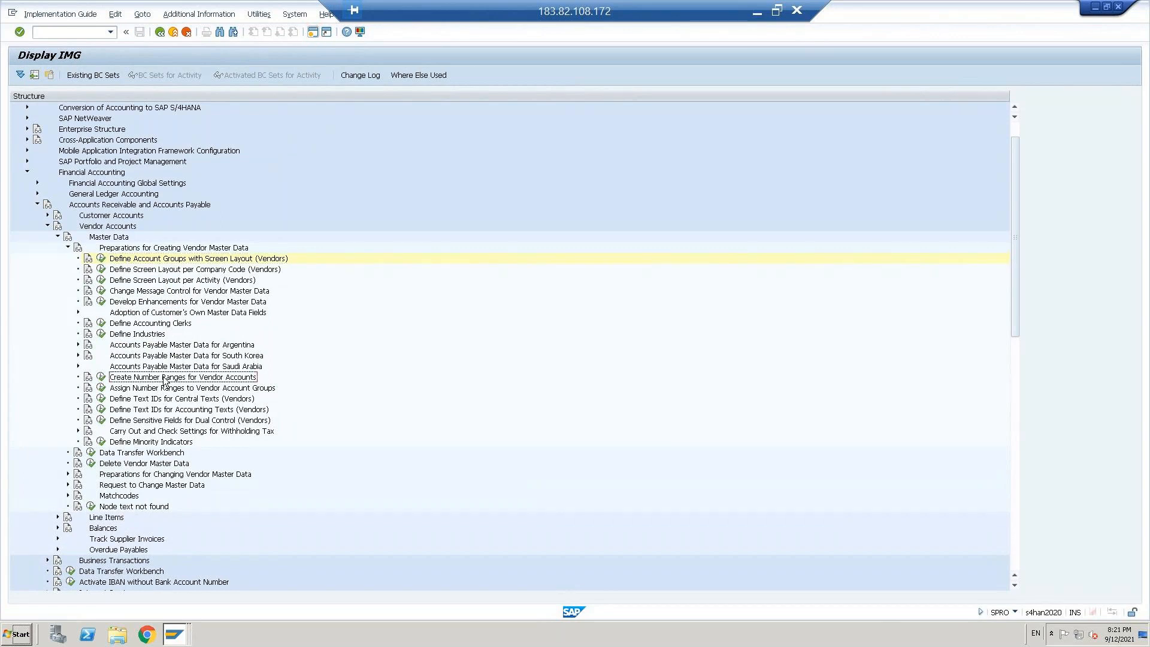
click(101, 378)
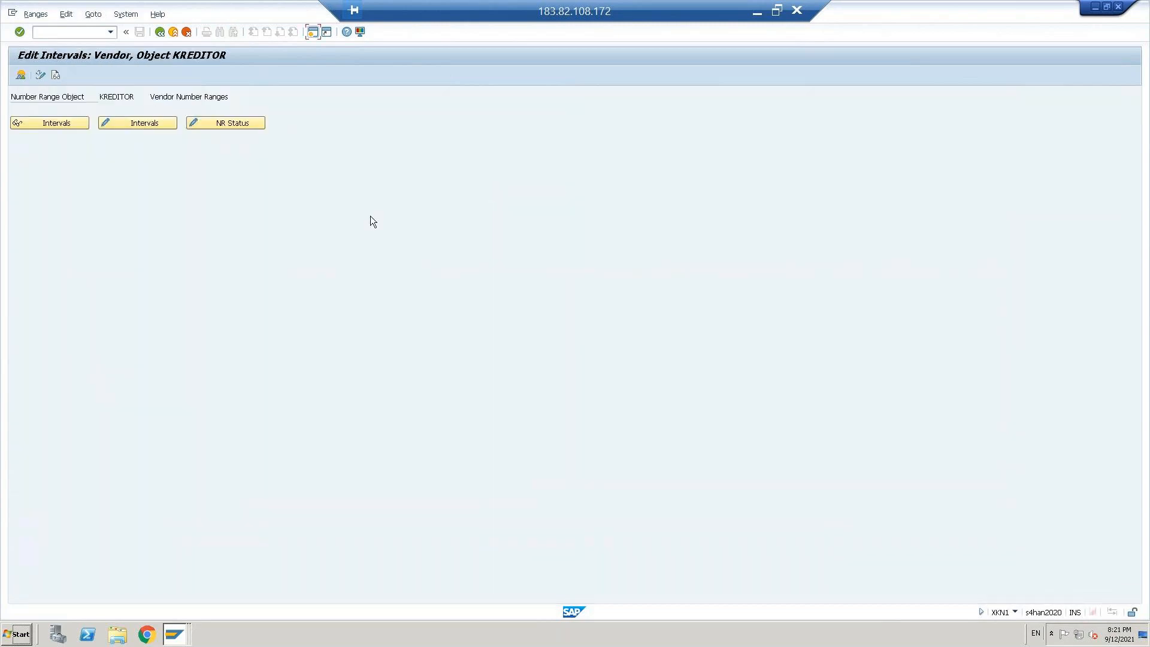
click(138, 124)
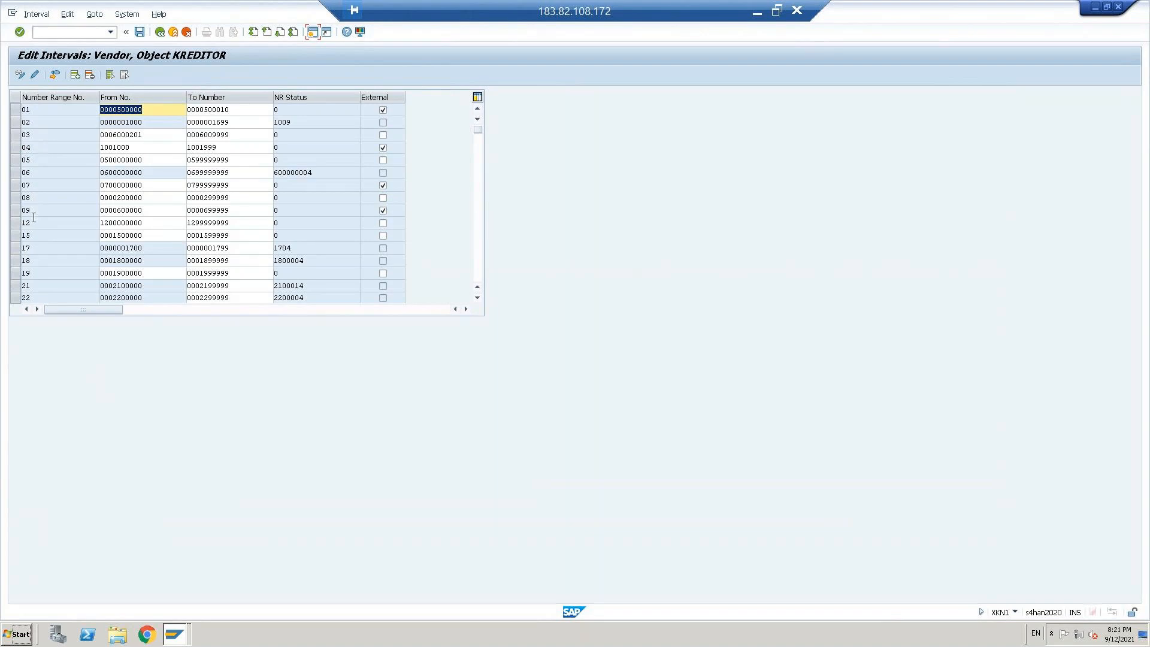
click(74, 75)
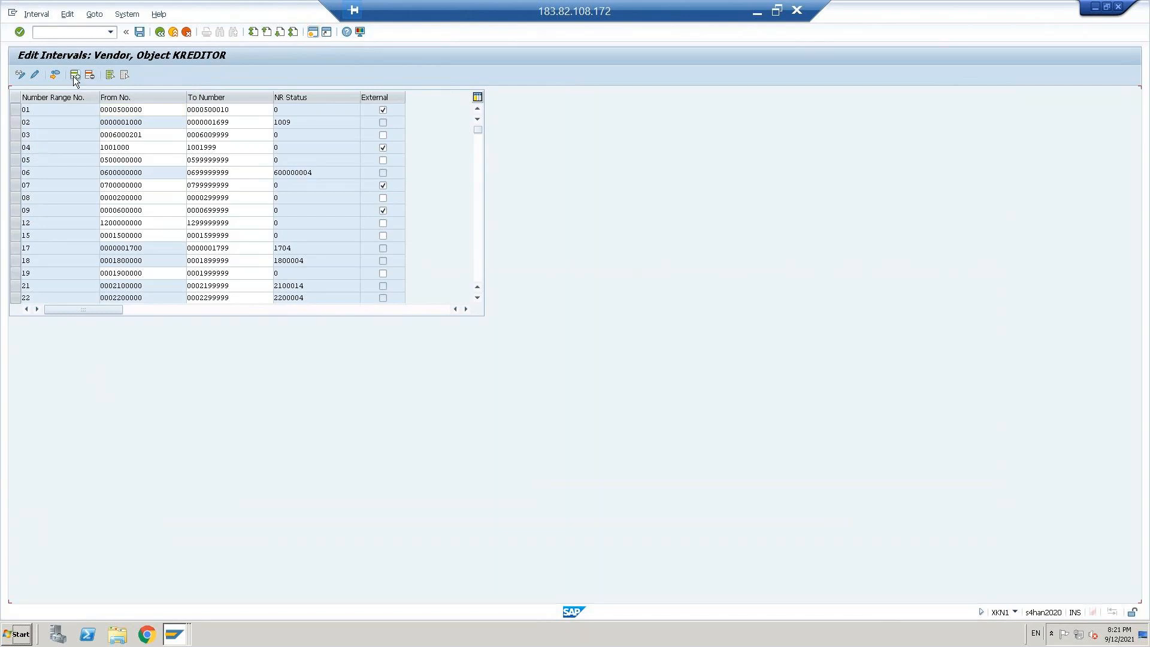
text(10)
key(Tab)
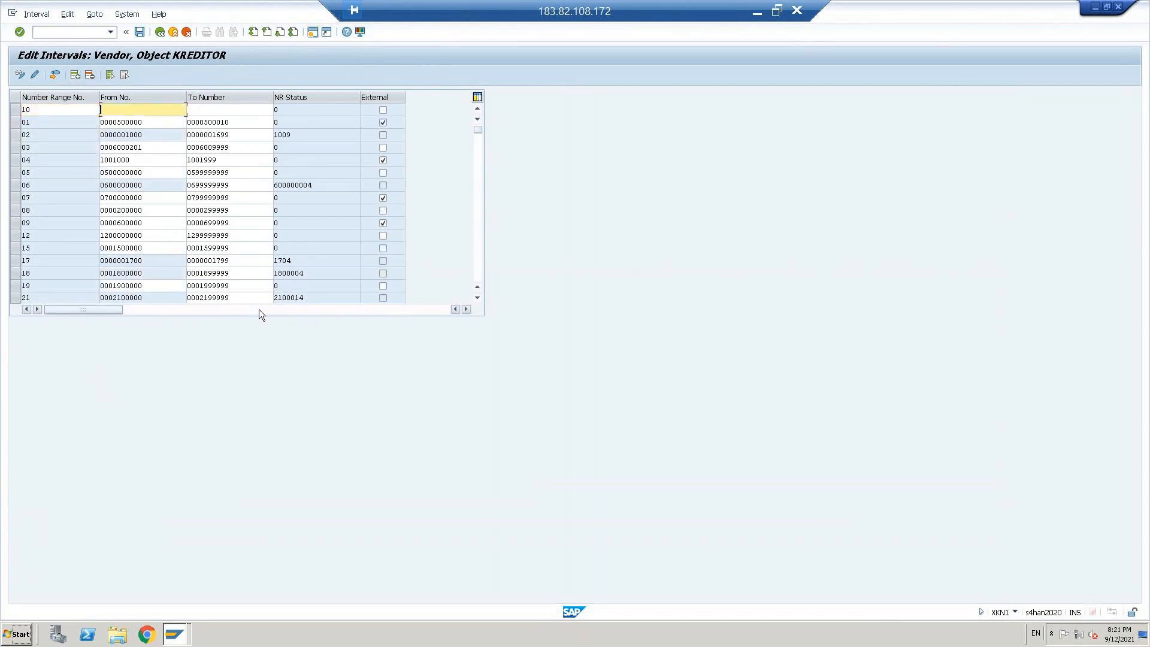
text(1000000000)
key(Tab)
text(1)
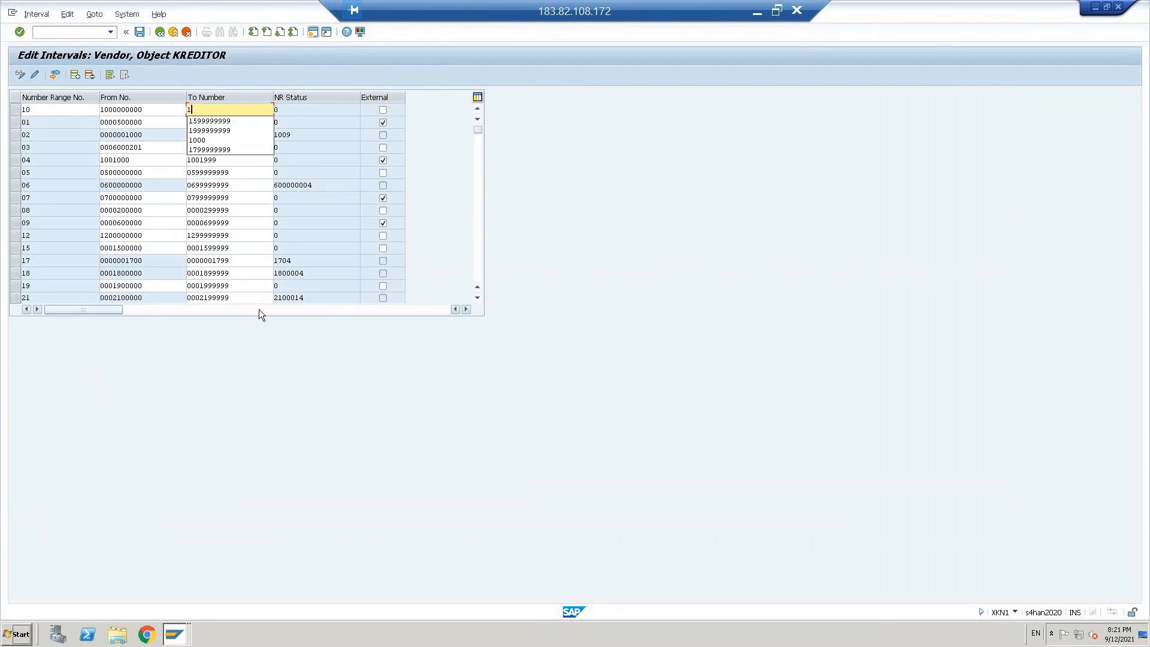
text(999999999)
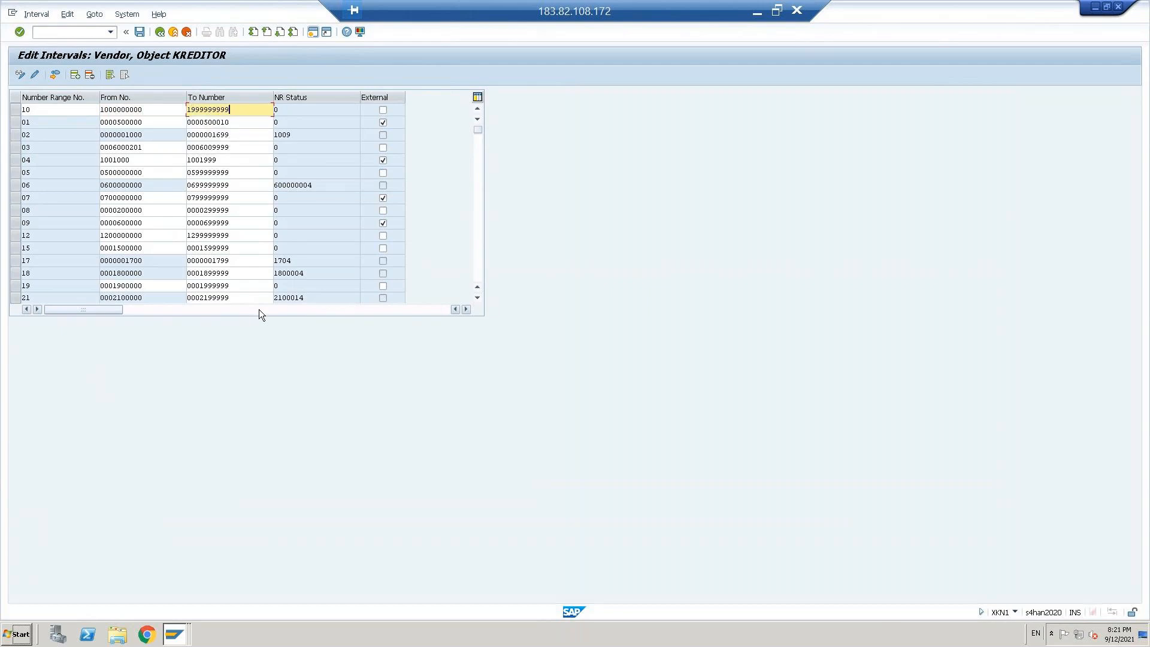
key(Return)
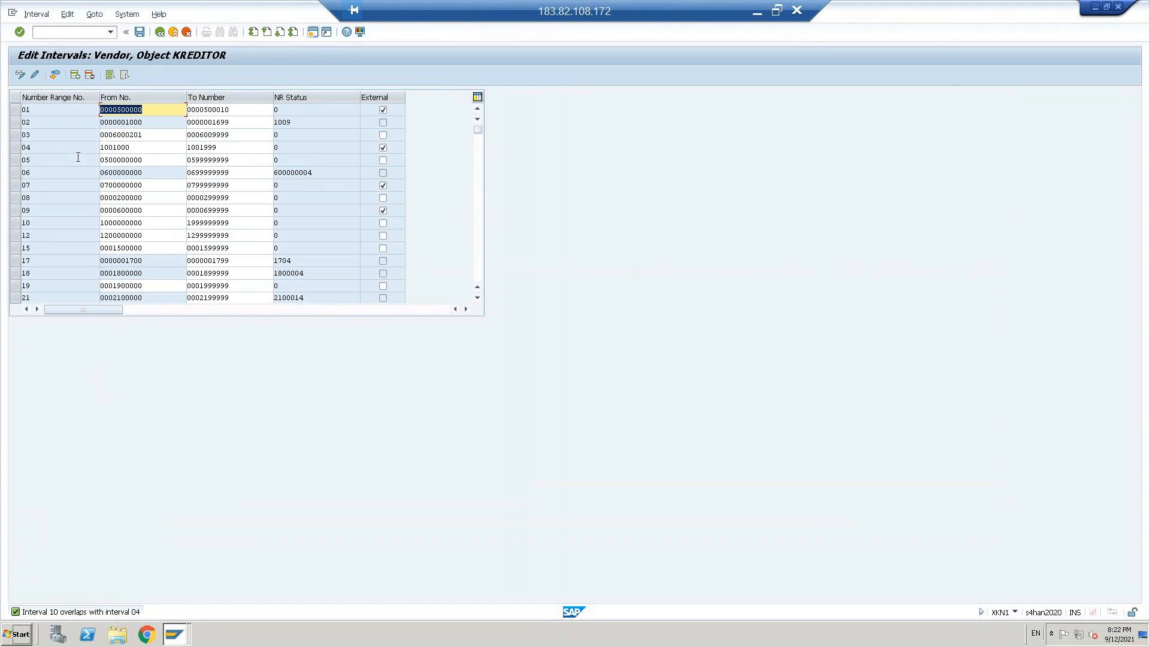
click(143, 146)
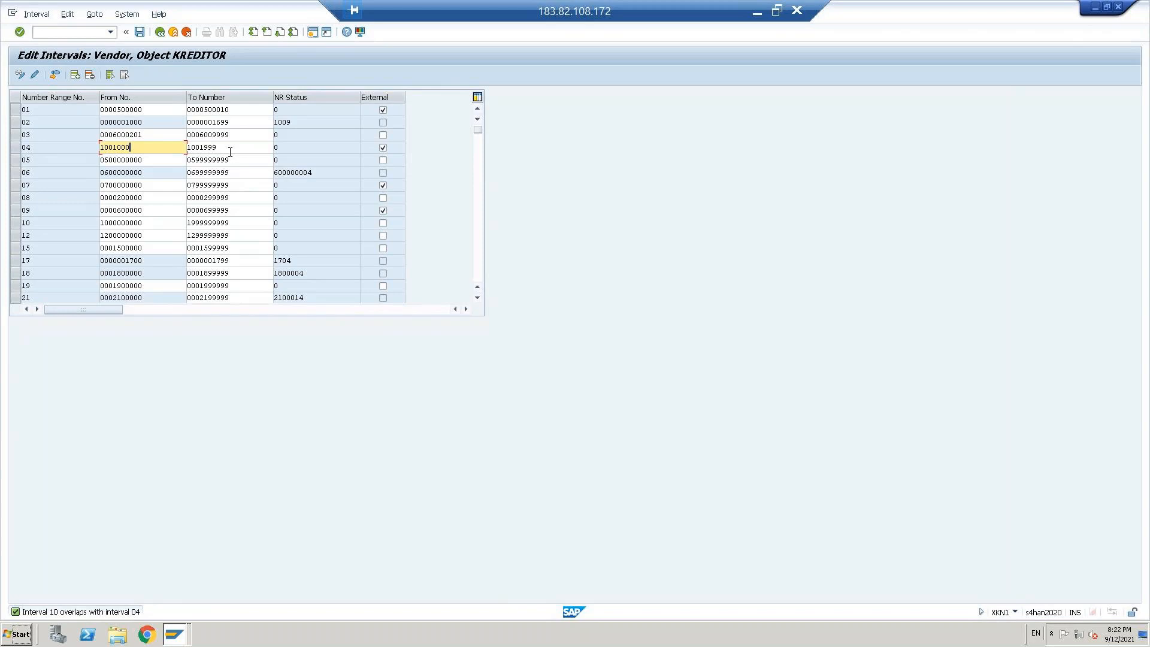
key(Return)
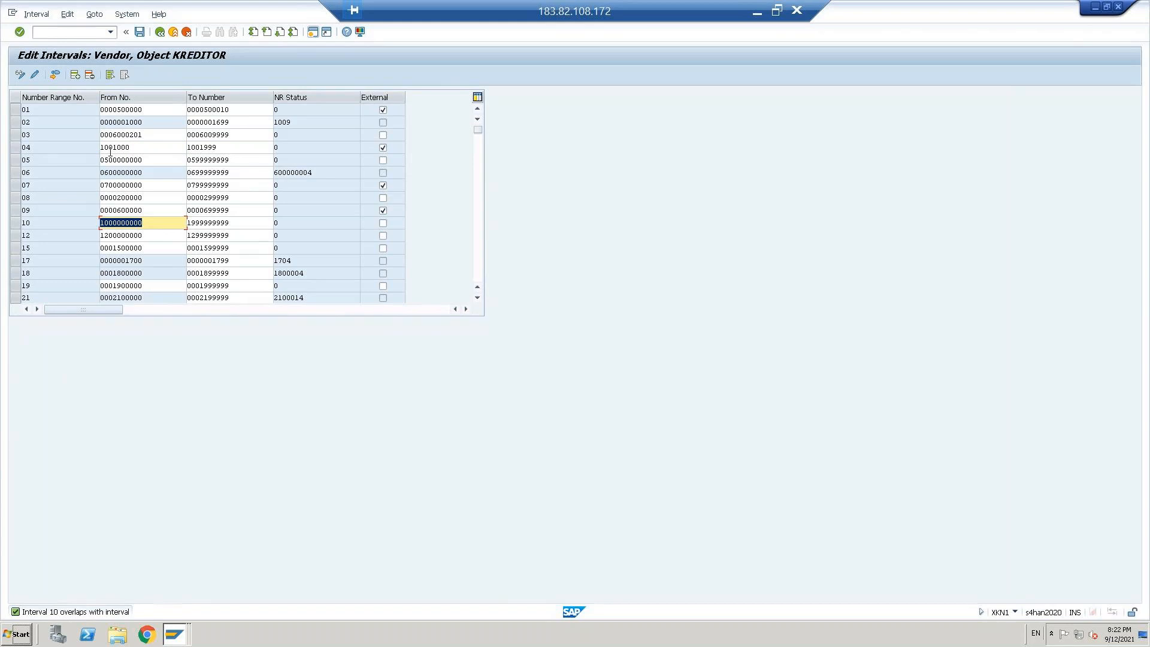
click(152, 149)
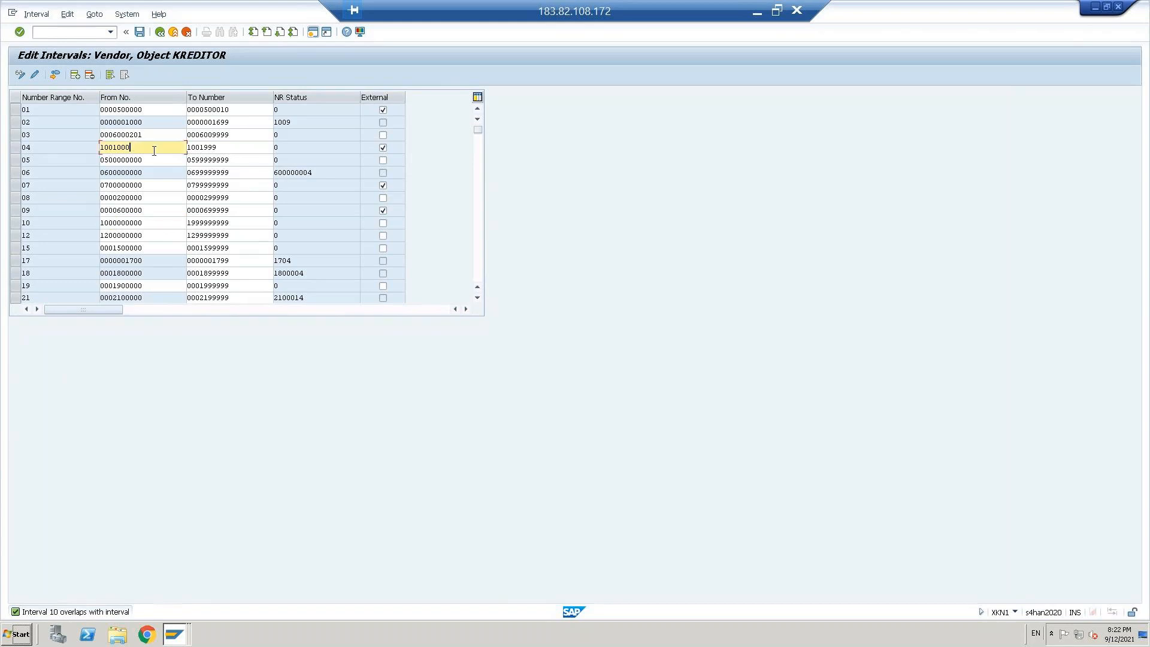
click(238, 223)
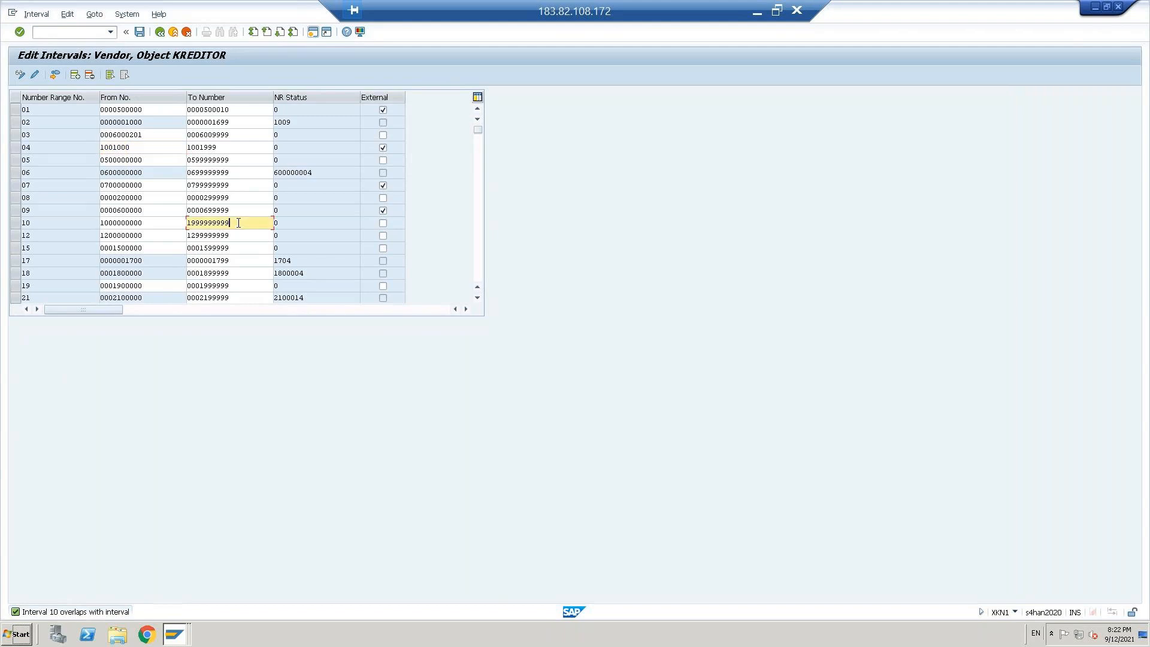
click(162, 225)
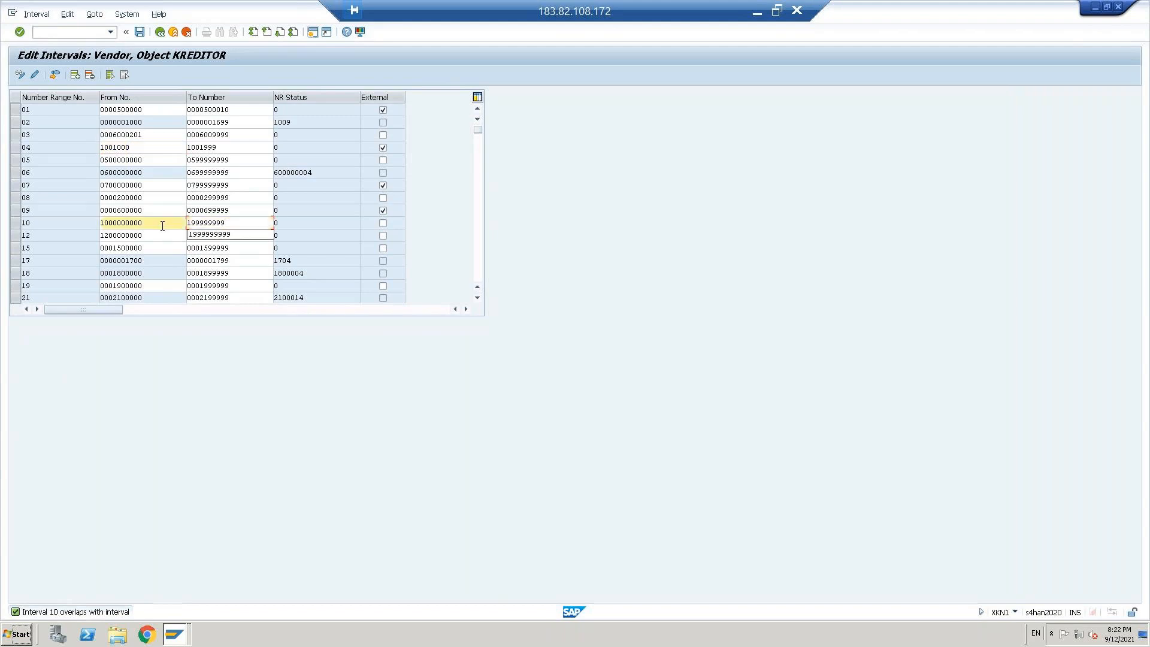
key(Return)
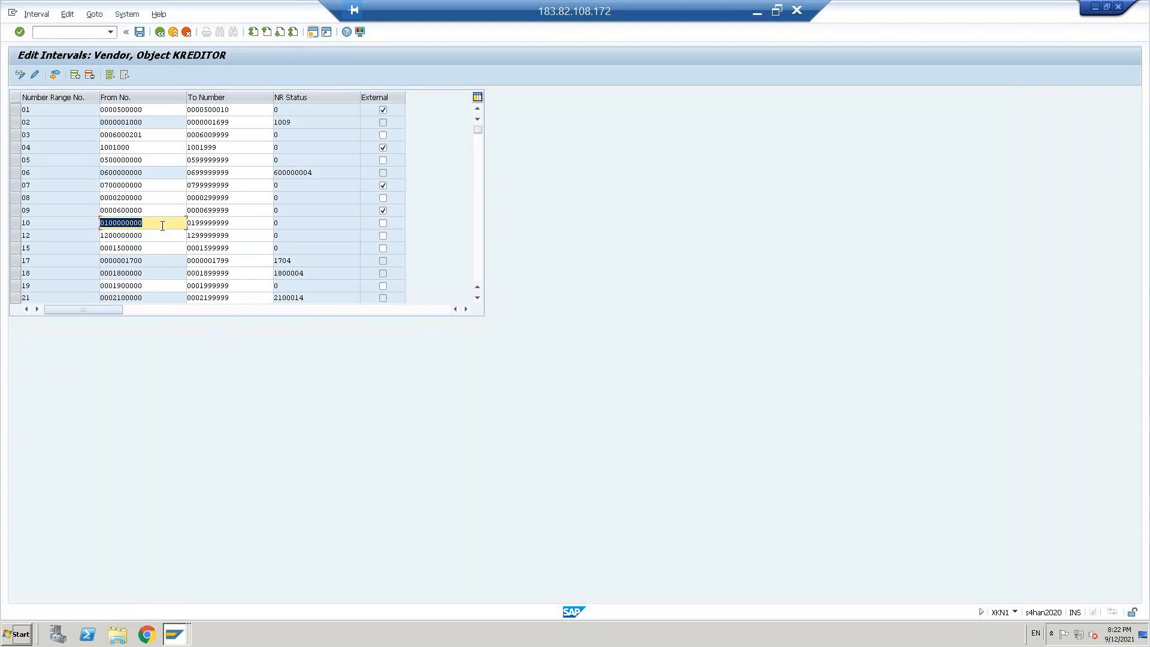
key(ctrl+s)
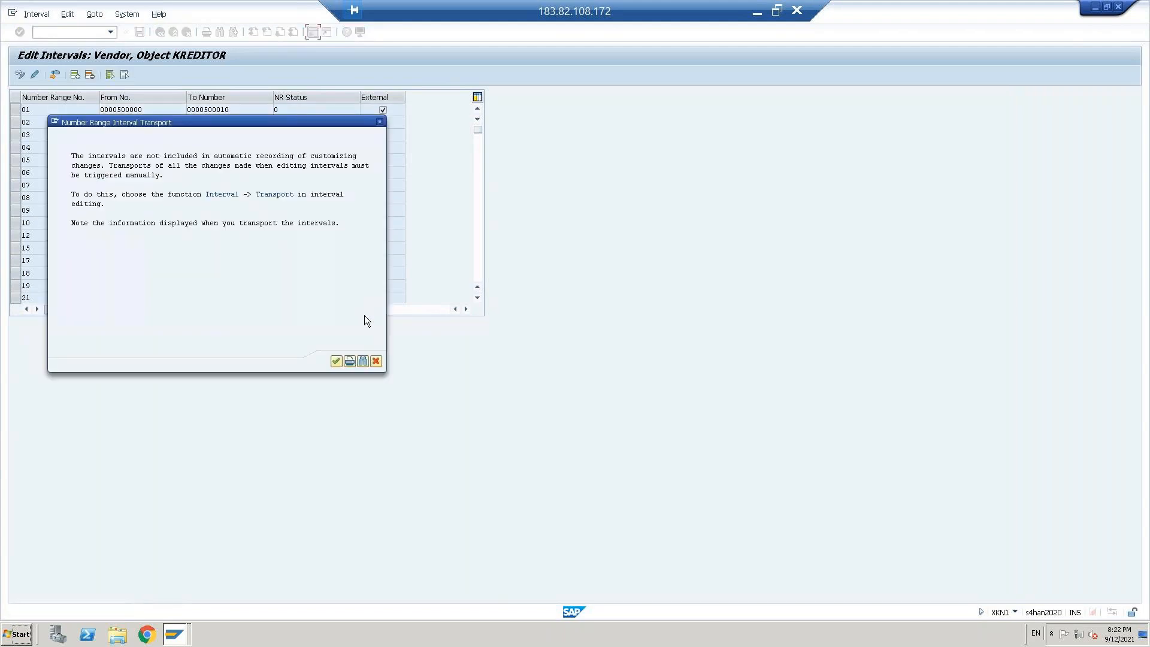
click(337, 362)
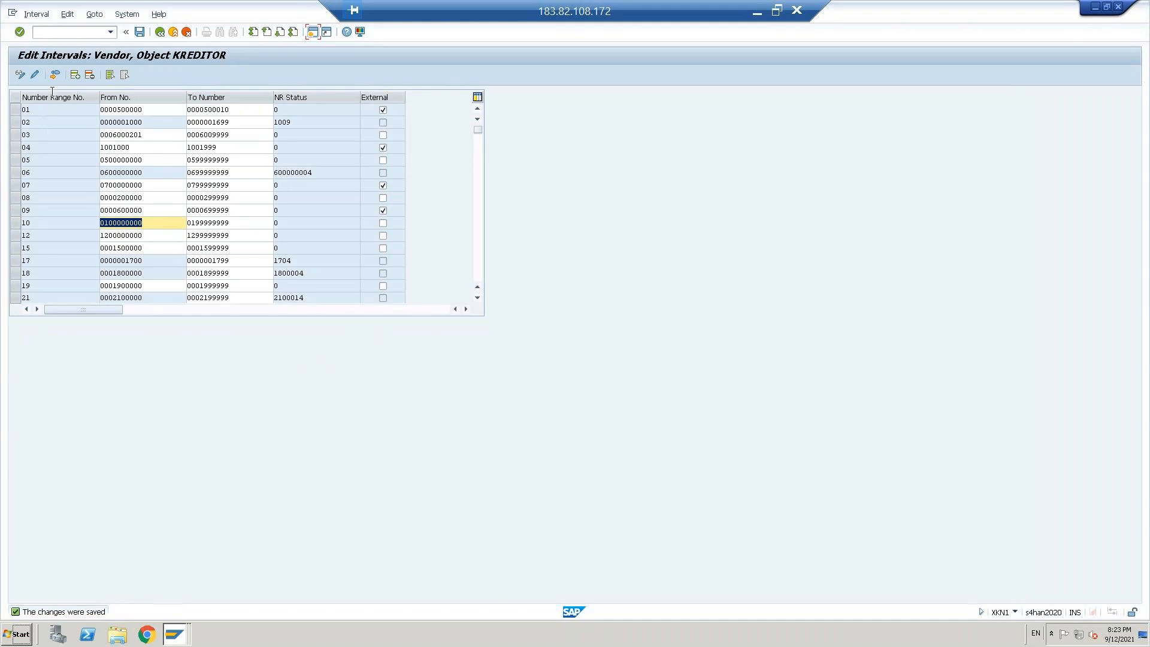
click(75, 76)
text(11)
key(Tab)
text(1100000000)
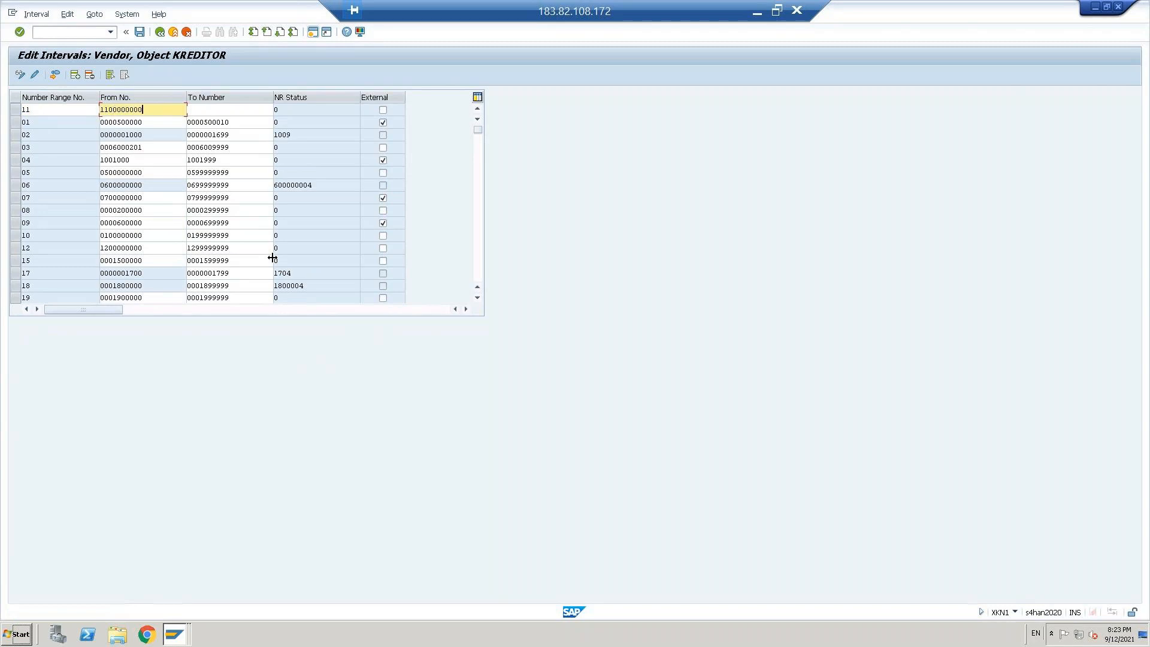
key(Tab)
text(1199999999)
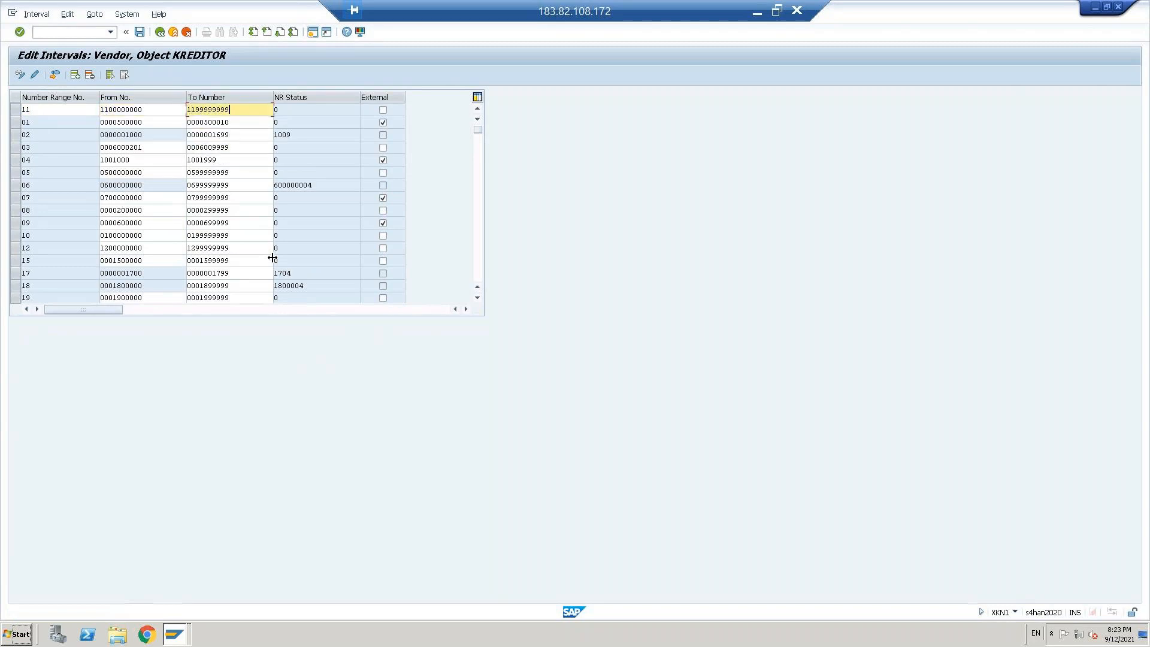
key(Return)
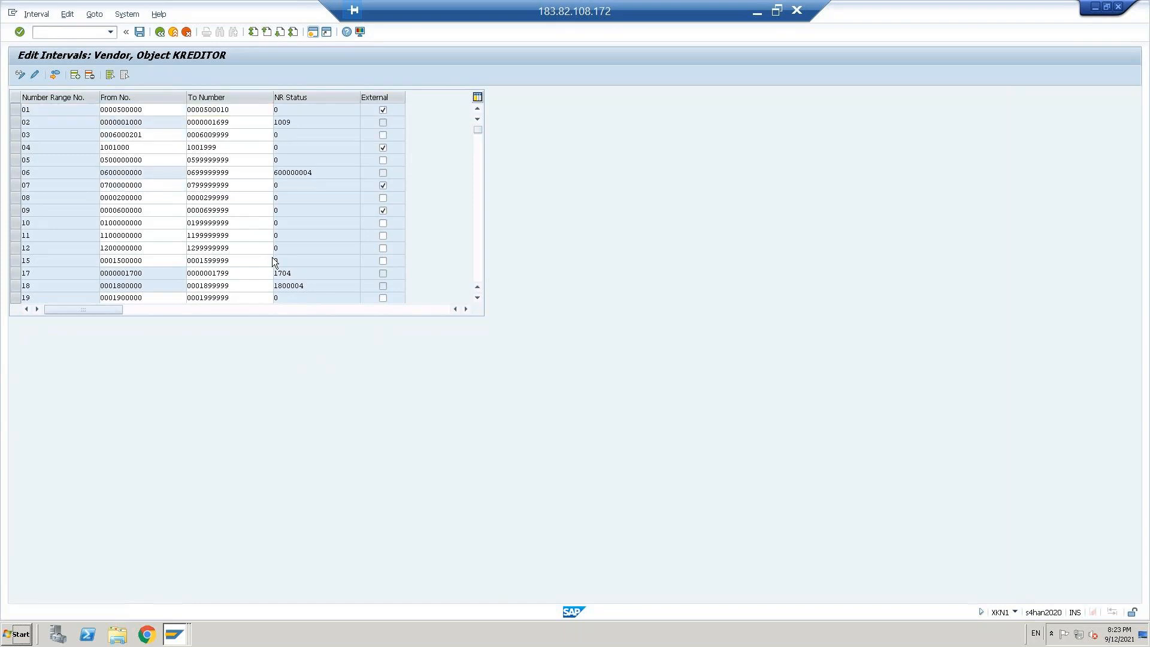
key(ctrl+s)
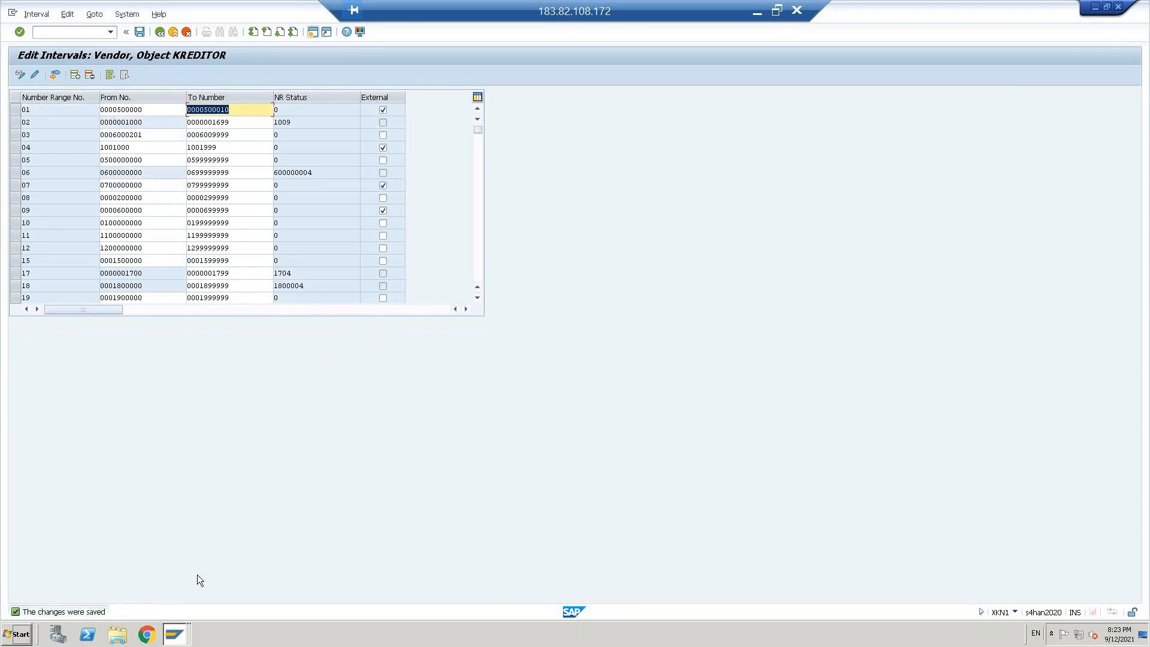
click(44, 224)
click(44, 235)
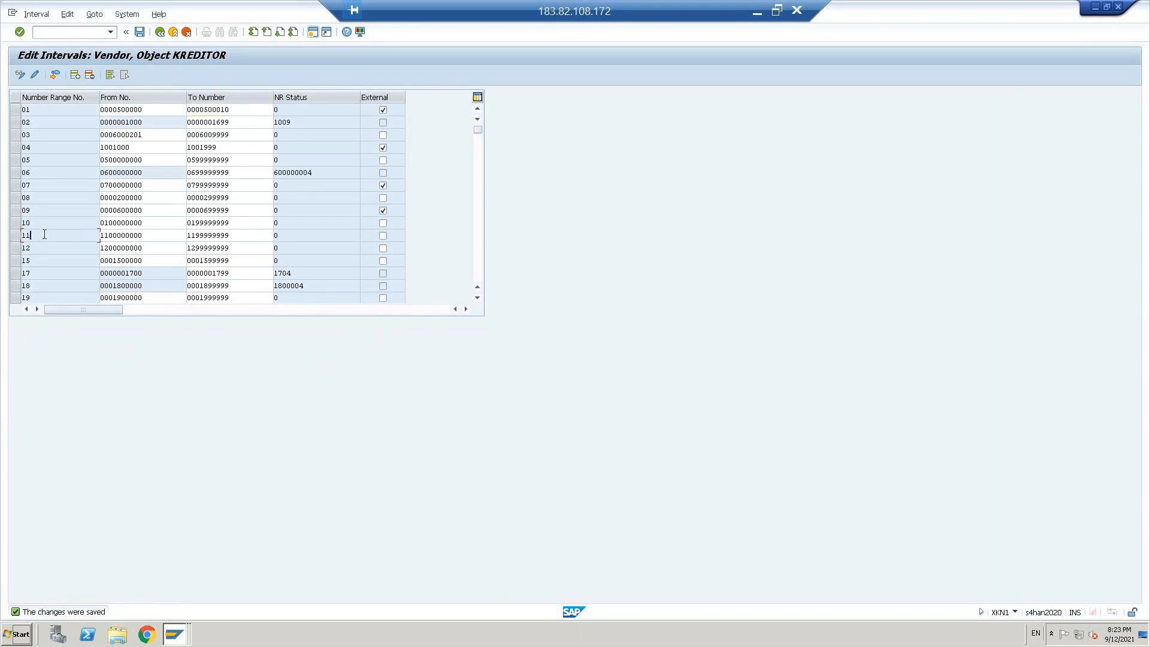
Step: Return to the implementation guide, open Assign Number Ranges to Vendor Account Groups, and position the list at account group VEDO
click(160, 31)
click(160, 31)
click(134, 389)
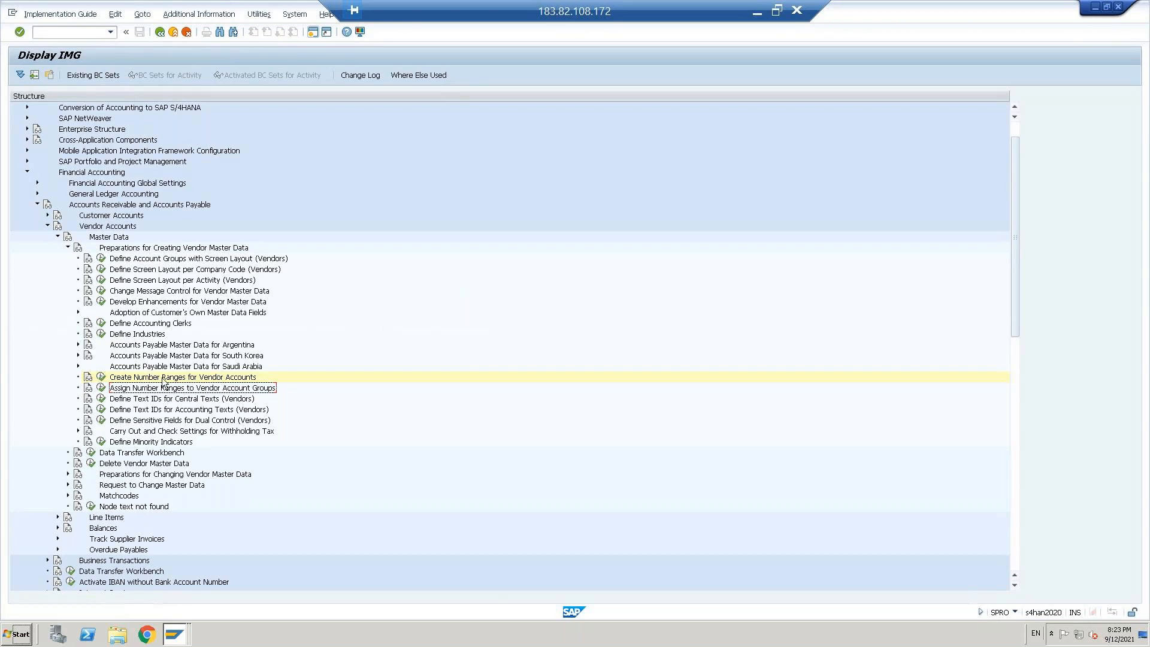
click(100, 388)
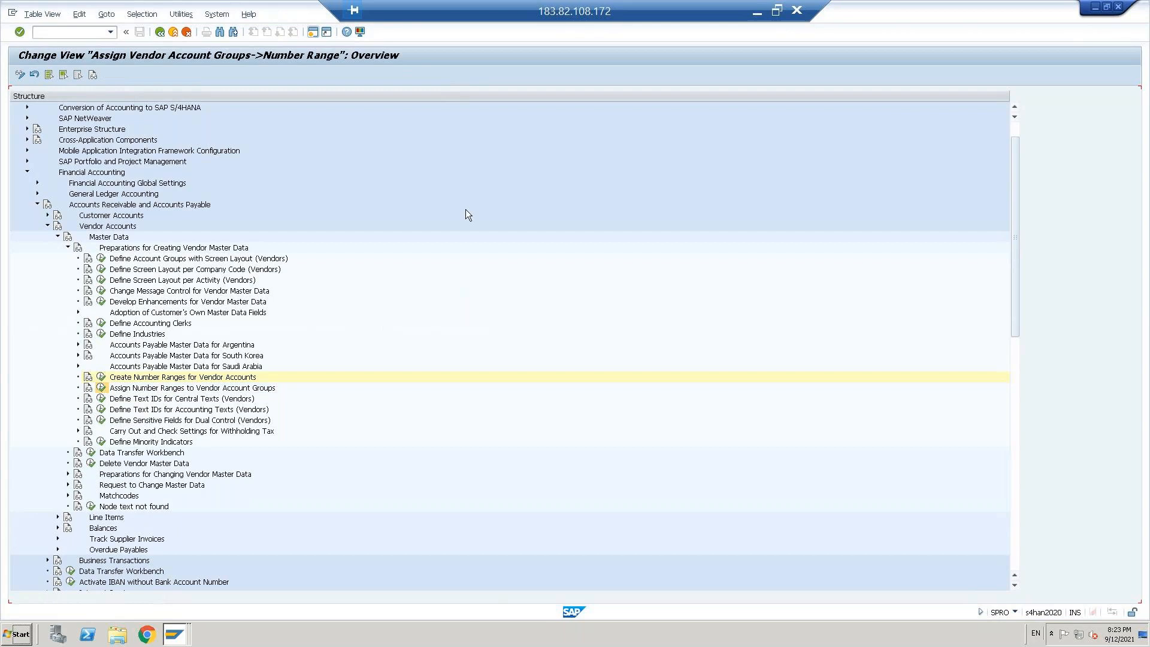
click(115, 344)
text(VEDO)
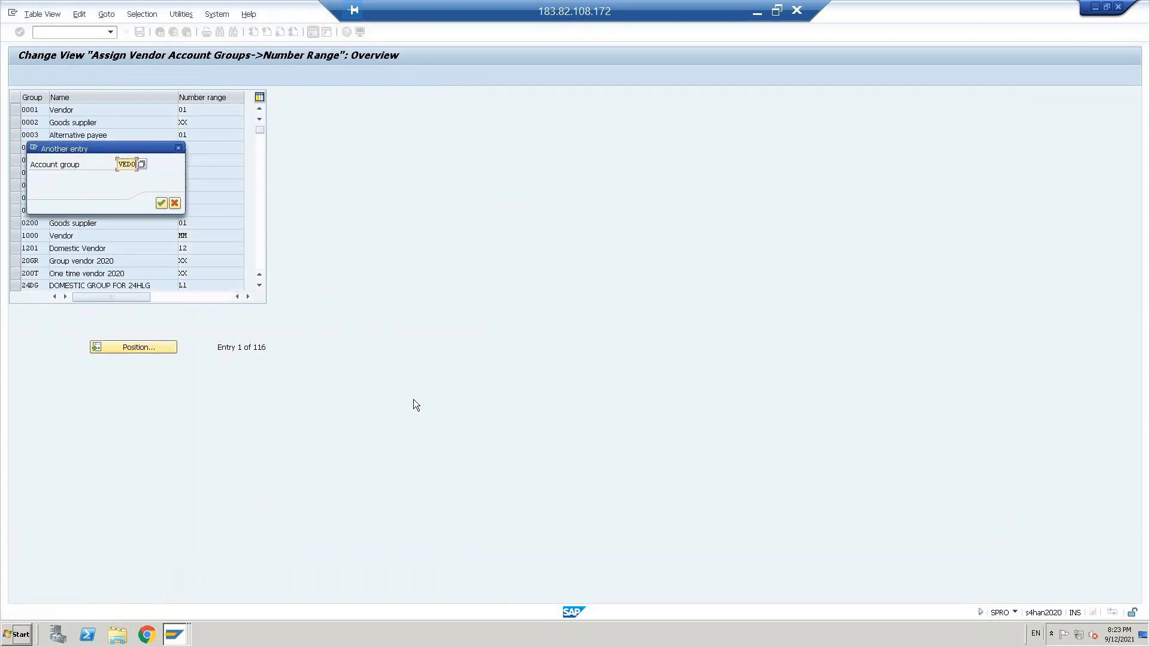
key(Return)
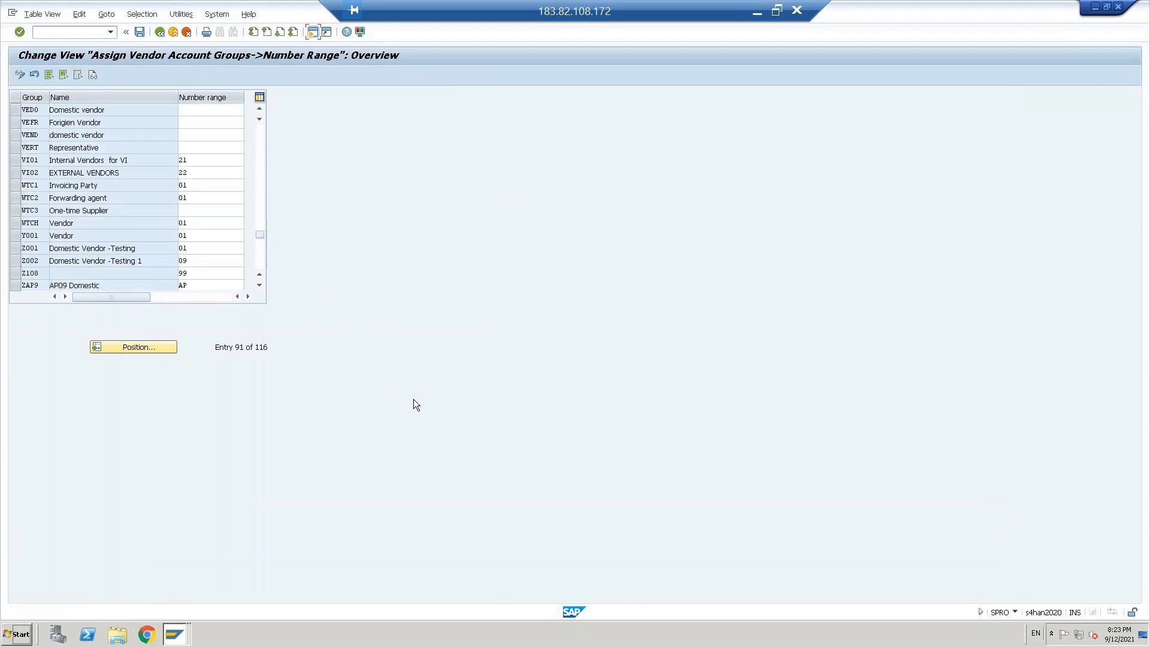
Step: Assign number range 10 to VEDO and 11 to VEFR, save to the proposed customizing request, and return to the implementation guide
click(186, 110)
text(10)
click(191, 122)
text(11)
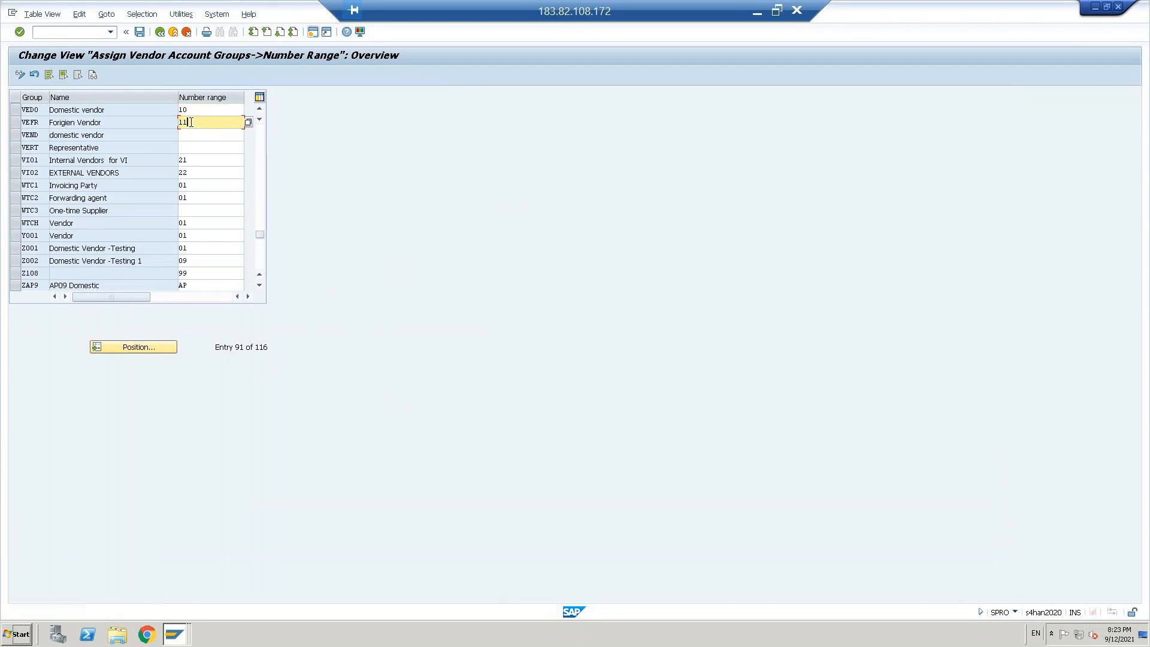
key(ctrl+s)
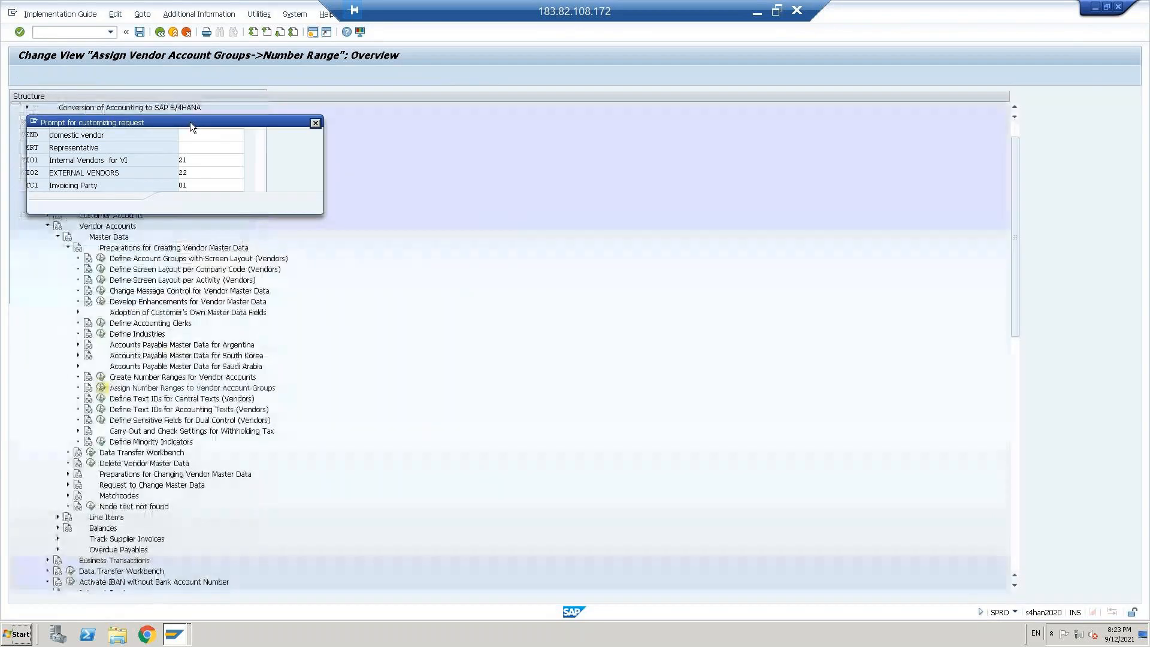
click(178, 203)
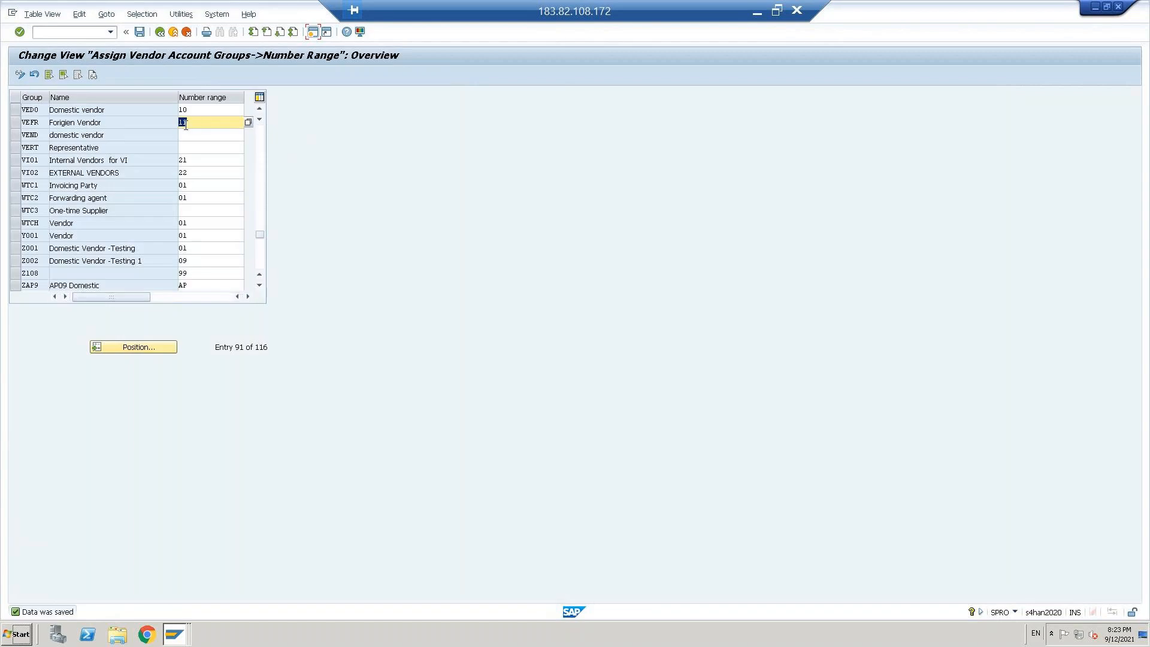
click(201, 111)
click(190, 124)
click(161, 34)
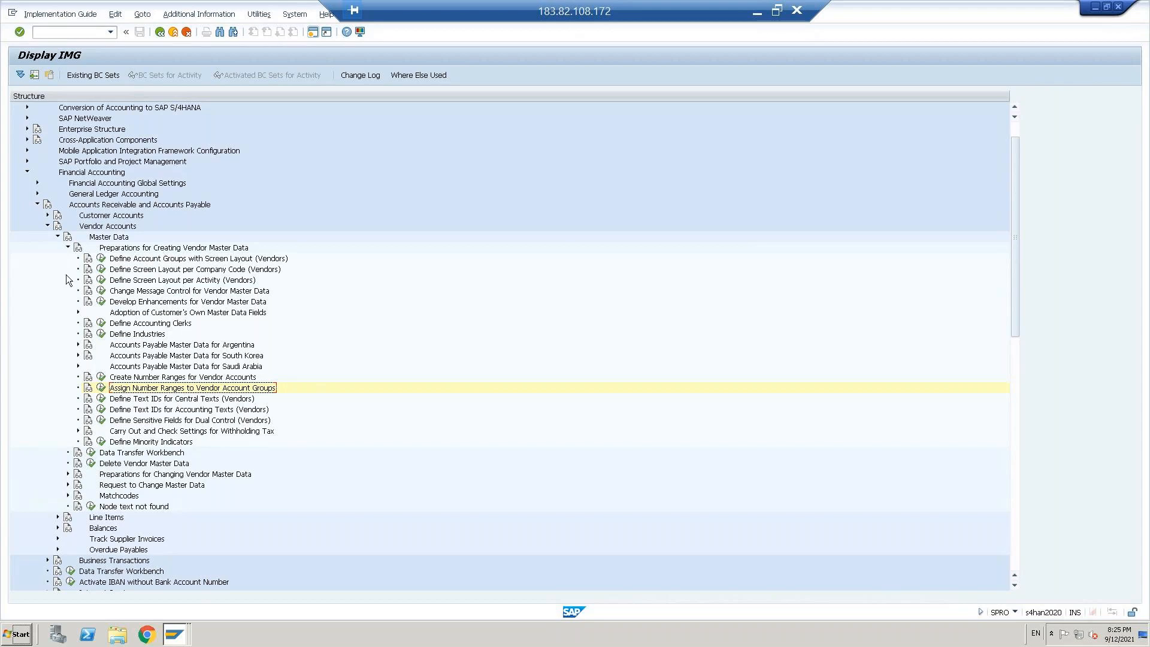
Step: Collapse the Vendor Accounts, Accounts Receivable and Accounts Payable, and Financial Accounting nodes
click(47, 226)
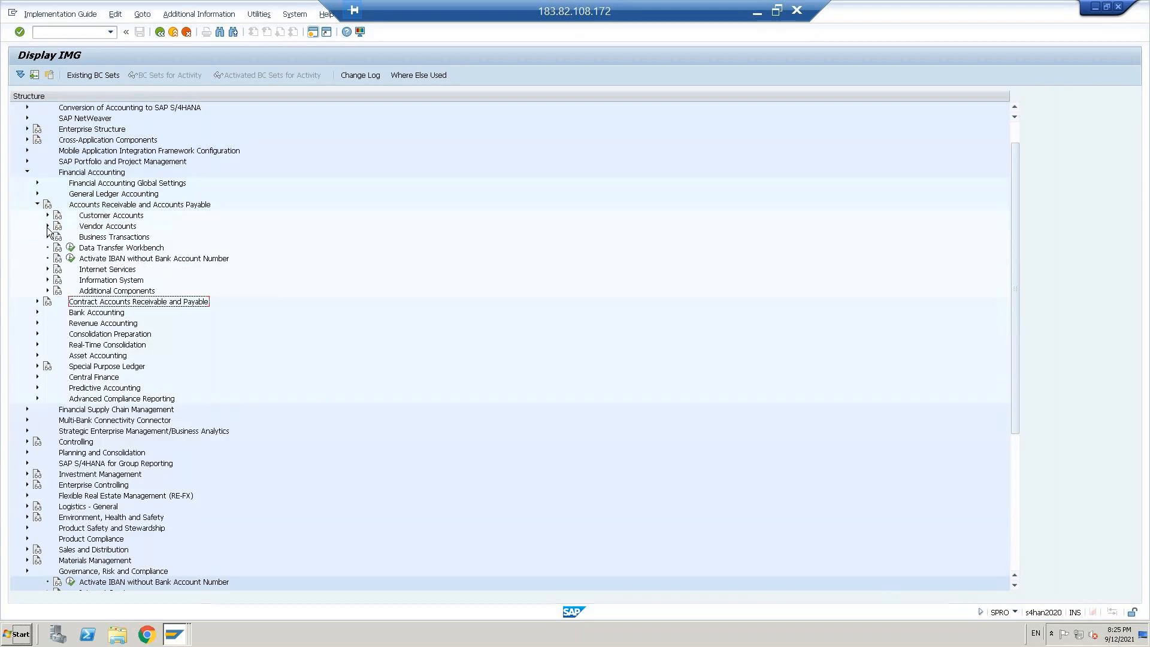
click(37, 204)
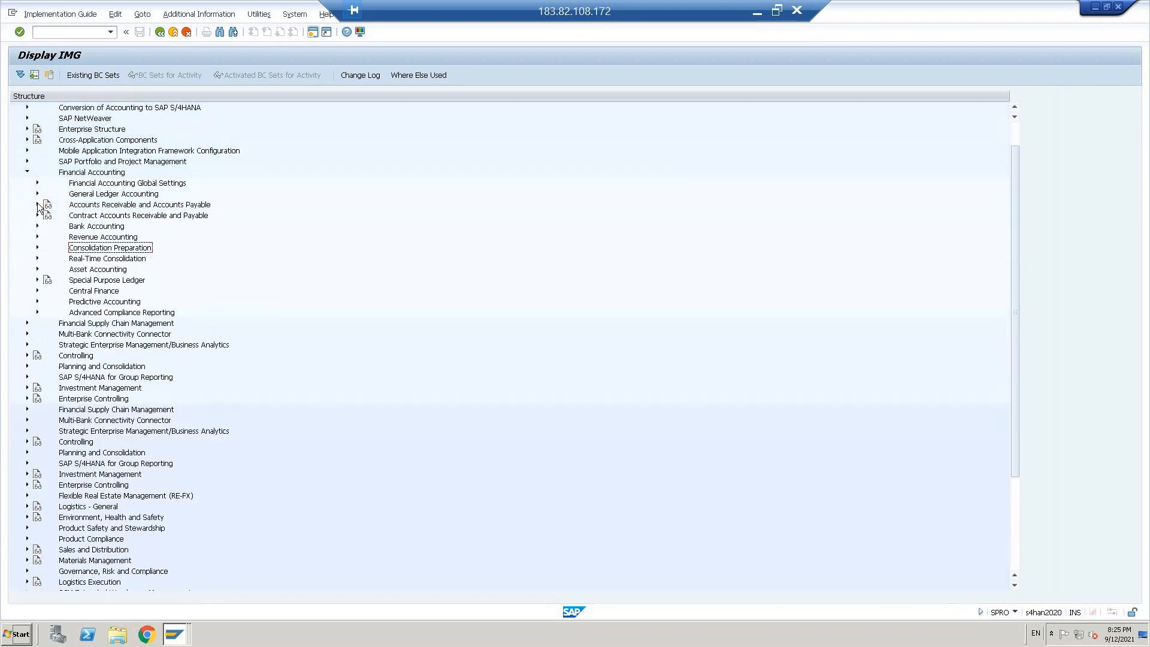
click(28, 171)
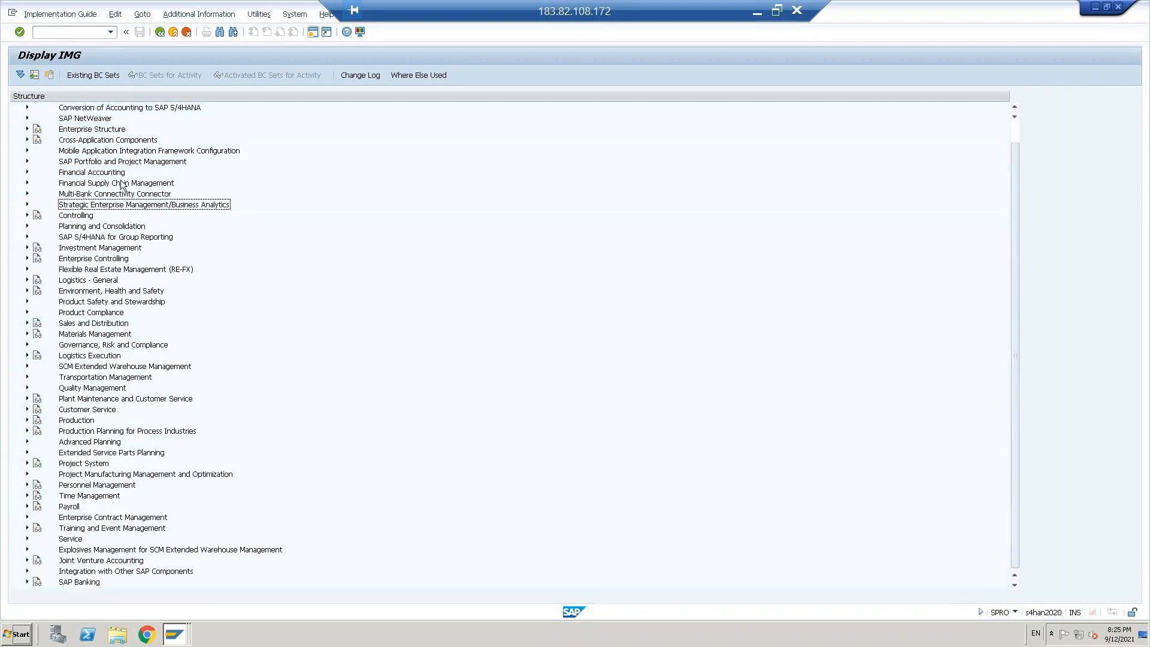
Step: Expand the Cross-Application Components node and, within it, the SAP Business Partner node
click(108, 142)
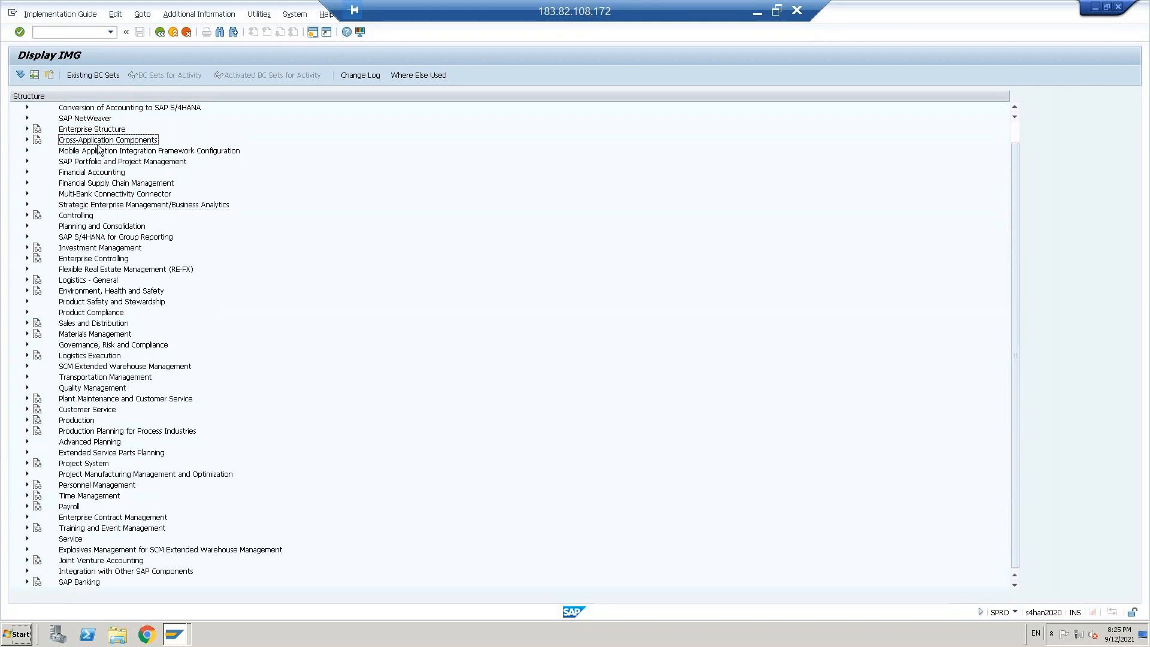
key(Right)
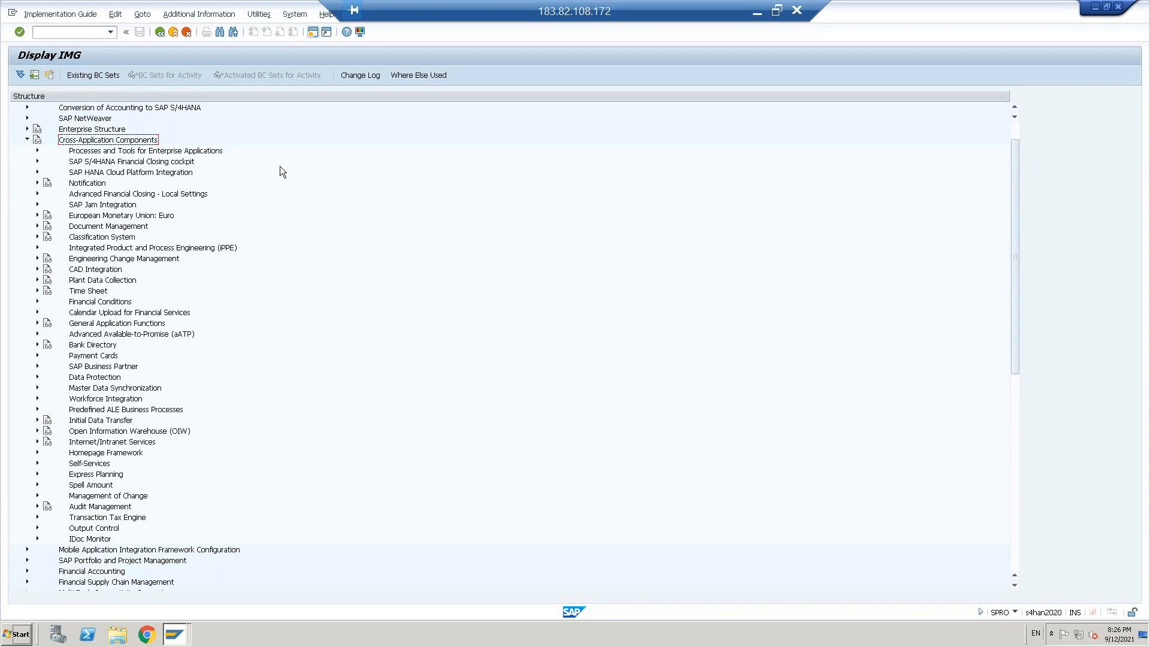
key(Down)
key(Down)
key(Down)
key(Down)
key(Down)
key(Down)
key(Down)
key(Down)
key(Down)
key(Down)
key(Down)
key(Down)
key(Down)
key(Down)
key(Down)
key(Down)
key(Down)
key(Down)
key(Down)
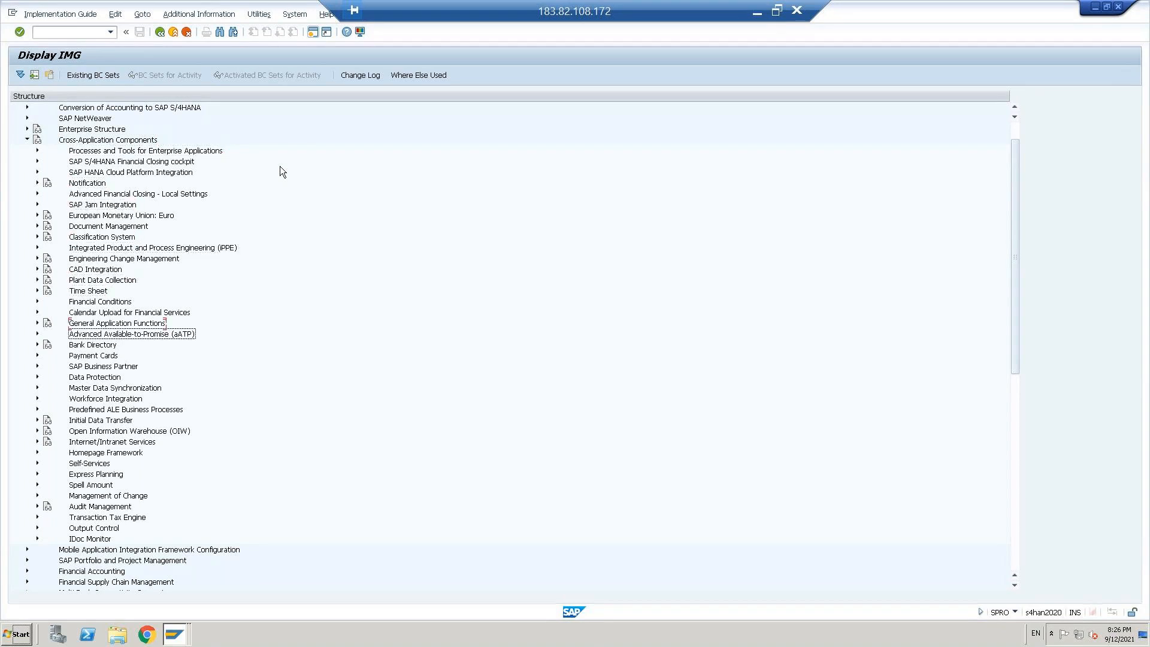
key(Down)
key(Down)
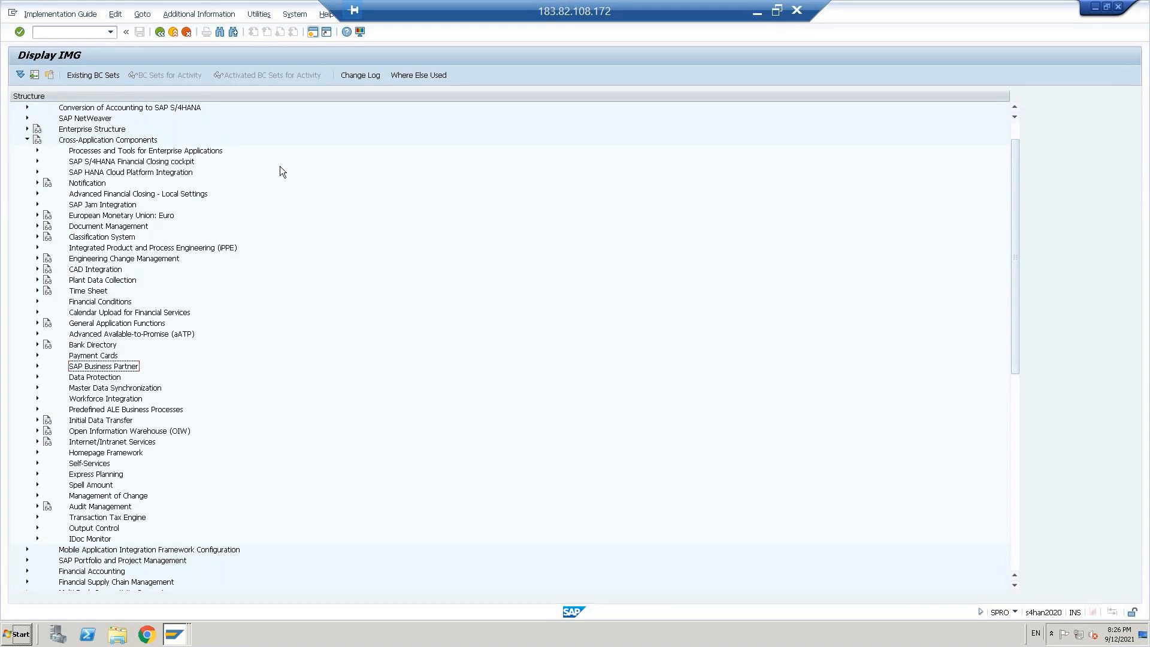
key(Right)
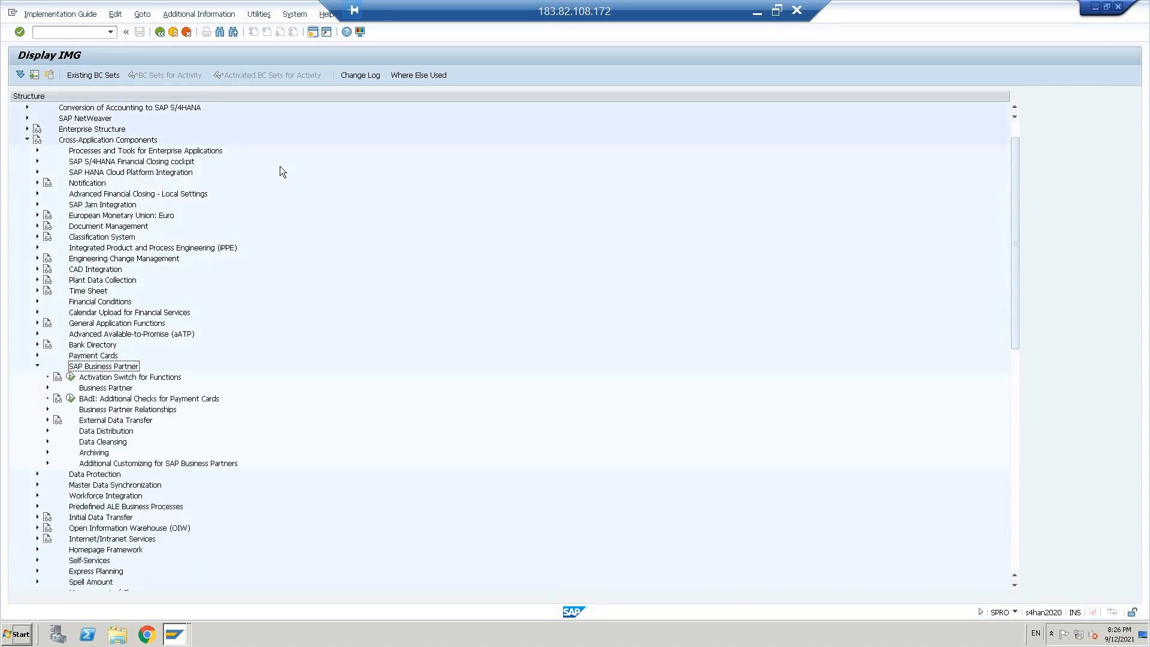
click(105, 140)
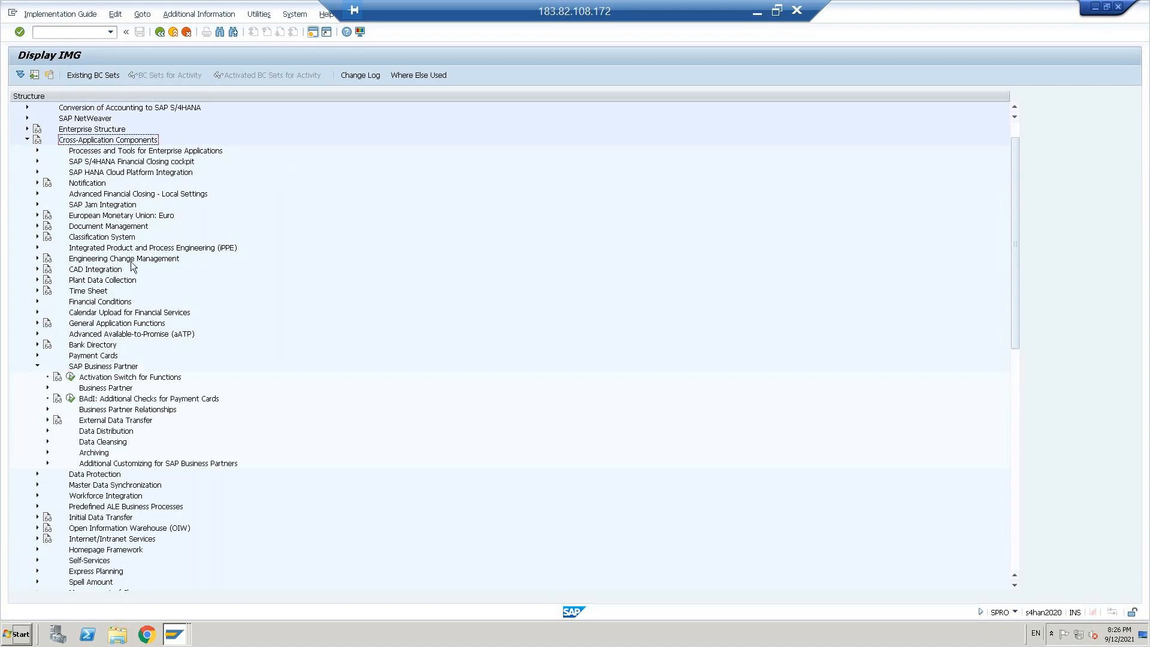
click(104, 368)
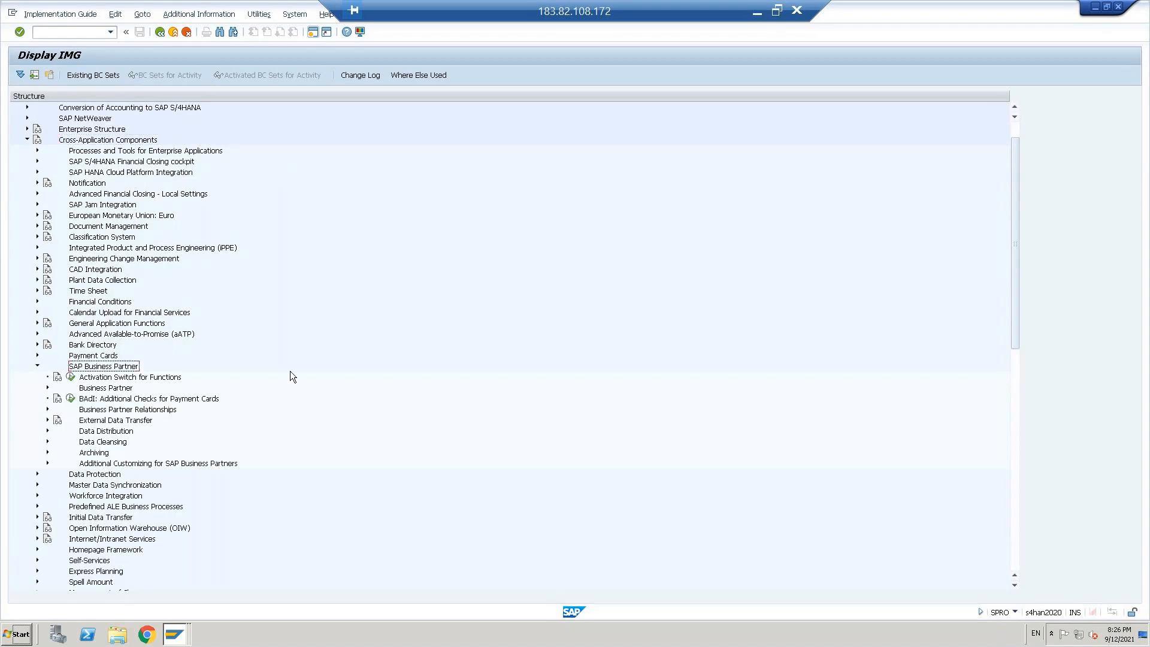
Step: Expand Business Partner under SAP Business Partner, and expand its Basic Settings node
key(Down)
key(Down)
key(Right)
key(Down)
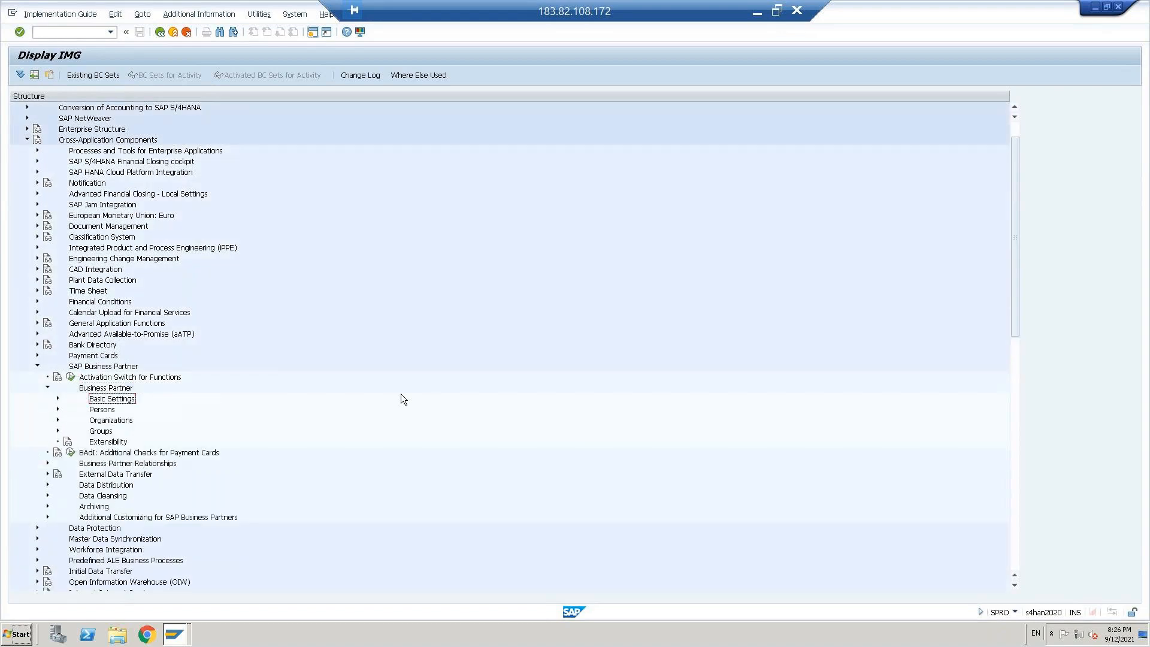
key(Right)
key(Down)
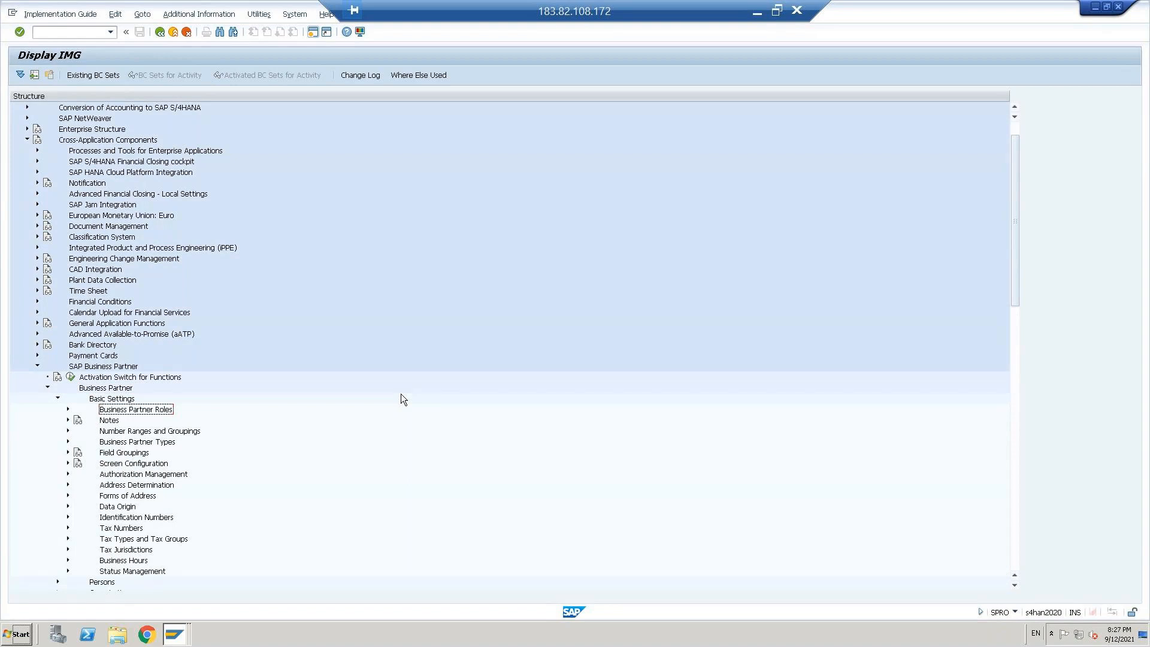
key(Down)
key(Down)
key(Down)
key(Down)
key(Right)
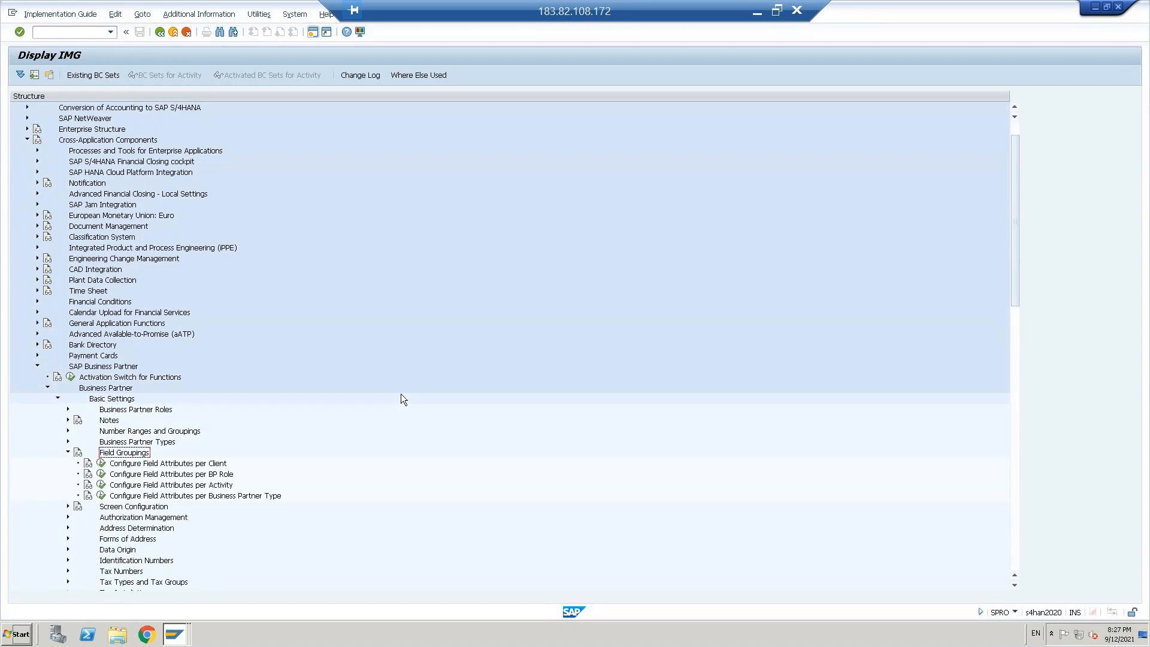
key(Left)
key(Up)
key(Down)
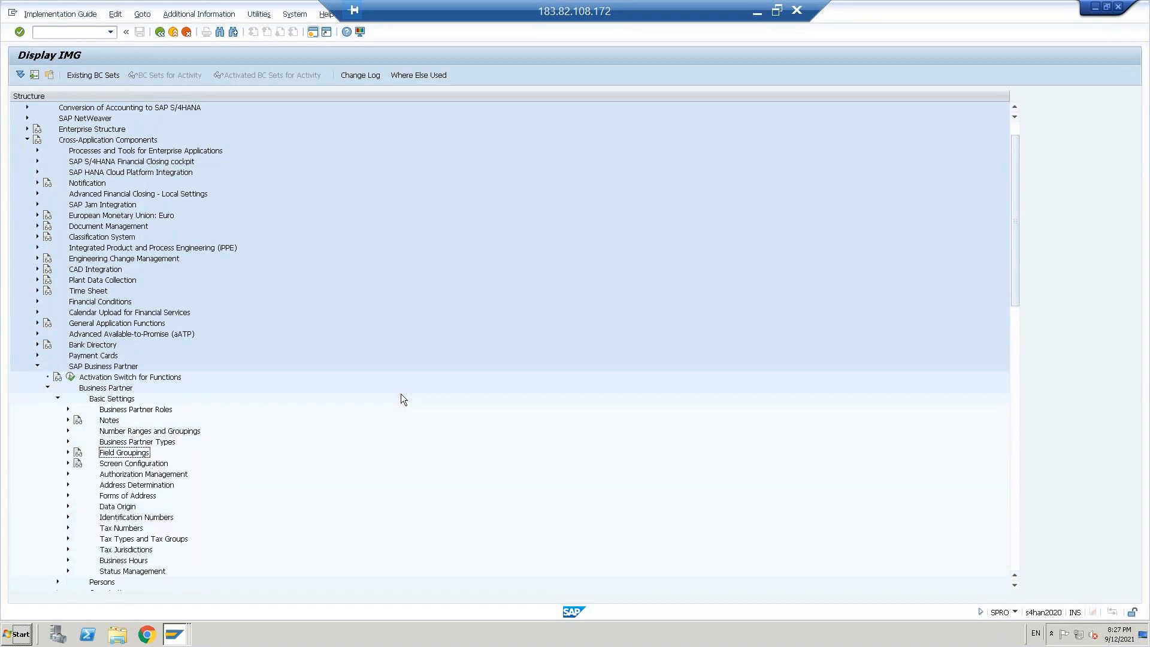
Step: Expand Number Ranges and Groupings, and open the business partner intervals of Define Number Ranges for editing
key(Up)
key(Up)
key(Up)
key(Right)
key(Left)
key(Down)
key(Right)
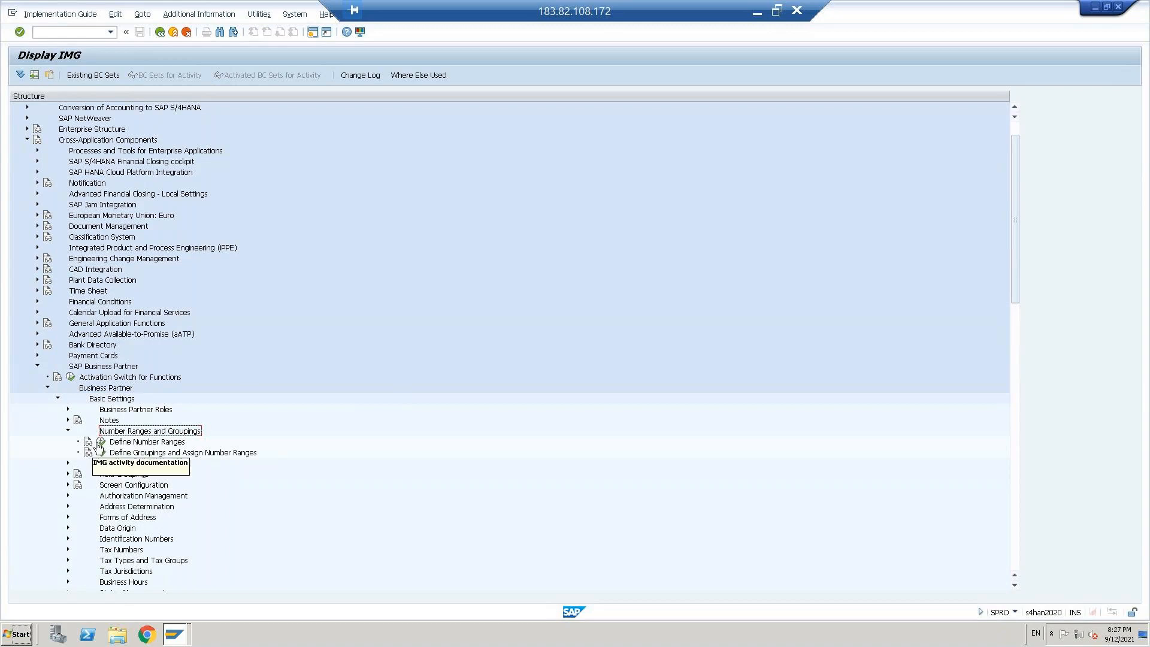
click(100, 442)
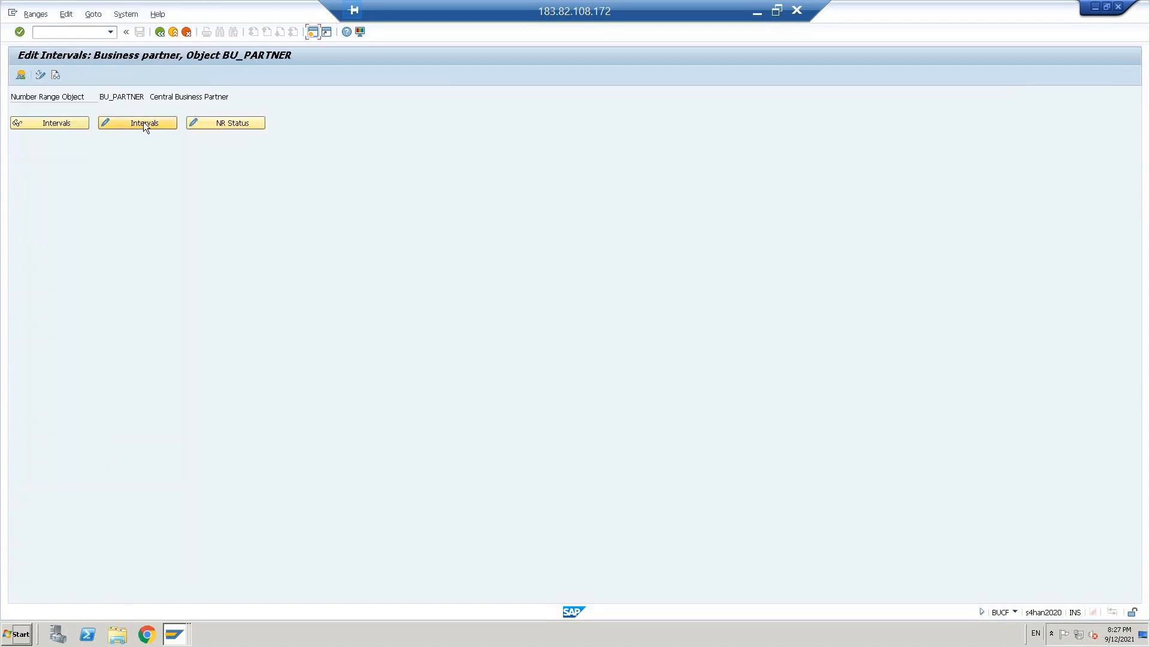
click(143, 122)
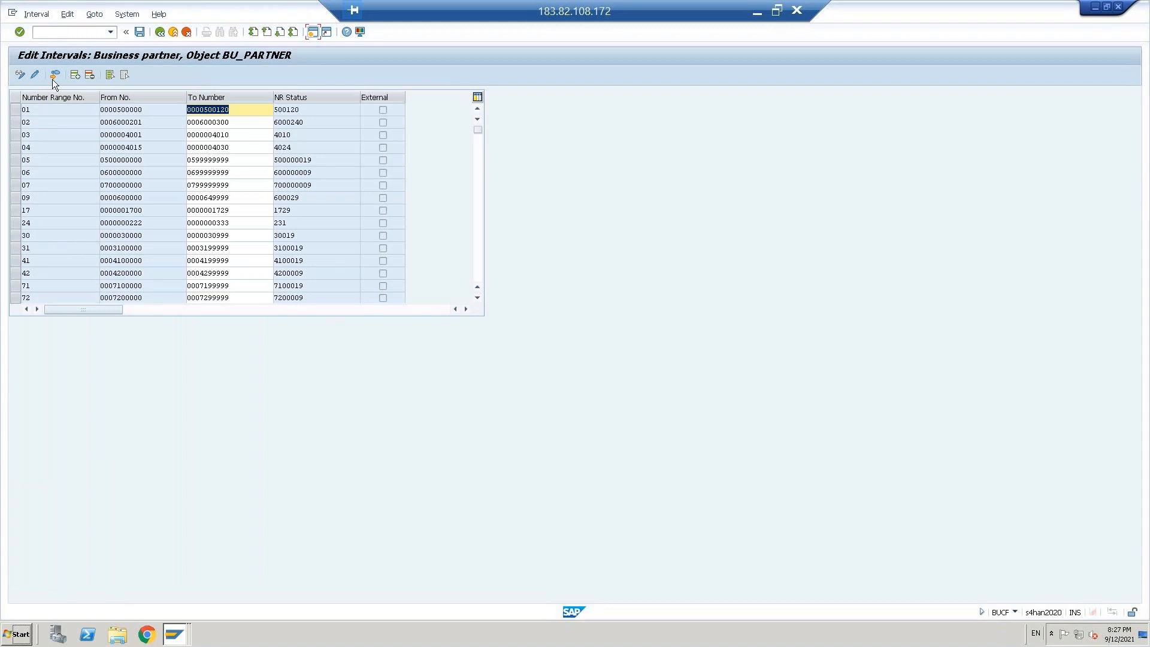
click(76, 76)
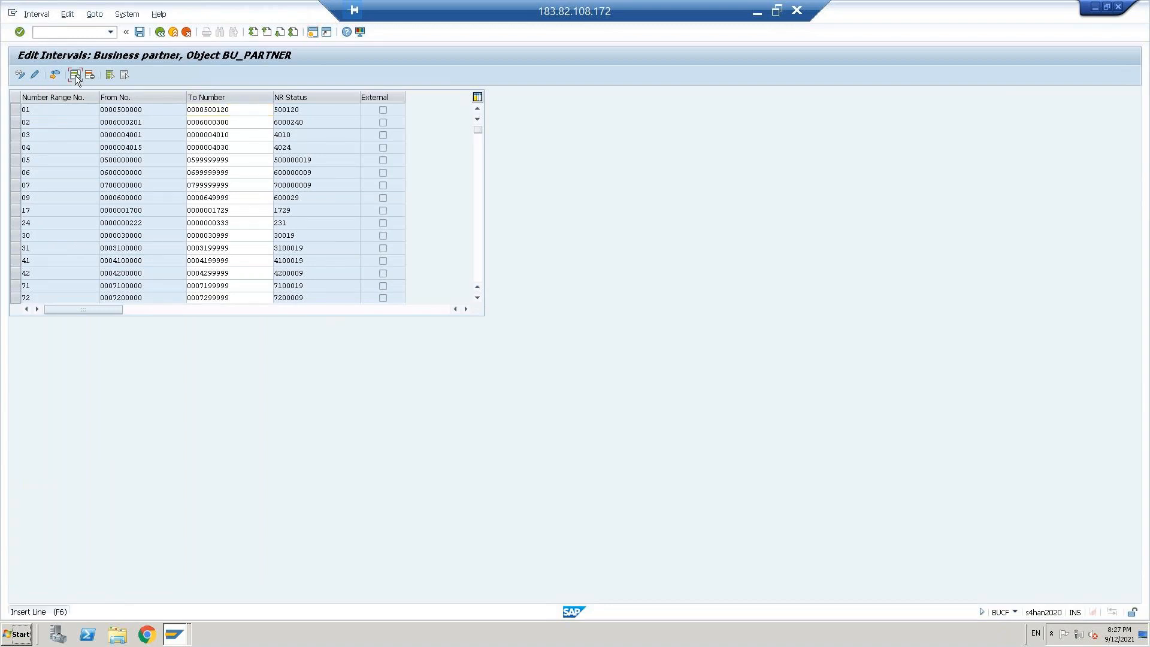
text(10)
key(Tab)
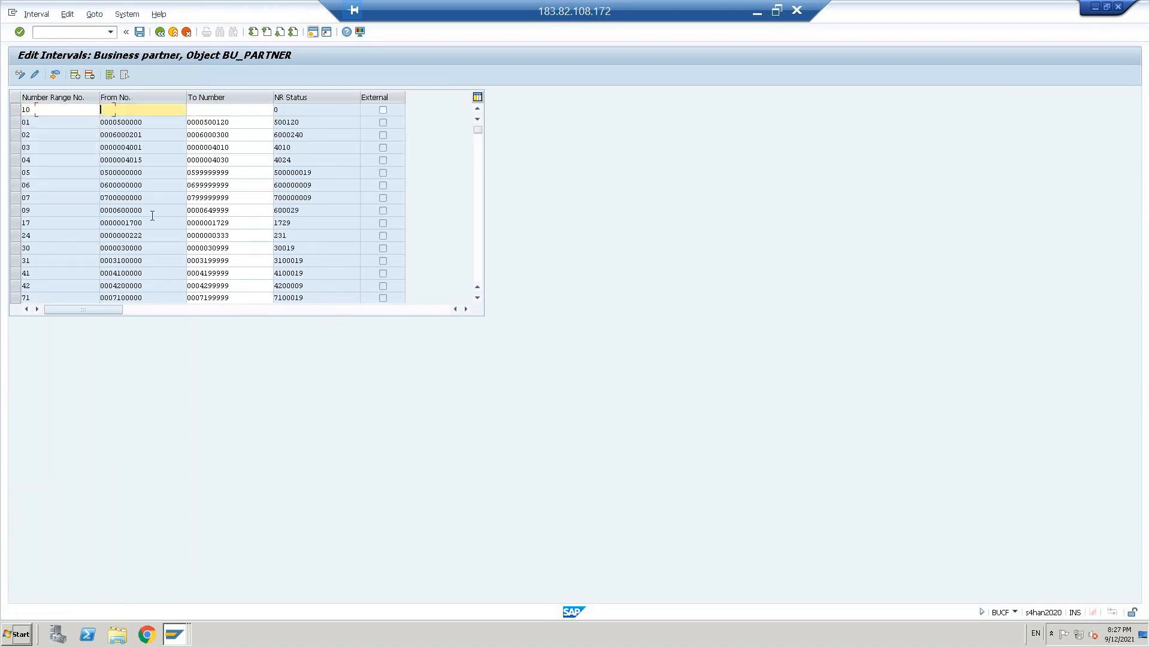
text(1000000000)
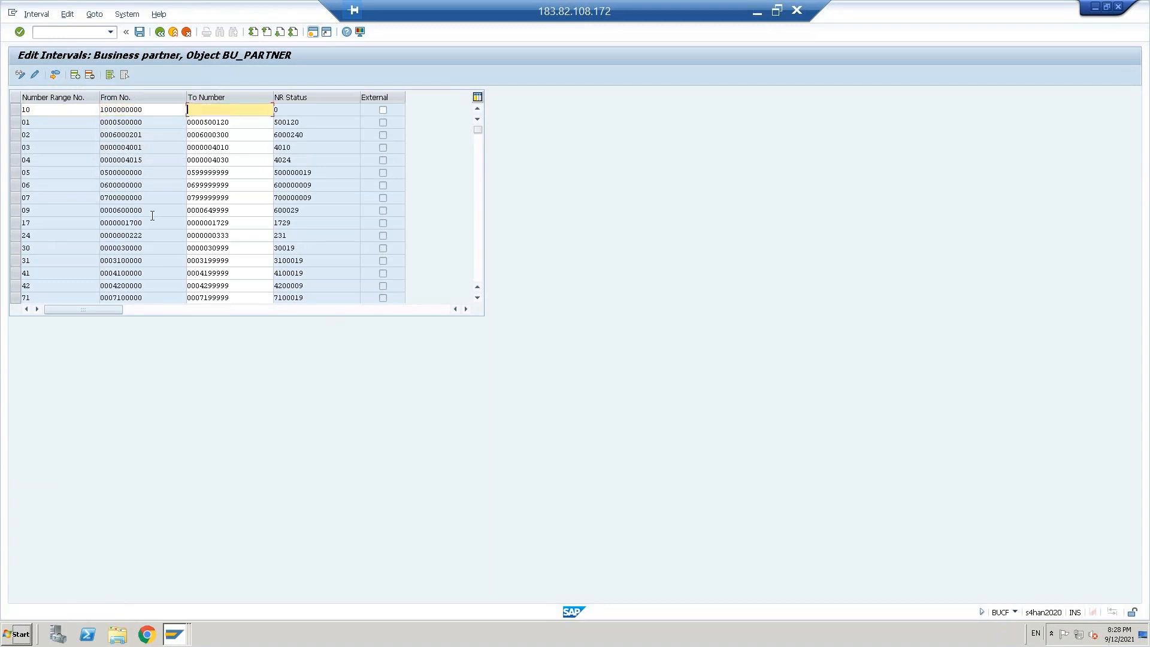
text(1099999999)
key(Return)
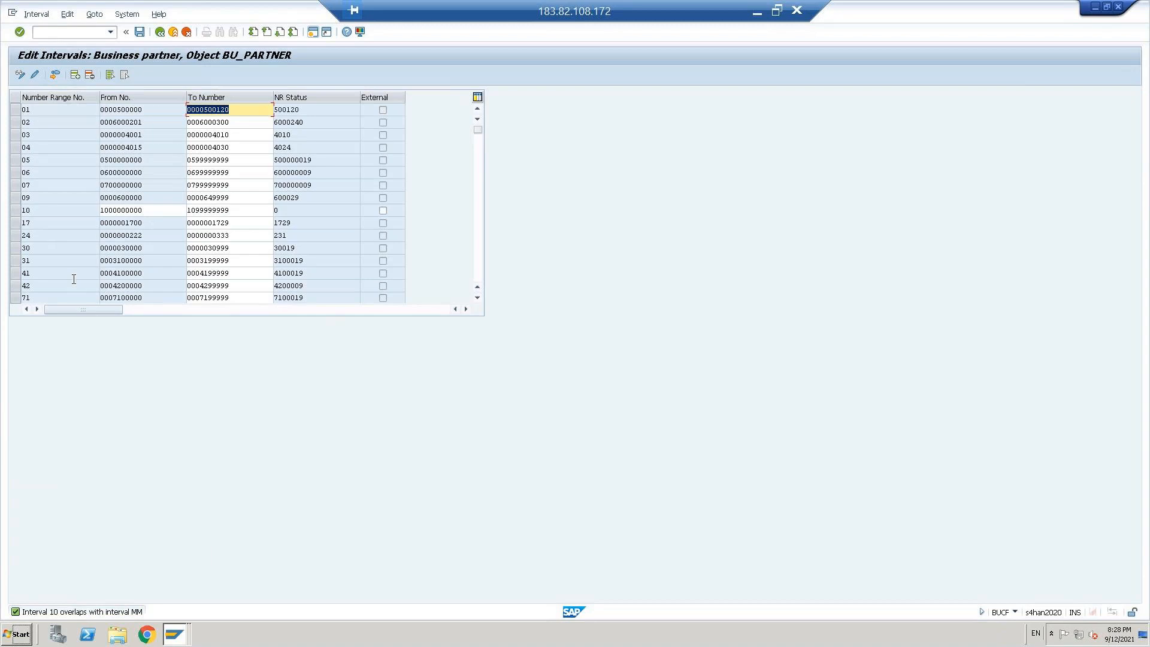
Step: Shorten interval 10 to run from 100000000 to 109999999, and save the intervals, accepting the transport notice
click(145, 209)
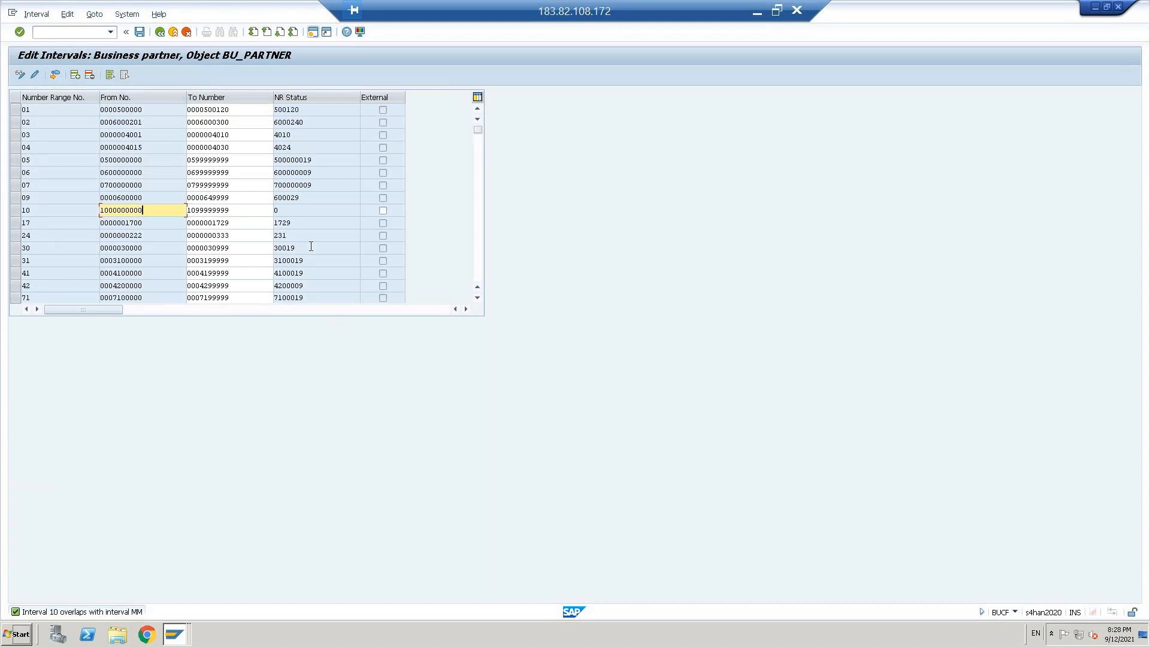
key(BackSpace)
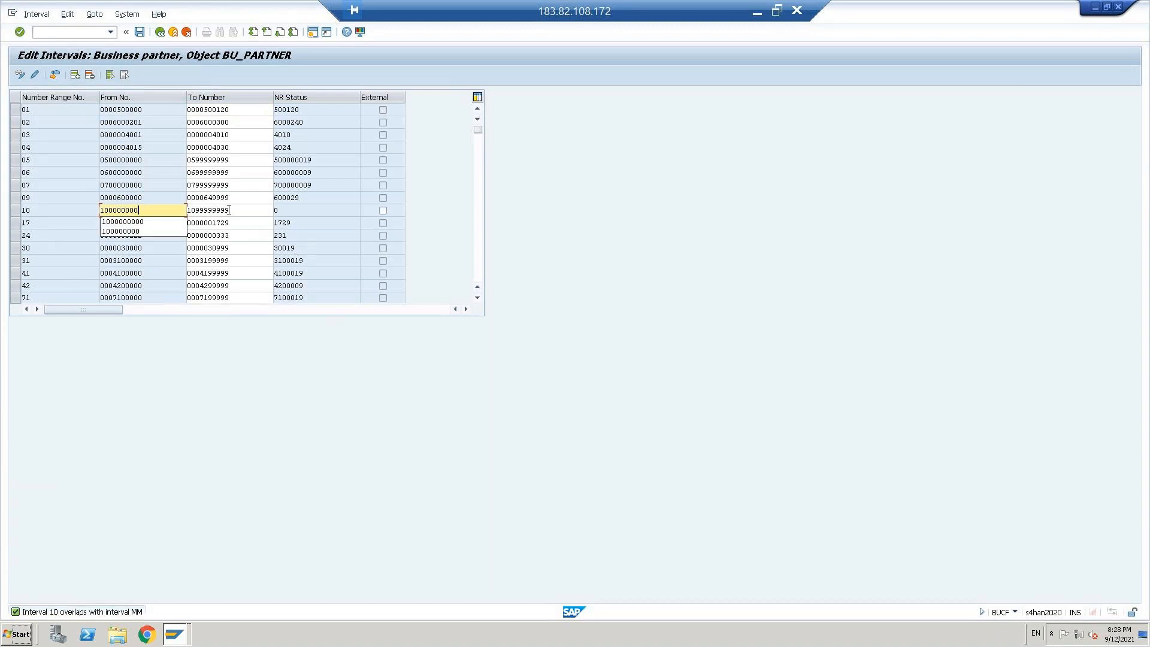
click(237, 209)
key(BackSpace)
key(Return)
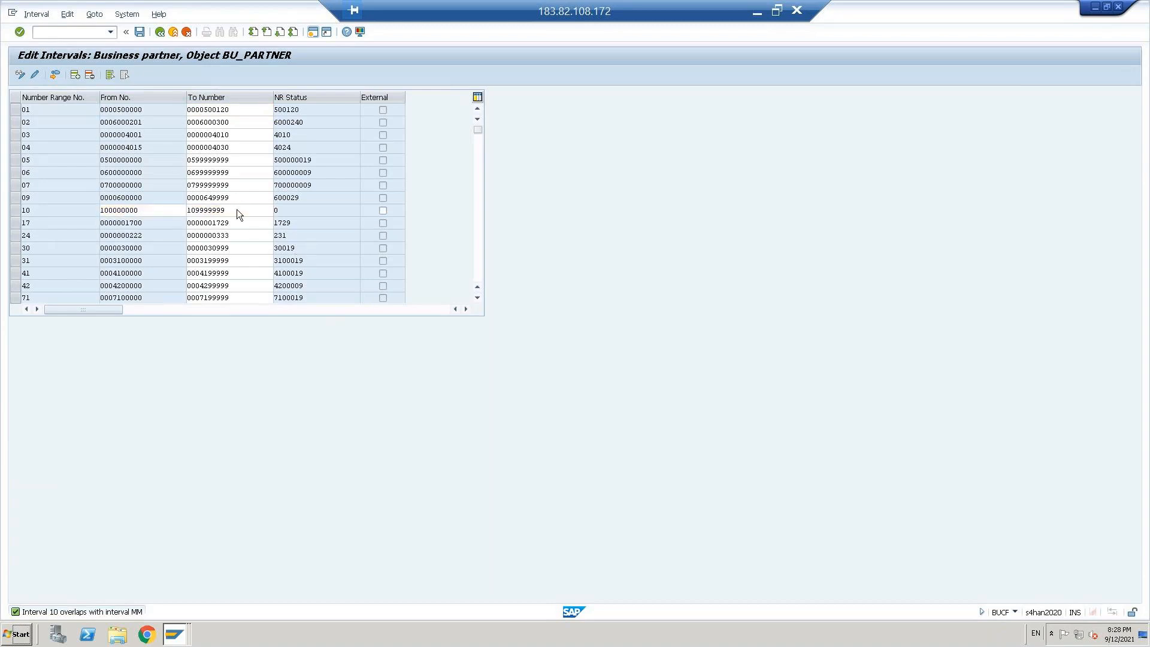
key(ctrl+s)
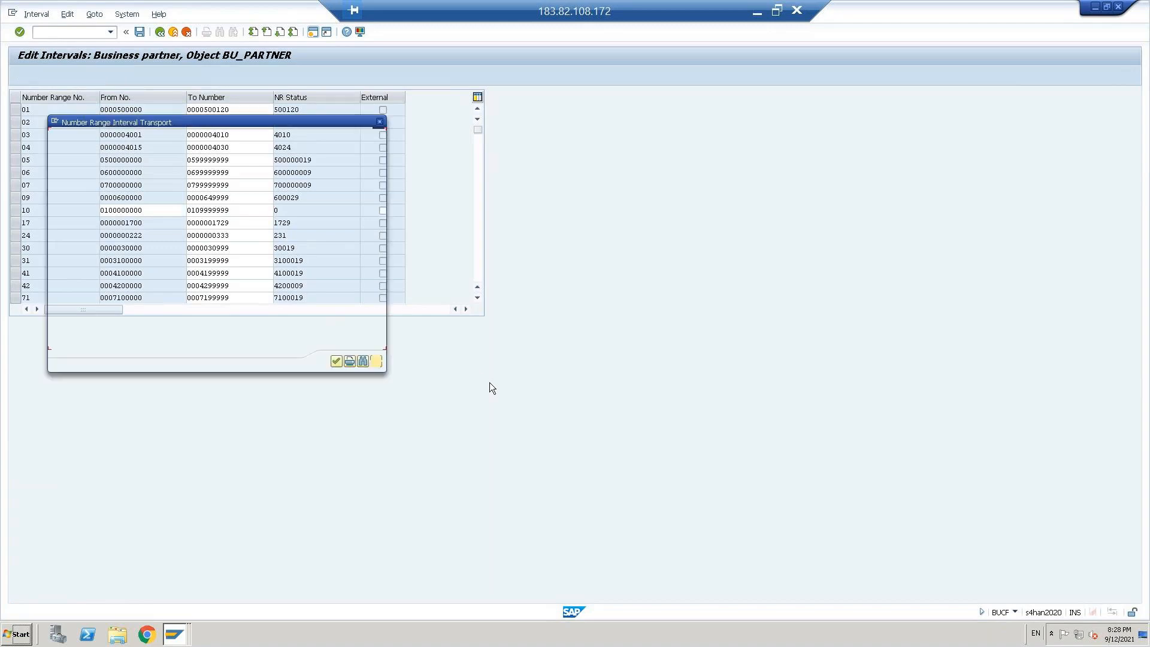
click(336, 362)
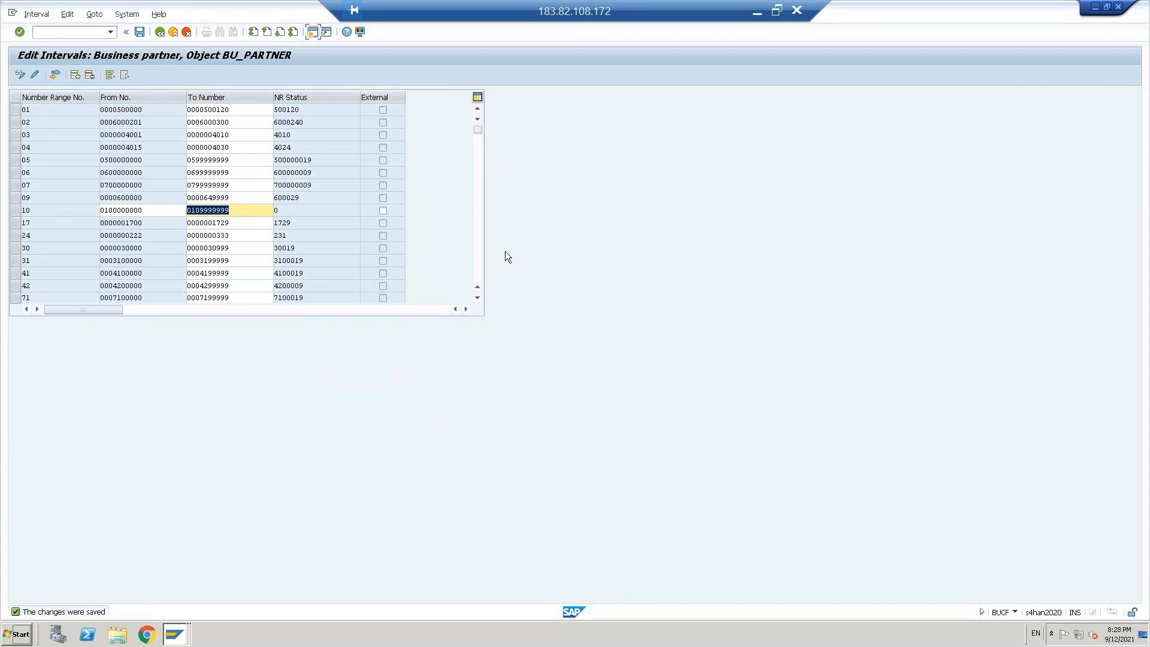
Step: Look through the business partner intervals and check the limits of interval MM
click(477, 271)
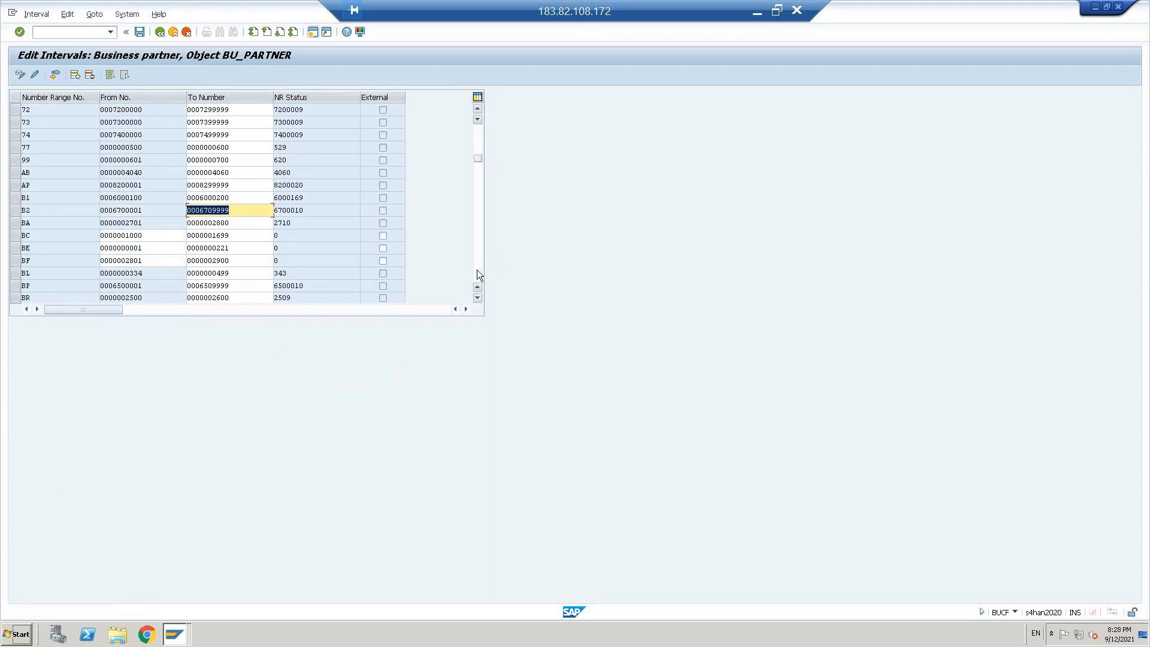
click(477, 269)
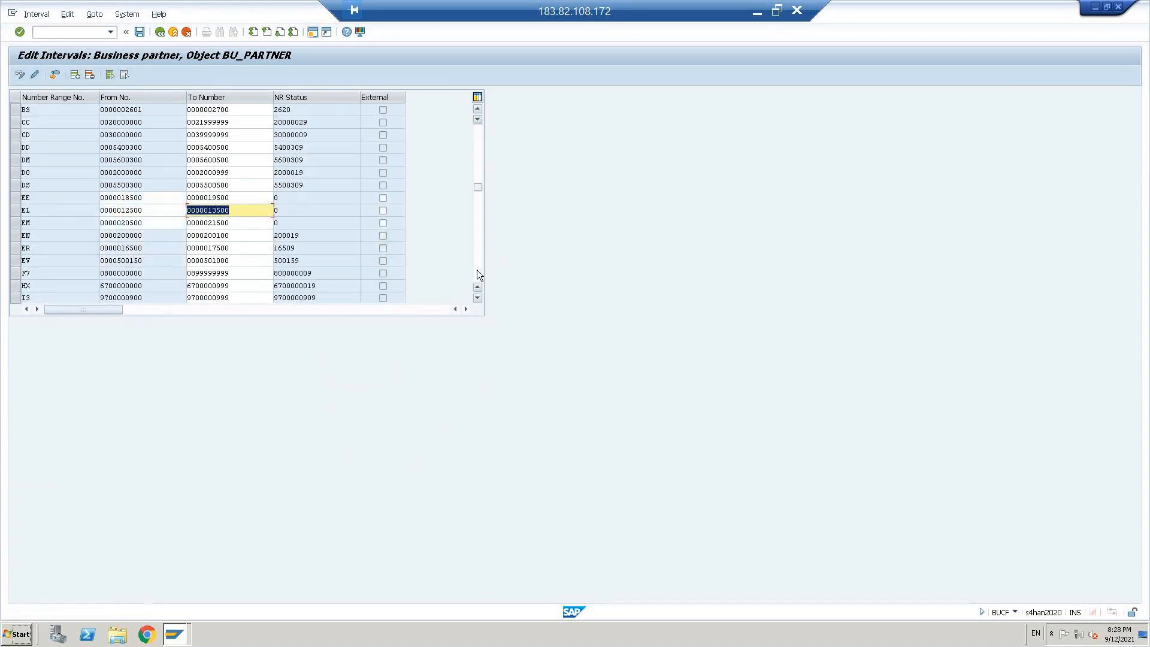
click(477, 274)
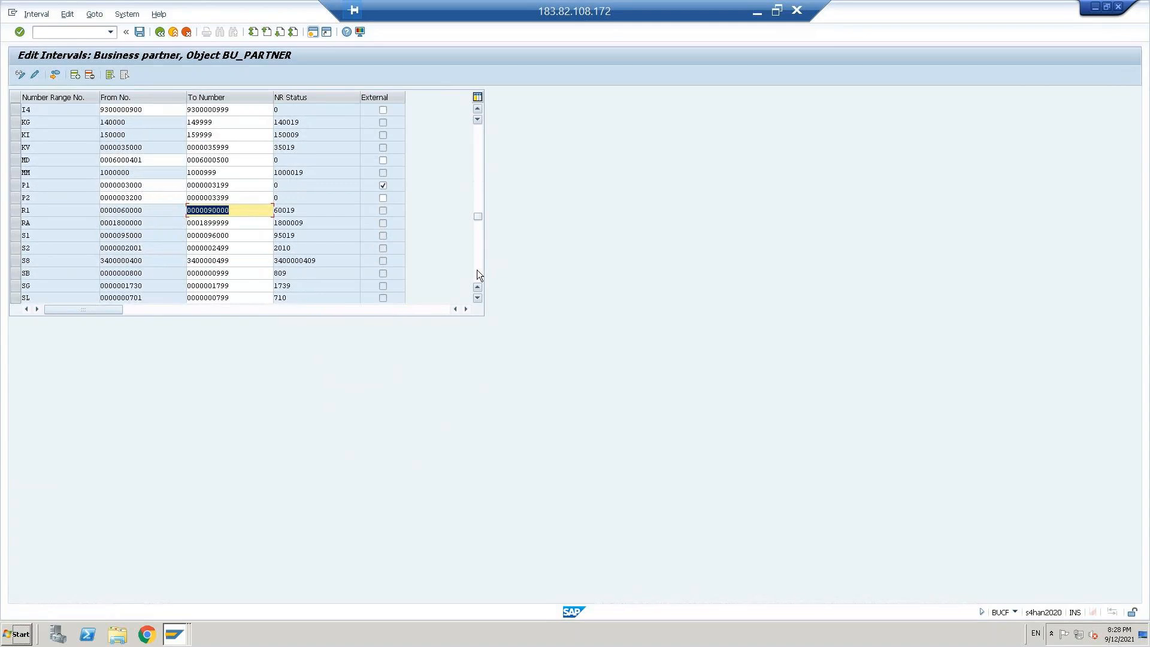
click(134, 172)
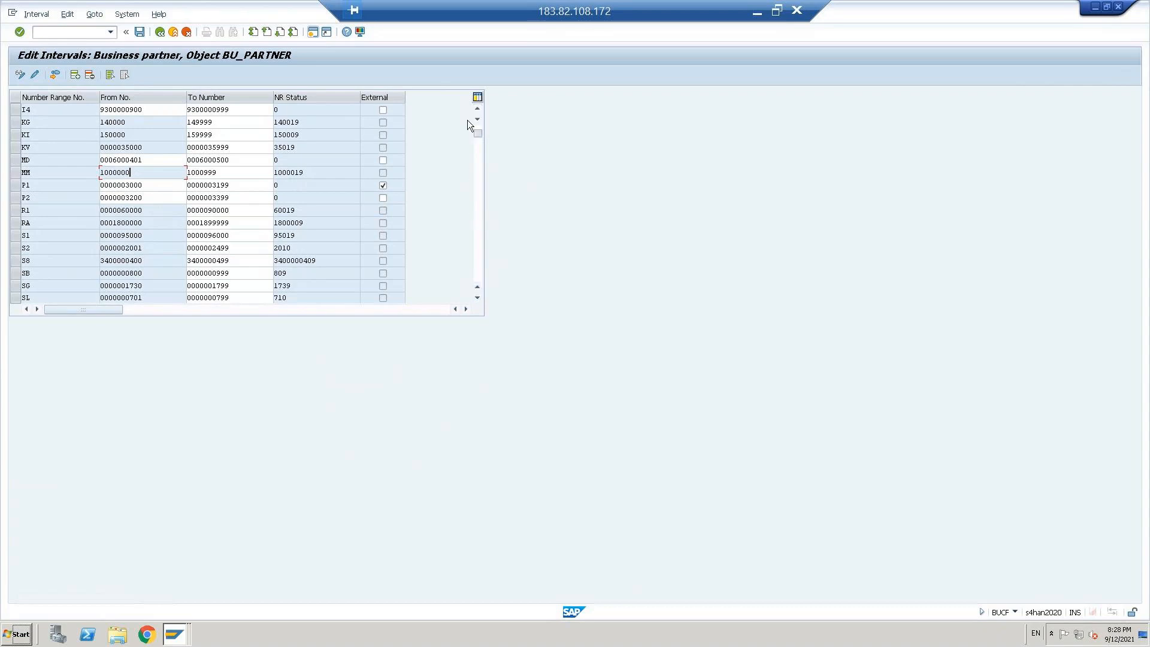
scroll(467, 124, up, 5)
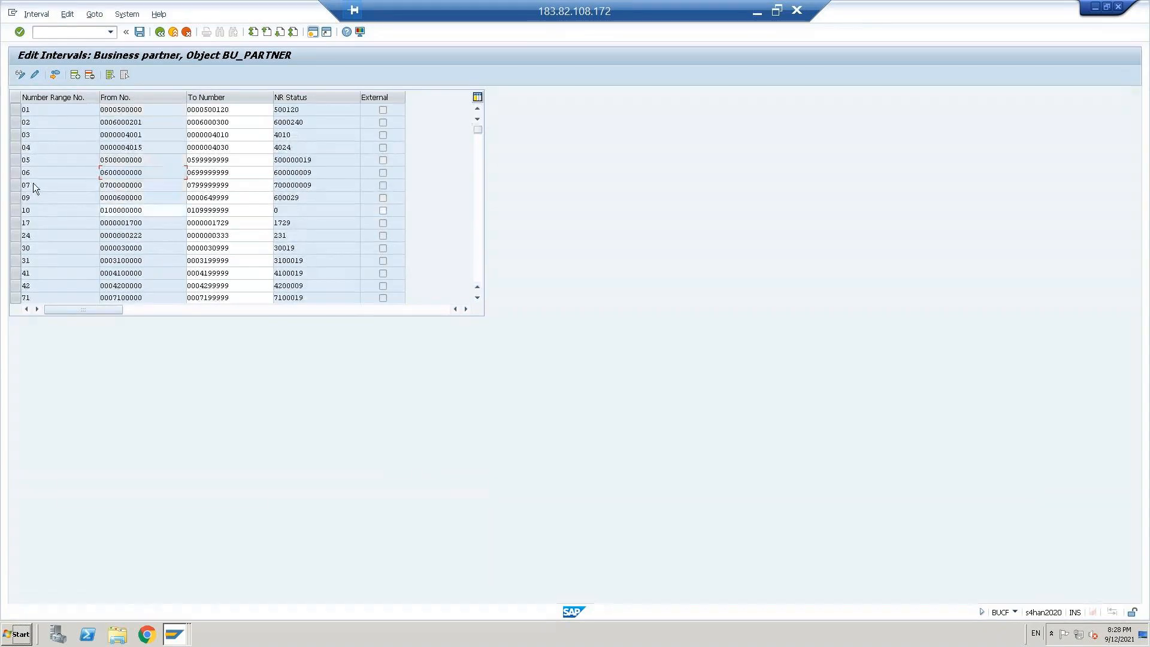
click(75, 75)
text(11)
key(Tab)
text(1100000000)
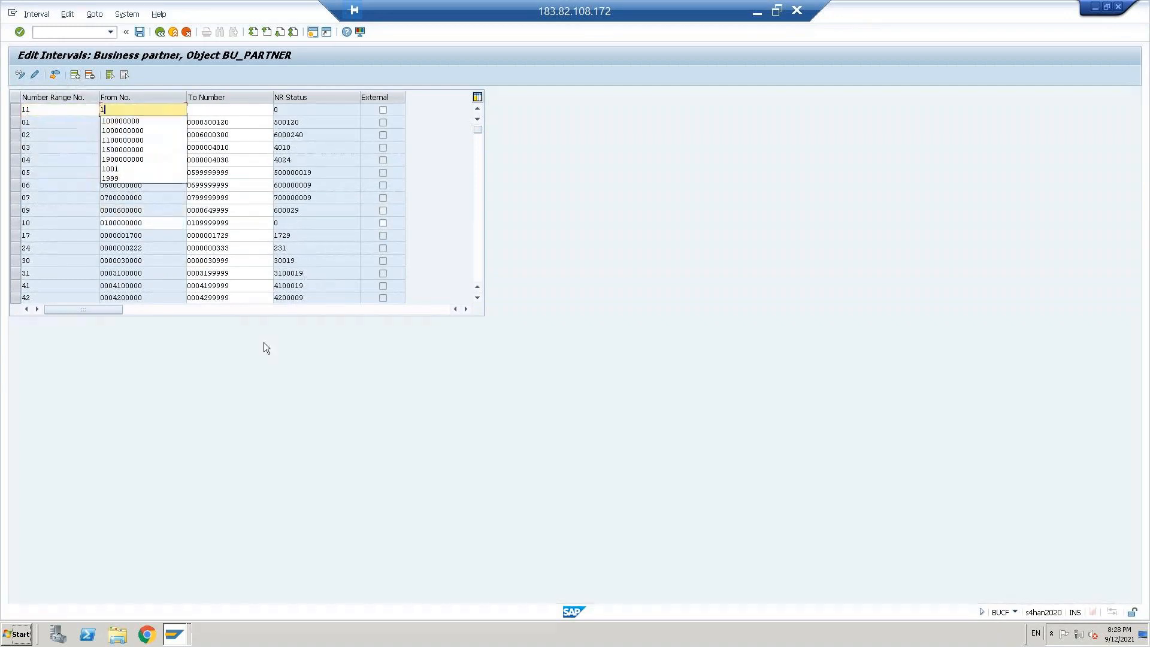
key(Tab)
text(1199999999)
key(Return)
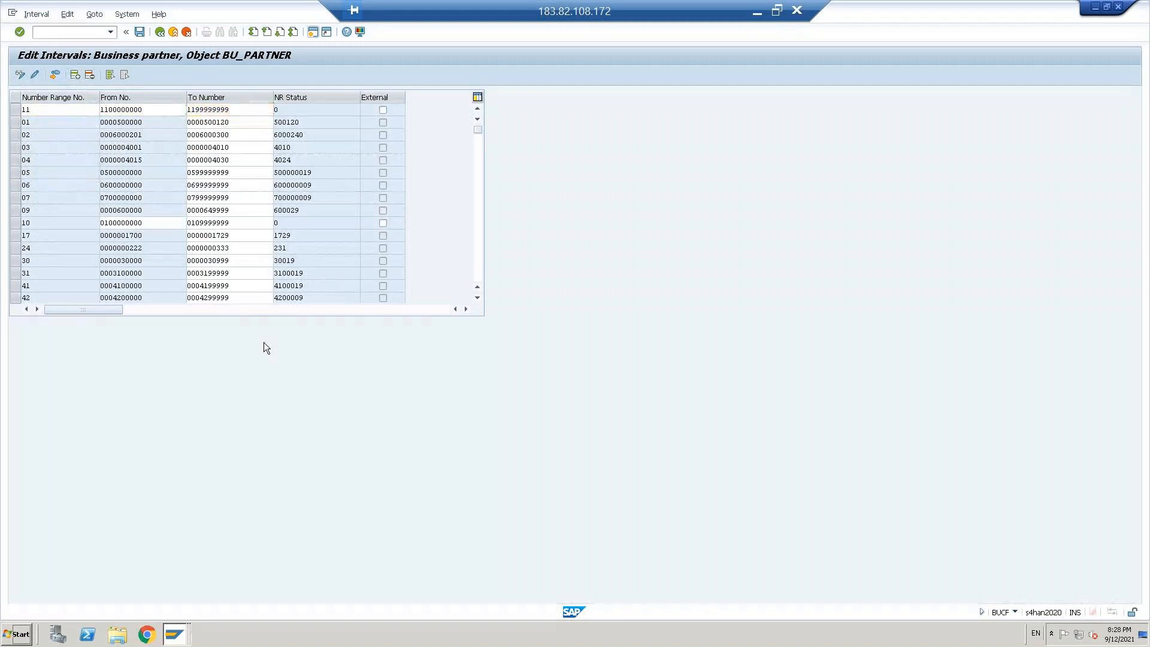
key(ctrl+s)
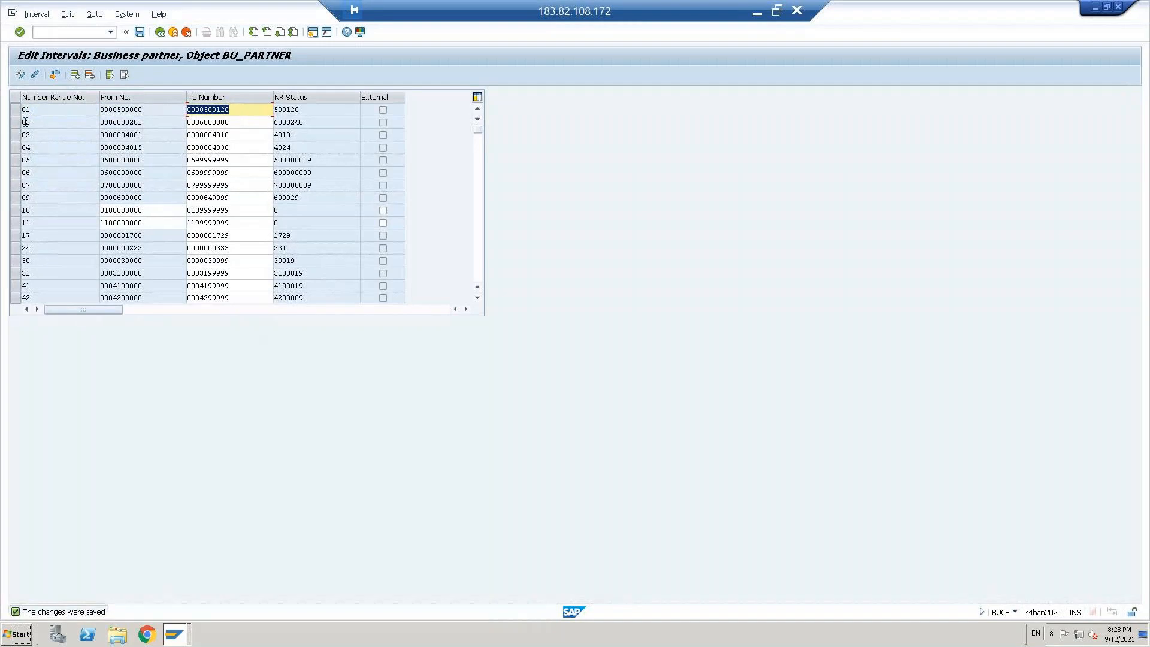
Step: Return to the implementation guide, open Define Groupings and Assign Number Ranges, and start new BP grouping entries
click(160, 34)
click(161, 34)
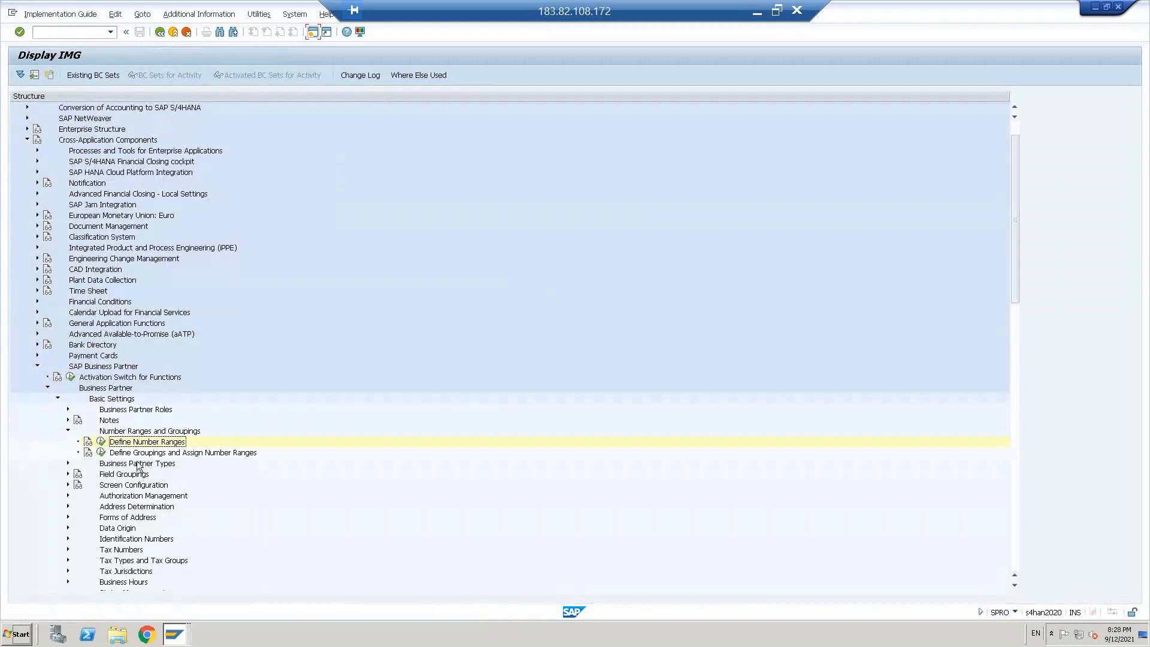
click(138, 454)
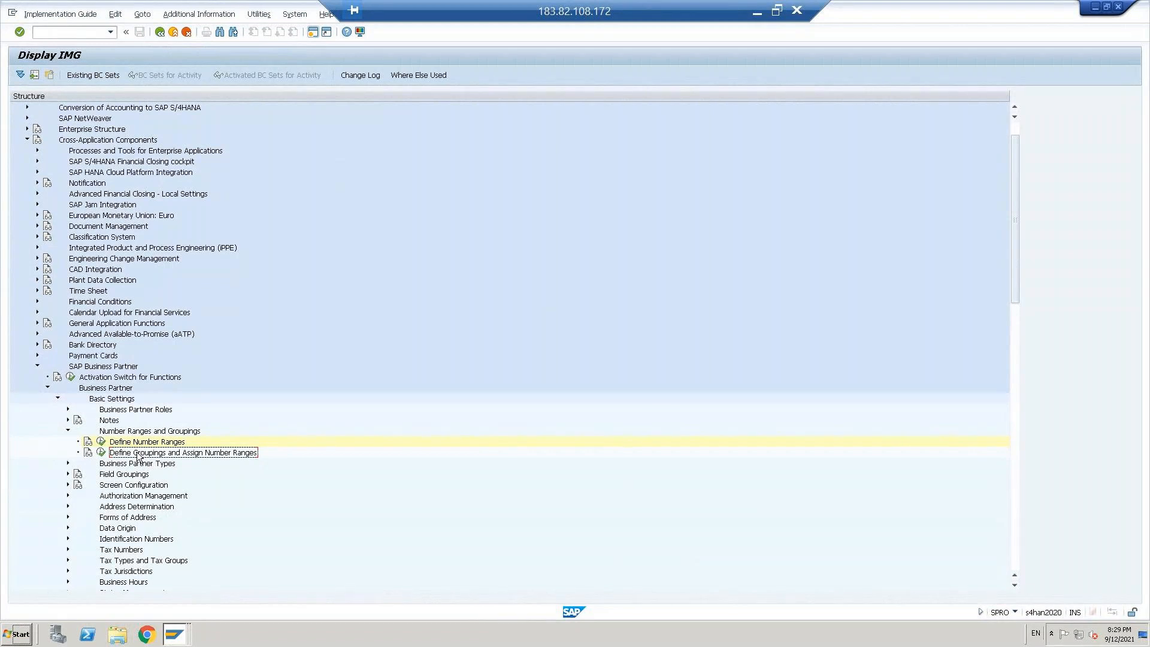
click(102, 453)
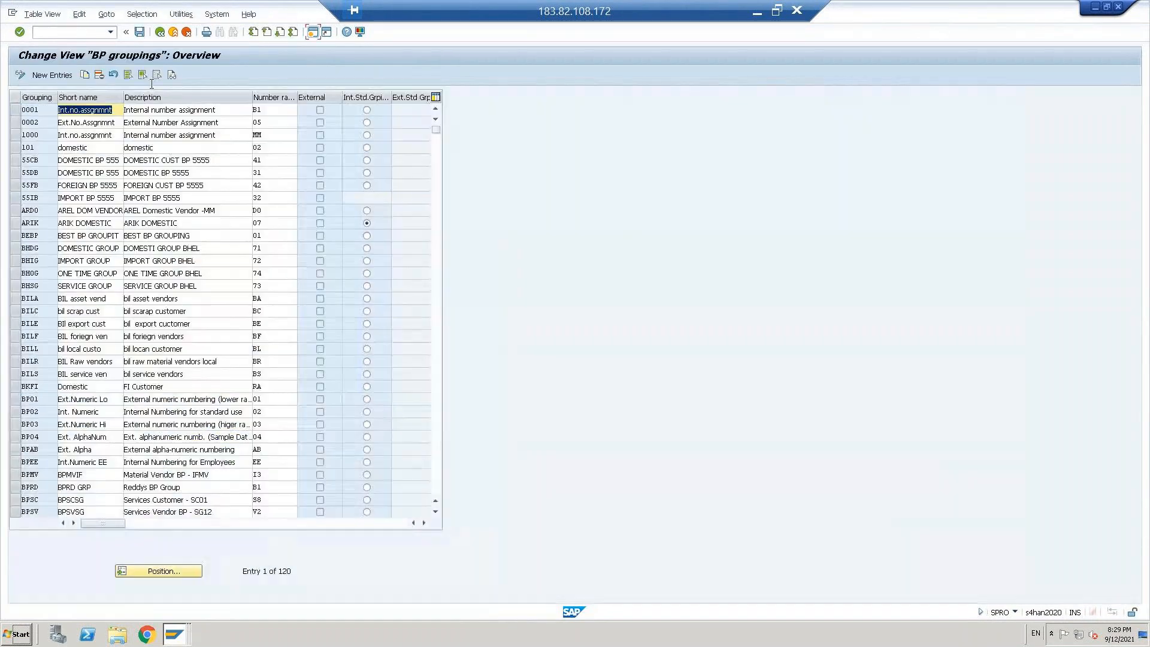
click(59, 75)
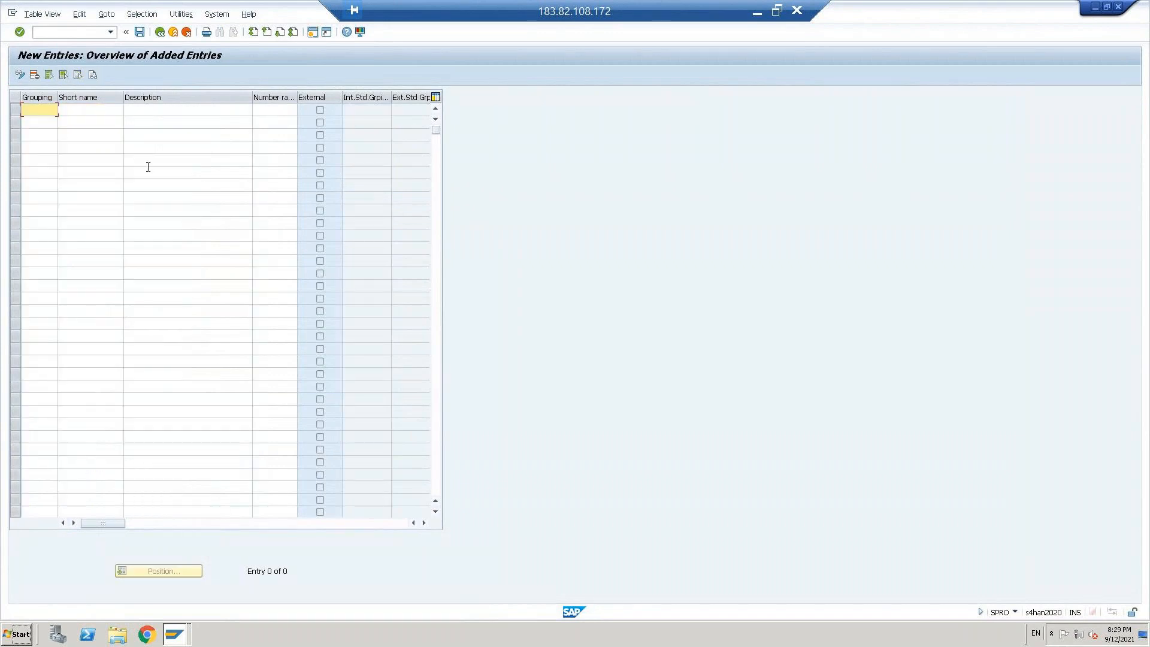
Step: Enter the new business partner grouping VEDO with the short name Domestic vendor in the first row
text(VED0)
key(Tab)
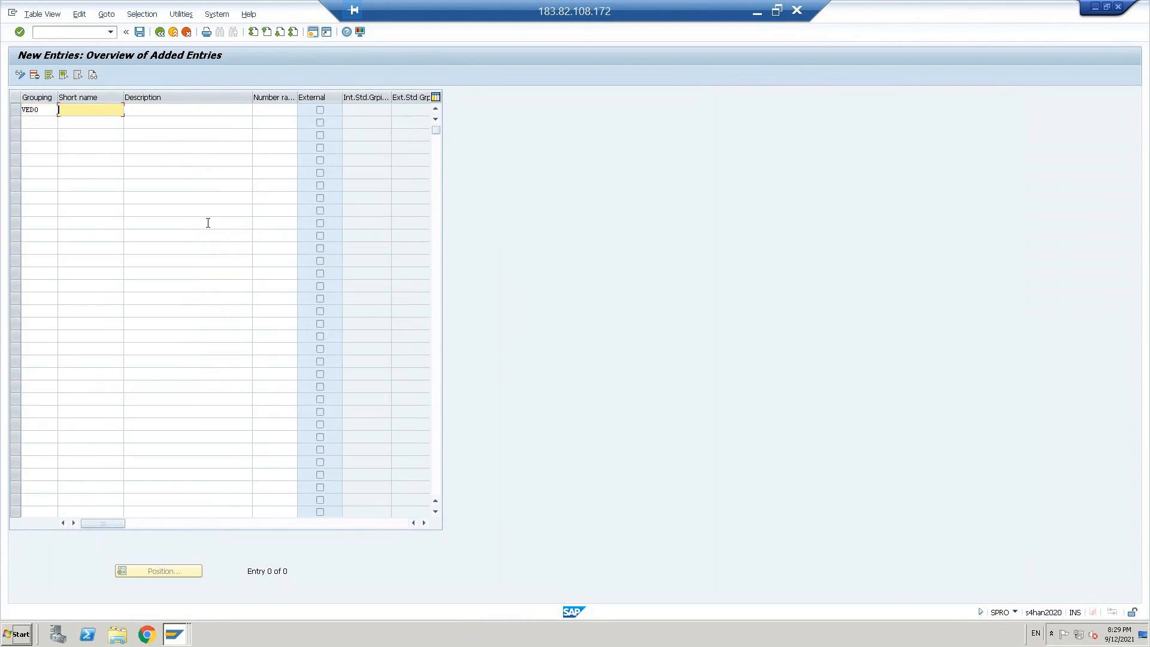
text(D)
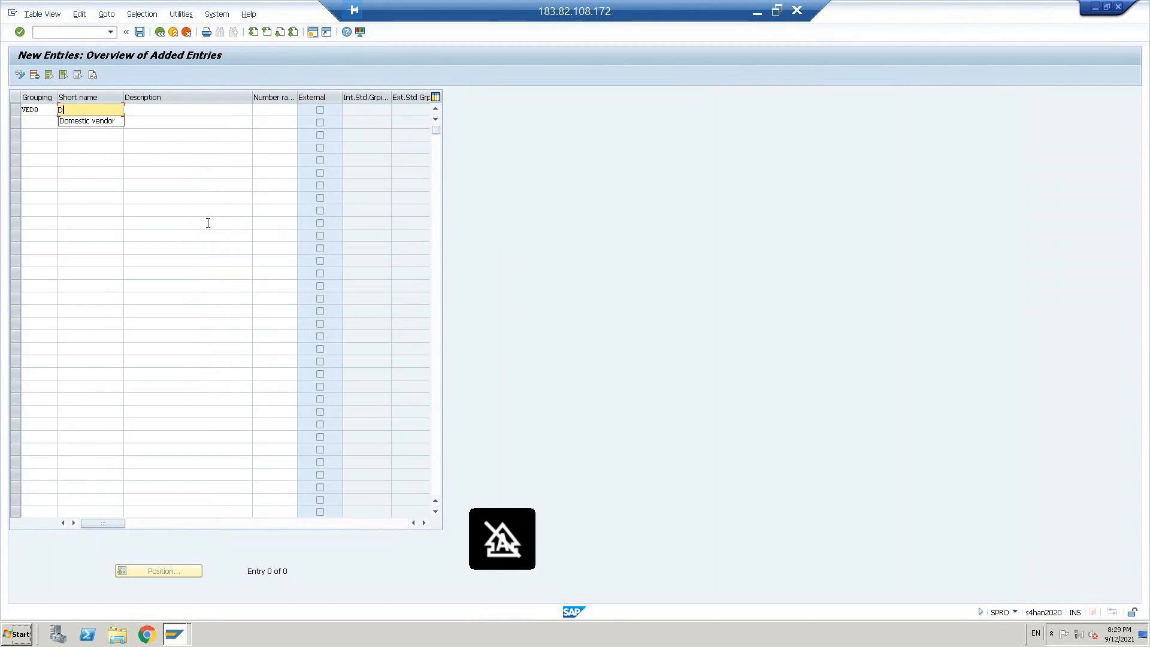
key(Down)
key(Return)
key(Tab)
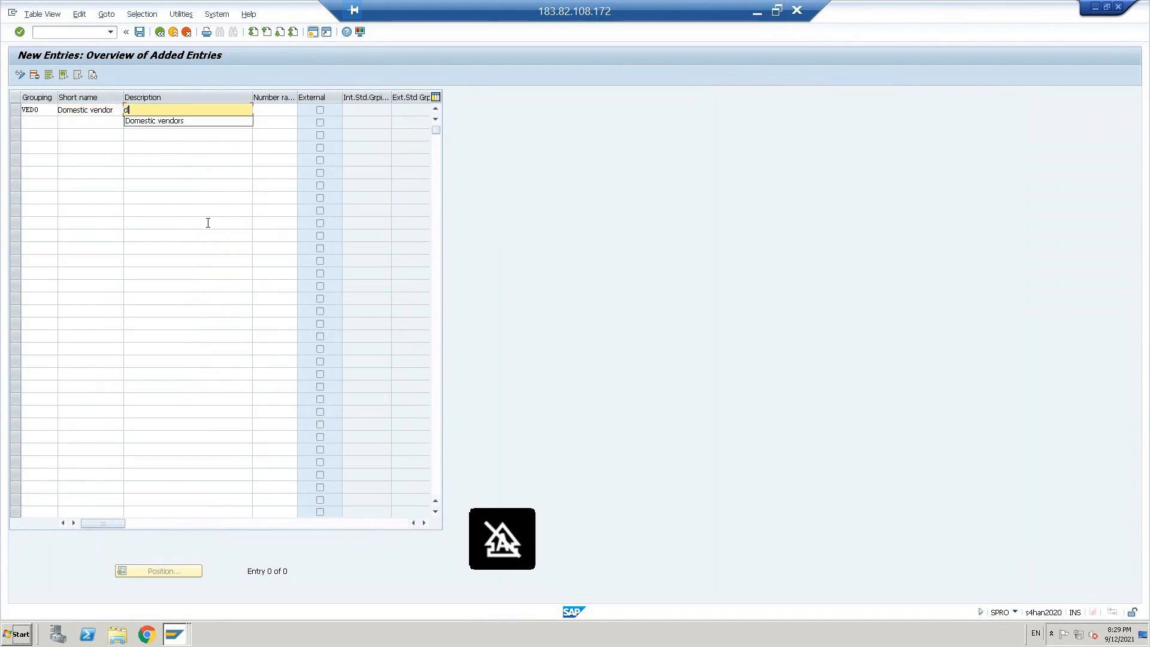
Step: Give grouping VEDO the description Domestic vendors and assign it number range 10
text(D)
key(Down)
key(Return)
key(Tab)
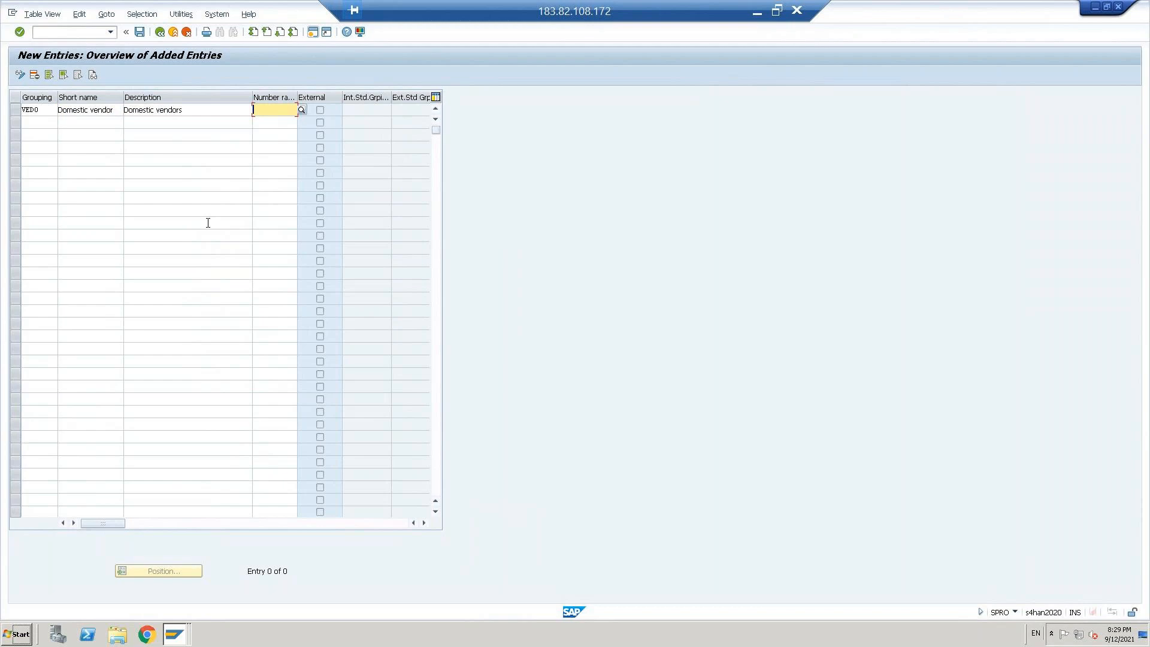
text(10)
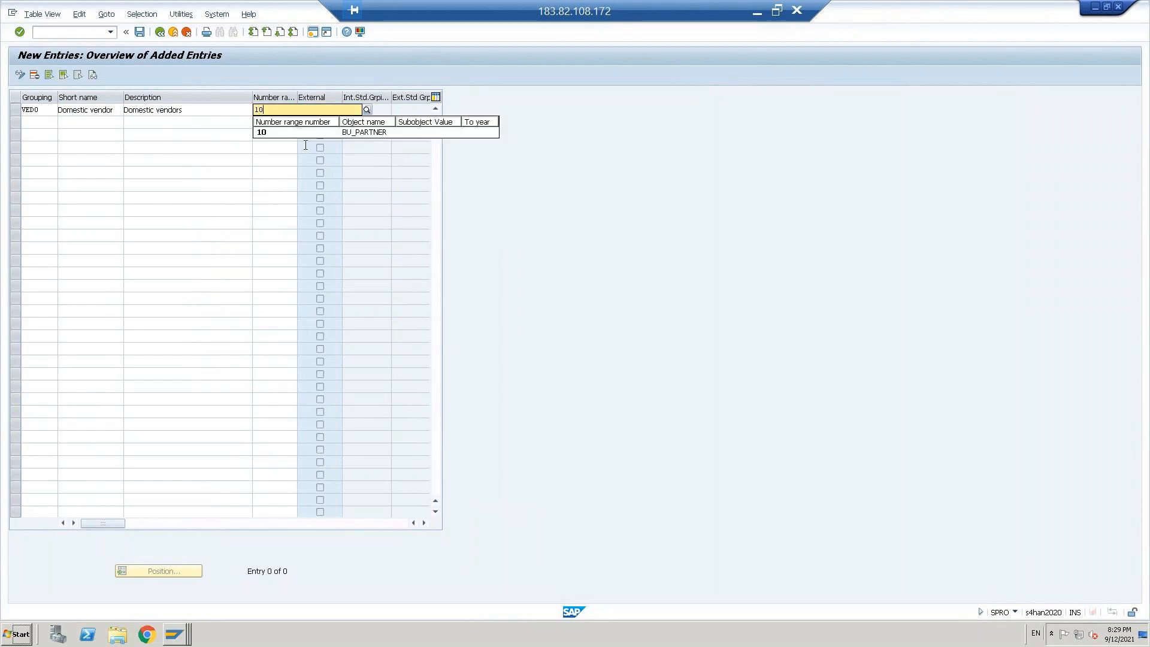
click(271, 134)
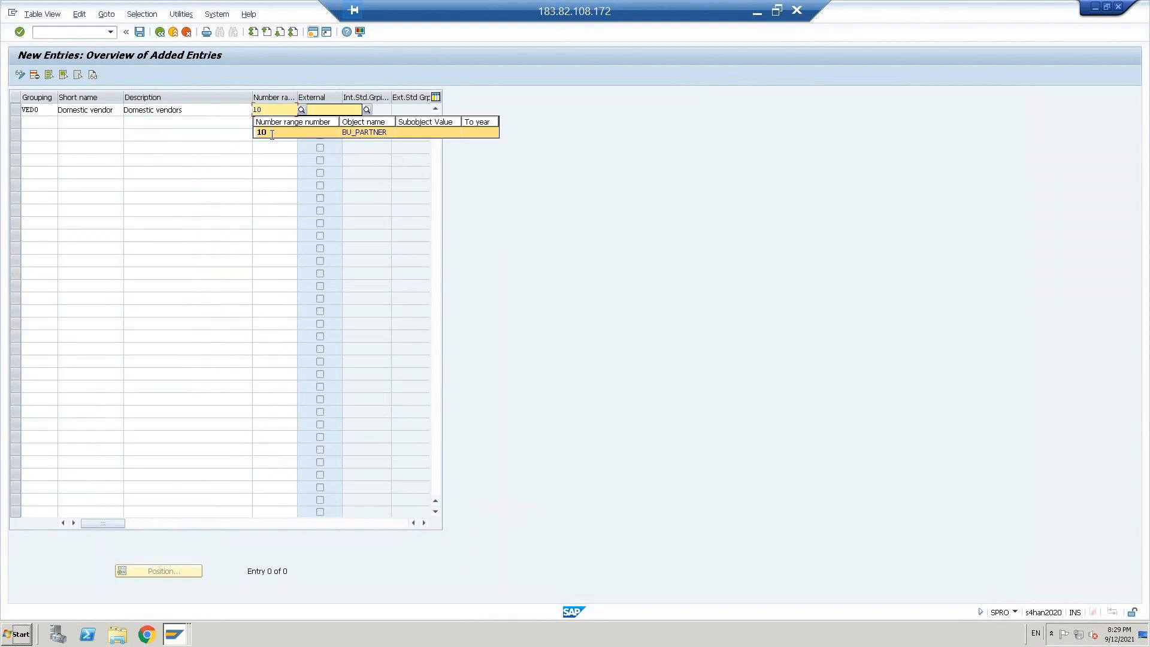
Step: Enter a second business partner grouping VEFR with the short name Foreign vendor
click(34, 122)
text(vefr)
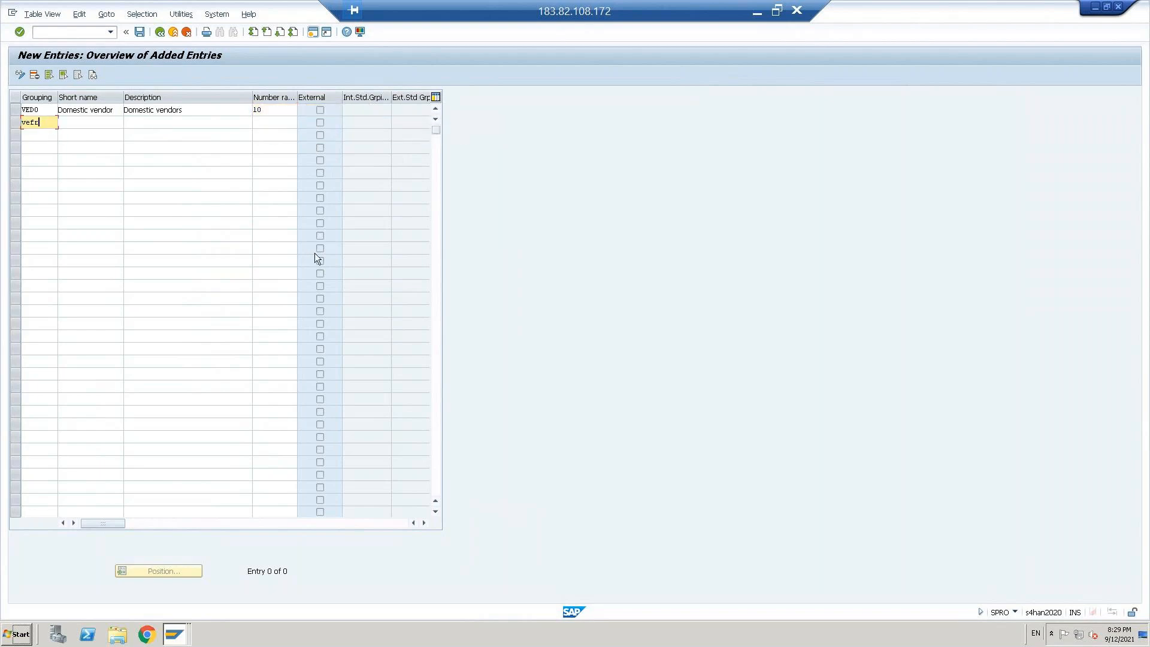
key(Tab)
text(f)
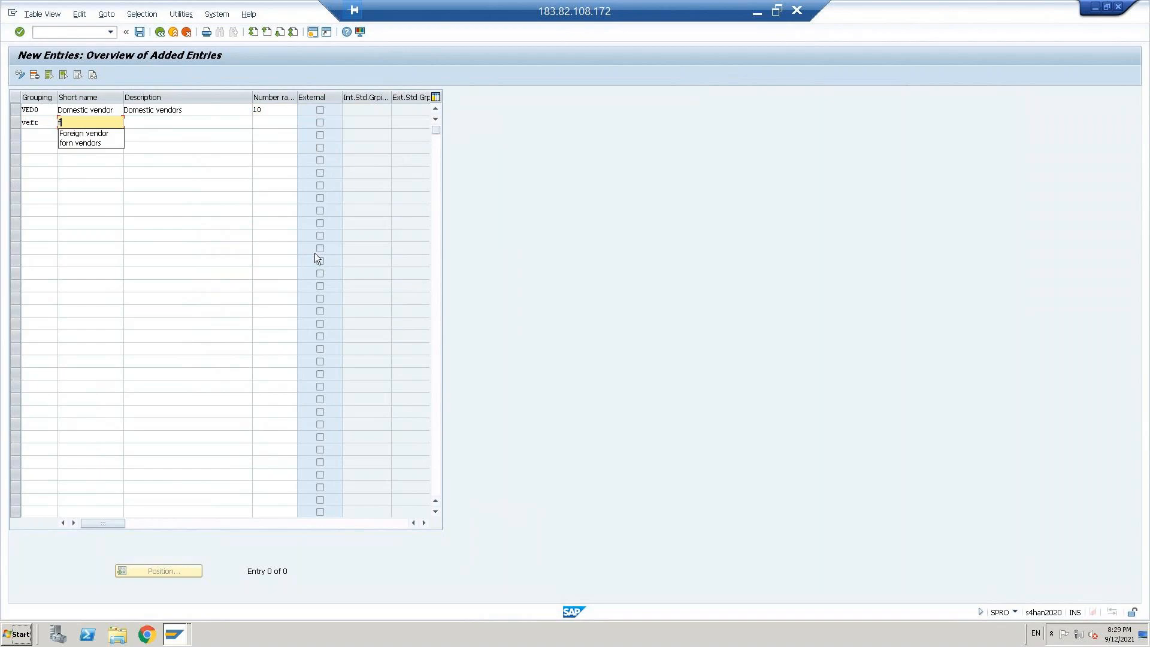
key(Down)
key(Tab)
Step: Give grouping VEFR the description Foreign vendors and assign it number range 11
text(f)
key(Down)
key(Tab)
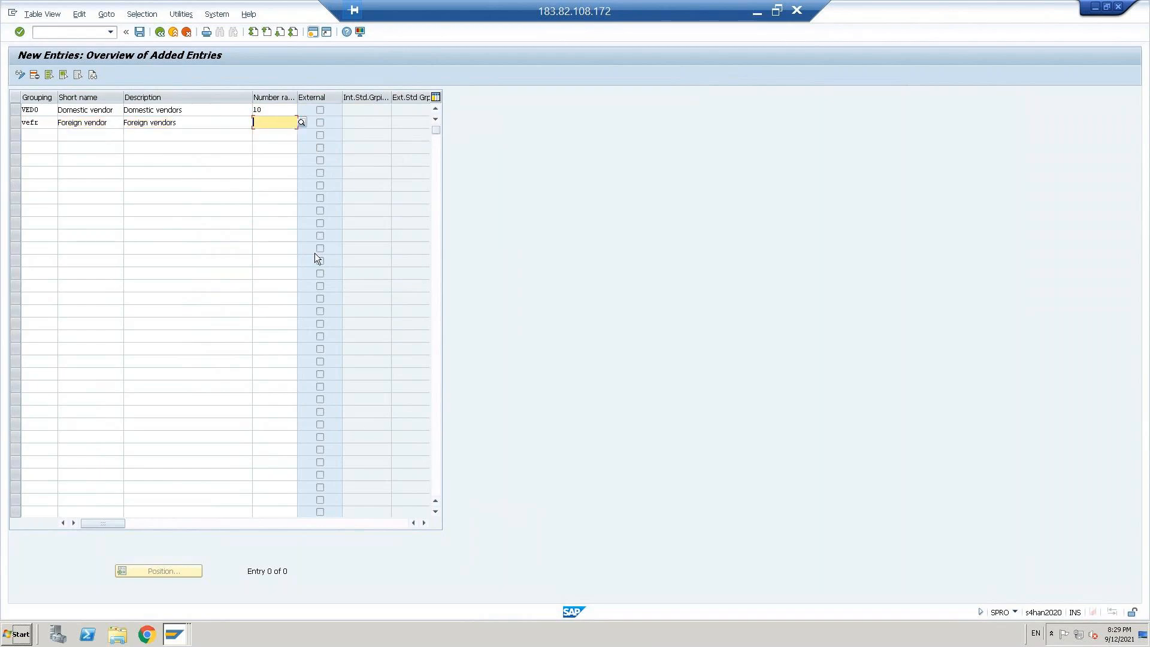
text(11)
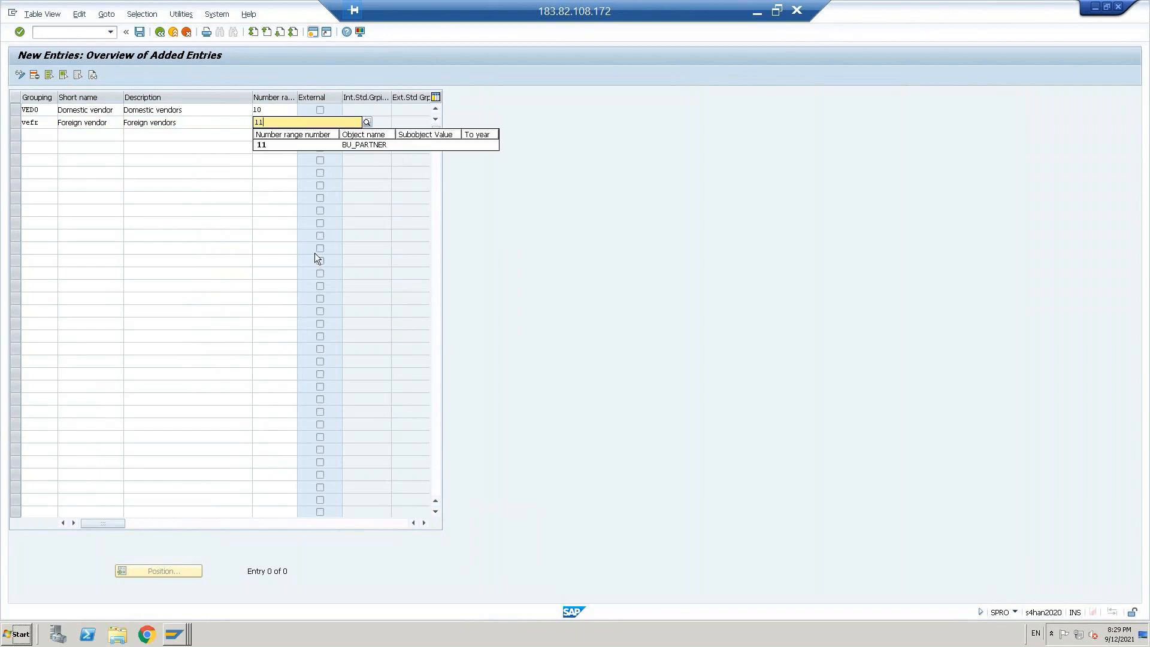
key(Tab)
Step: Save both groupings under the proposed customizing request and return to the implementation guide
key(Return)
key(ctrl+s)
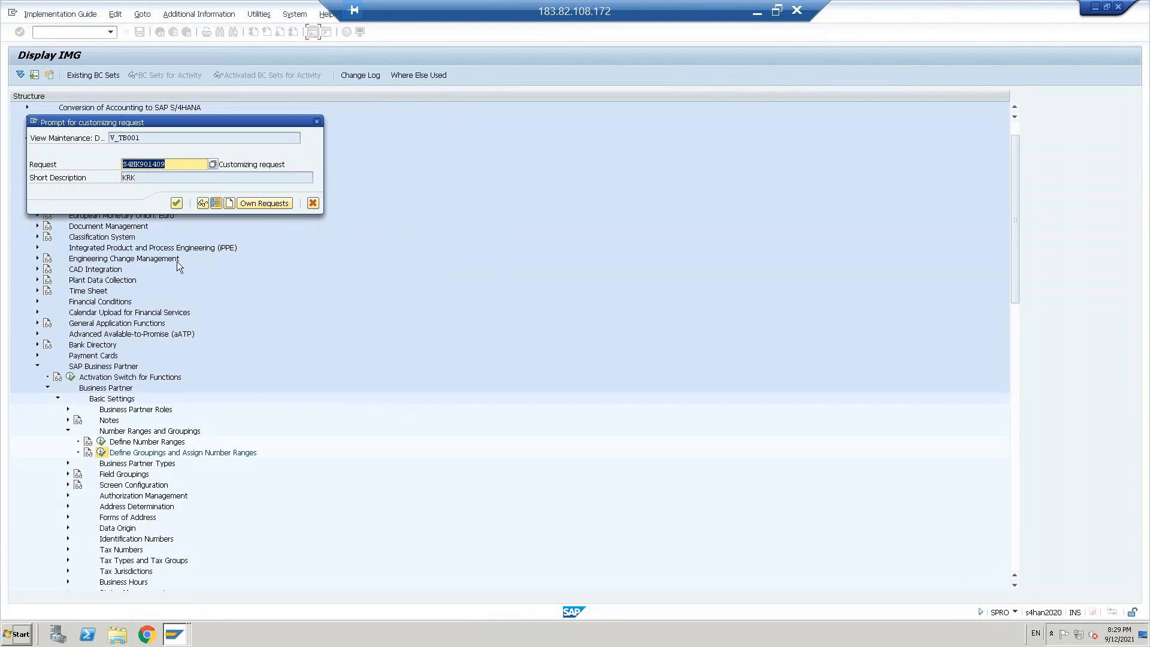
click(176, 203)
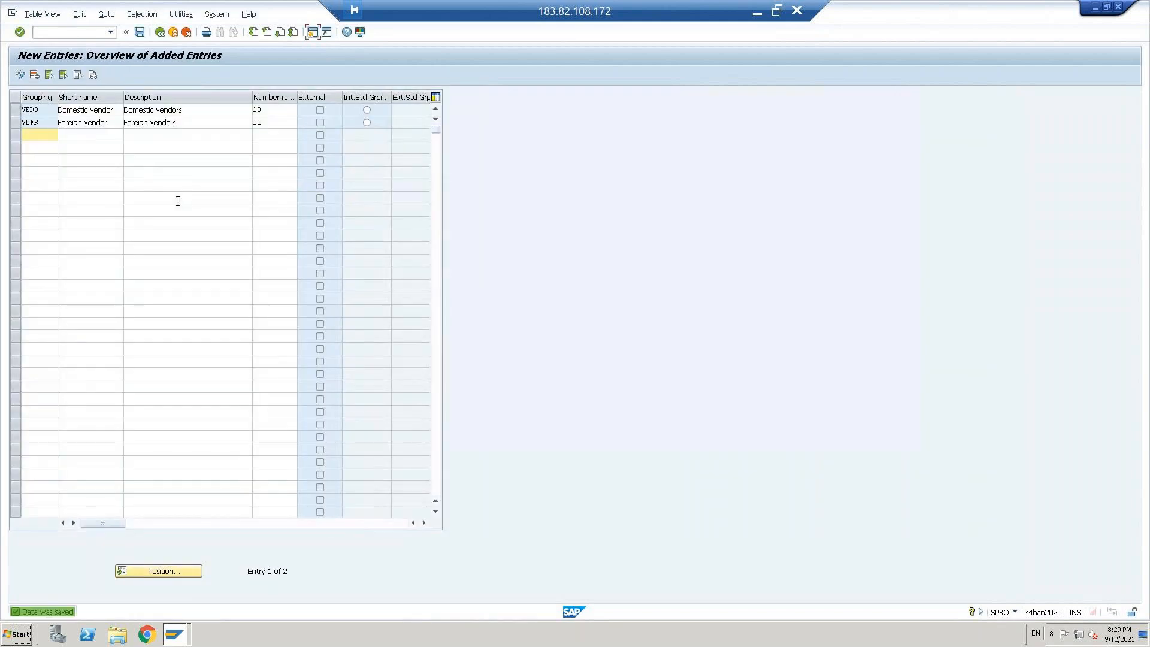
click(161, 32)
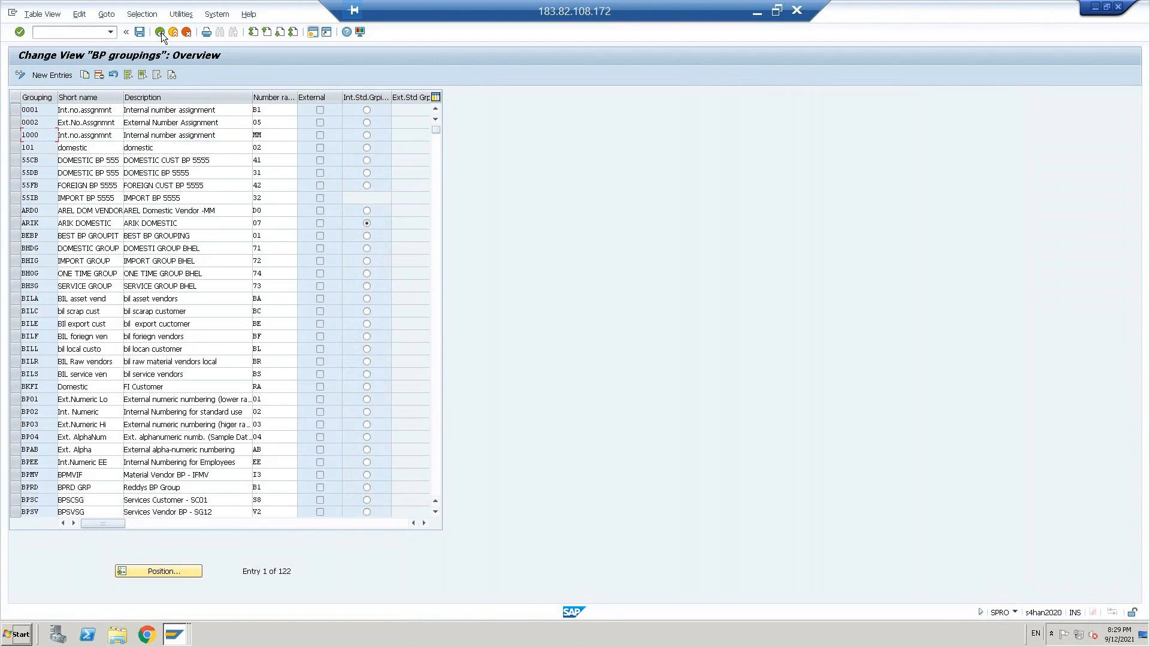
click(160, 32)
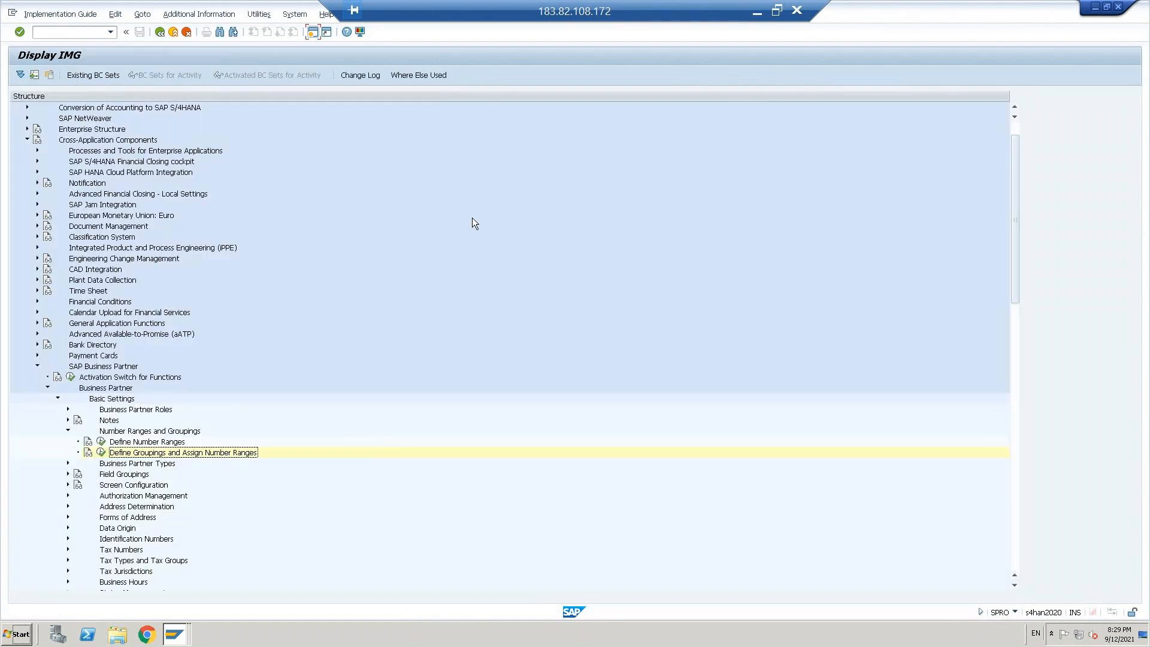
Step: Collapse the Number Ranges and Groupings node and look at the activities inside Screen Configuration
key(Up)
key(Up)
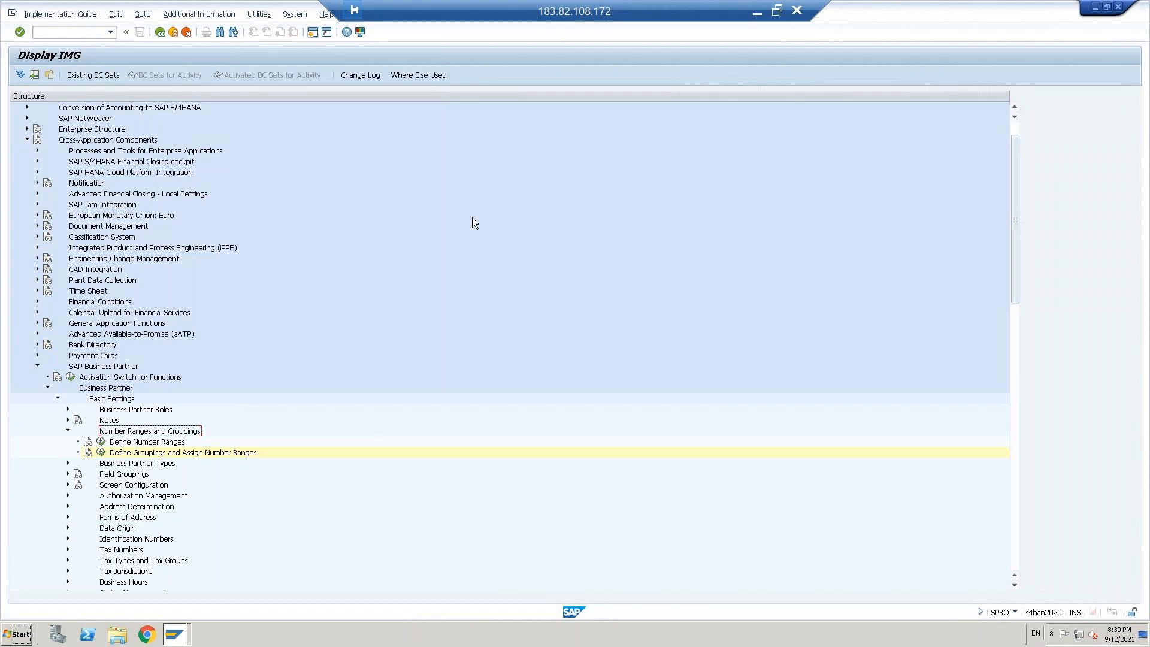
key(Left)
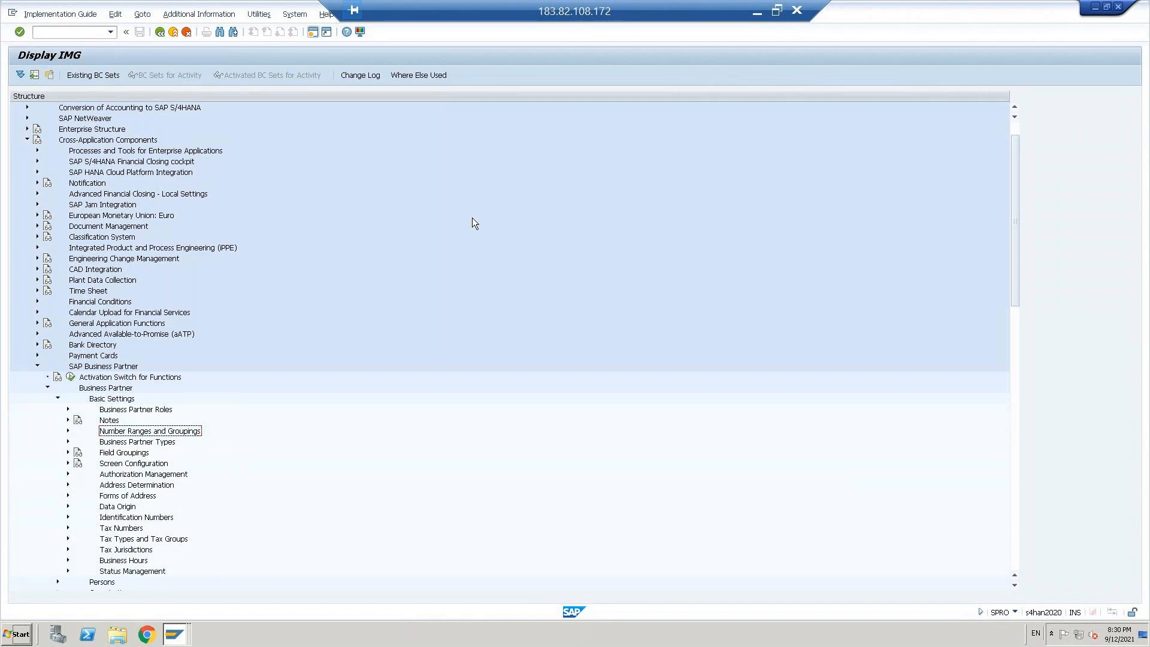
key(Down)
key(Up)
key(Up)
key(Up)
key(Down)
key(Down)
key(Down)
key(Down)
key(Down)
key(Right)
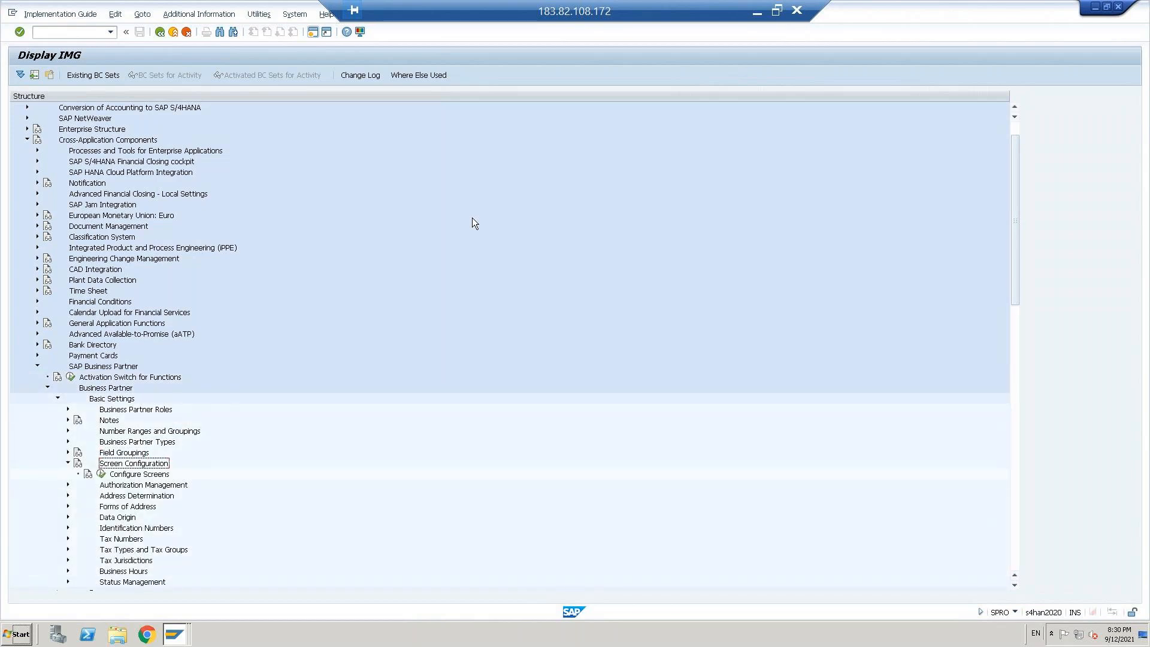
key(Left)
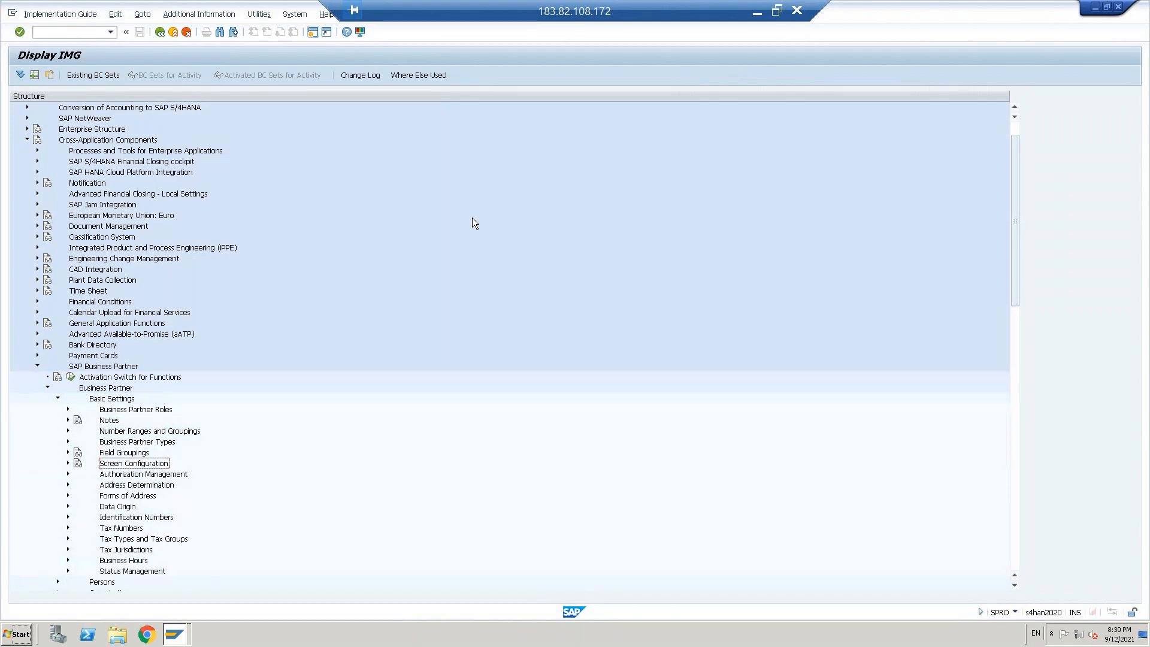
Step: Look through the activities under Identification Numbers and Address Determination, collapsing each node again
key(Up)
key(Up)
key(Down)
key(Down)
key(Down)
key(Down)
key(Down)
key(Down)
key(Down)
key(Right)
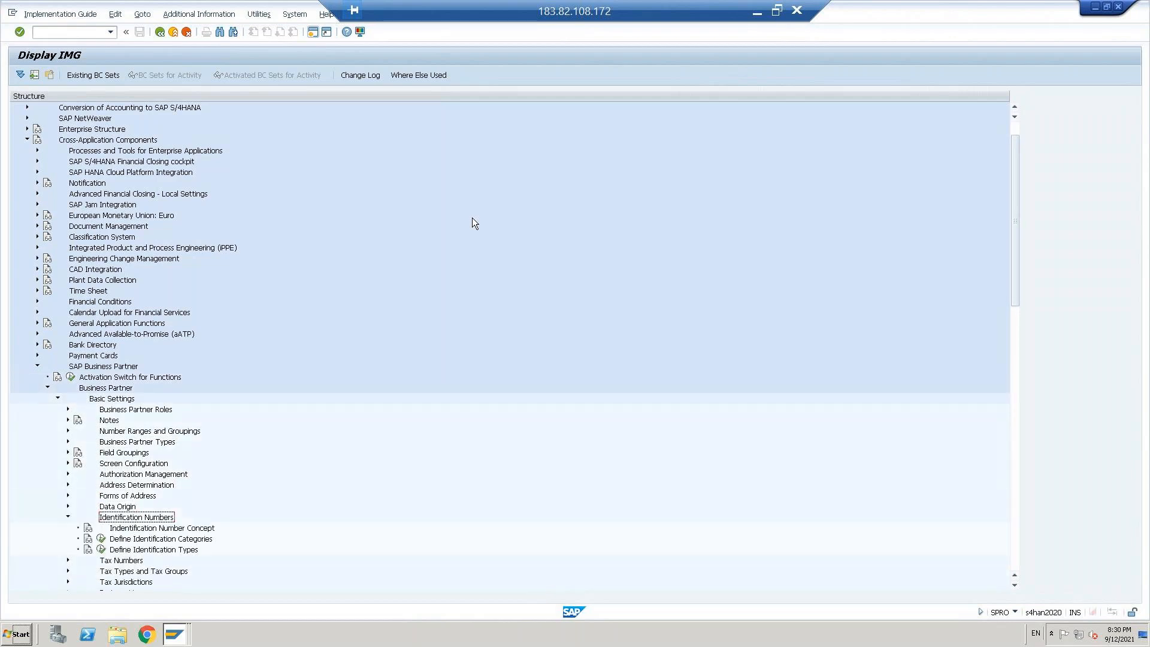
key(Left)
key(Up)
key(Up)
key(Up)
key(Right)
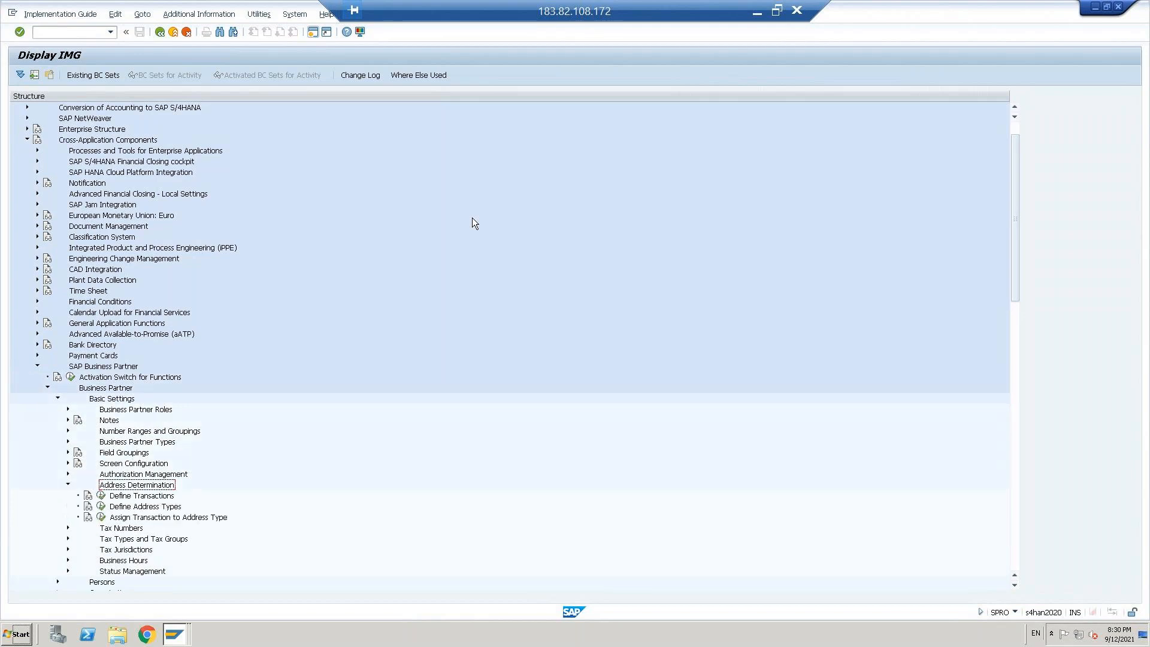
key(Left)
Step: Examine the activities under Screen Configuration, Field Groupings and Business Partner Types, collapsing each node again
key(Up)
key(Up)
key(Right)
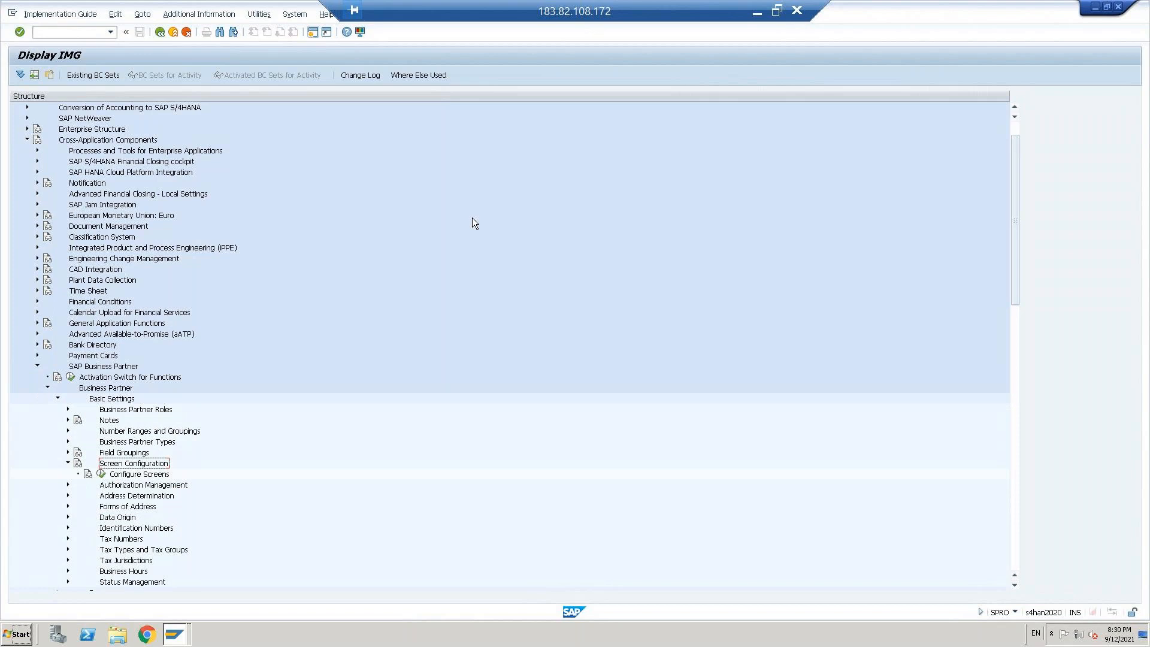
key(Left)
key(Up)
key(Right)
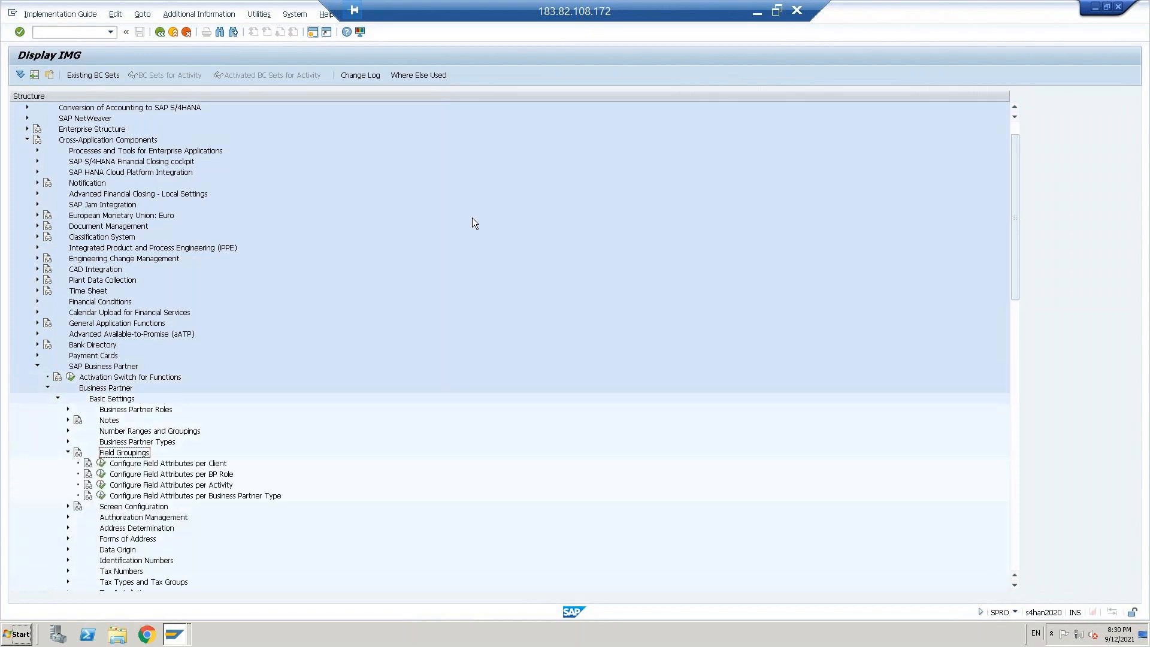
key(Left)
key(Up)
key(Right)
key(Left)
Step: Check the activities under the Notes and Business Partner Roles nodes, collapsing each one again
key(Up)
key(Up)
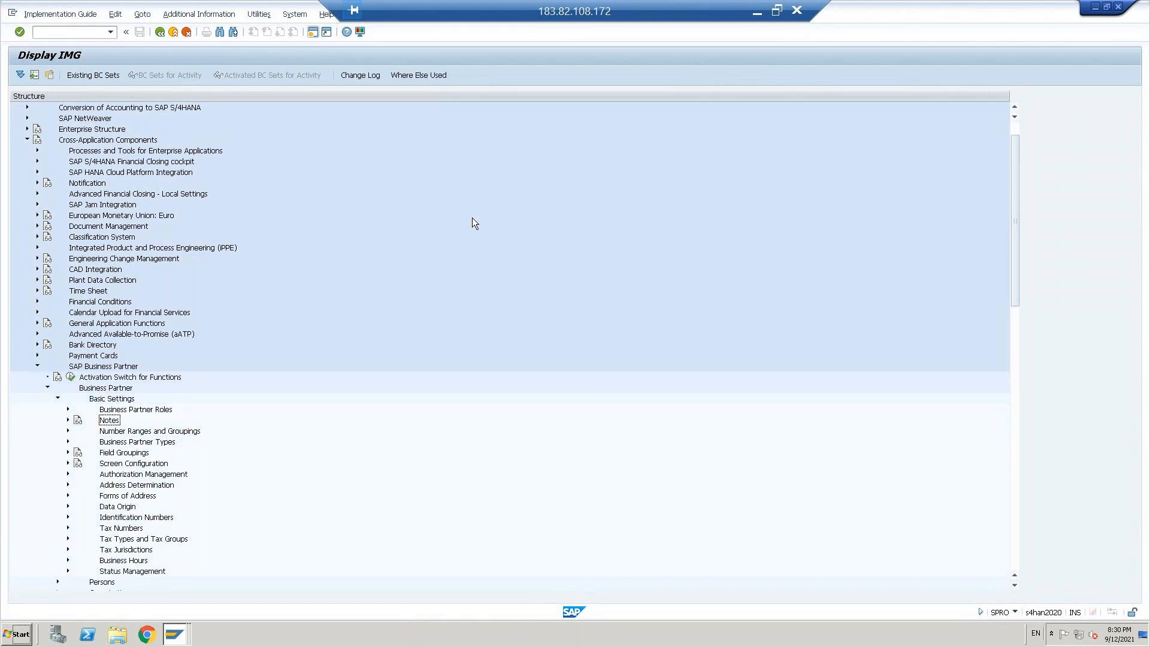
key(Right)
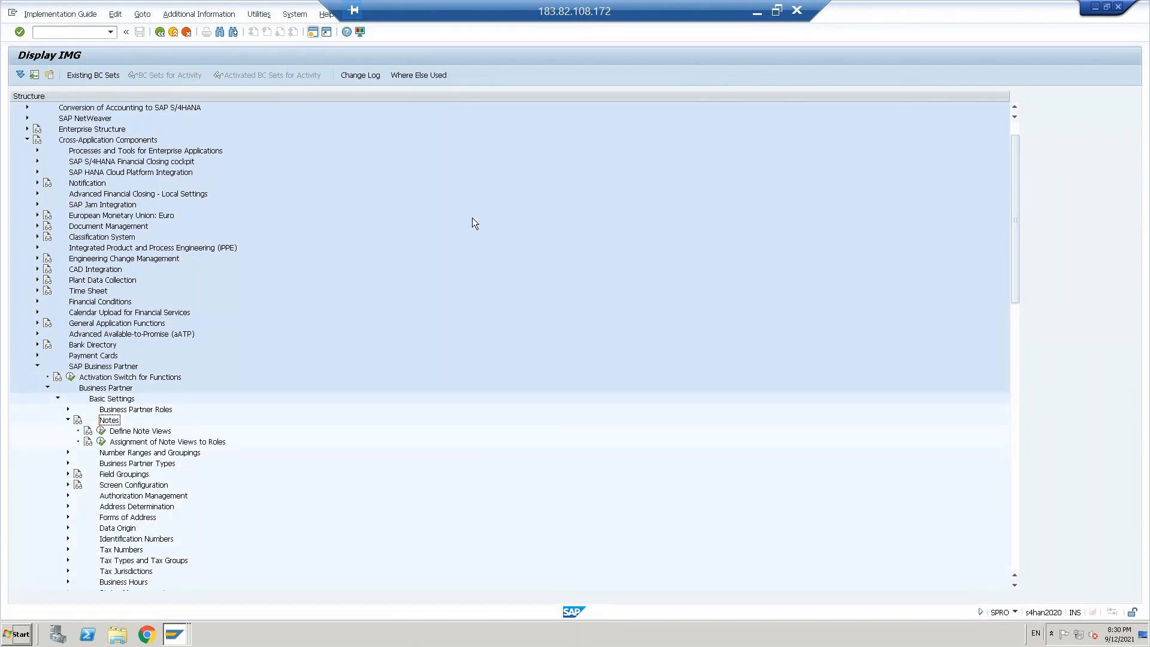
key(Left)
key(Up)
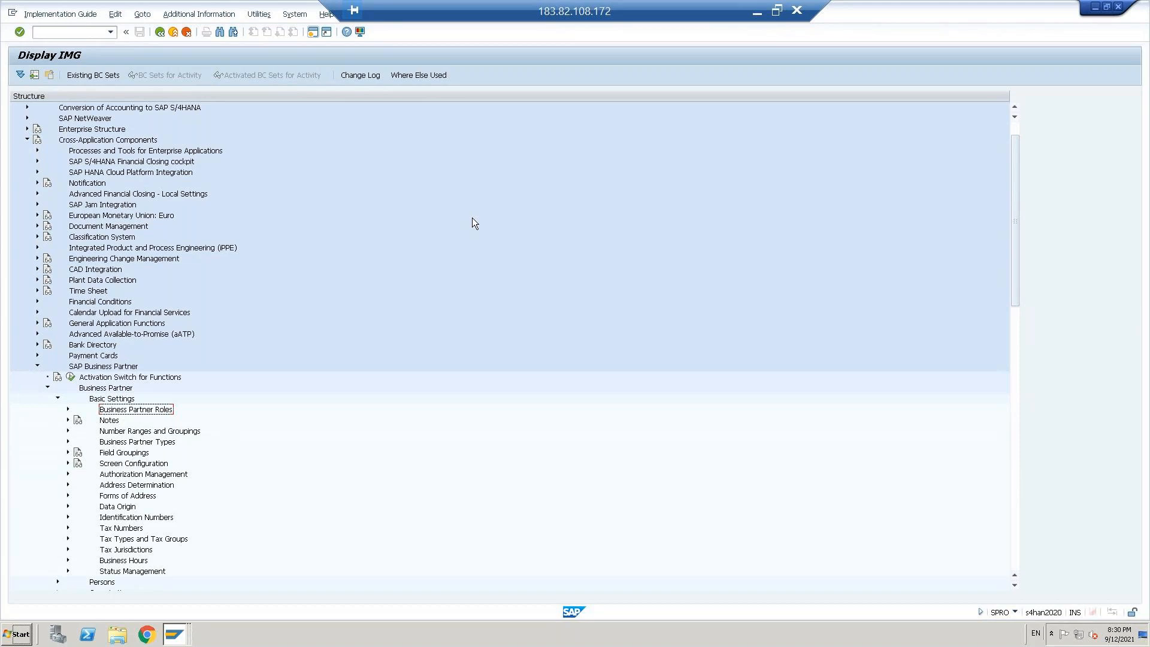
key(Right)
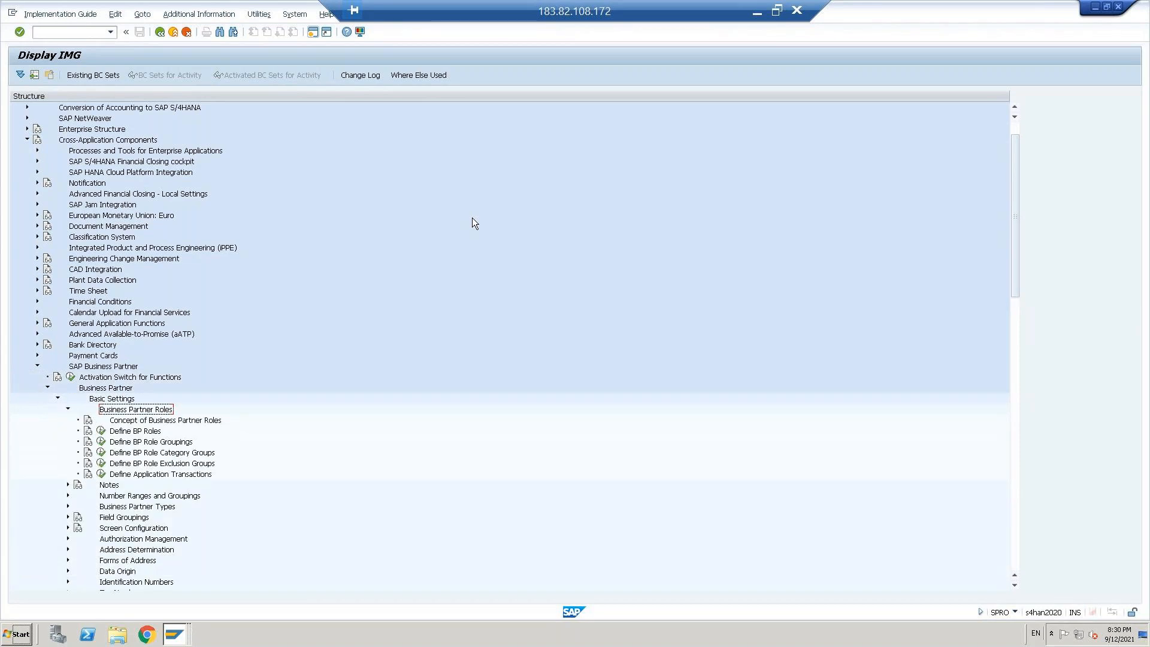
key(Left)
Step: Collapse the business partner Basic Settings node and check what the Groups node contains
key(Up)
key(Up)
key(Down)
key(Left)
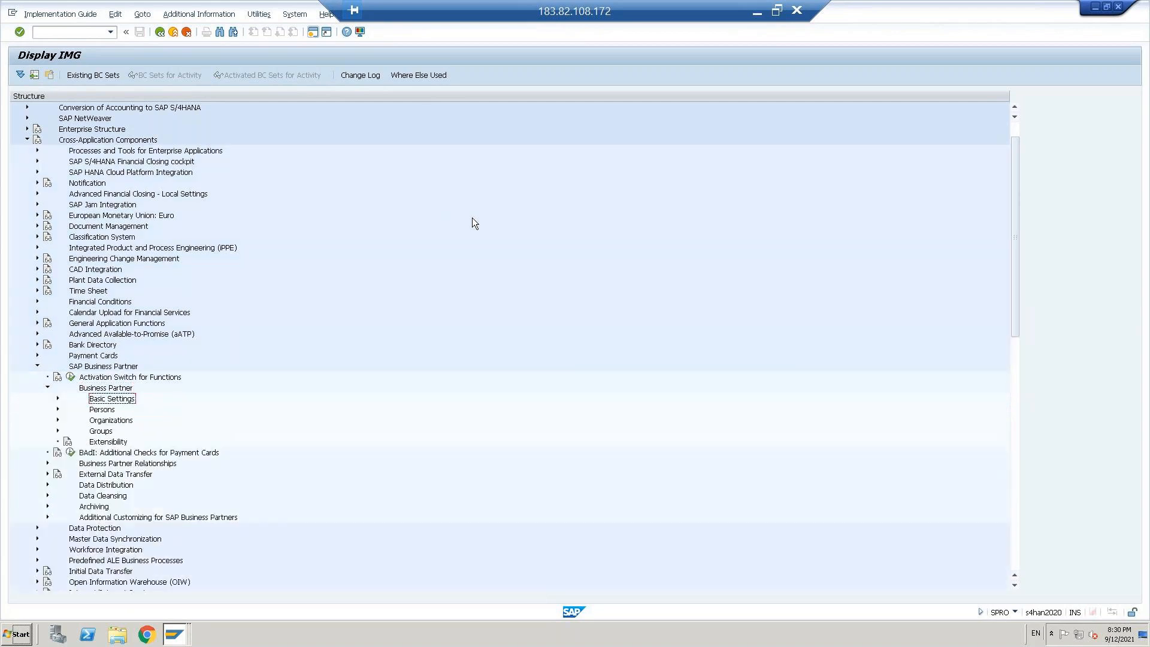
key(Down)
key(Down)
key(Down)
key(Right)
key(Left)
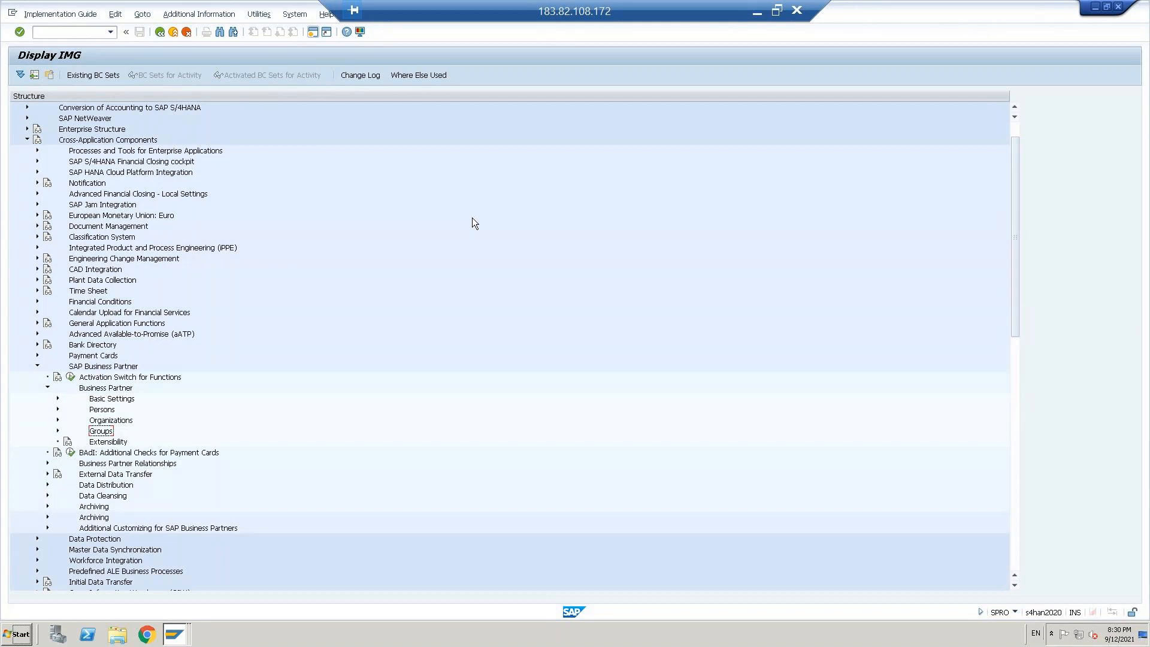
Step: Switch to the FI Configuration Word document, read on to section 27.6 on customer/vendor synchronisation with BP, and return to the SAP implementation guide
click(757, 13)
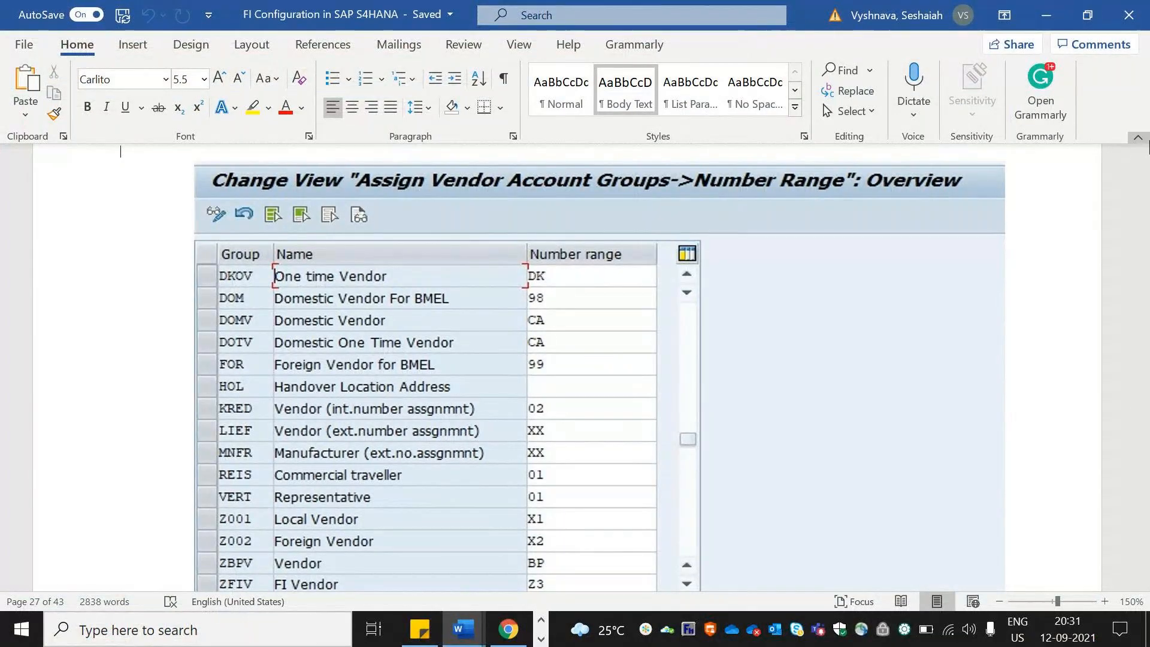
scroll(1028, 261, up, 8)
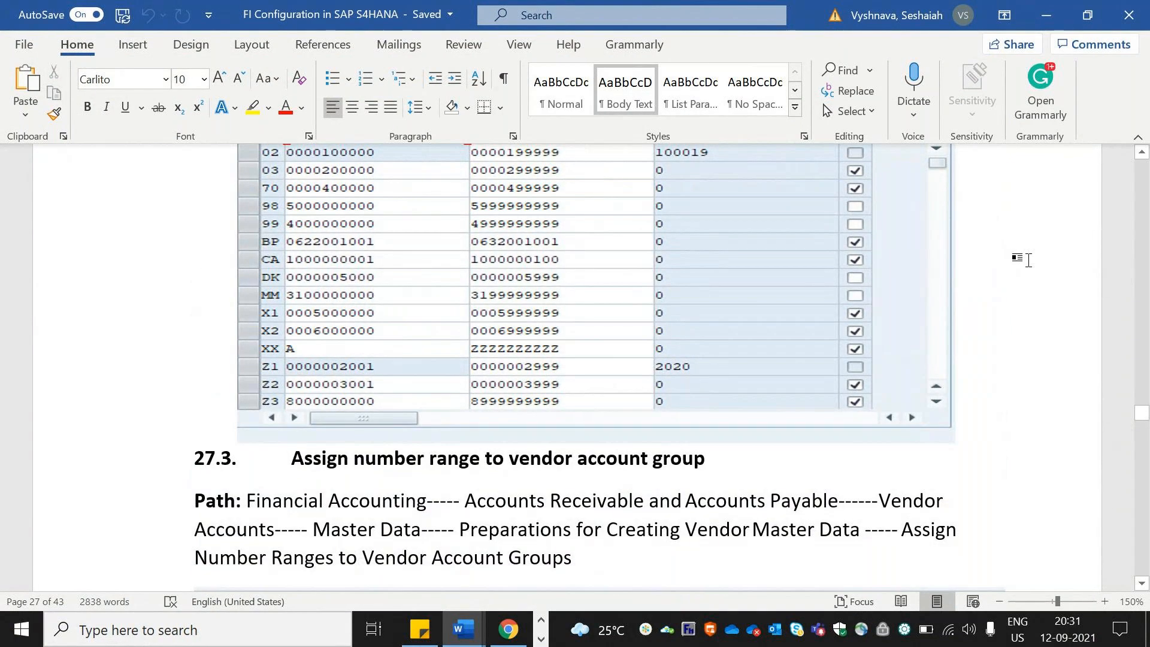
scroll(1028, 260, down, 15)
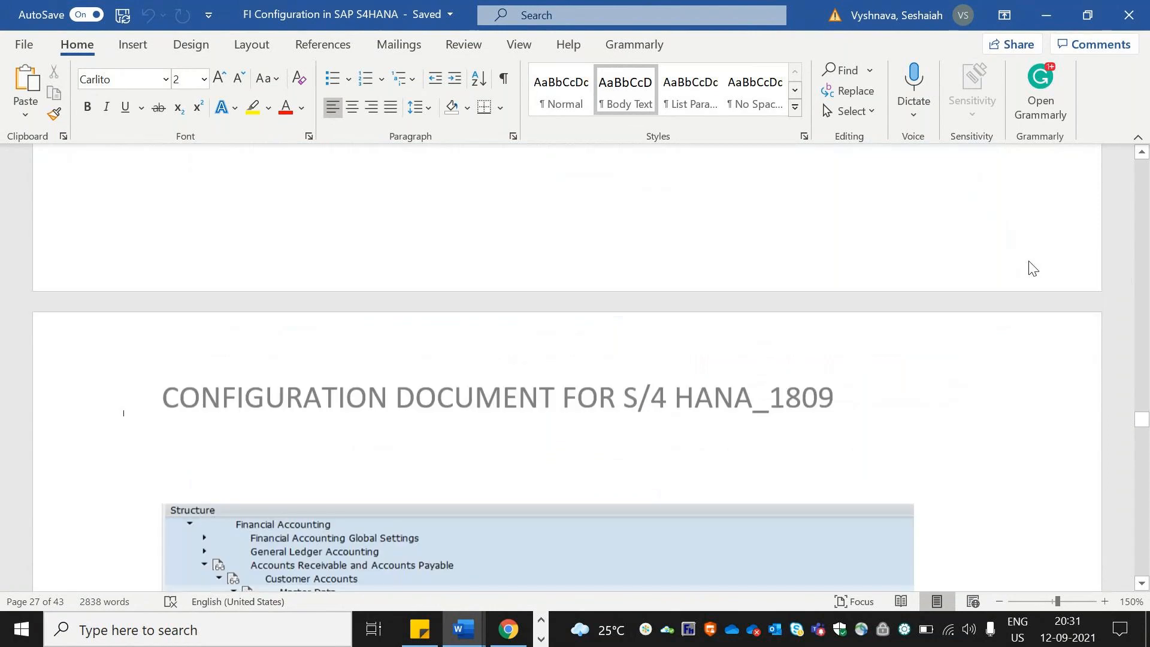
scroll(1031, 266, down, 8)
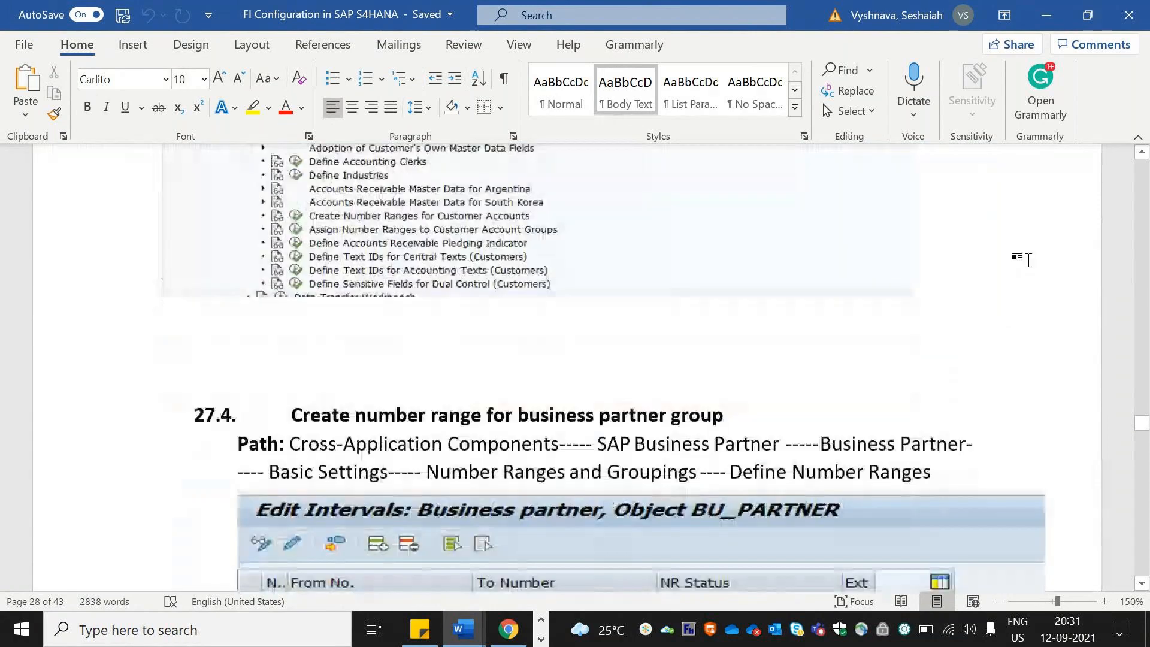
scroll(1028, 260, down, 8)
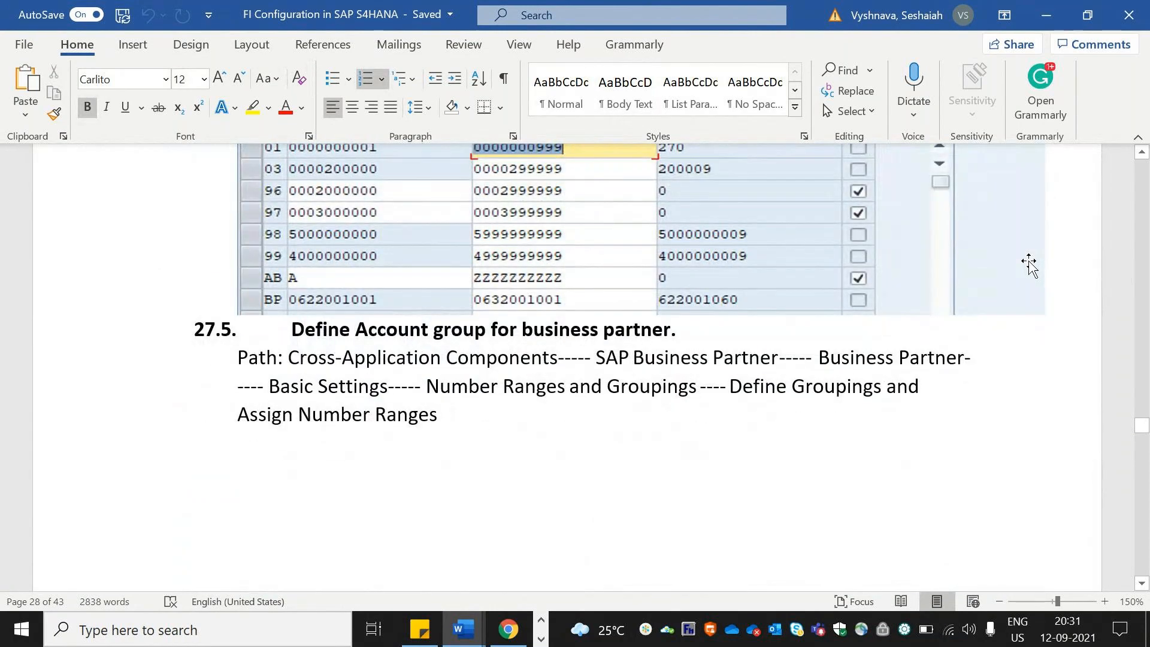
scroll(1027, 264, down, 8)
scroll(1029, 264, down, 10)
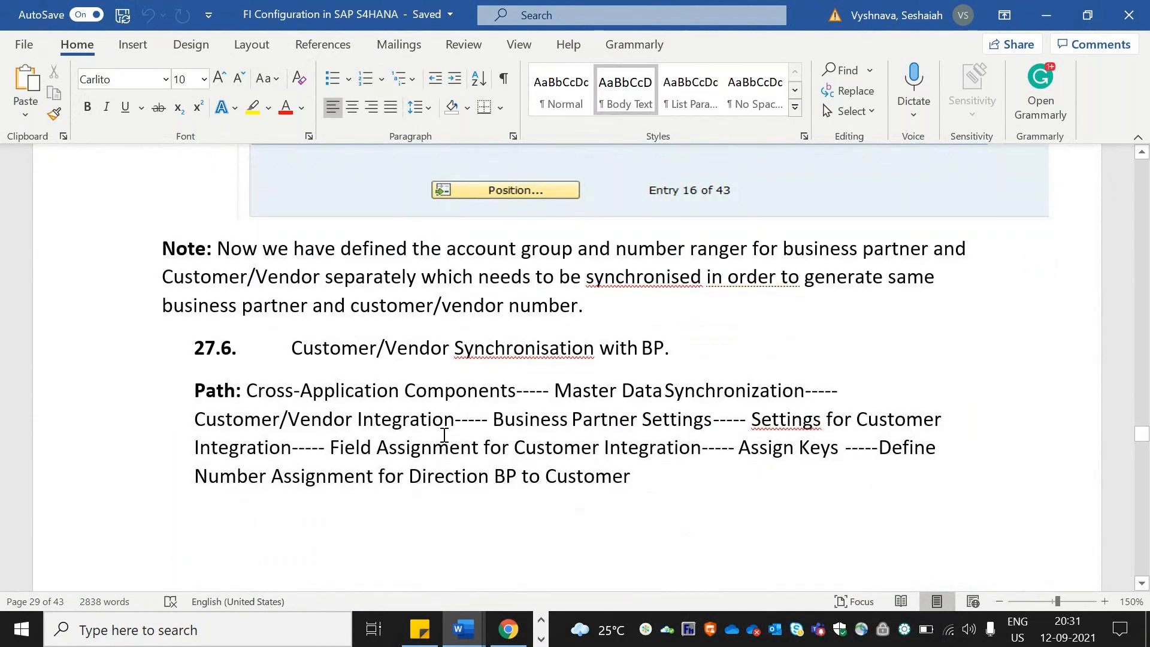
key(alt+Tab)
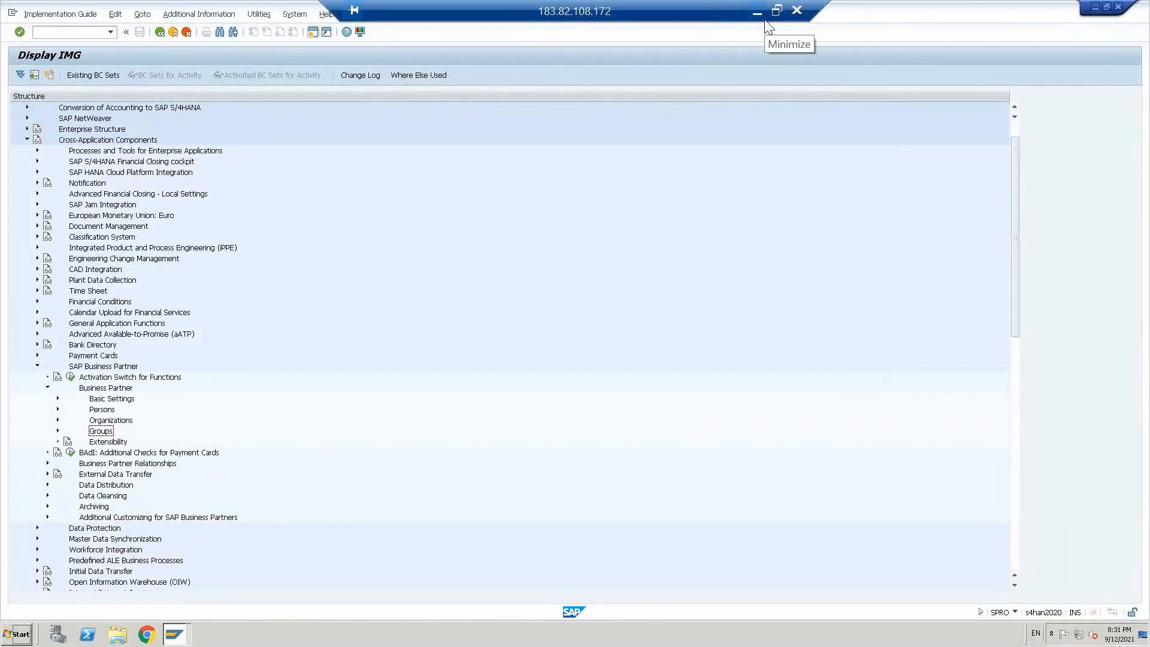
Step: Reread the customer/vendor synchronisation path in the Word document and return to the SAP implementation guide
key(Up)
key(Up)
key(Up)
click(757, 17)
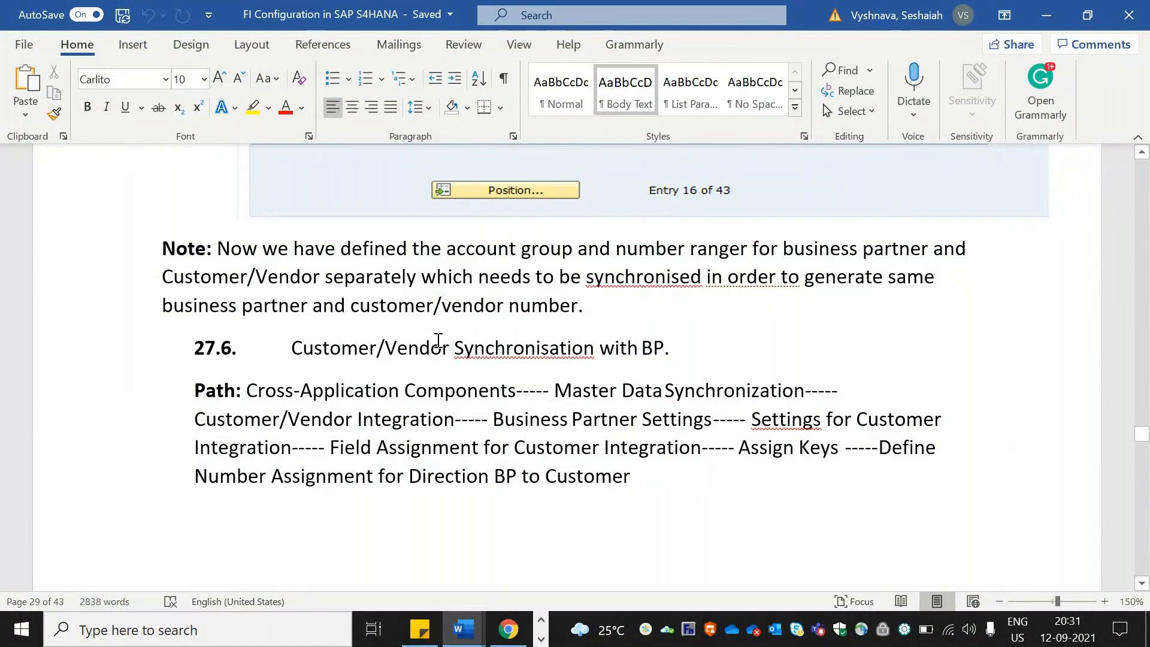
key(alt+Tab)
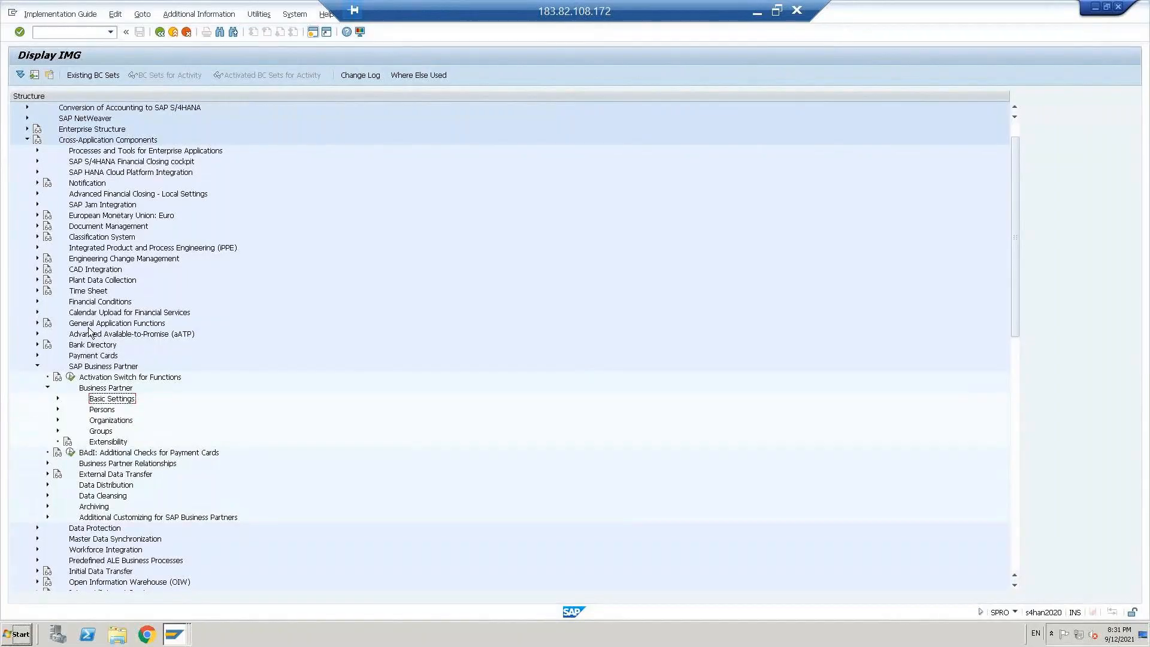
click(757, 12)
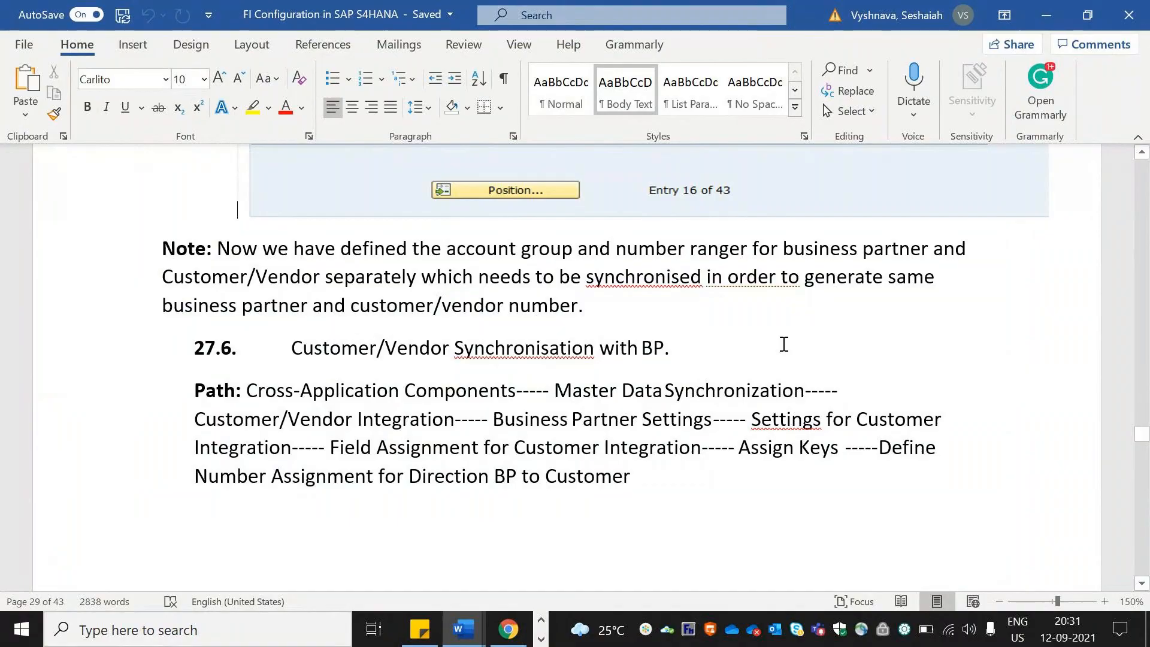
key(alt+Tab)
Step: Collapse the SAP Business Partner node and expand Master Data Synchronization under Cross-Application Components
click(37, 366)
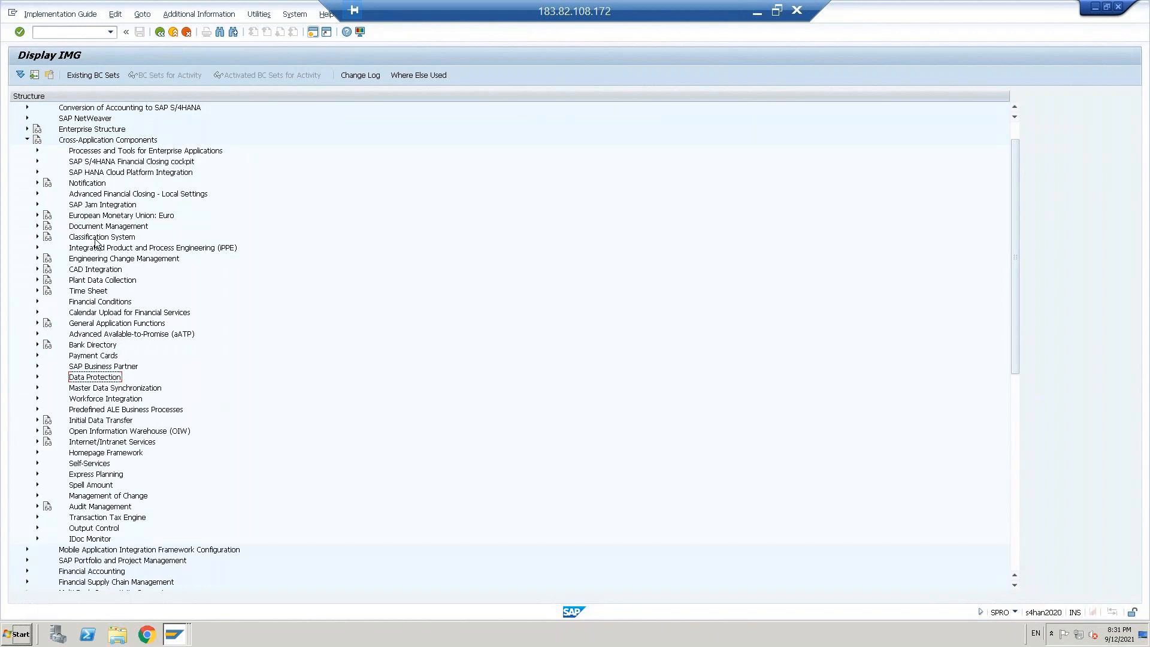
key(Down)
key(Right)
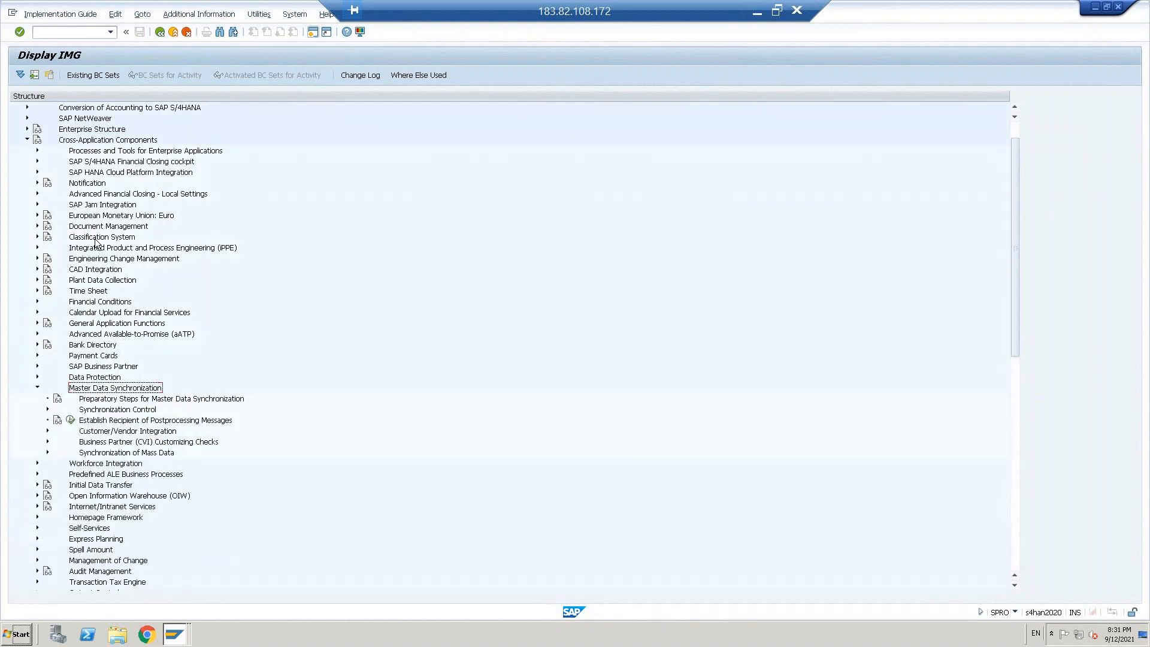
Step: Check the contents of the Synchronization Control node under Master Data Synchronization and collapse it again
key(Down)
key(Down)
key(Right)
key(Down)
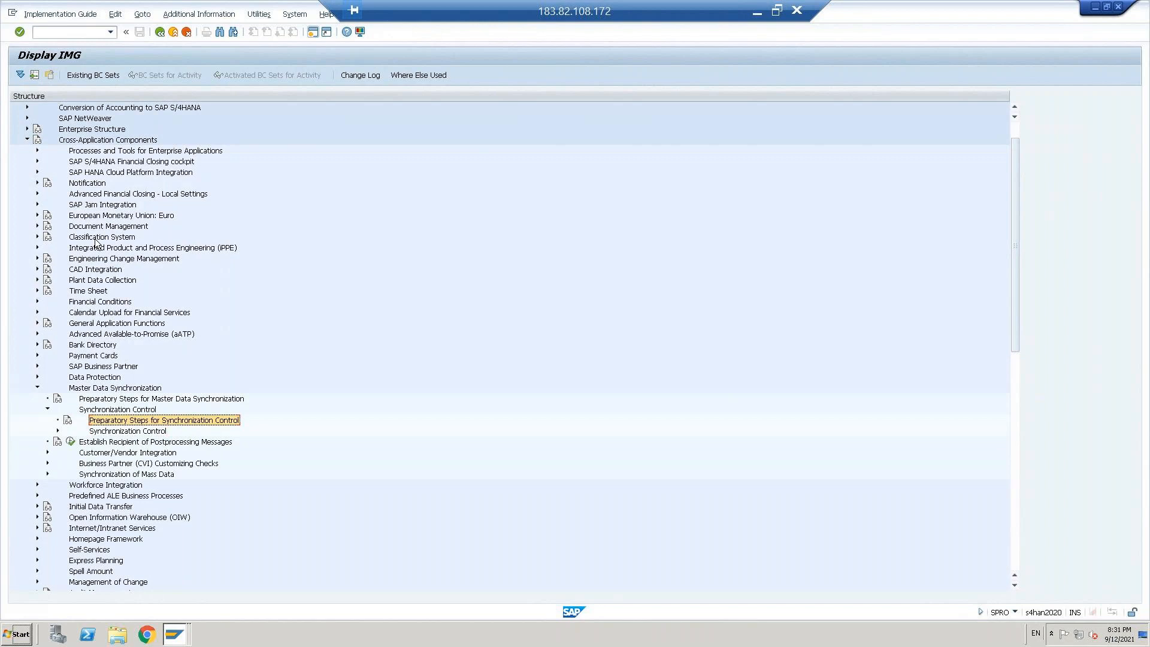
key(Down)
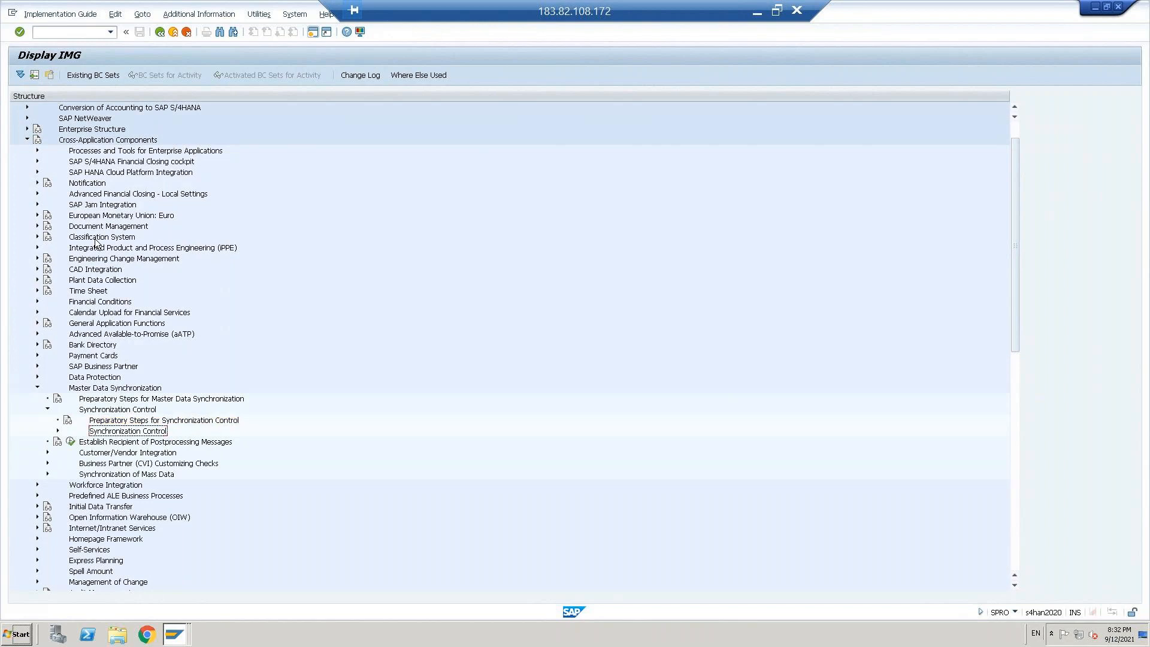
key(Up)
key(Up)
key(Left)
key(Right)
key(Left)
Step: Expand Customer/Vendor Integration under Master Data Synchronization, including its Business Partner Settings node
key(Down)
key(Down)
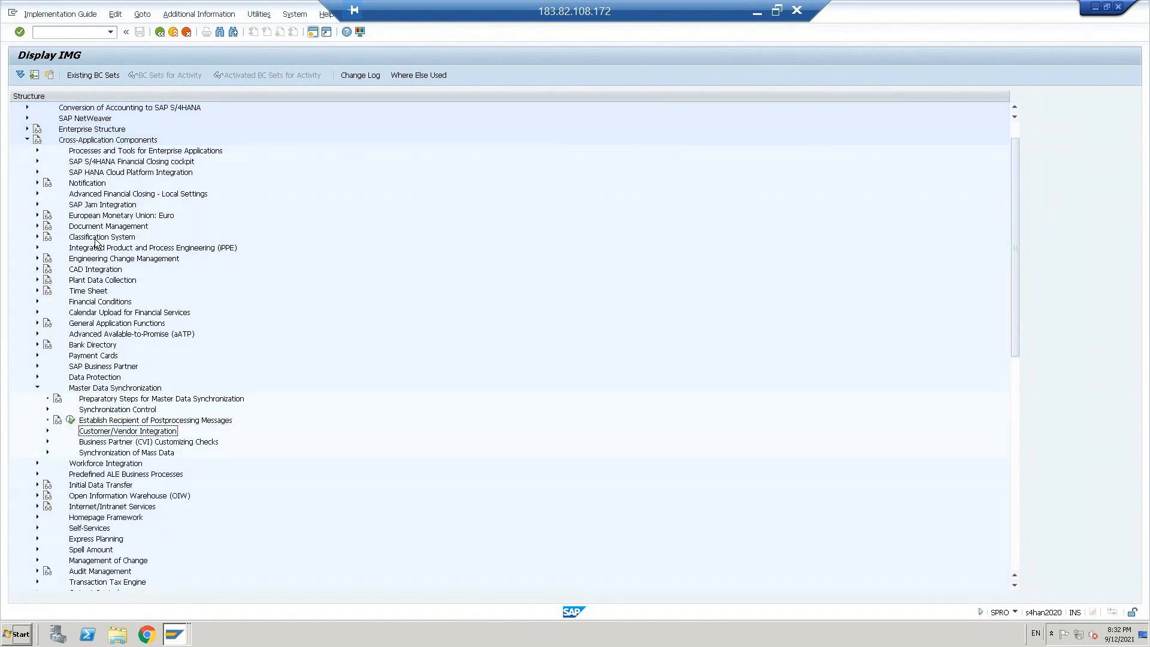
key(Right)
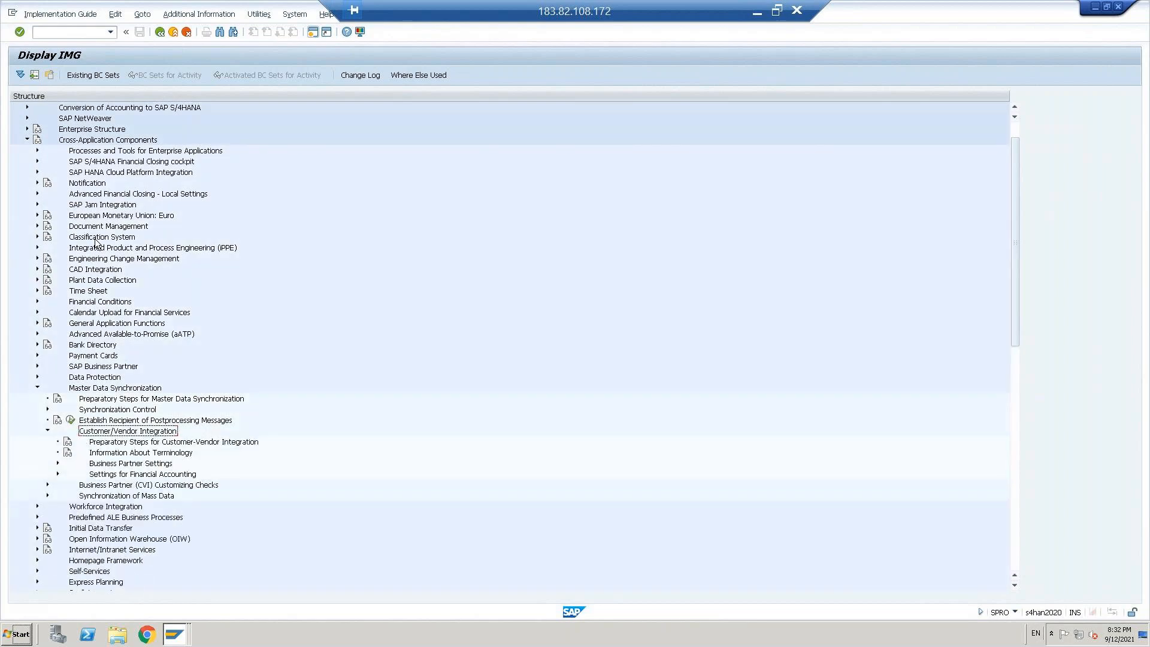
key(Down)
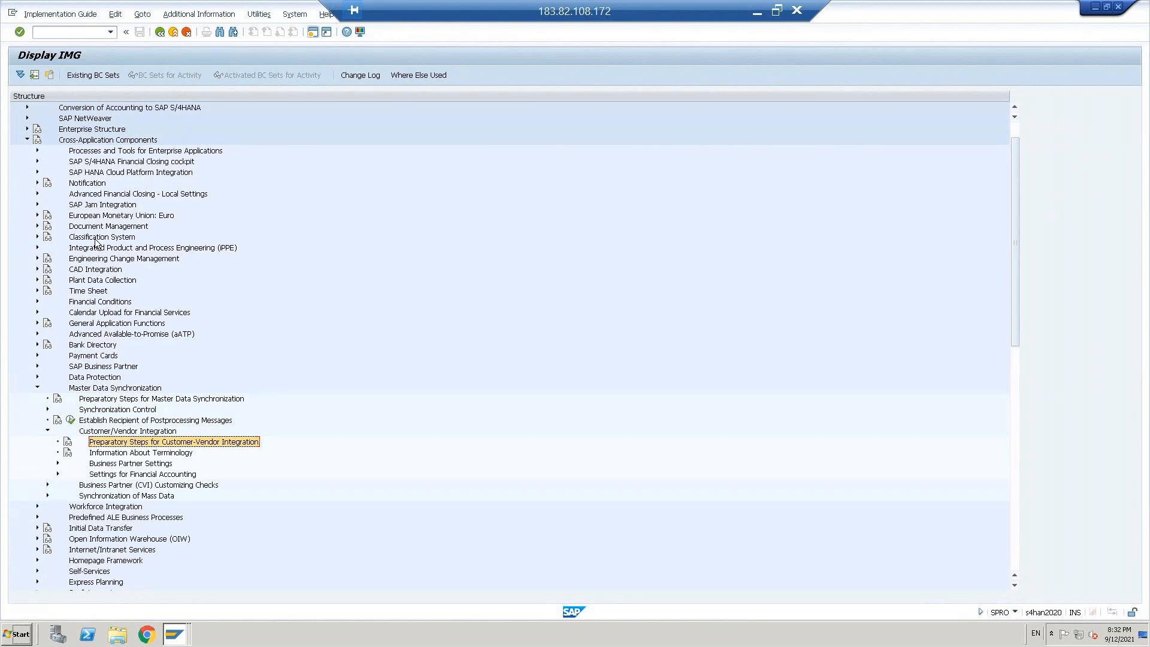
key(Down)
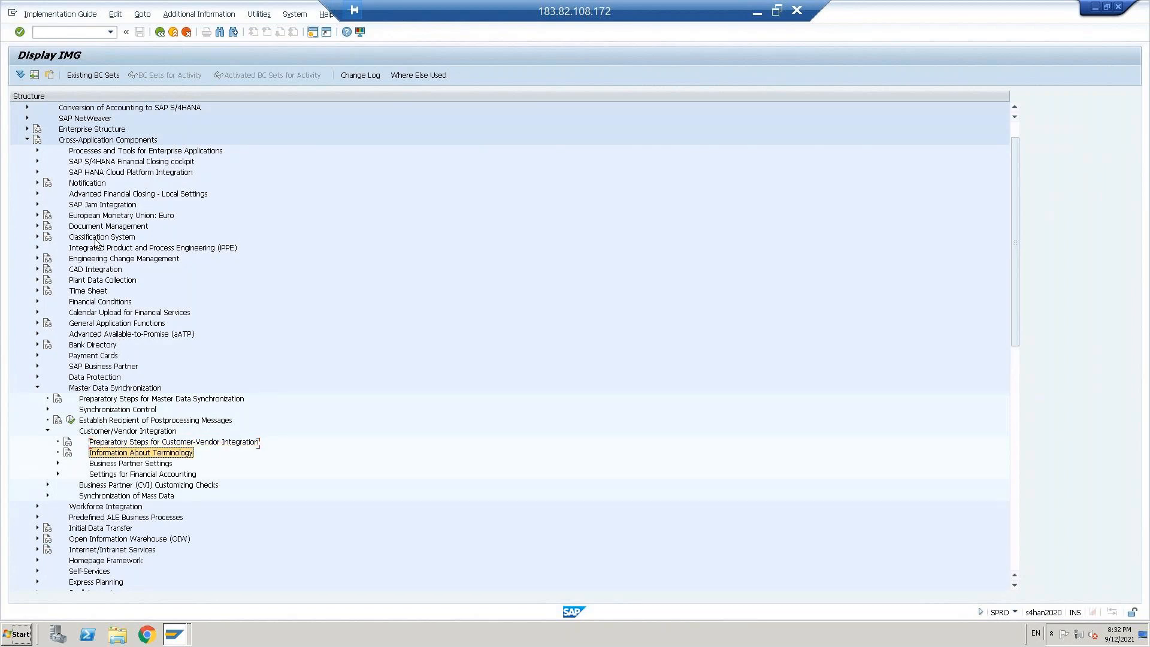
key(Down)
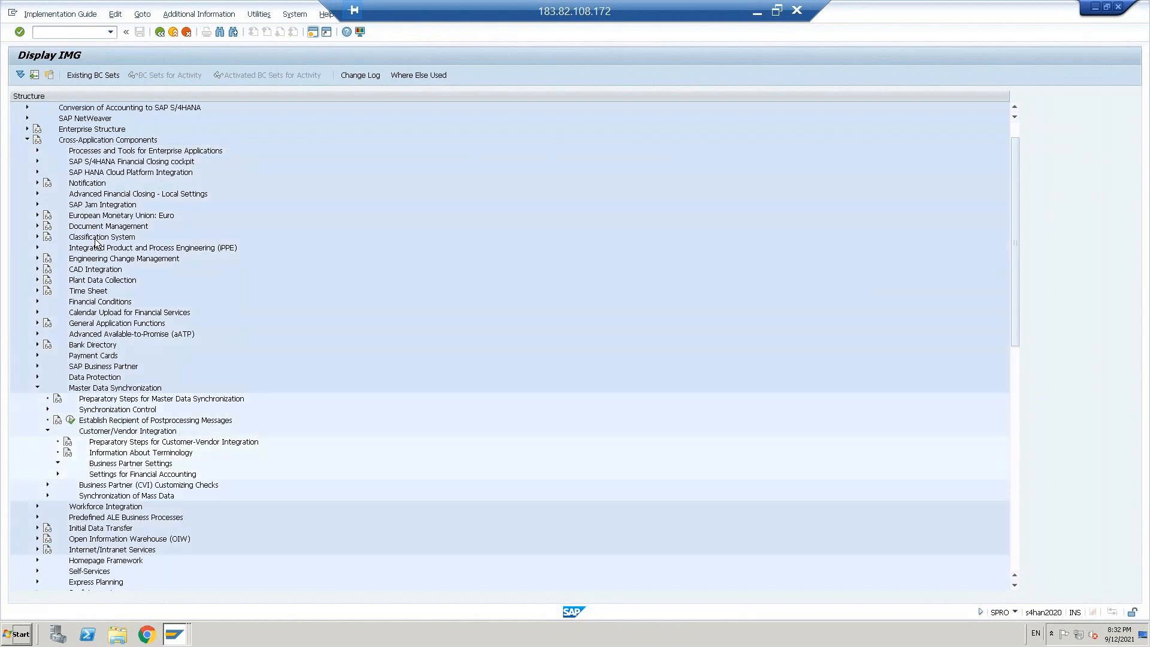
key(Right)
Step: Expand Settings for Vendor Integration down through Field Assignment for Vendor Integration to the Assign Keys activities
key(Down)
key(Down)
key(Right)
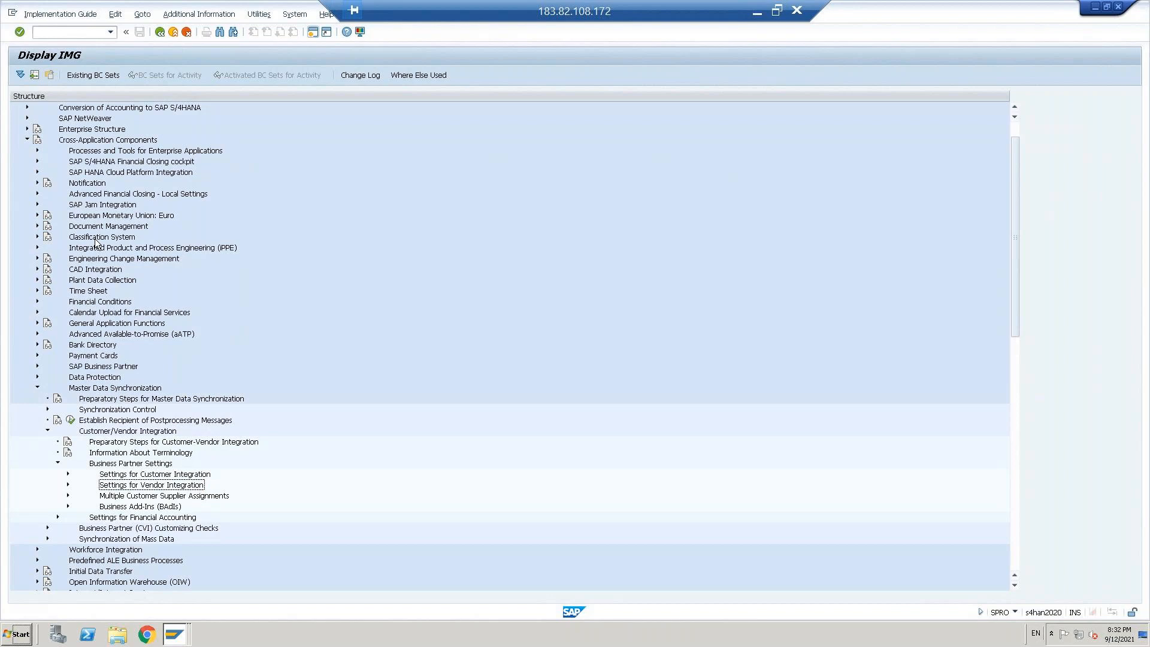
key(Down)
key(Down)
key(Down)
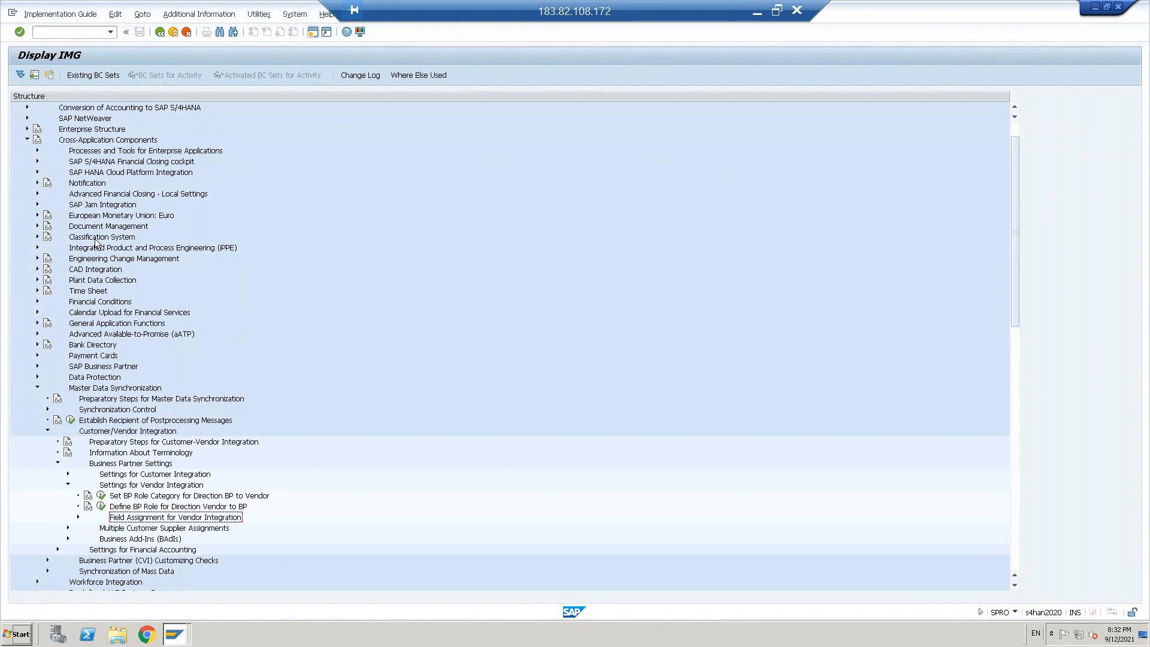
key(Right)
key(Down)
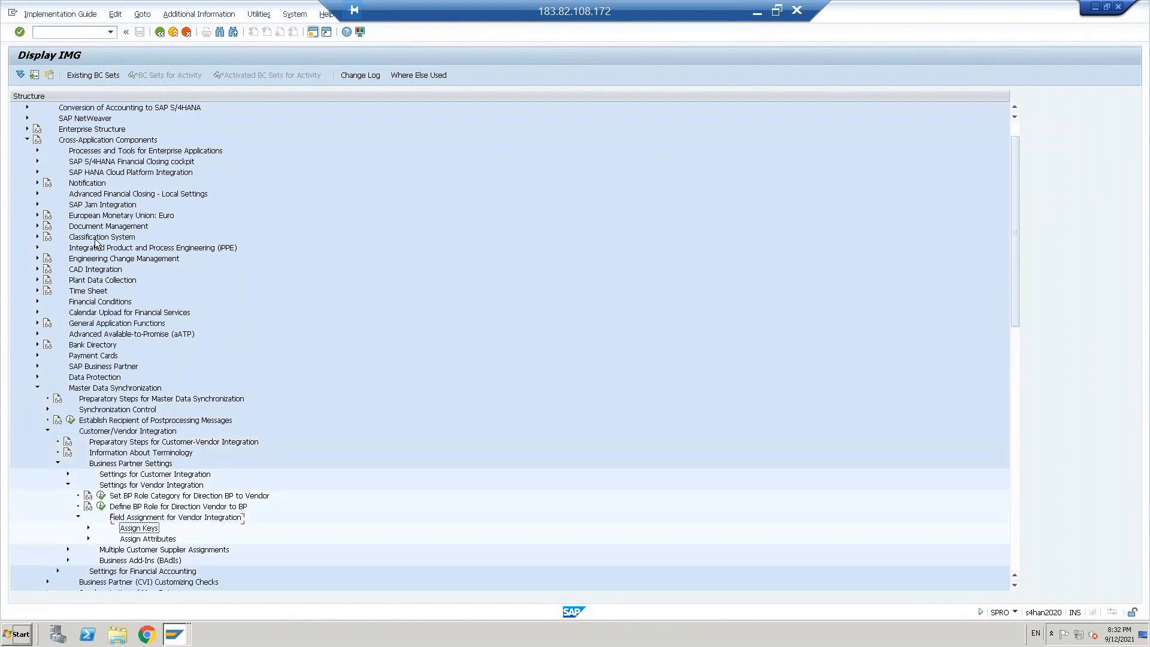
key(Right)
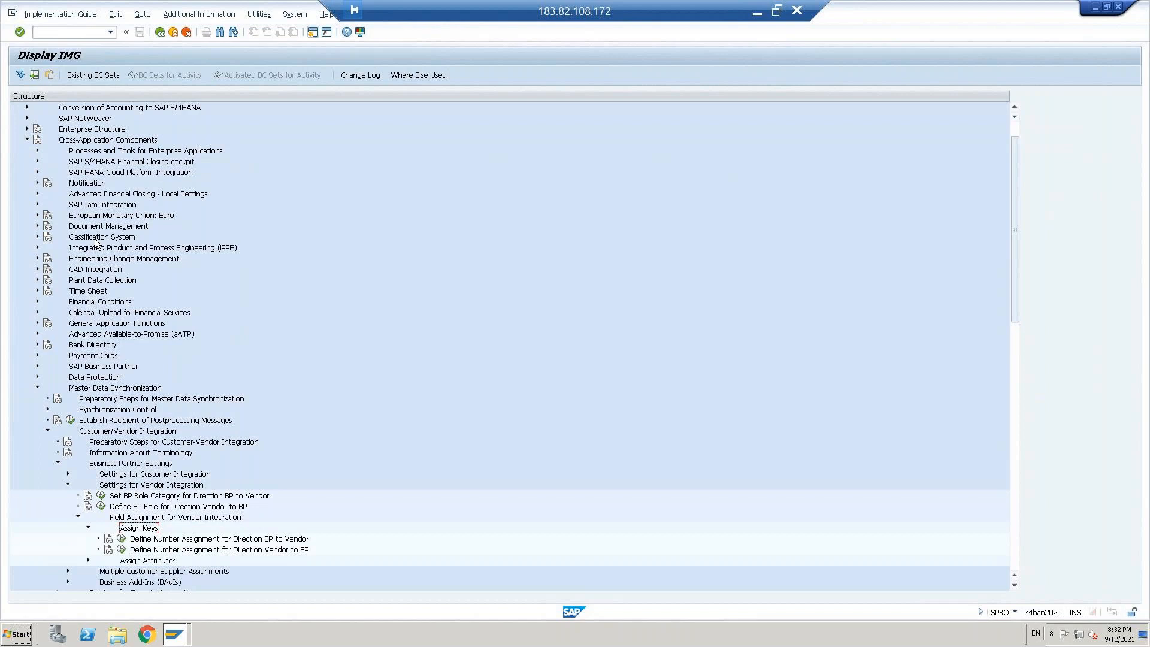
Step: Review the node path from Customer/Vendor Integration through Business Partner Settings and Settings for Vendor Integration to Field Assignment for Vendor Integration
key(Down)
key(Down)
key(Down)
key(Down)
key(Down)
key(Down)
key(Down)
key(Up)
key(Up)
key(Up)
key(Up)
key(Up)
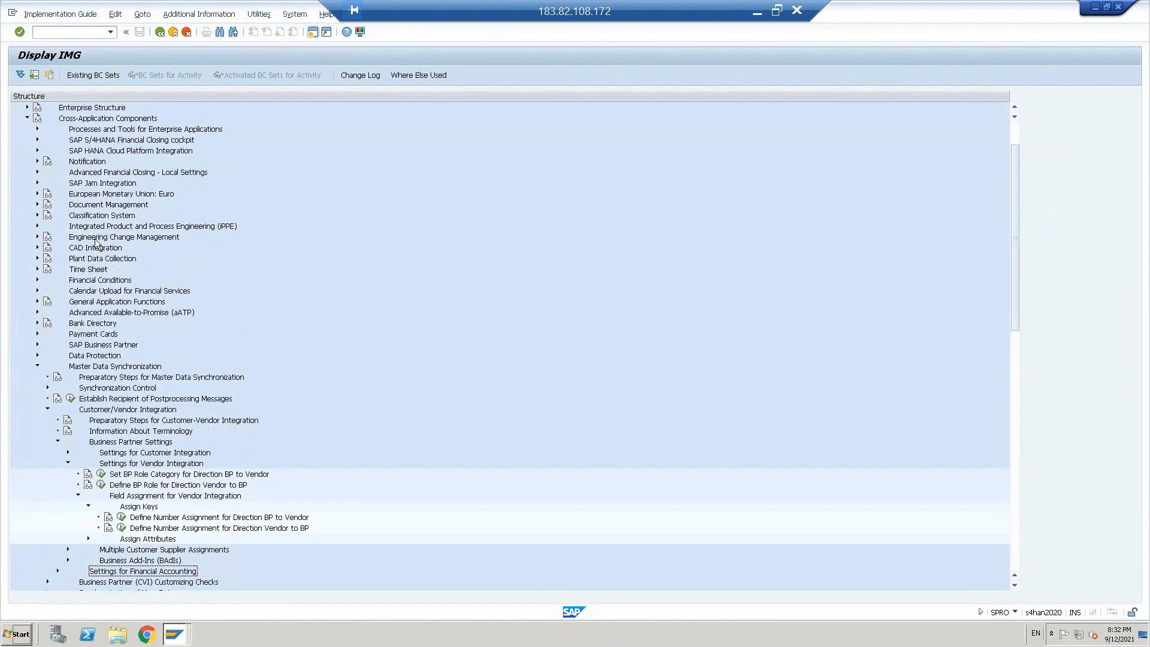
key(Up)
key(Up)
key(Up)
key(Up)
key(Up)
key(Up)
key(Up)
key(Up)
key(Up)
key(Up)
key(Up)
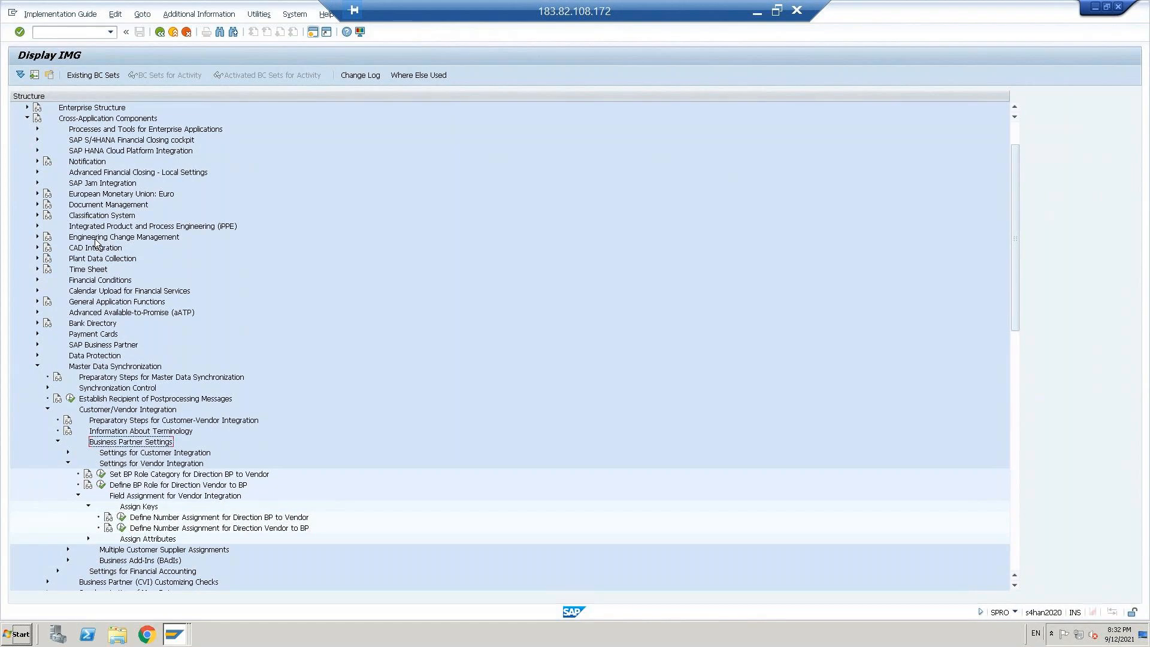
key(Up)
key(Up)
key(Up)
key(Down)
key(Down)
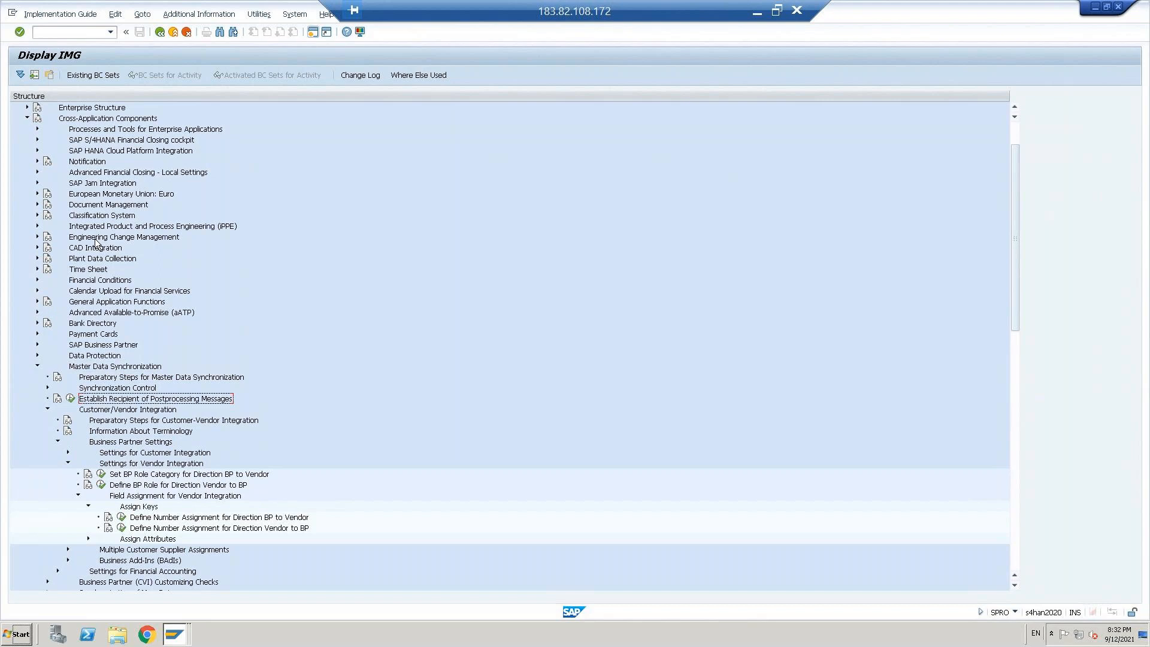
key(Down)
key(Down)
key(Up)
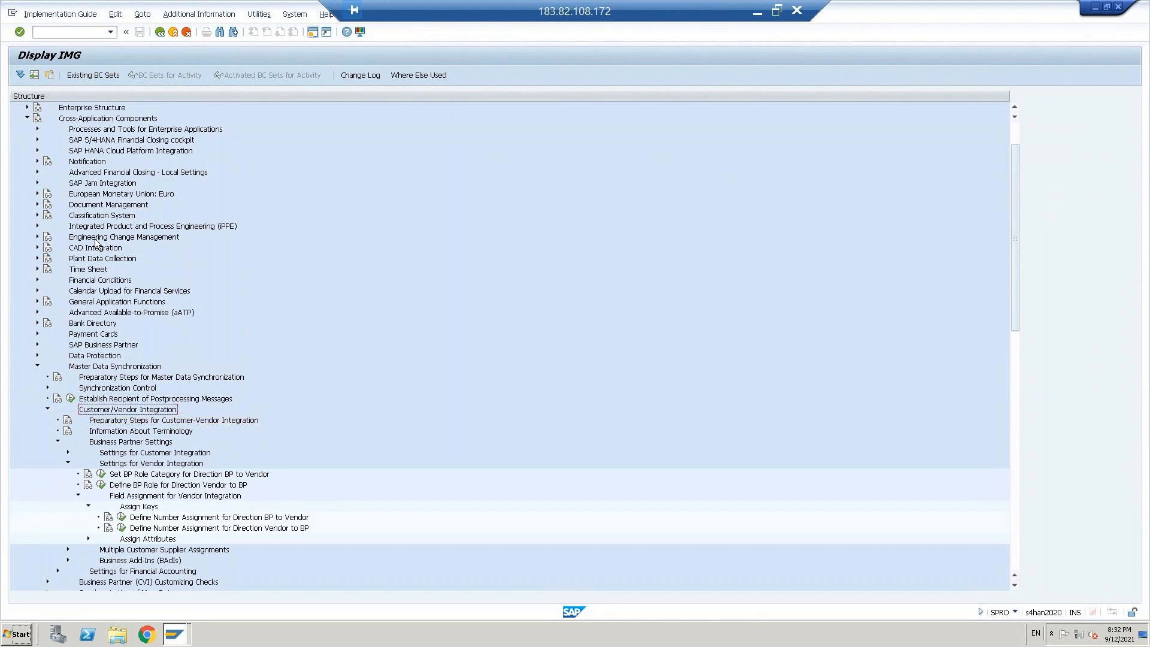
key(Down)
key(Down)
key(Down)
key(Down)
key(Down)
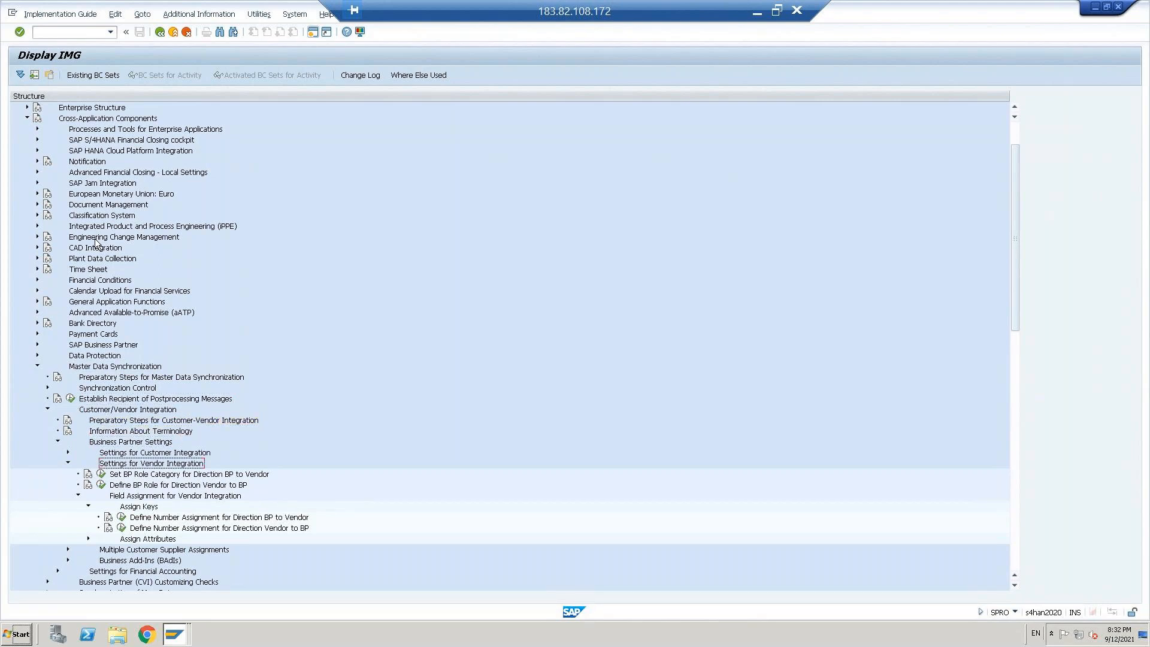
key(Down)
key(Down)
key(Down)
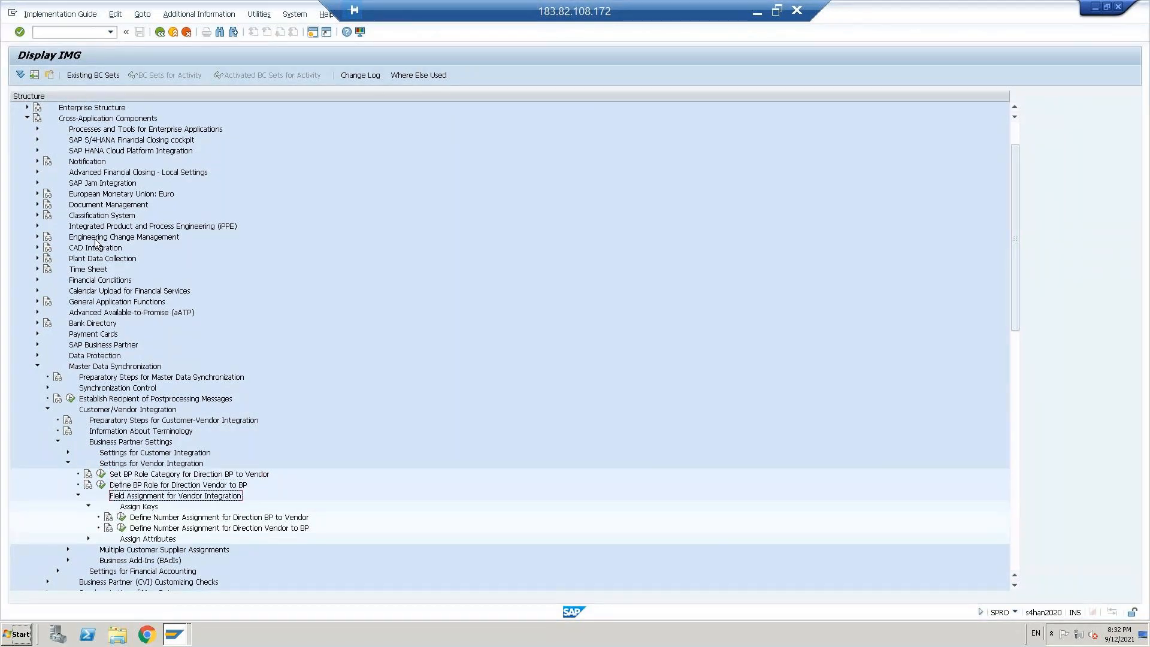
Step: Open the activity Define Number Assignment for Direction BP to Vendor under Assign Keys and start new entries
key(Down)
key(Down)
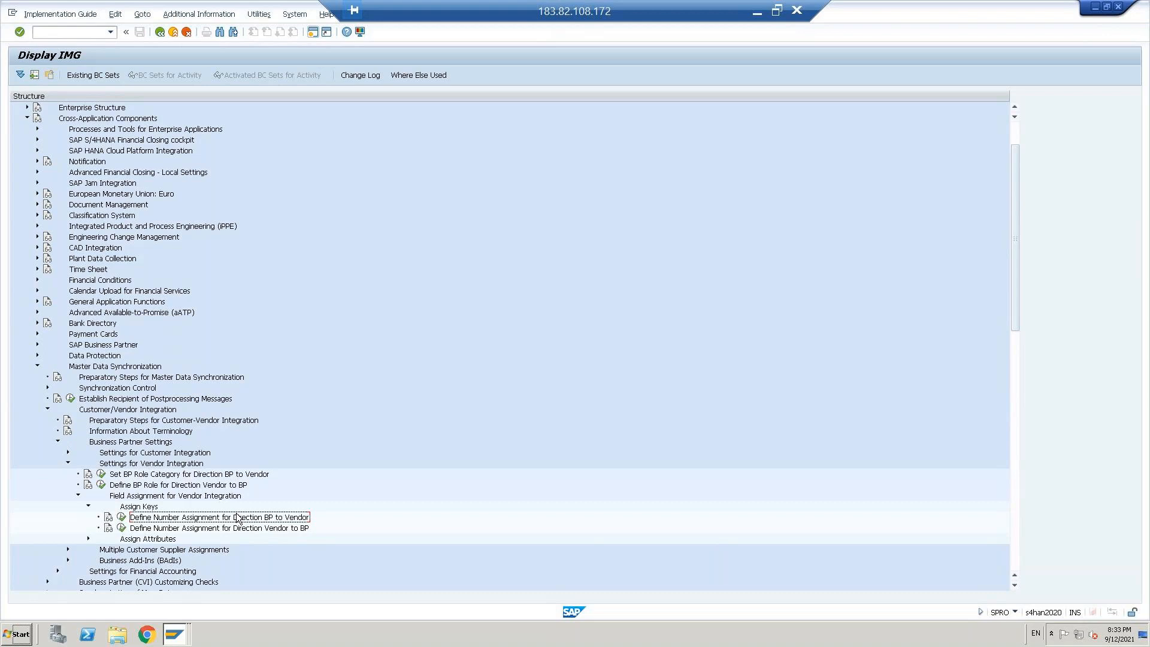
click(122, 519)
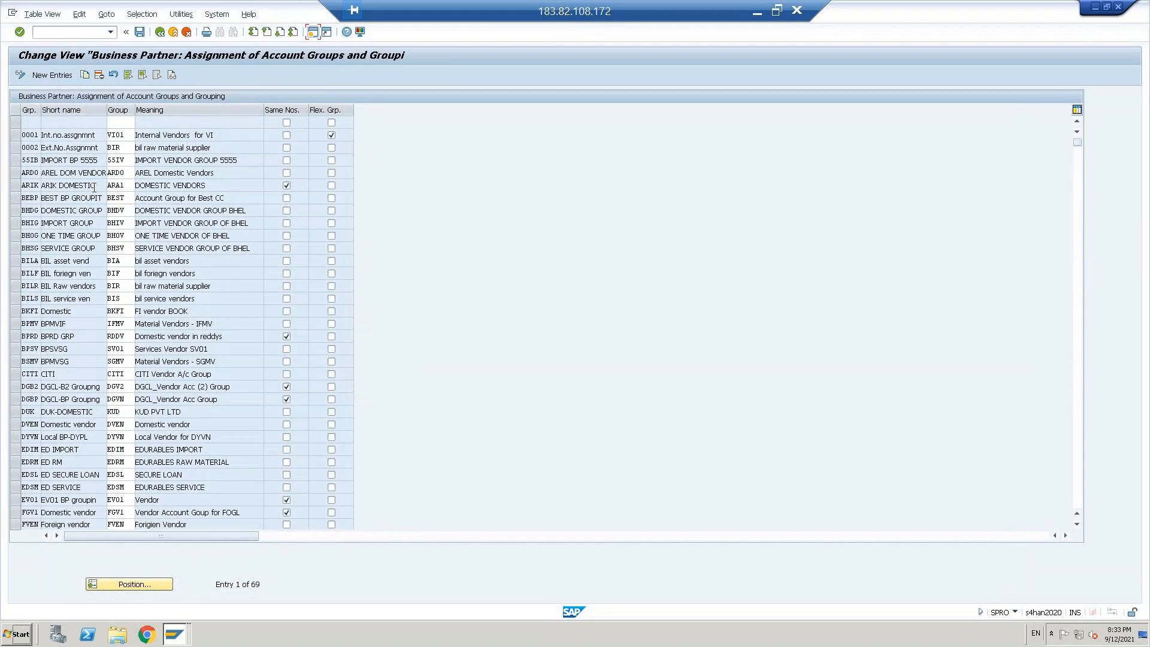
click(45, 74)
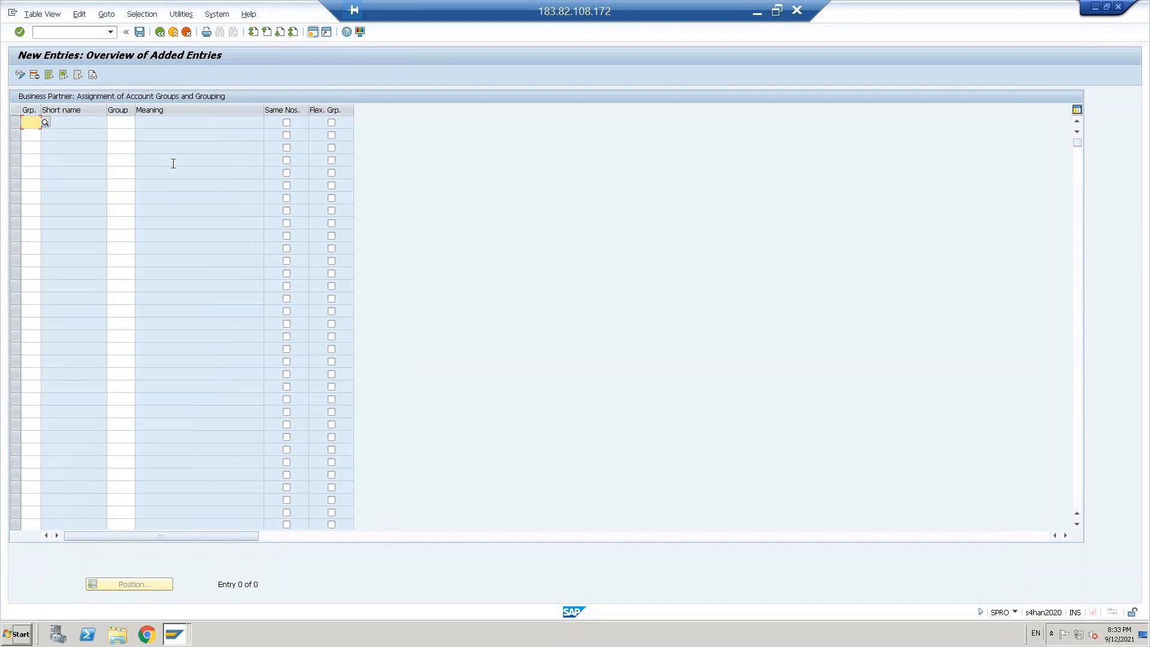
Step: Assign the business partner grouping VEDO to the vendor account group VEDO in the first new entry
text(ve)
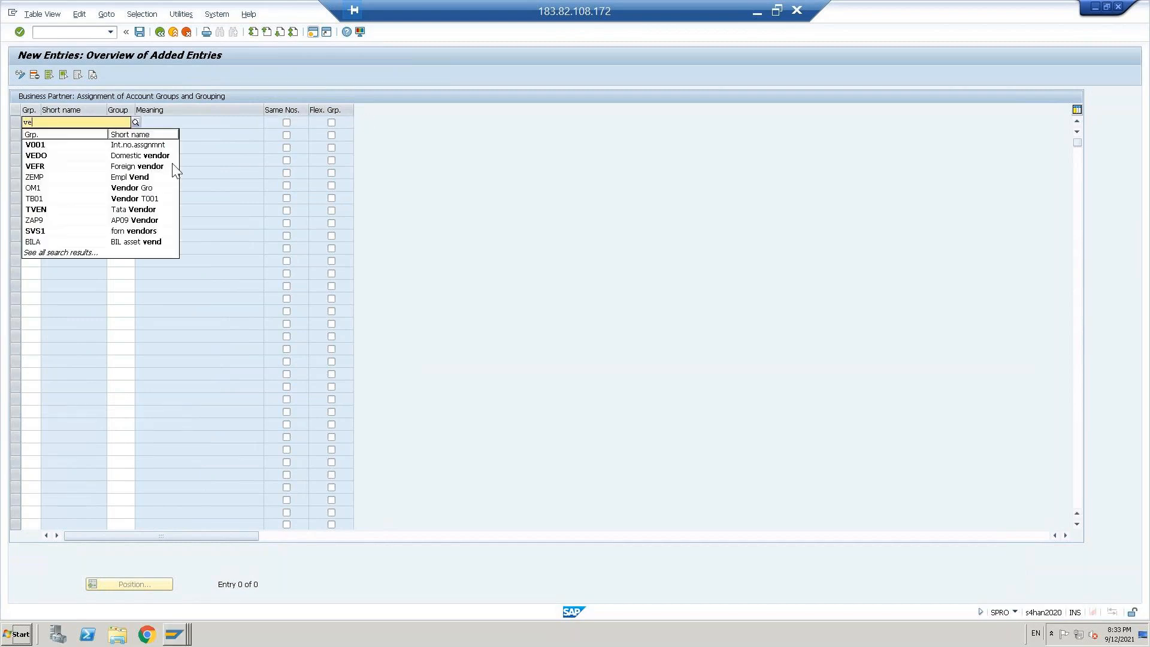
text(do)
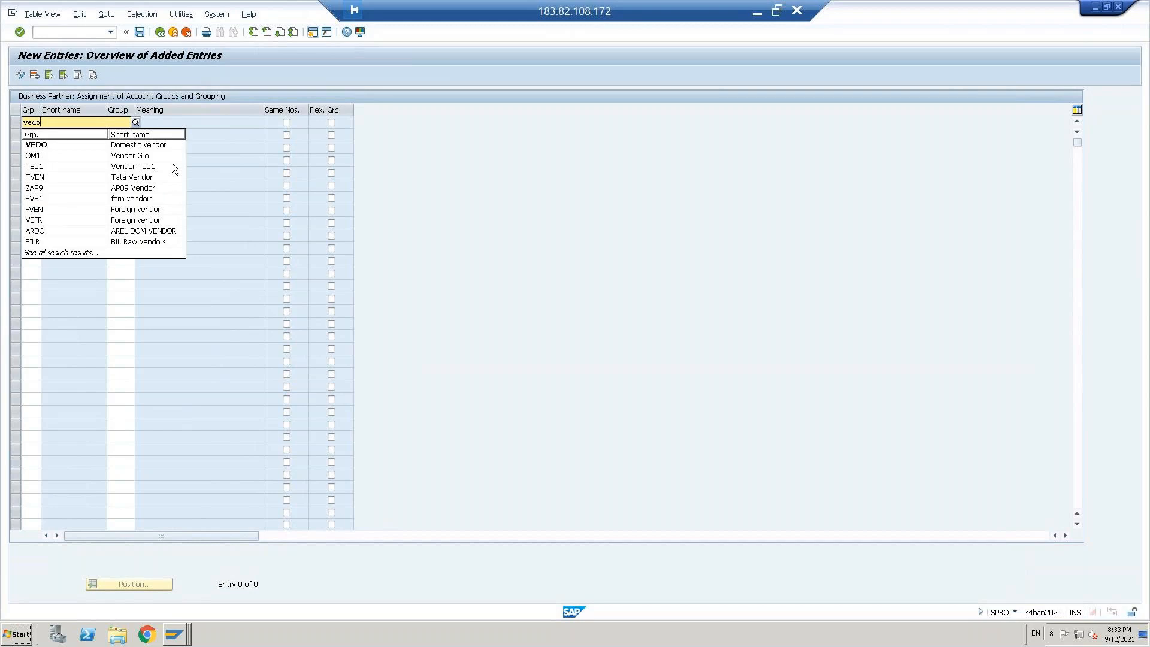
key(Down)
key(Return)
key(Tab)
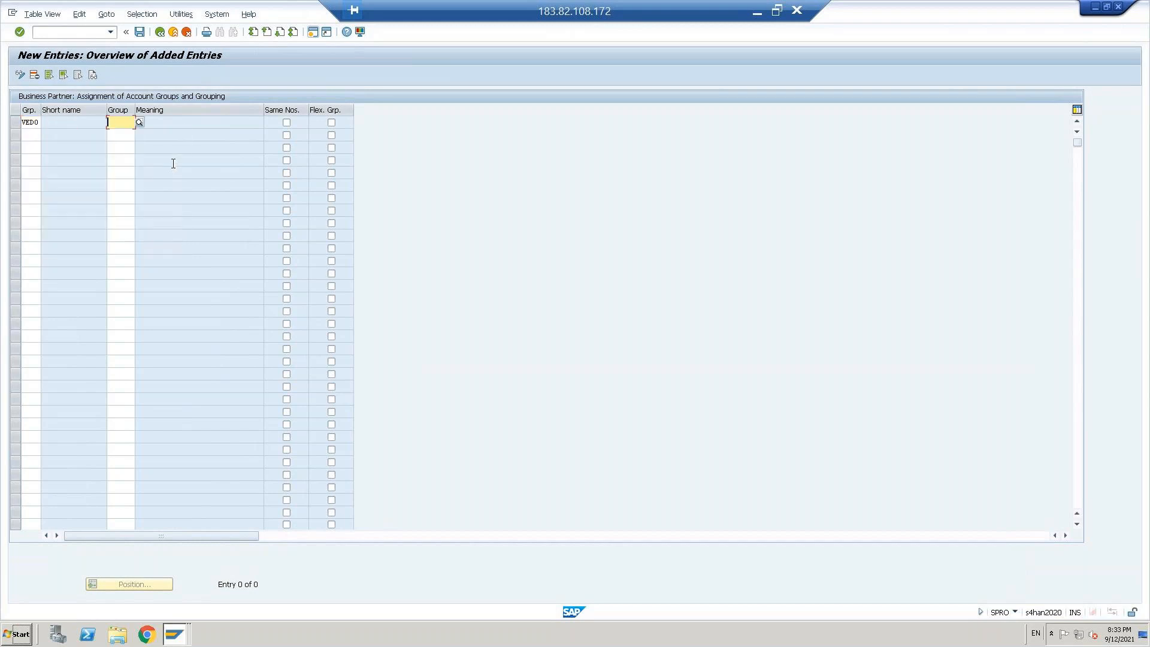
text(ve)
key(Down)
key(Return)
key(Return)
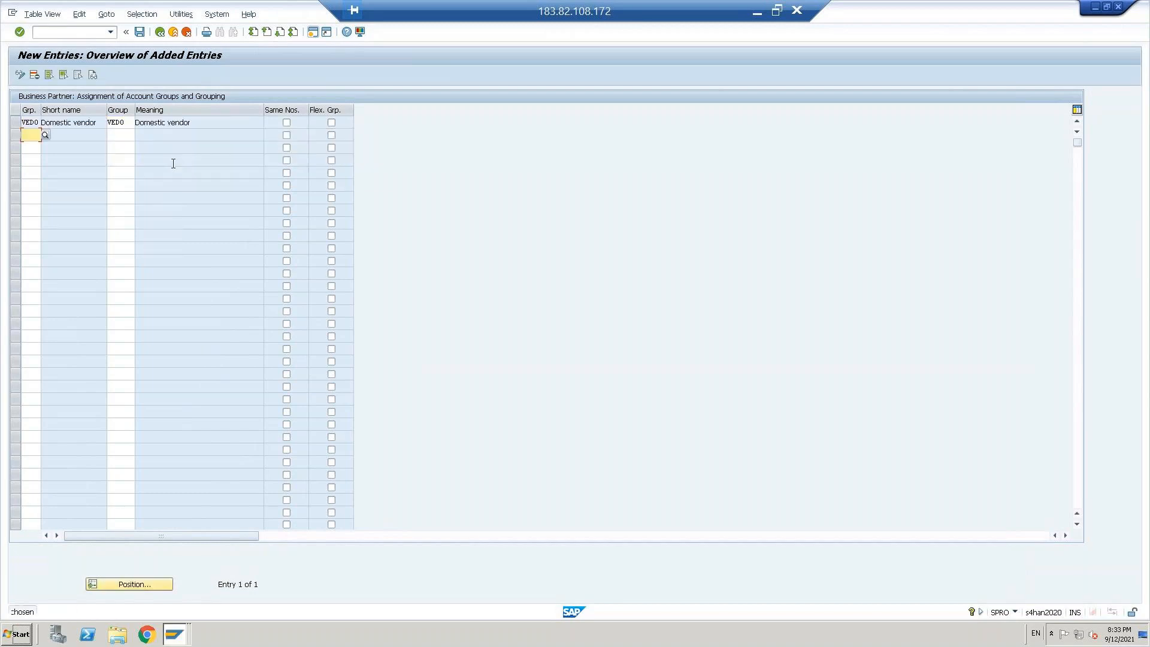
Step: Assign the business partner grouping VEFR to vendor account group VEFR and save the entries in the proposed customizing request
text(ve)
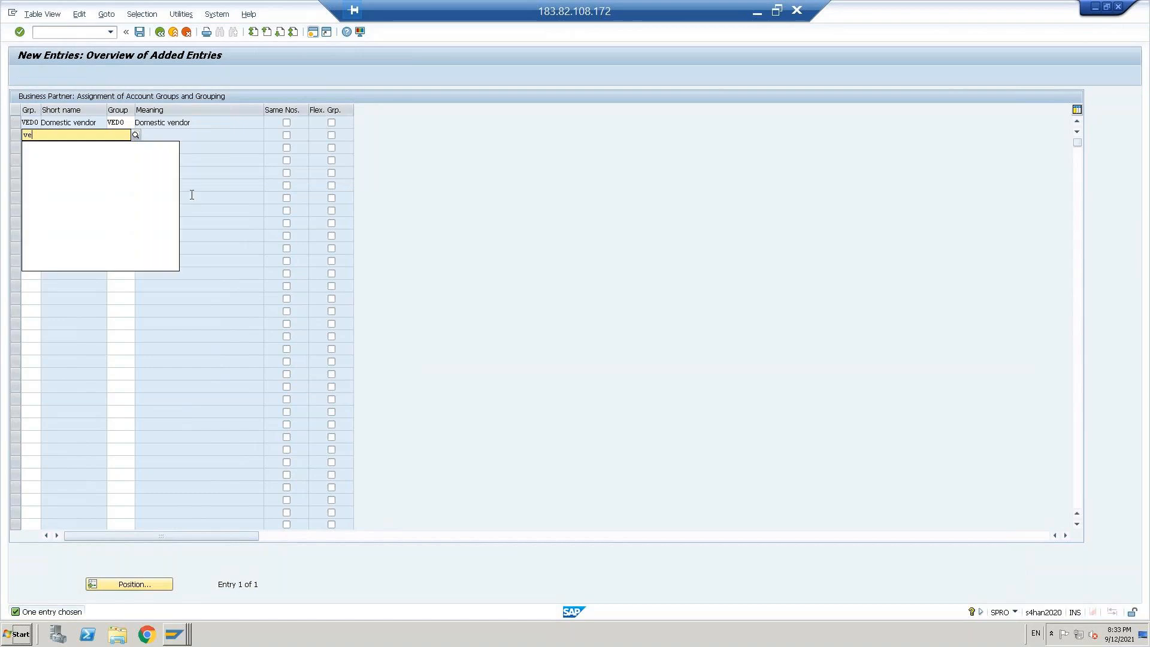
text(fr)
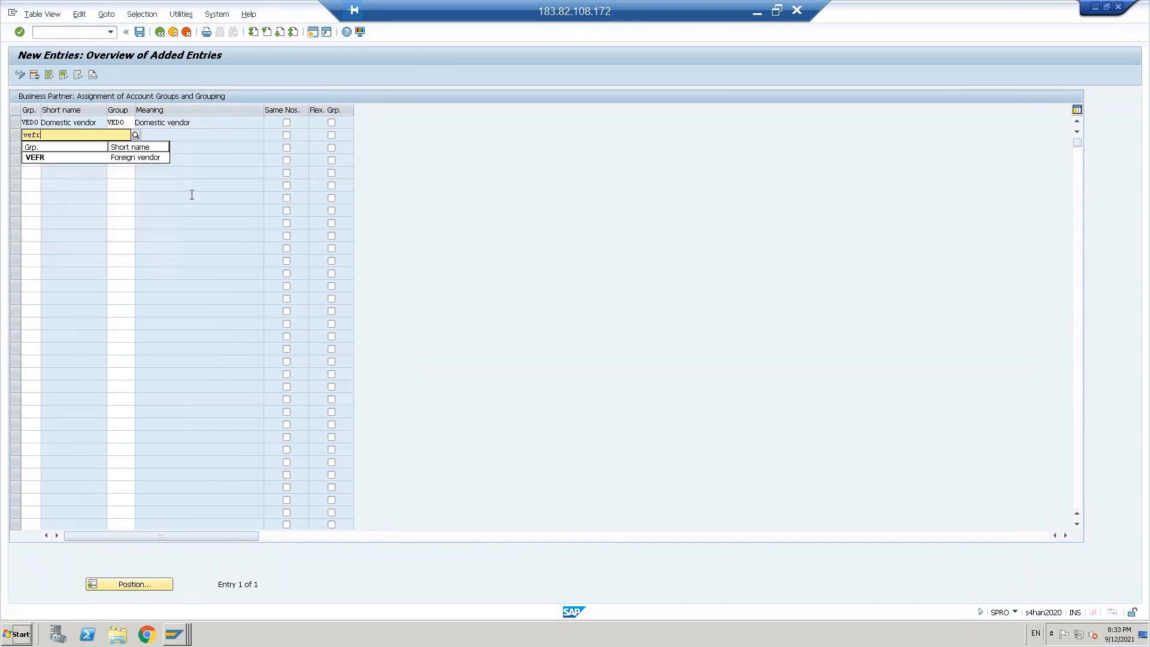
key(Tab)
text(vefr)
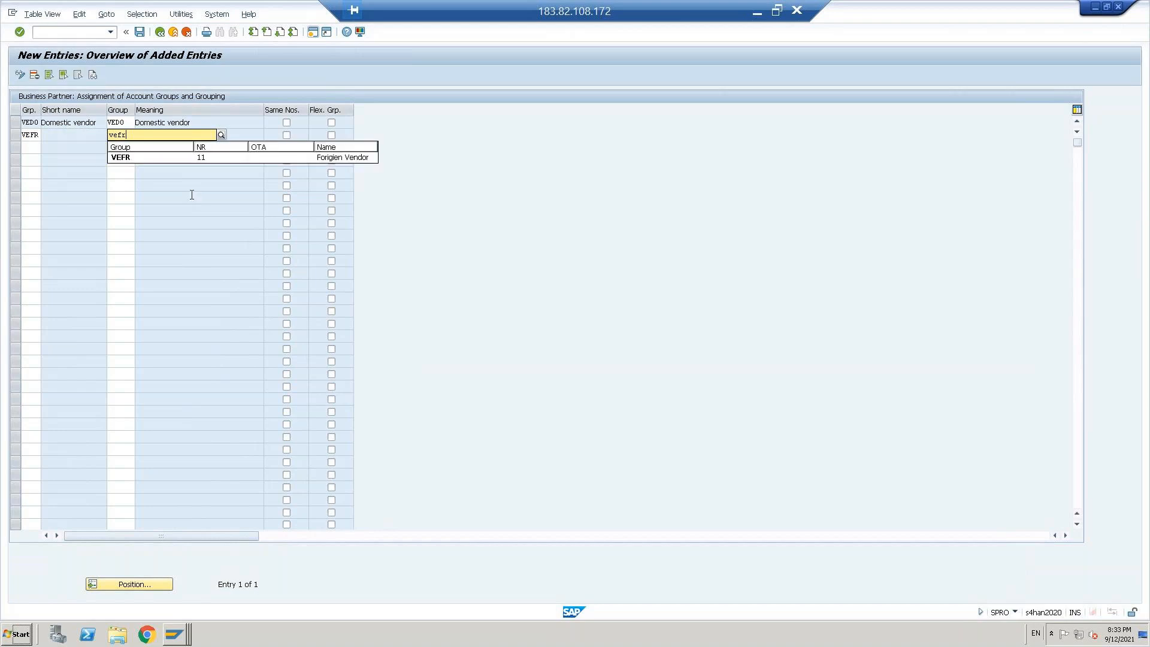
key(Return)
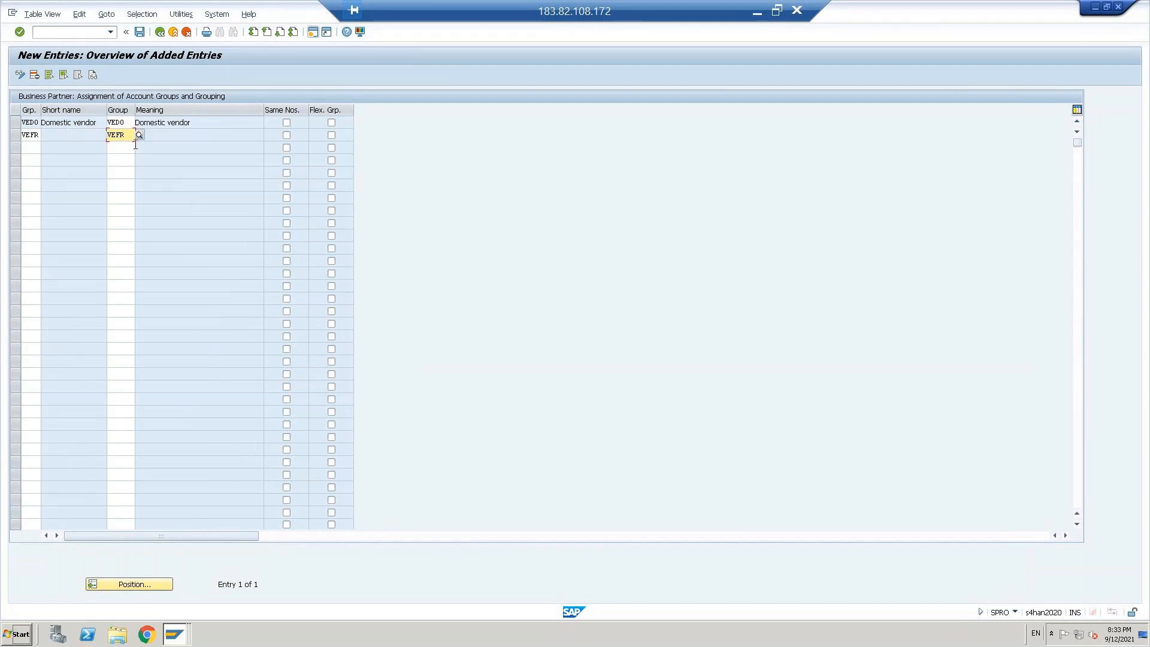
key(Return)
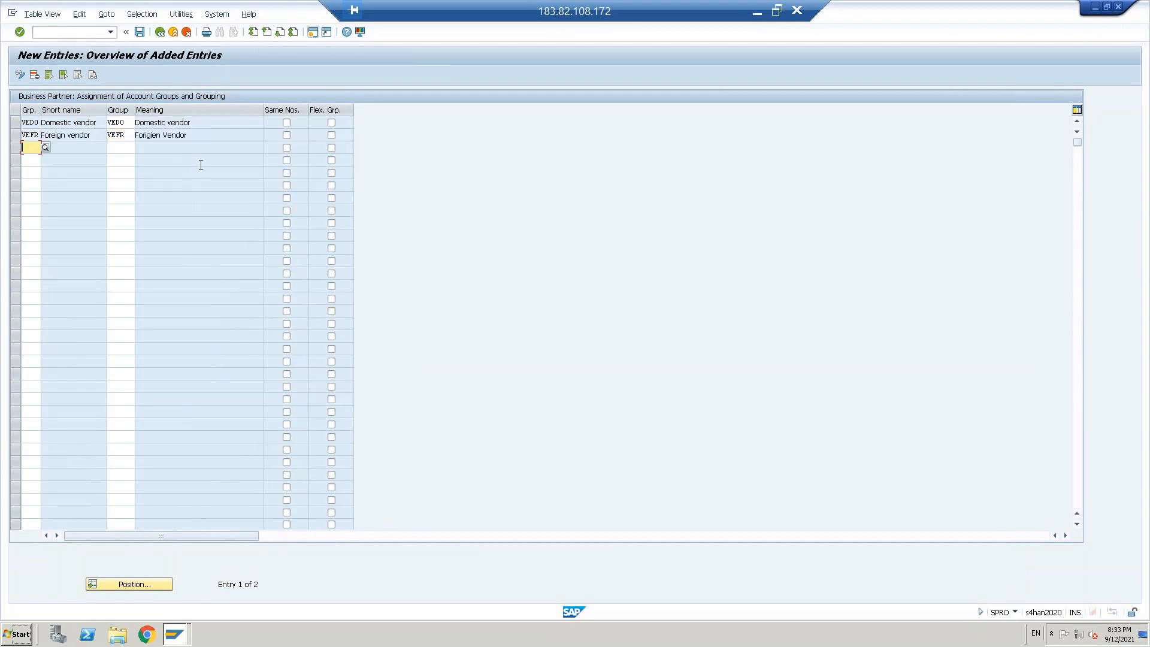
key(ctrl+s)
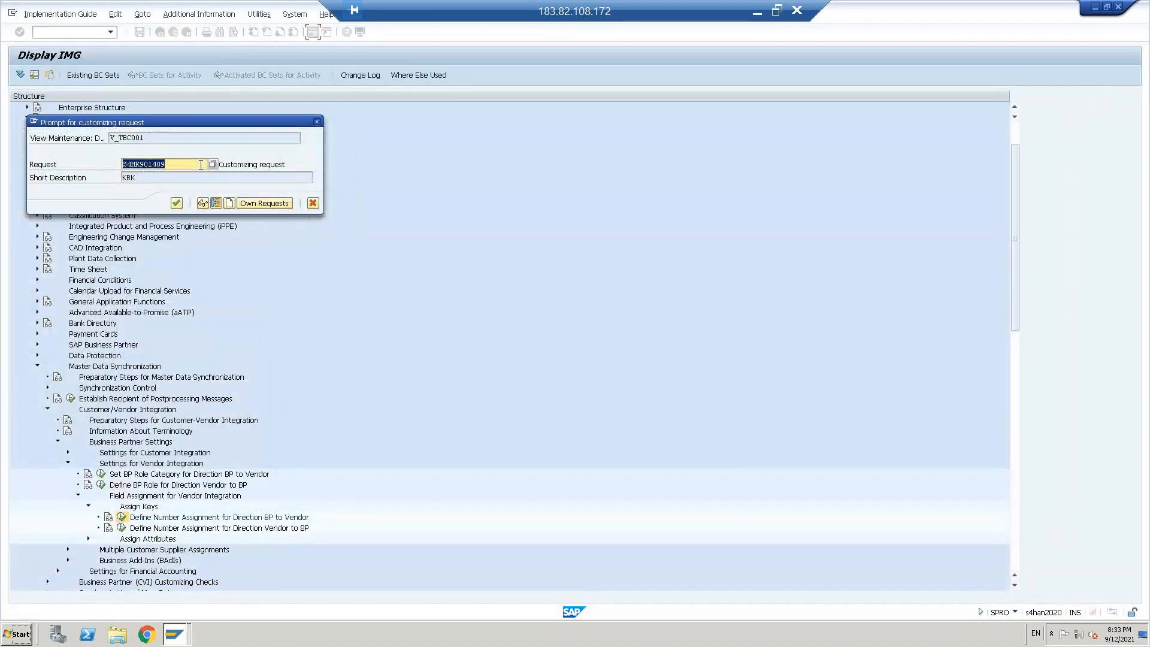
click(176, 203)
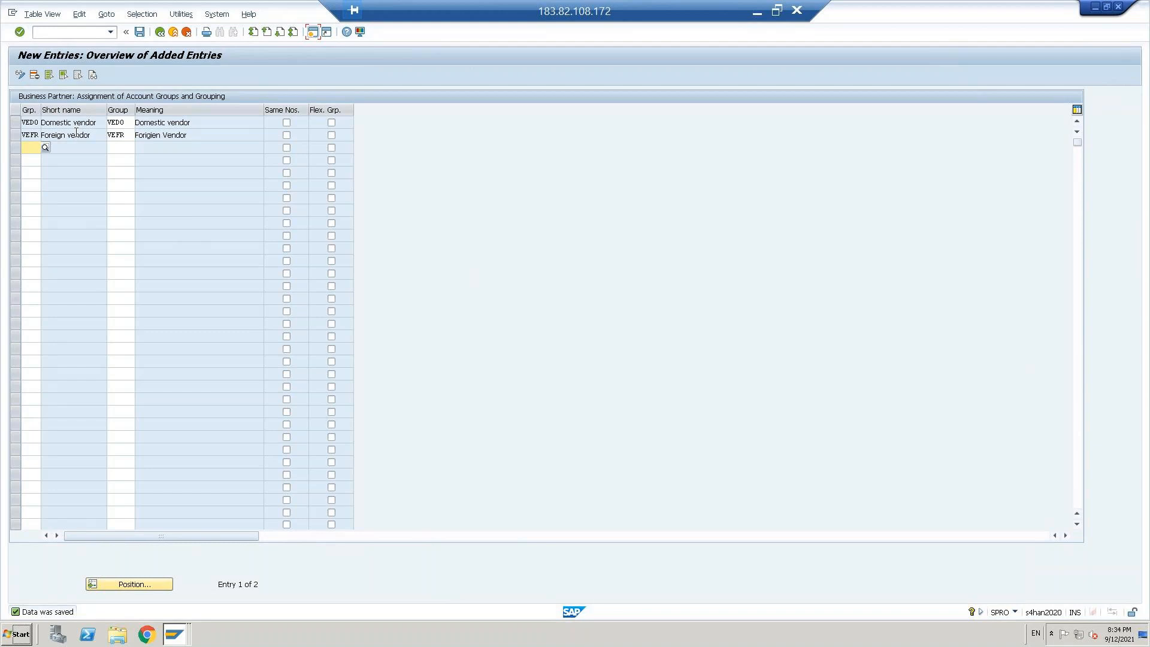
Step: Leave the BP-to-vendor assignment, open Define Number Assignment for Direction Vendor to BP and start new entries
click(161, 32)
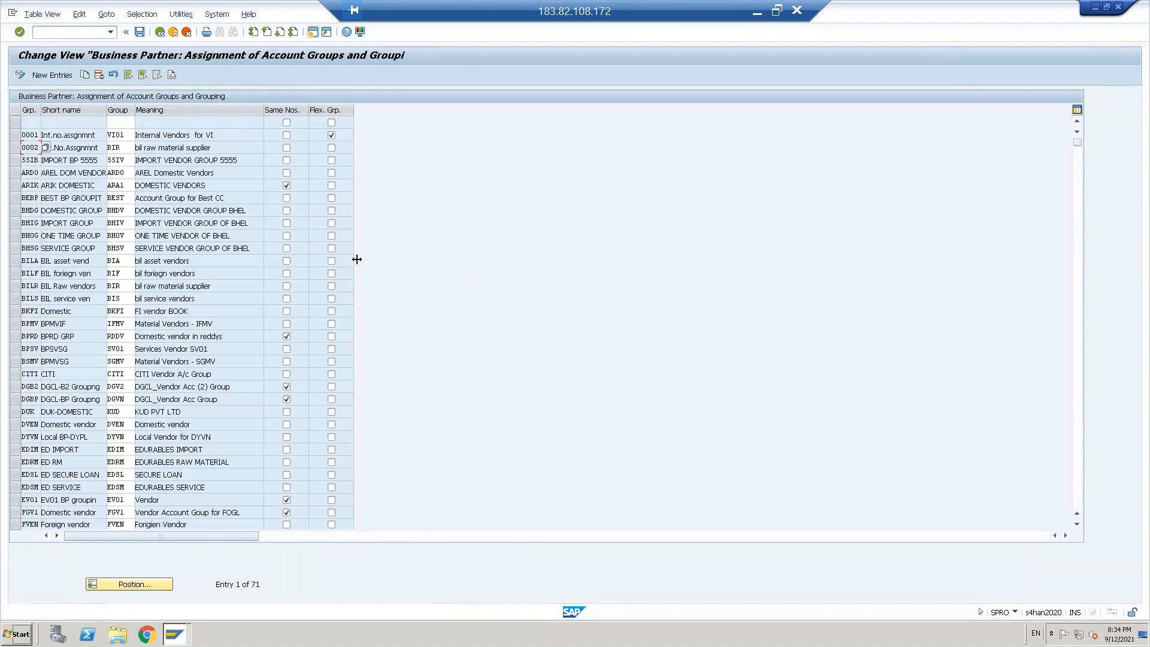
click(160, 31)
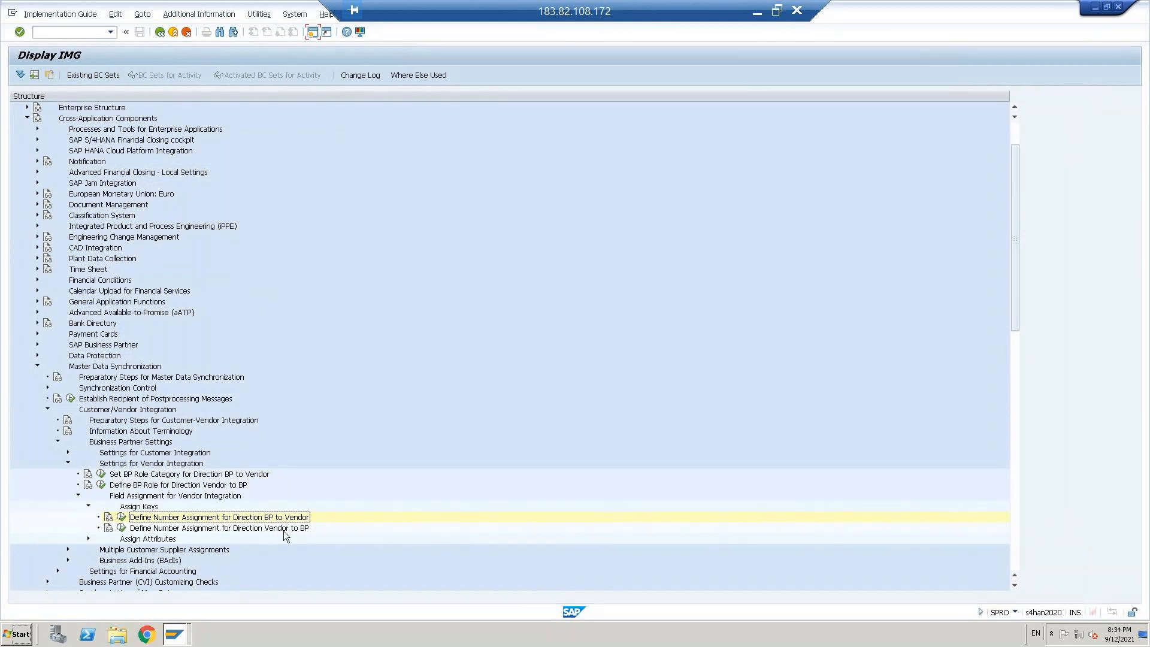
click(122, 528)
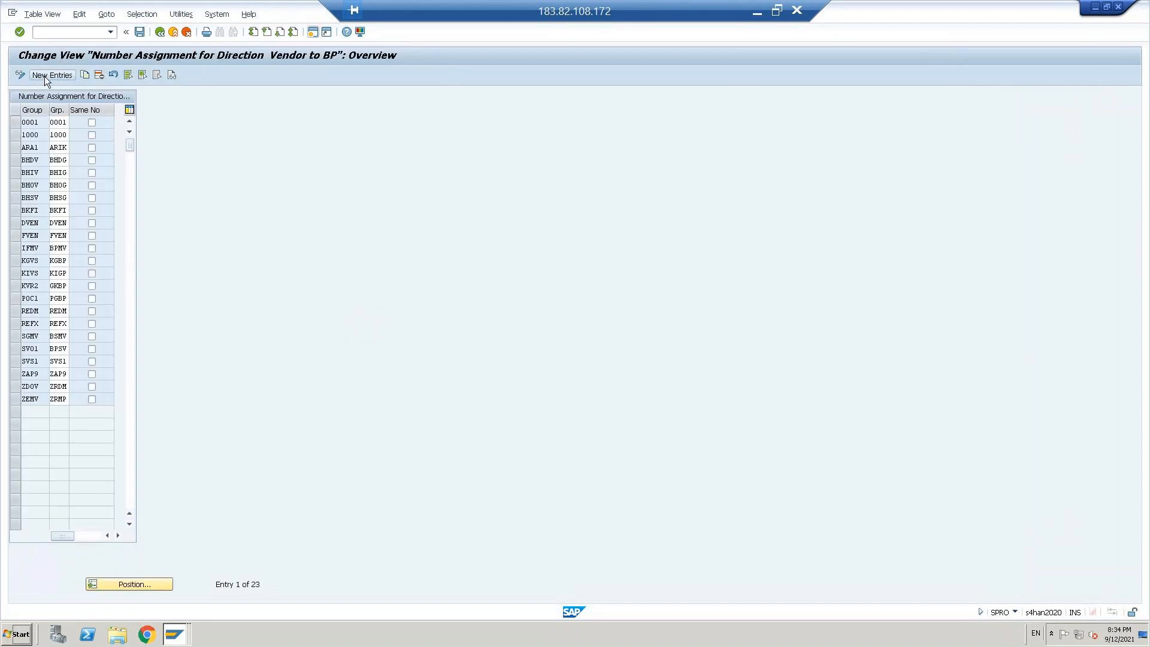
click(48, 74)
Step: Assign the vendor account group VEDO to the business partner grouping VEDO in the first new entry
text(ved)
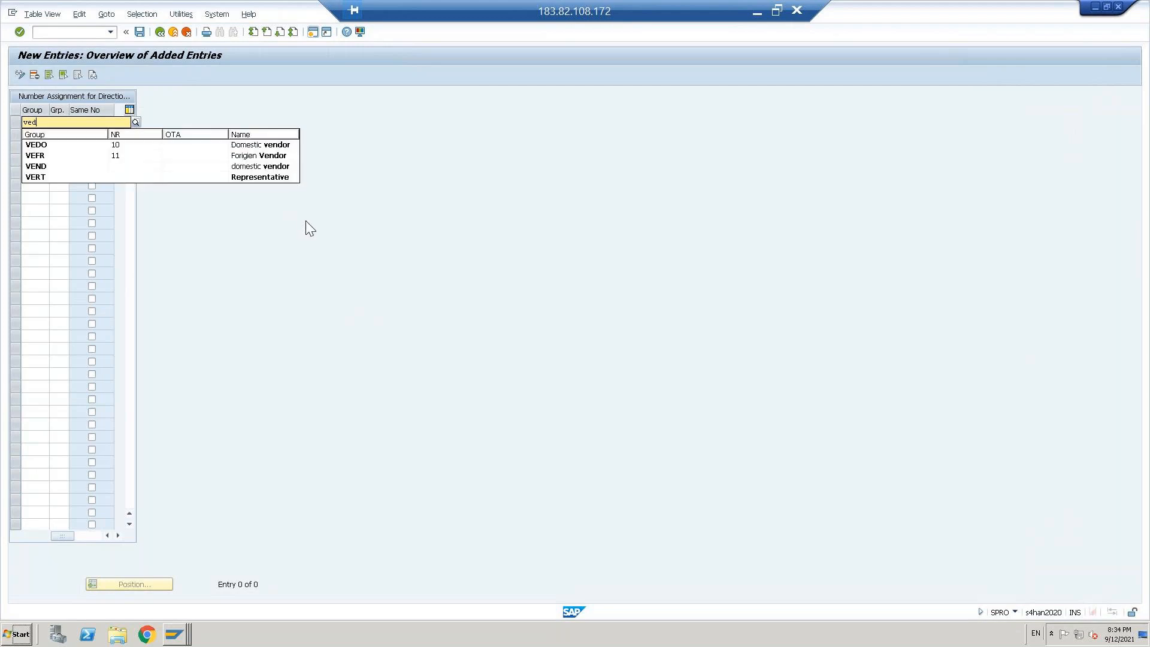
text(om)
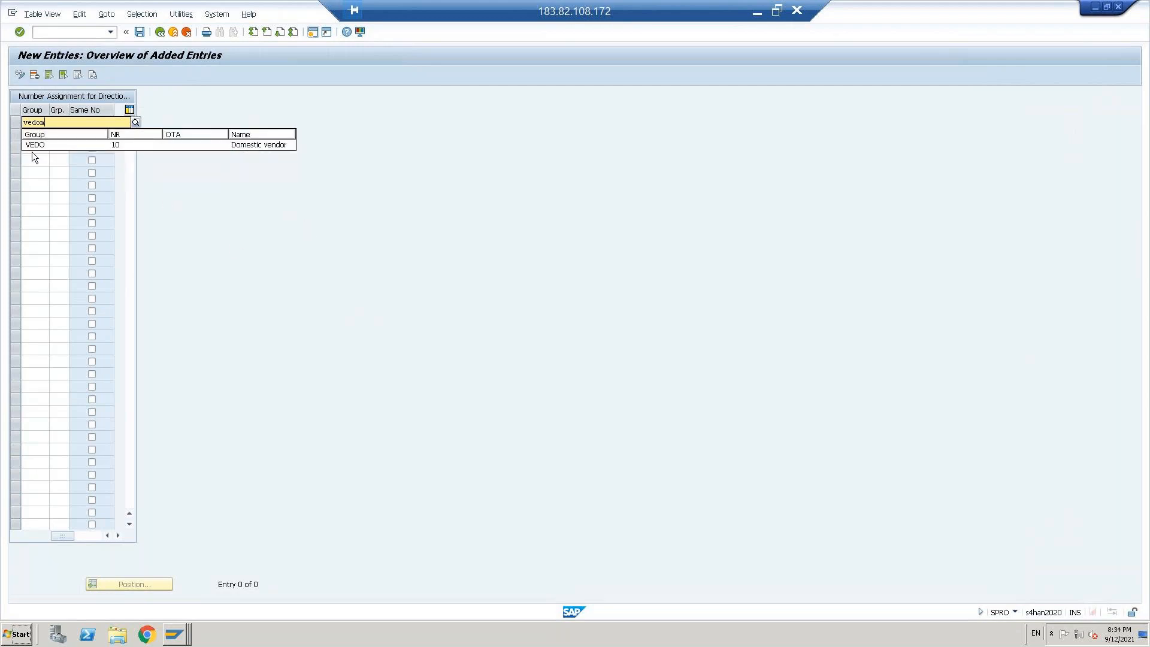
click(33, 144)
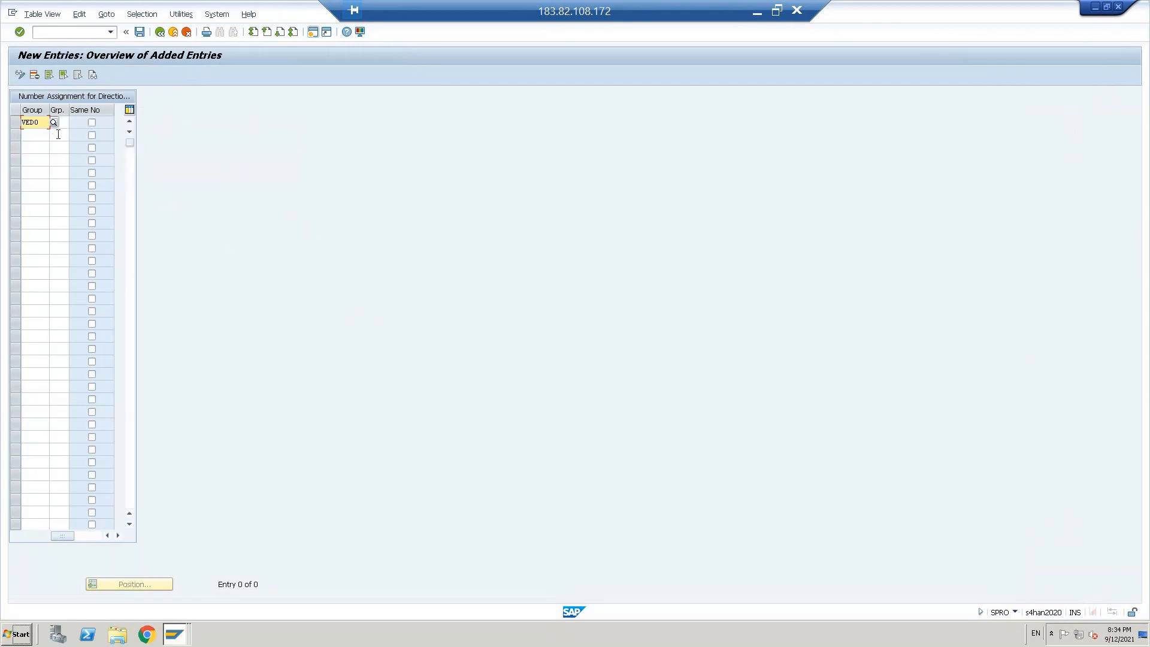
key(Tab)
text(vedo)
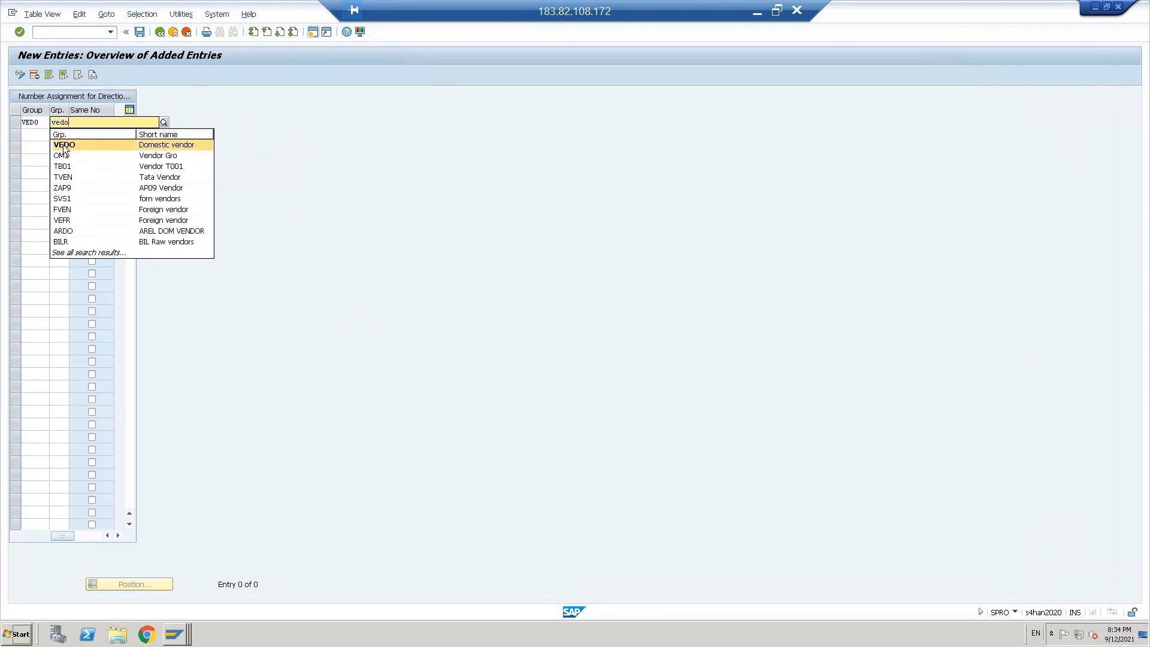
click(64, 145)
key(Return)
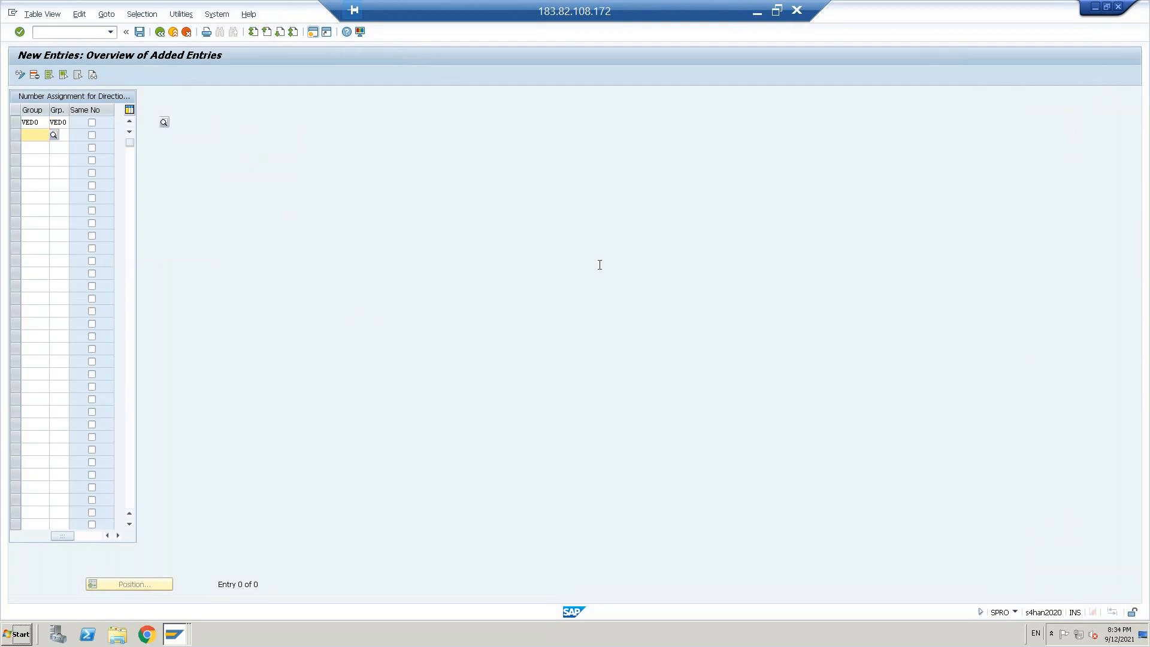
Step: Assign the vendor account group VEFR to business partner grouping VEFR in the second new entry and try to save
text(vefr)
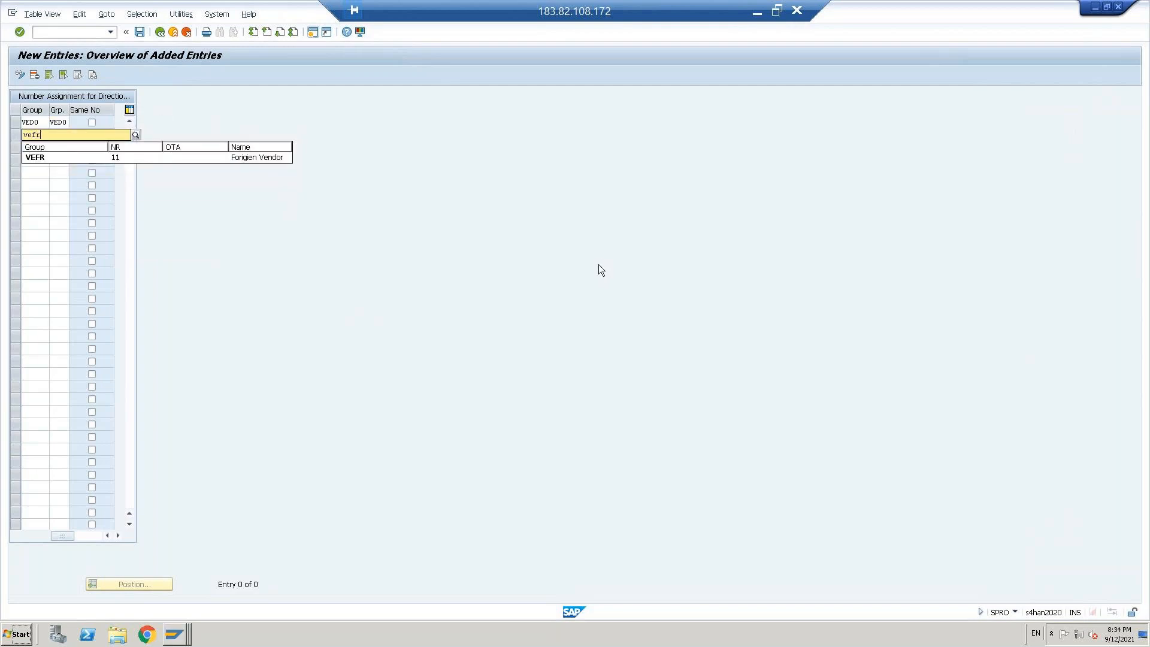
key(Tab)
text(v)
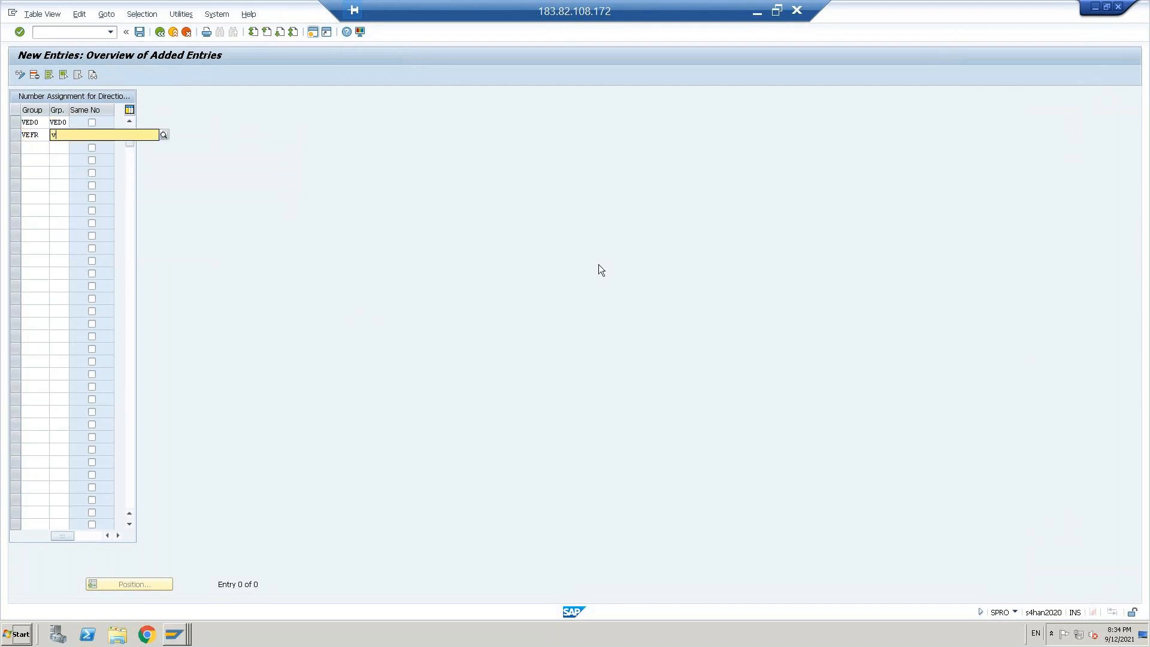
text(efr)
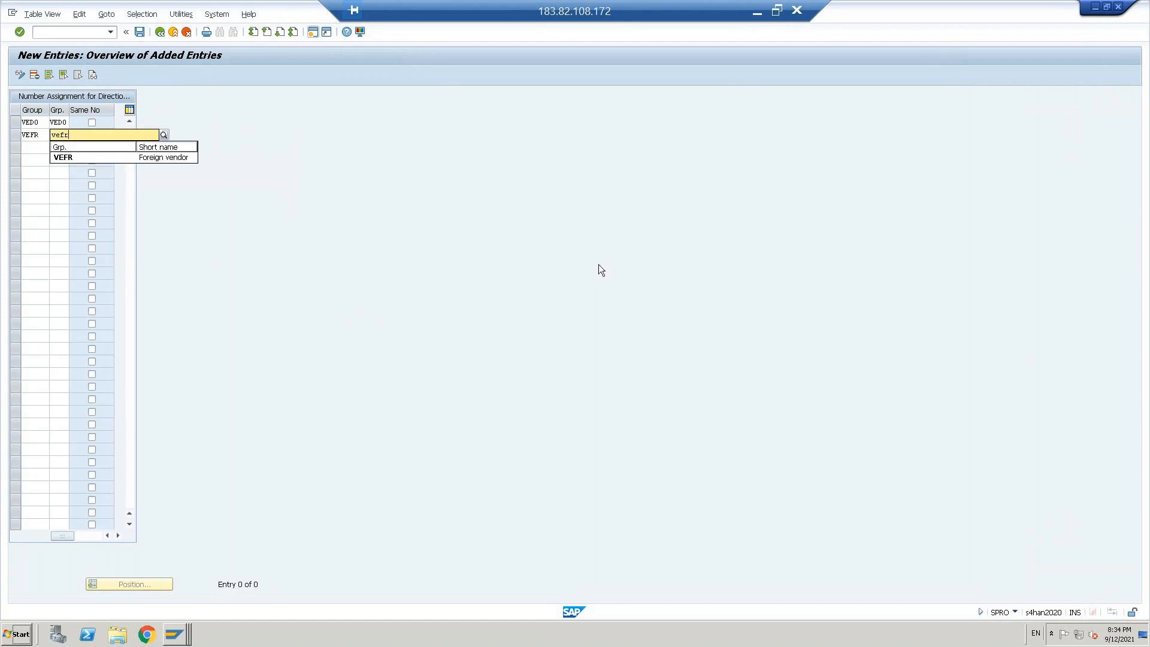
key(Return)
key(ctrl+s)
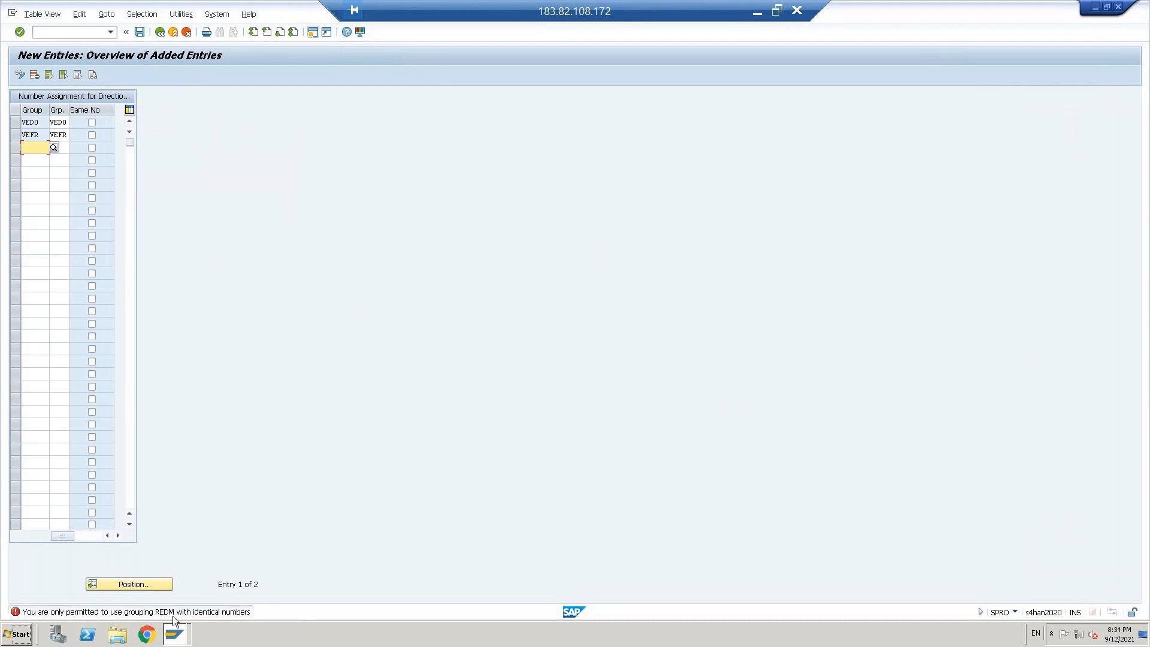
click(140, 31)
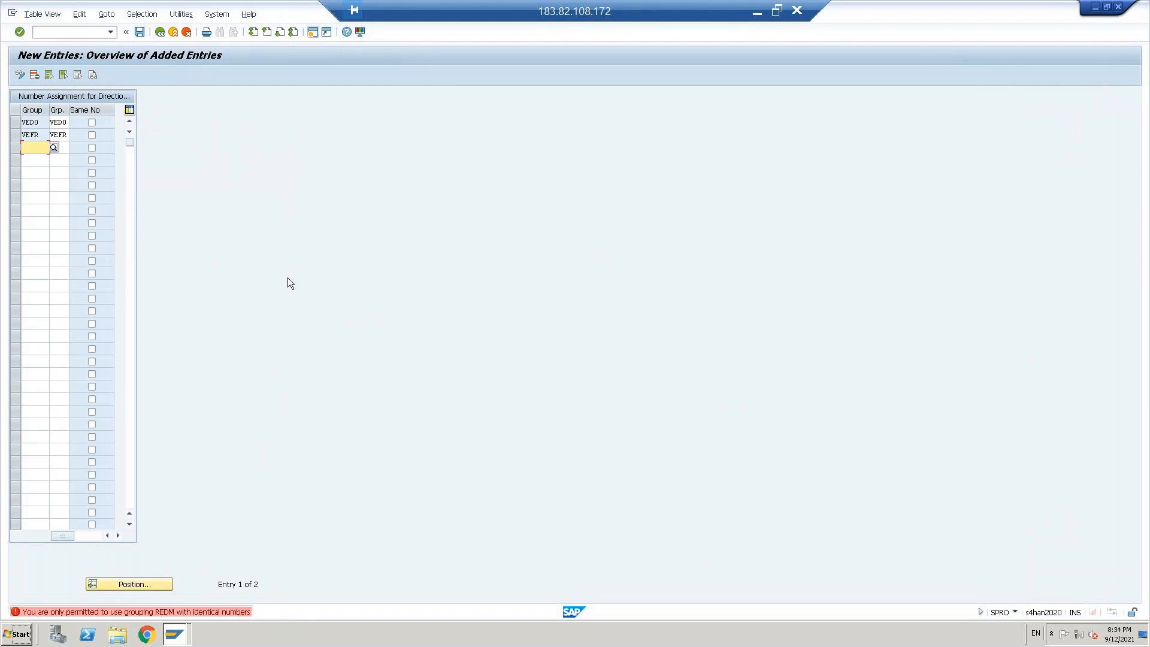
Step: Display the details of the save error and check the VEDO and VEFR rows in the Vendor to BP overview
click(127, 614)
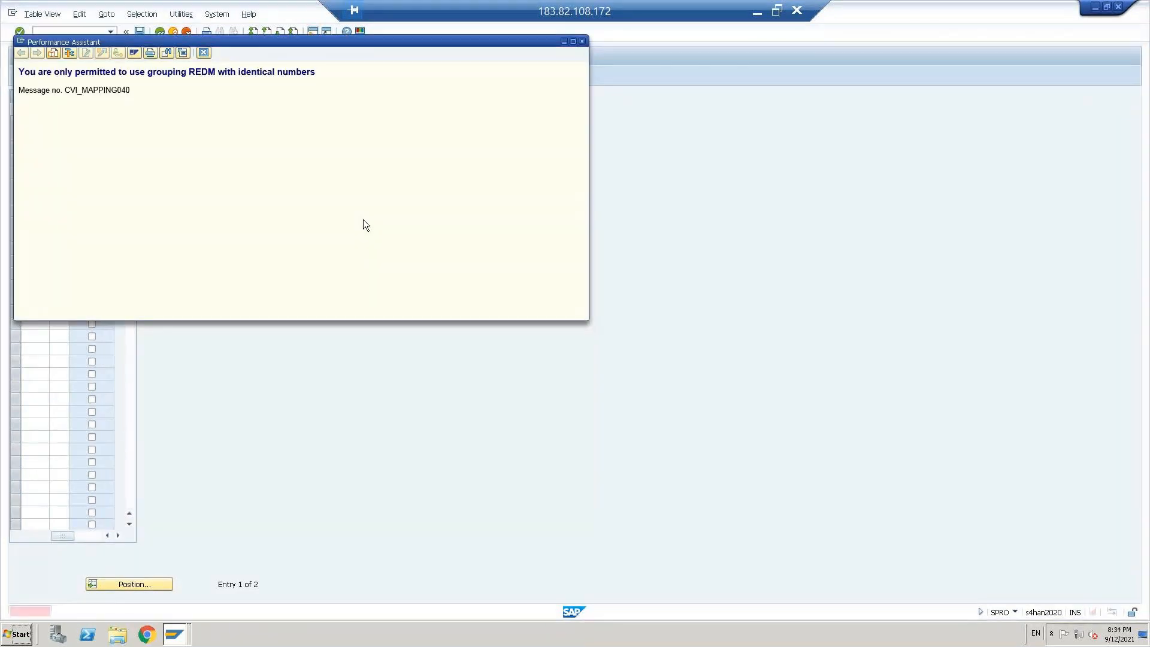
click(203, 53)
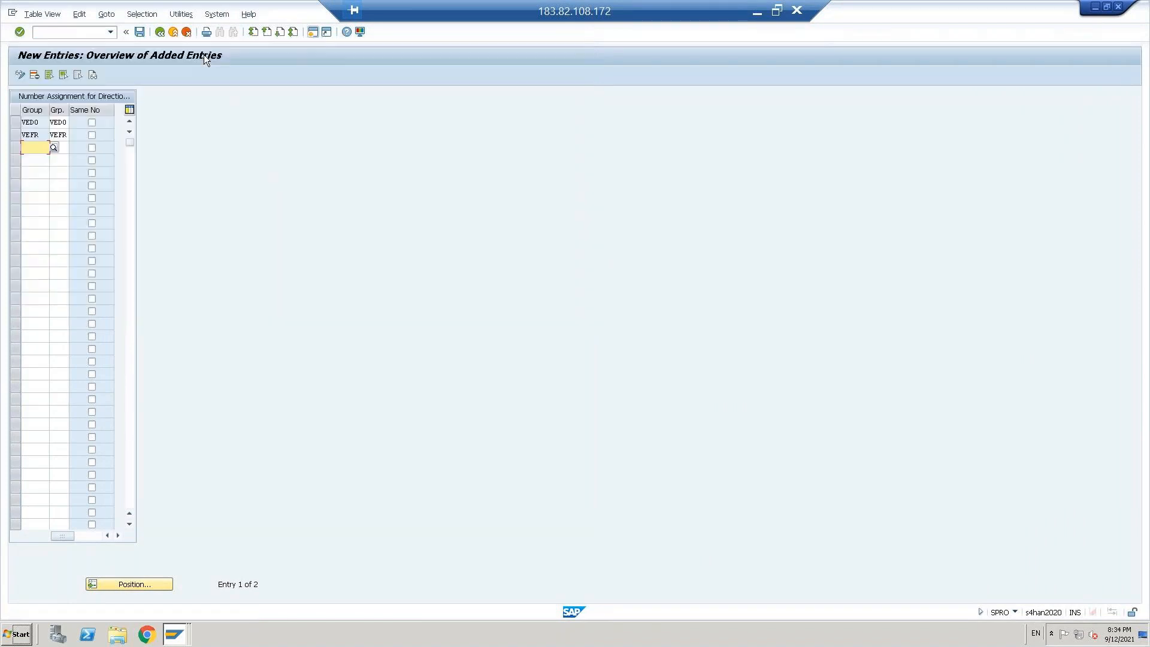
click(161, 32)
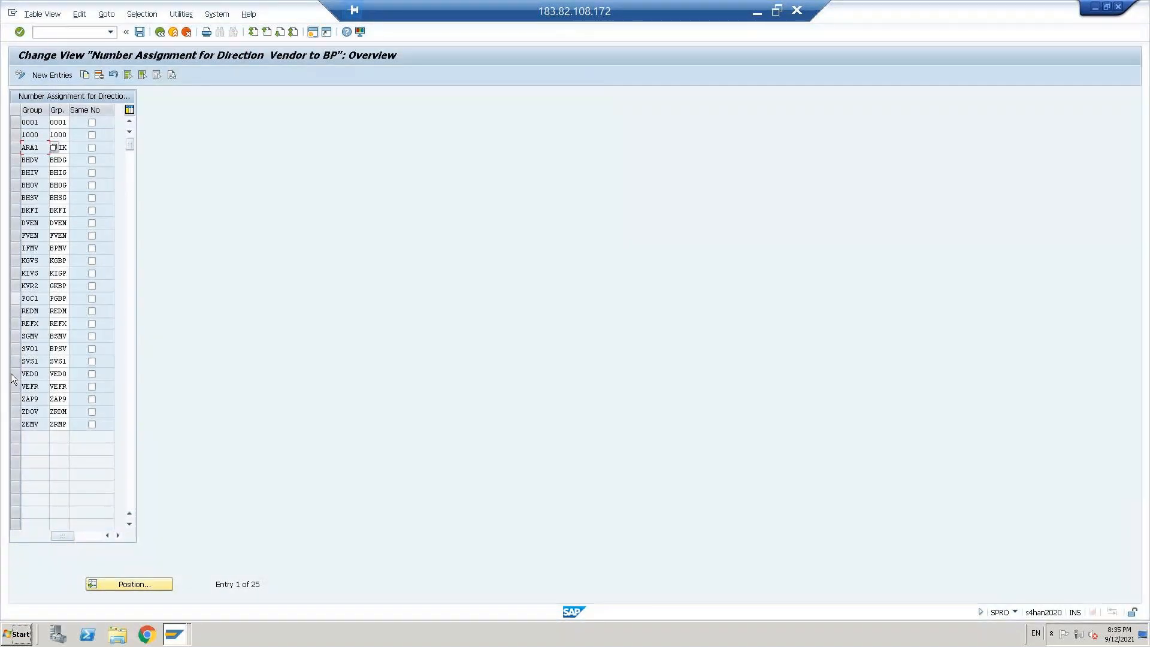
click(15, 374)
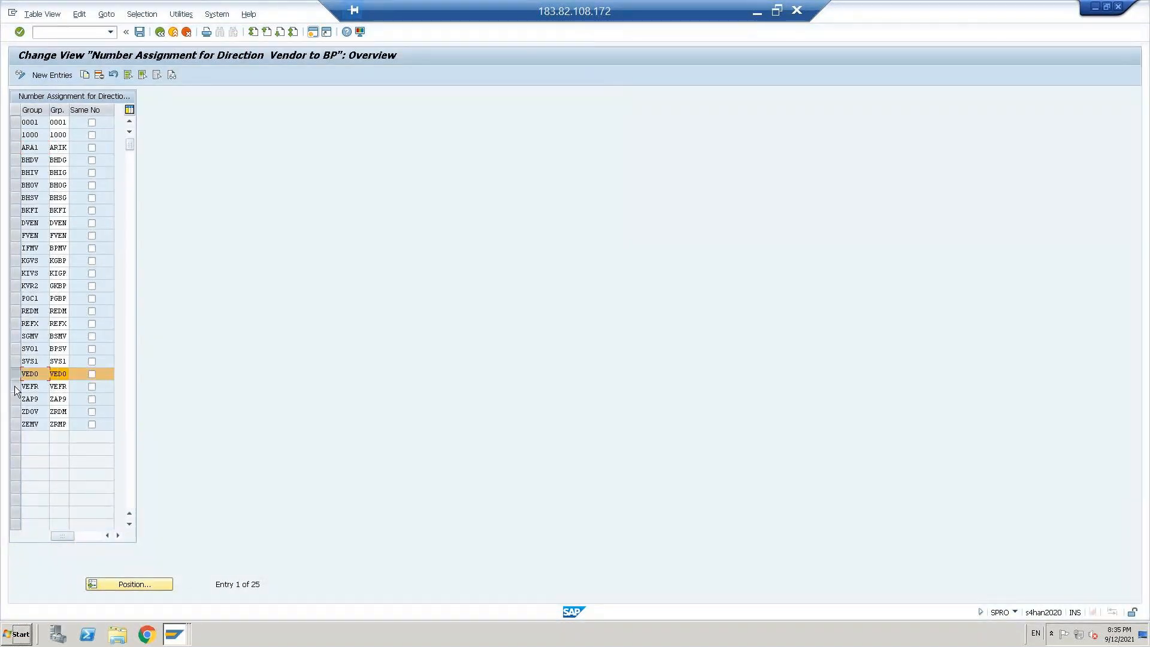
click(15, 387)
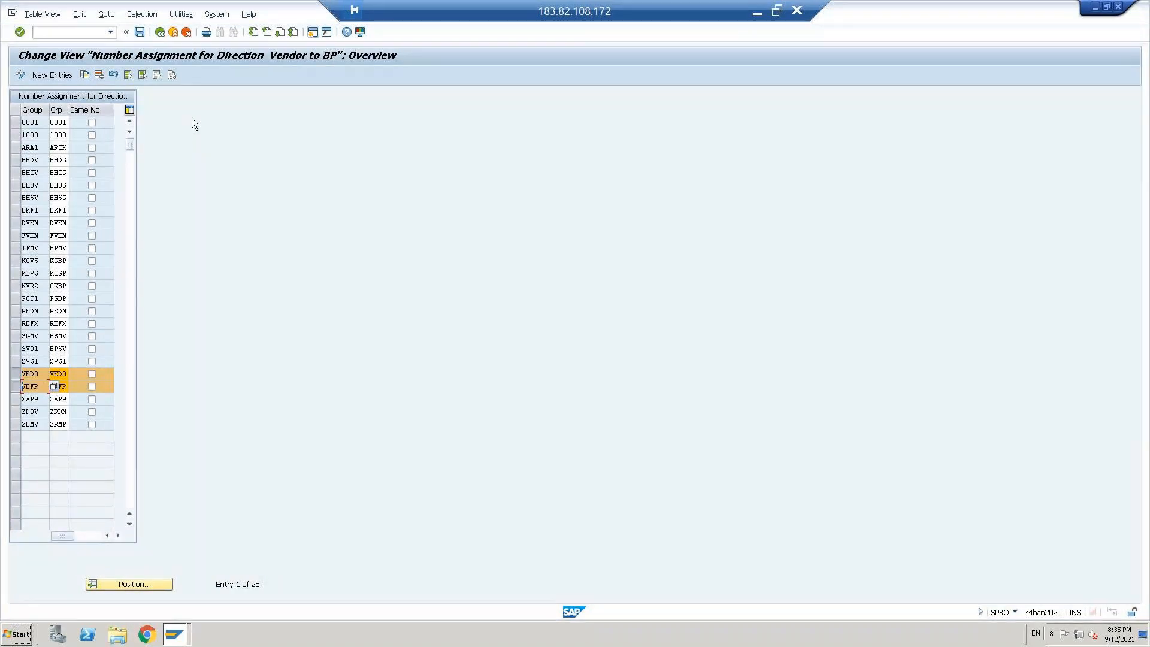
Step: Try to save from a blank new entries screen and exit the activity, discarding the unsaved changes
click(53, 75)
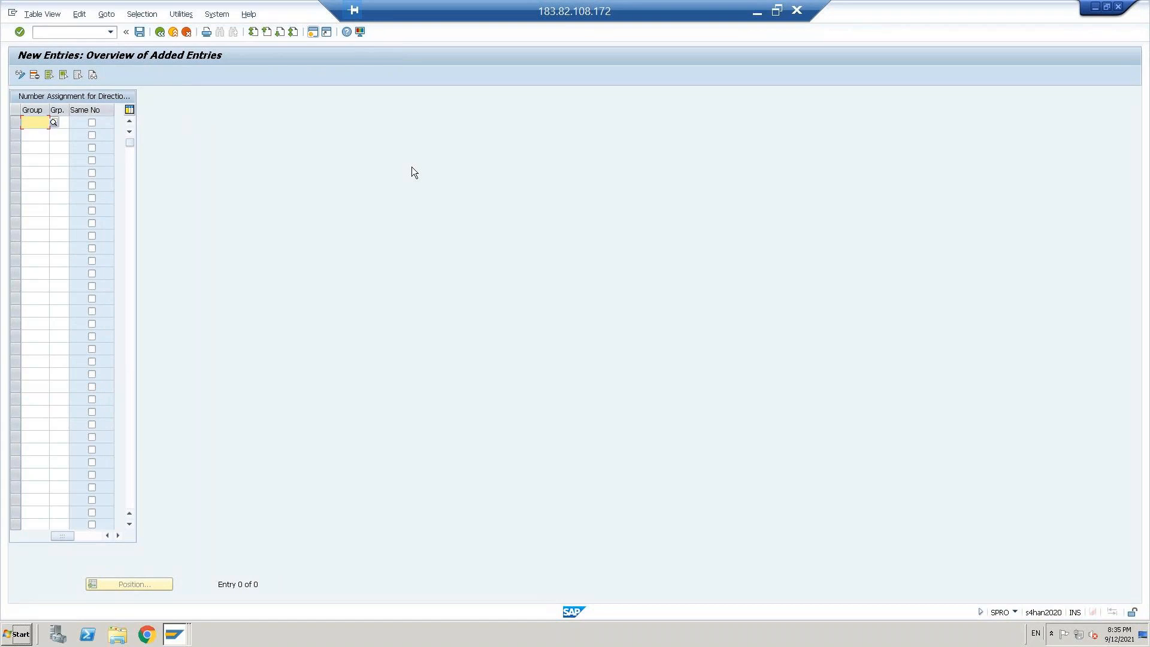
click(140, 32)
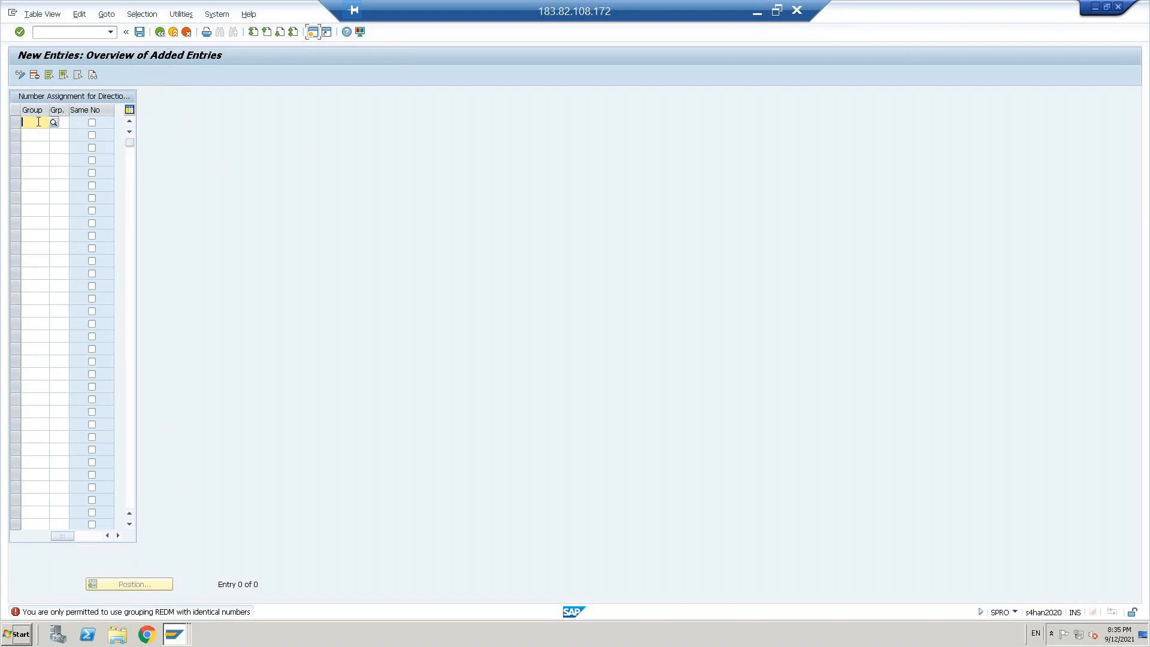
click(160, 34)
click(160, 34)
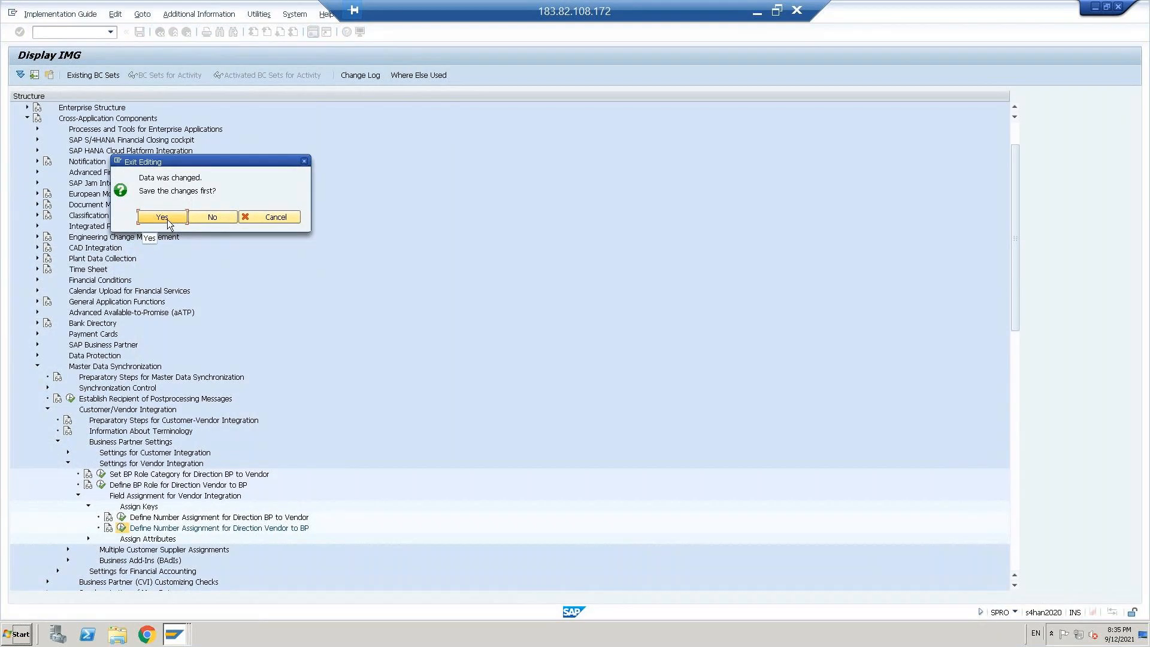
click(162, 217)
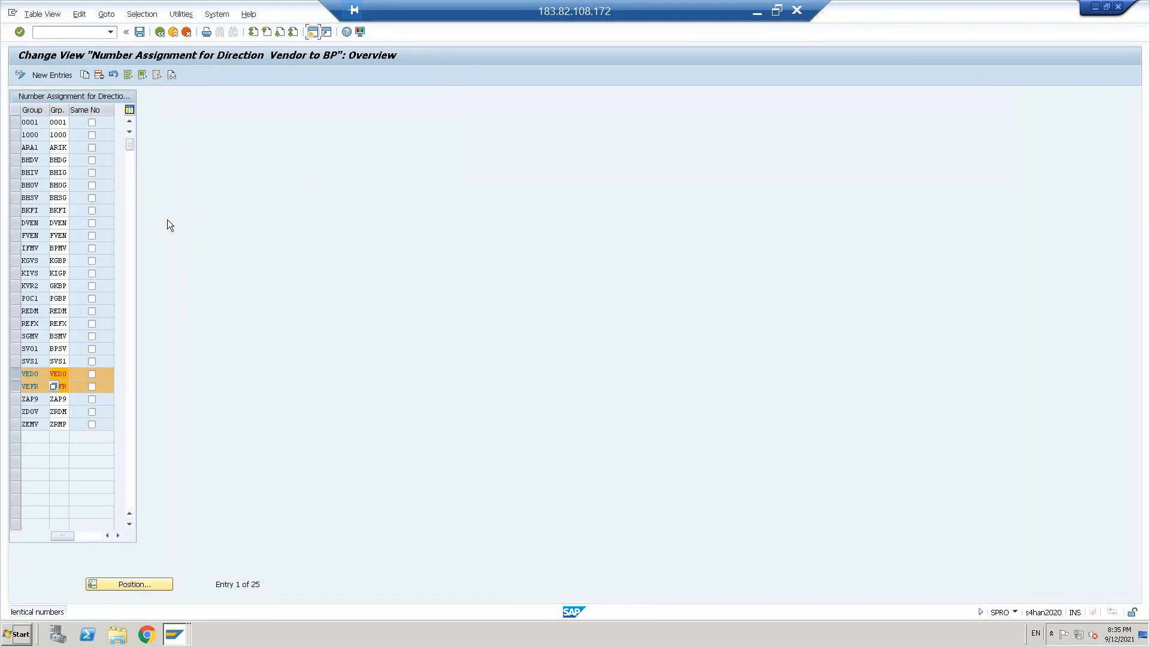
click(158, 35)
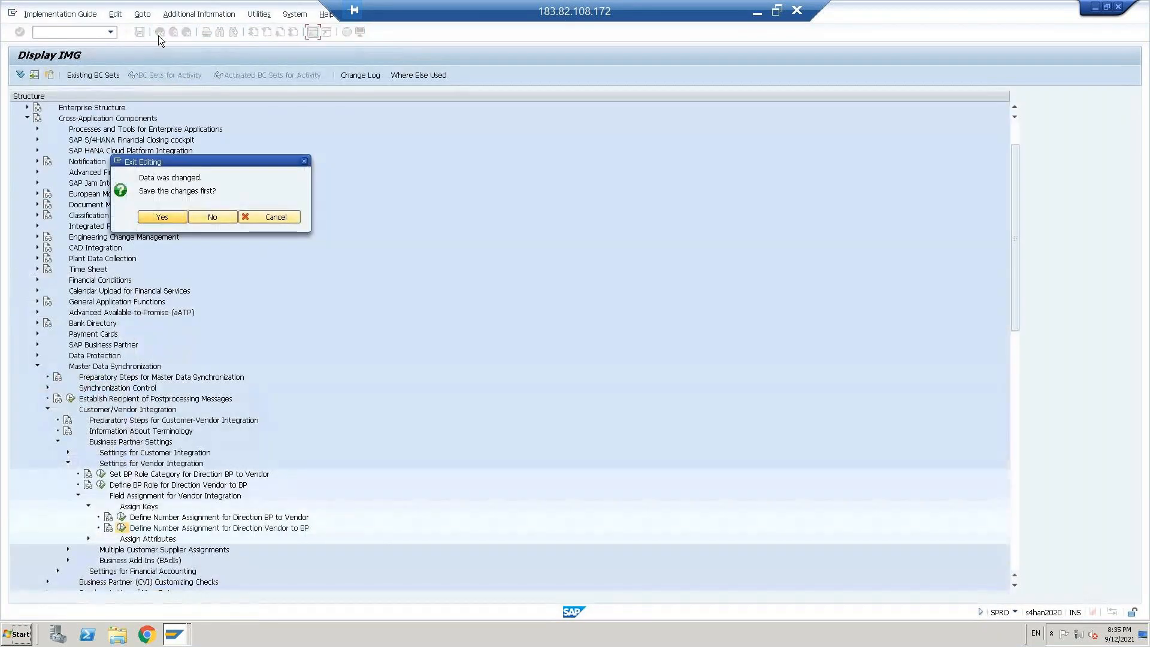
click(225, 220)
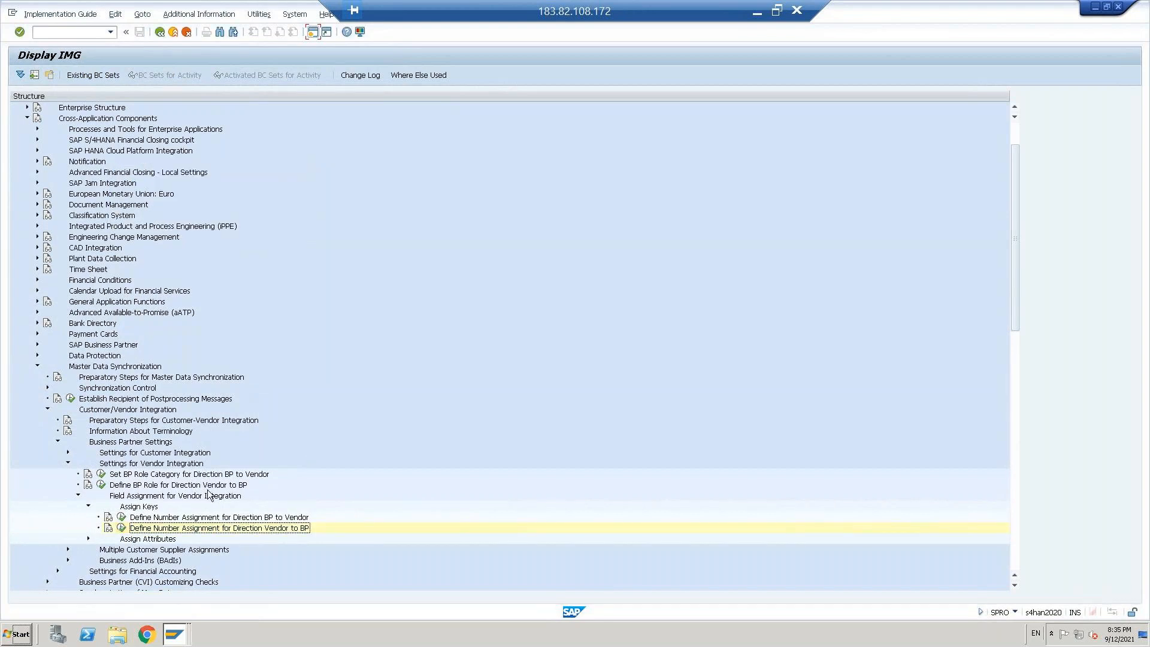
Step: Reopen Define Number Assignment for Direction Vendor to BP and enter account group VEFR in the first new entry
click(122, 528)
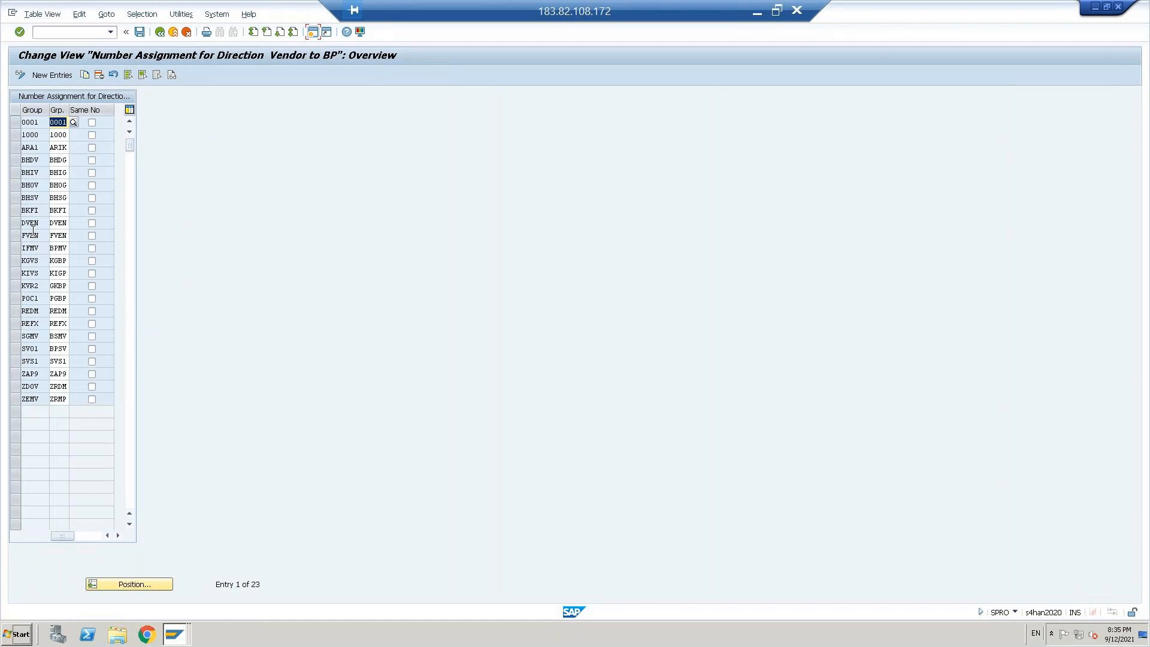
click(53, 74)
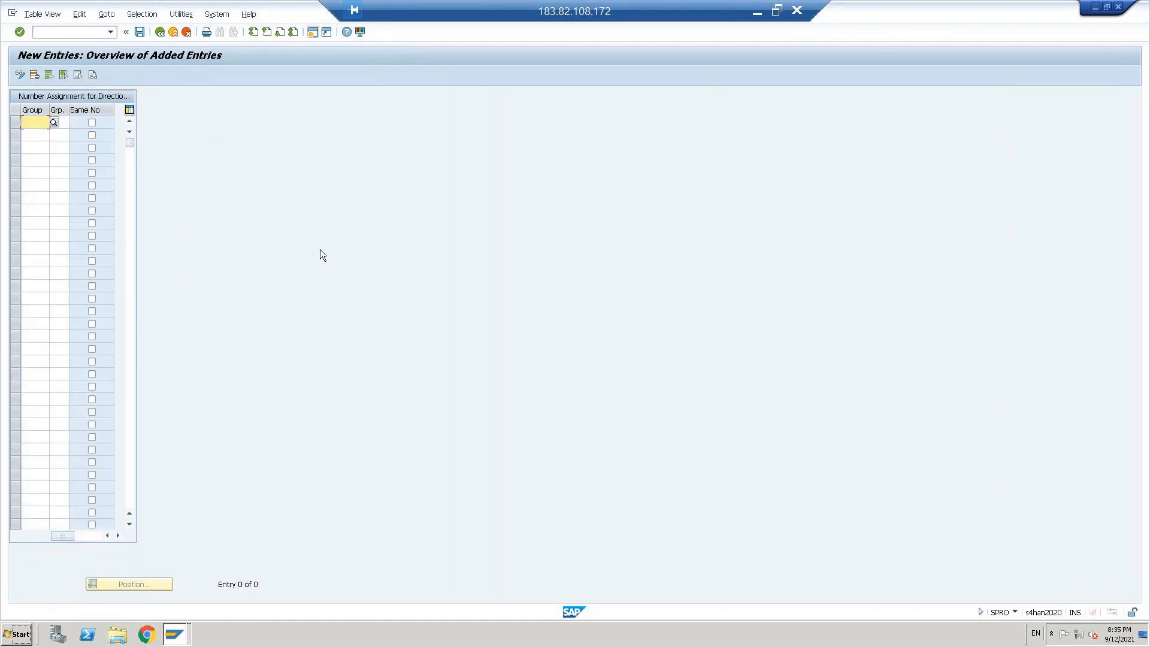
key(space)
key(Down)
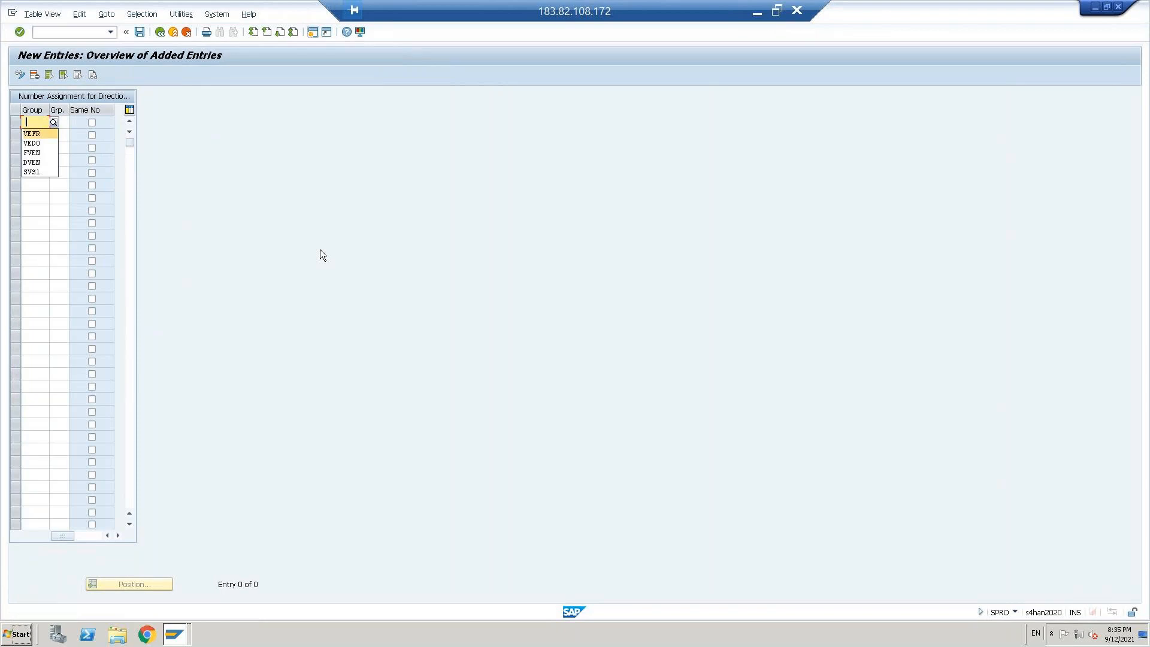
key(Return)
key(Down)
Step: Enter the account group VEDO with business partner grouping VEDO in the second new entry
key(space)
key(Down)
key(Down)
key(Return)
key(Tab)
key(space)
key(Down)
key(Down)
key(Return)
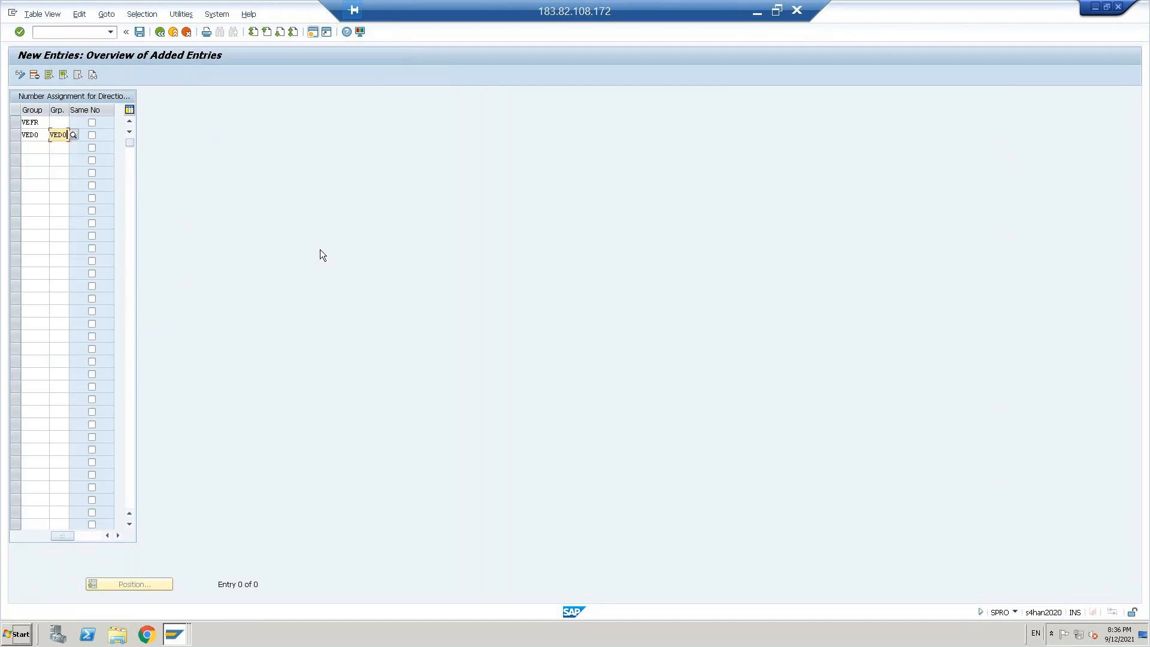
Step: Assign the business partner grouping VEFR to the account group VEFR in the first entry and try to save
key(Up)
key(space)
key(Down)
key(Return)
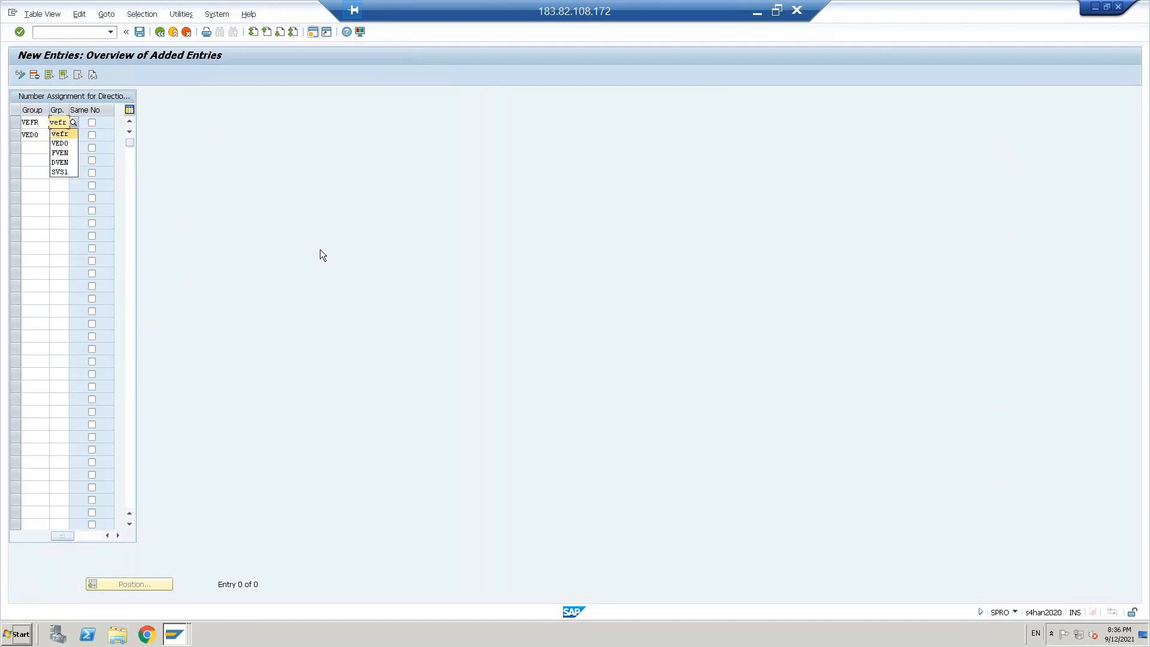
key(Return)
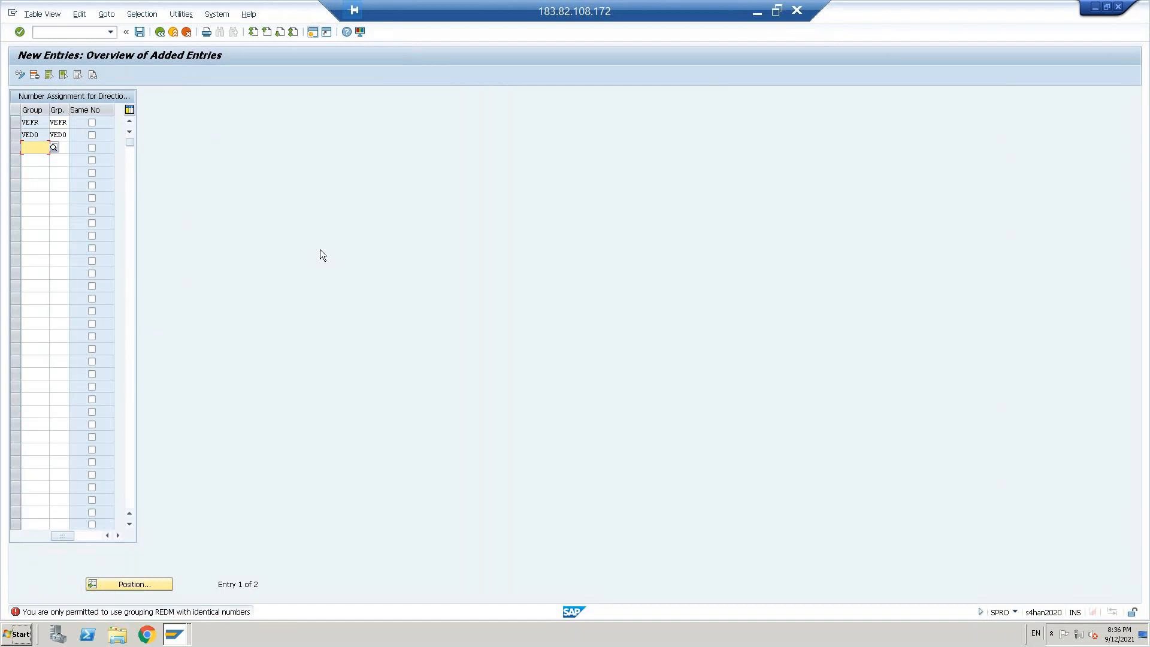
Step: Display the details of the error message about grouping REDM and return to the Vendor to BP overview
double_click(130, 612)
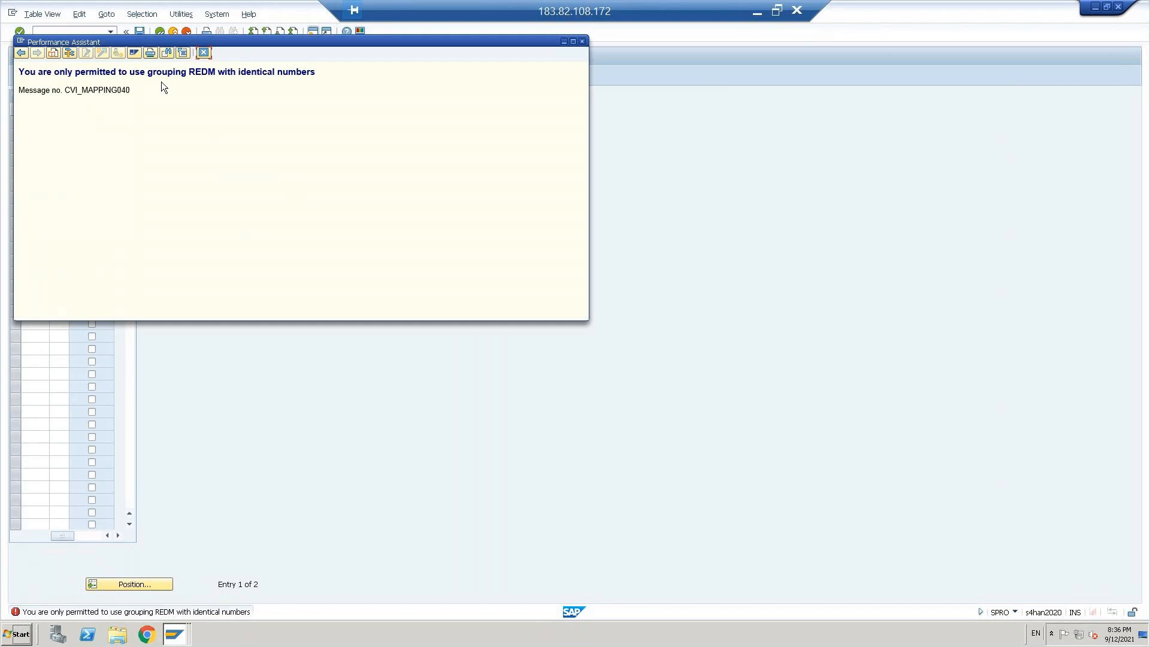
click(204, 52)
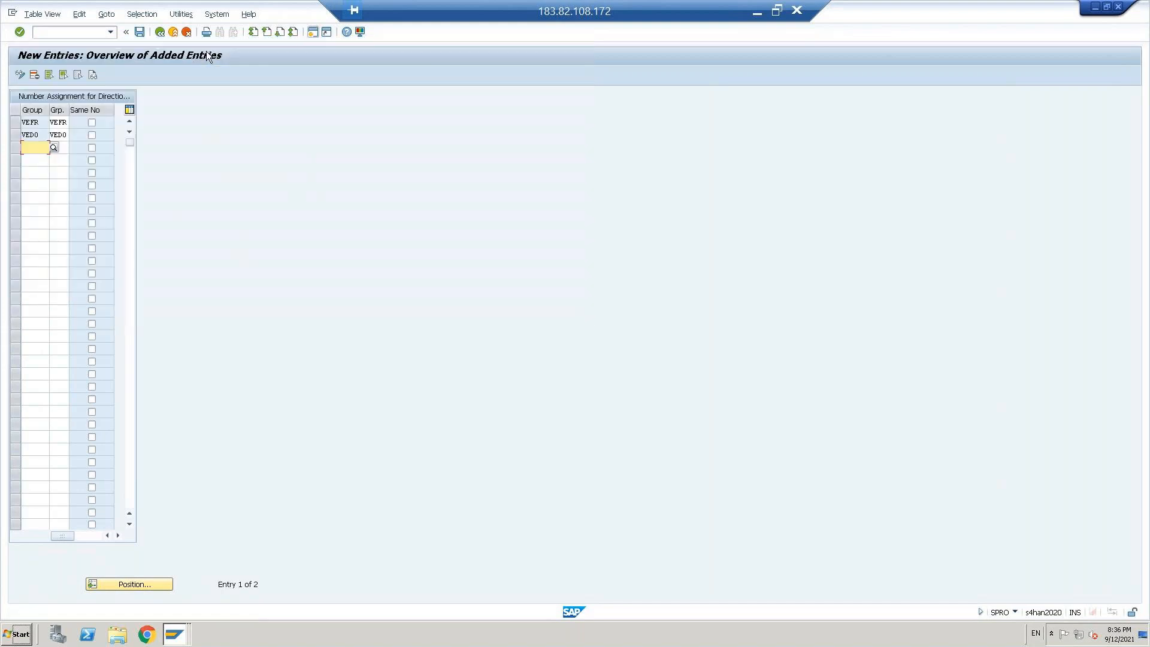
click(160, 32)
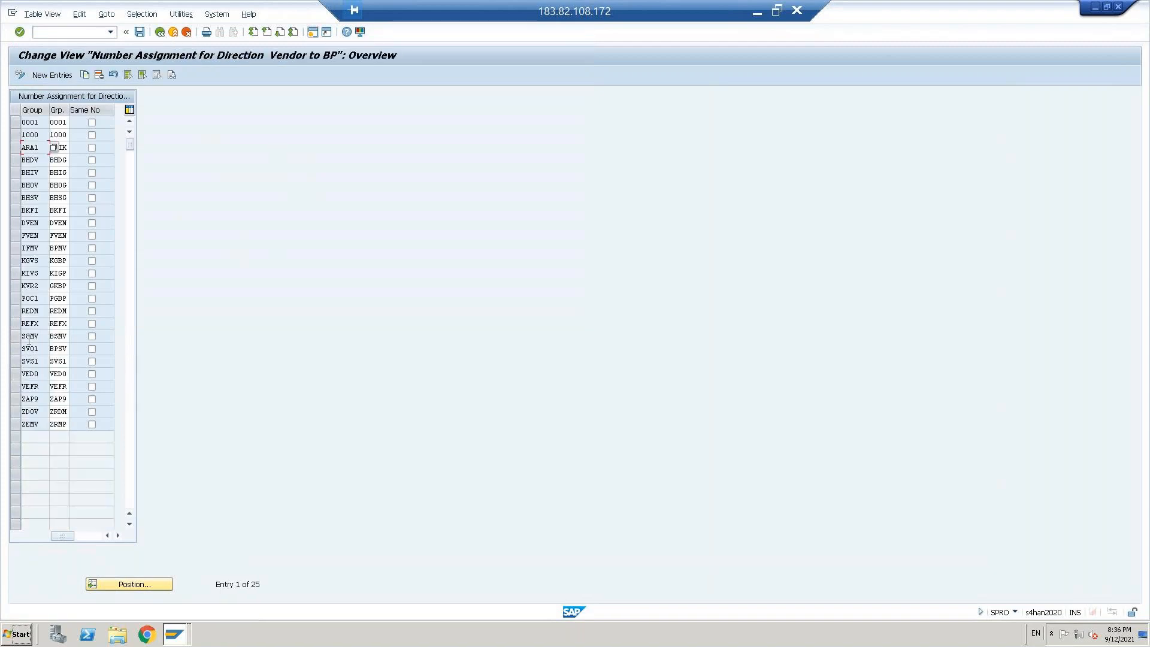
Step: Retry saving with the REDM row selected in the Vendor to BP overview, and delete that row
click(30, 312)
double_click(62, 311)
click(16, 311)
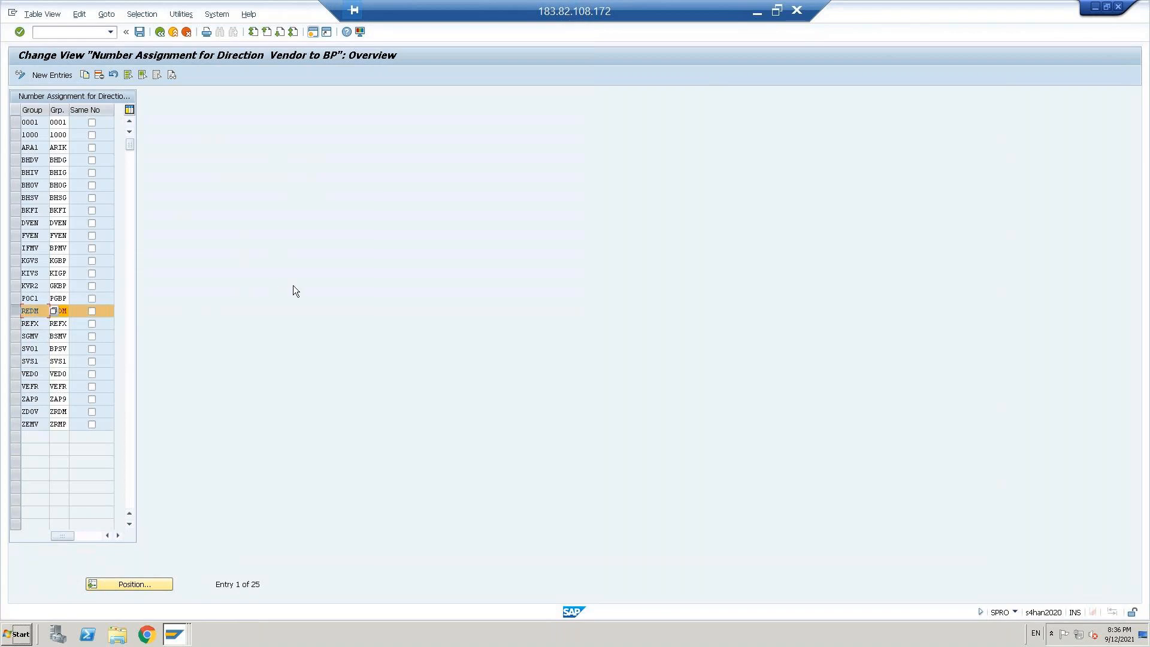
click(139, 31)
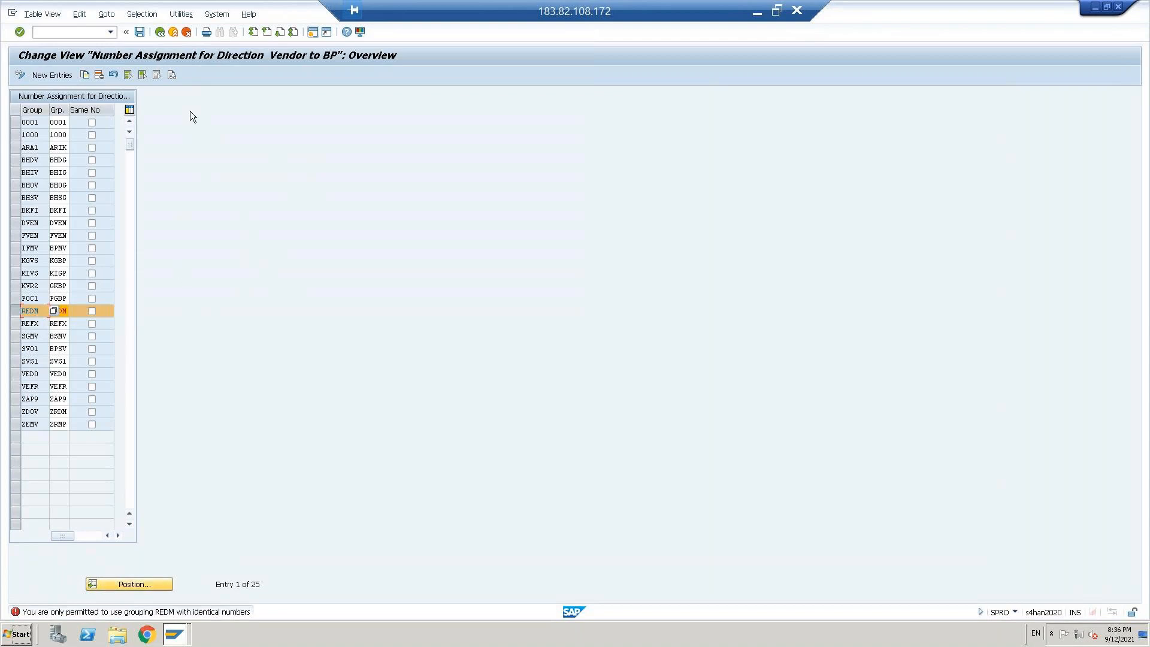
click(98, 78)
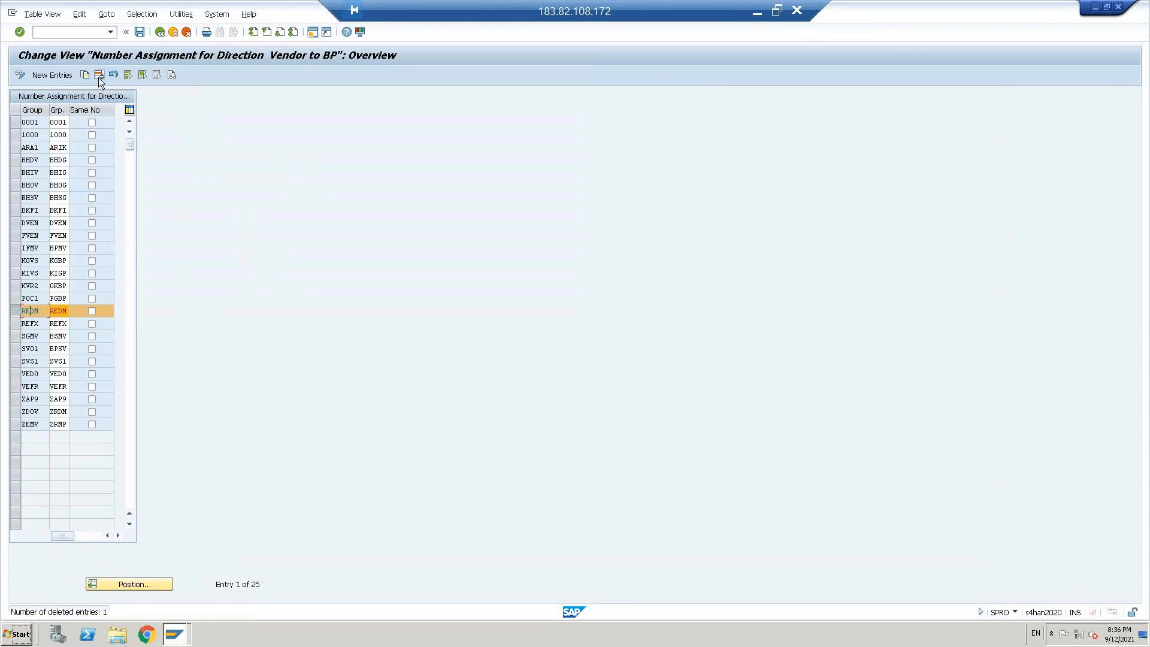
Step: Save the number assignment changes for direction Vendor to BP
click(138, 32)
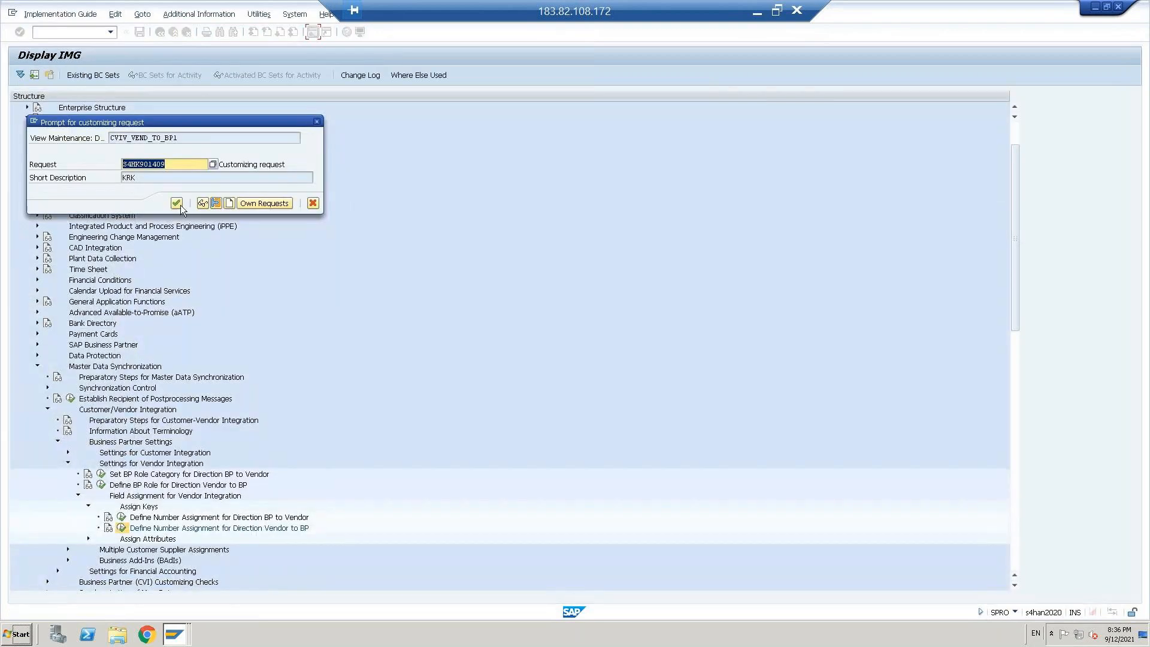
click(178, 204)
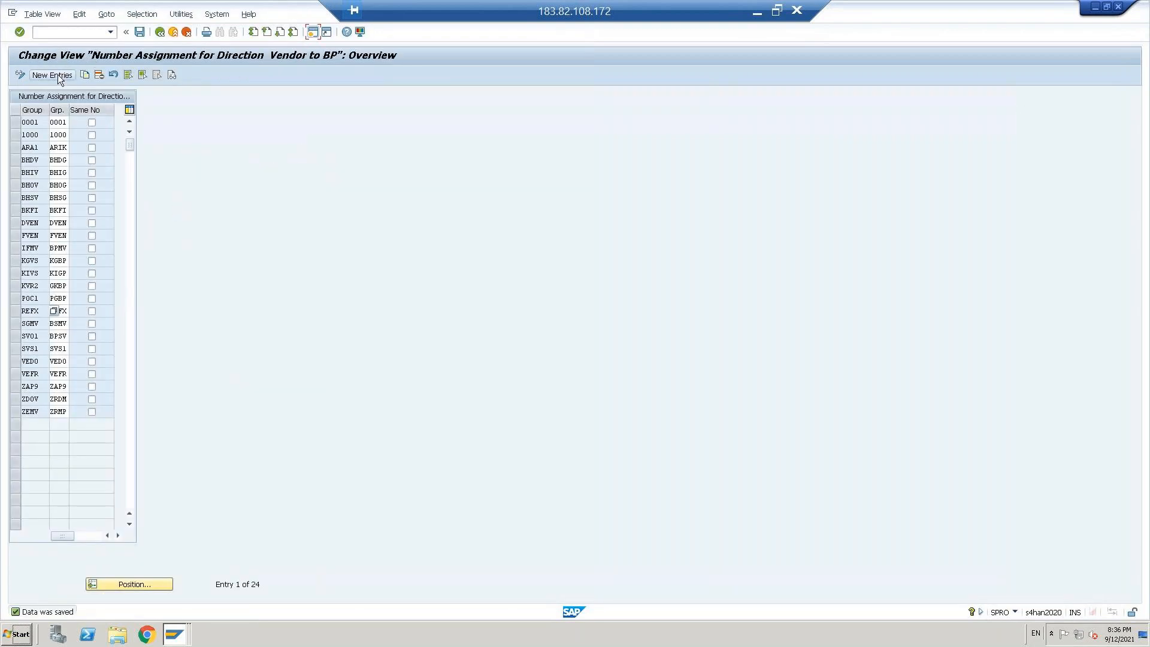
Step: Start new Vendor to BP entries and enter account group VEDO with business partner grouping VEDO in the first one
click(53, 75)
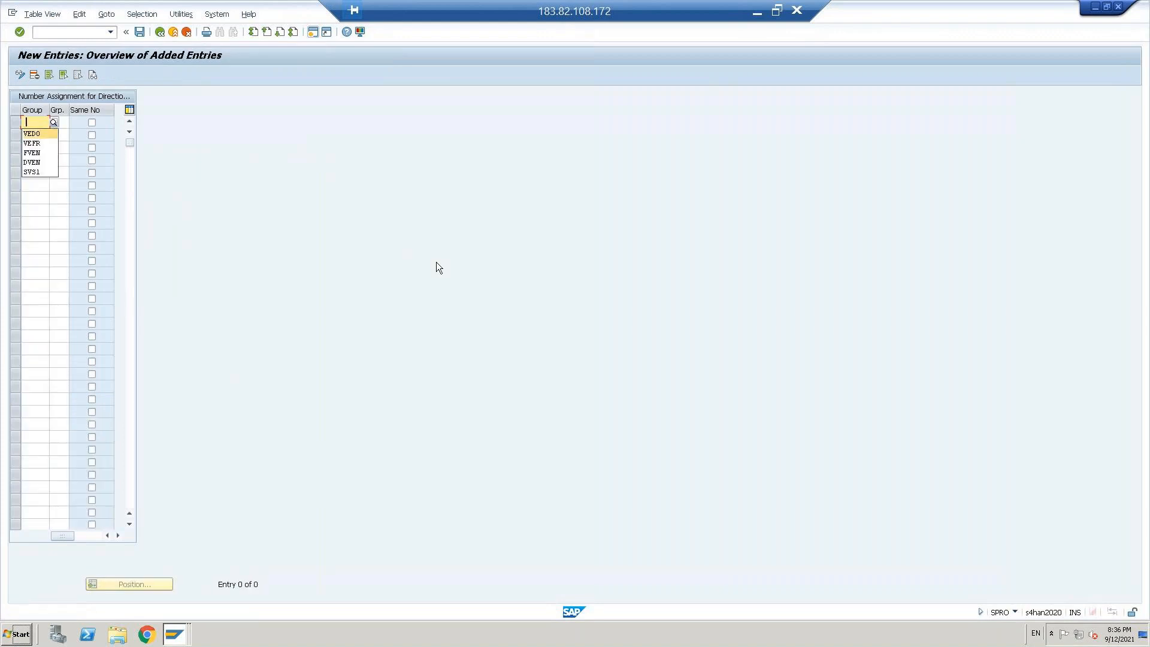
key(Return)
key(Tab)
key(space)
key(Down)
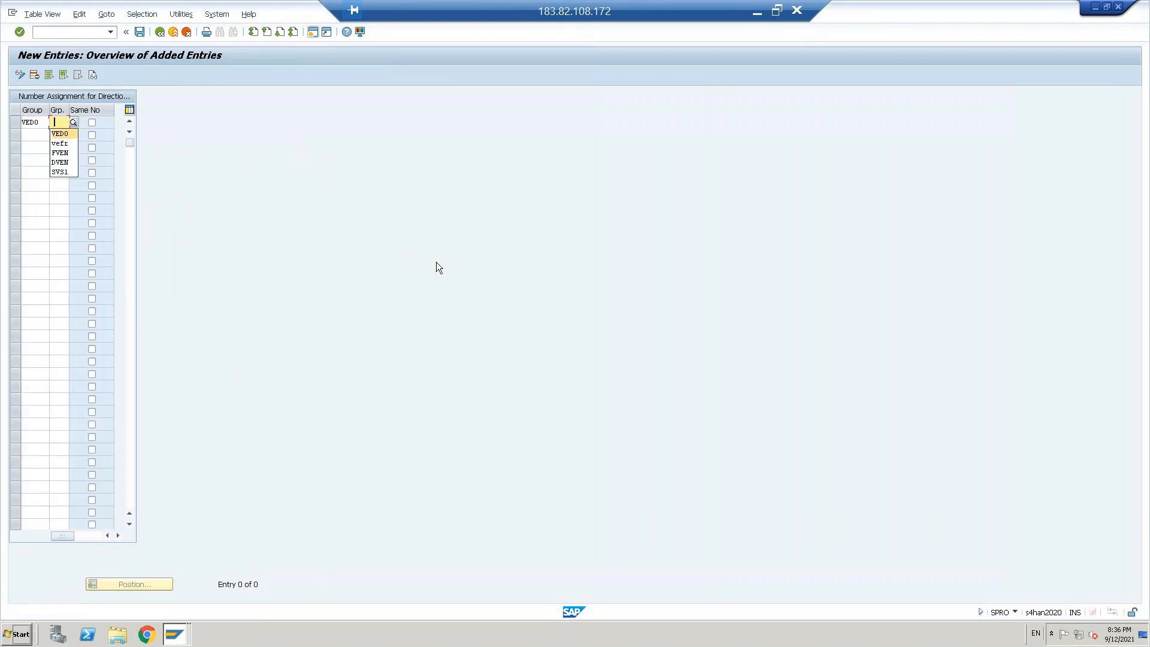
key(Return)
Step: Enter account group VEFR with business partner grouping VEFR in the second new entry and try to confirm both entries
key(Down)
text(vefr)
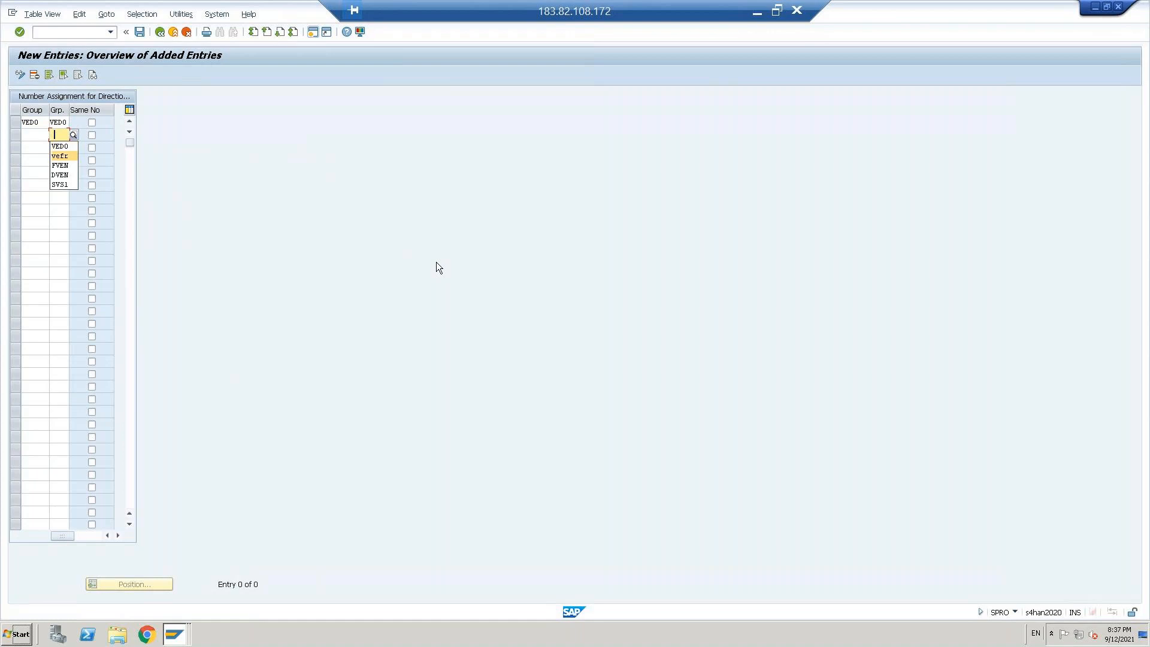
key(shift+Tab)
key(Down)
key(Down)
key(Return)
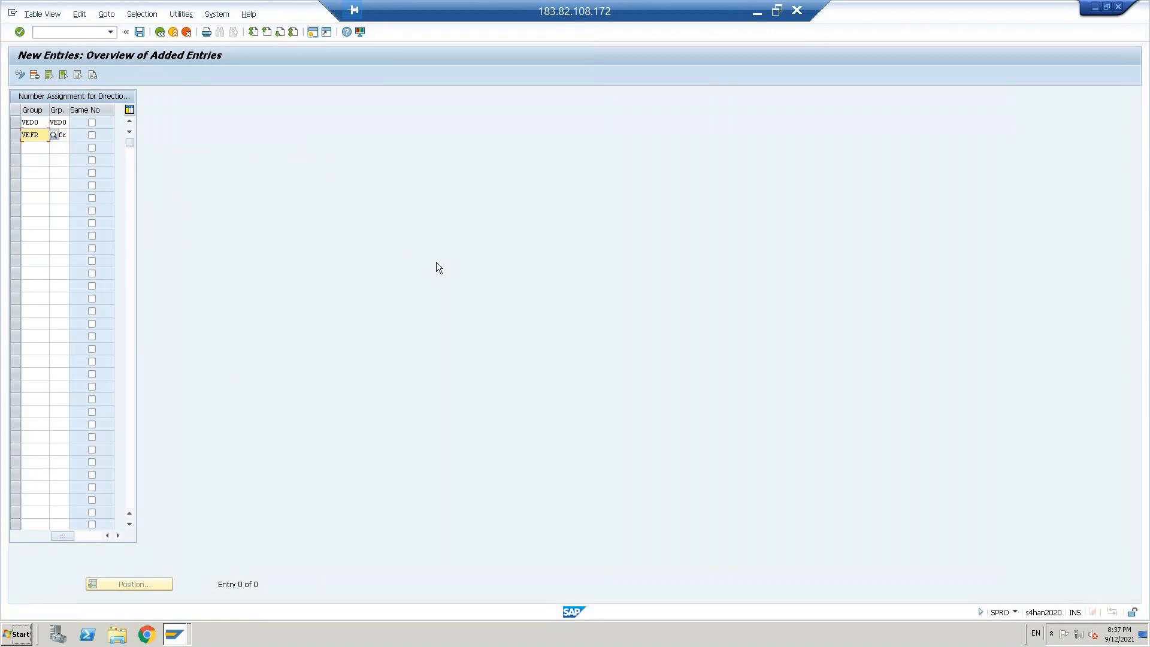
key(Return)
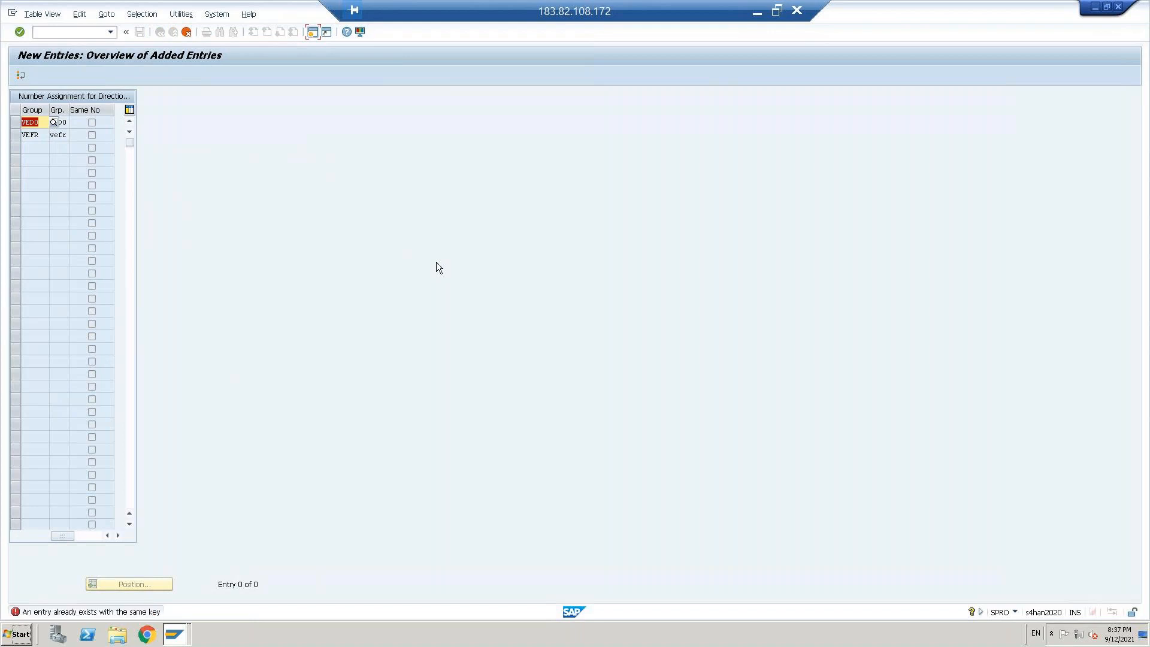
Step: Discard the new Vendor to BP entries and return to the implementation guide structure
click(188, 35)
click(154, 219)
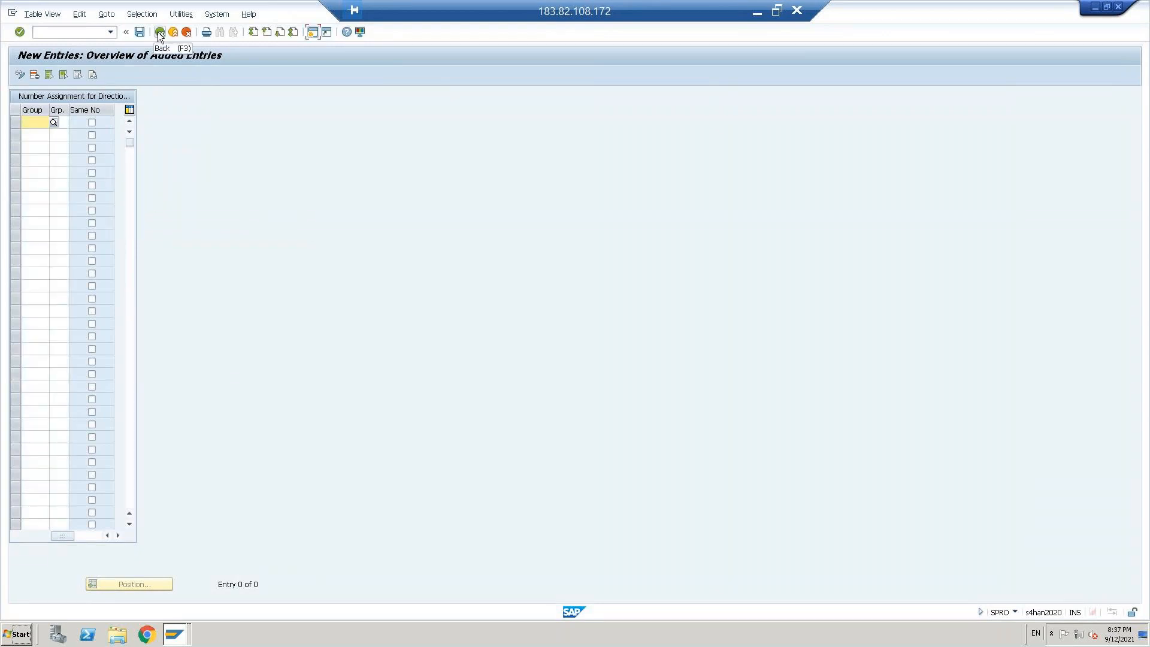
click(159, 33)
key(ctrl+s)
click(160, 33)
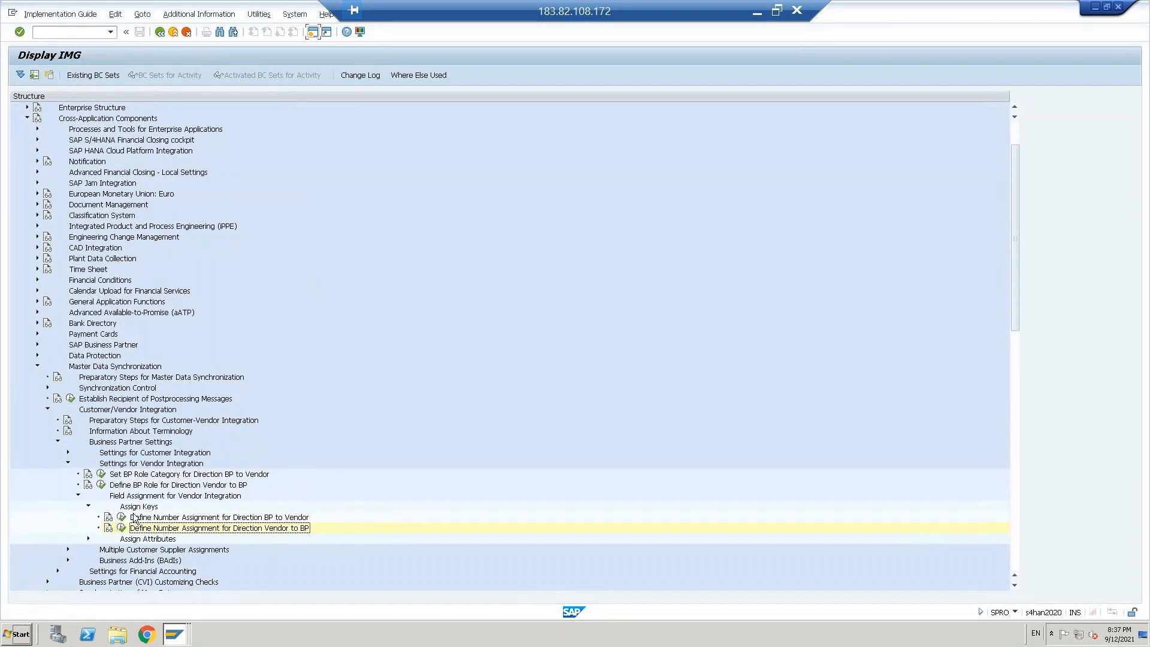
Step: Reopen the number assignment for direction Vendor to BP, check the VEDO and VEFR rows, and return to the implementation guide
click(121, 528)
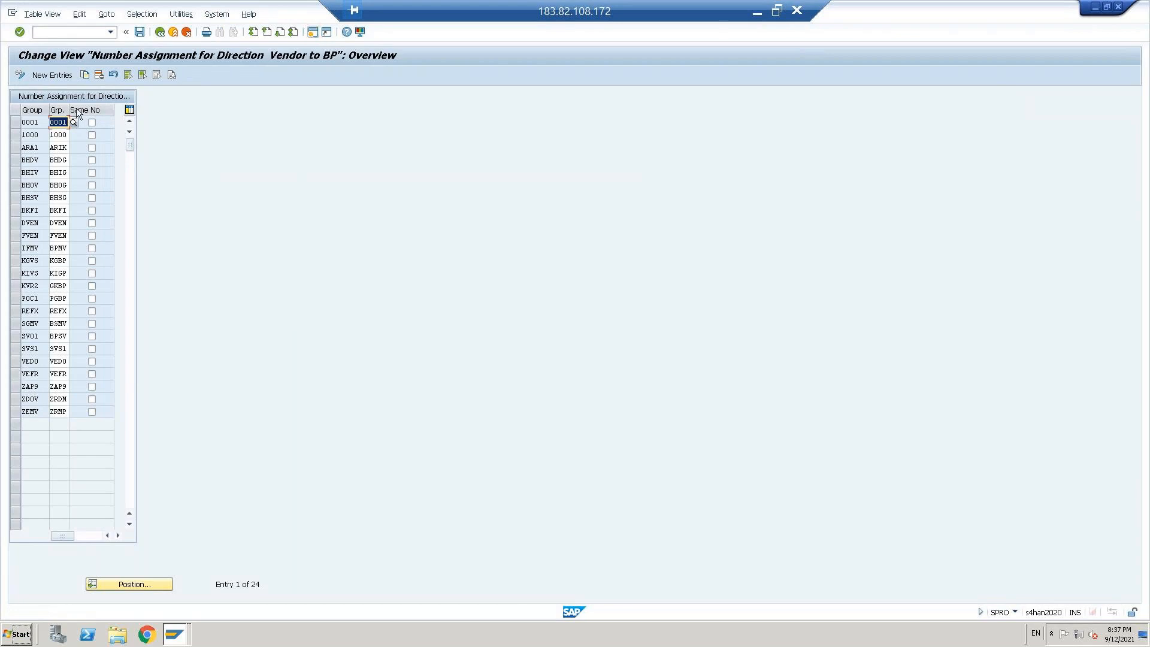
click(140, 32)
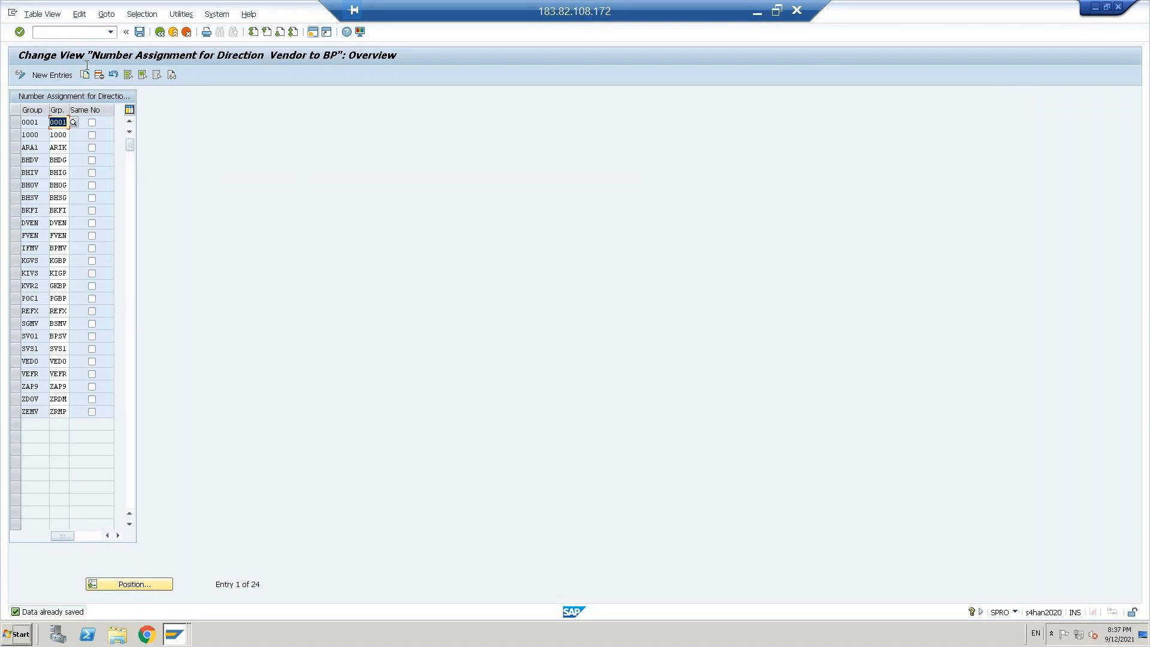
click(15, 362)
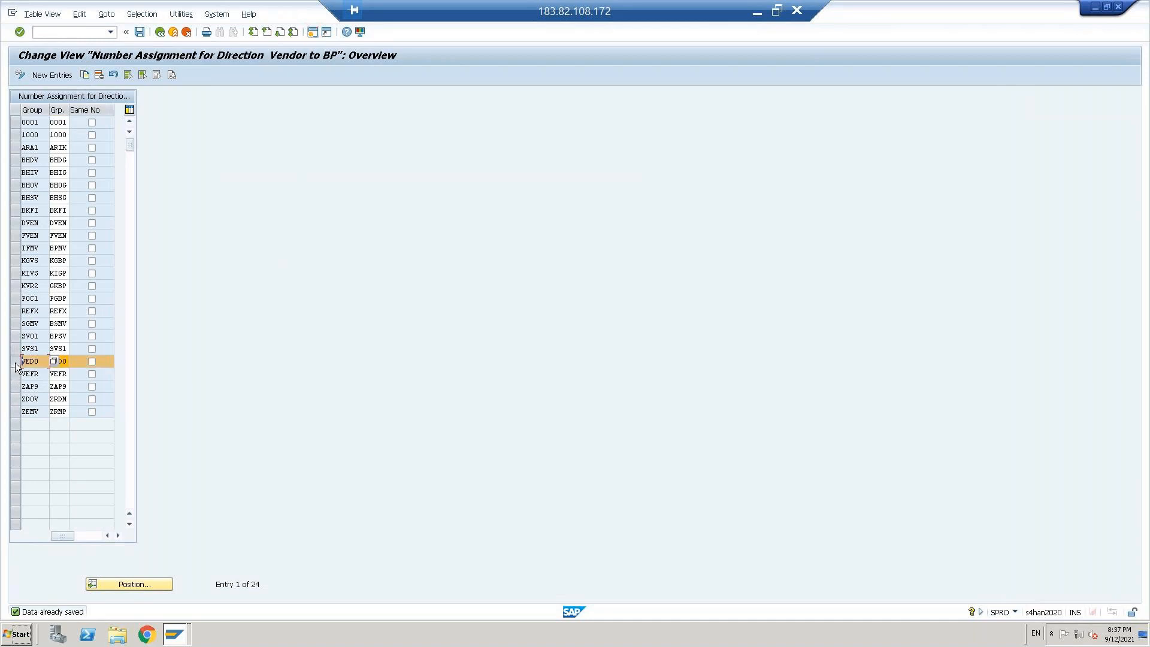
shift+click(16, 374)
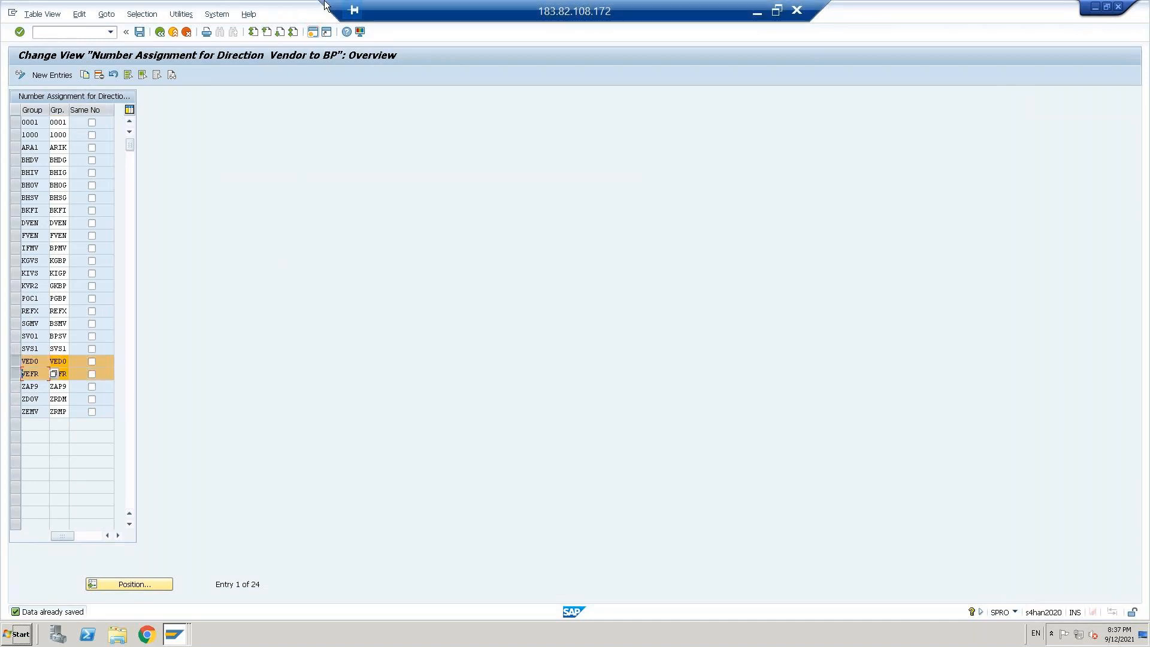
click(177, 34)
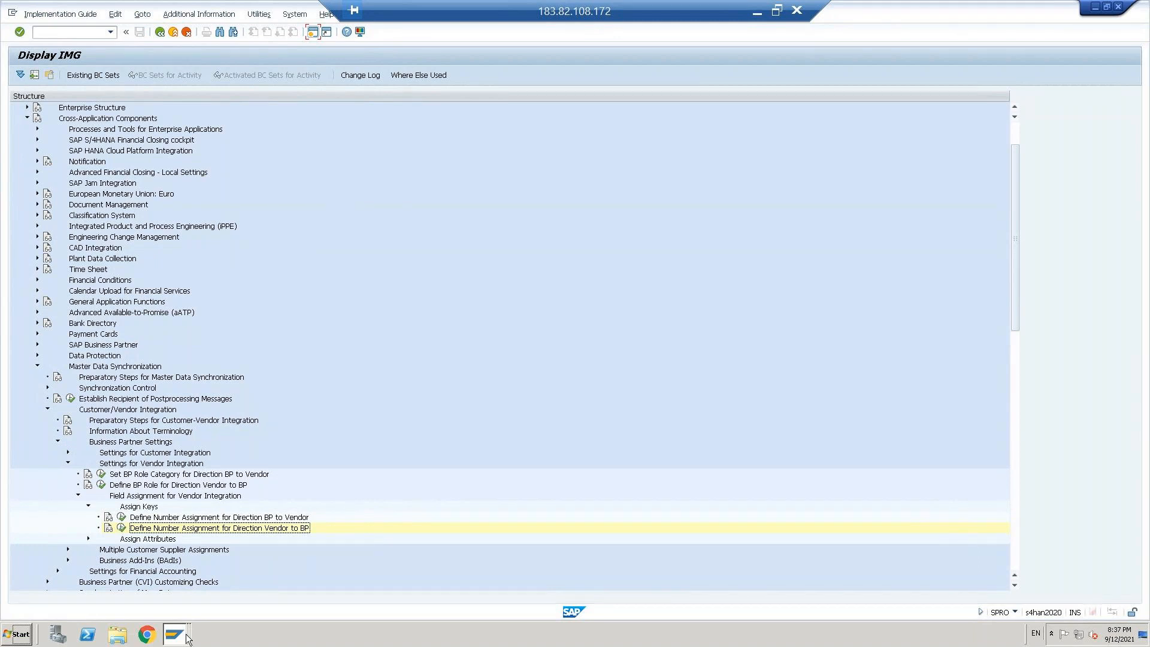
Step: Switch to the SAP Easy Access session and run transaction XD01 to get to business partner maintenance
mouse_move(175, 634)
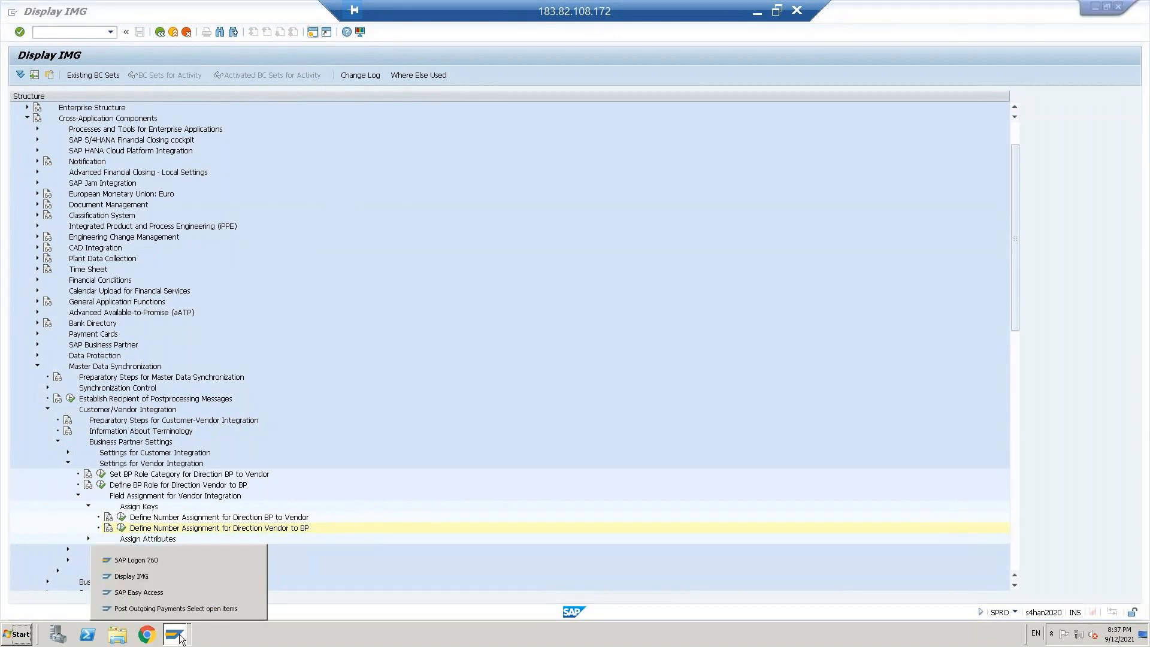
click(150, 592)
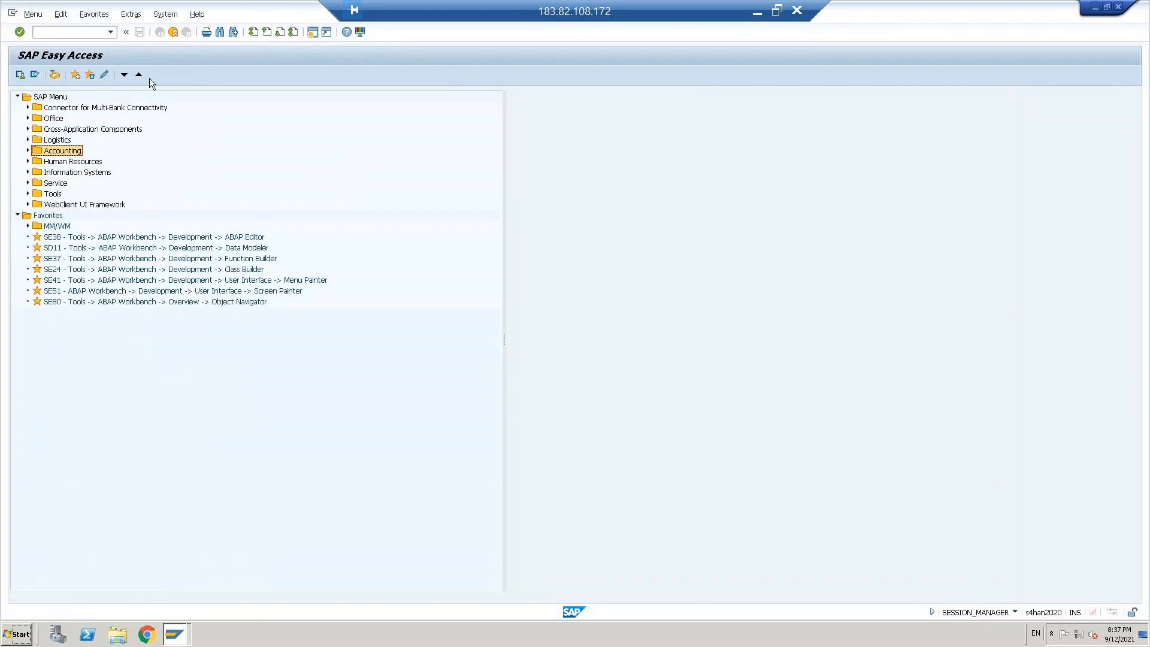
click(72, 33)
text(xd01)
key(Return)
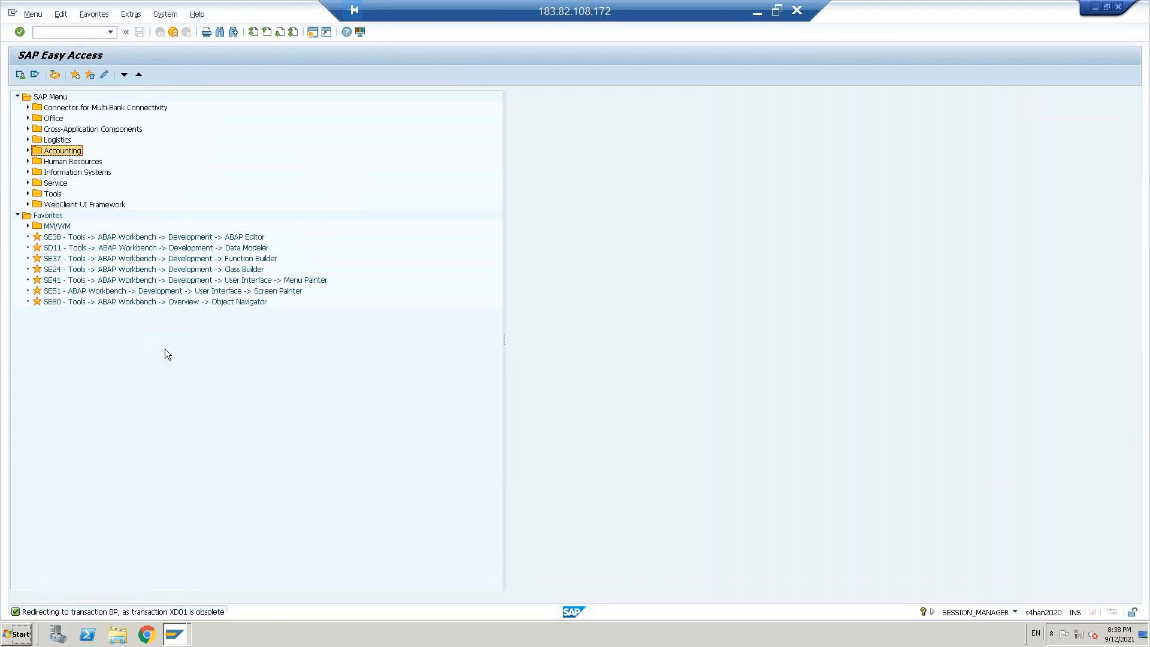
click(64, 33)
key(Return)
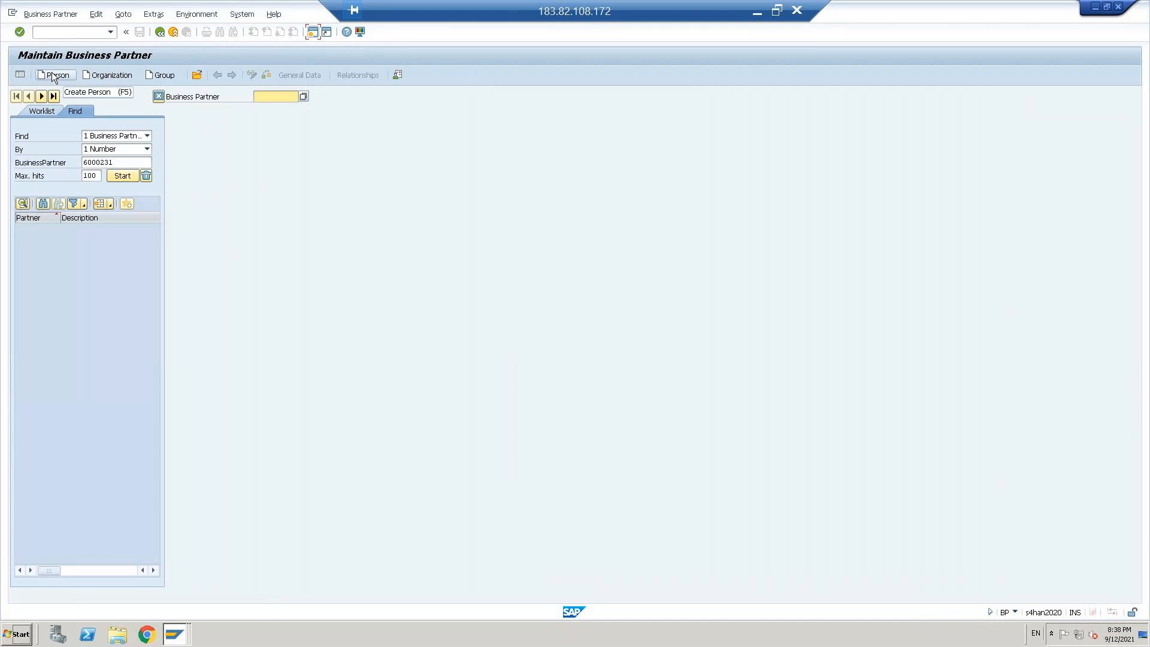
Step: Start creating an organization as business partner with the grouping VEDO Domestic vendors
click(119, 76)
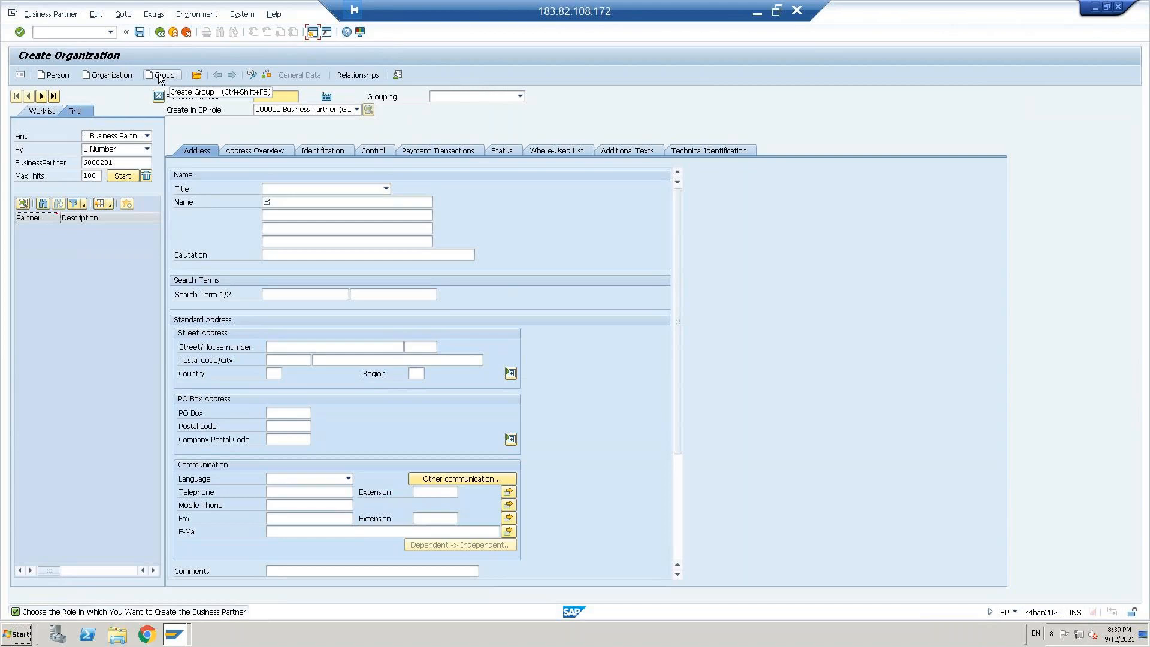
click(520, 97)
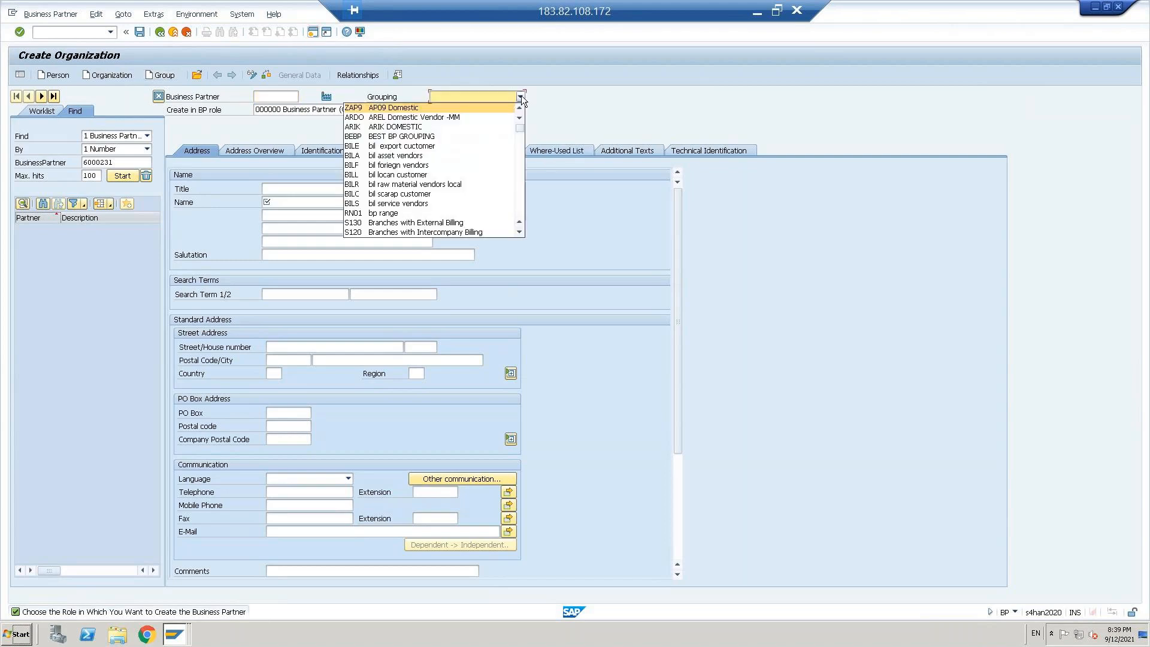
key(v)
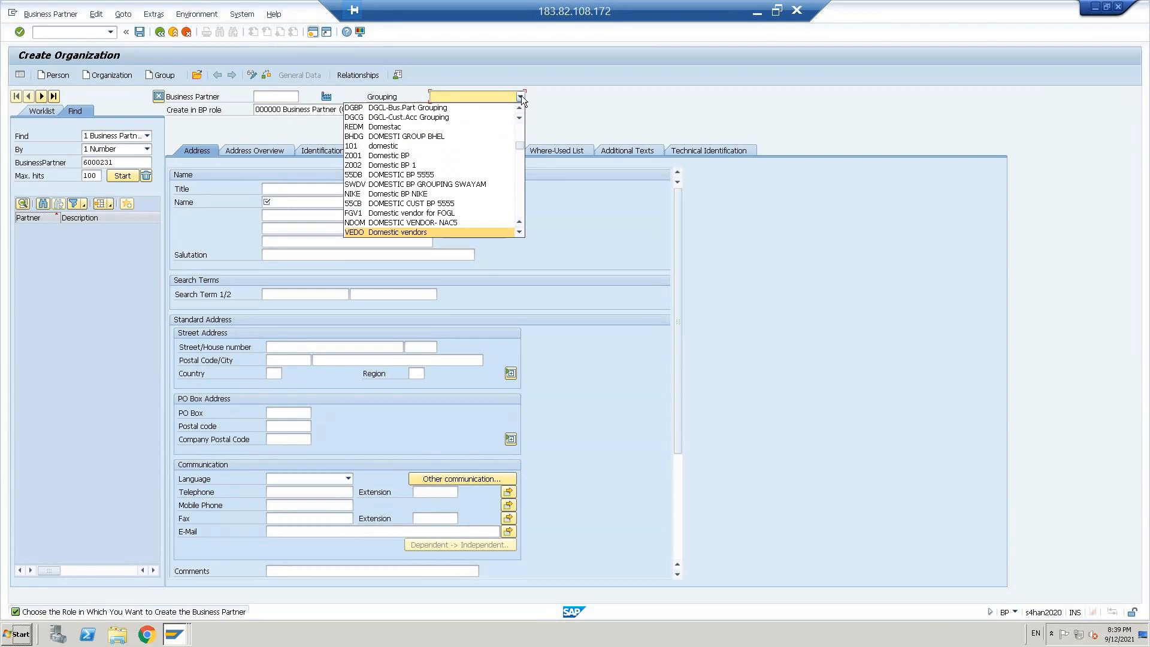
click(412, 233)
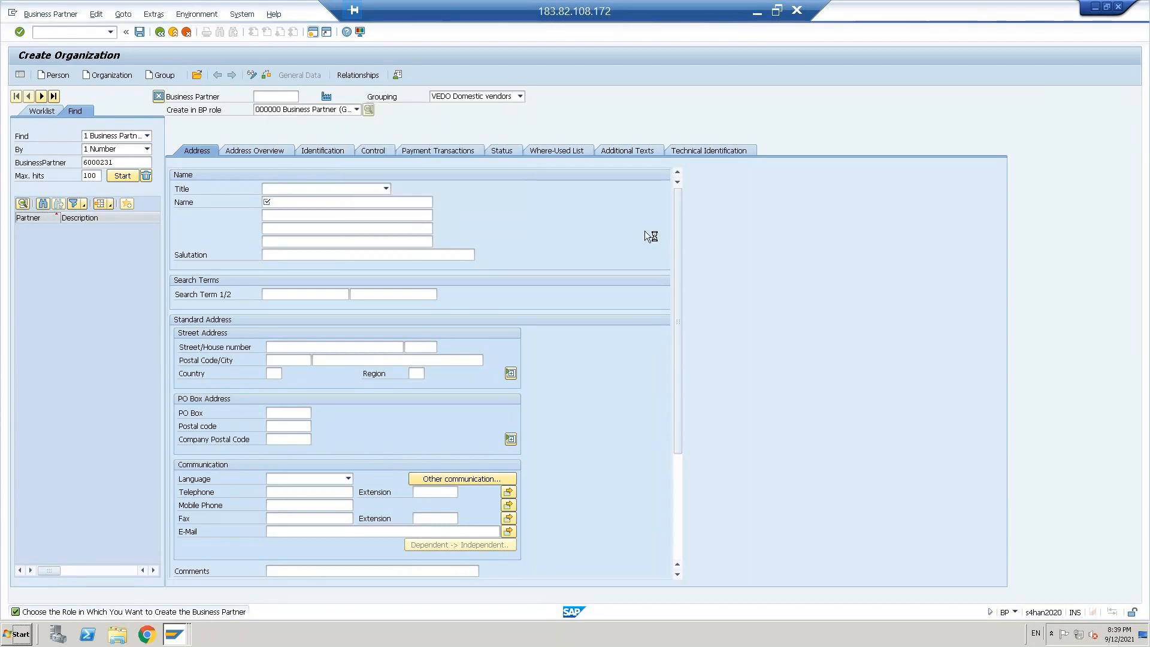
Step: Name the organization Domestic vendor-1 and save the business partner
click(278, 200)
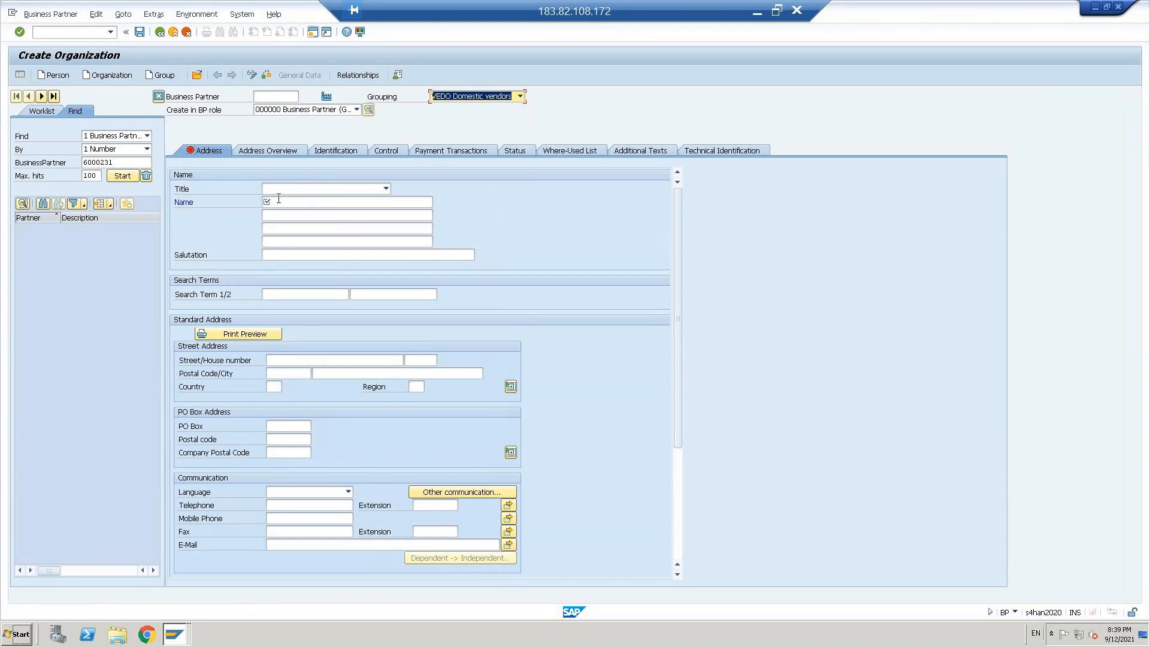
text(d)
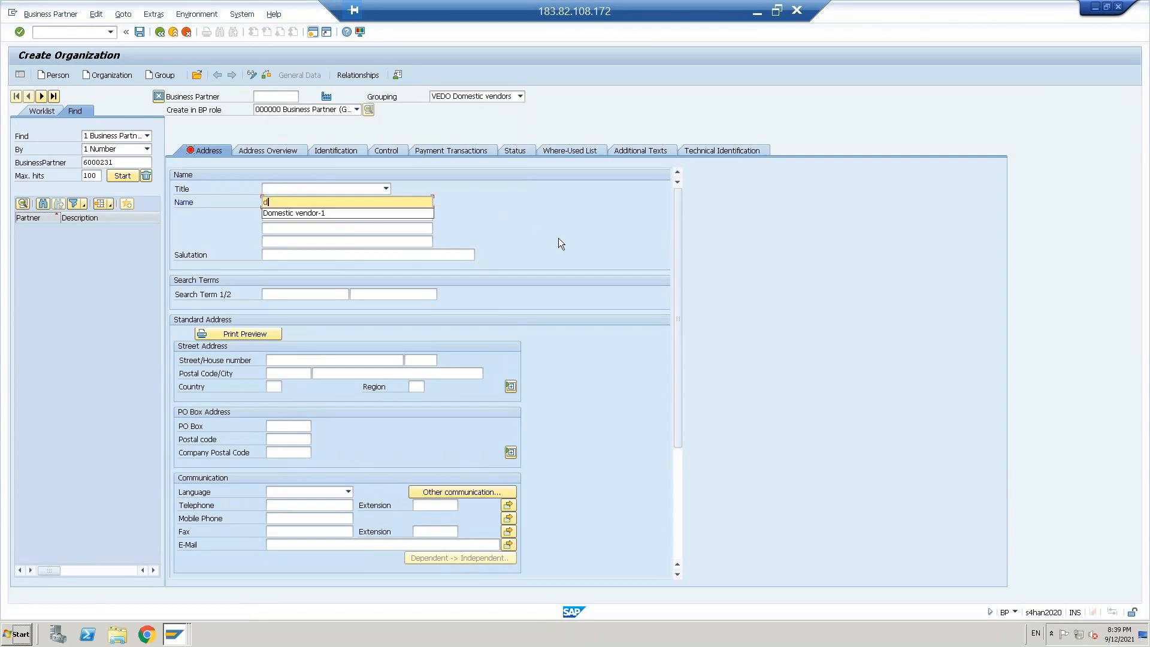
key(Down)
key(Return)
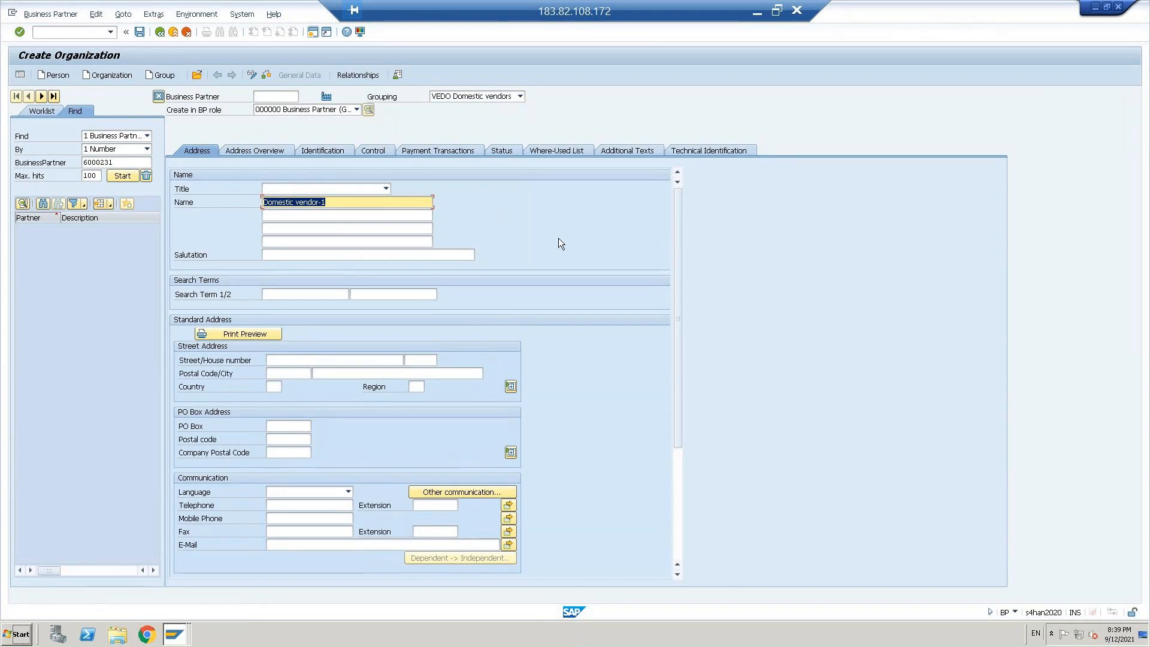
click(139, 33)
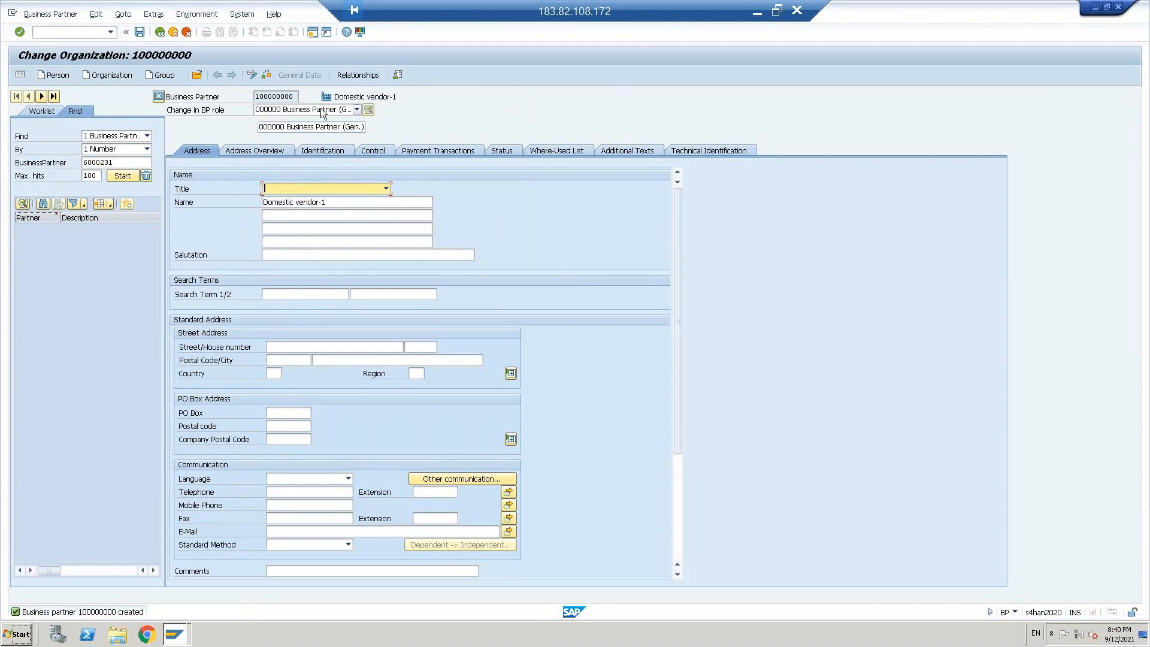
Step: Change the business partner's role to FLVN00 Supplier (Fin.Accounting)
click(357, 110)
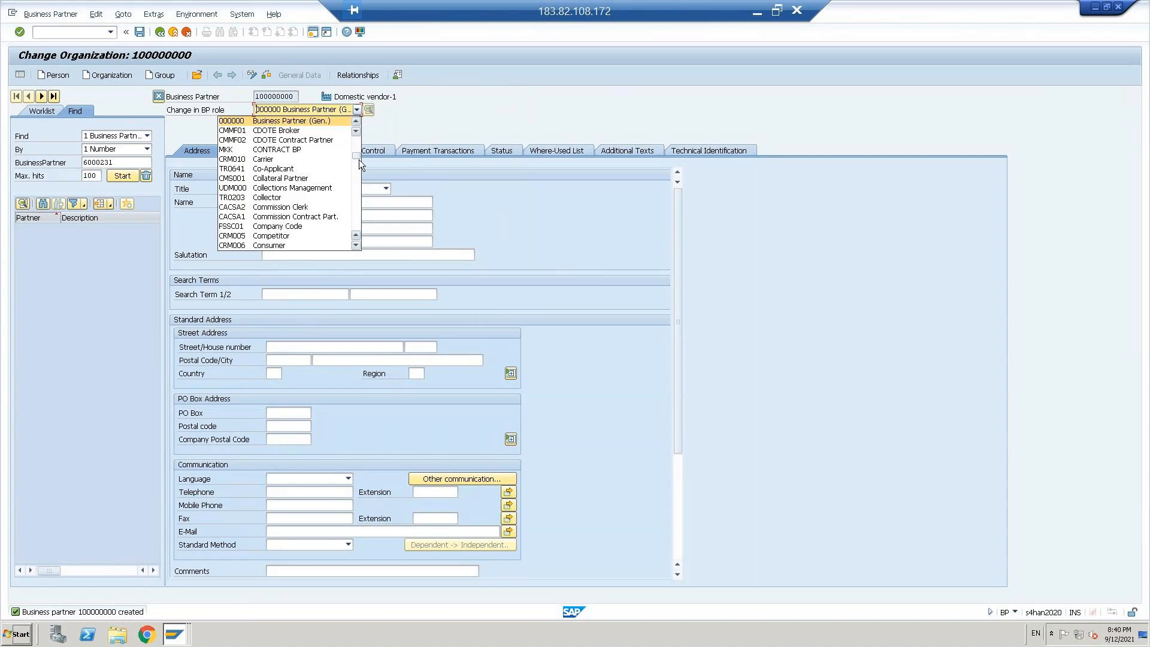
click(354, 200)
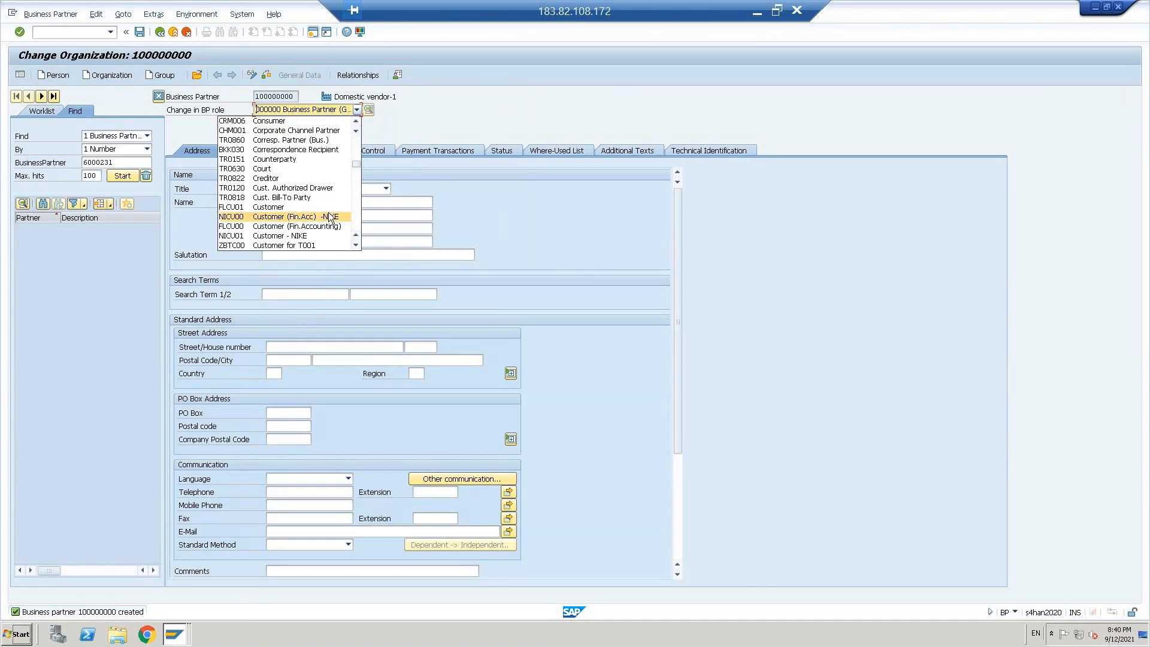
click(355, 211)
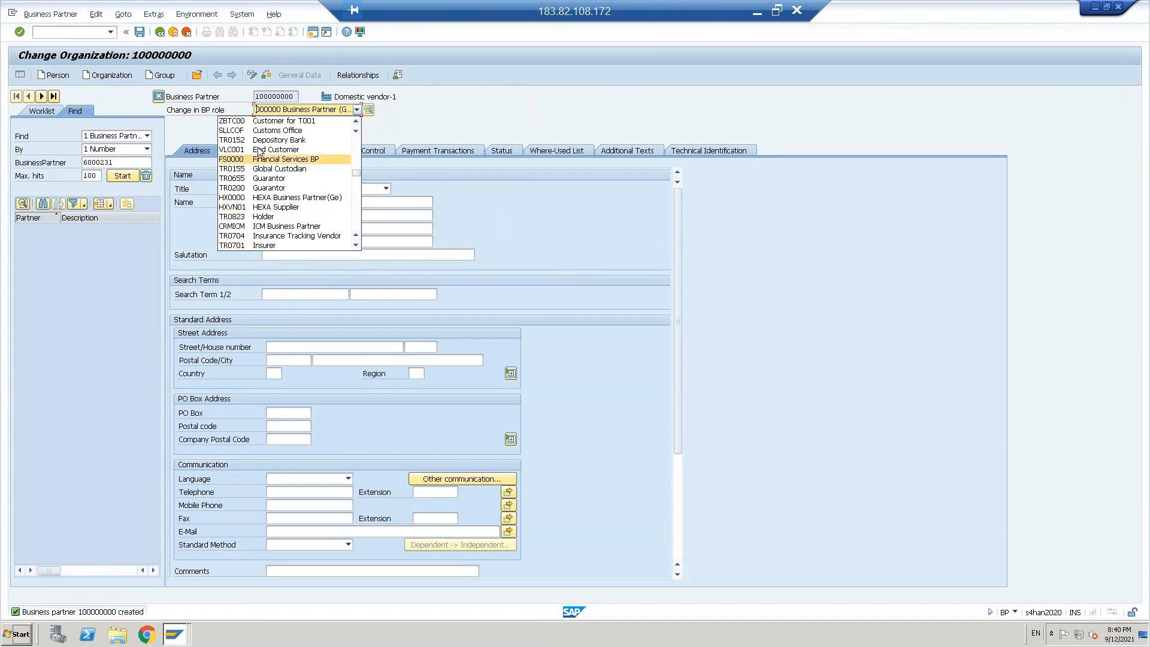
click(357, 210)
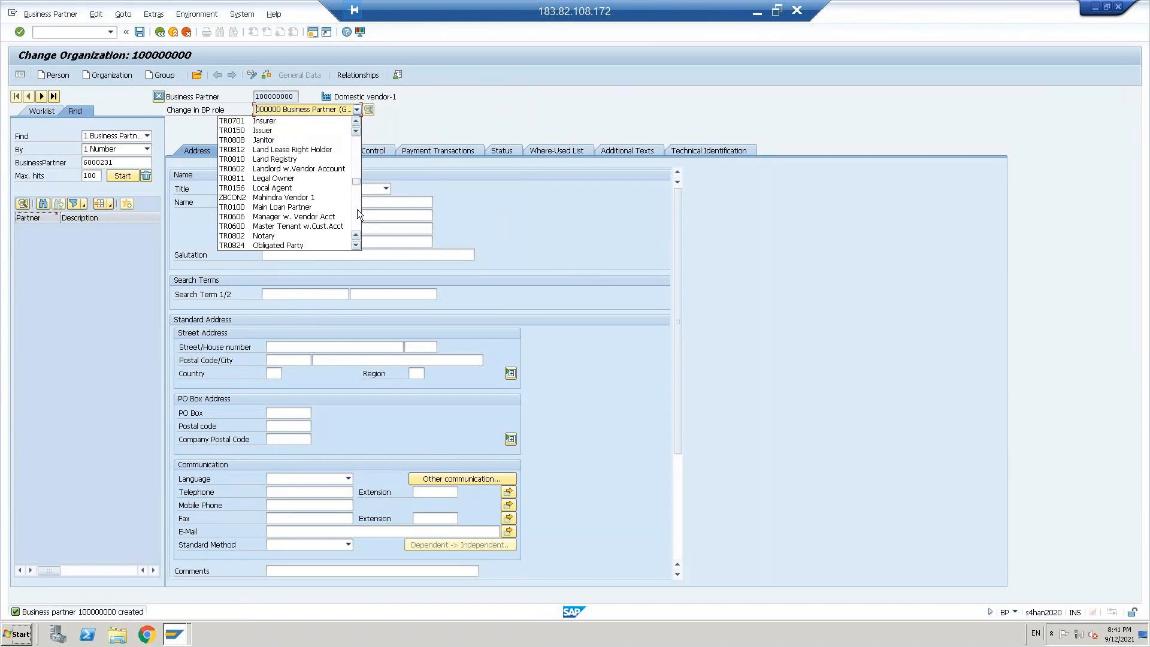
click(357, 210)
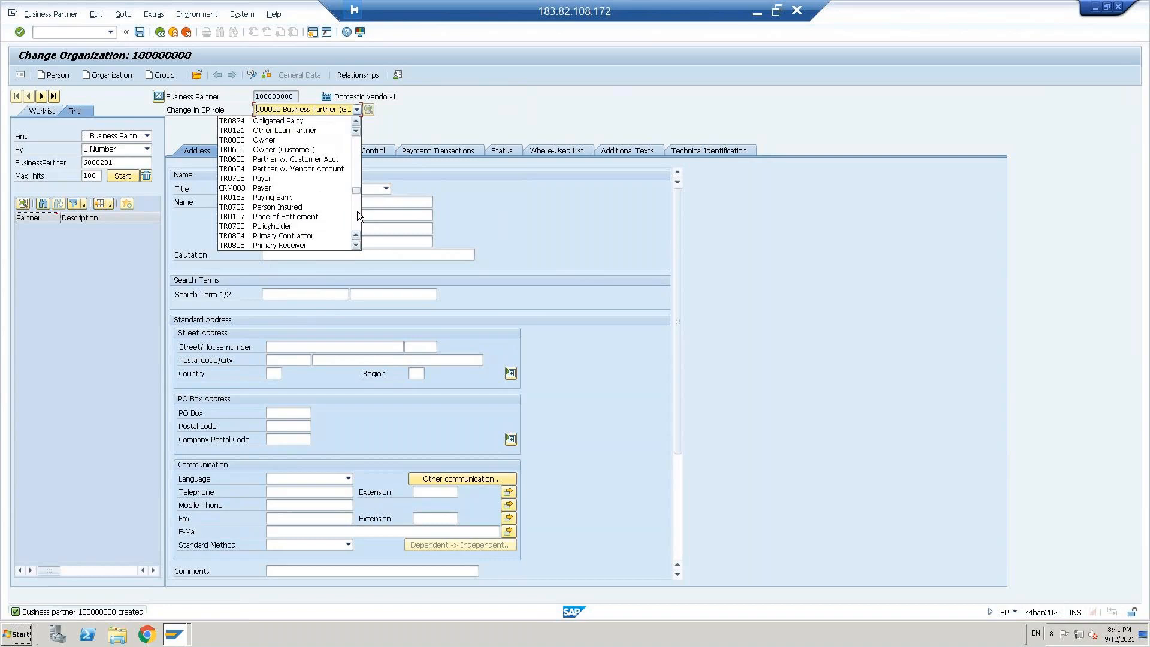
click(357, 211)
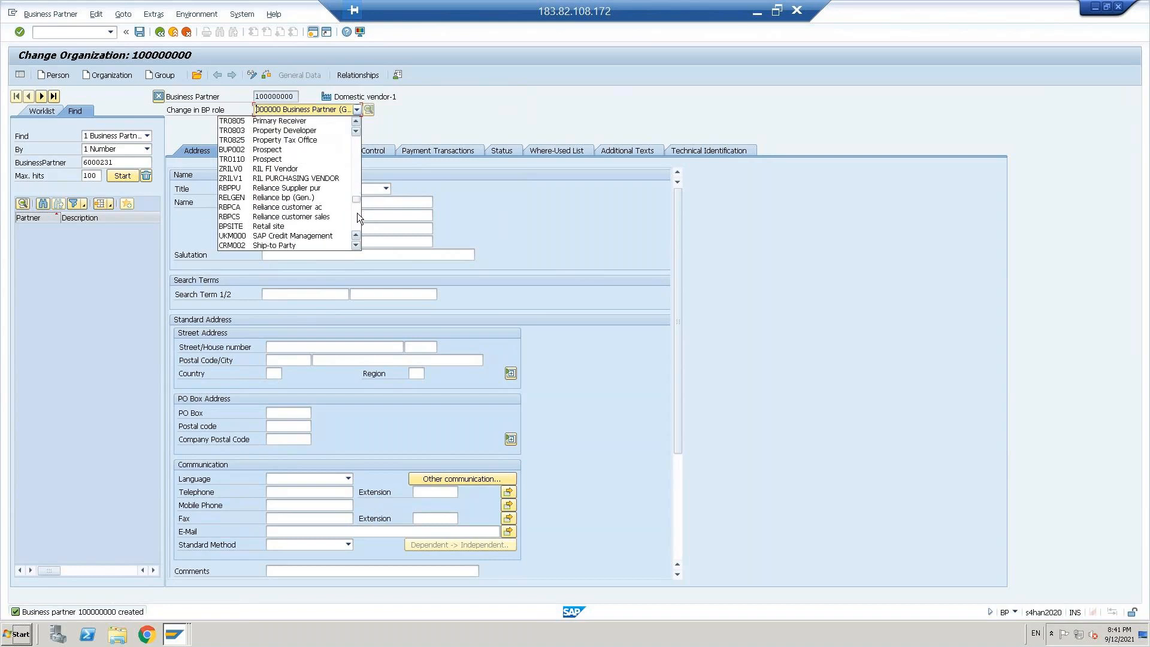
click(357, 221)
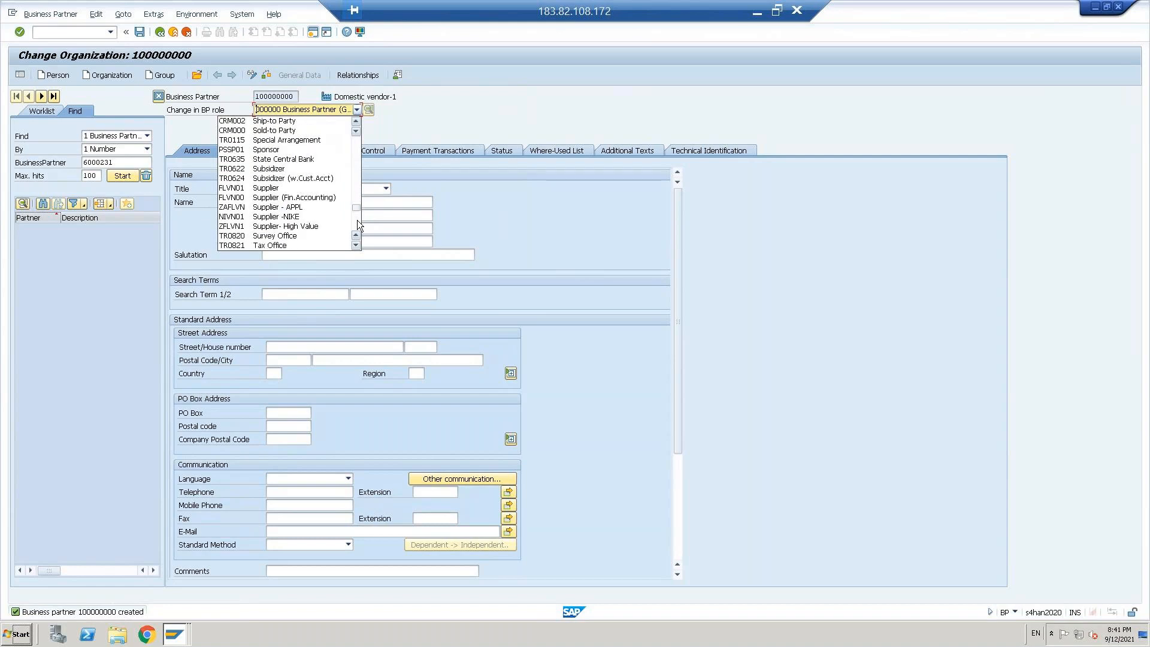
click(246, 199)
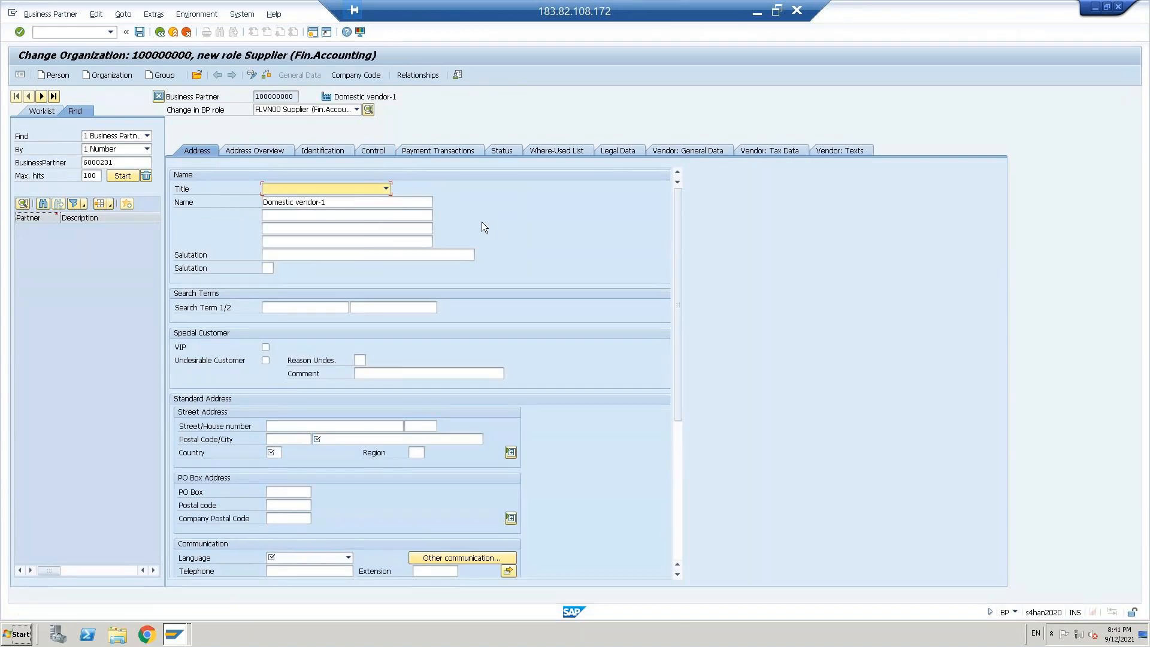
Step: Fill in the business partner's standard address with city "city", country US and language EN English
click(319, 439)
text(ci)
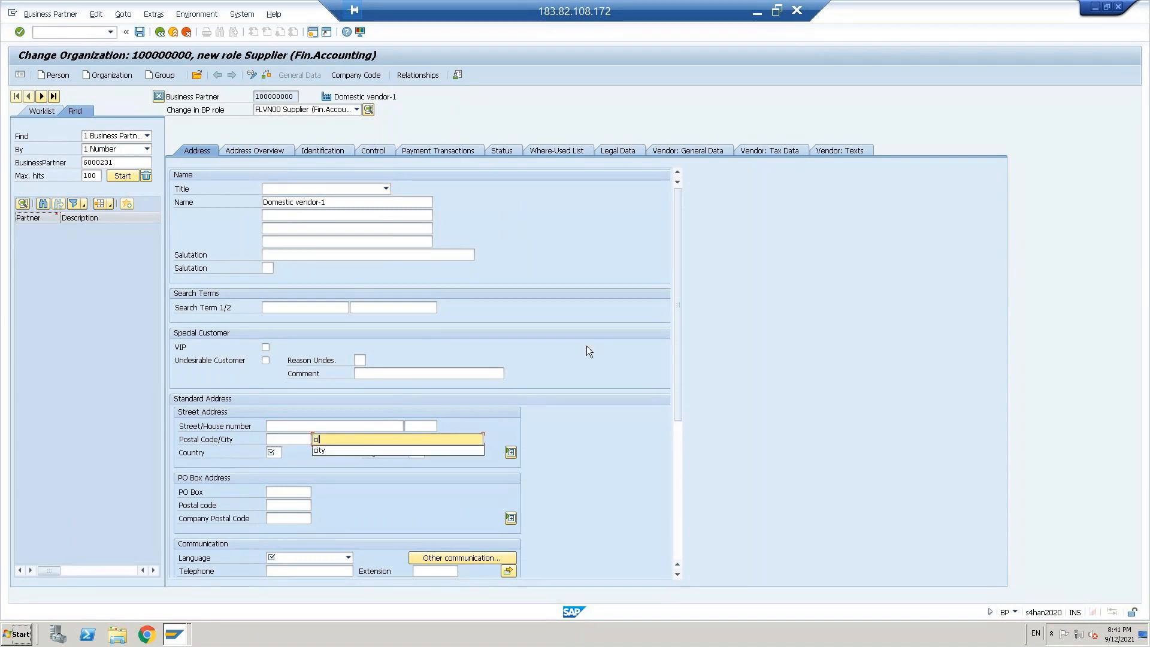
text(ty)
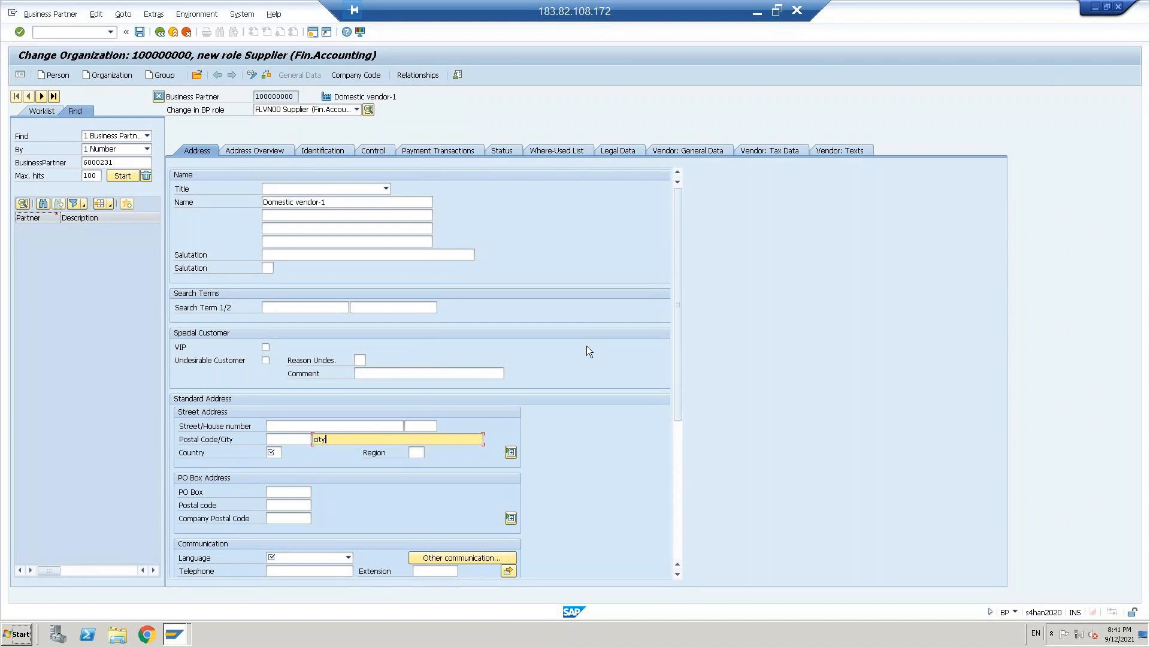
click(272, 453)
text(us)
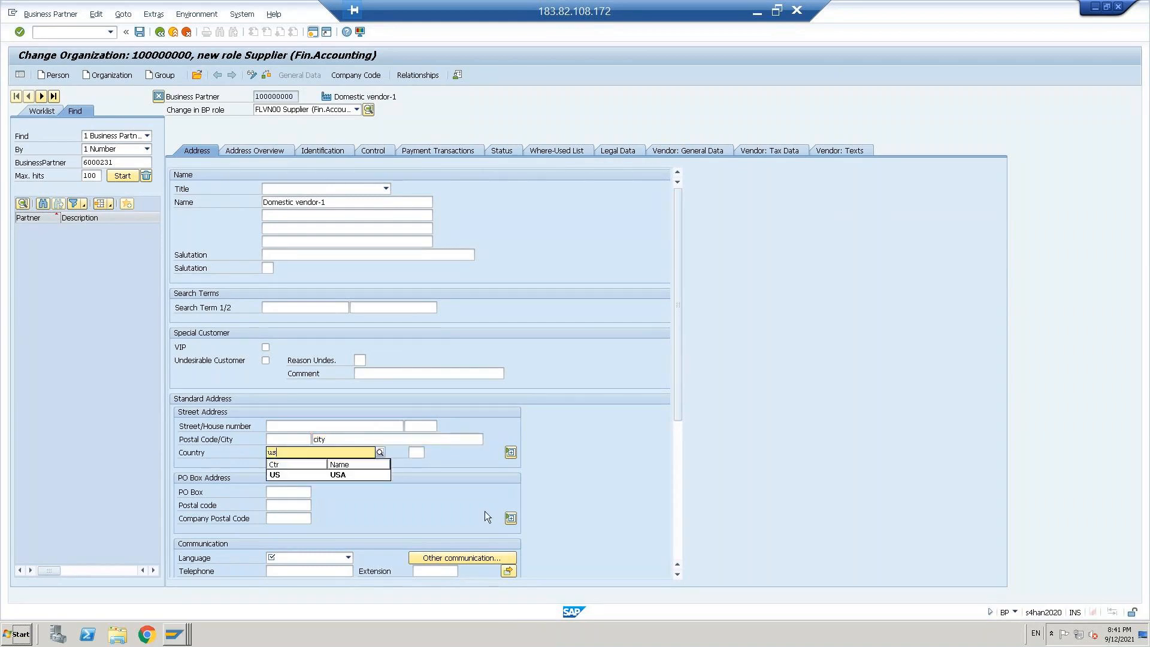
key(Return)
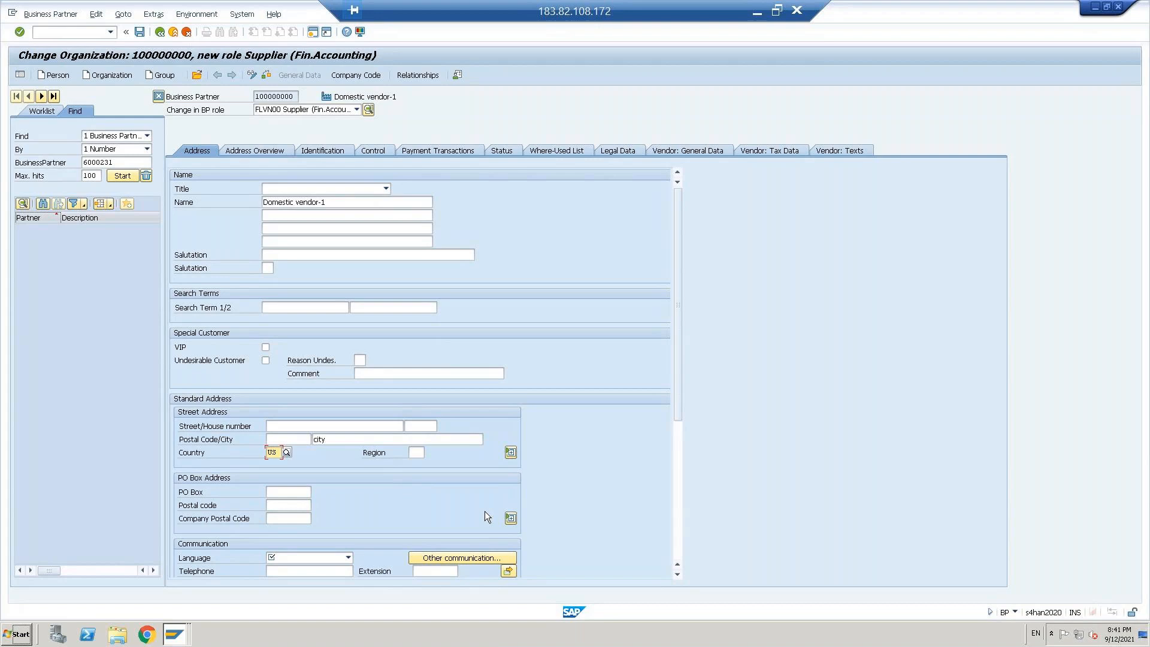
click(348, 558)
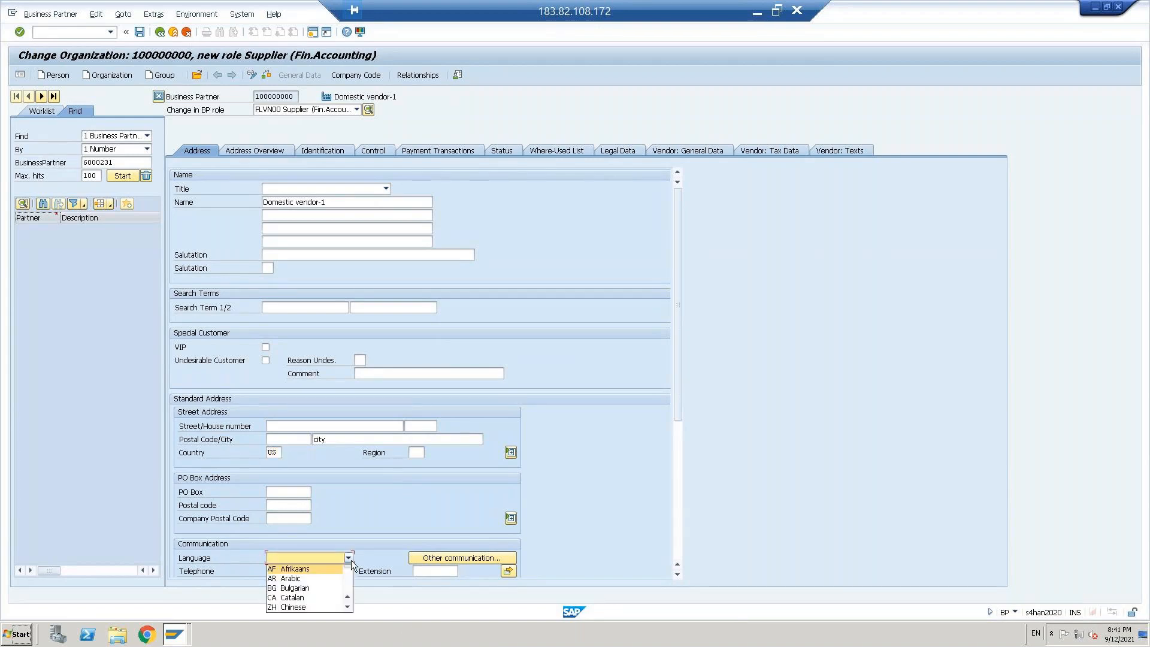
key(e)
key(Return)
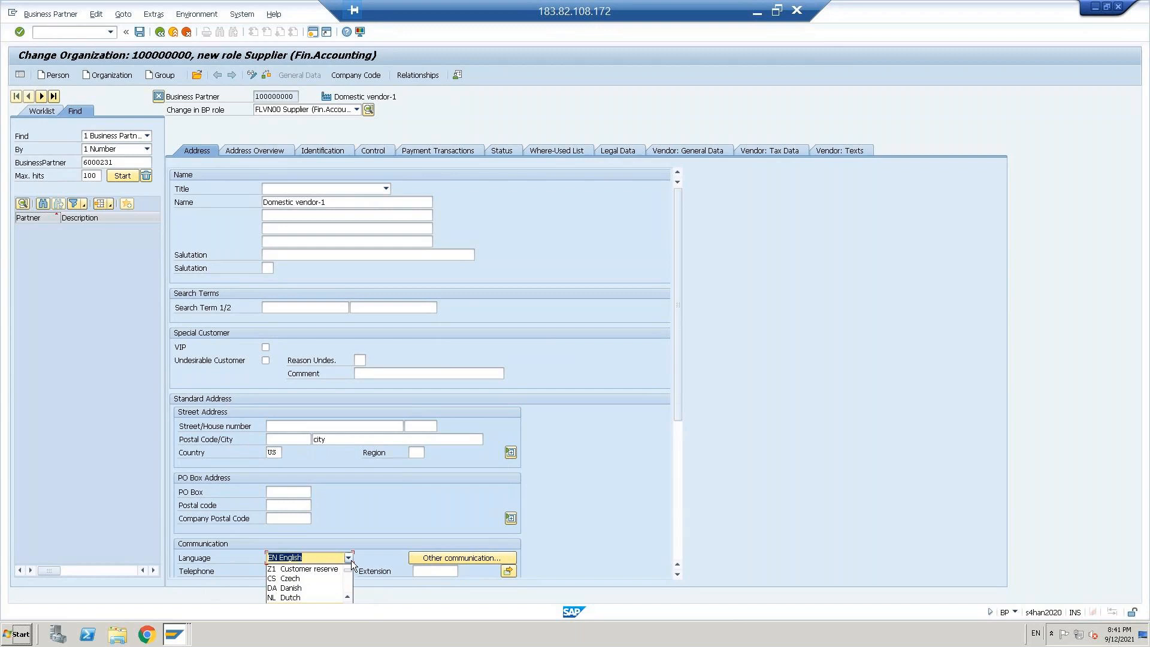
Step: Open the vendor's company code data for company code CBUS and go to the reconciliation account entry
click(357, 76)
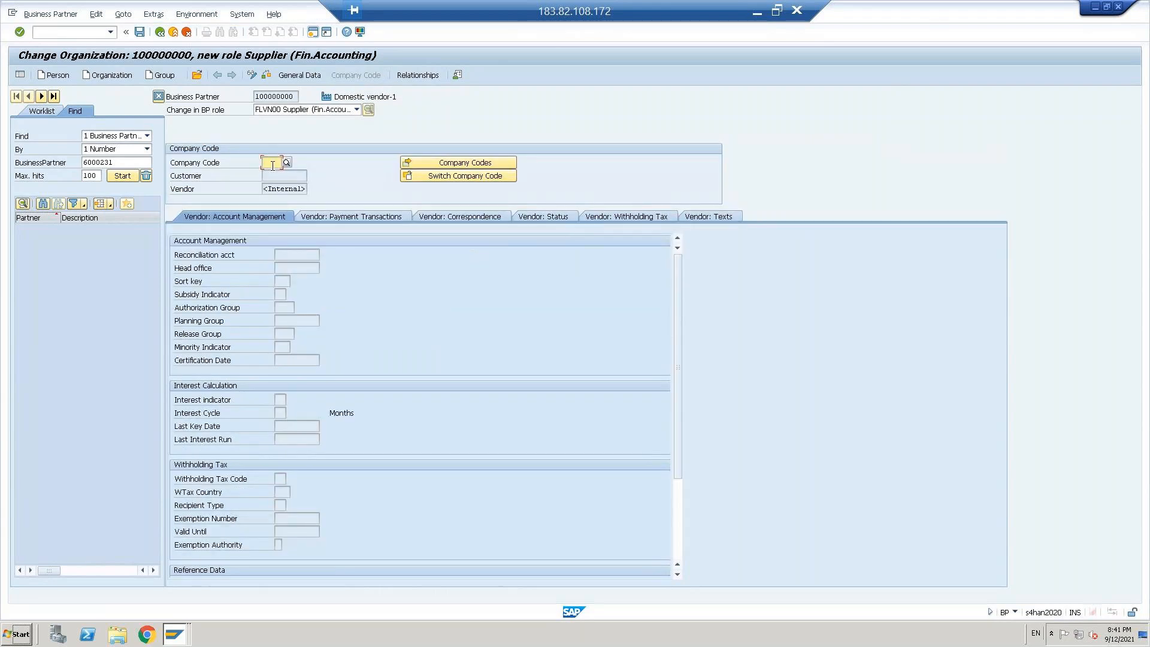
text(cbus)
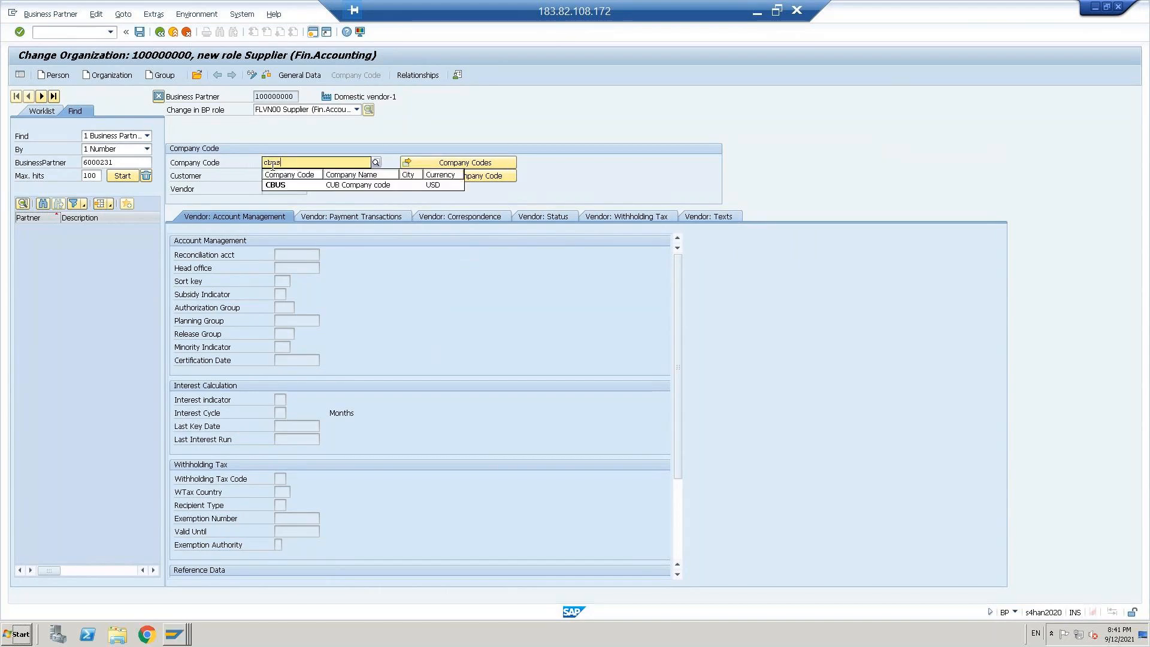
key(Return)
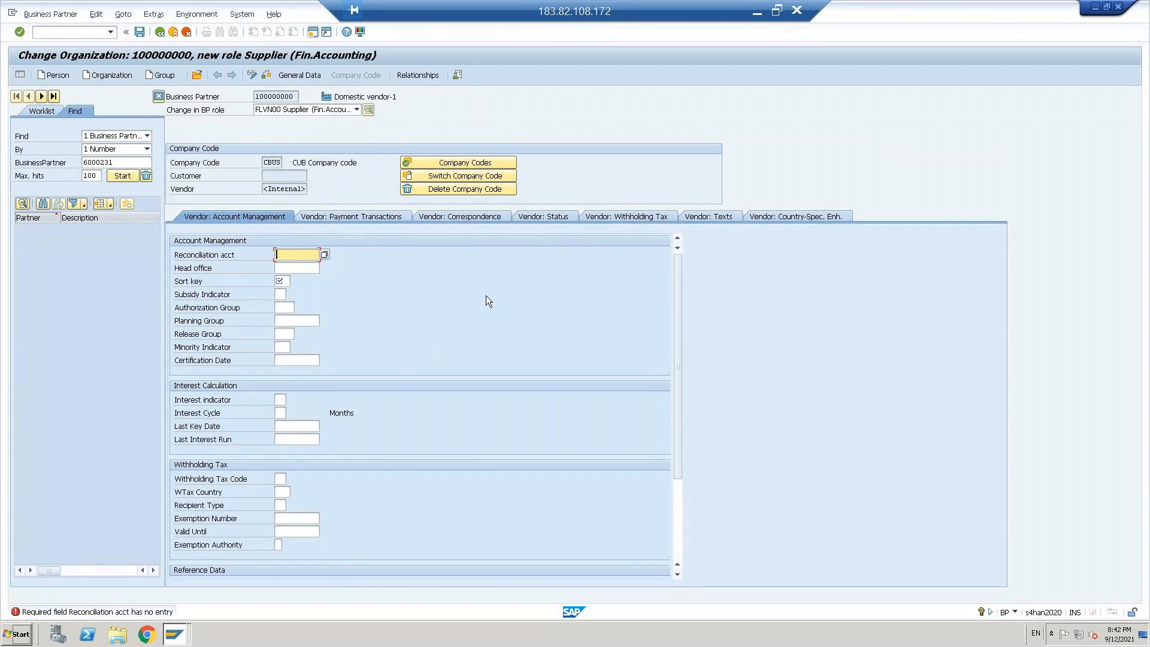
click(271, 164)
click(288, 254)
Step: Switch to the Post Outgoing Payments session and run transaction FS00 there to edit G/L accounts centrally
click(172, 638)
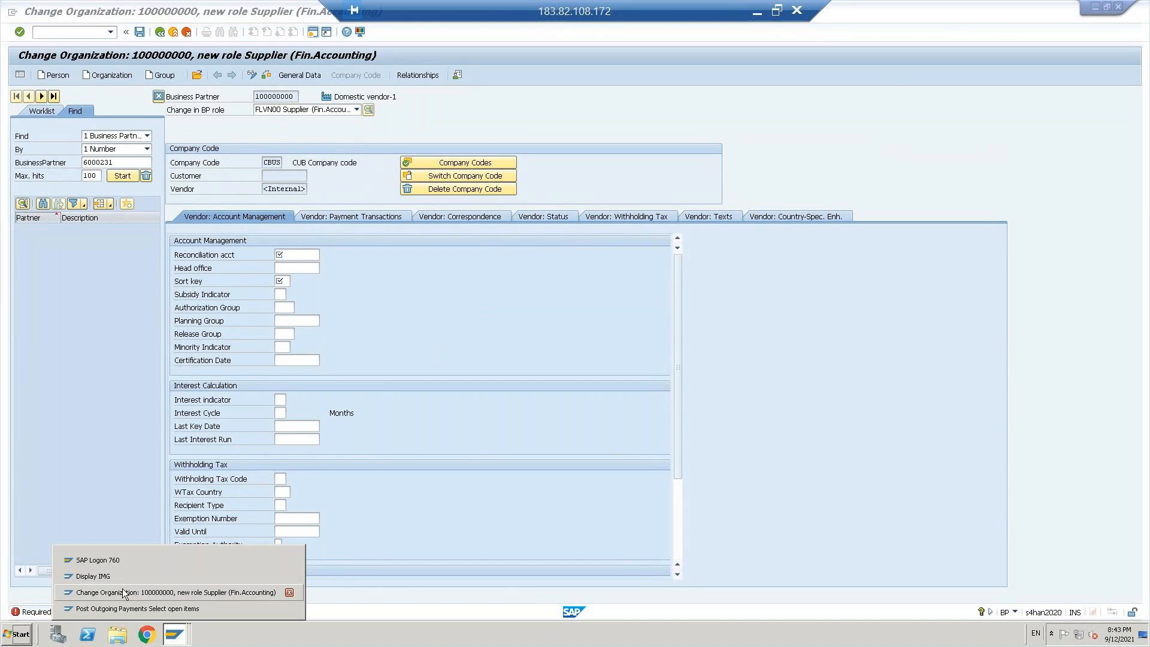
click(123, 593)
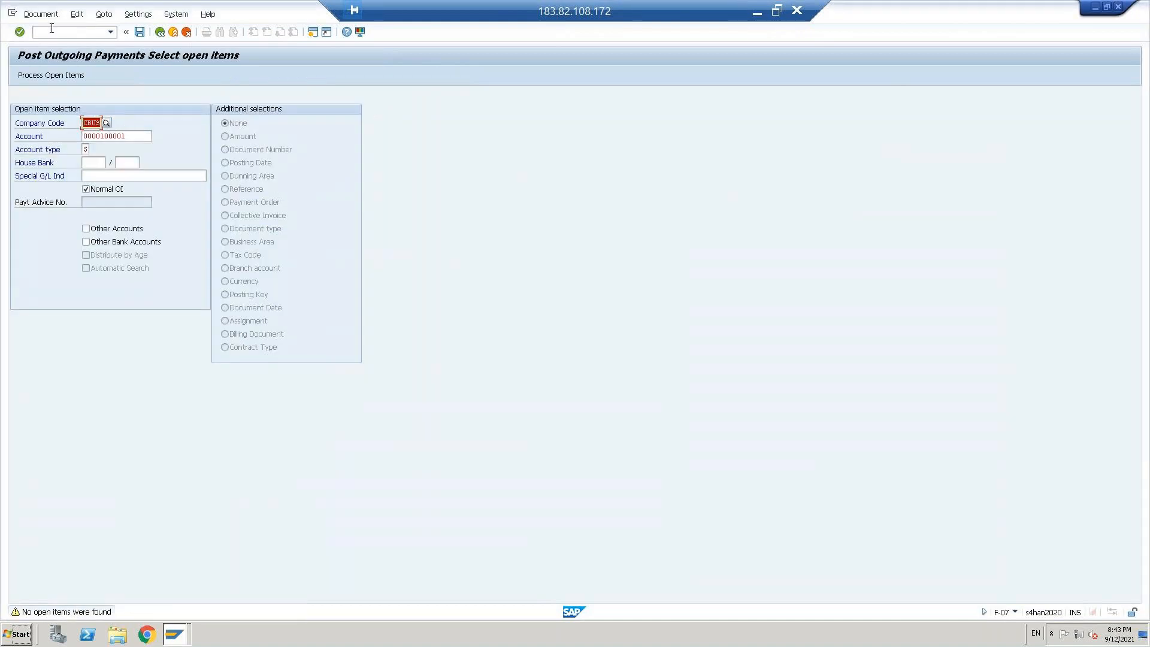
click(51, 28)
text(/n)
text(/nfs00)
key(Return)
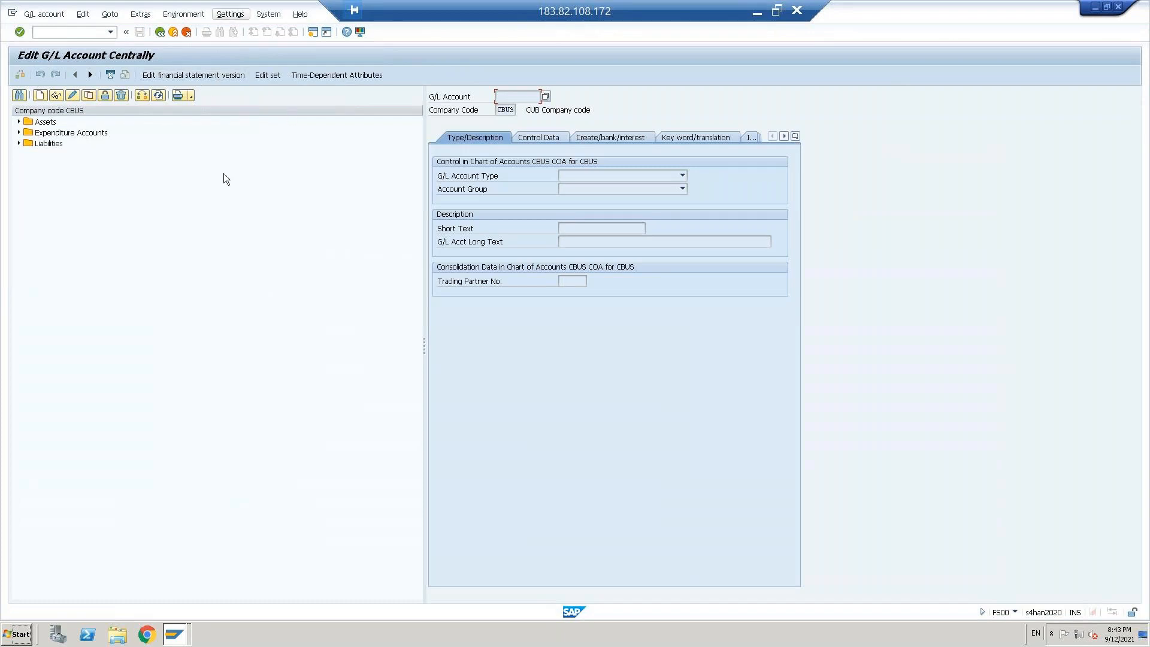
Step: Copy the liability account 100001 Outstanding exp ac to a new G/L account 100200 in company code CBUS
click(18, 143)
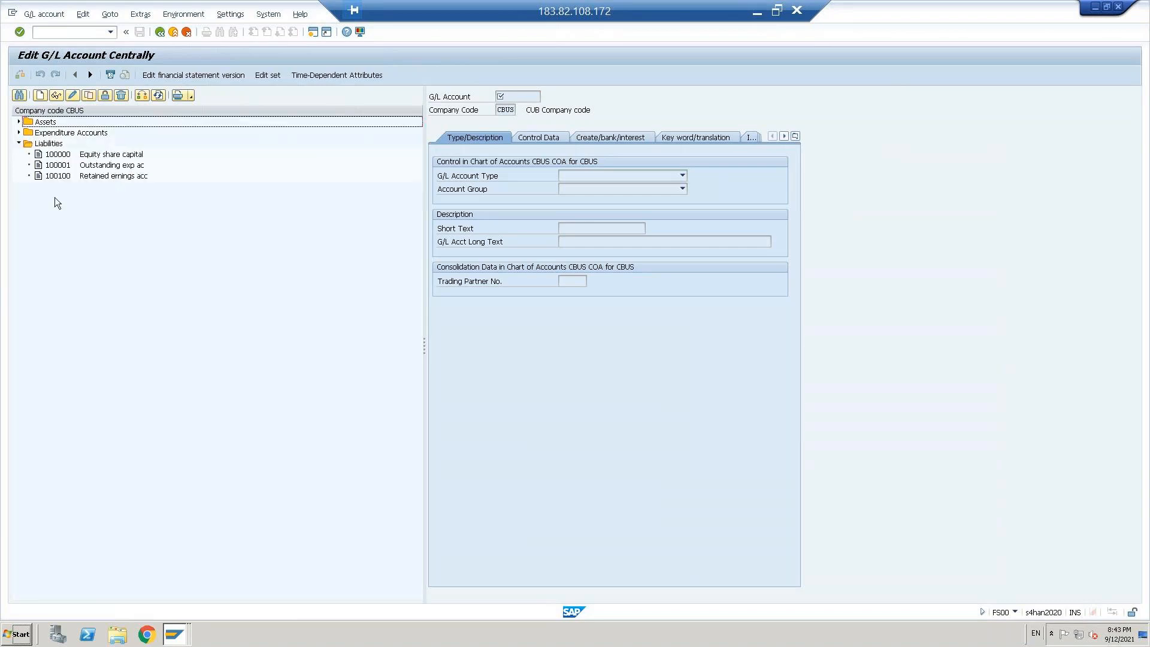
click(52, 168)
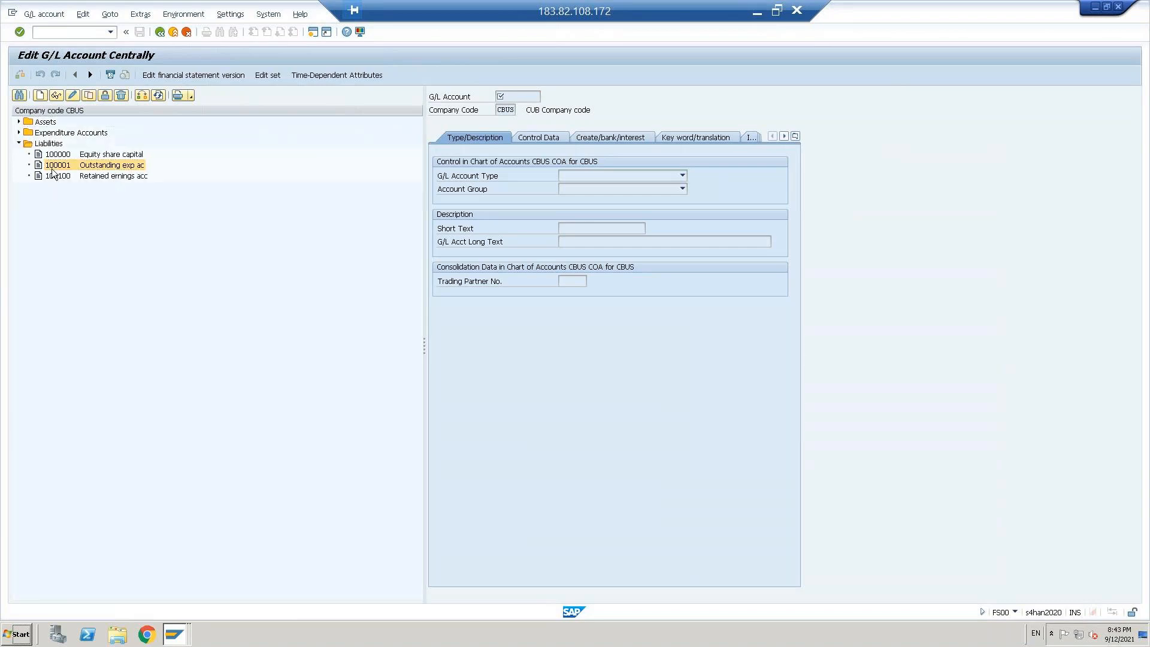
double_click(52, 171)
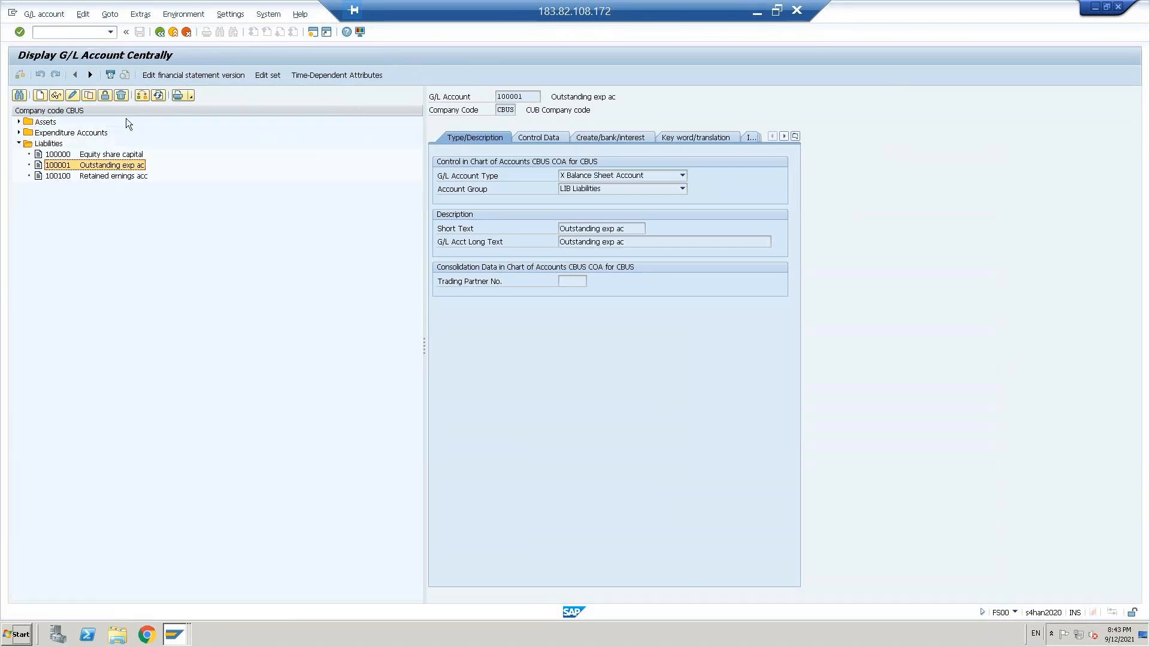
click(90, 96)
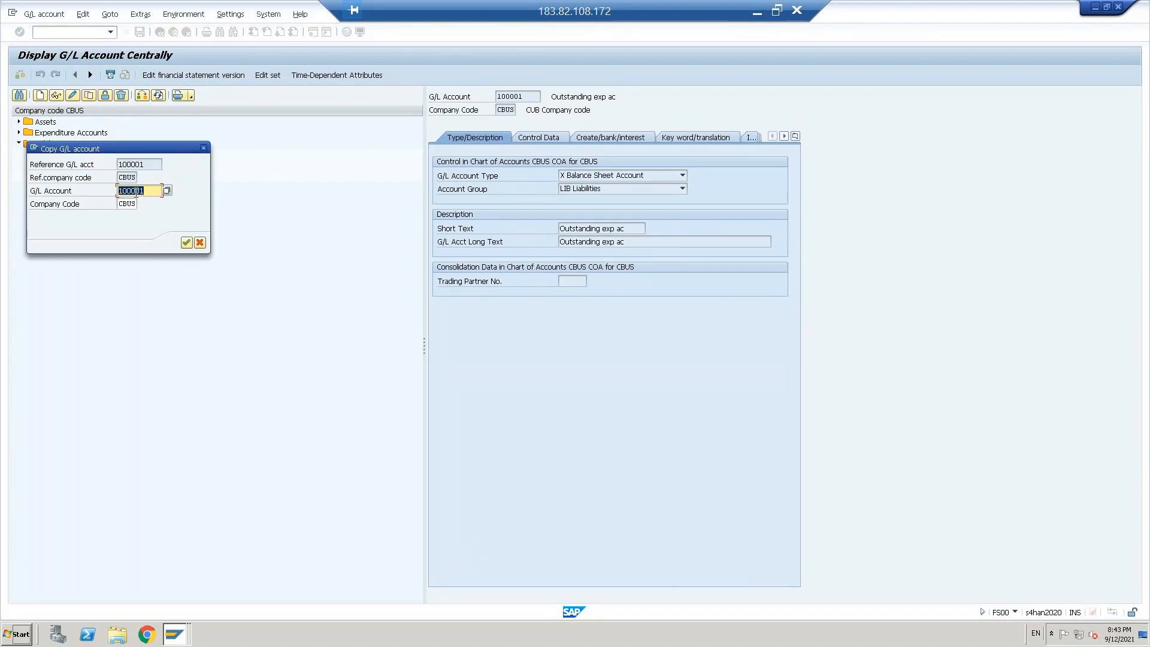
drag(123, 145, 258, 154)
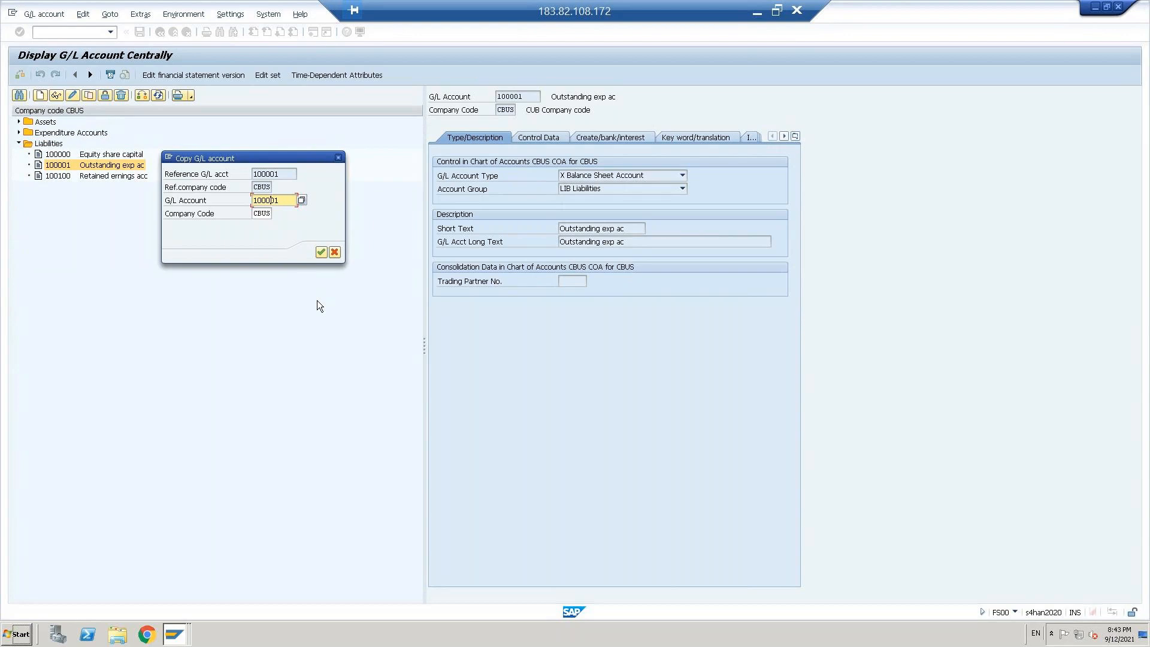
key(shift+Right)
key(shift+Right)
key(shift+Right)
text(200)
click(322, 252)
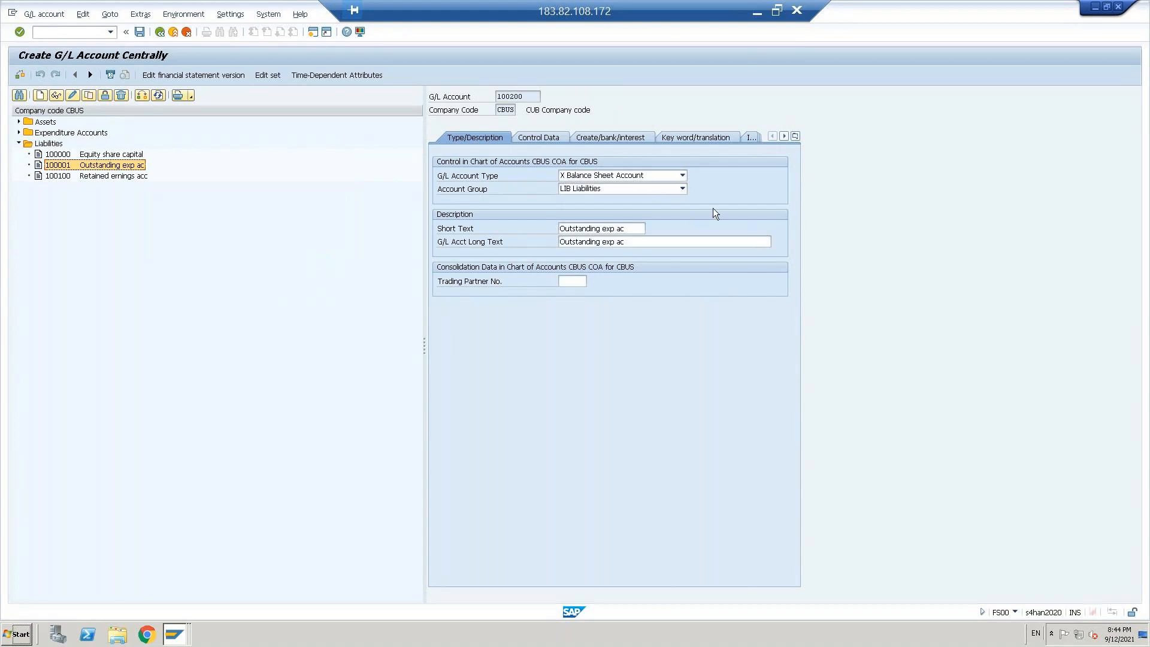
Step: Keep the Balance Sheet Account type and set the new G/L account's short text to Reconcil for Vendor
click(613, 176)
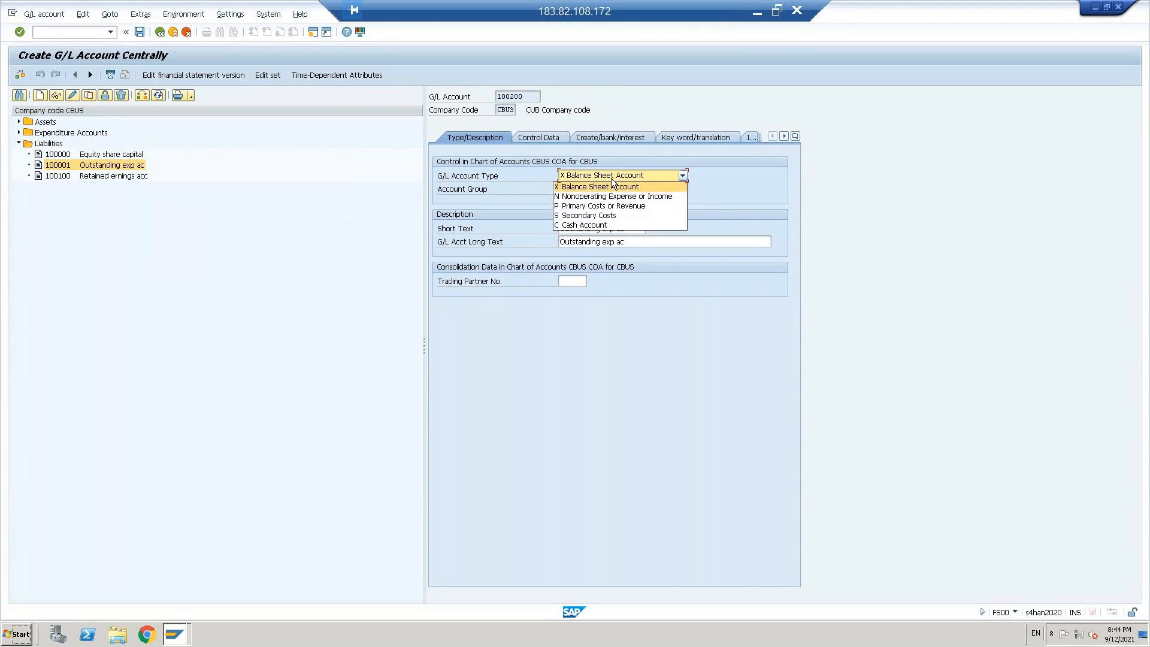
click(738, 214)
key(Tab)
key(Tab)
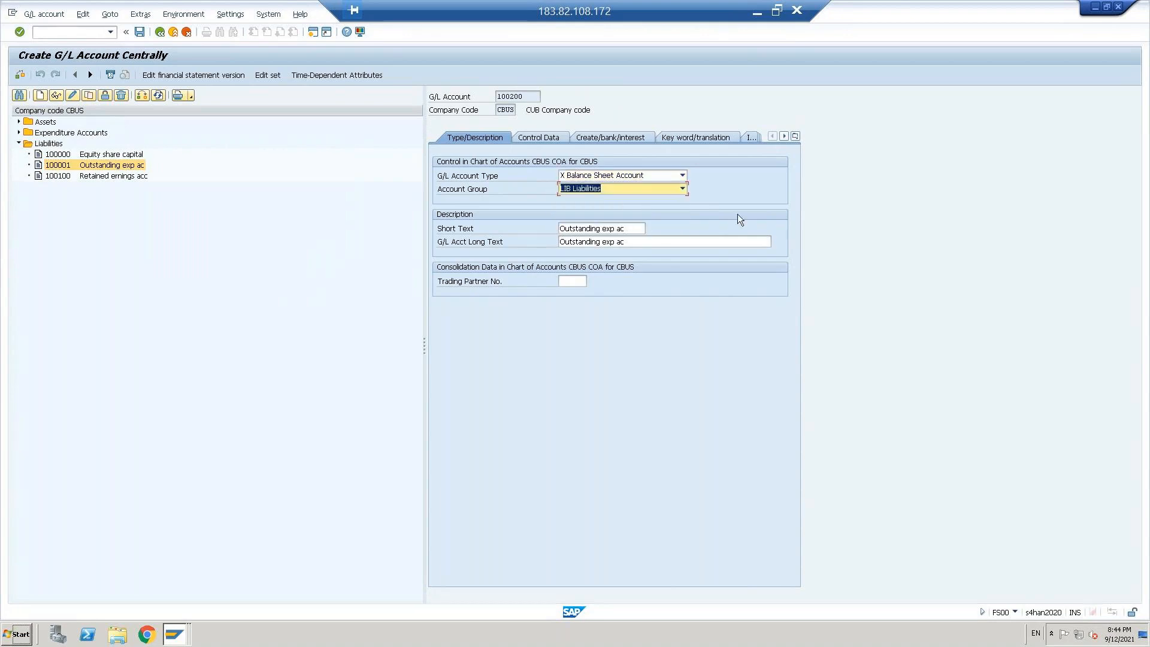
key(BackSpace)
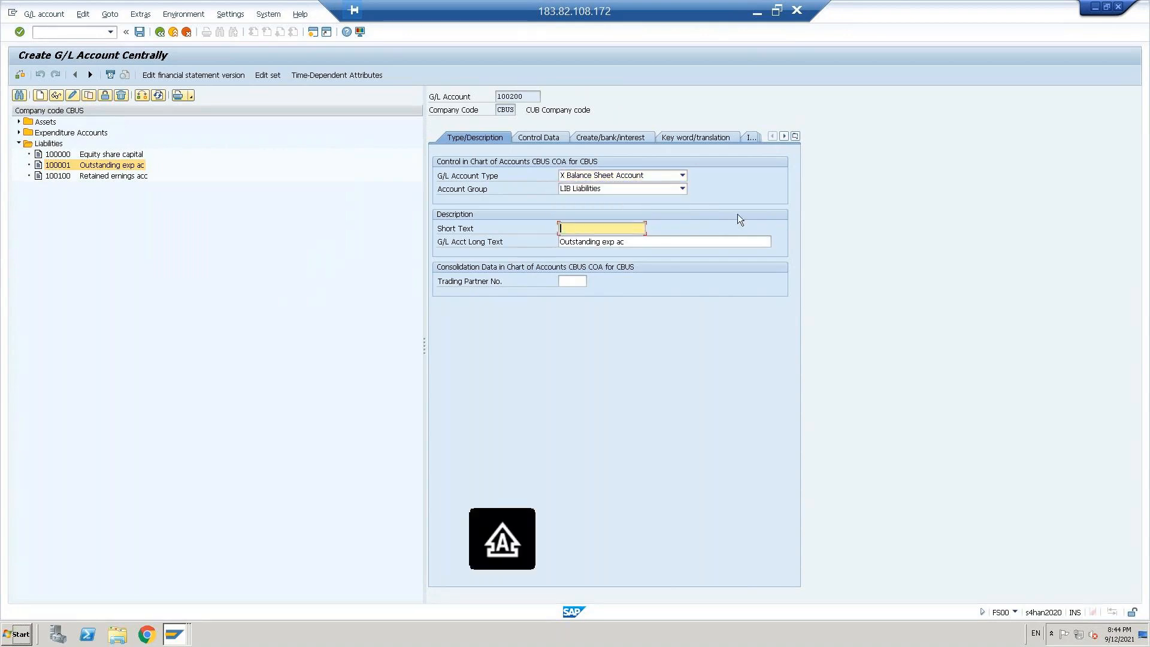
text(R)
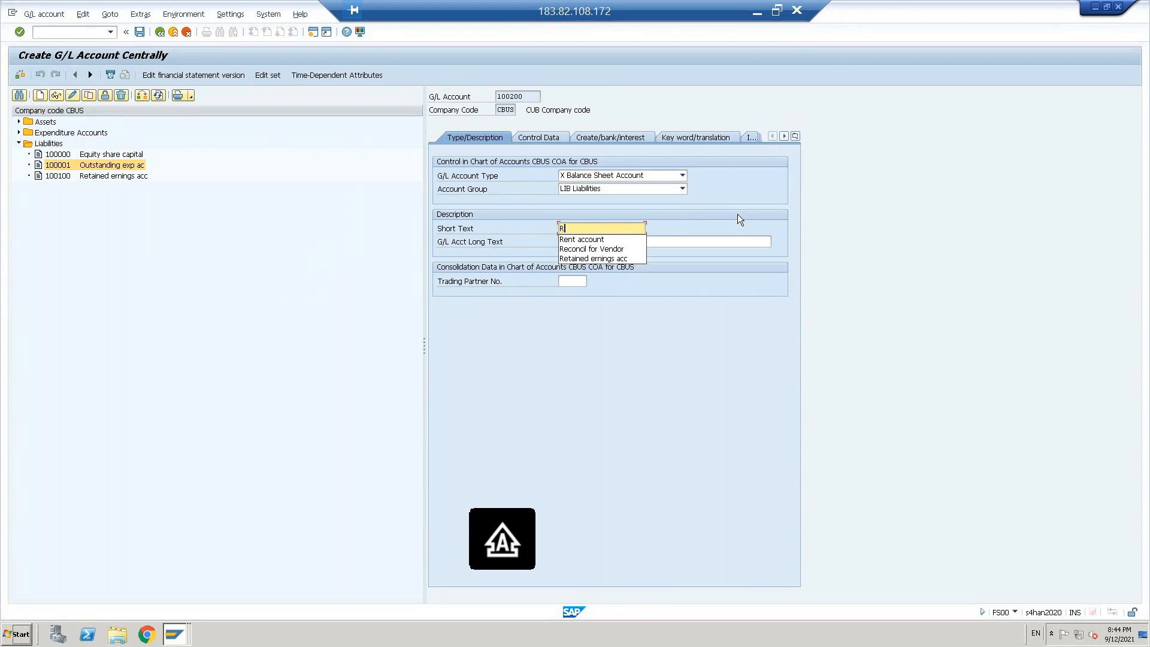
key(Down)
key(Down)
key(Return)
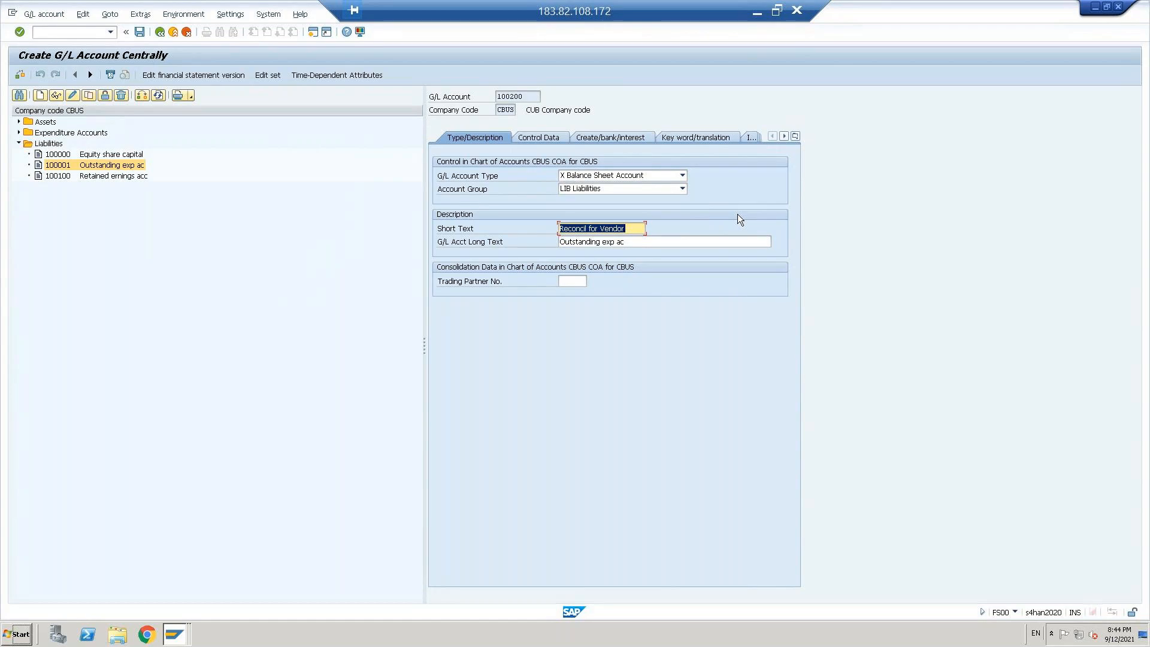
Step: Set the G/L account's long text to Reconciliation for Vendor and continue to its control data
key(Tab)
text(R)
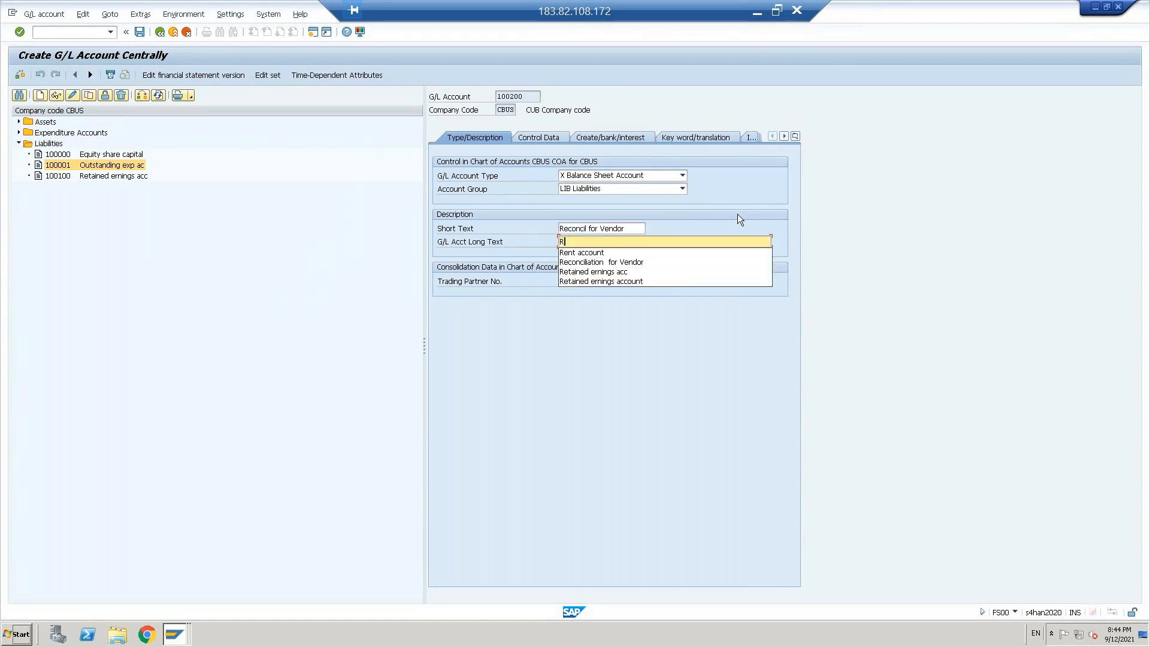
key(Down)
key(Down)
key(Return)
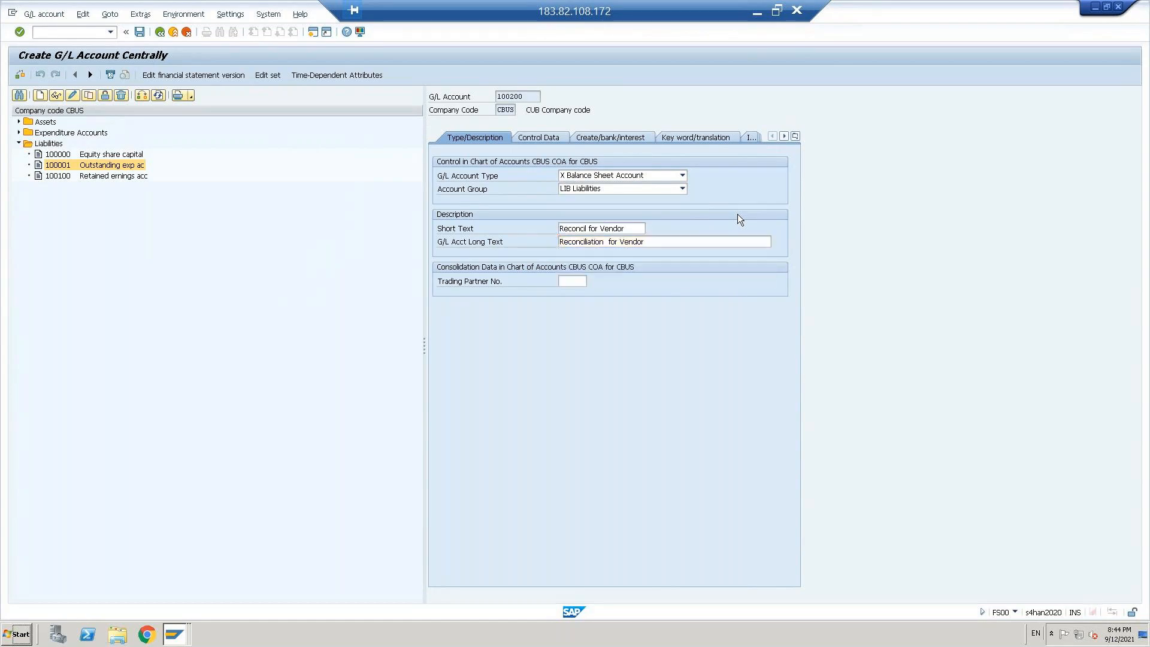
key(Return)
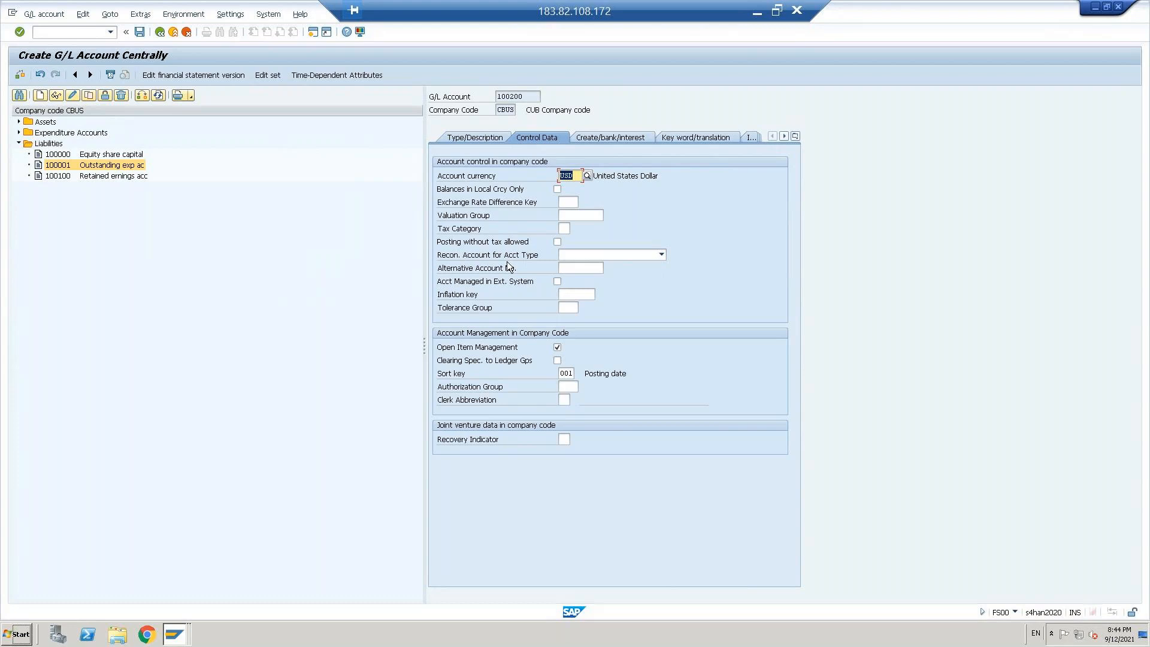
Step: Make account 100200 a reconciliation account for account type K Vendors and clear Open Item Management
click(661, 255)
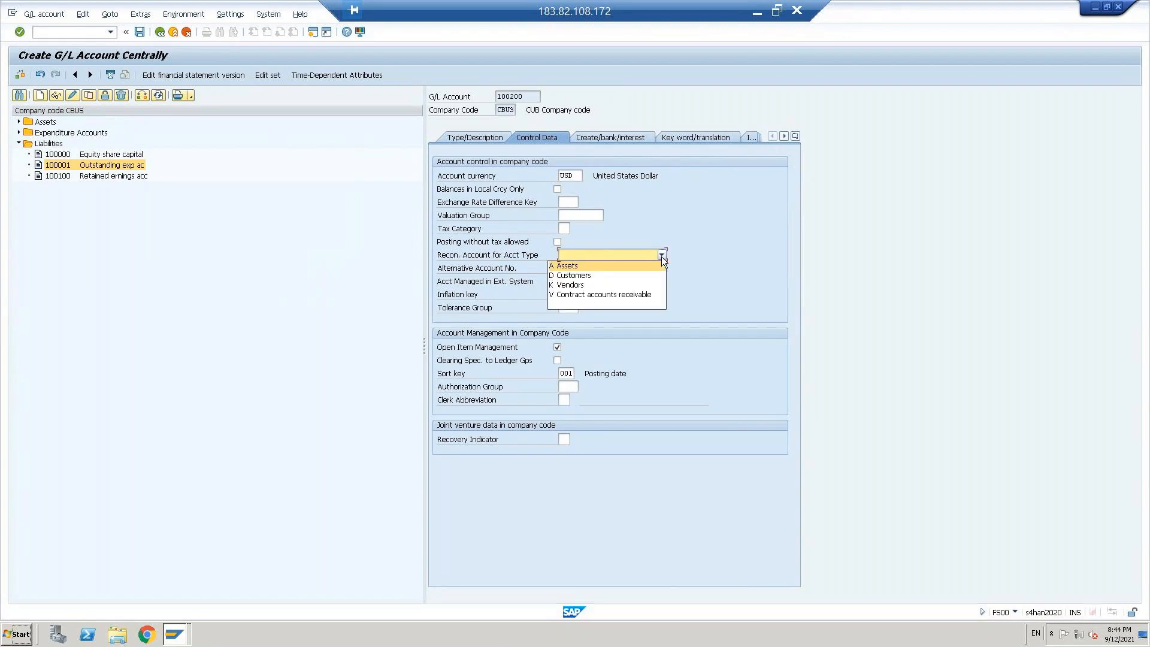
click(580, 285)
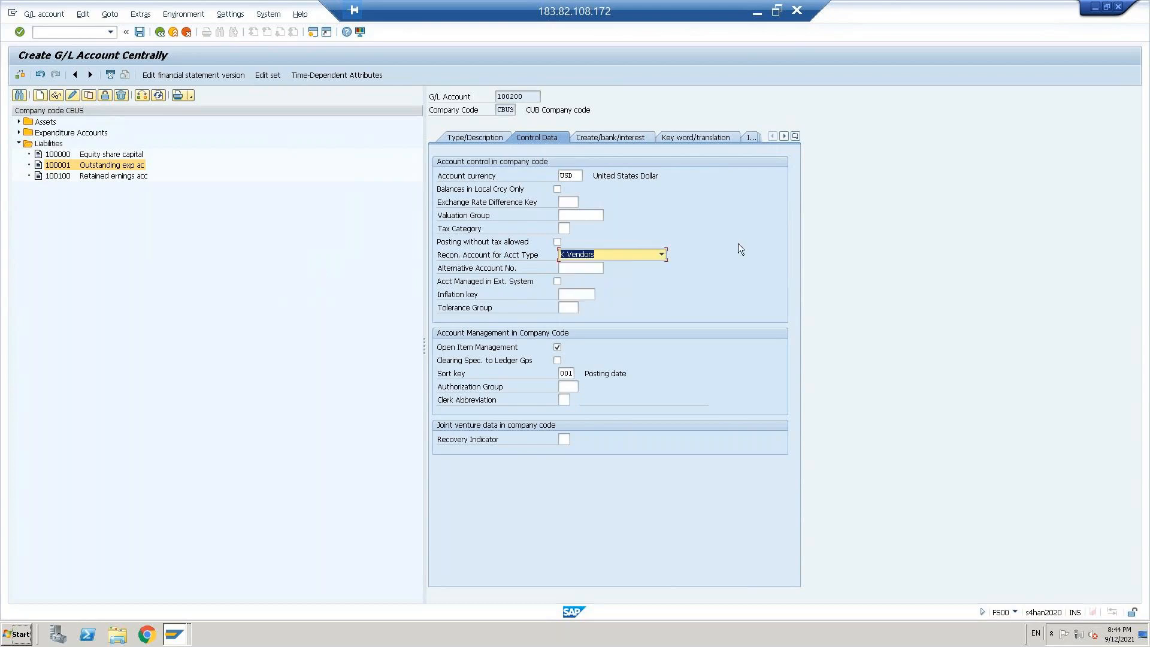
key(Return)
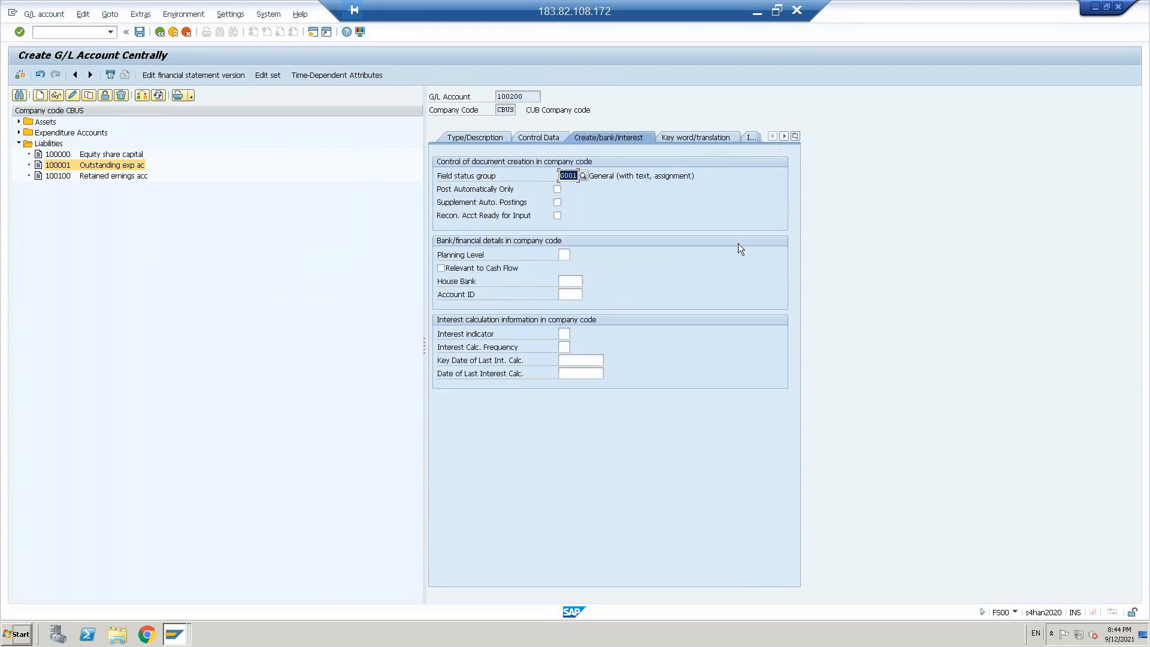
click(544, 141)
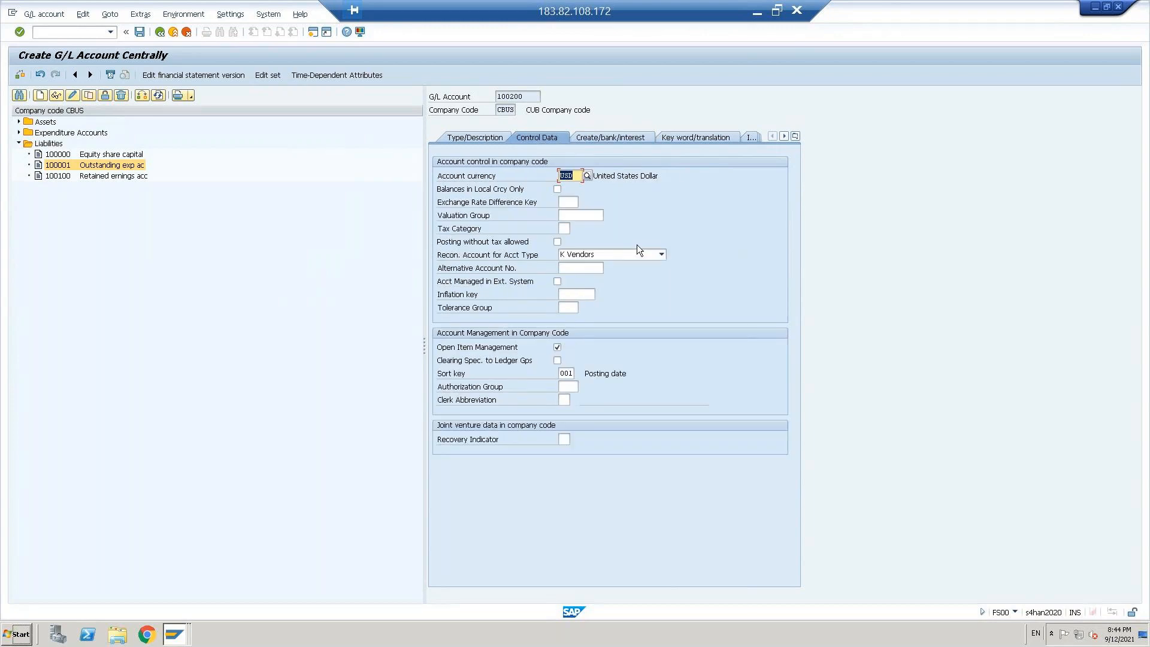
click(558, 347)
Step: Set the G/L account's field status group to G067 Reconciliation accounts and save the account
click(620, 137)
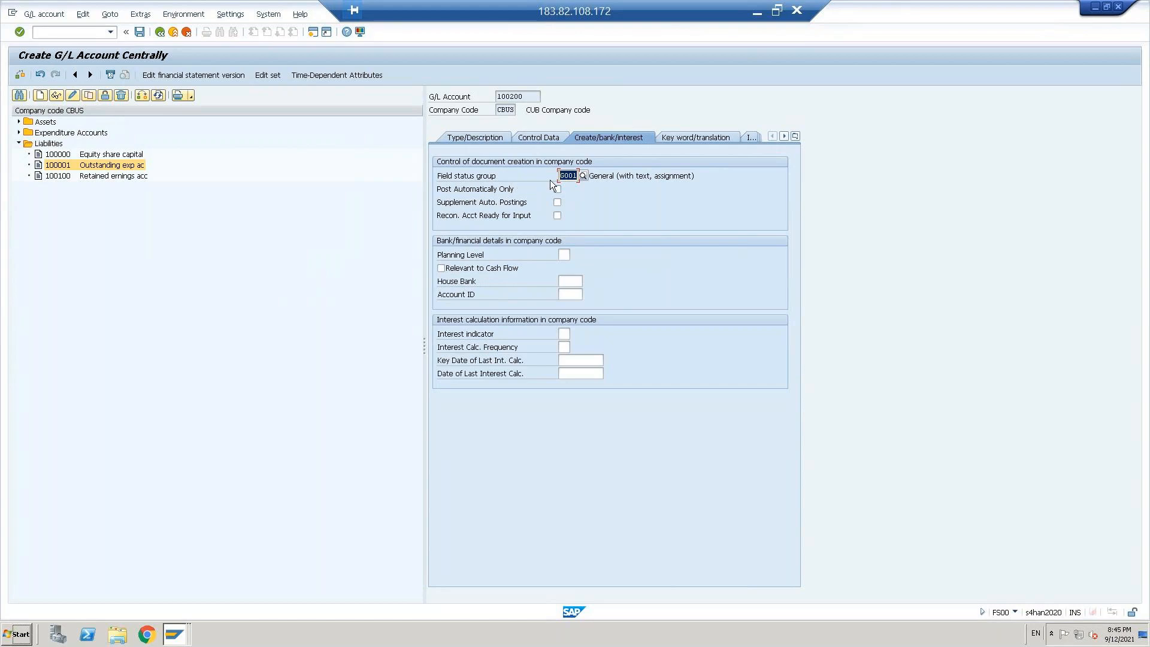
click(581, 175)
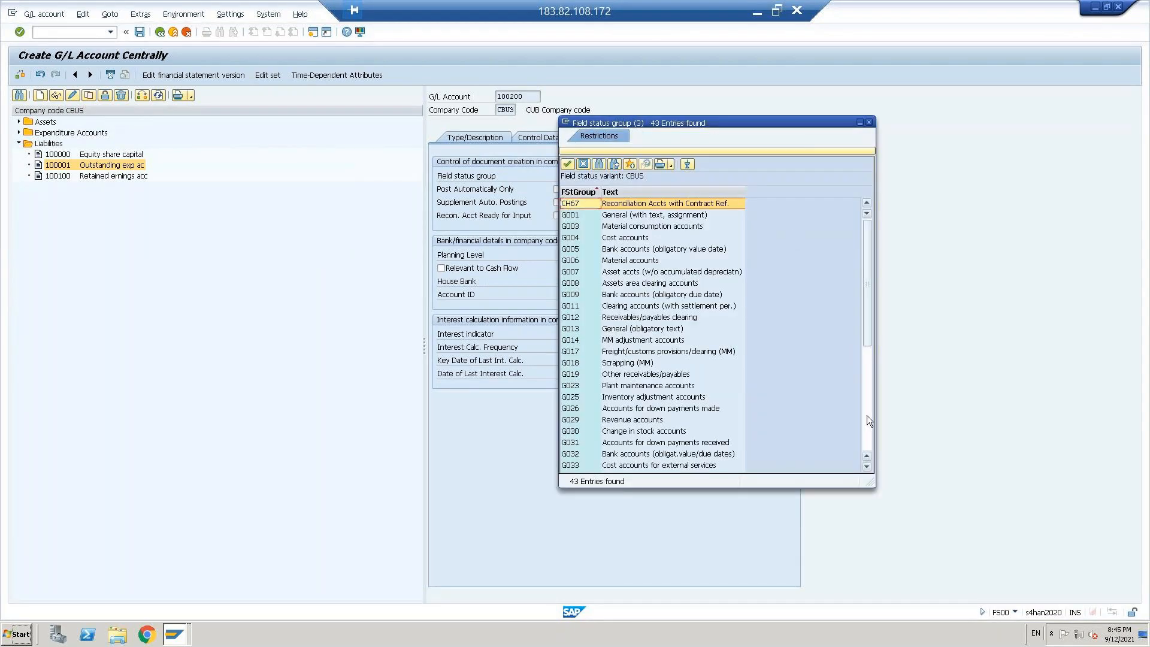
click(867, 415)
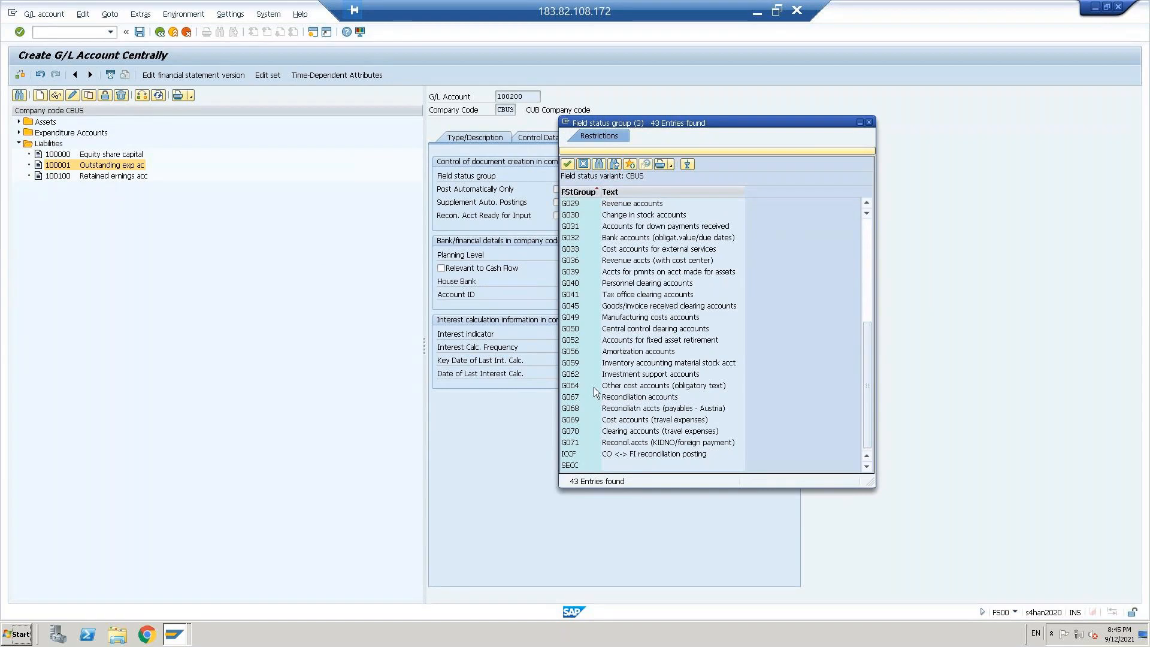
click(628, 398)
double_click(628, 399)
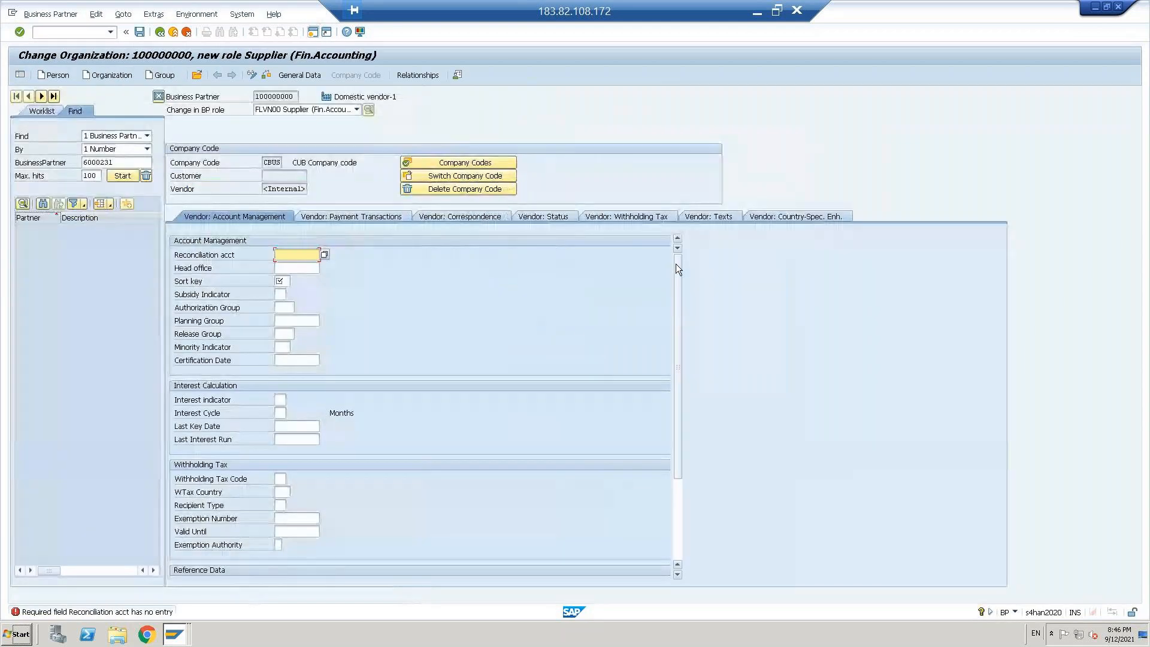
Step: Assign G/L account 100200 as the reconciliation account of the vendor Domestic vendor-1 in company code CBUS
click(324, 254)
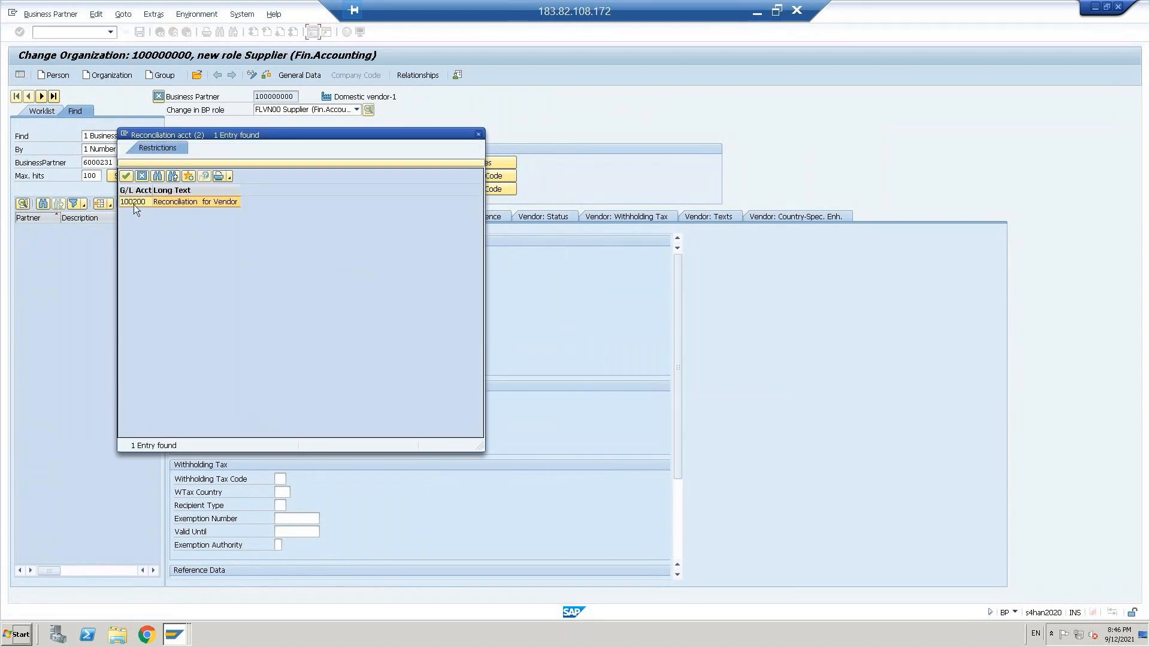
double_click(134, 202)
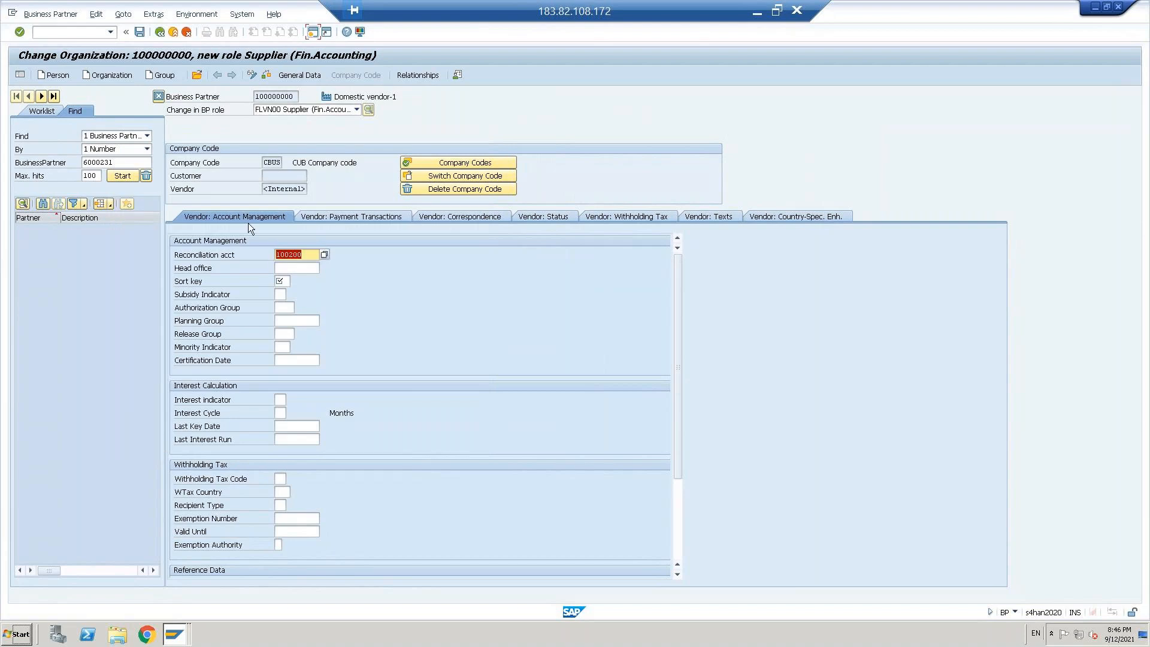
key(alt+Tab)
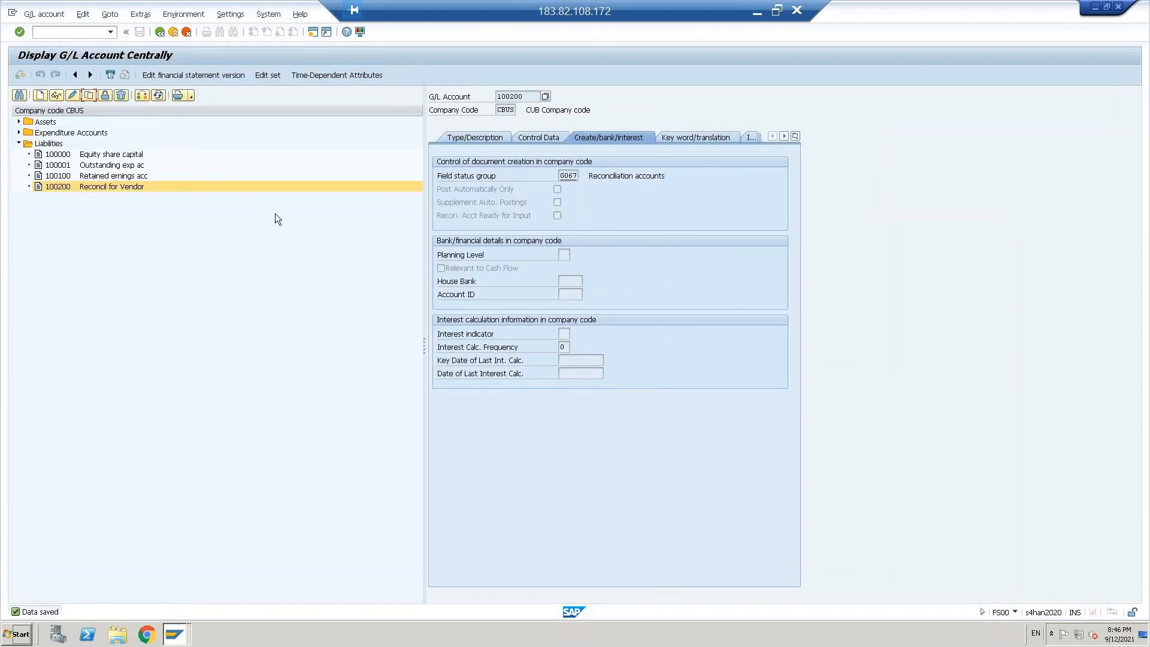
key(alt+Tab)
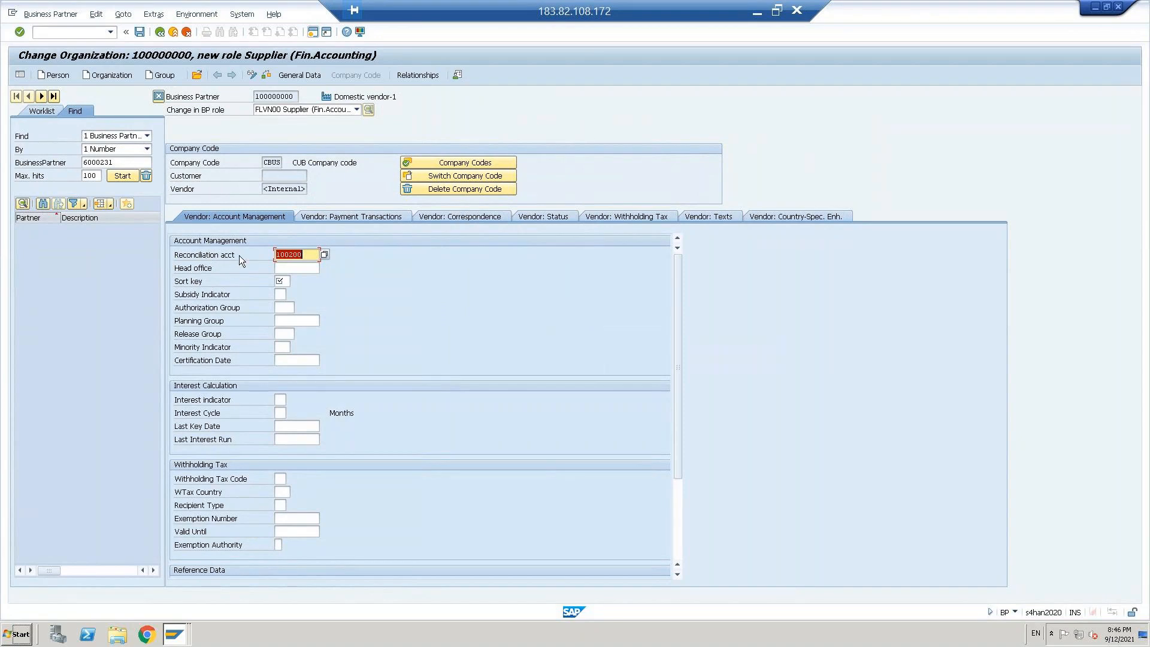
Step: Set the vendor's sort key to 001 and save the business partner's FLVN00 supplier data
click(281, 282)
text(001)
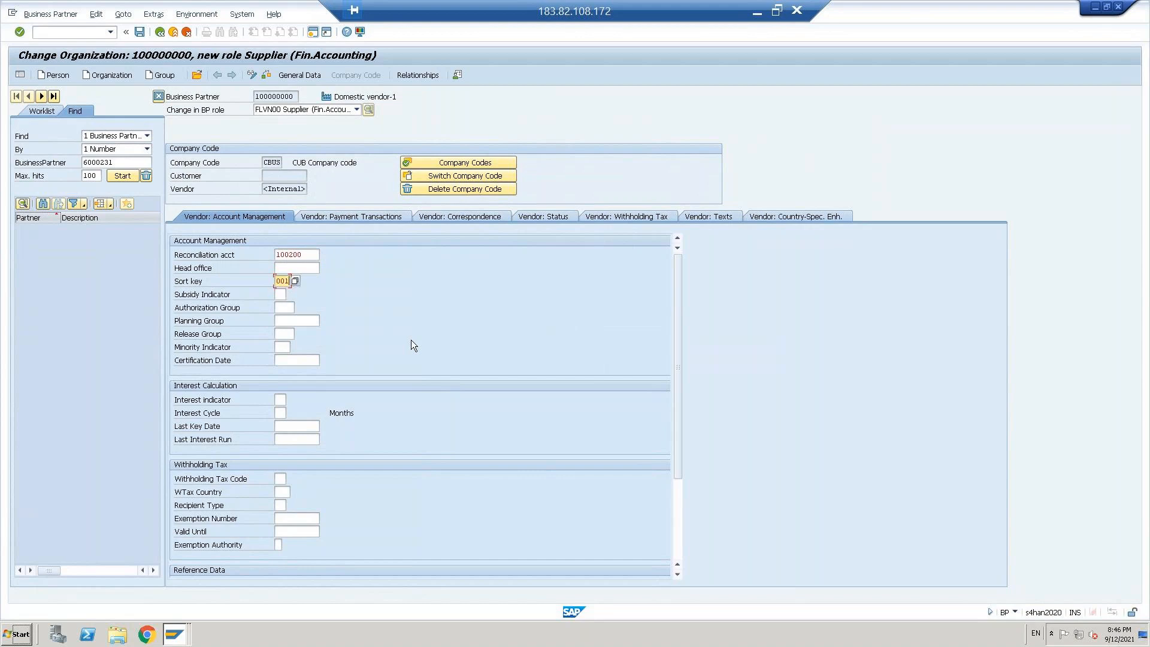
key(Return)
key(ctrl+s)
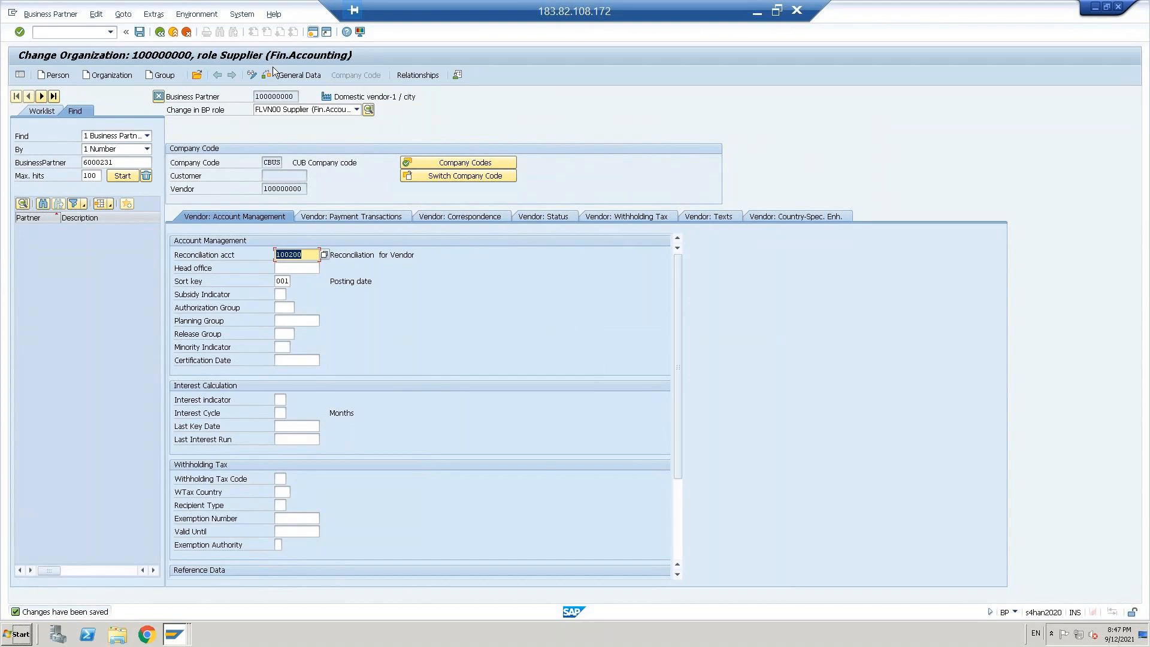
click(283, 189)
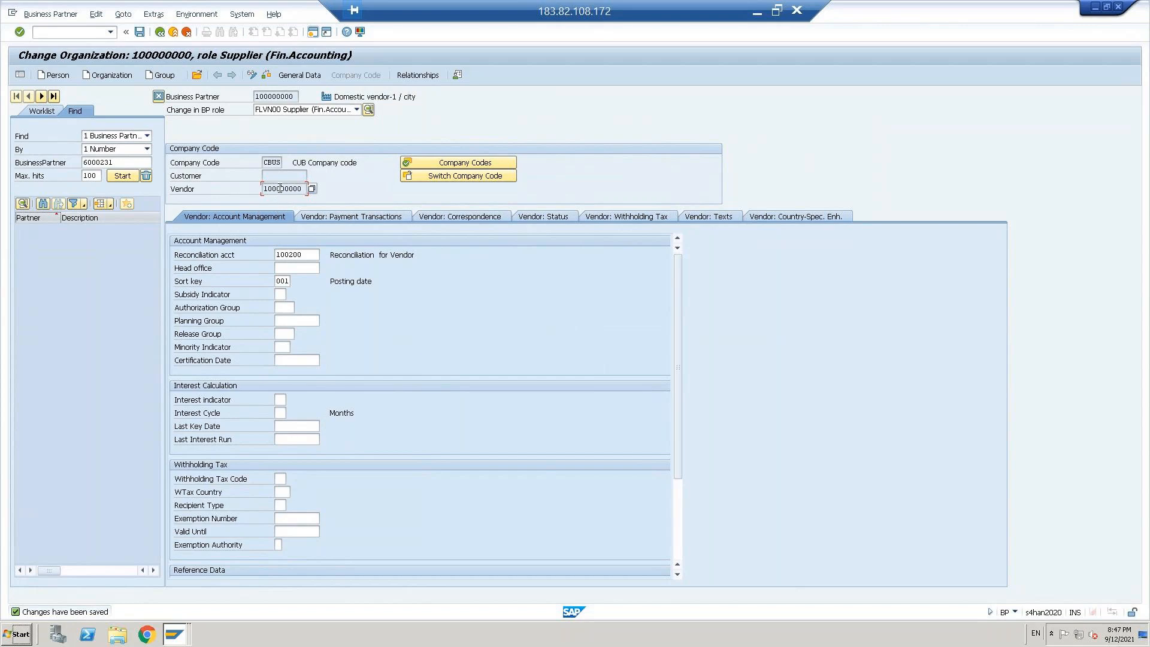
Step: Exit business partner maintenance and expand Accounting, Financial Accounting and Accounts Payable in the SAP menu tree
click(174, 33)
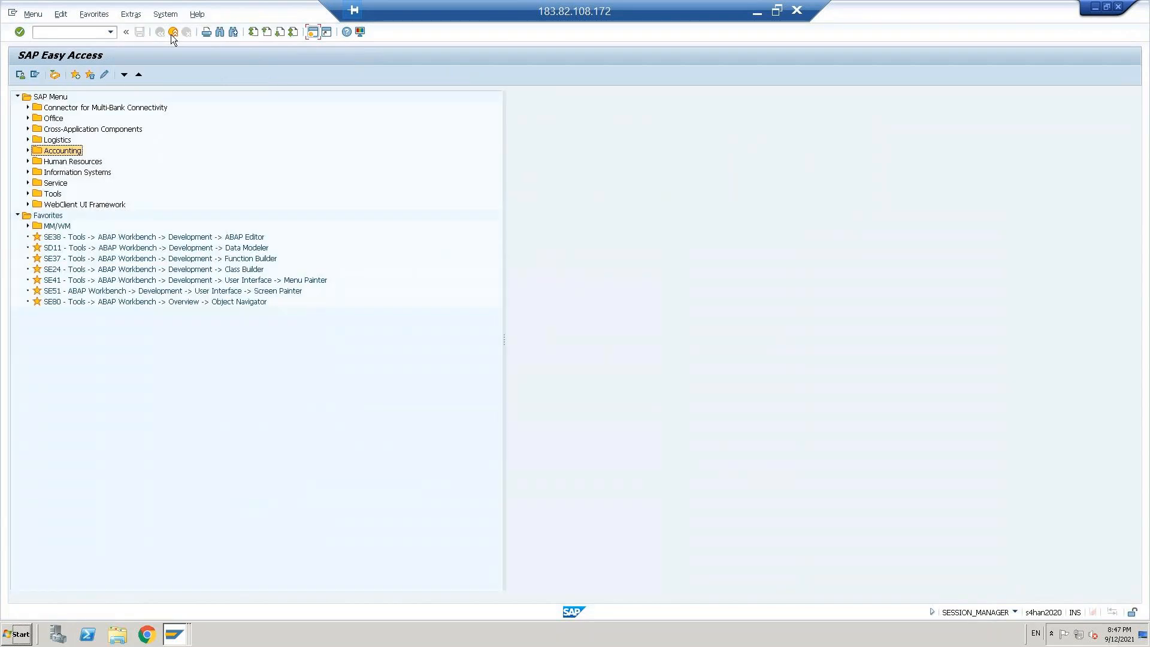
click(69, 30)
double_click(70, 156)
key(Down)
key(Down)
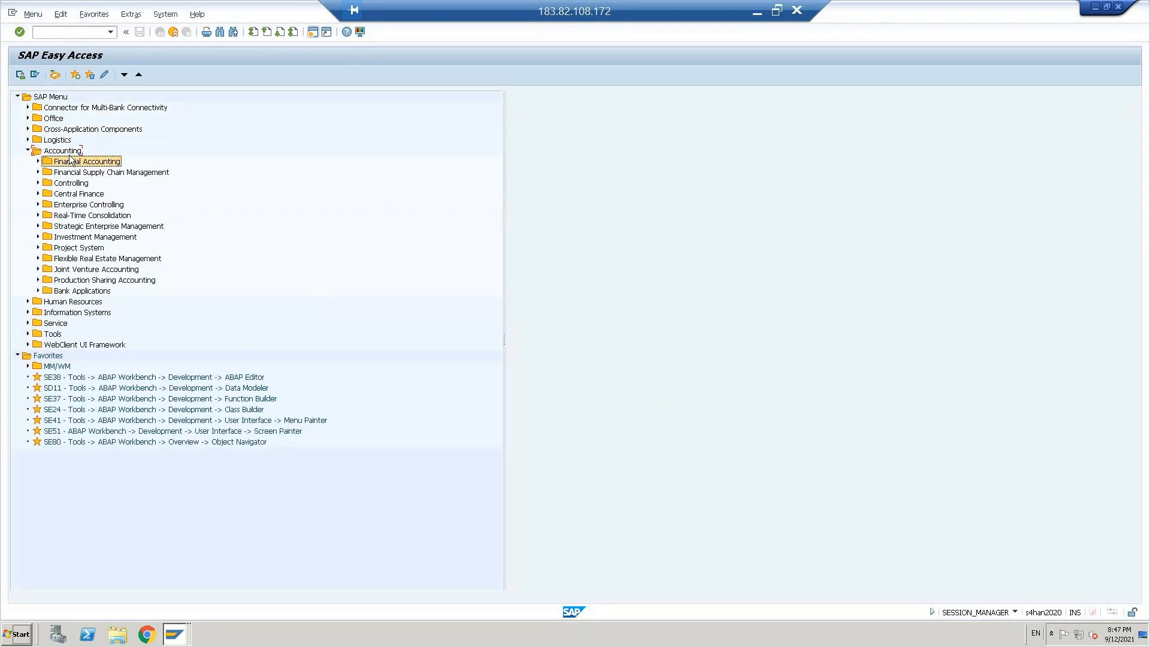
double_click(70, 160)
key(Down)
key(Down)
key(Down)
key(Right)
key(Down)
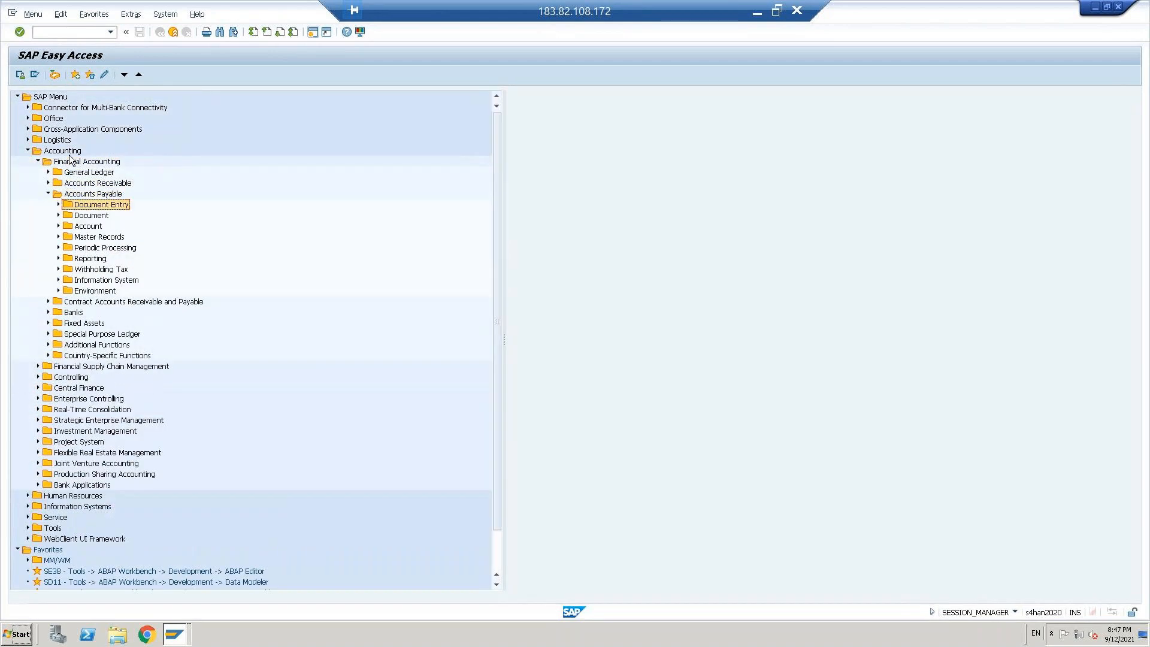
Step: Open the FB60 Invoice transaction from Document Entry under Accounts Payable
key(Right)
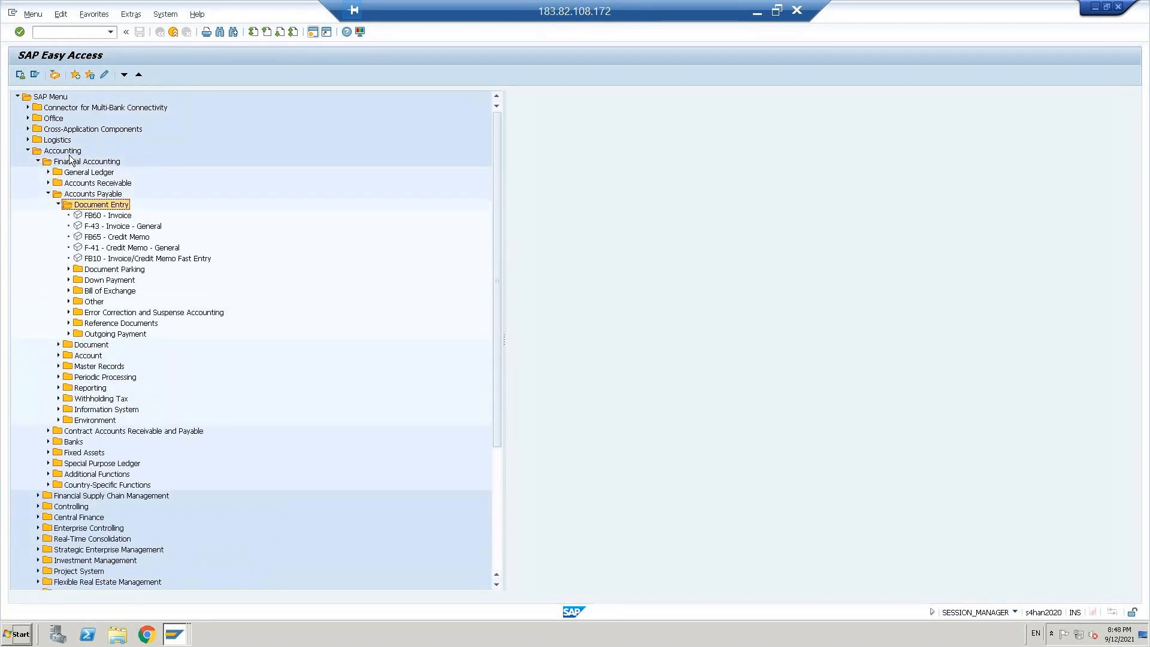
key(Down)
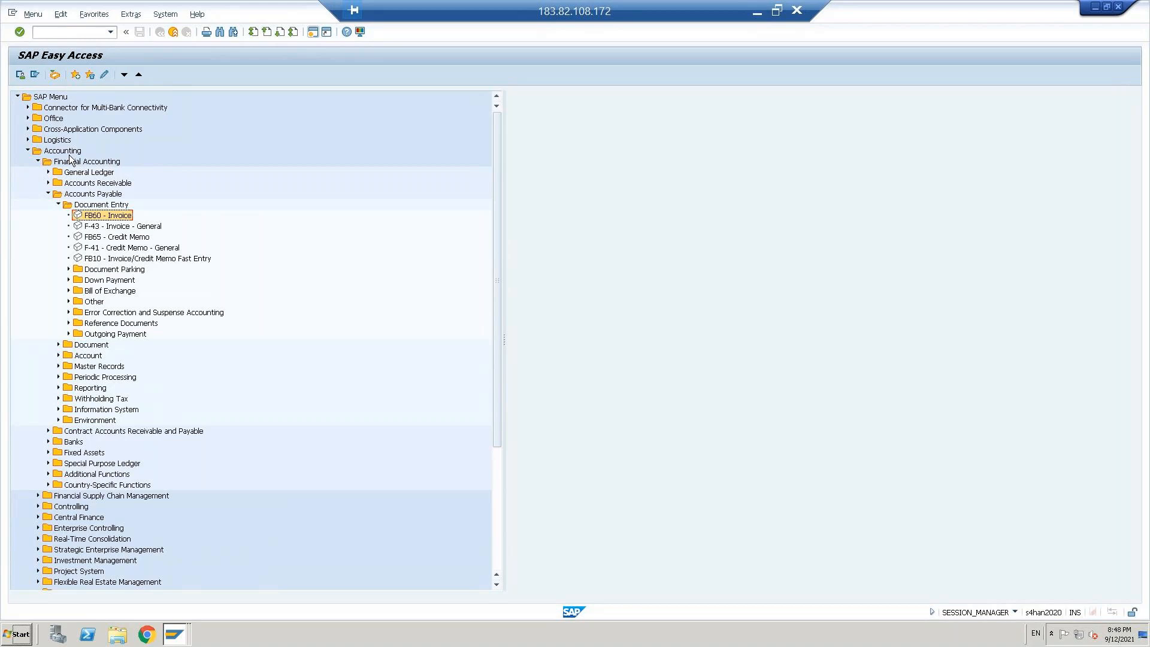
double_click(93, 217)
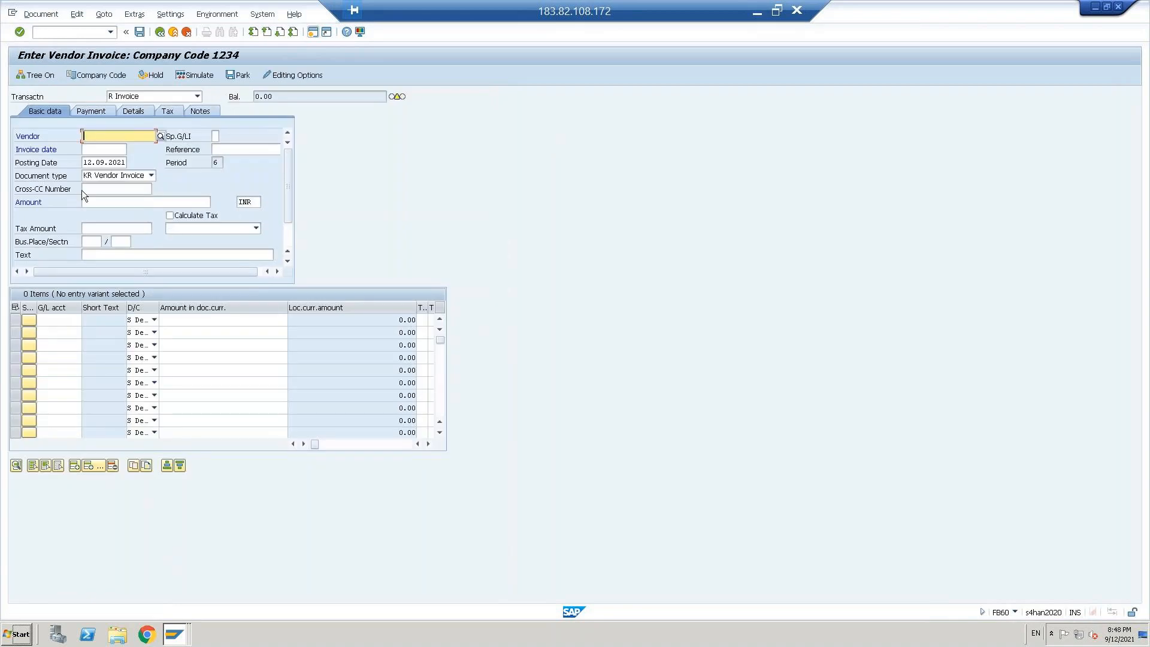
Step: Change the vendor invoice's company code to CBUS and open the search for its vendor
click(288, 239)
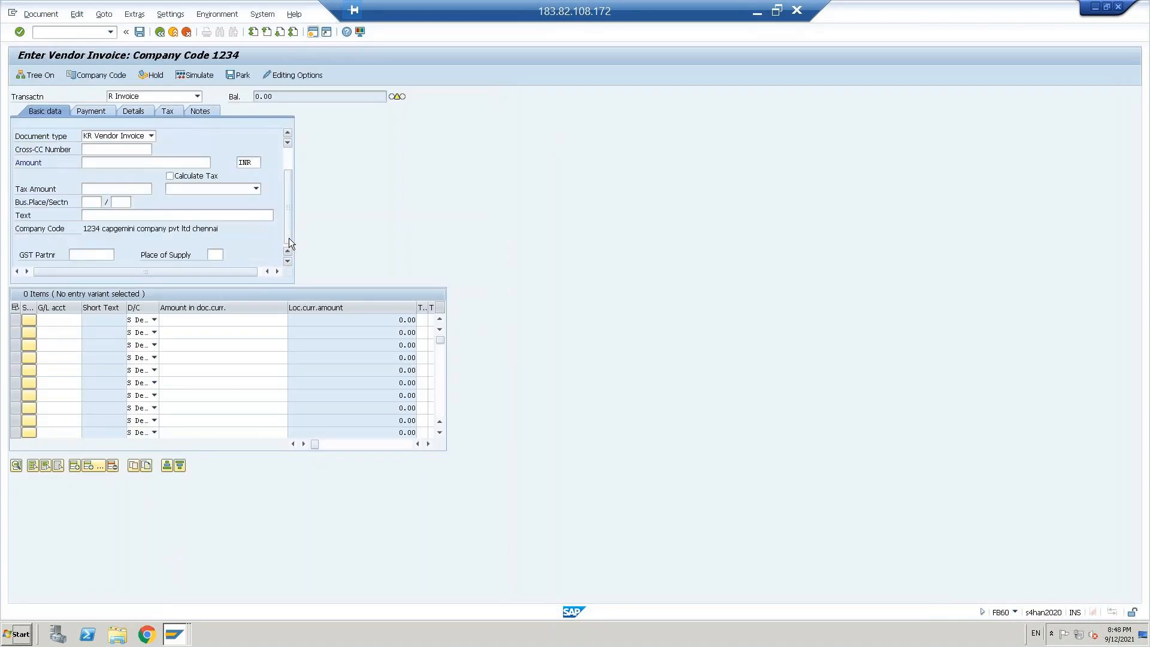
click(102, 75)
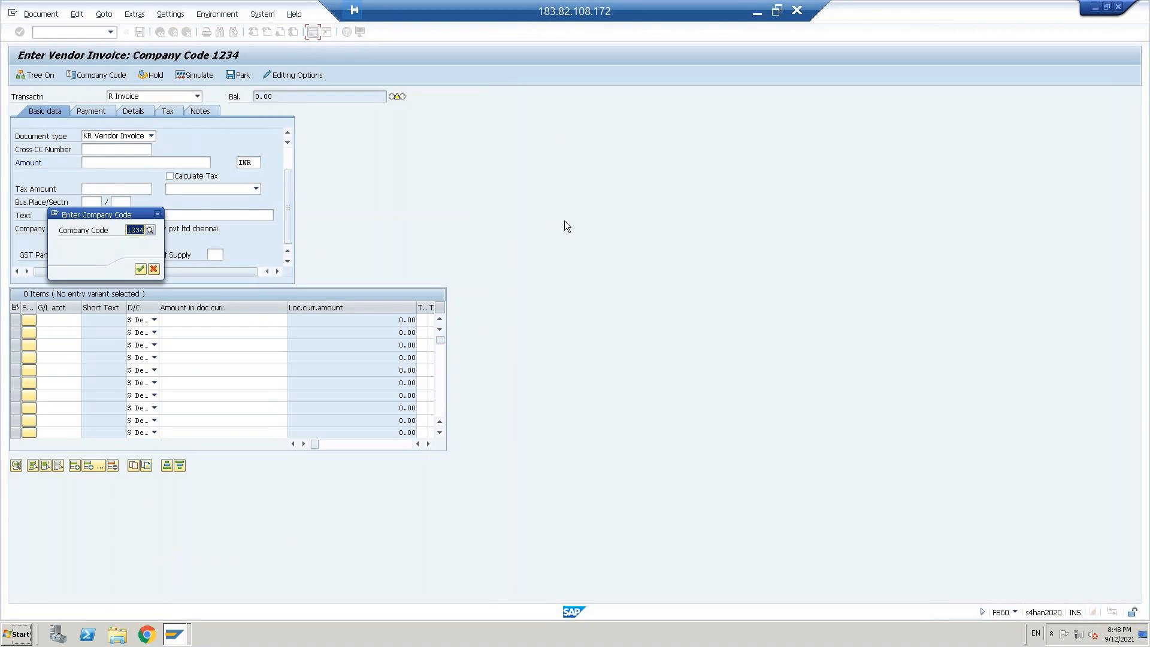
text(CBUS)
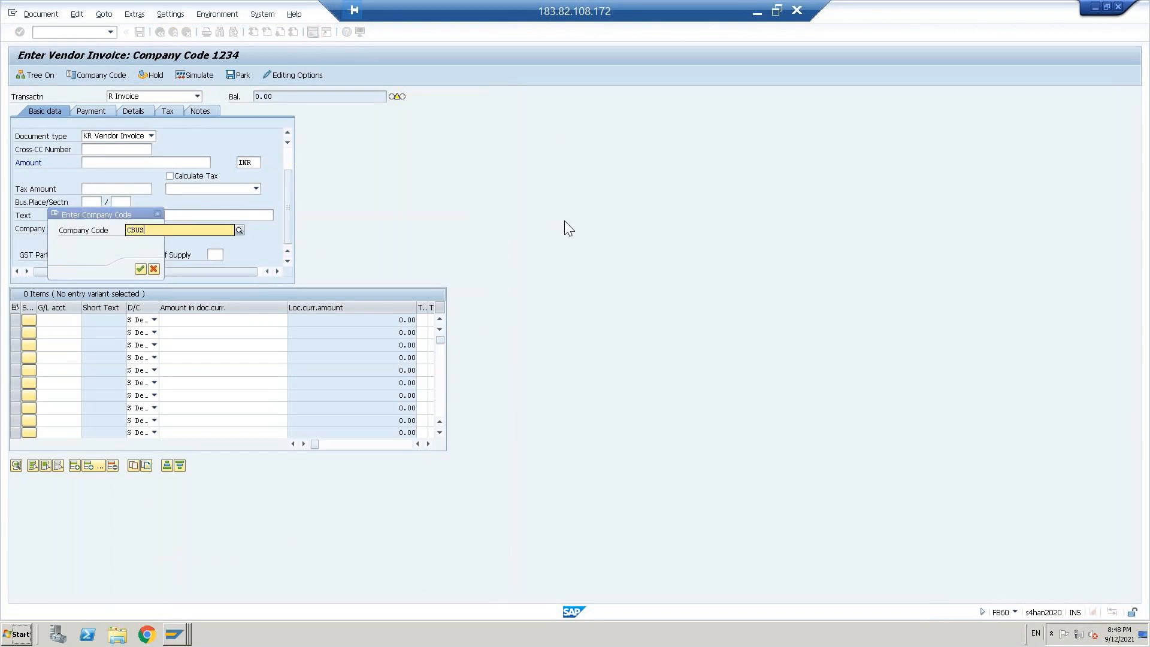
key(Return)
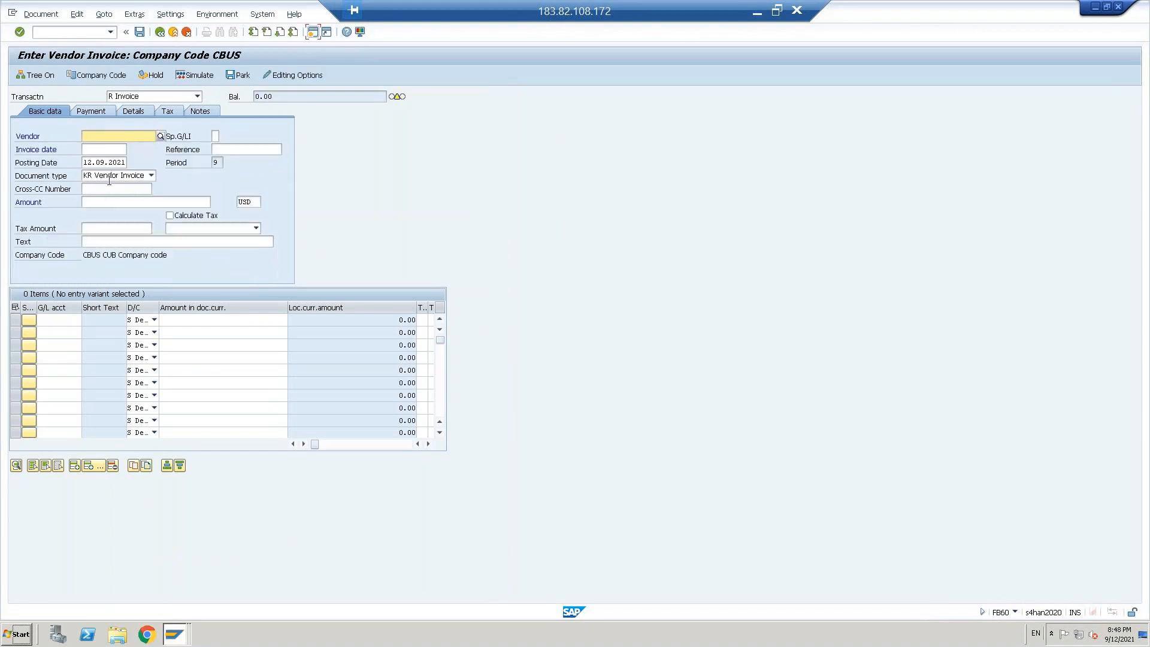
click(161, 138)
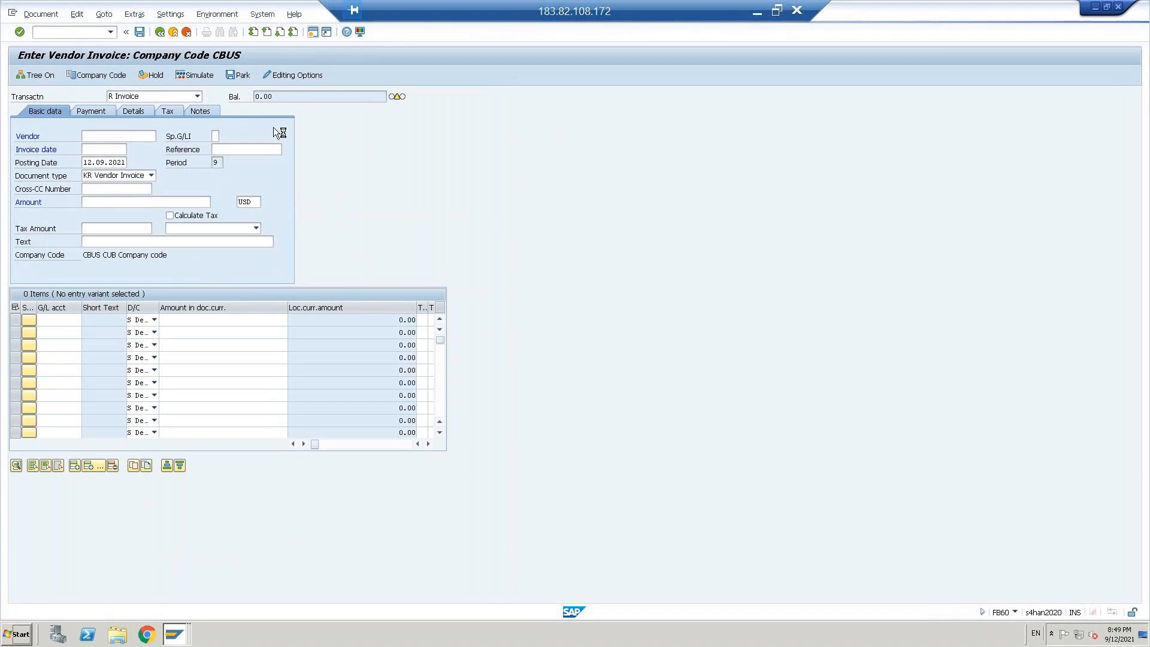
Step: Try entering the vendor's number in another FB60 invoice opened from the G/L account session, and return to the original invoice
click(757, 12)
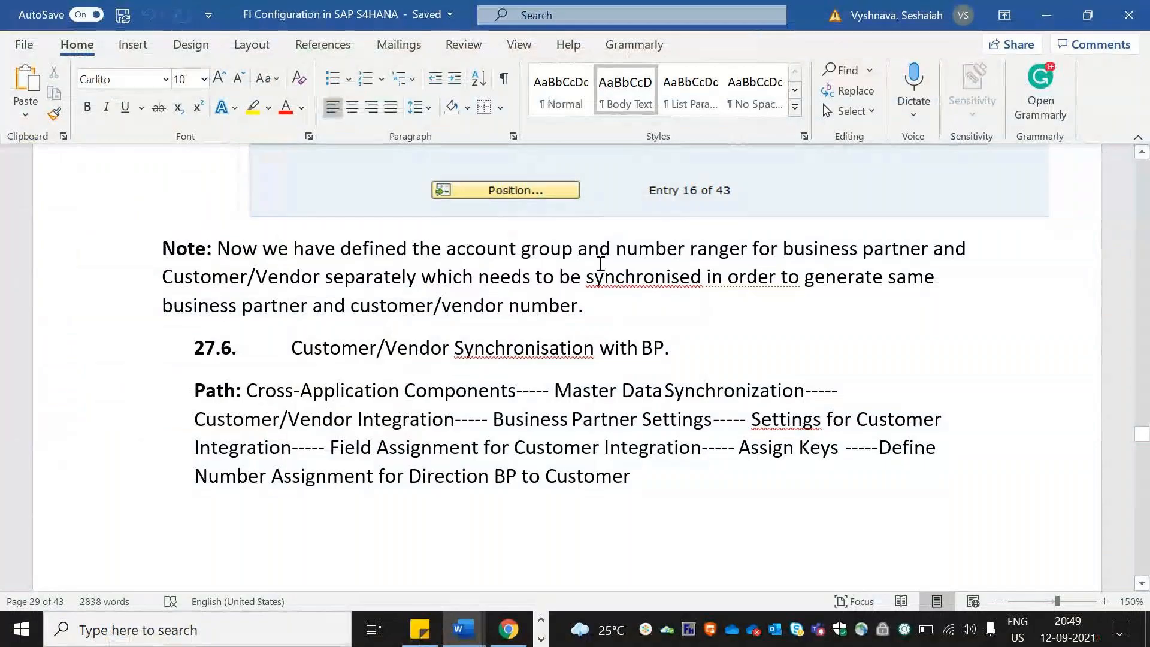
key(alt+Tab)
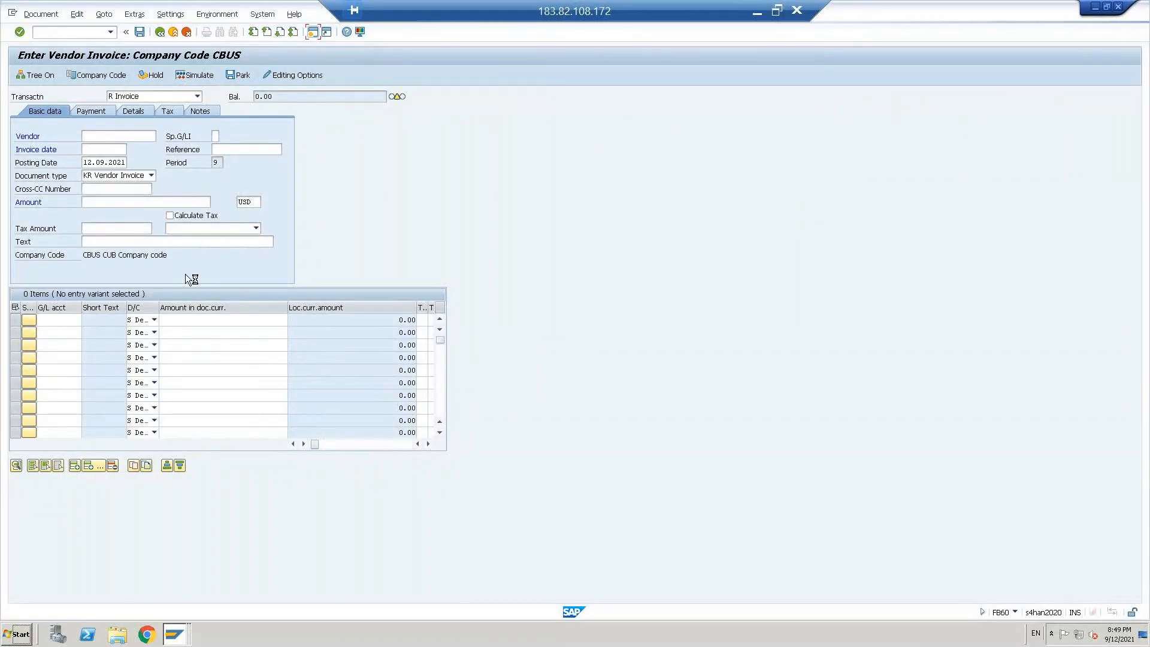
click(177, 640)
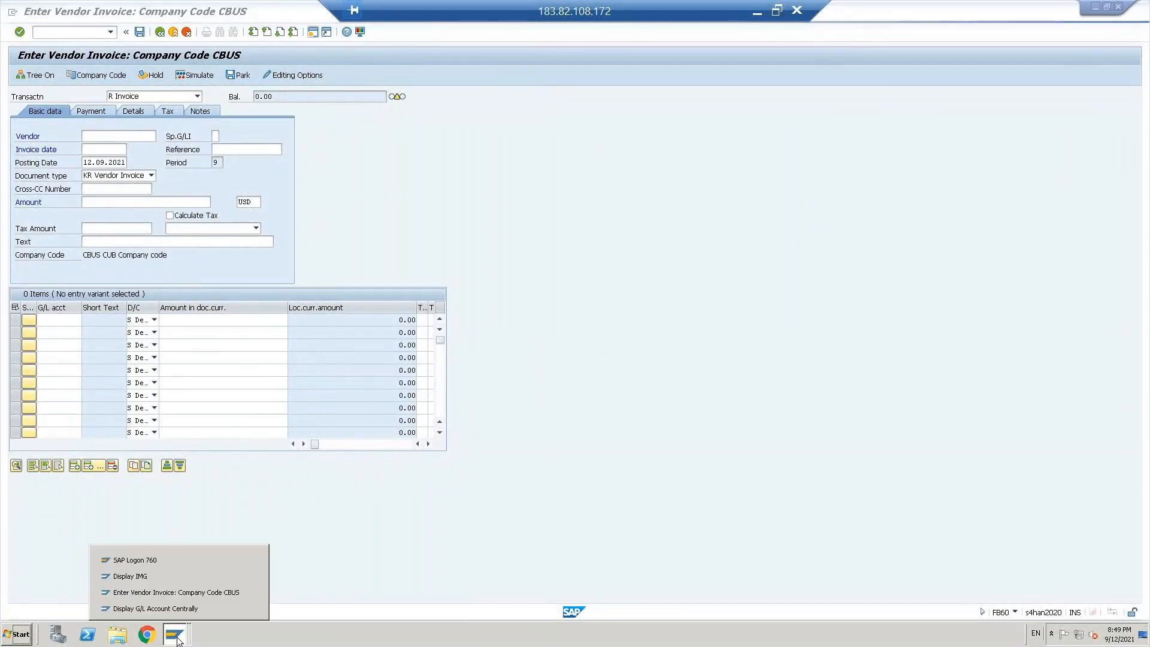
click(164, 592)
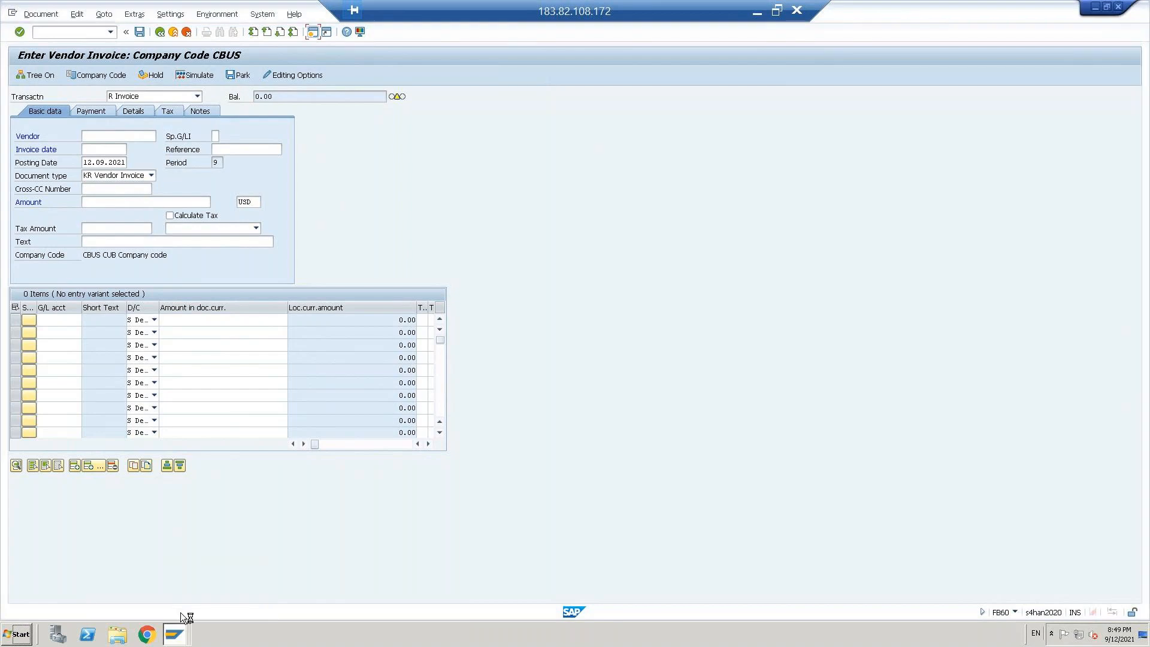
click(174, 634)
click(162, 611)
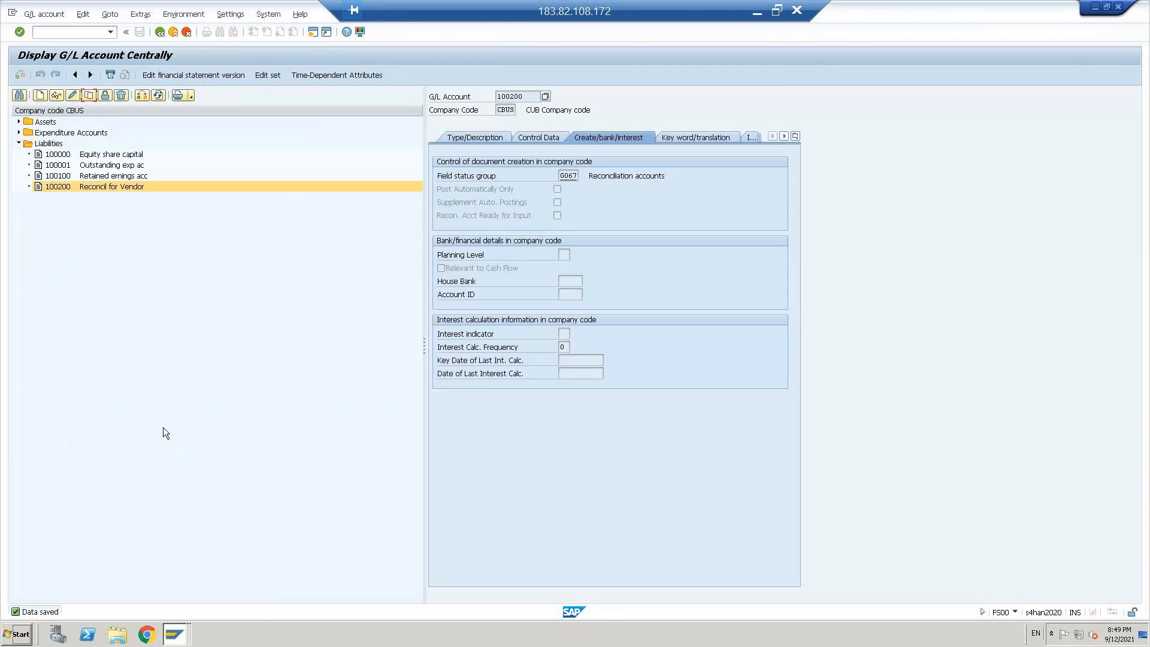
click(62, 34)
text(/NFB60)
key(Return)
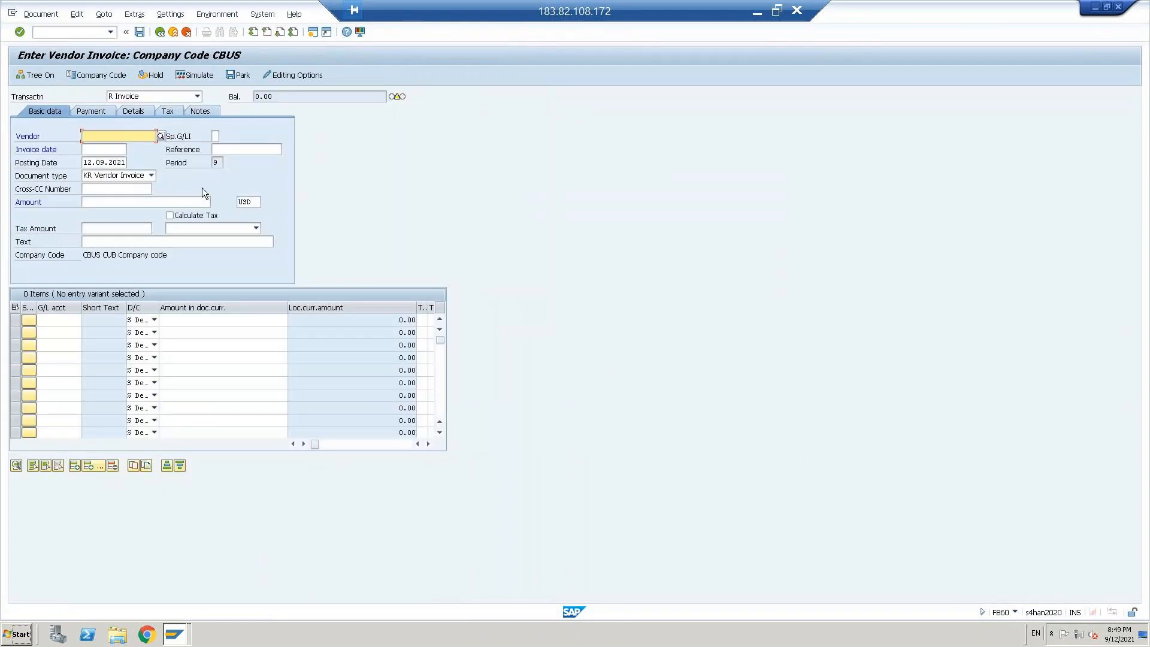
text(1000000)
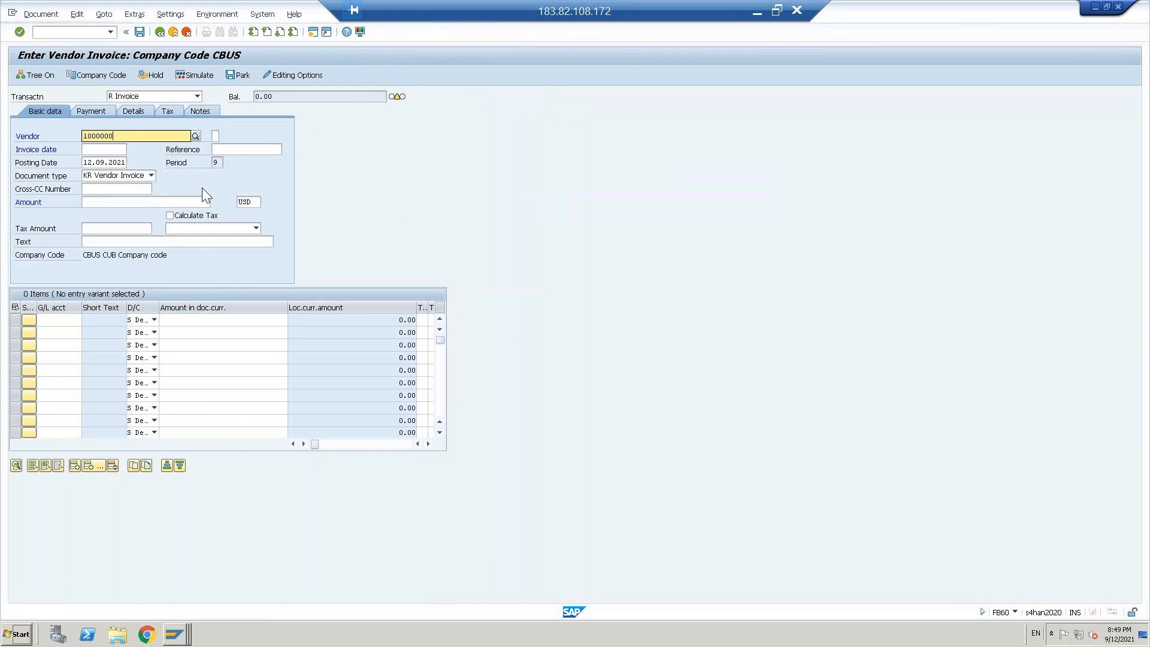
text(00)
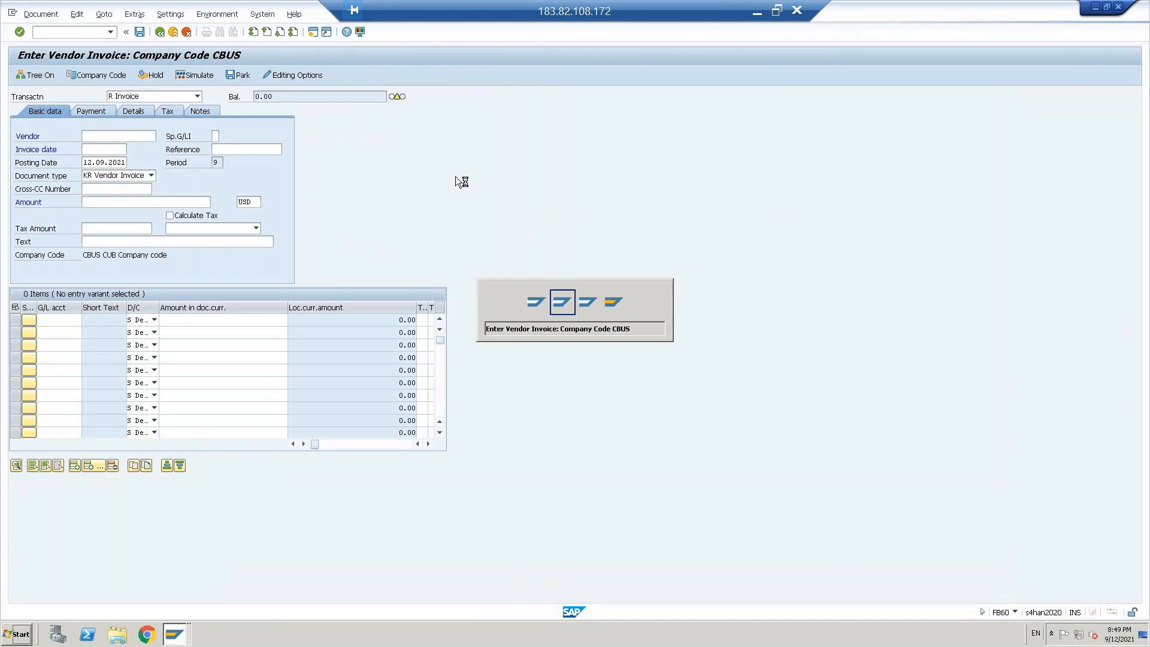
key(alt+Tab)
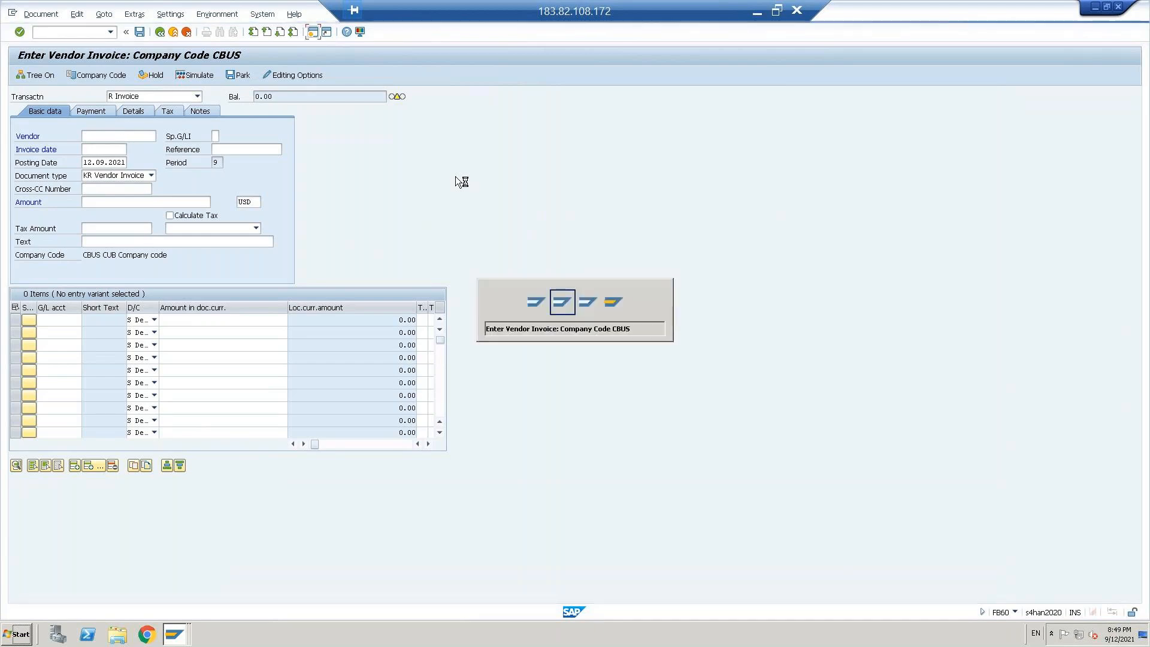
key(alt+Tab)
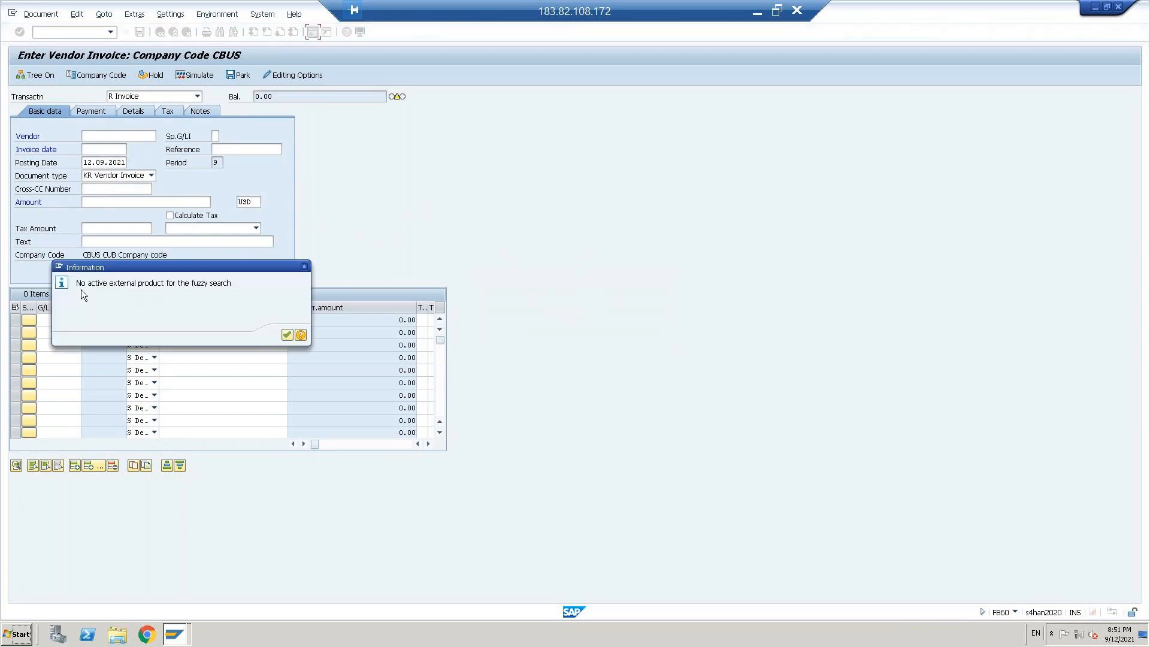
Step: Search suppliers by company code CBUS and choose Domestic vendor-1 as the invoice's vendor
click(287, 336)
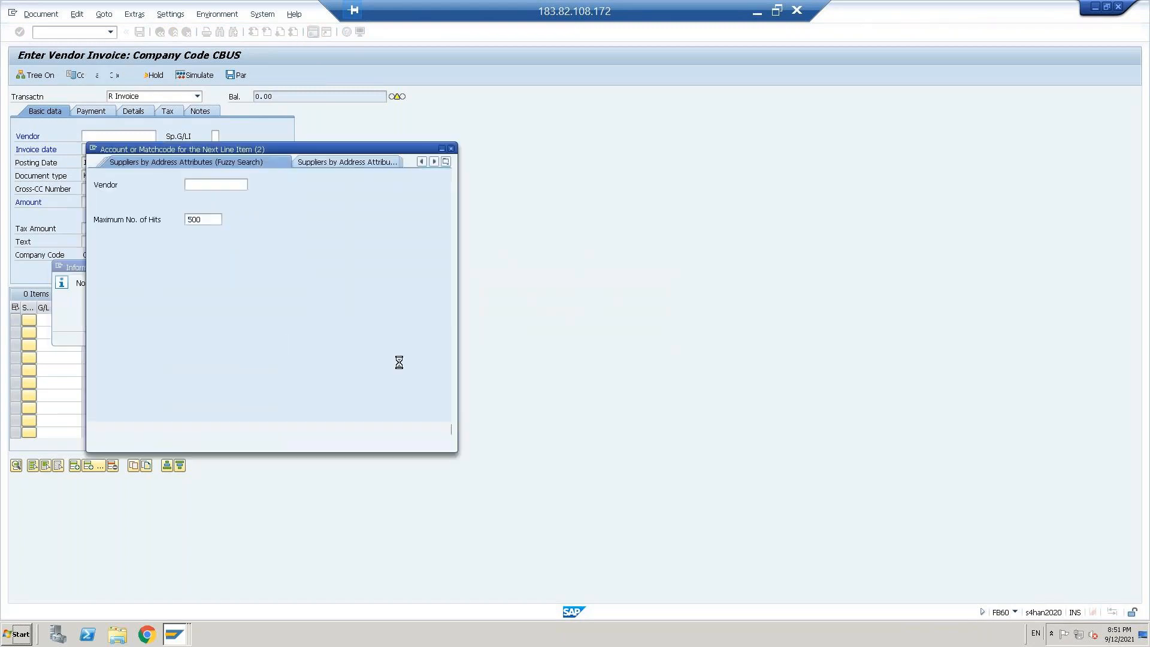
key(alt+Tab)
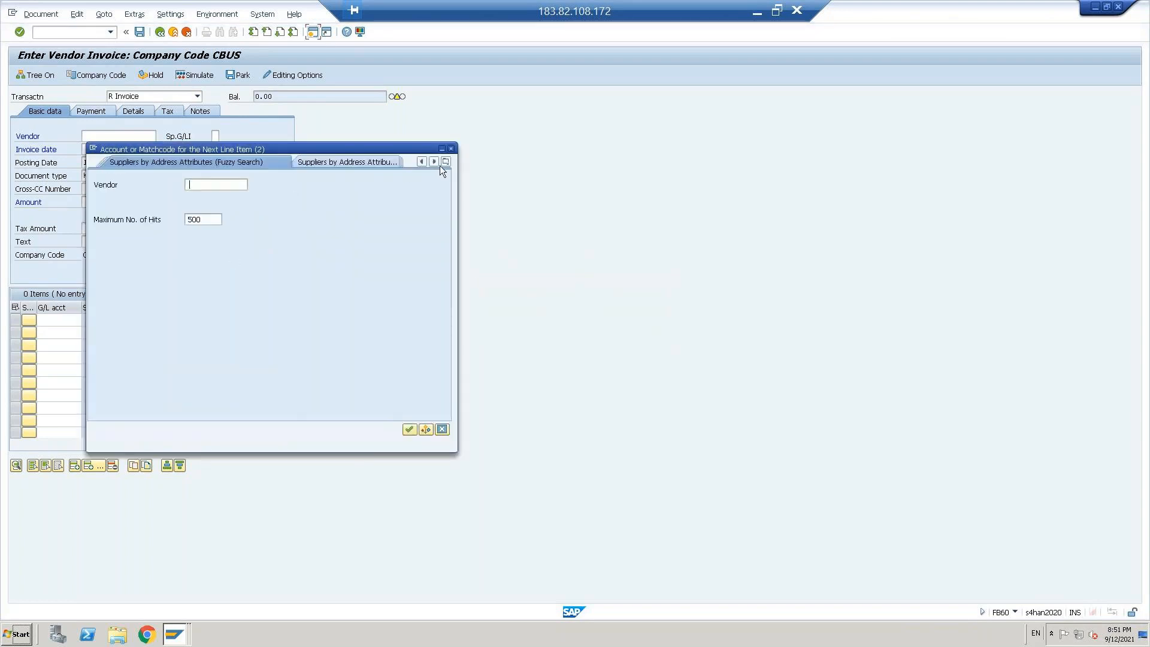
click(446, 161)
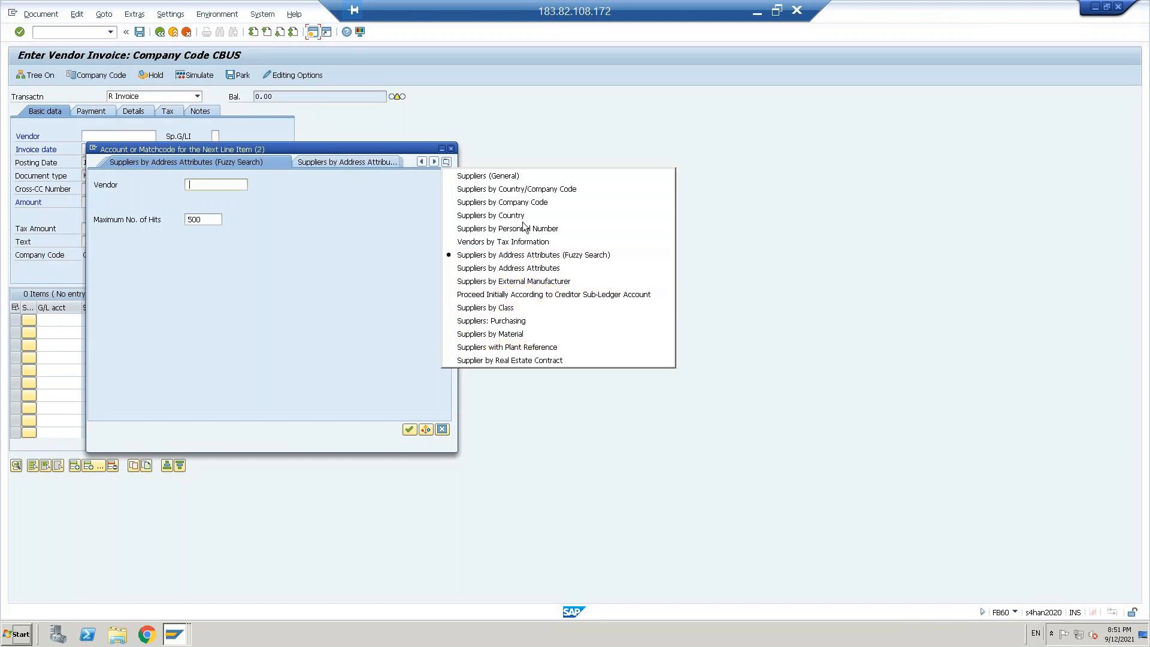
click(517, 202)
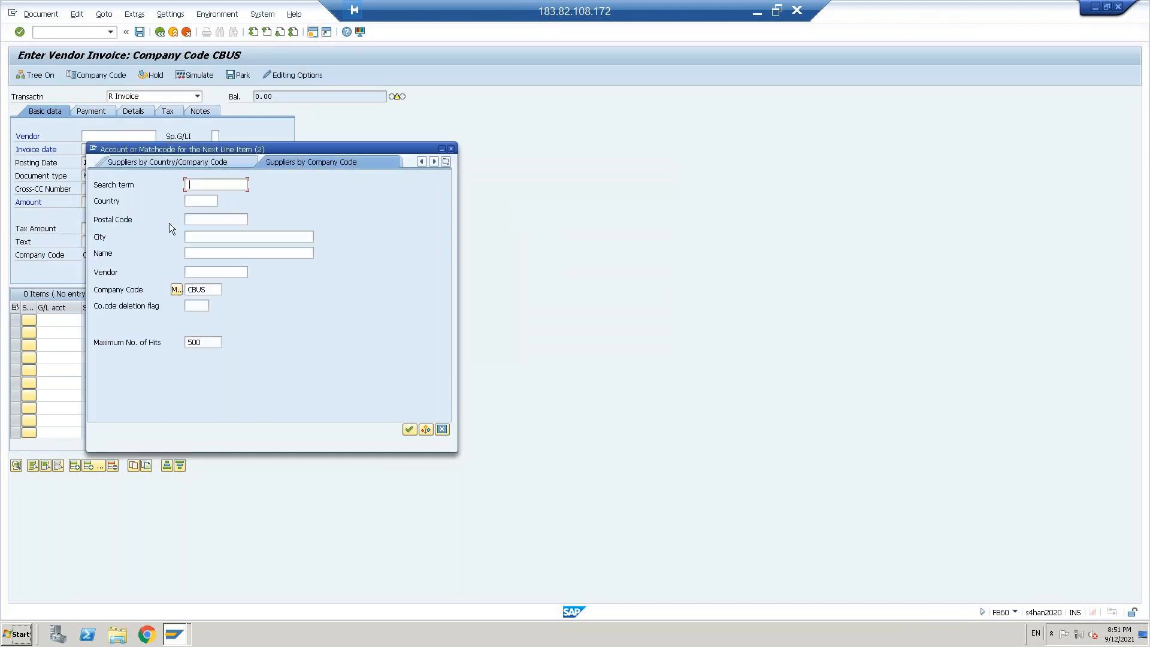
key(Return)
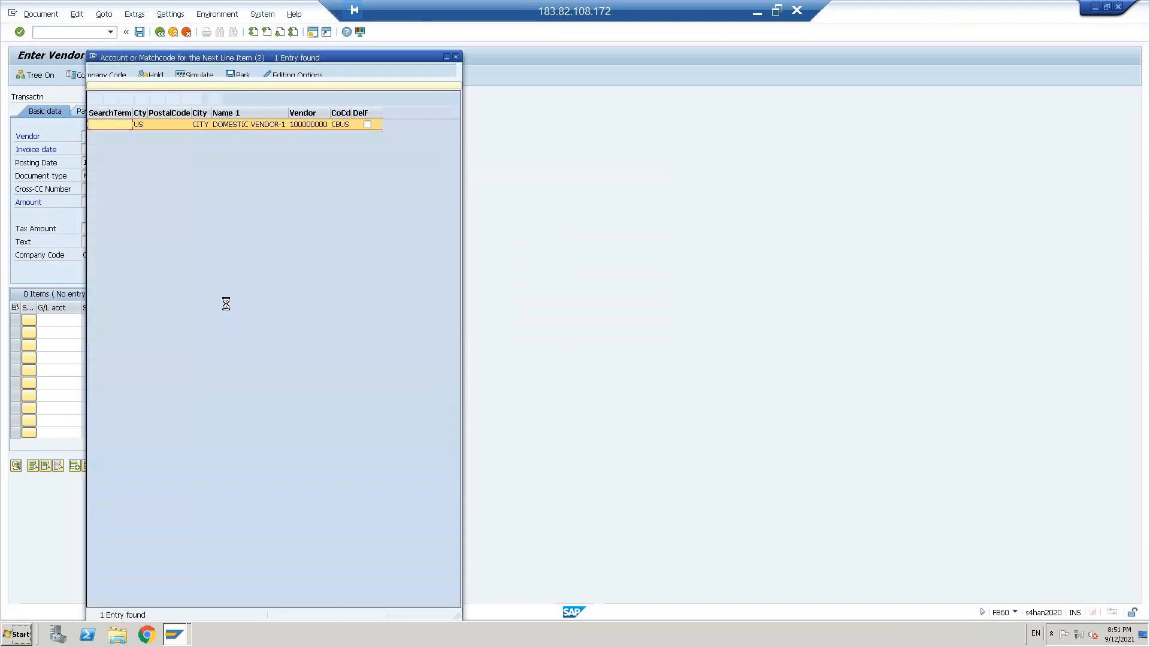
double_click(310, 127)
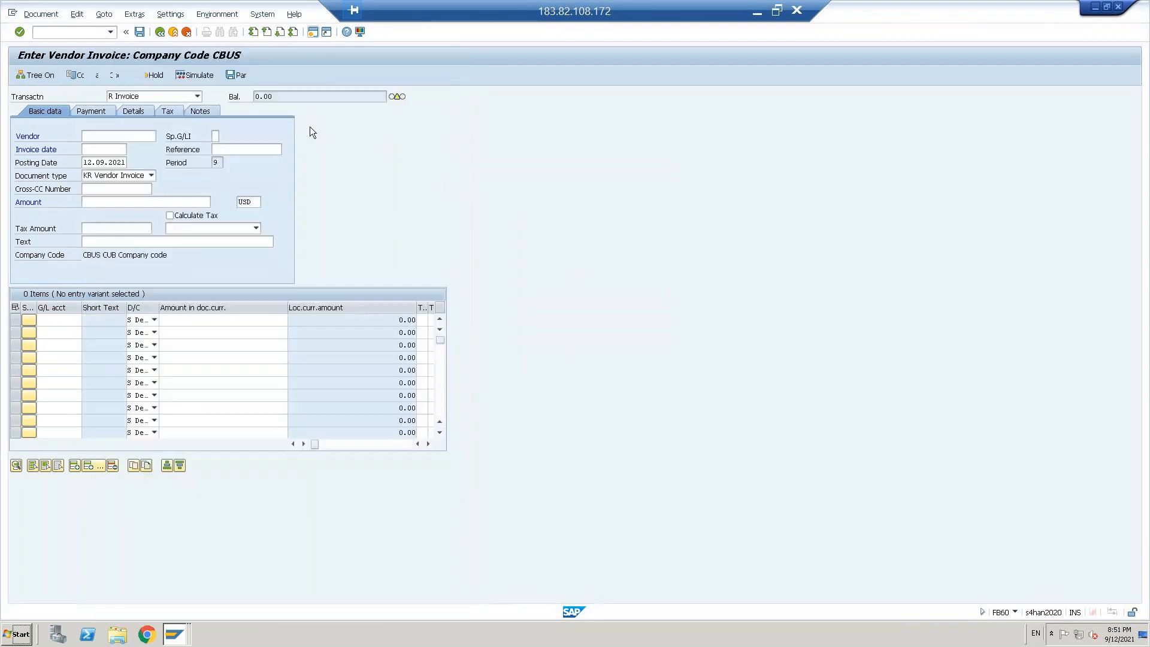
Step: Copy the posting date 12.09.2021 into the invoice date
click(104, 163)
key(ctrl+a)
key(ctrl+c)
key(Up)
key(ctrl+v)
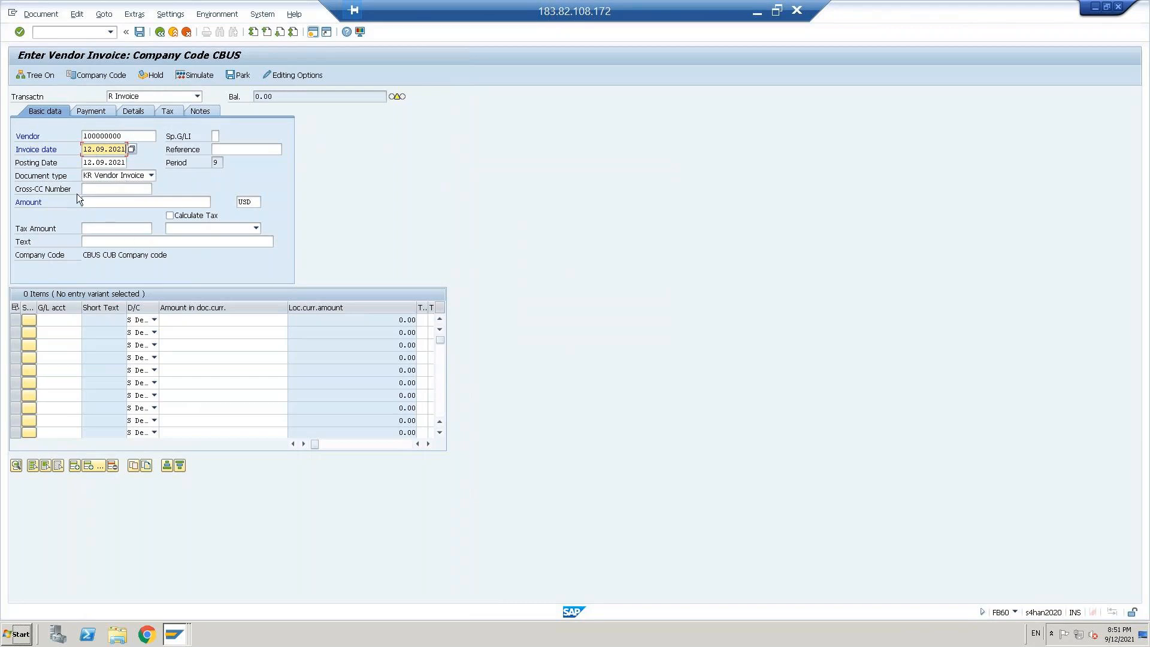
Step: Fill the first invoice item with Salaries account 400001, found through the G/L account search, and an amount of 1000
click(61, 319)
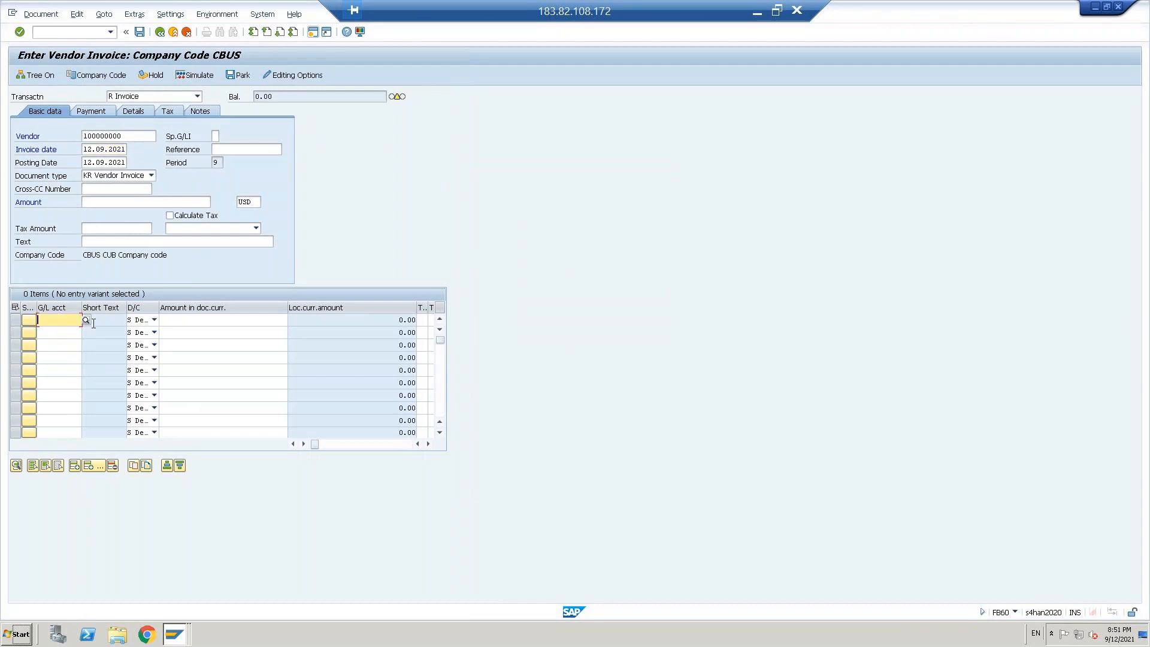
click(86, 321)
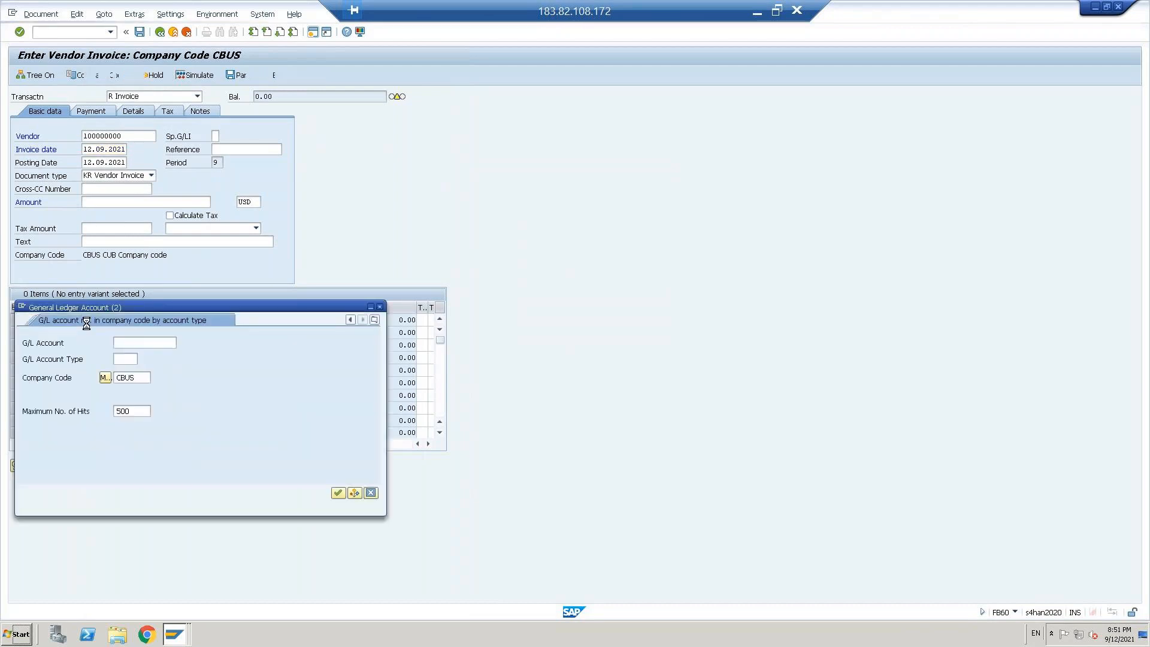
key(Return)
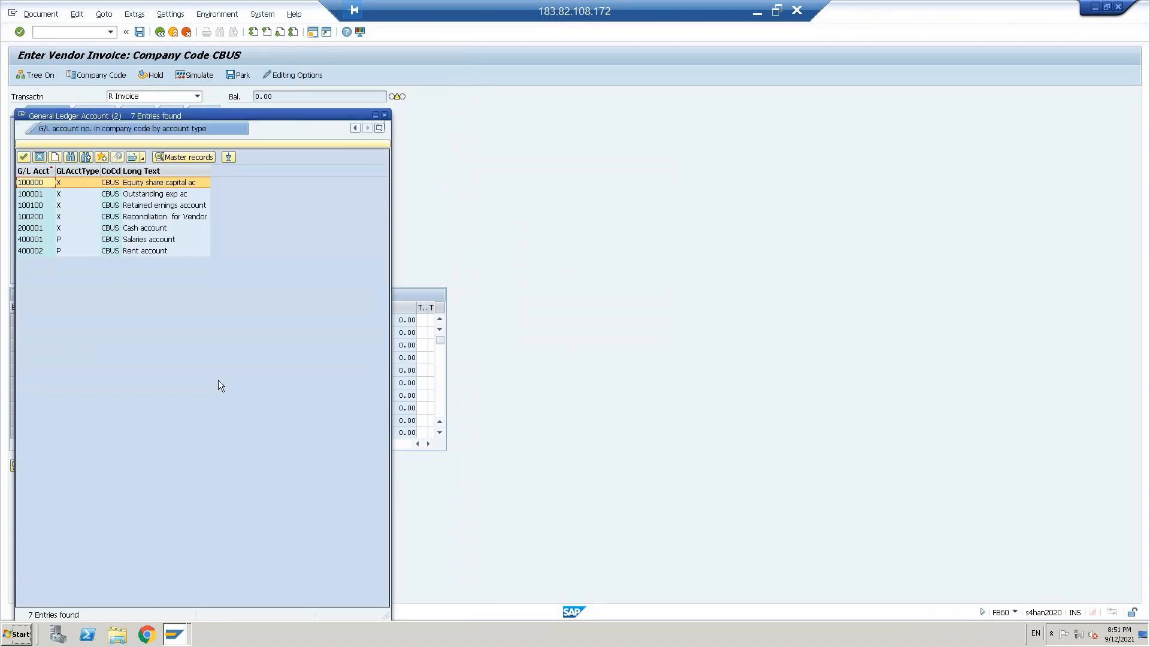
double_click(146, 241)
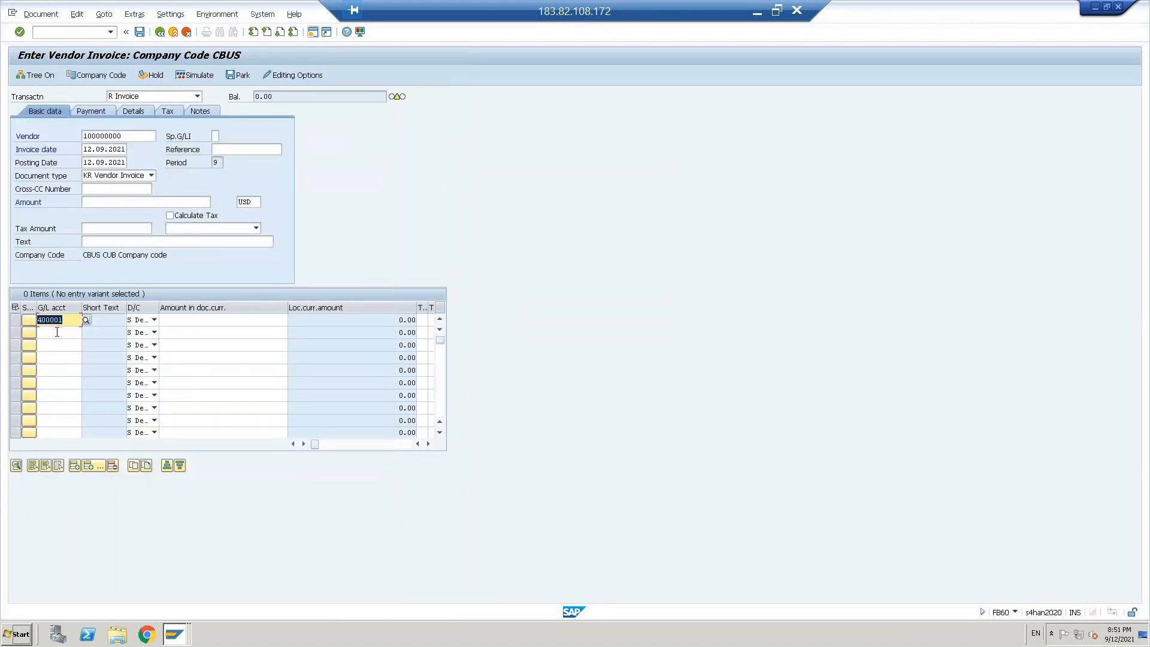
click(197, 320)
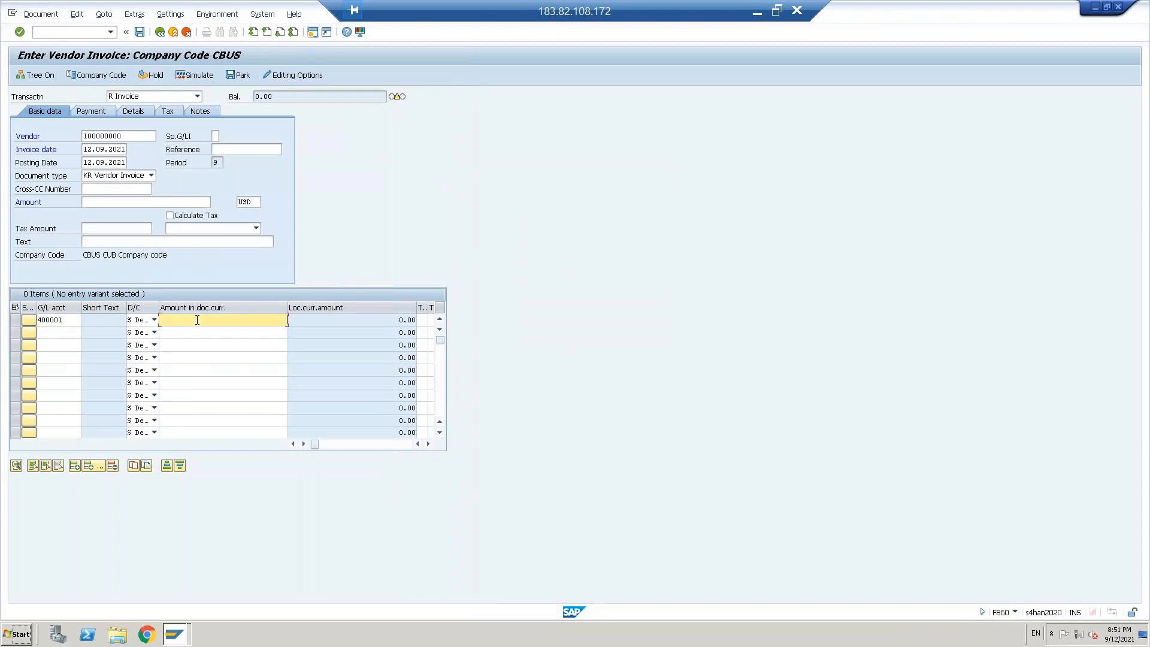
key(Down)
key(Down)
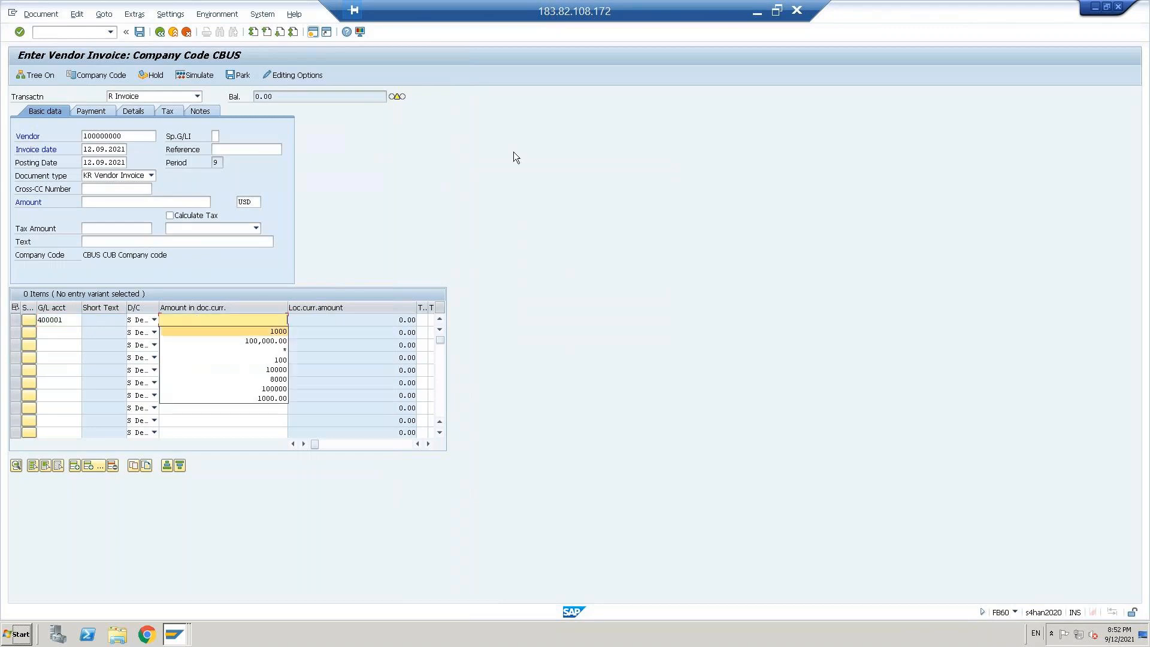
key(Return)
key(Return)
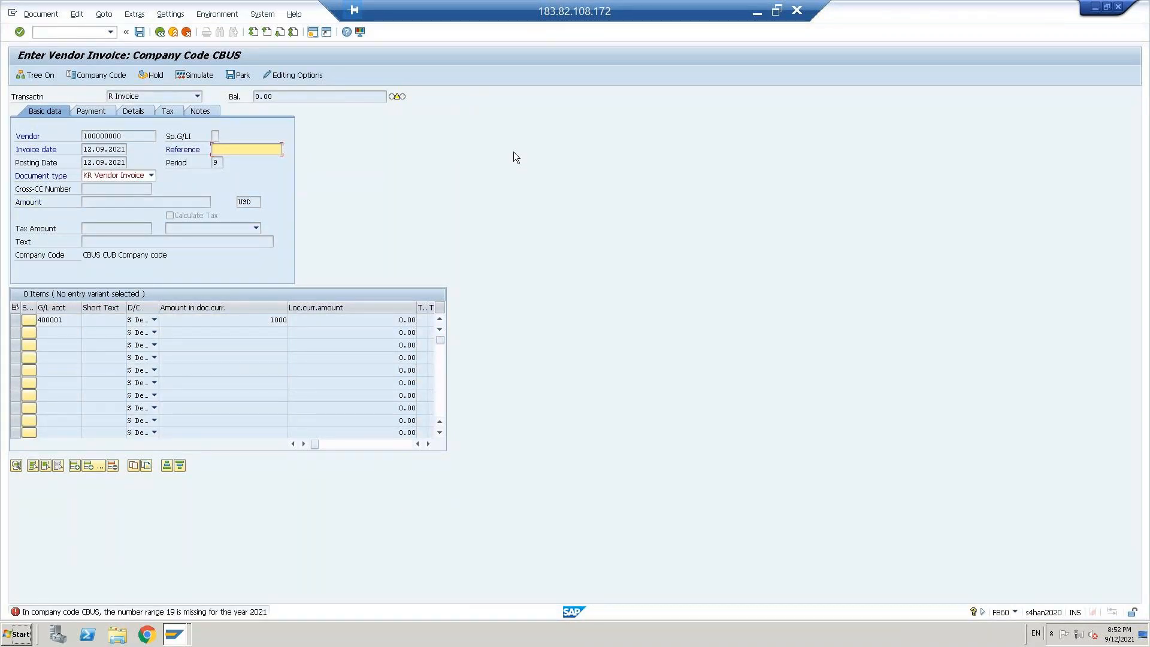
Step: Open the long text of the number range error and enlarge its window to read the diagnosis and procedure
double_click(120, 611)
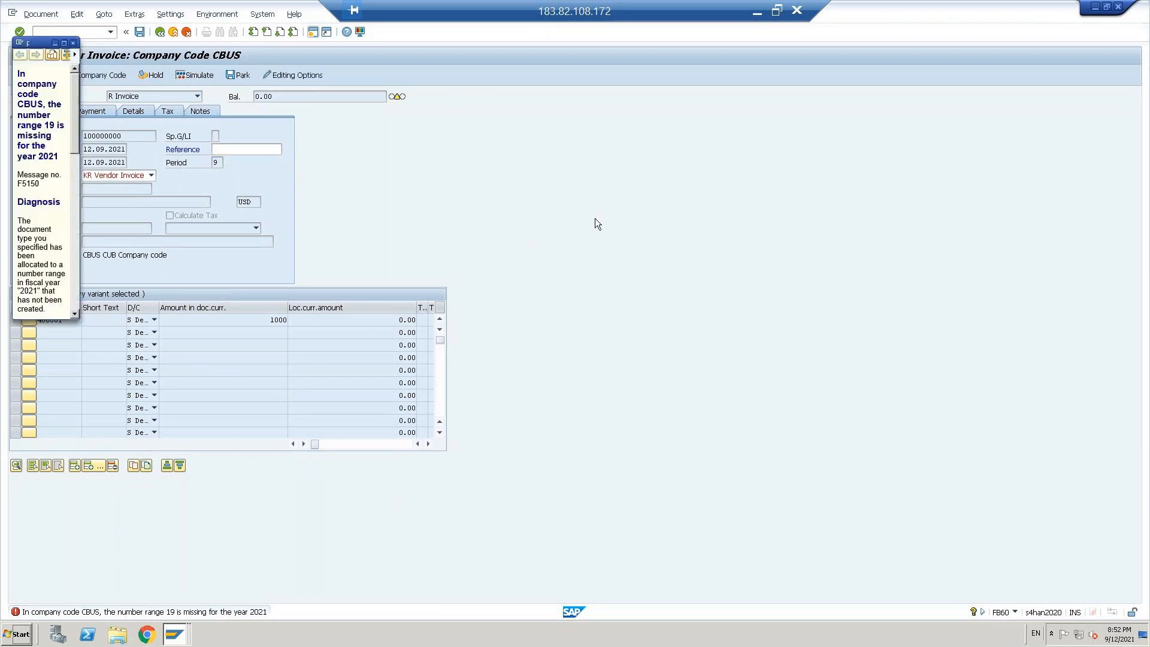
click(64, 43)
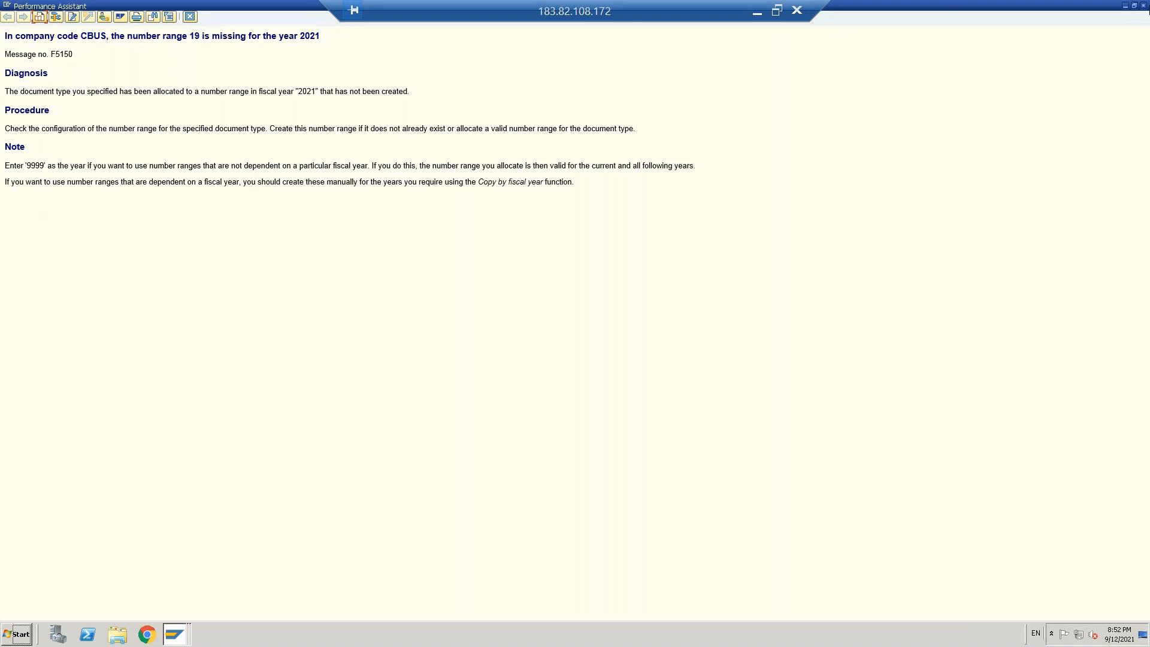
click(1134, 7)
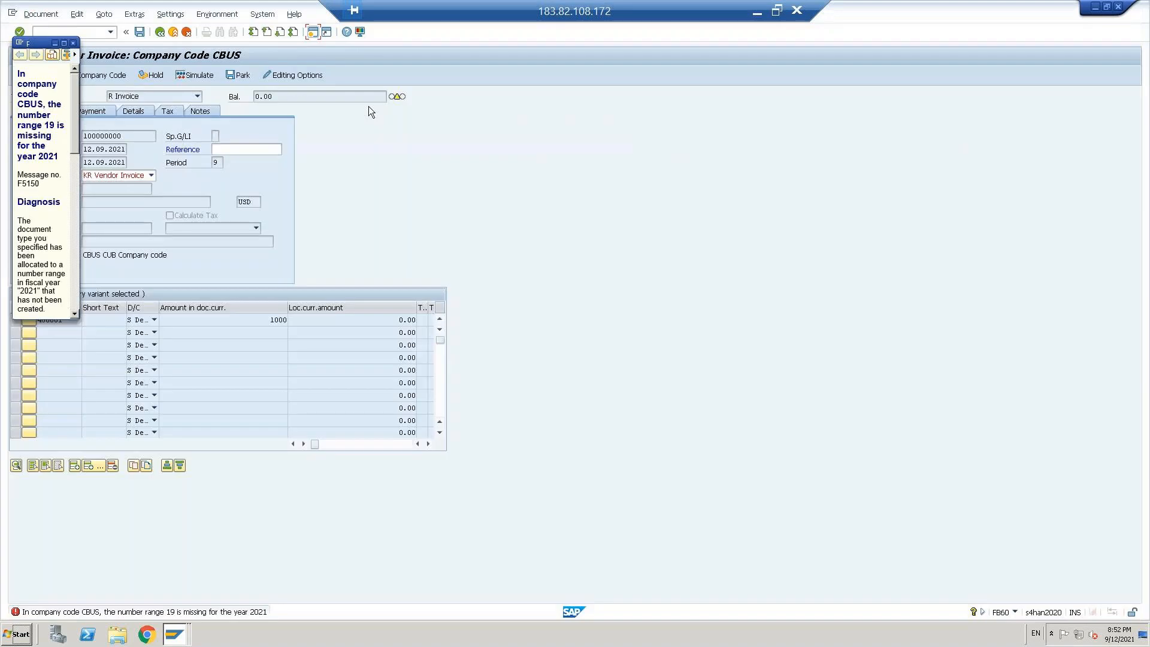
drag(80, 223, 722, 321)
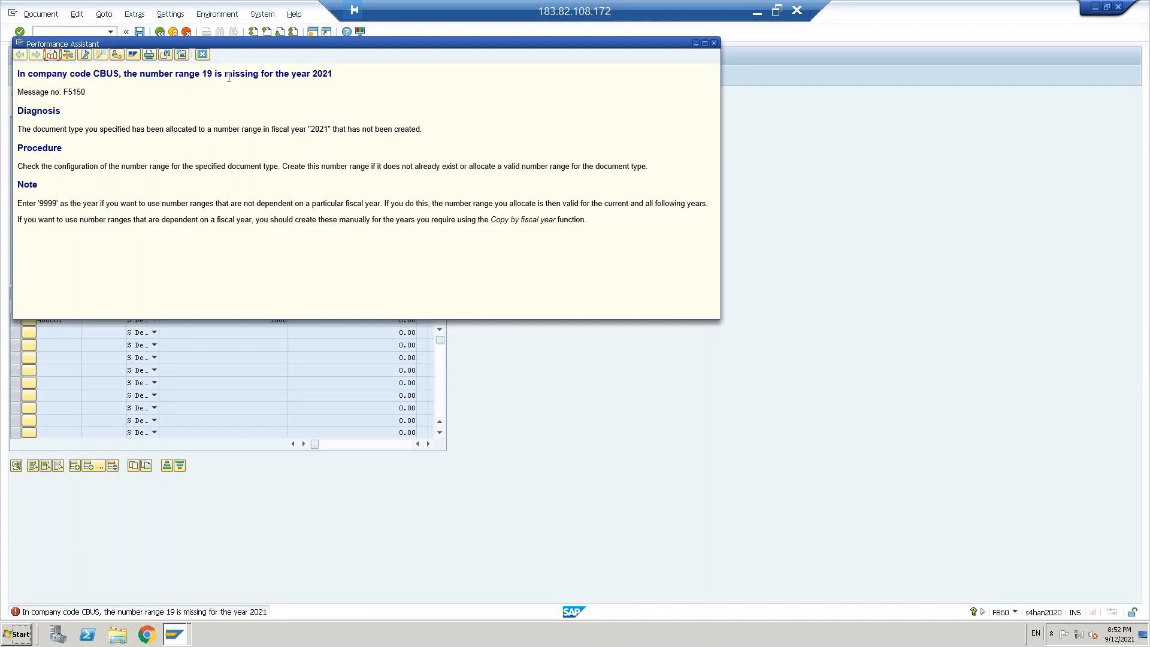
drag(140, 72, 227, 76)
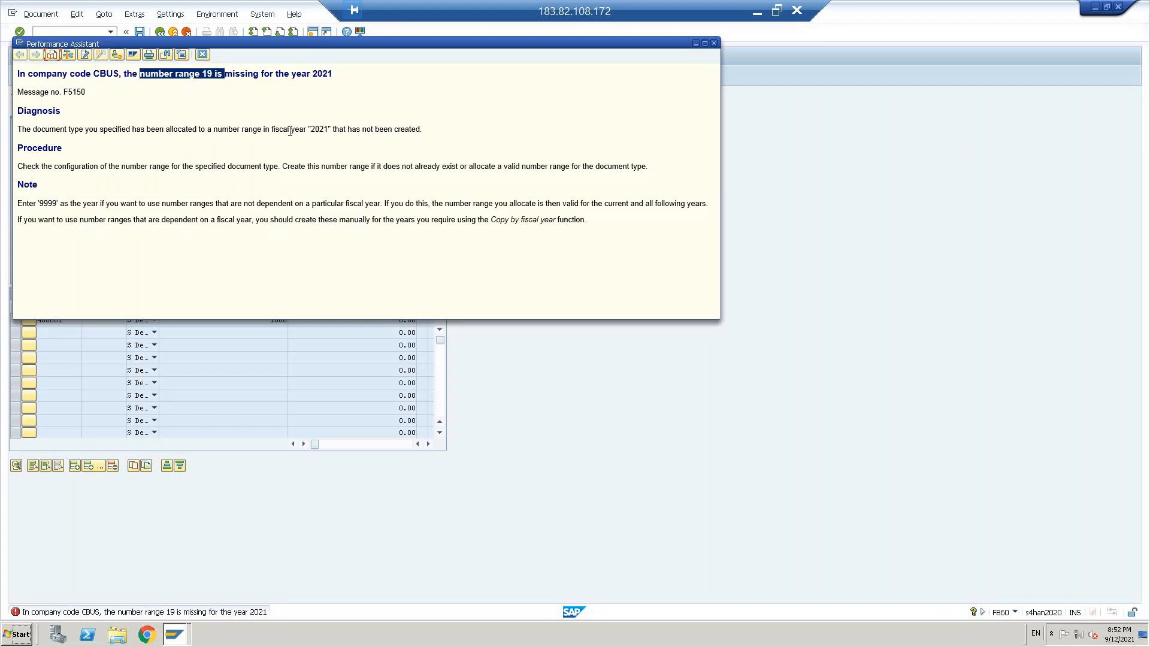
Step: Switch to the Display IMG session and collapse Master Data Synchronization and Cross-Application Components
click(174, 640)
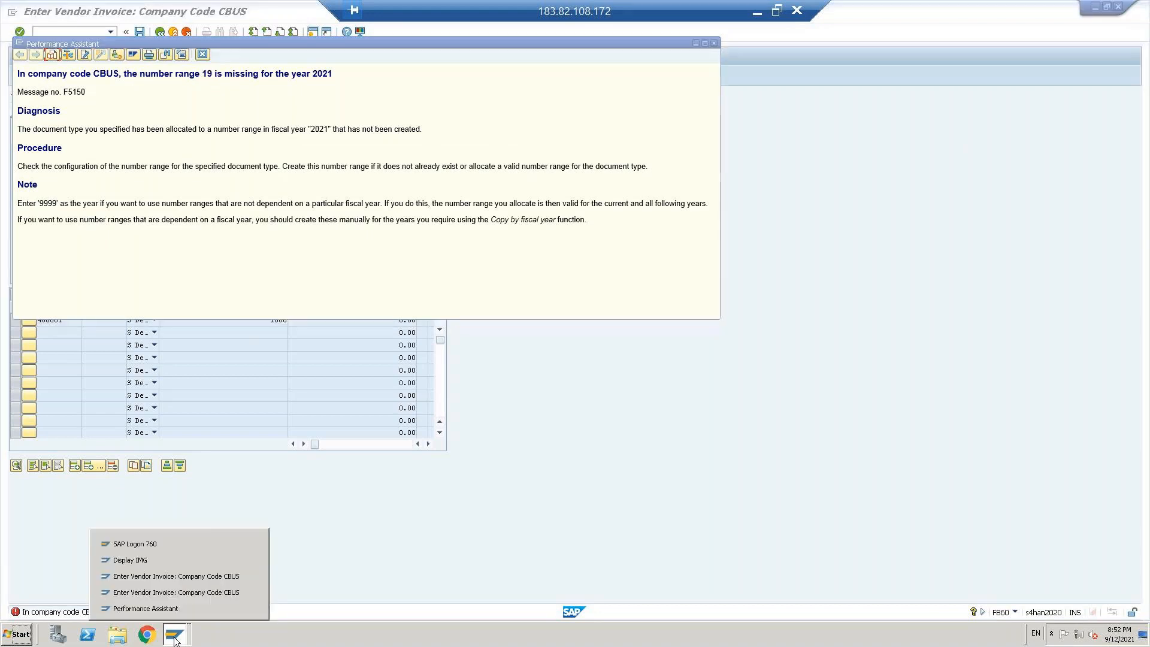
click(156, 558)
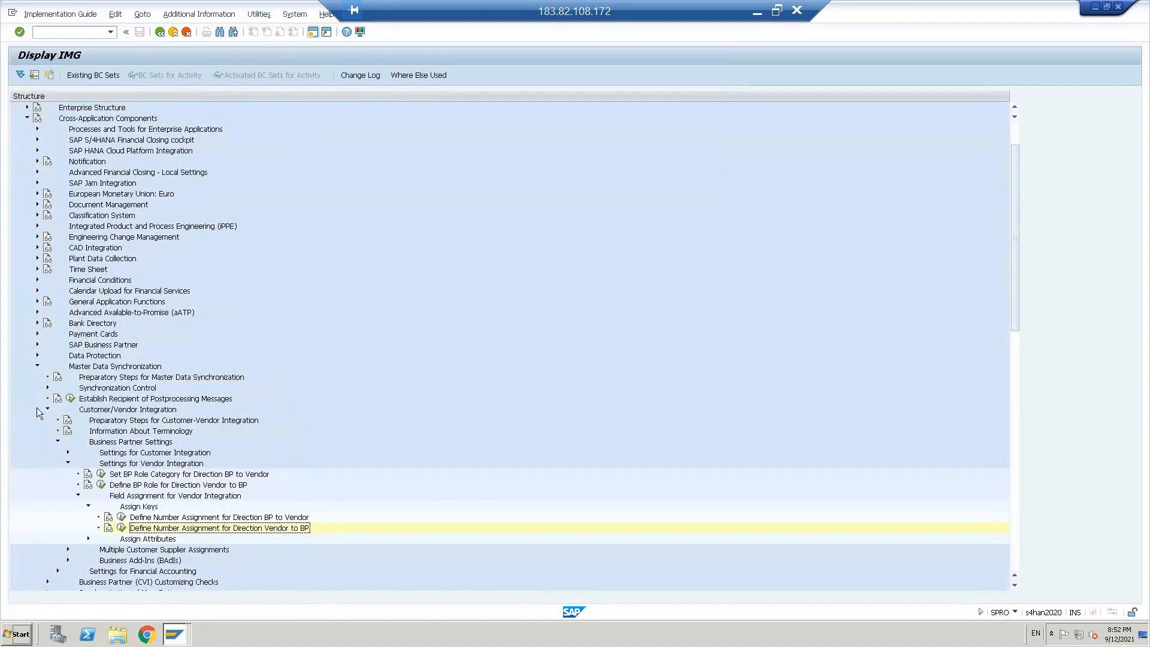
click(37, 366)
key(alt+Tab)
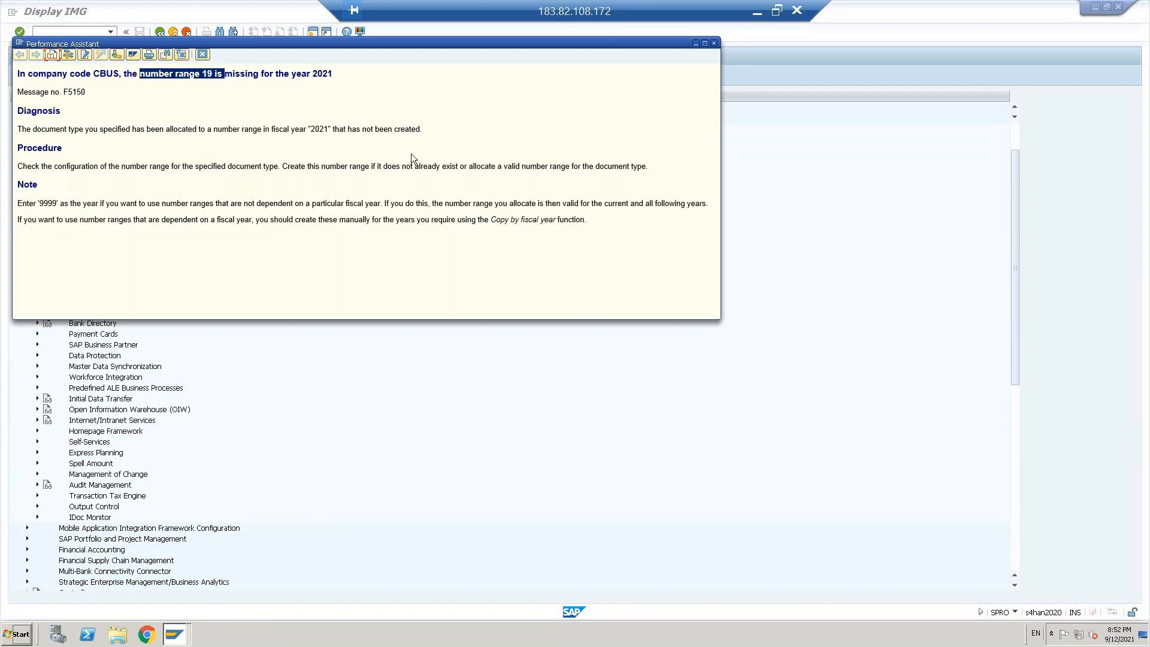
key(alt+Tab)
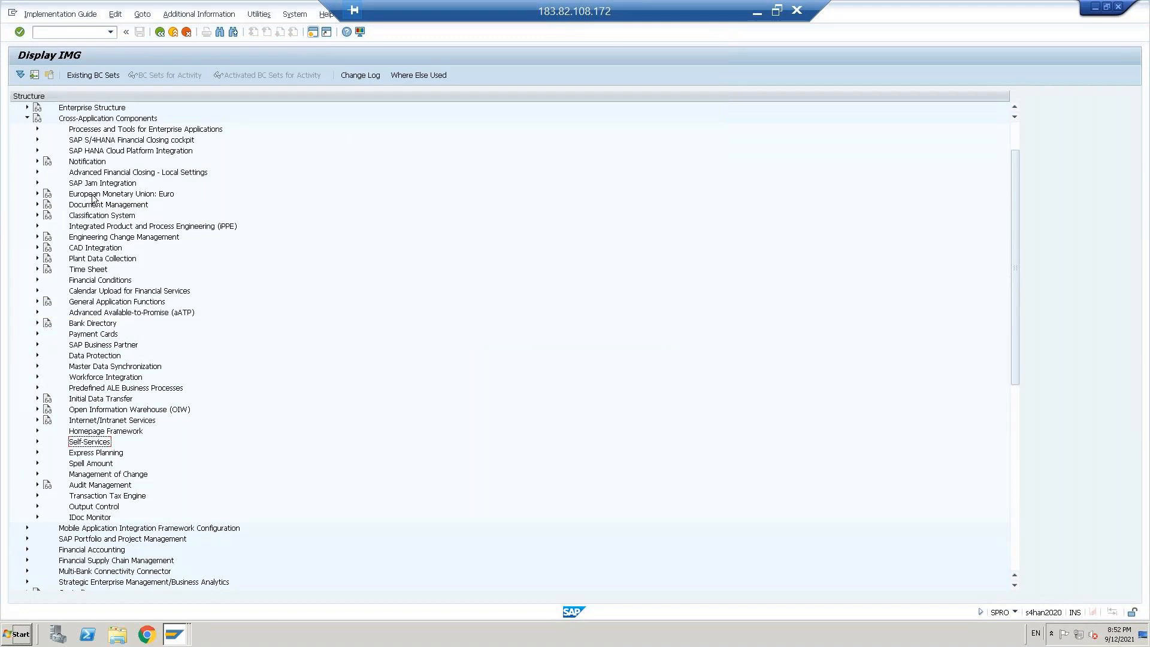
click(92, 121)
key(Left)
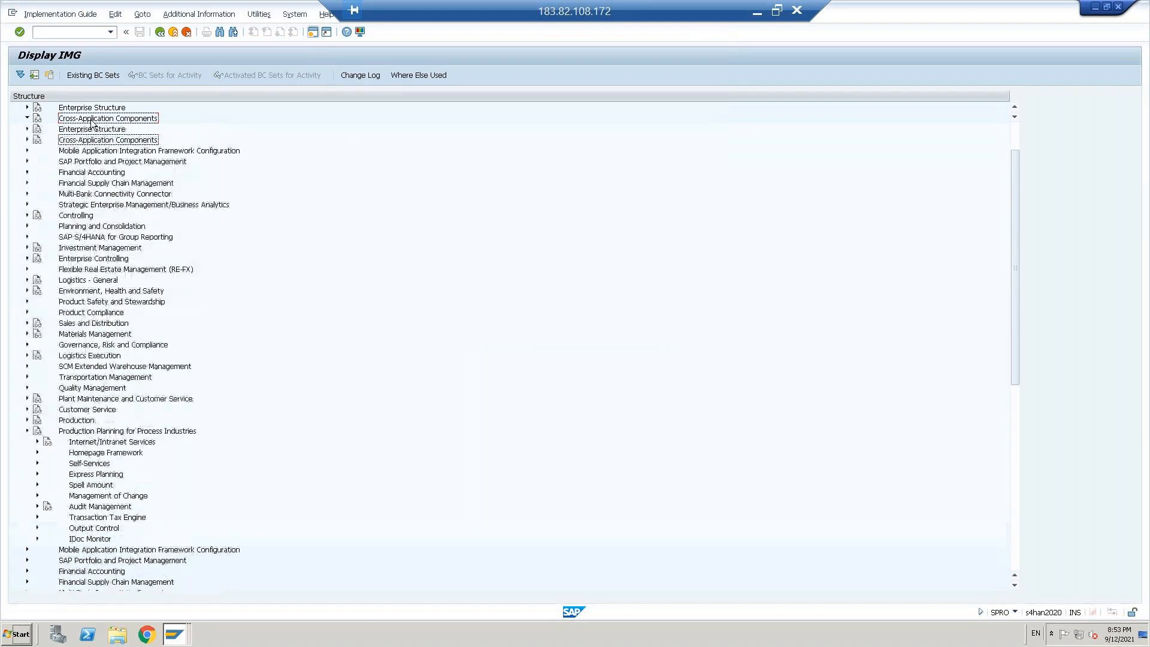
Step: Expand Financial Accounting and its Financial Accounting Global Settings in the implementation guide
key(Down)
key(Down)
key(Down)
key(Down)
key(Down)
key(Down)
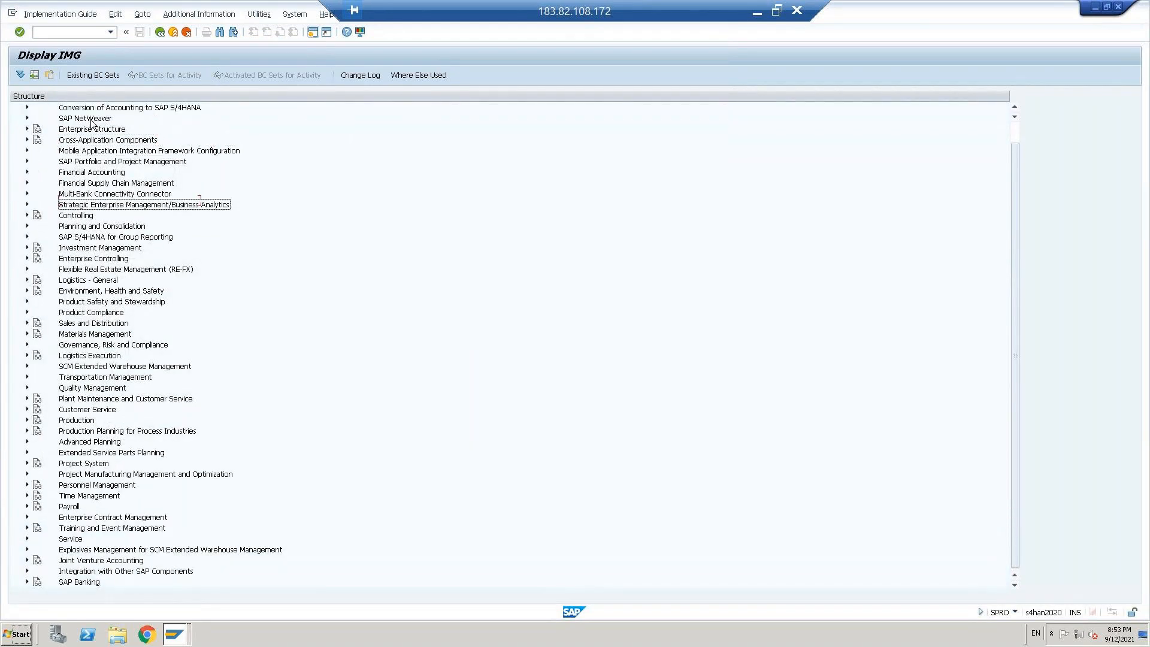
key(Up)
key(Up)
key(Up)
key(Right)
key(Down)
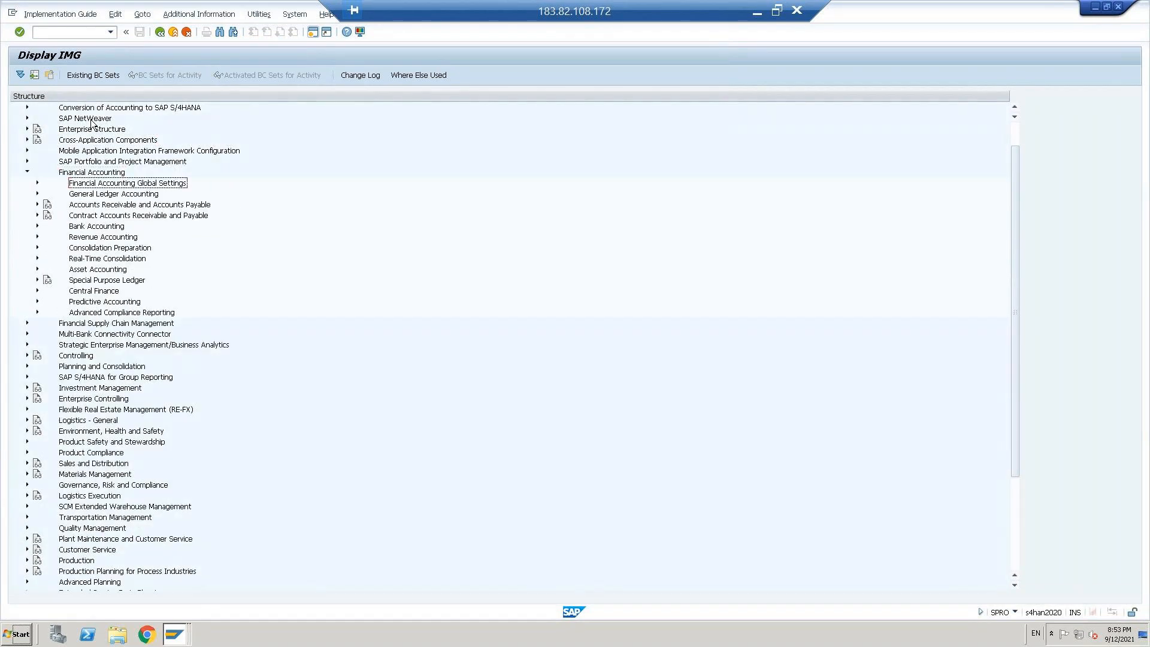
key(Right)
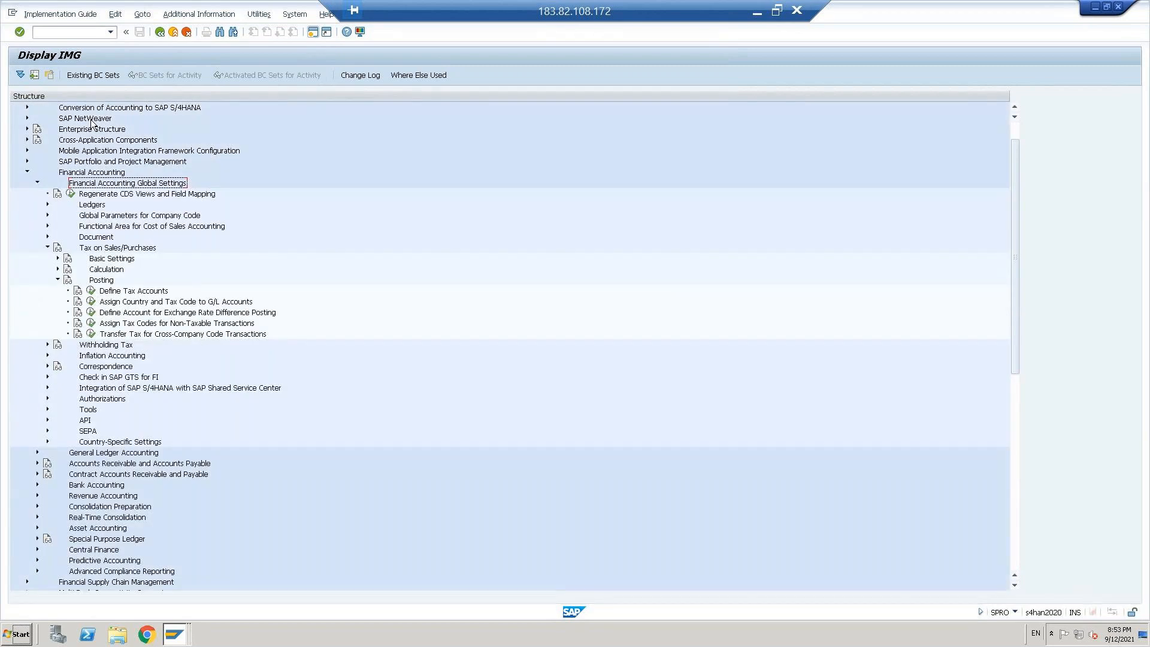
Step: Collapse Tax on Sales/Purchases under Financial Accounting Global Settings
key(Down)
Step: Expand Document and Document Types under the global settings and open the Define Document Types activity
key(Down)
key(Down)
key(Down)
key(Down)
key(Down)
key(Left)
key(Home)
key(Down)
key(Down)
key(Down)
key(Down)
key(Down)
key(Down)
key(Down)
key(Down)
key(Down)
key(Down)
key(Down)
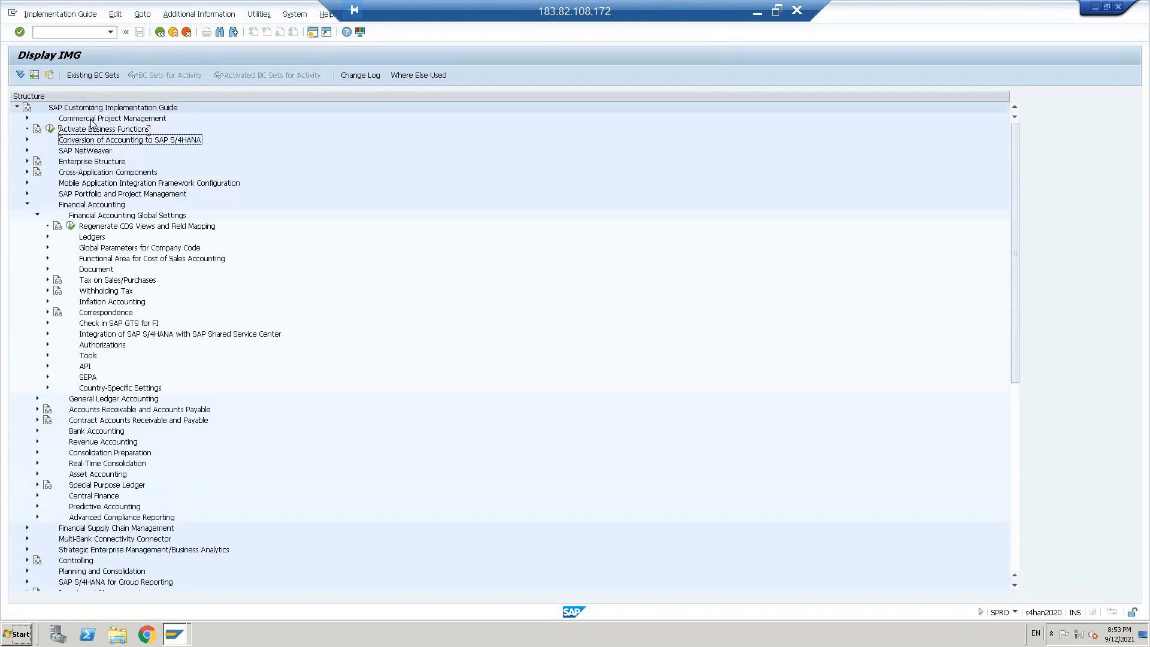
key(Down)
key(Down)
key(Down)
key(Down)
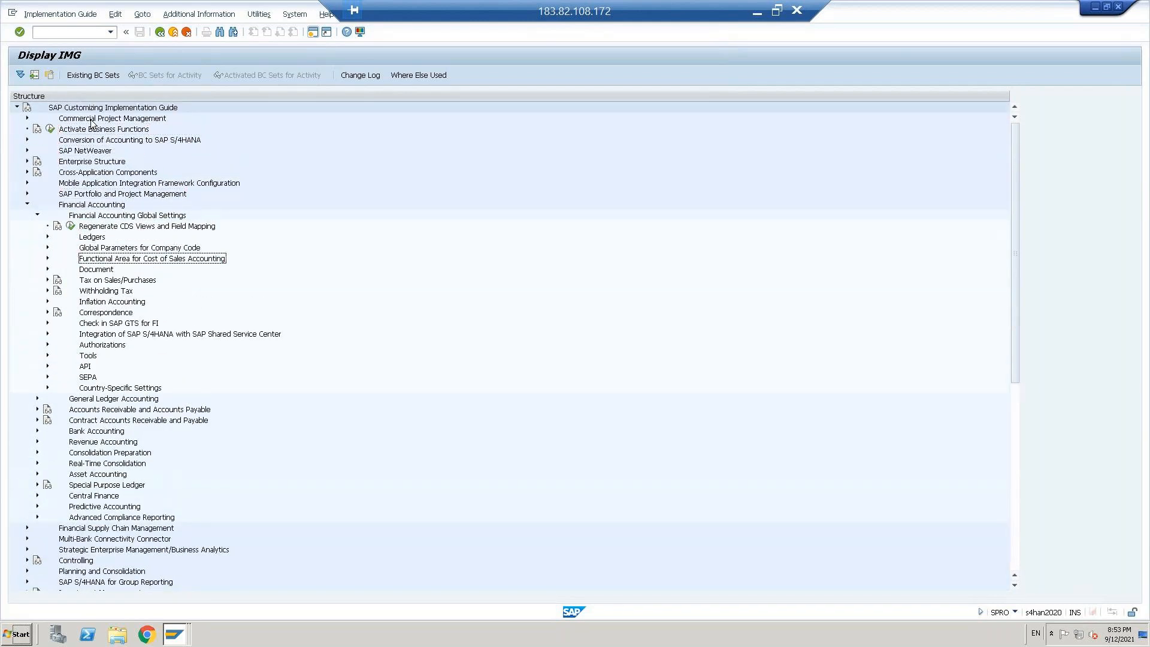
key(Right)
key(Down)
key(Right)
key(Down)
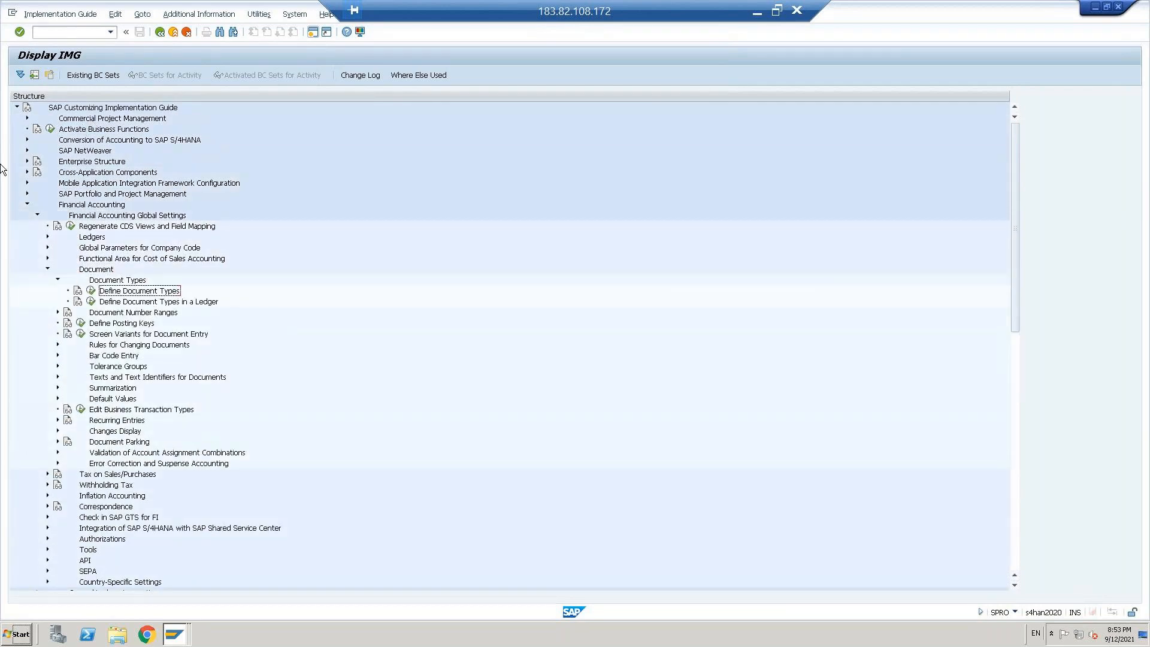
click(123, 315)
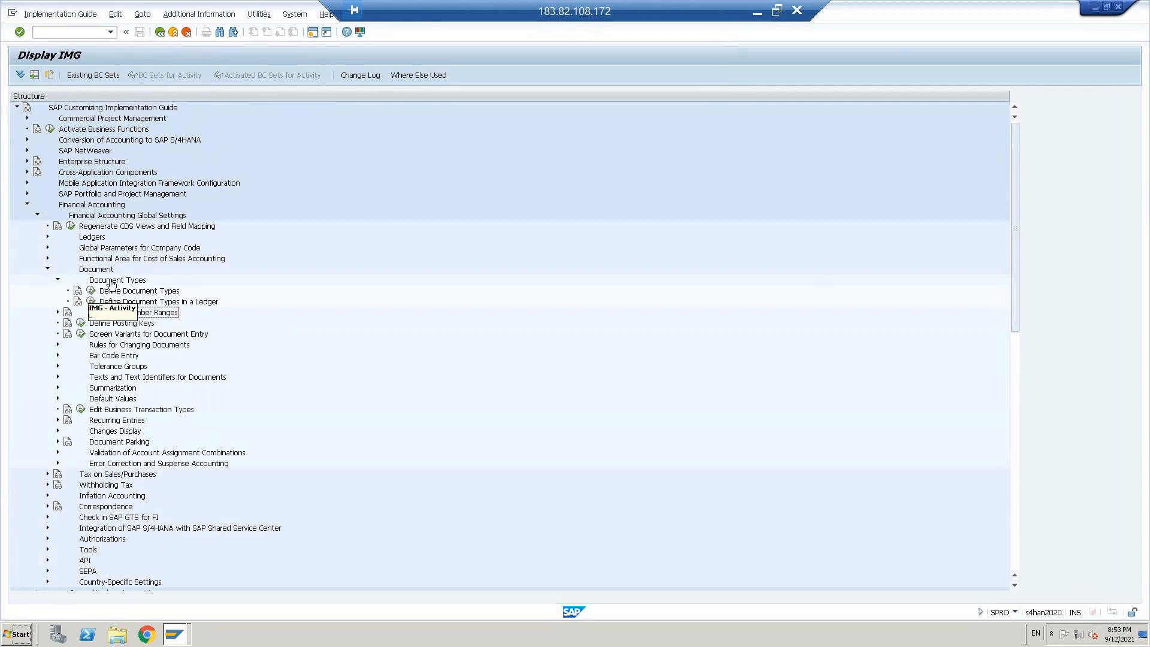
click(92, 292)
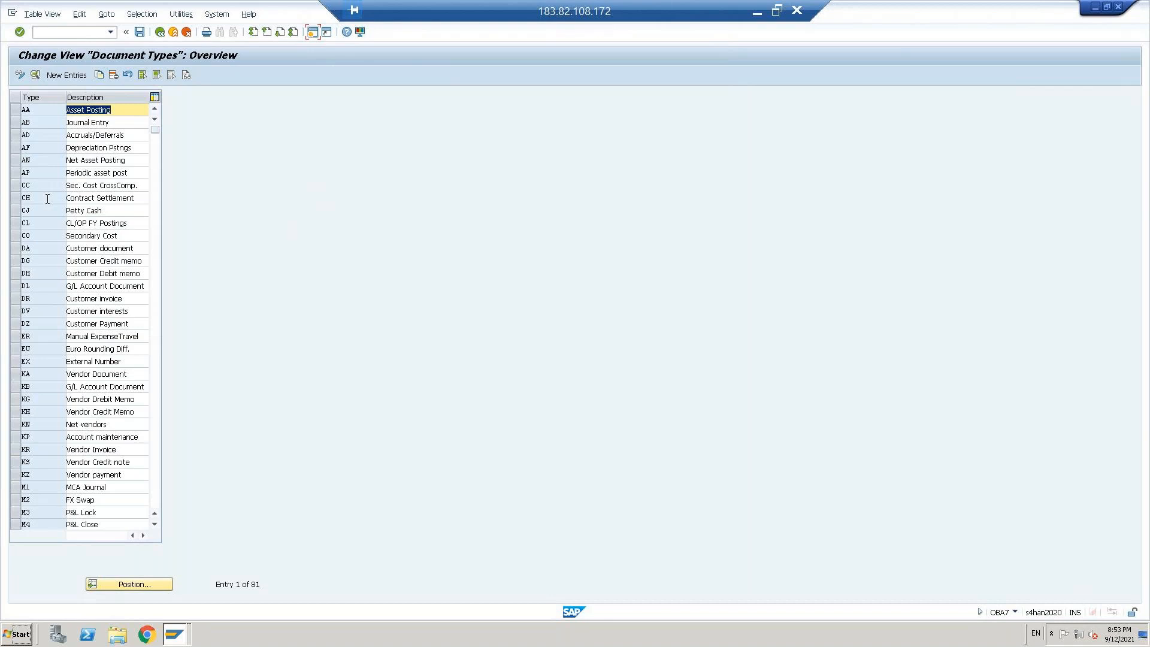
Step: Close the error's help text, check the document type used in the vendor invoice, and return to the document types list
double_click(40, 377)
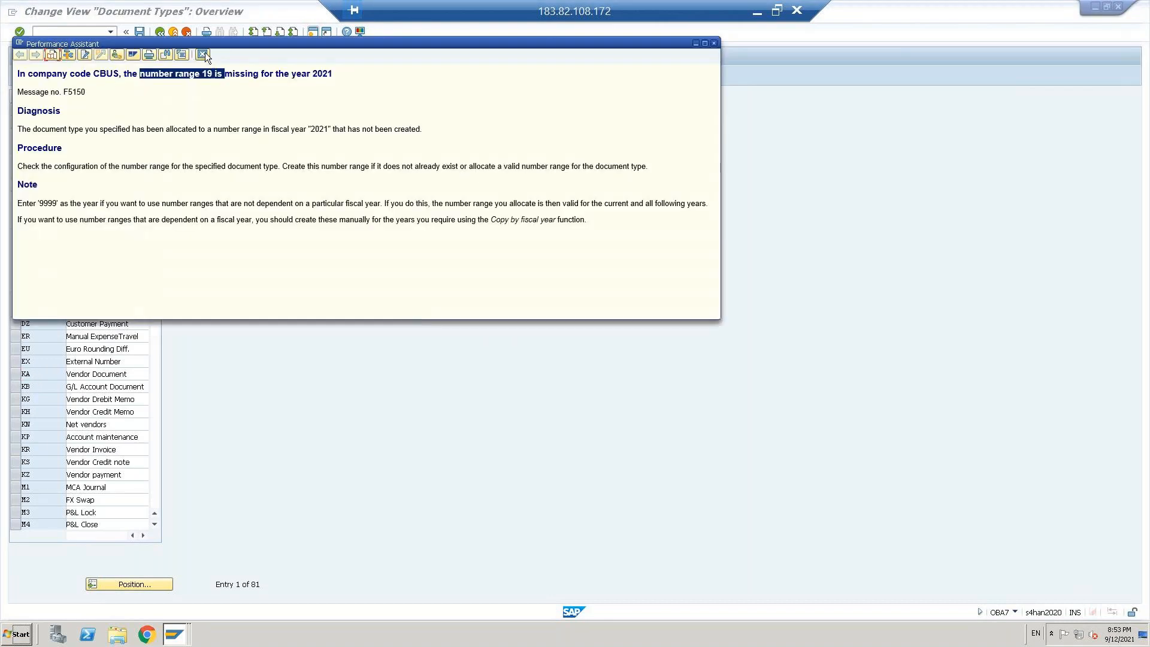
click(203, 55)
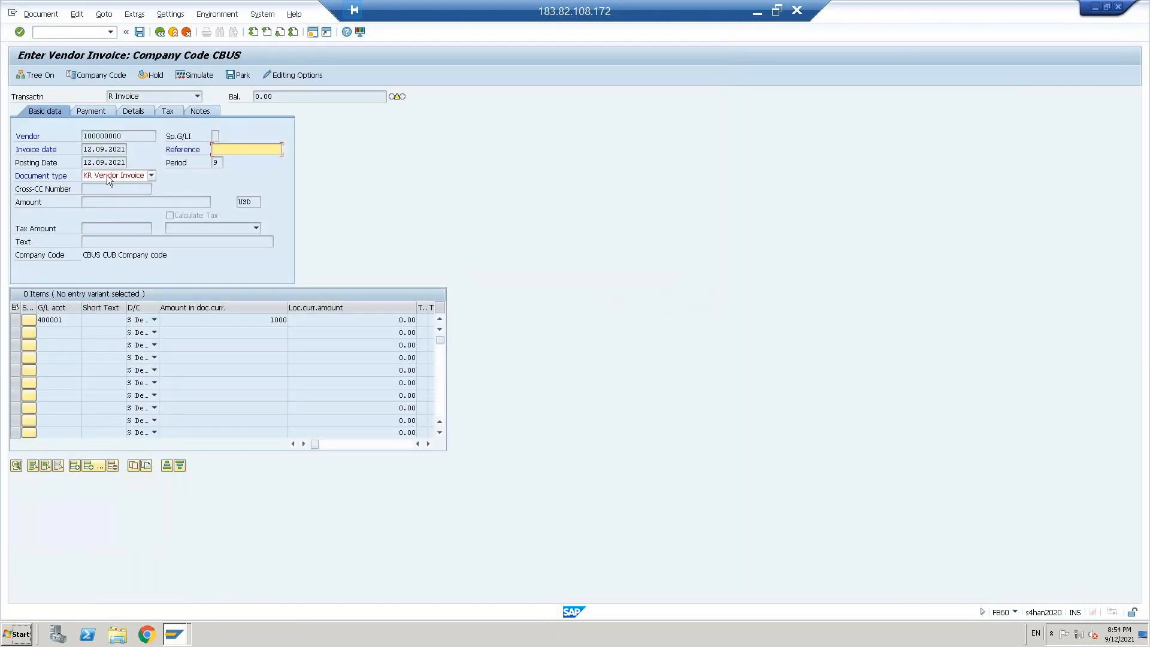
key(alt+Tab)
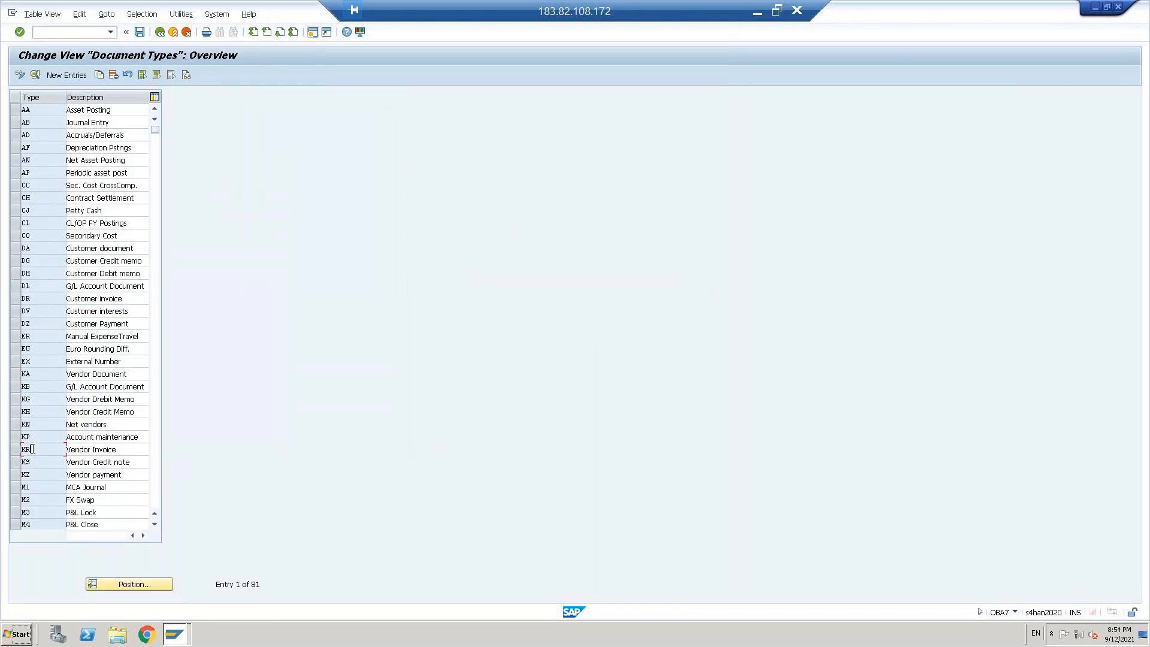
Step: Open the details of document type KR and compare its number range with the vendor invoice's error message
double_click(33, 449)
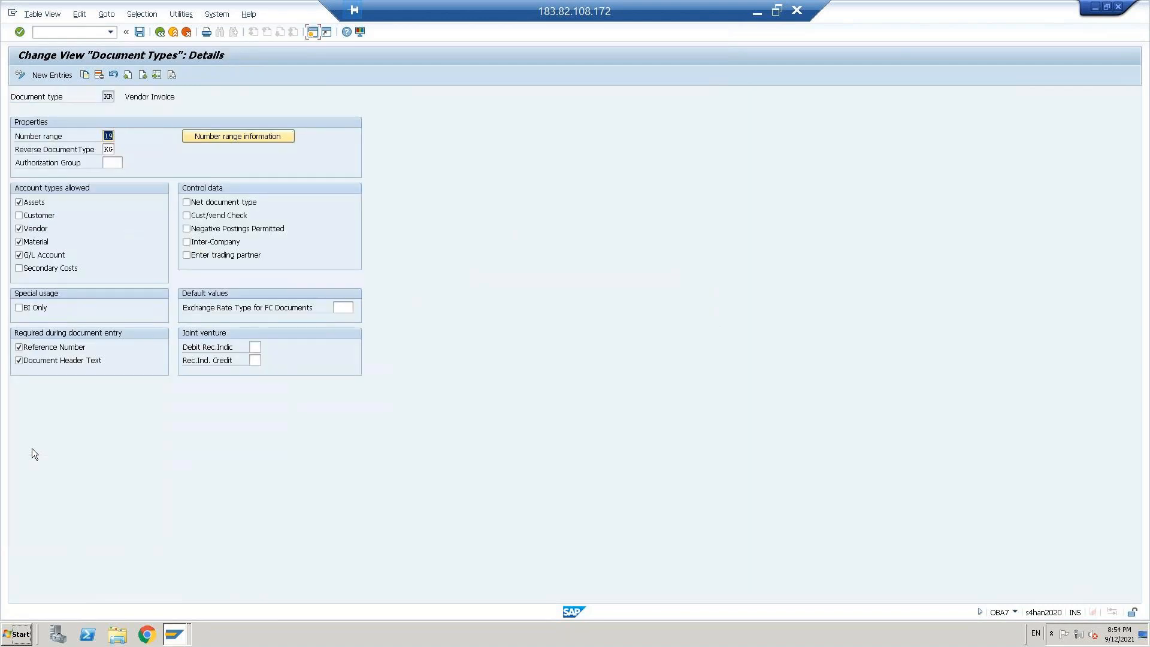
click(109, 137)
key(alt+Tab)
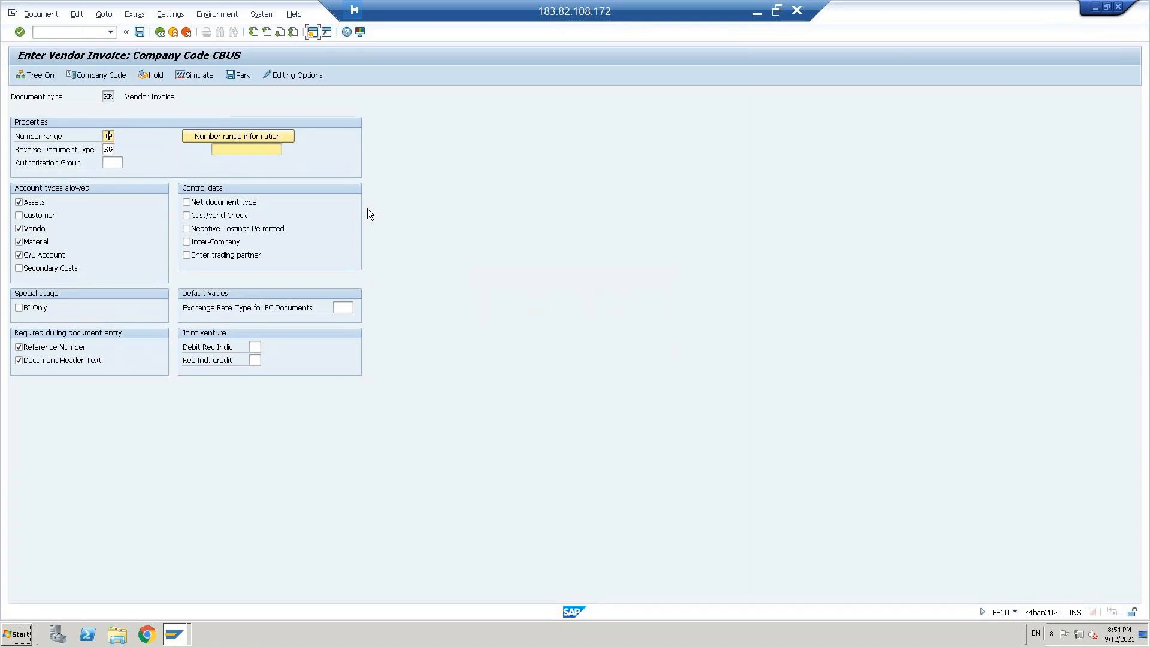
key(Return)
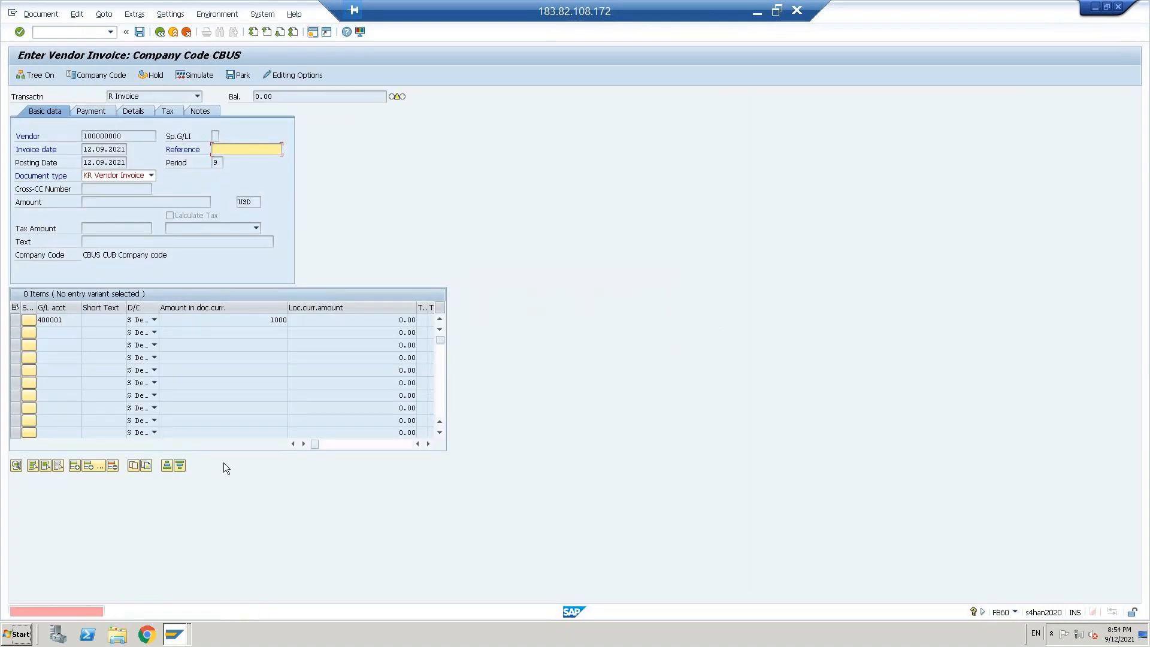
key(alt+Tab)
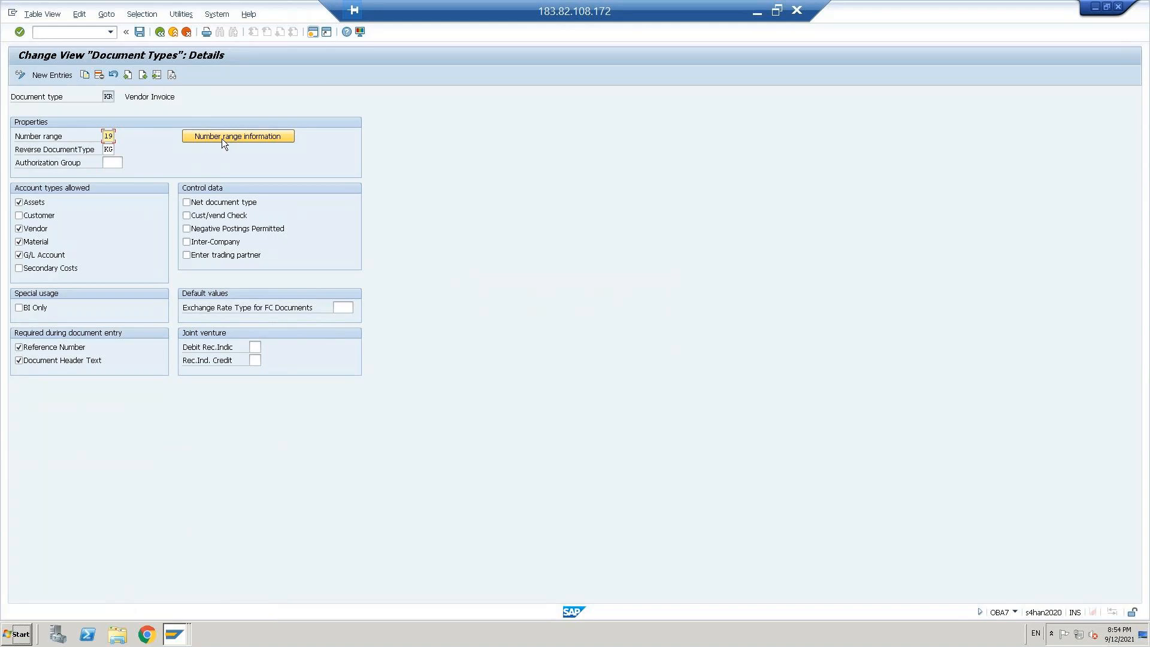
Step: Leave the document type settings and open the activity for defining accounting document number ranges under Document Number Ranges
click(159, 32)
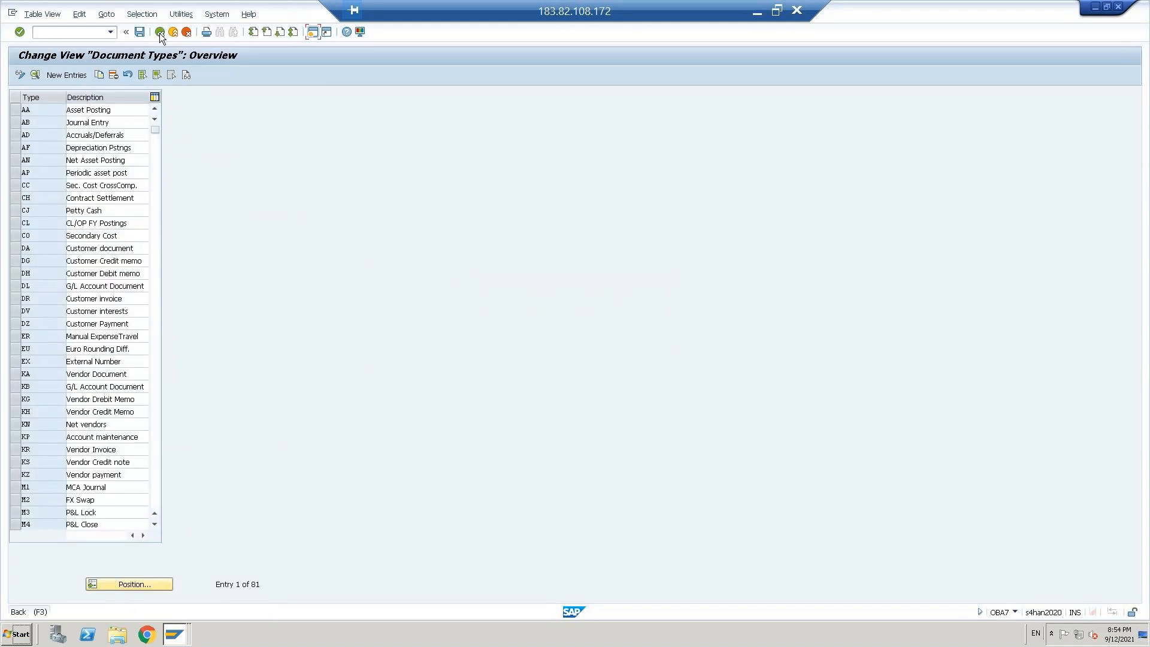
click(159, 32)
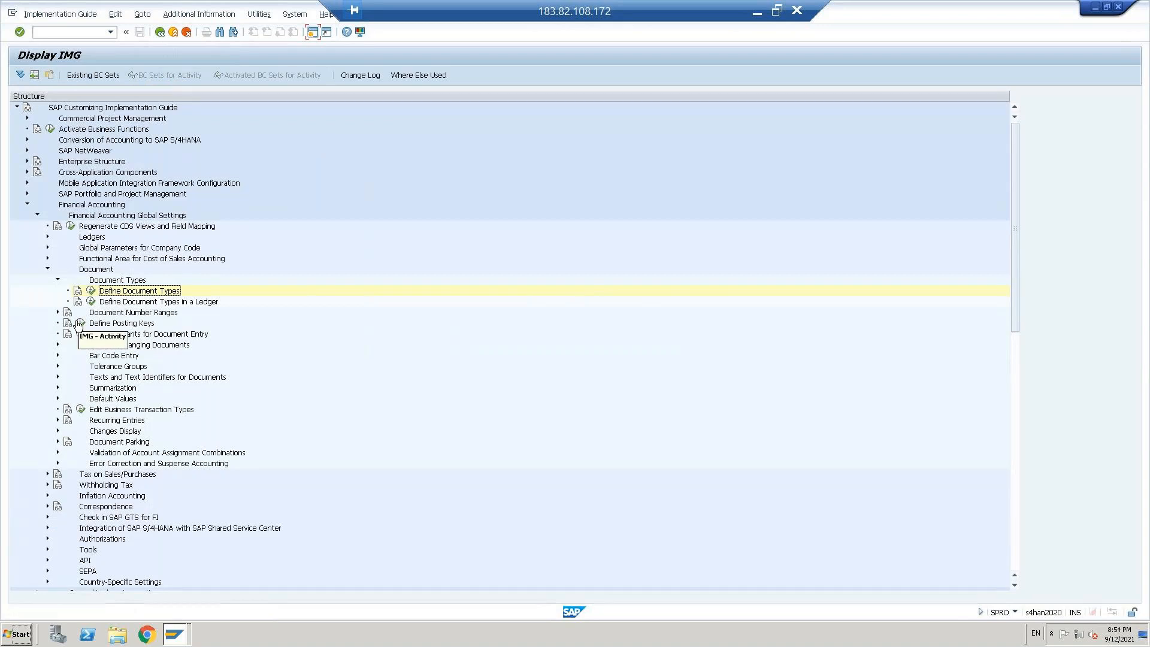
click(57, 312)
click(91, 323)
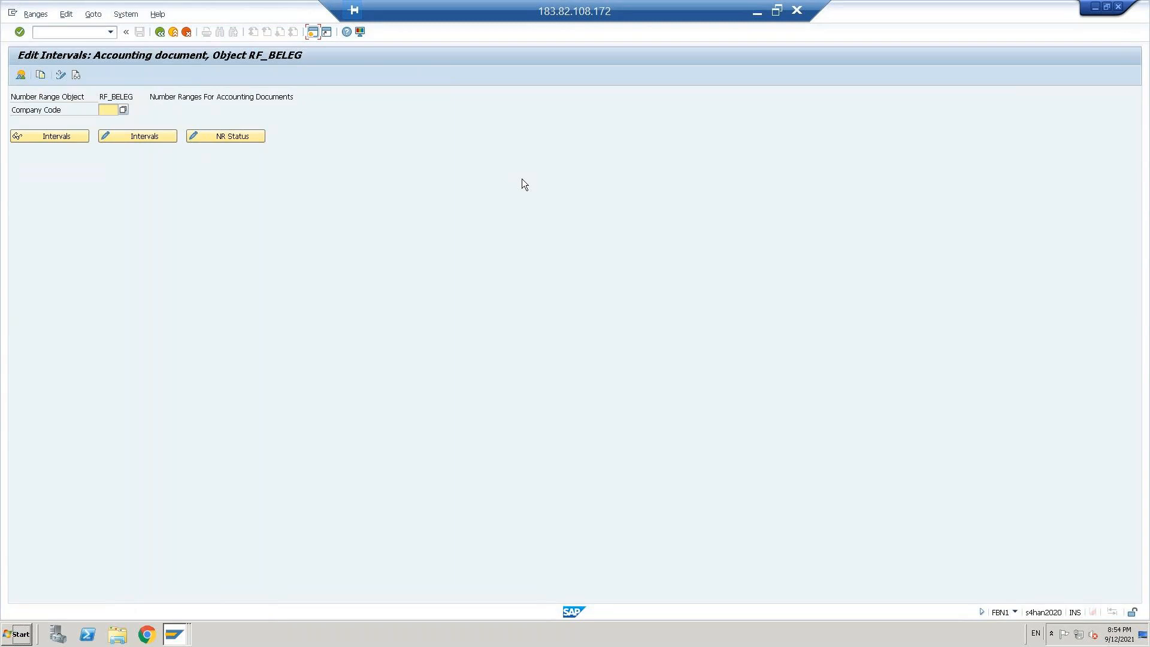
Step: Open the accounting document number range intervals of company code CBUS for changing
text(CBUS)
click(400, 169)
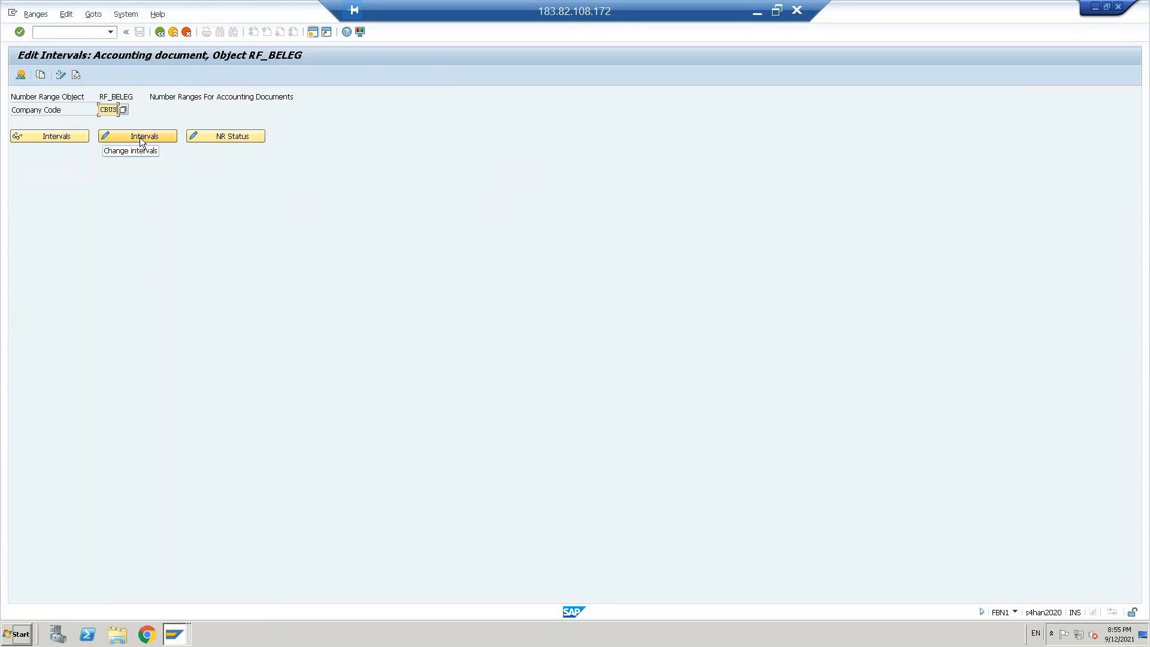
click(139, 138)
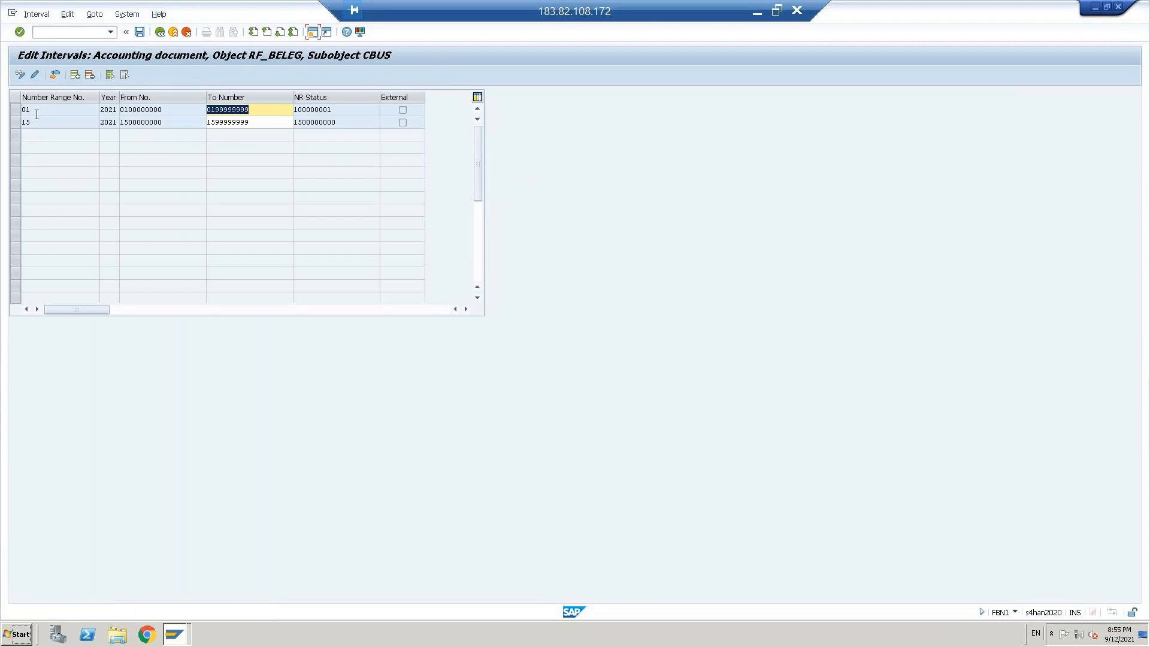
click(75, 76)
text(19)
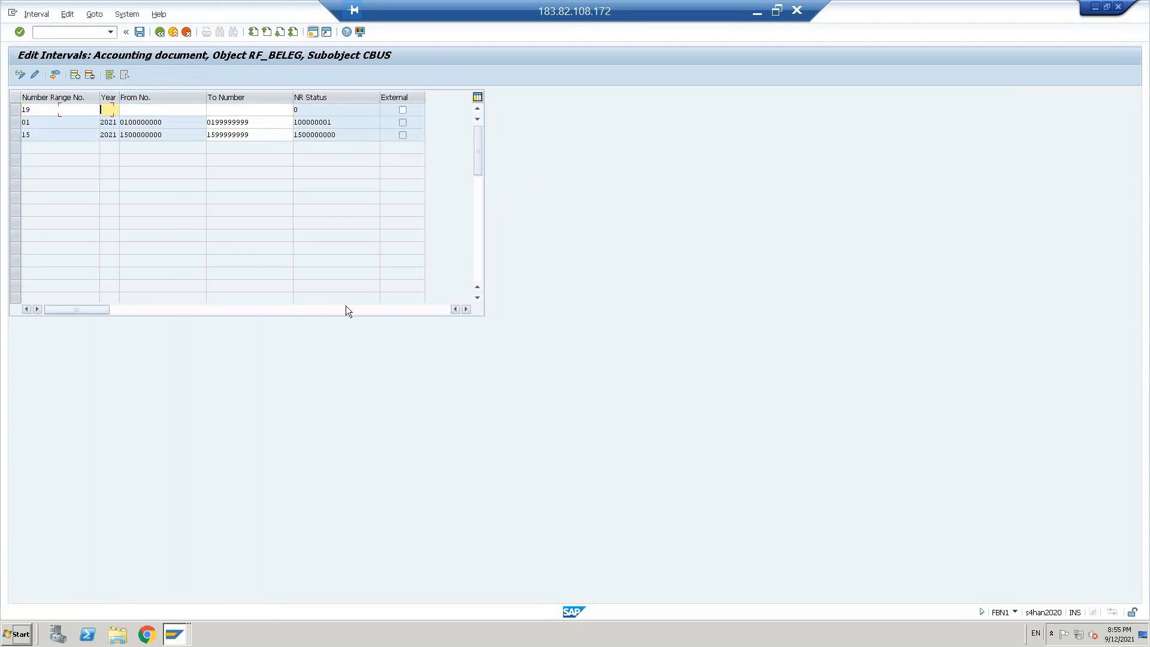
text(2021)
key(Tab)
text(1900000000)
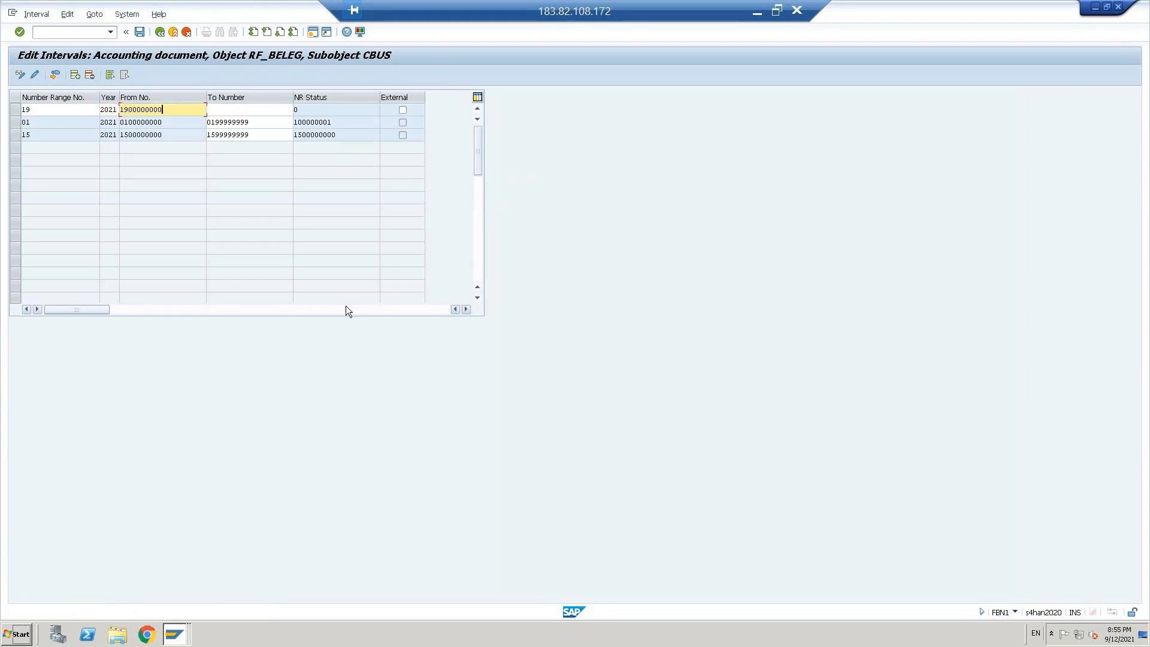
key(Tab)
text(19)
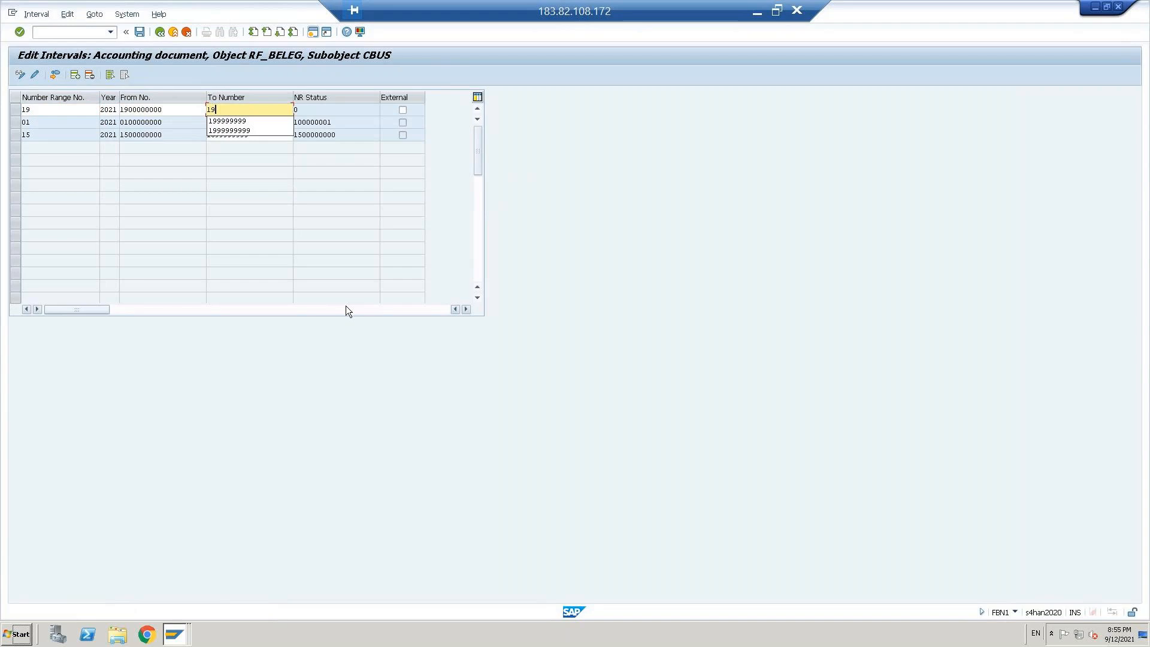
text(09999999)
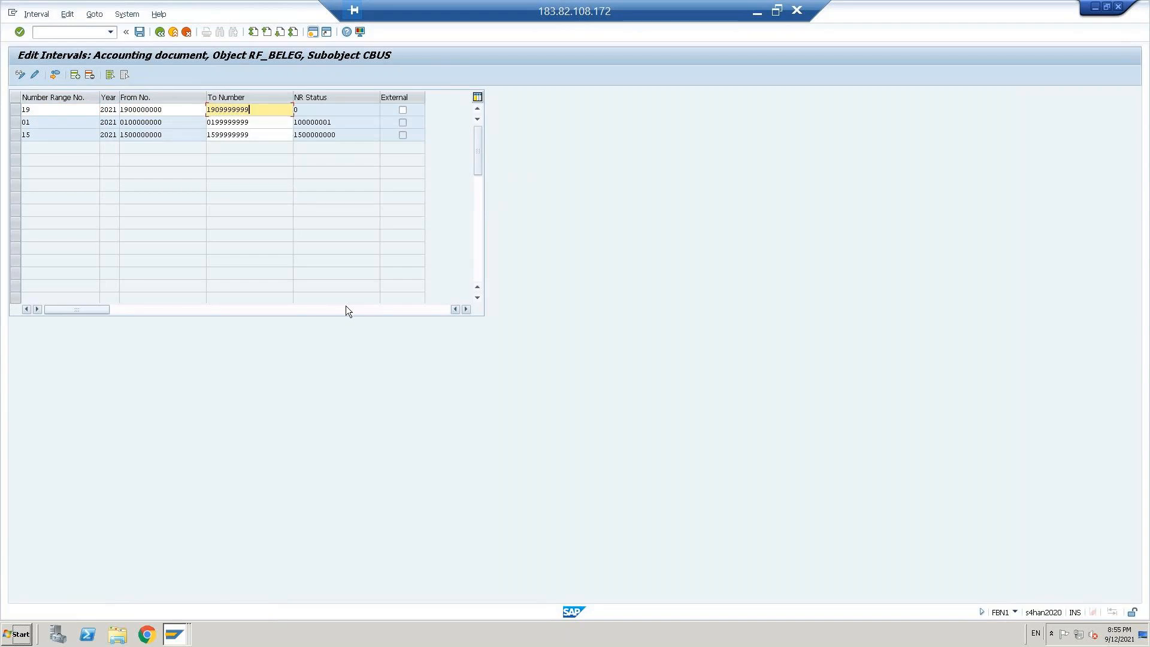
key(Return)
key(ctrl+s)
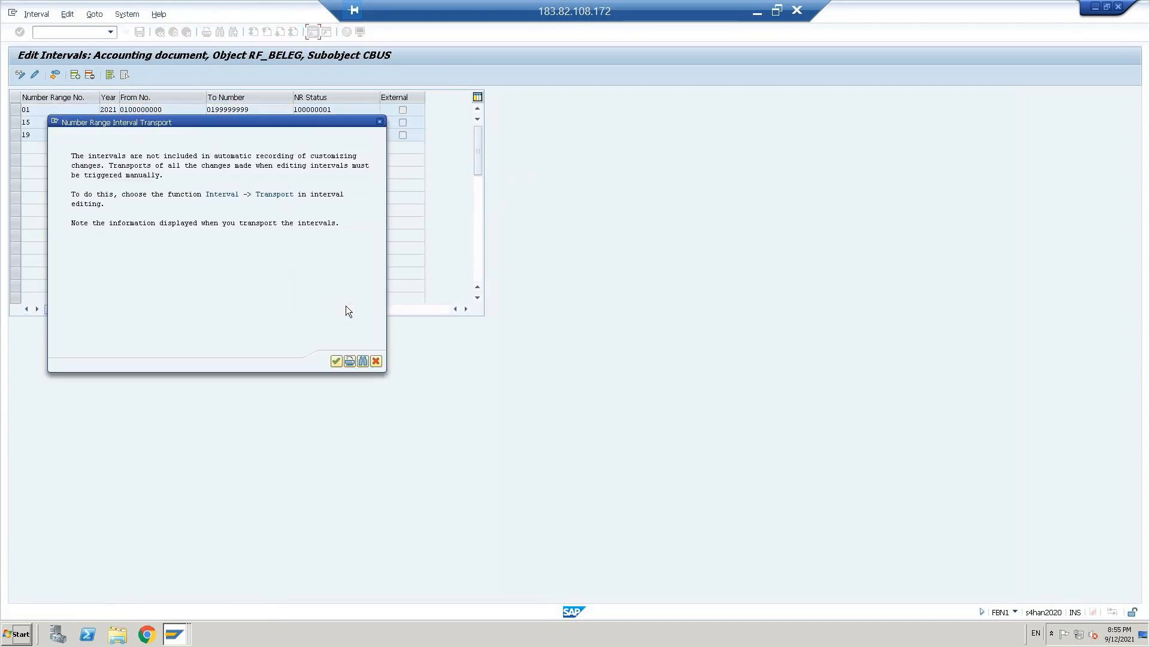
click(336, 362)
Step: Return to the vendor invoice entry, read the help text of its current error message, and close it
key(alt+Tab)
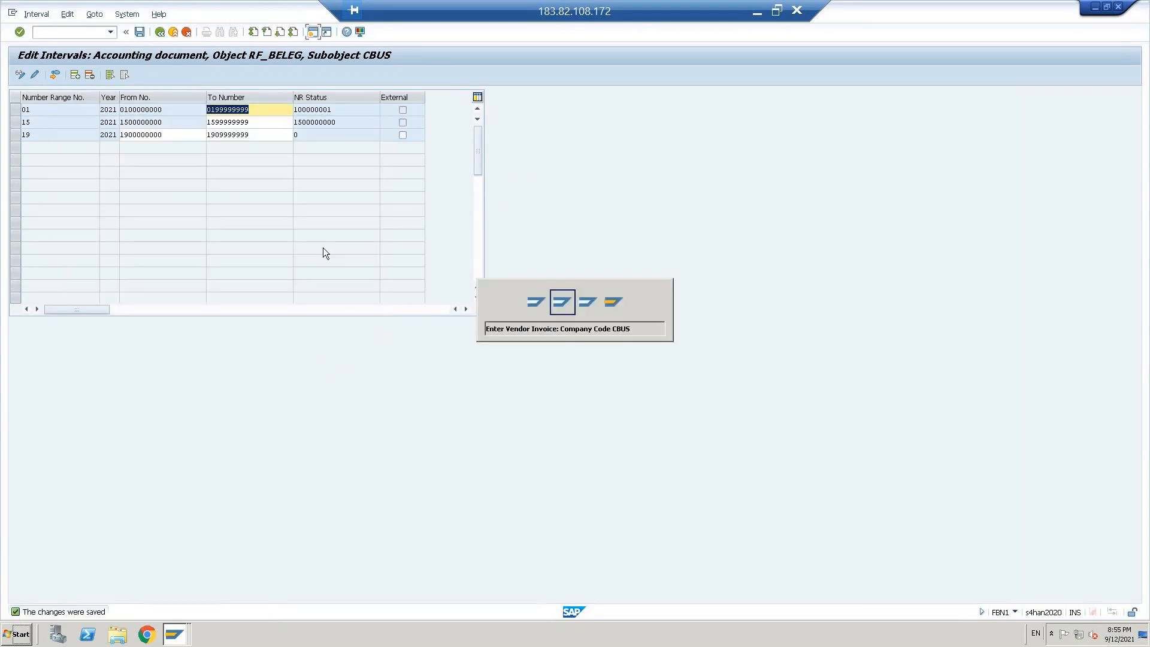
key(Return)
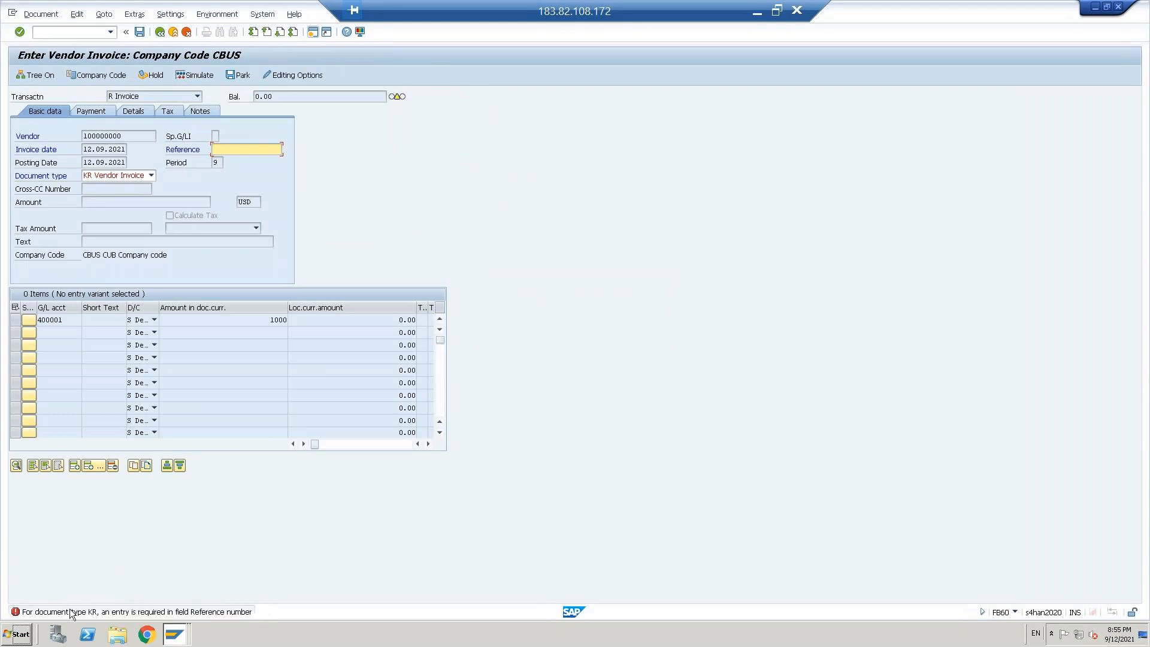
double_click(186, 611)
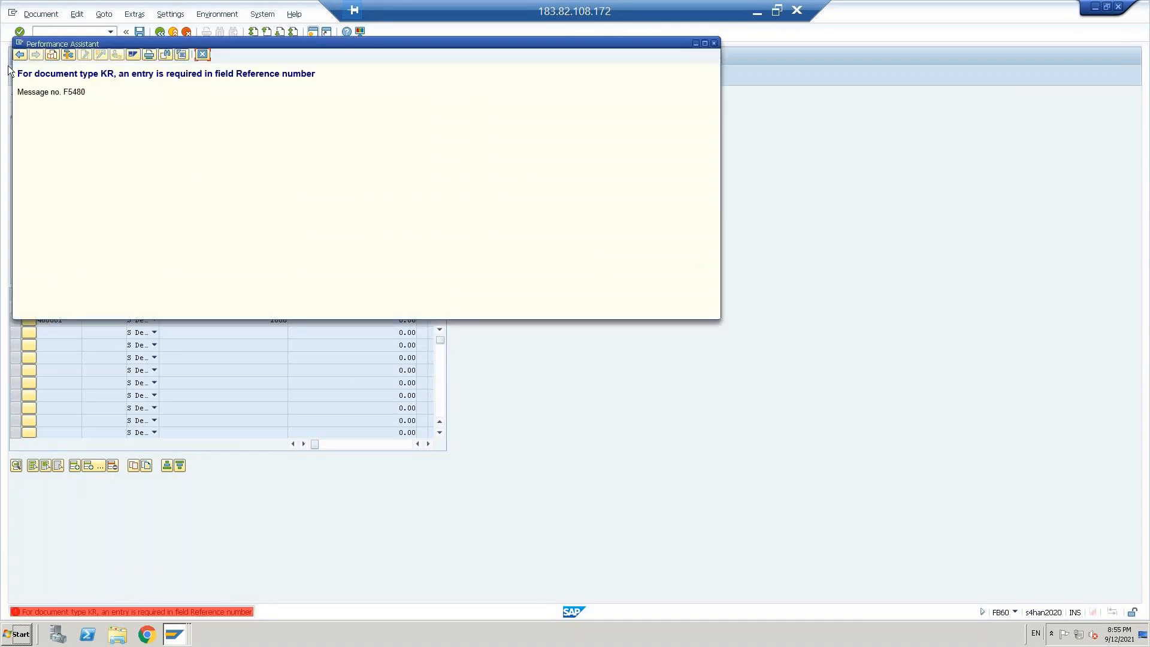
mouse_move(111, 38)
mouse_down()
mouse_move(300, 68)
mouse_move(735, 87)
mouse_up()
drag(631, 88, 651, 94)
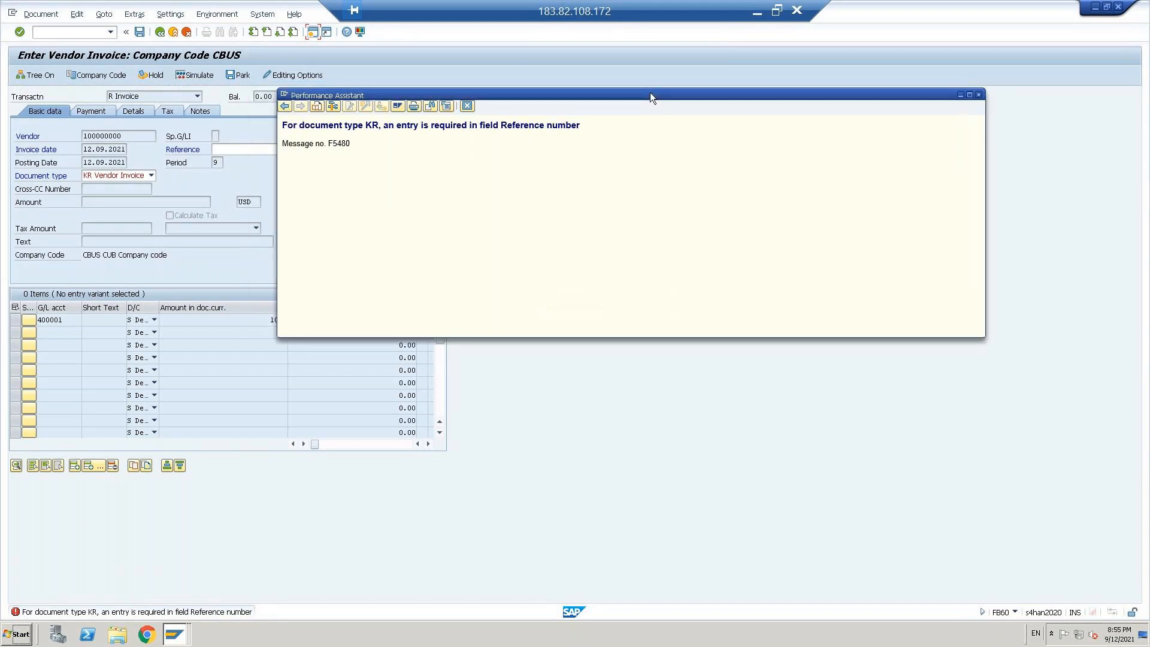
click(467, 107)
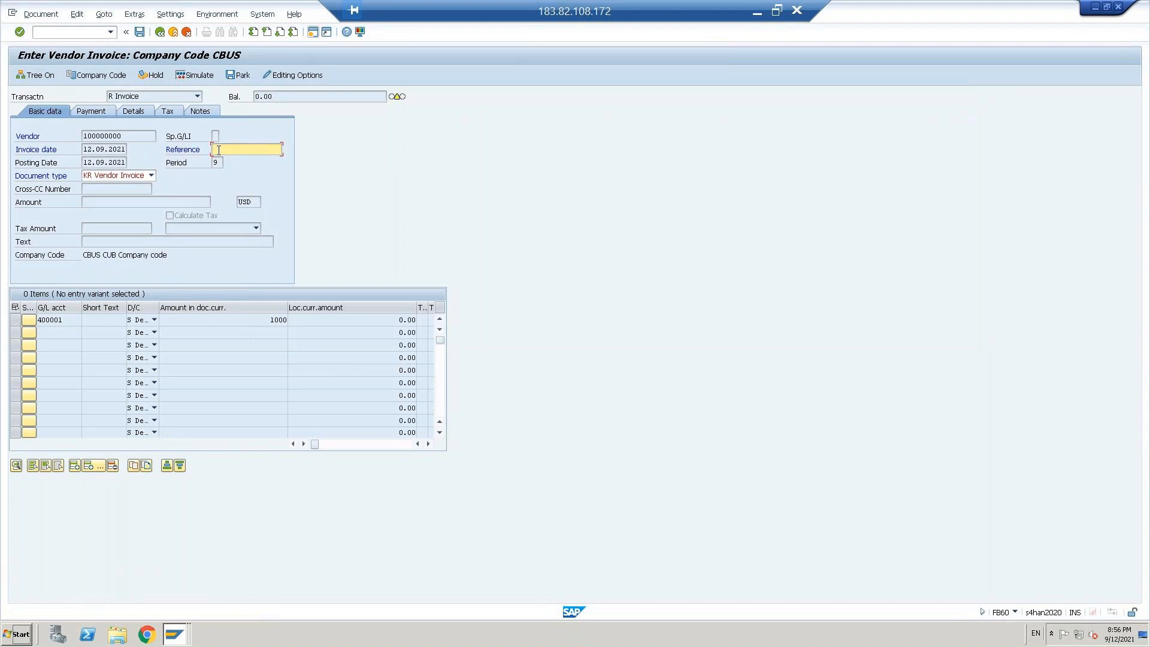
Step: Enter 1234 as the invoice reference and TEXT as the item text of the first G/L line
text(1234)
key(Return)
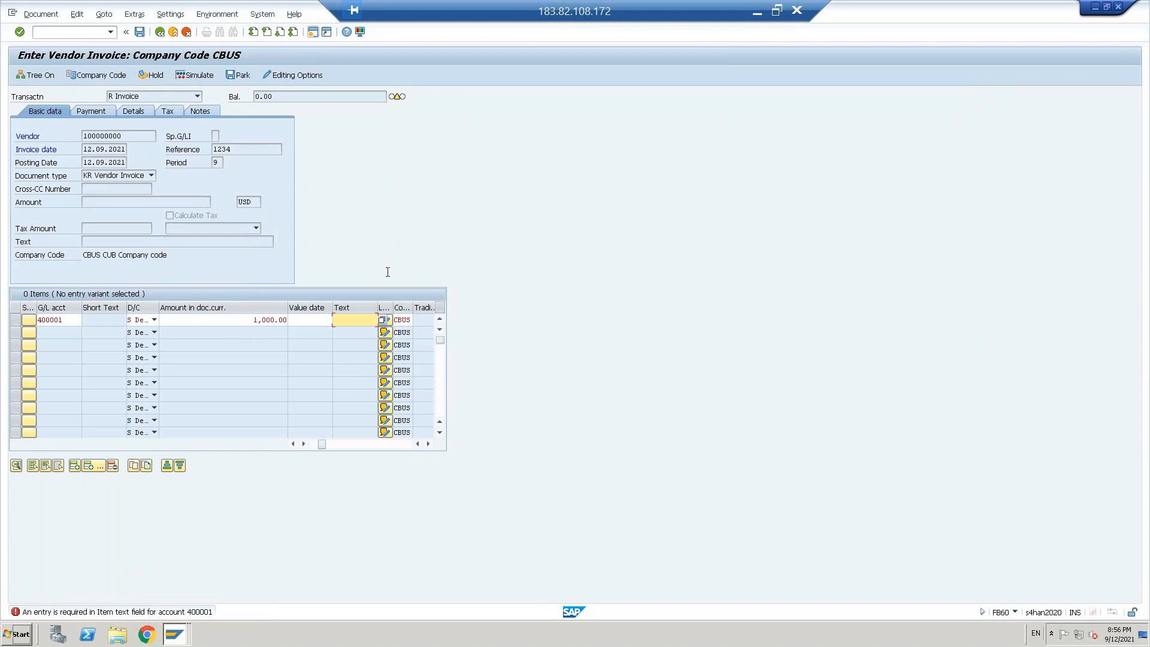
text(TEXT)
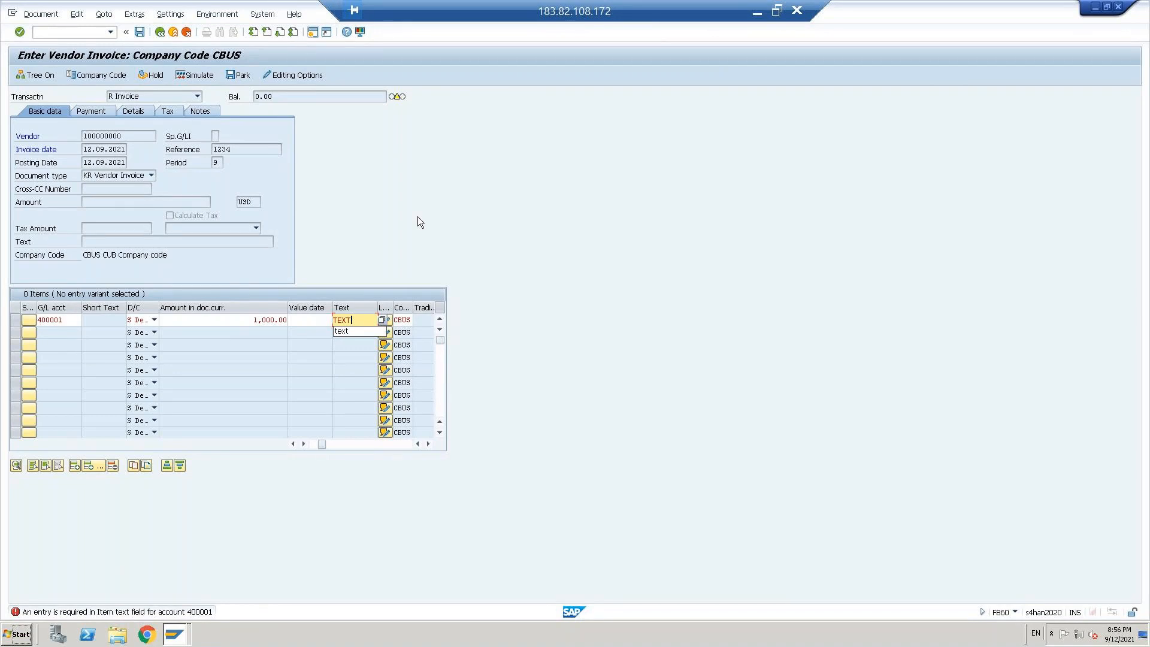
double_click(149, 613)
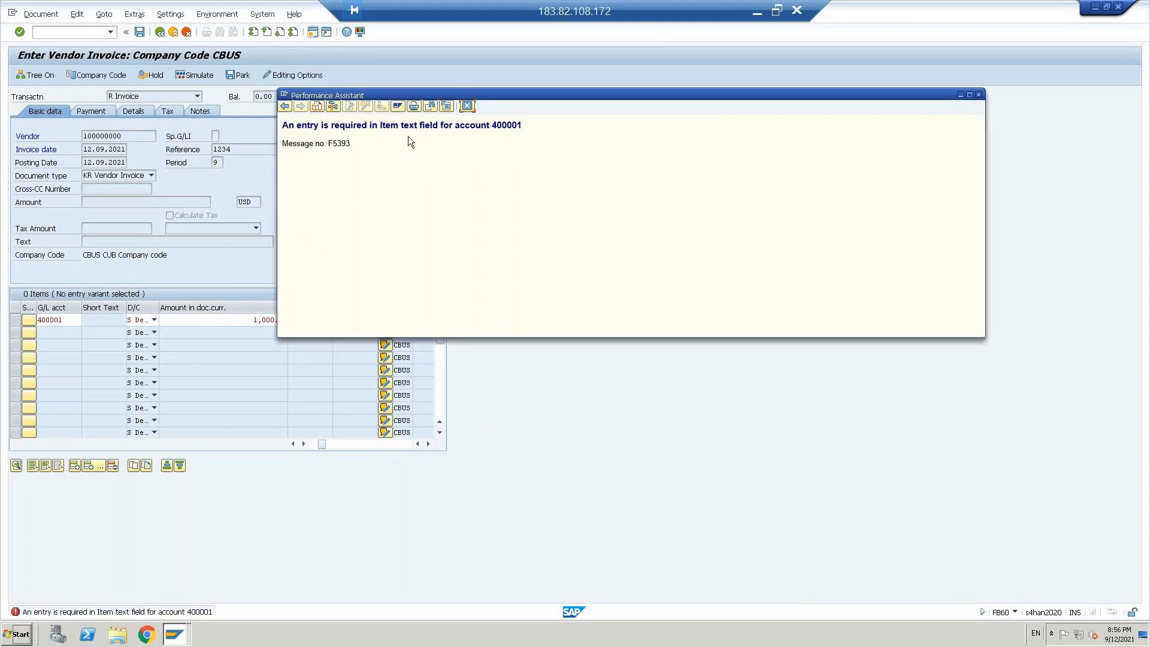
click(468, 107)
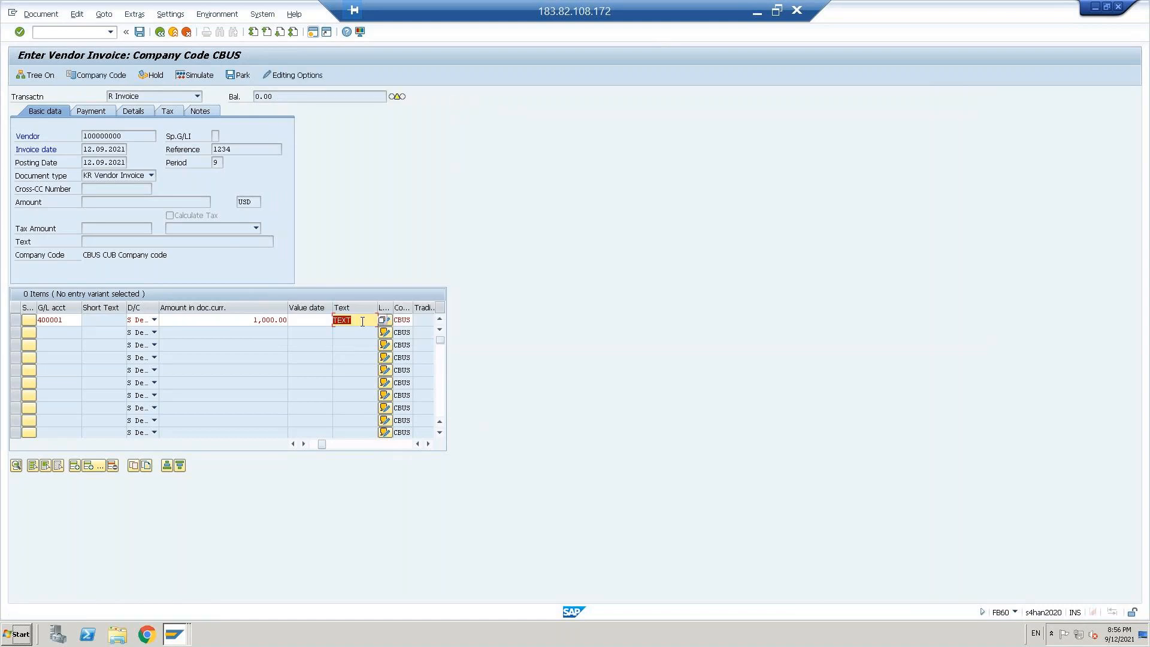
key(Return)
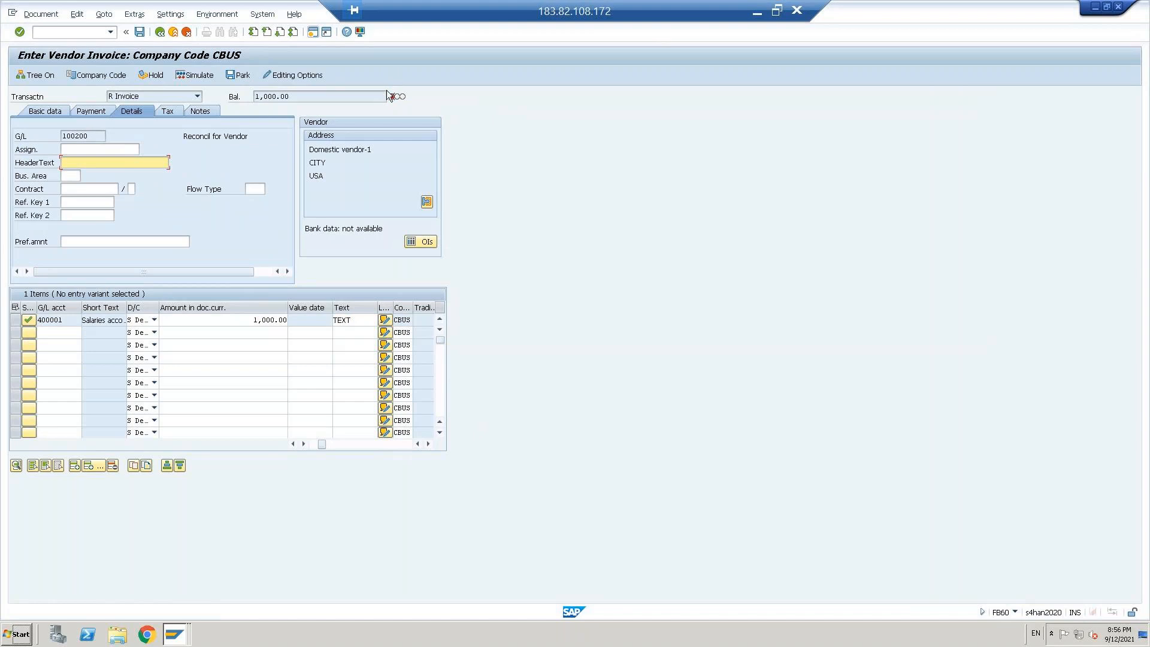
Step: Fill the invoice's document header text with TEXT and go to its basic data
mouse_move(392, 99)
click(41, 112)
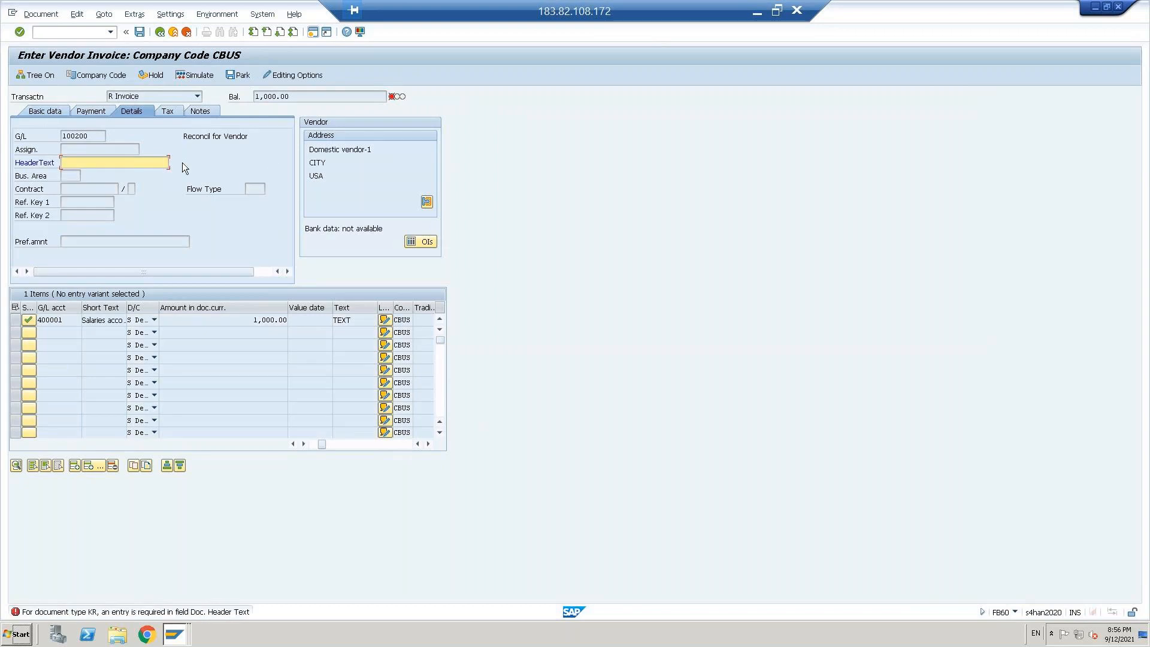
text(TEXT)
key(Return)
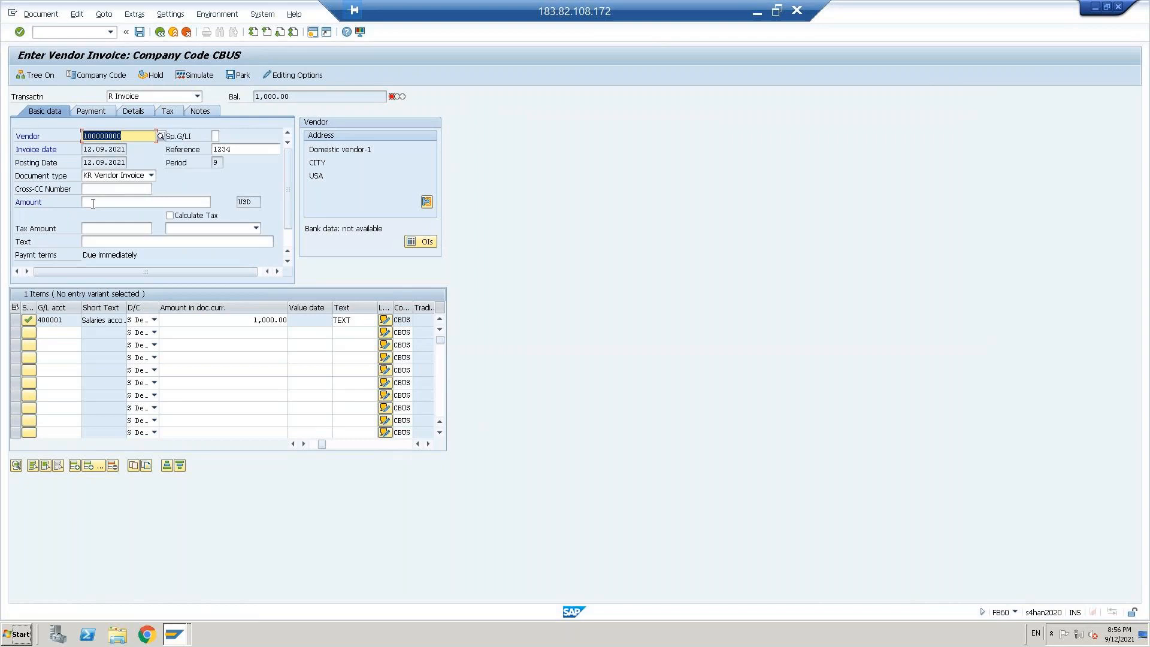
Step: Set the vendor invoice amount to 1000 USD to balance the G/L item and post the document
mouse_move(389, 98)
click(231, 320)
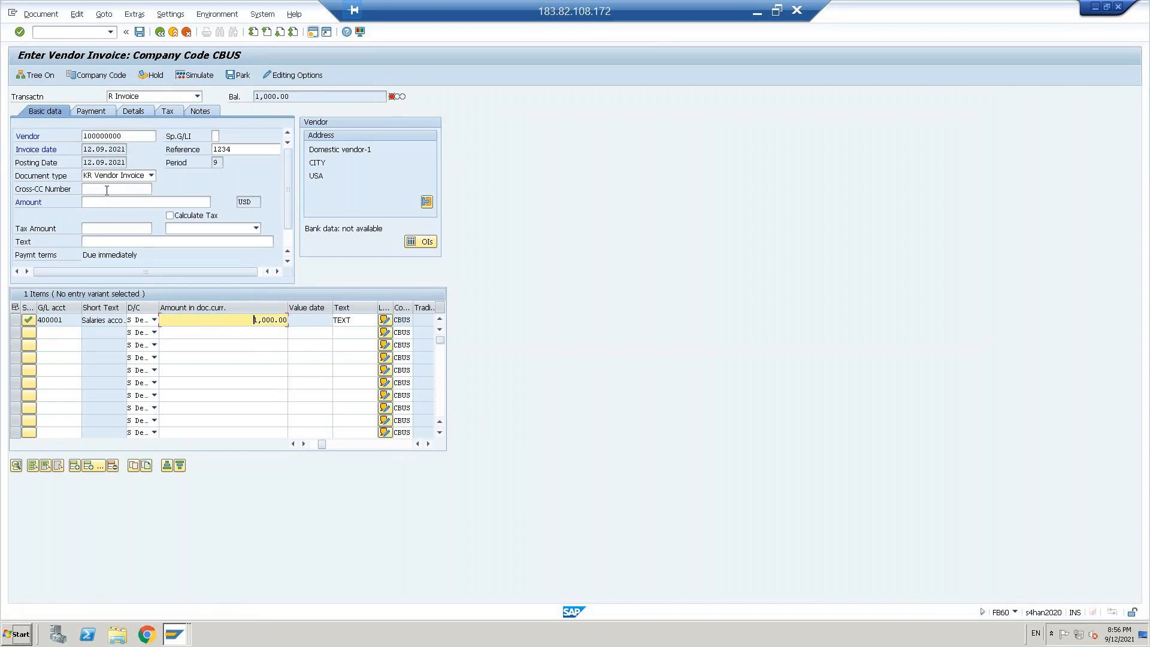
click(97, 203)
text(1000)
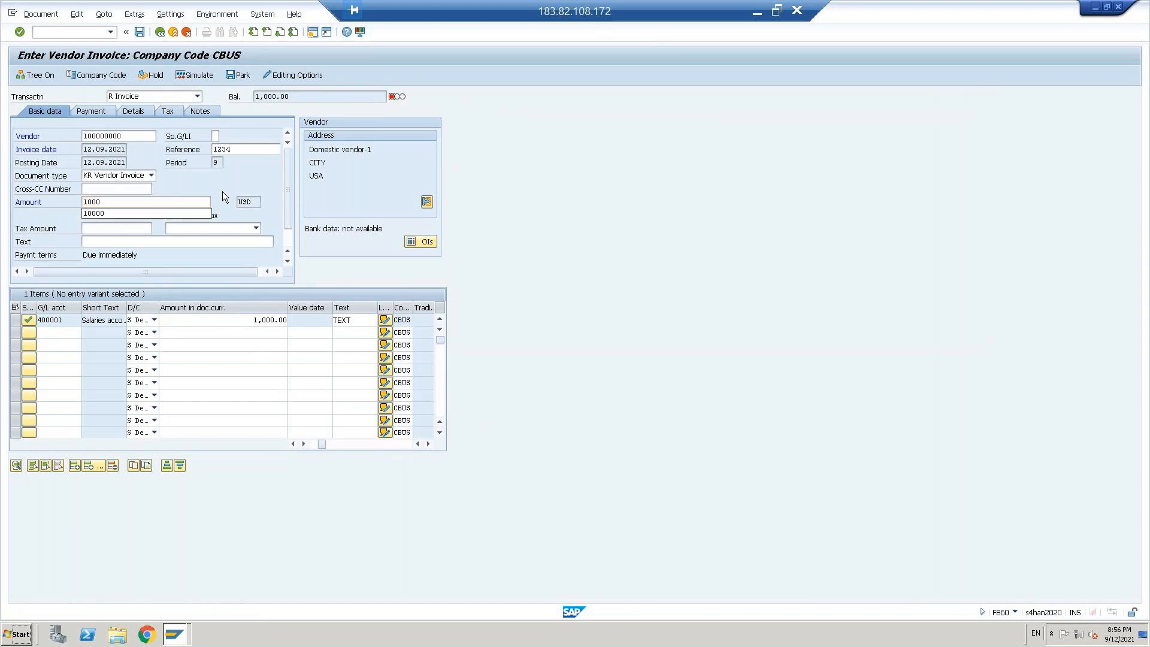
key(Return)
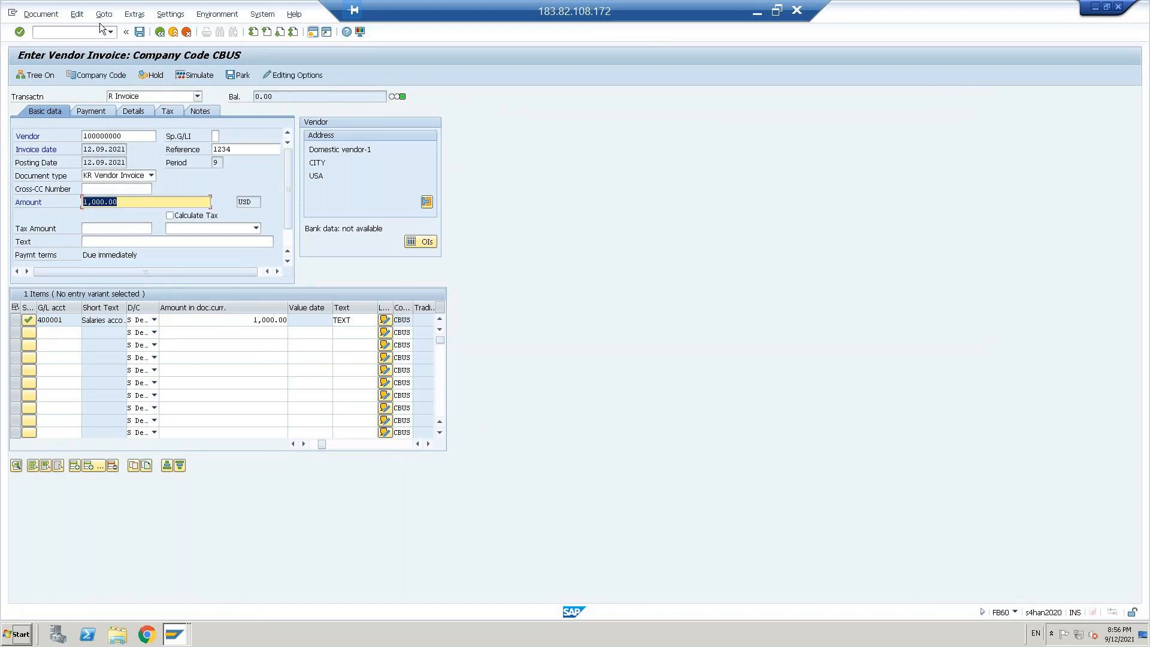
click(141, 33)
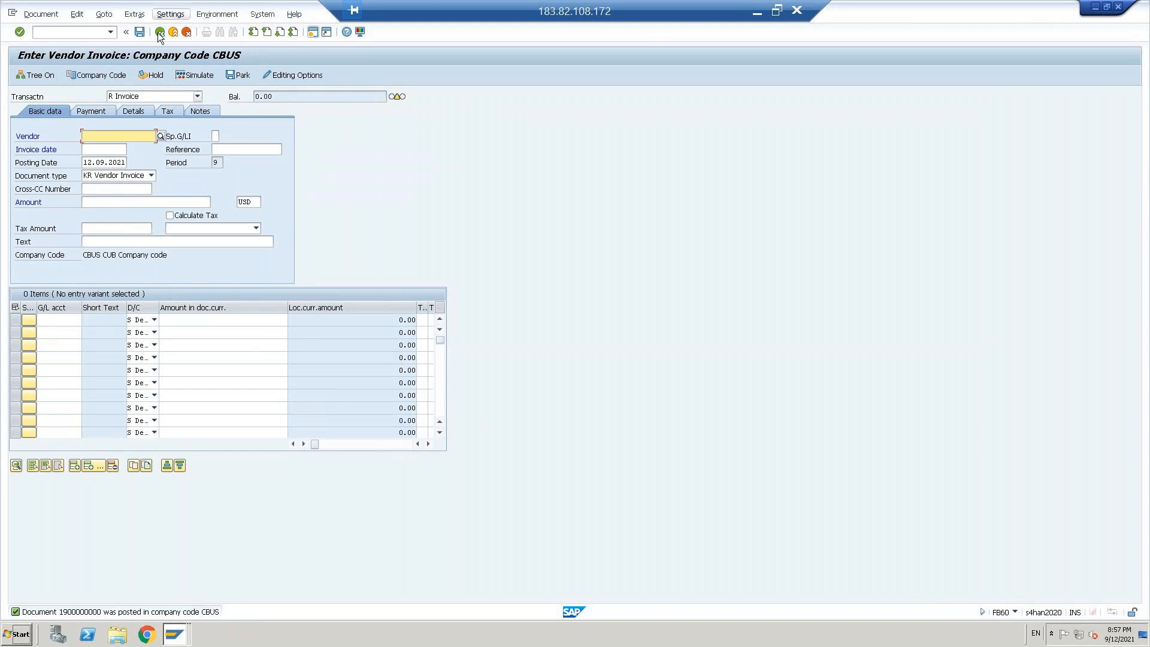
Step: Begin entering a new transaction code from the vendor invoice entry
click(72, 33)
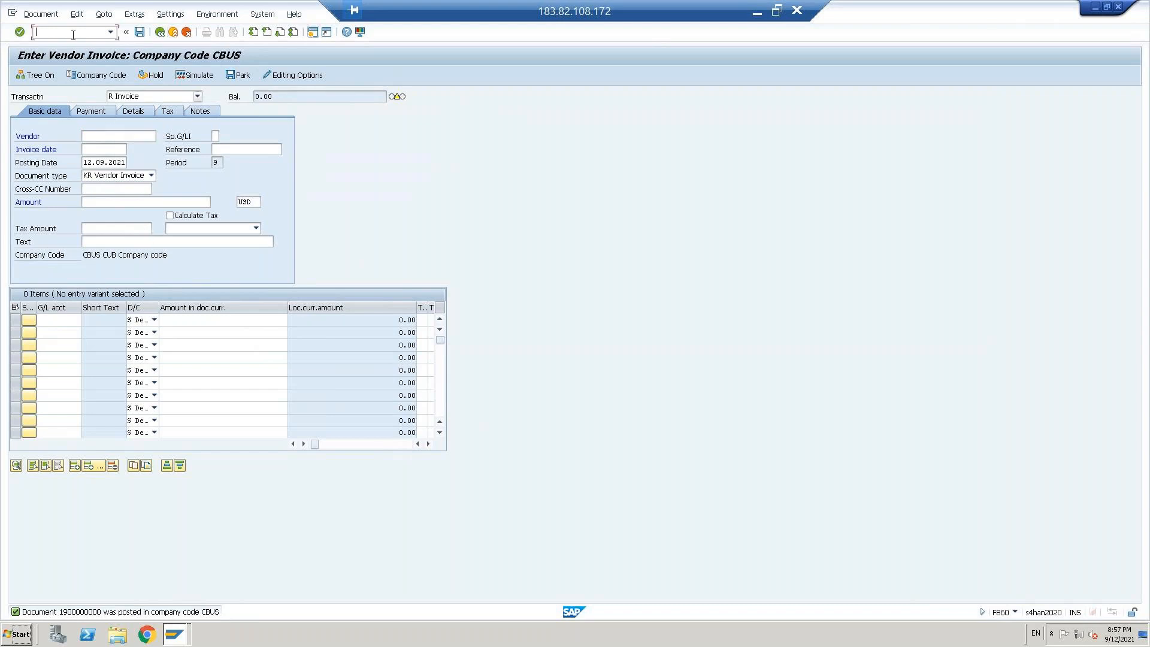
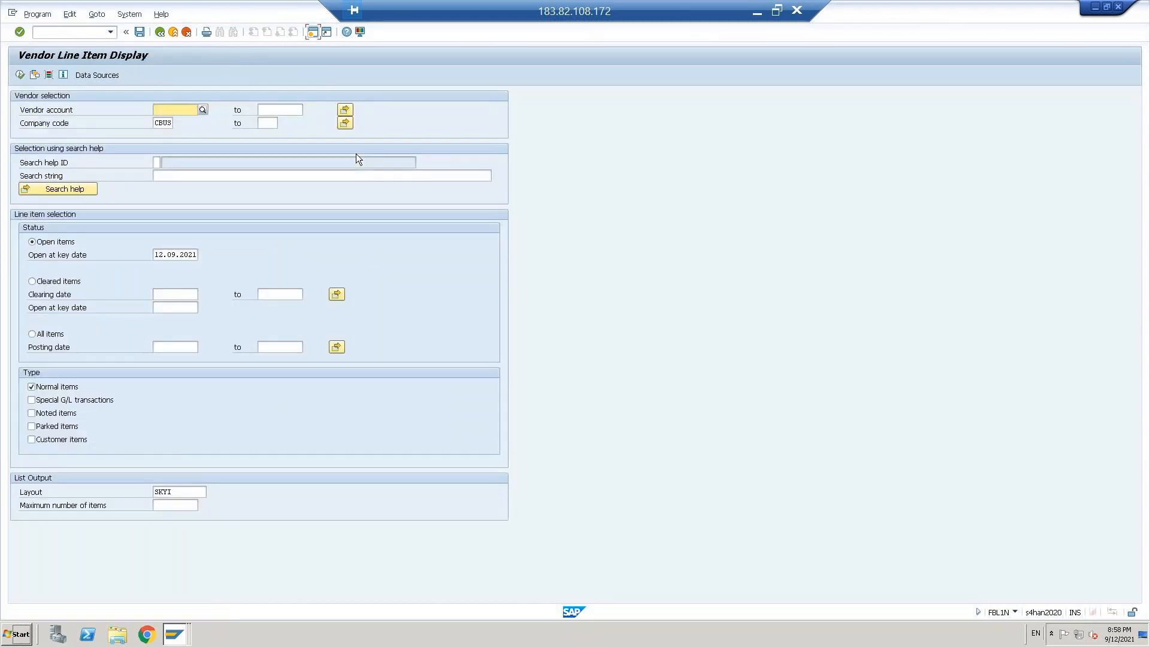
Step: Display the open vendor line items for company code CBUS, then exit the report to the SAP Easy Access menu
click(20, 75)
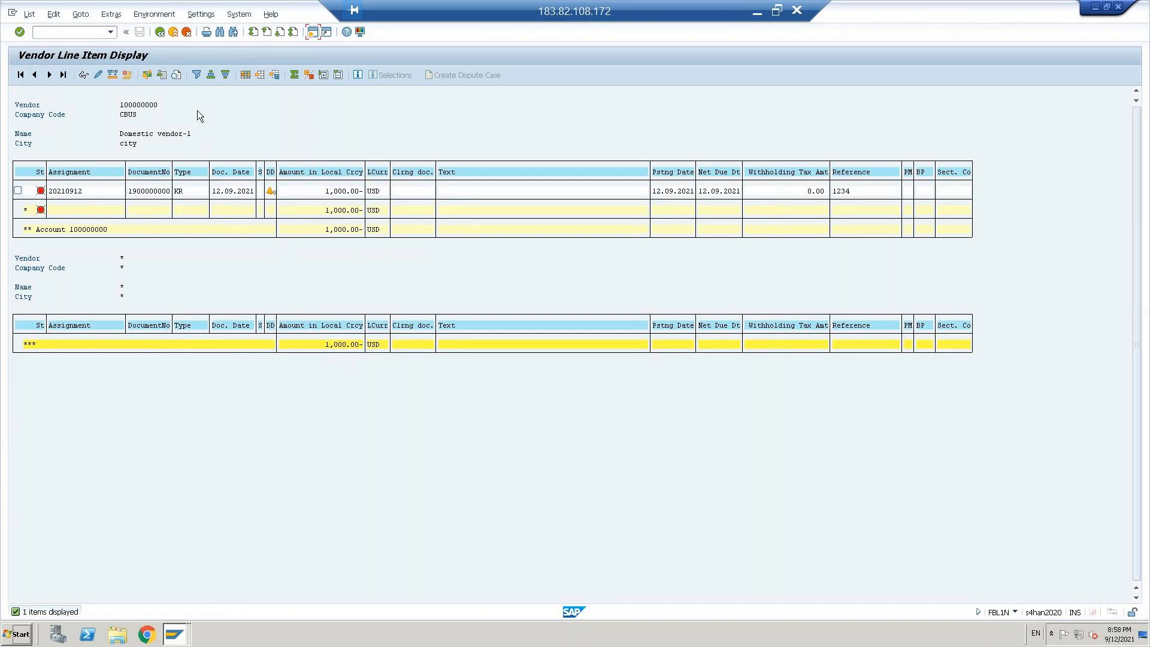
click(173, 33)
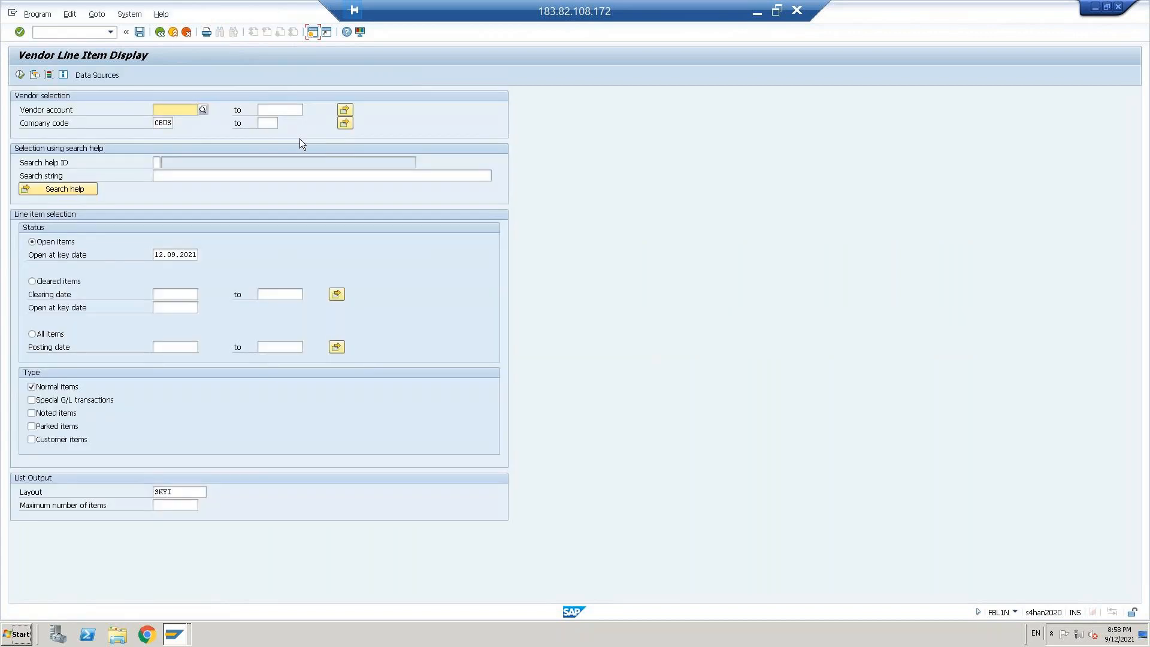
click(174, 32)
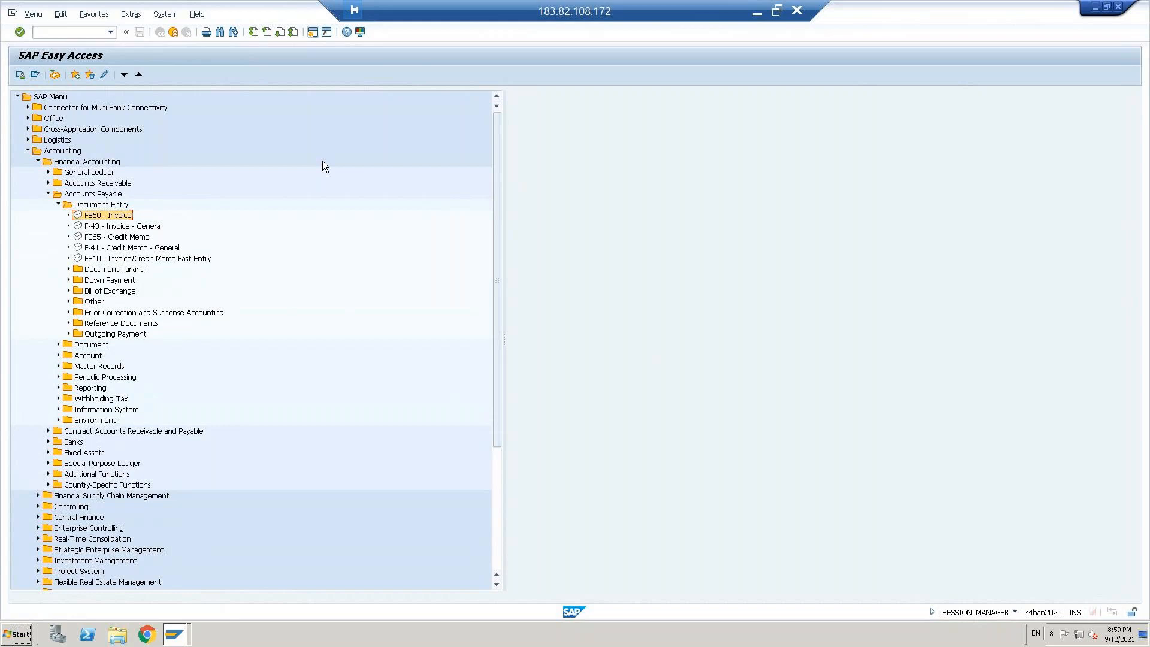
Step: Leave the CBUS document number range intervals for the implementation guide and collapse its Document node
click(172, 639)
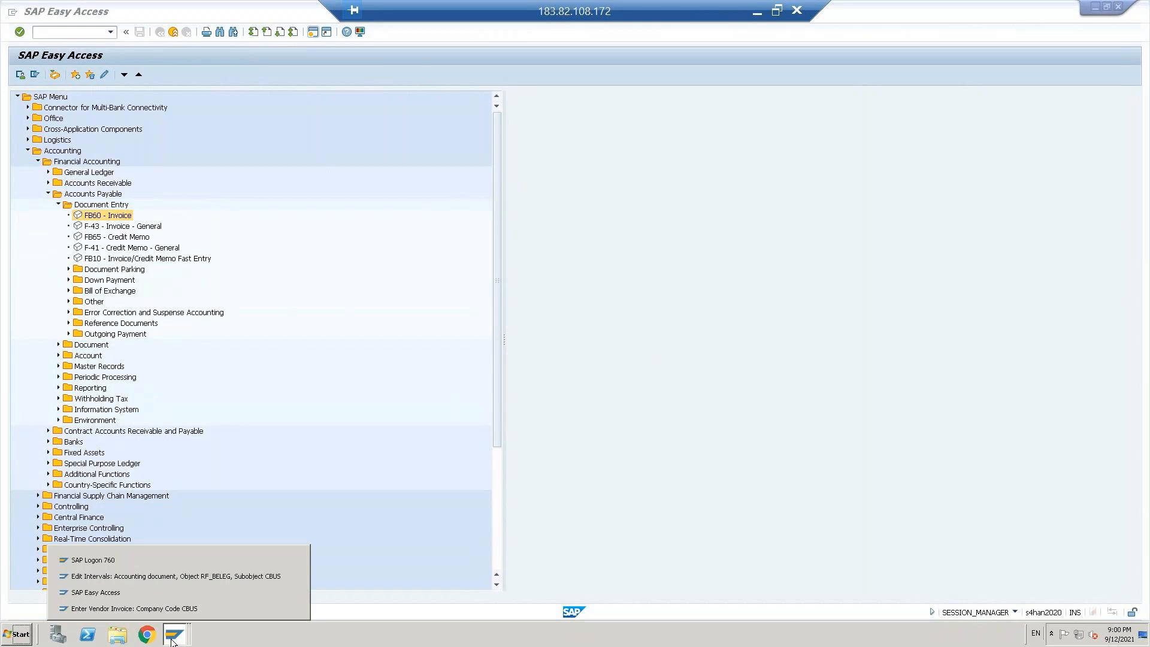
click(153, 576)
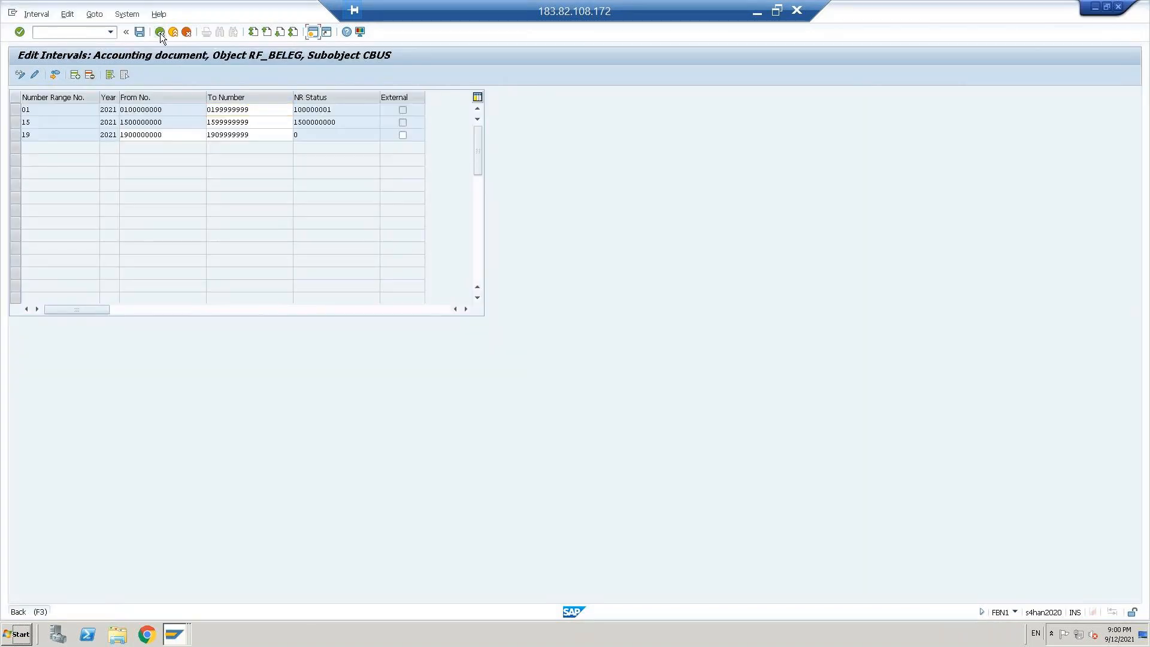
click(160, 33)
click(160, 34)
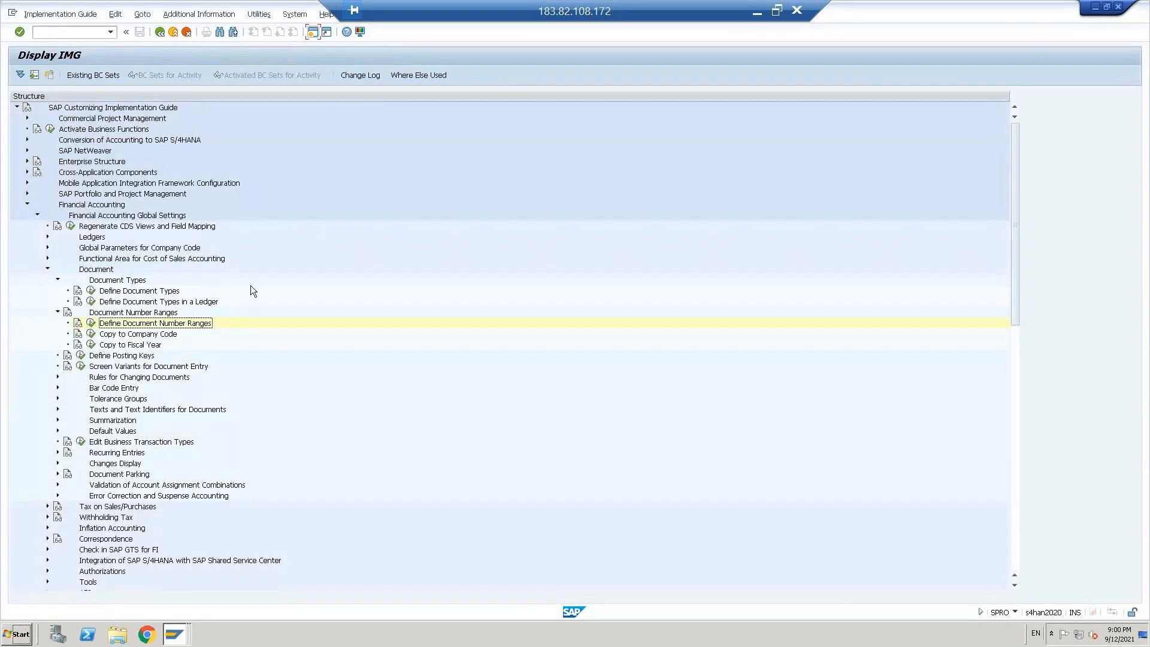
click(47, 269)
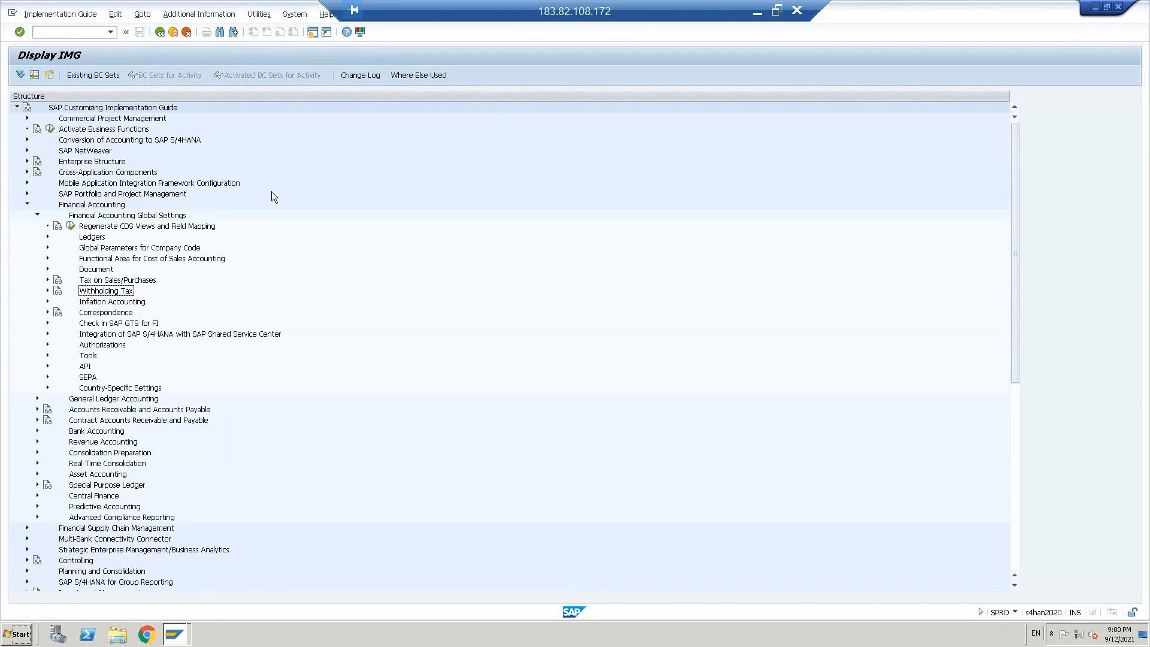
Step: Switch to the SAP Easy Access session and start transaction FBZP
click(177, 634)
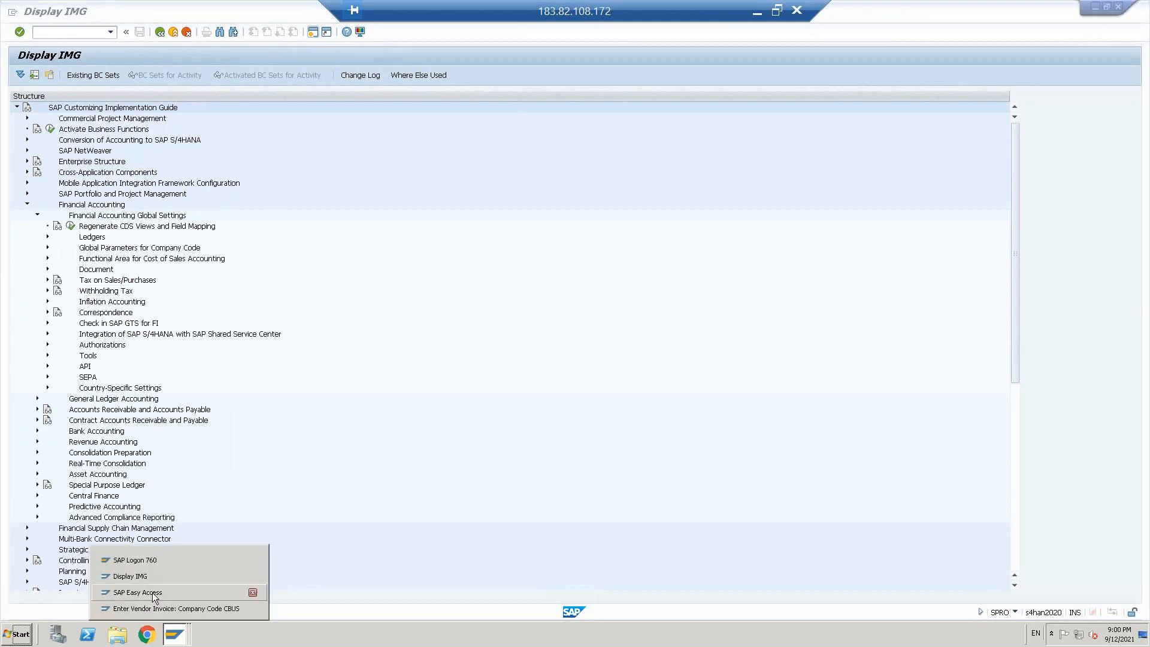
click(152, 592)
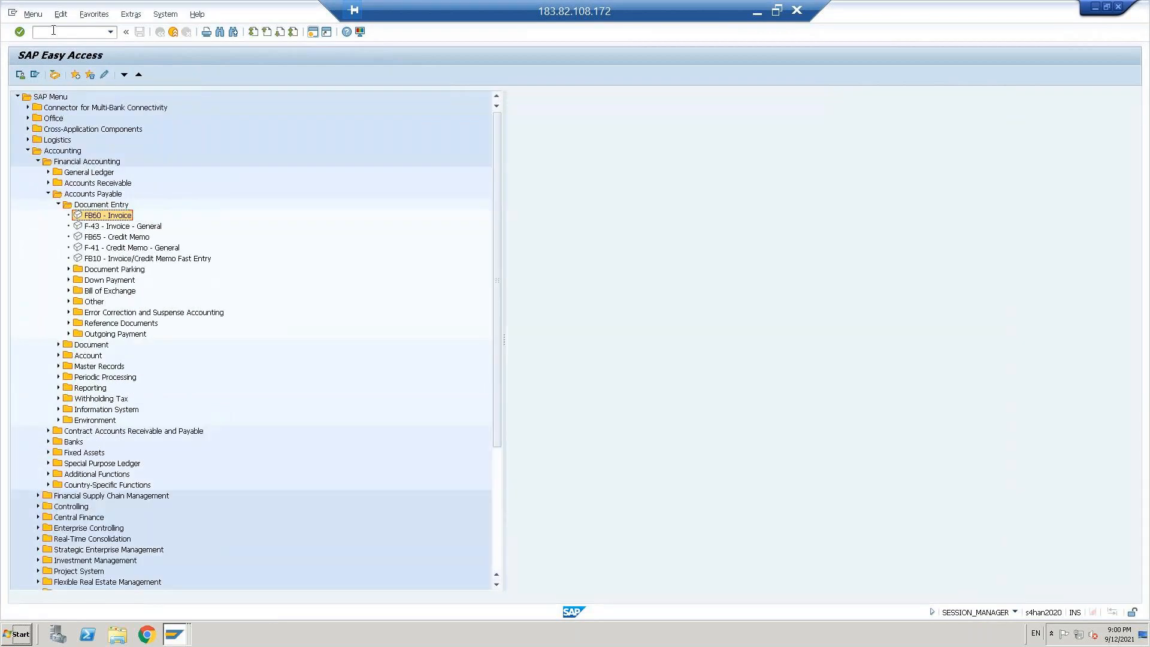
click(54, 30)
text(FBZP)
key(Return)
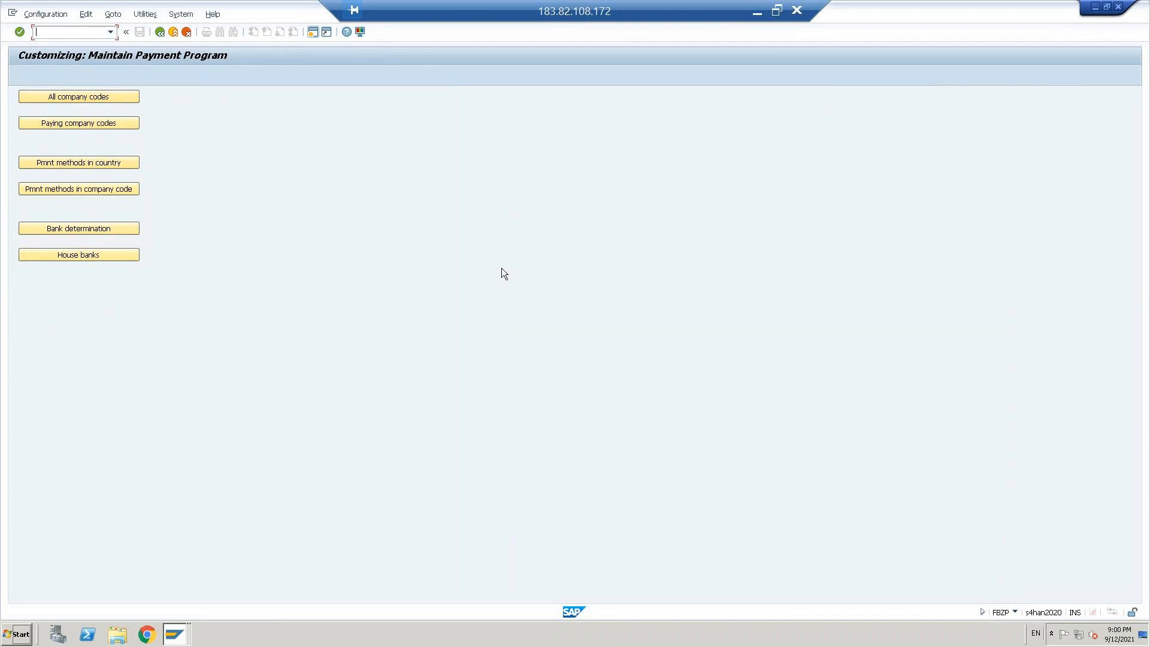
Step: In the implementation guide session, collapse Financial Accounting Global Settings and expand Accounts Receivable and Accounts Payable
key(alt+Tab)
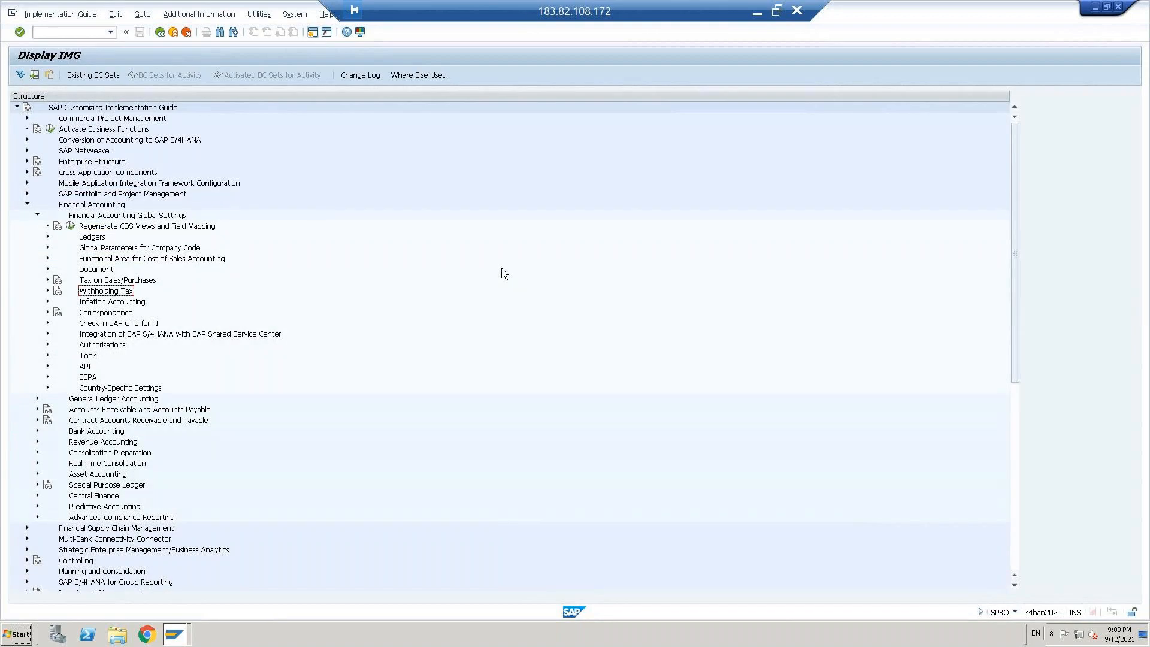
click(37, 216)
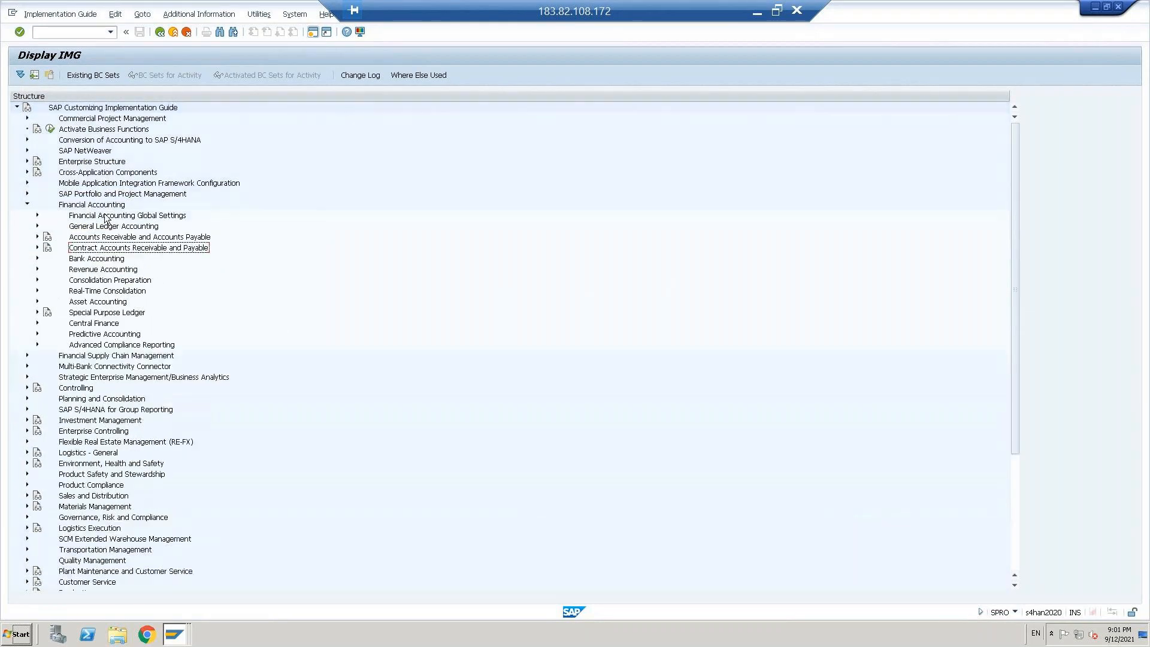
click(239, 226)
key(Down)
key(Down)
key(Up)
key(Up)
key(Up)
key(Up)
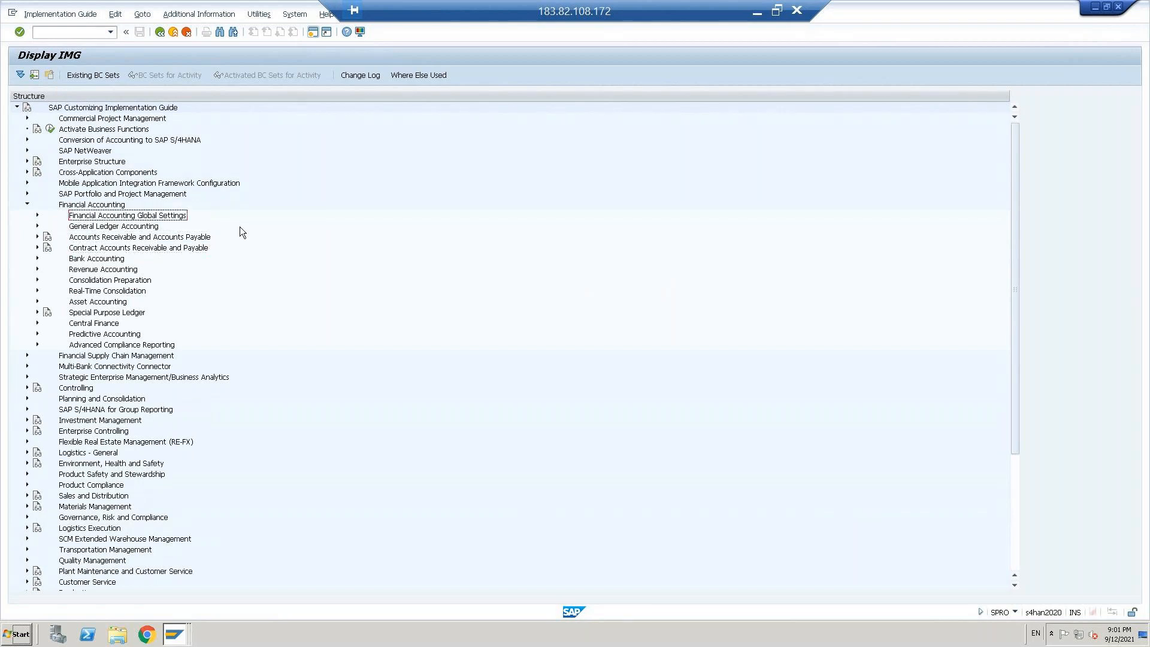
key(Down)
key(Down)
key(Down)
key(Down)
key(Up)
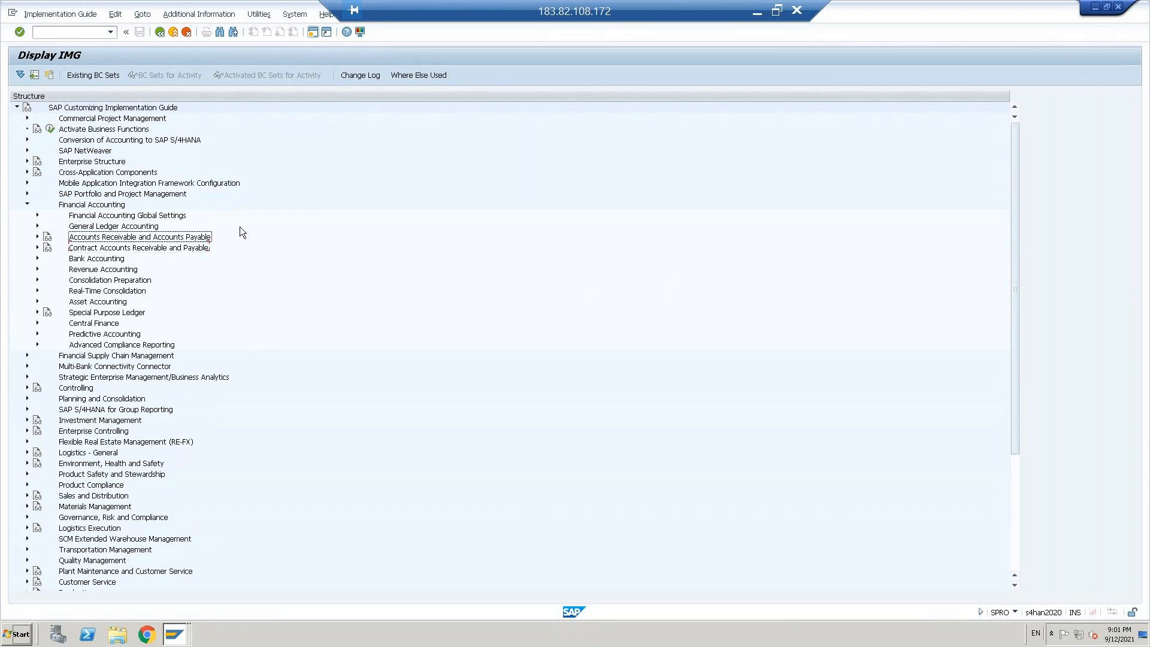
key(Right)
Step: Expand Business Transactions and its Outgoing Payments node in the implementation guide
key(Down)
key(Down)
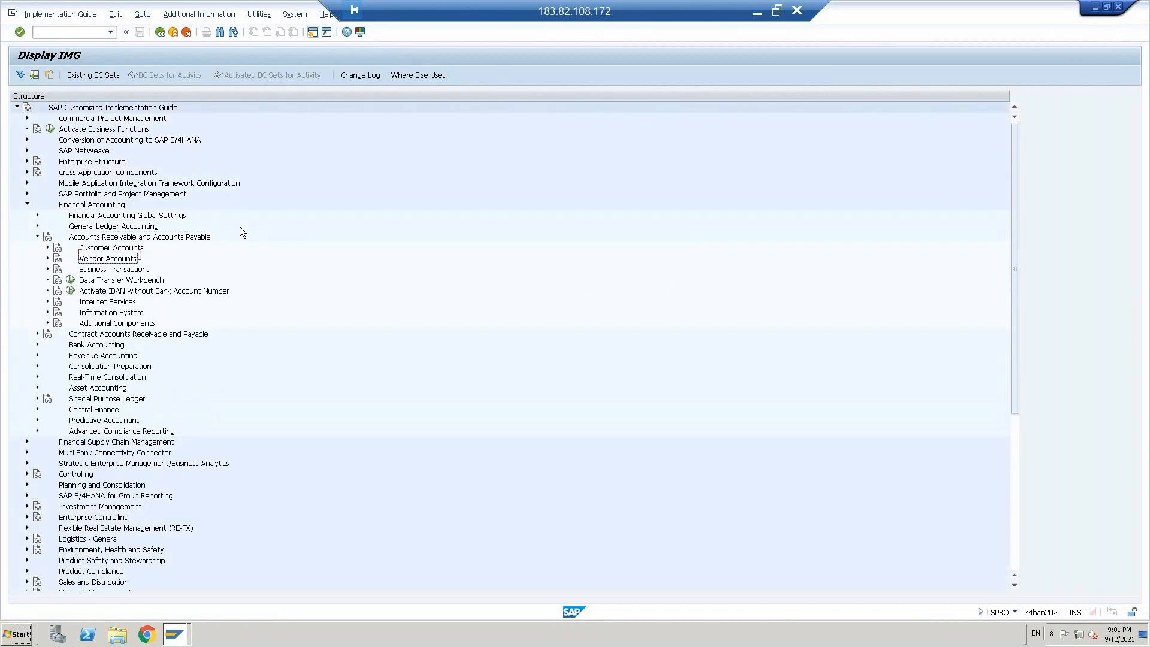
key(Down)
key(Right)
key(Down)
key(Down)
key(Down)
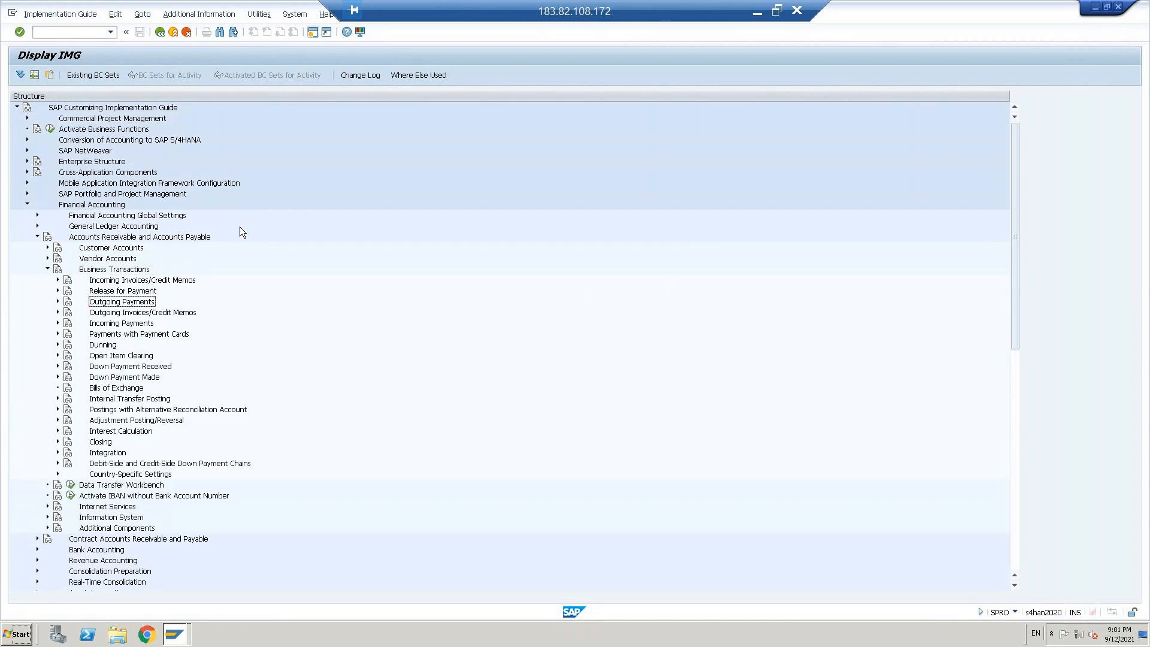
key(Right)
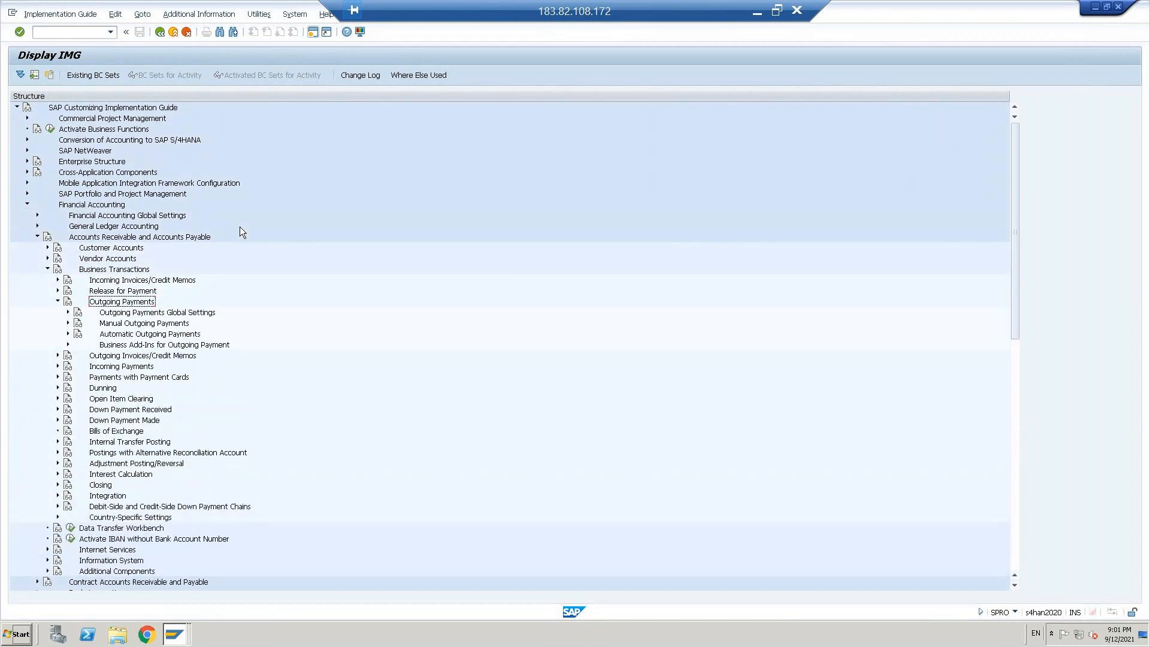
Step: Expand Automatic Outgoing Payments down to Payment Method/Bank Selection for Payment Program and select Set Up Payment Program
key(Down)
key(Down)
key(Down)
key(Right)
key(Down)
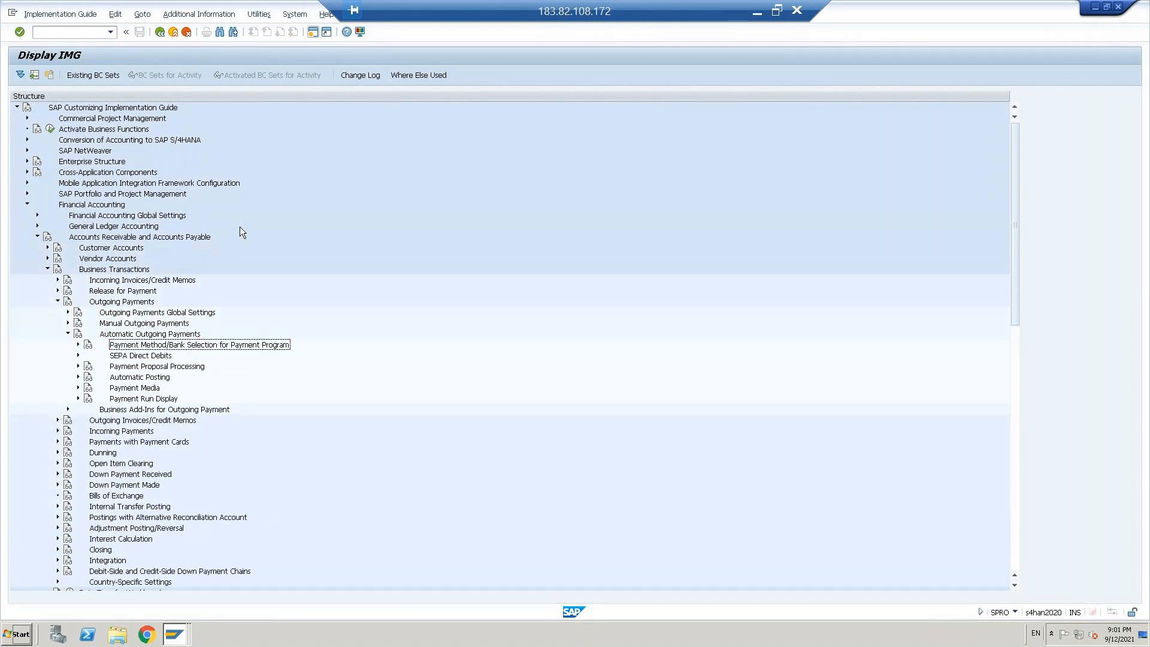
key(Right)
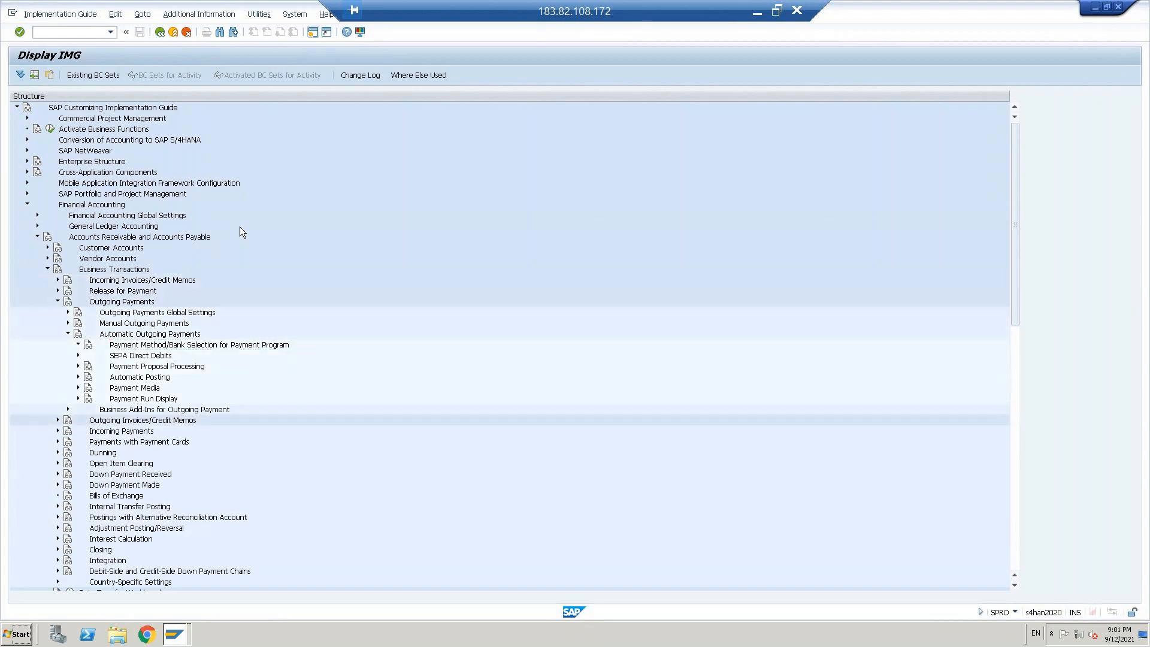
key(Down)
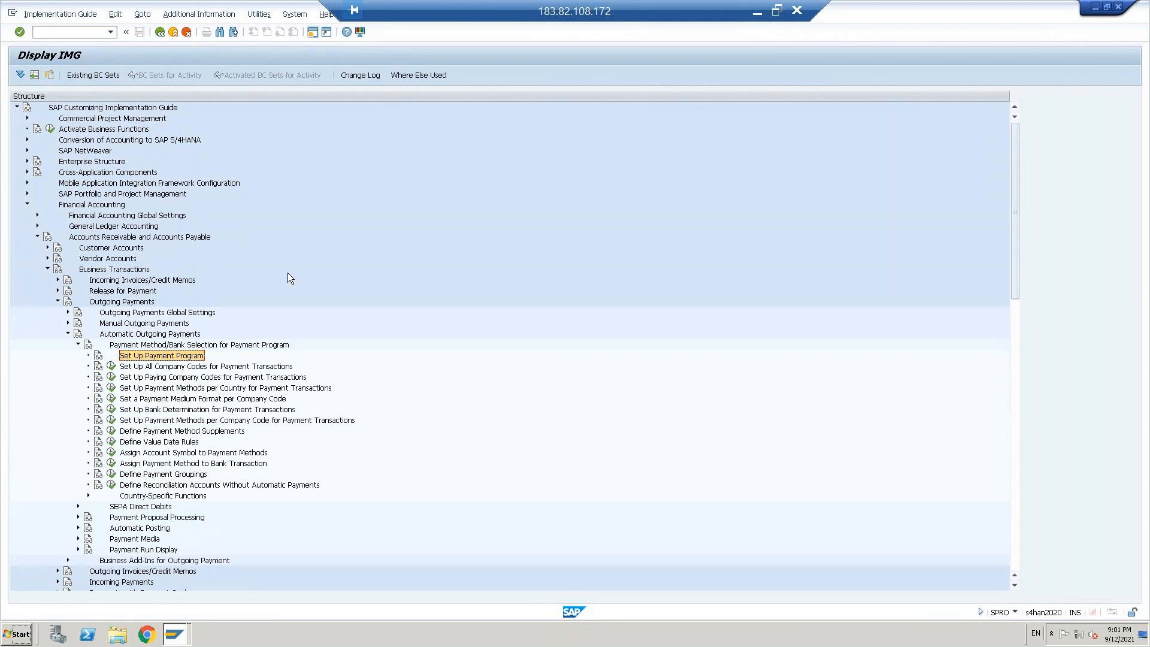
Step: Compare the payment program activities in the implementation guide with the configuration options offered in the FBZP session
key(alt+Tab)
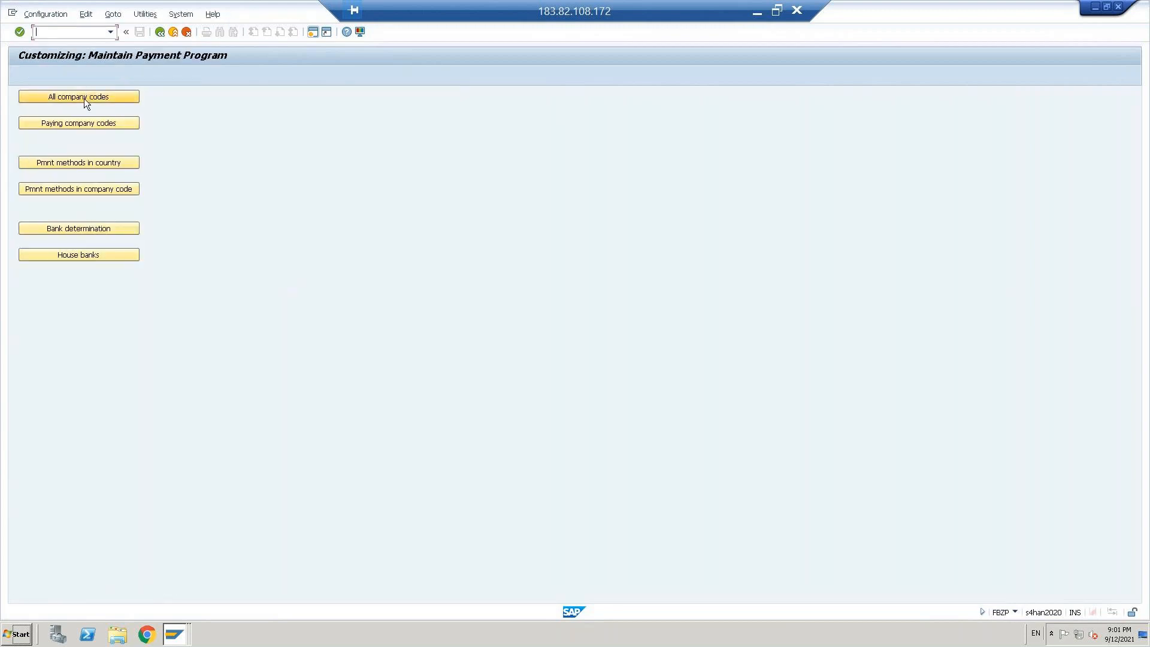
key(alt+Tab)
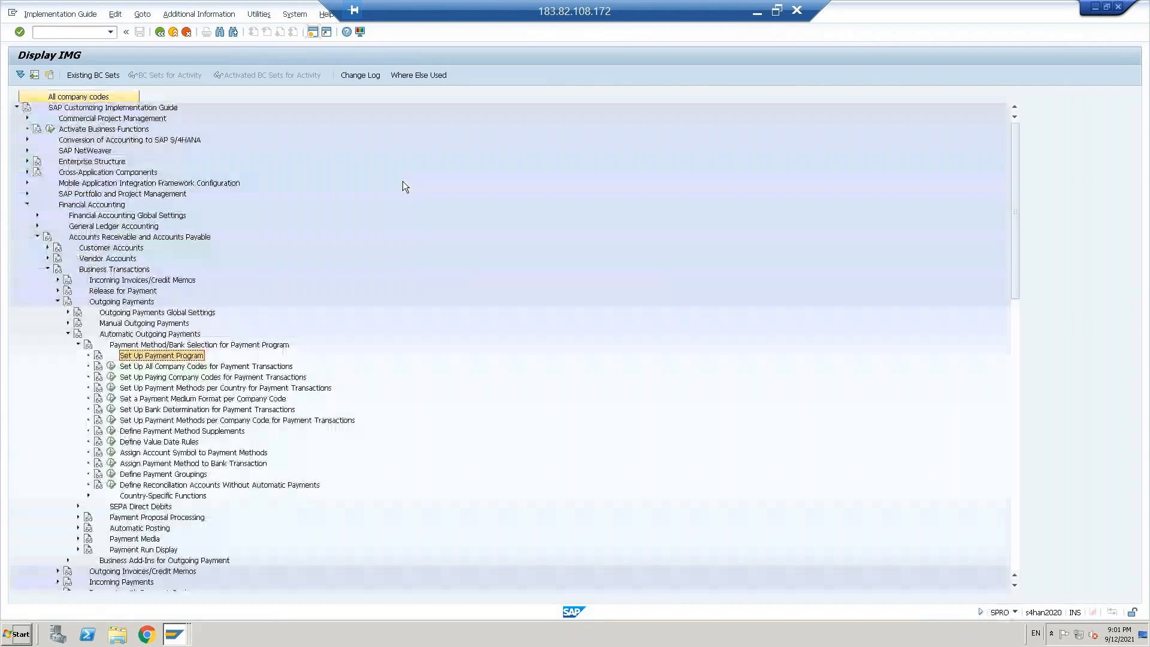
key(alt+Tab)
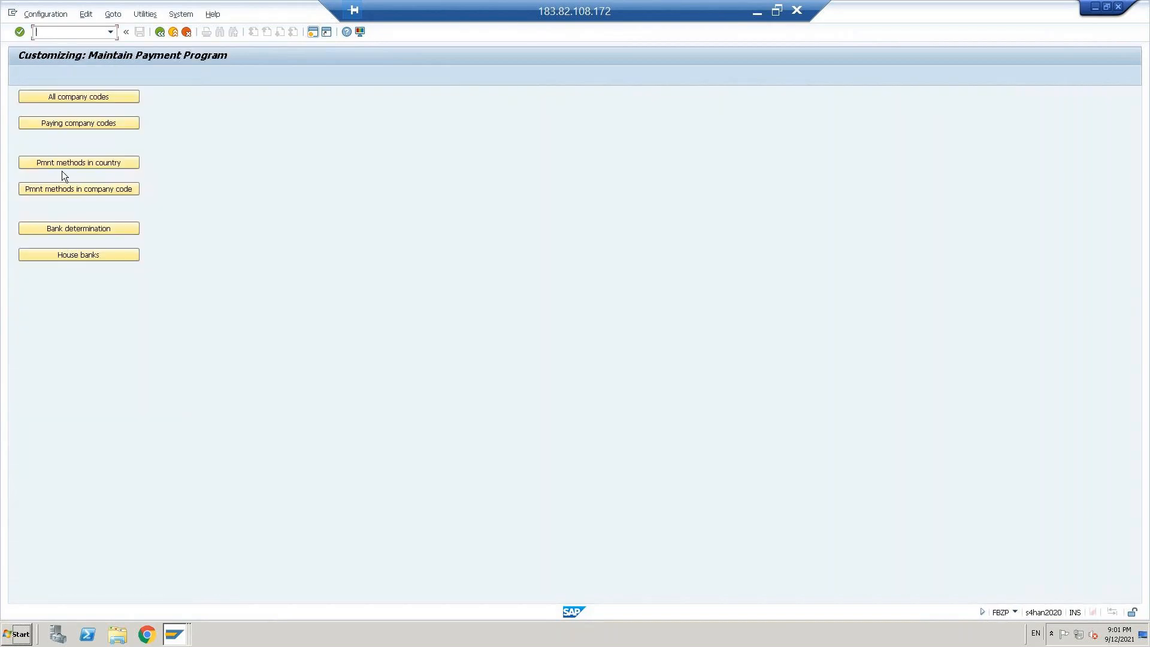
key(alt+Tab)
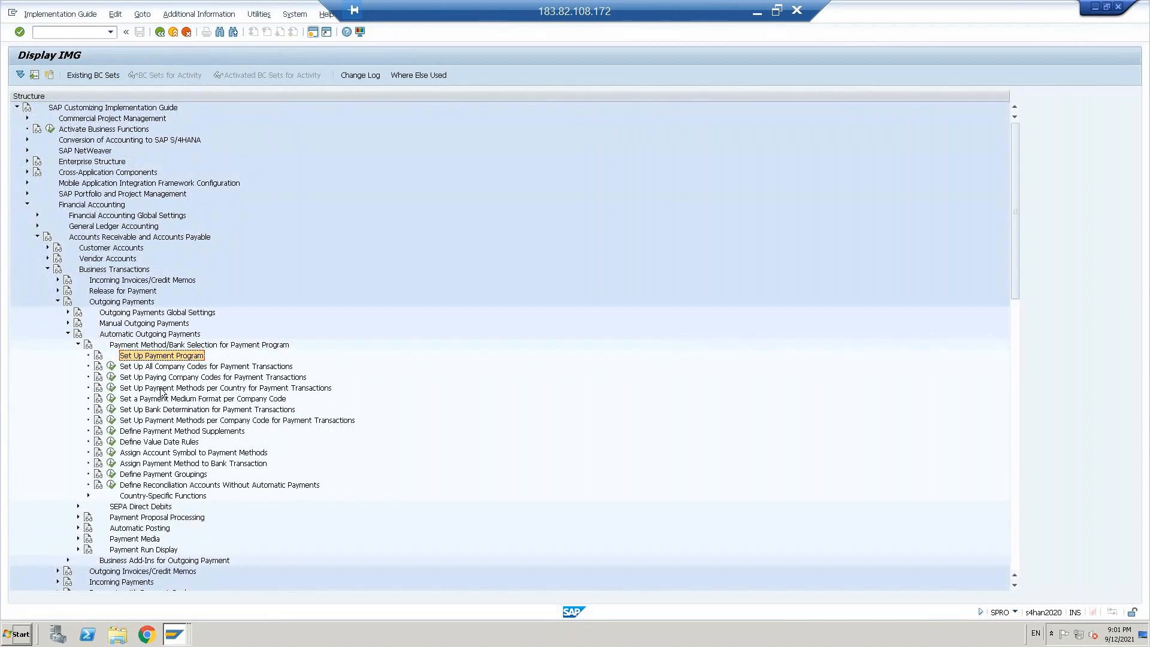
key(alt+Tab)
key(alt+Tab)
key(alt+Tab)
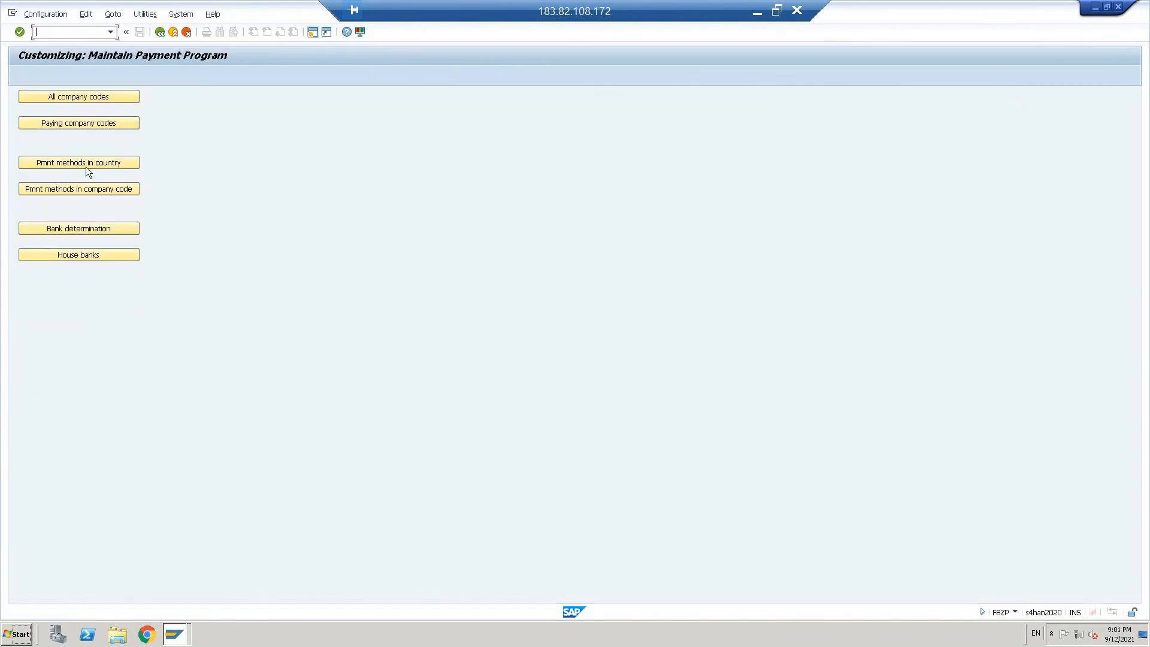
key(alt+Tab)
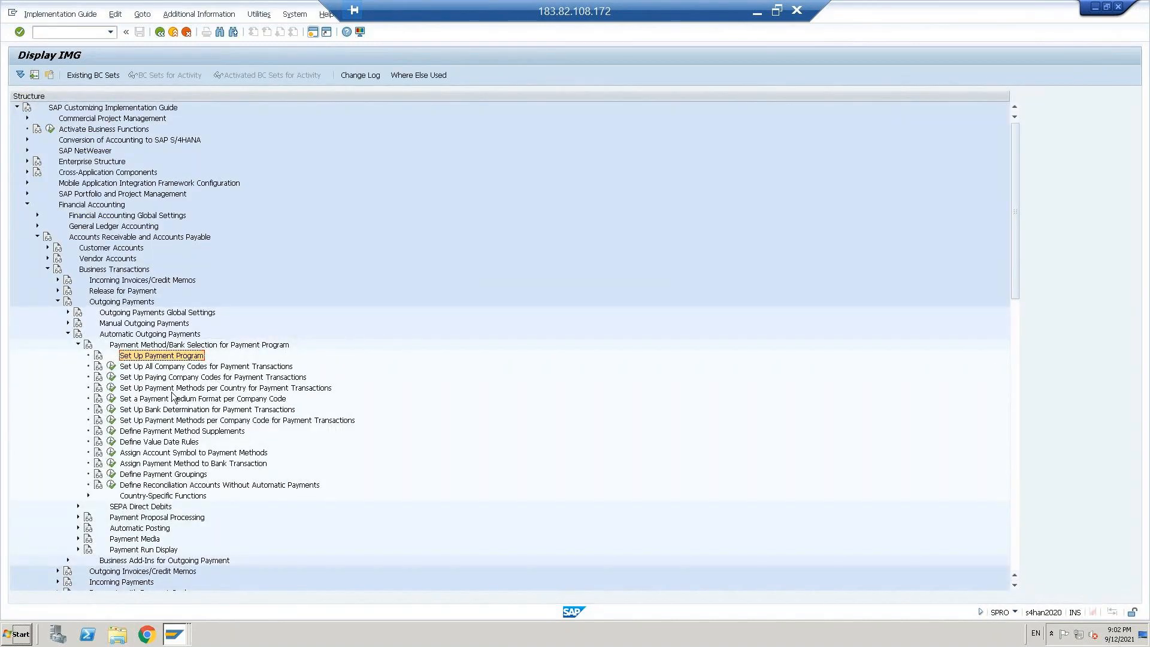
click(225, 389)
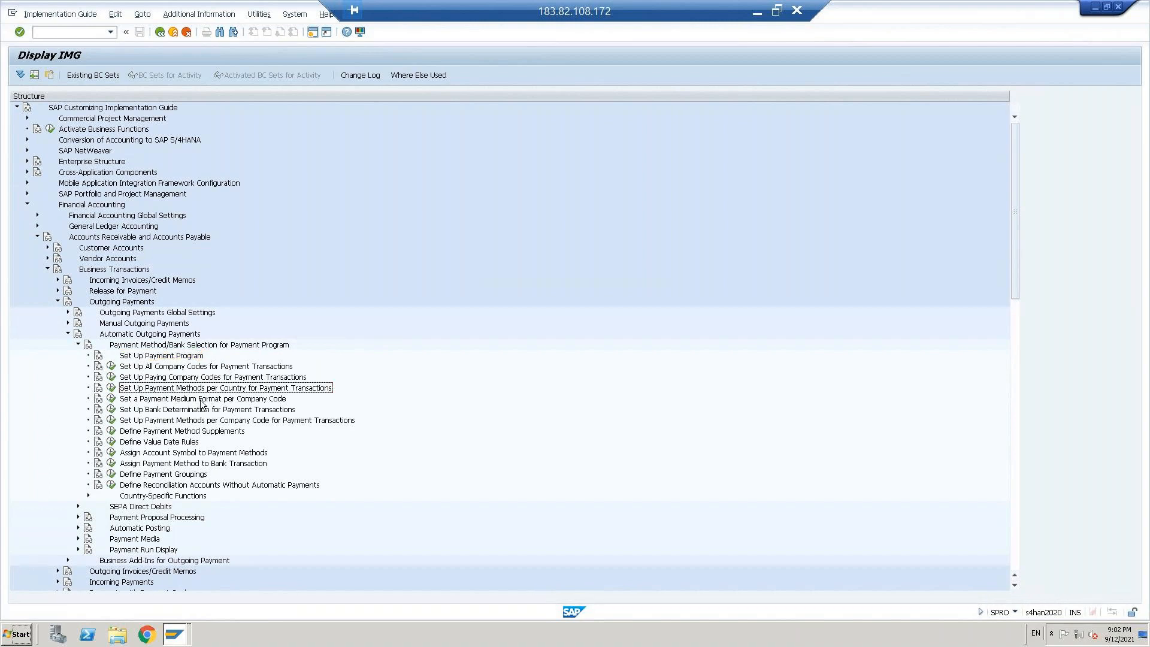
click(201, 400)
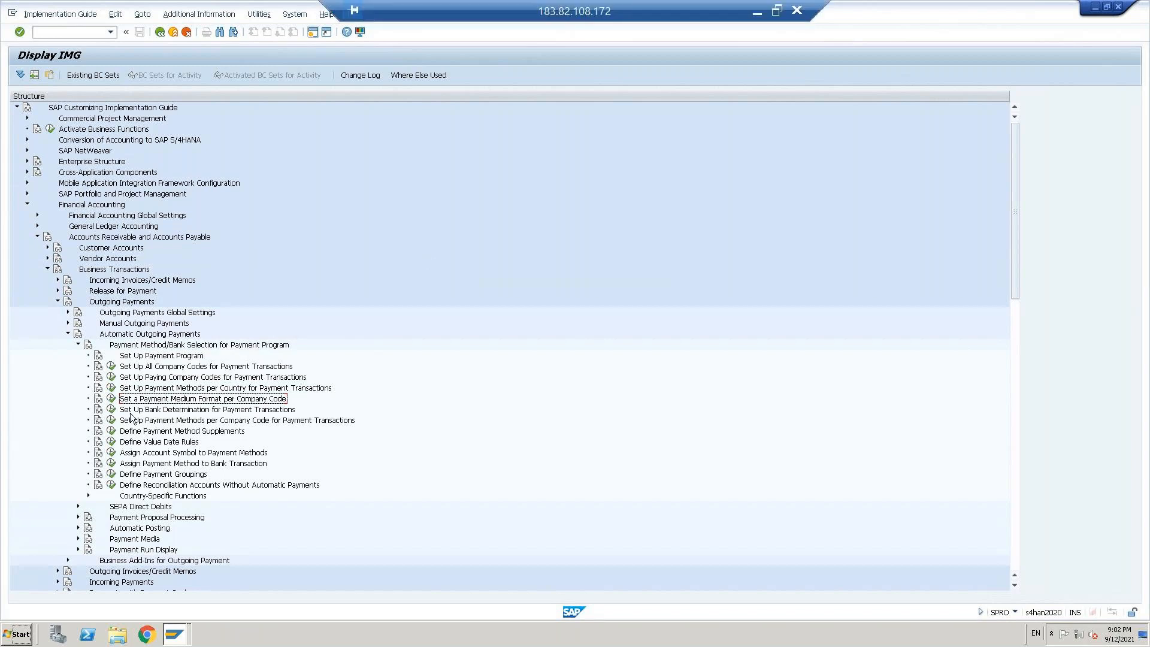
Step: In the FBZP session, create a new entry under All company codes for company code CBUS
key(alt+Tab)
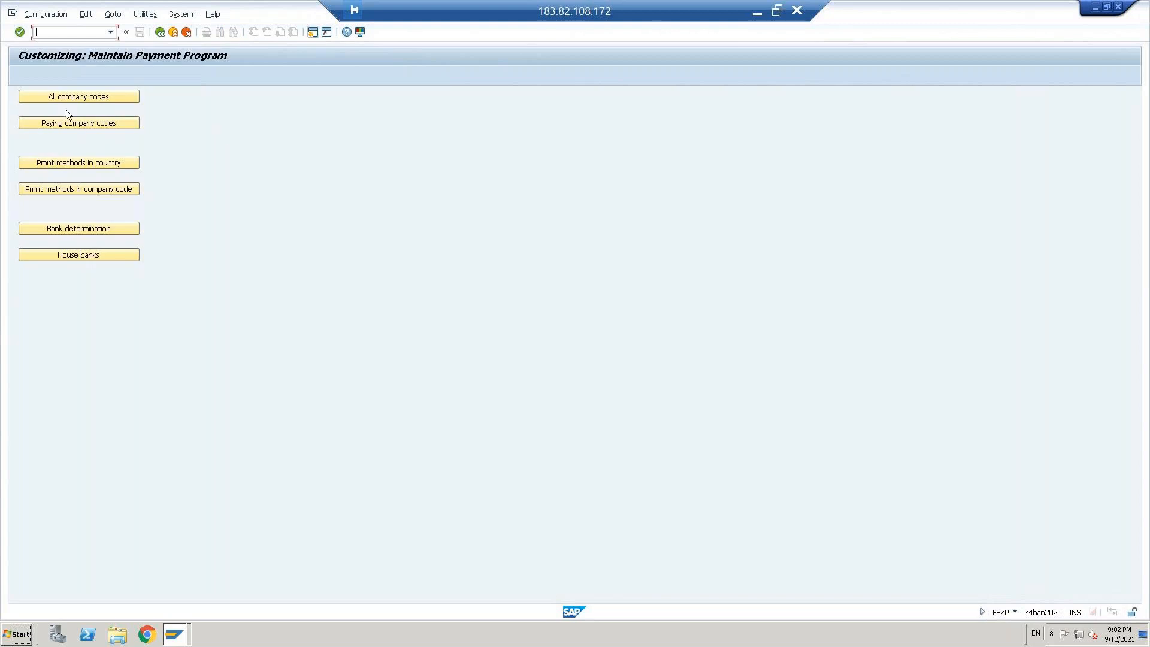
click(66, 98)
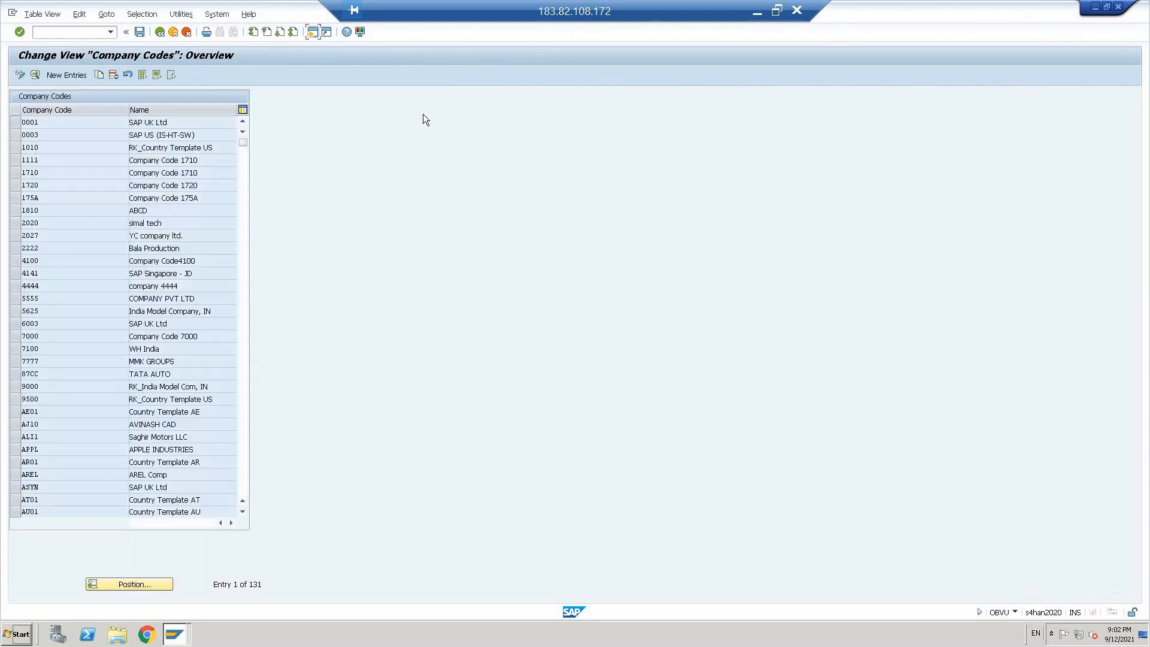
click(63, 75)
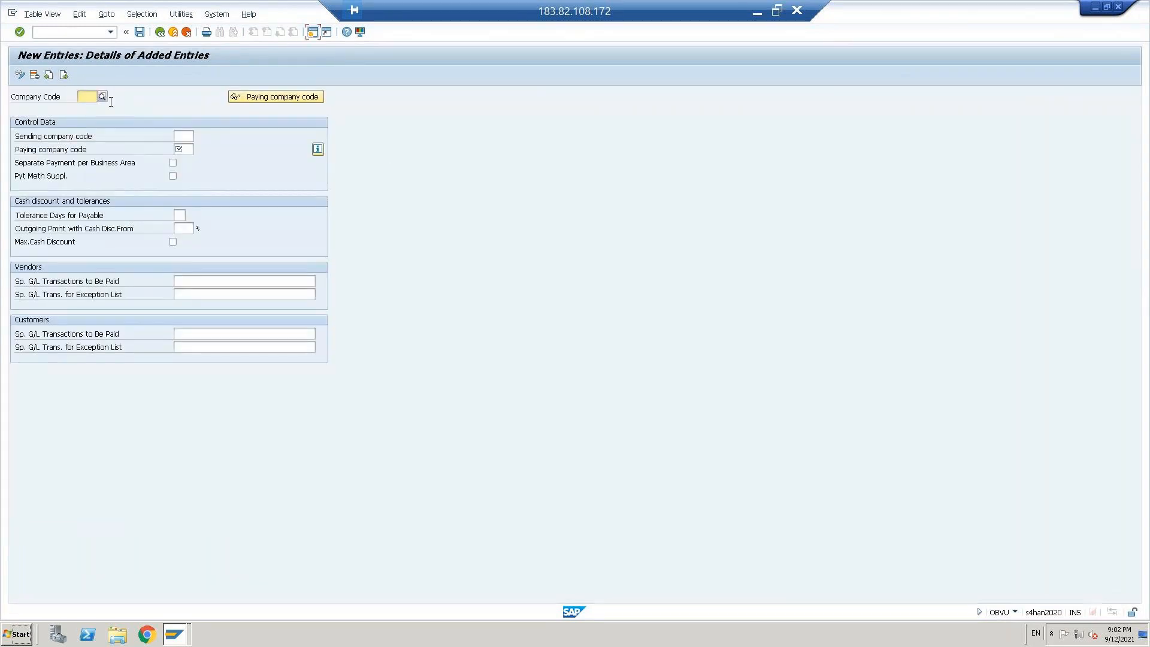
click(94, 102)
text(CBUS)
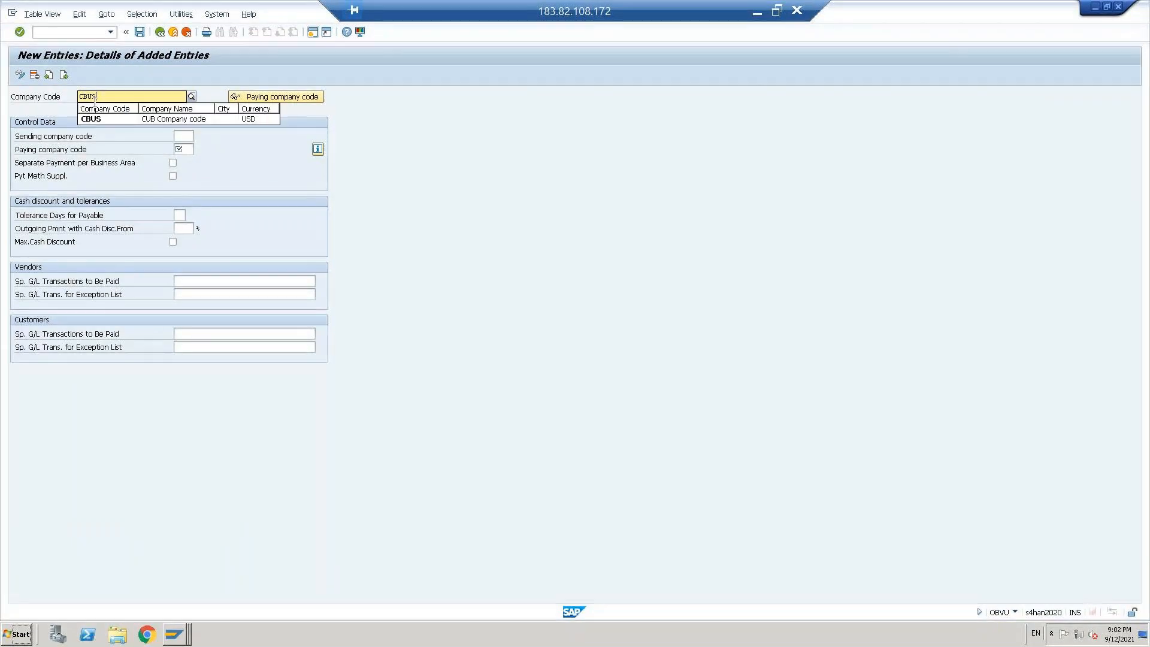
key(Return)
Step: Set the sending company code of the new entry to CBUS
click(178, 134)
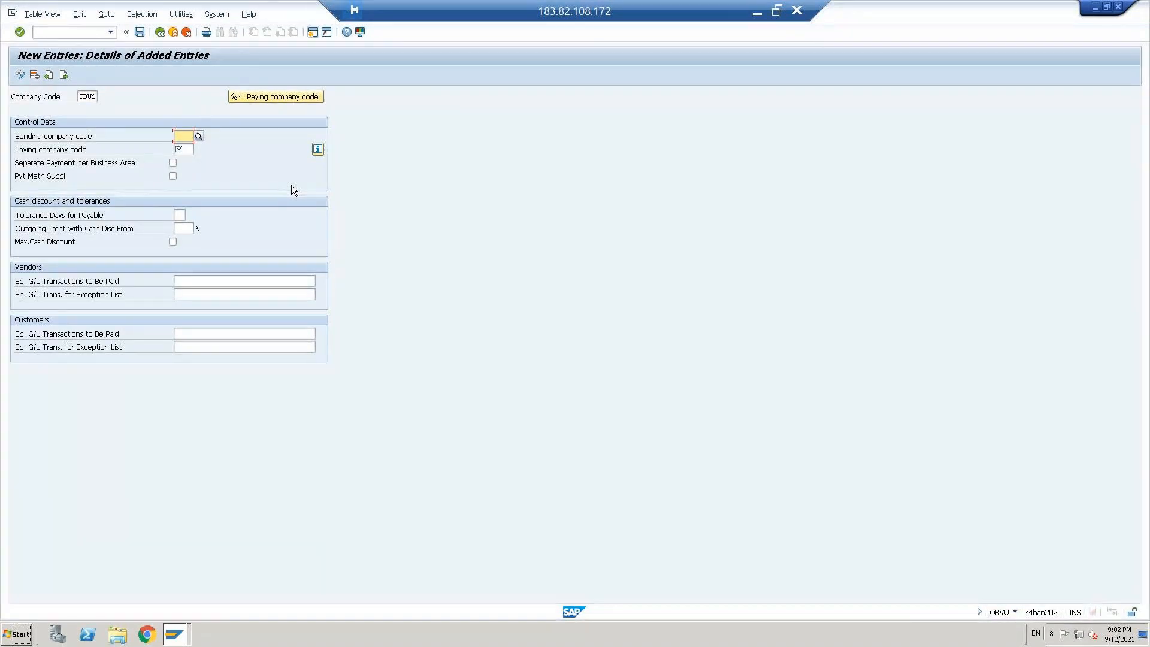
text(CBUS)
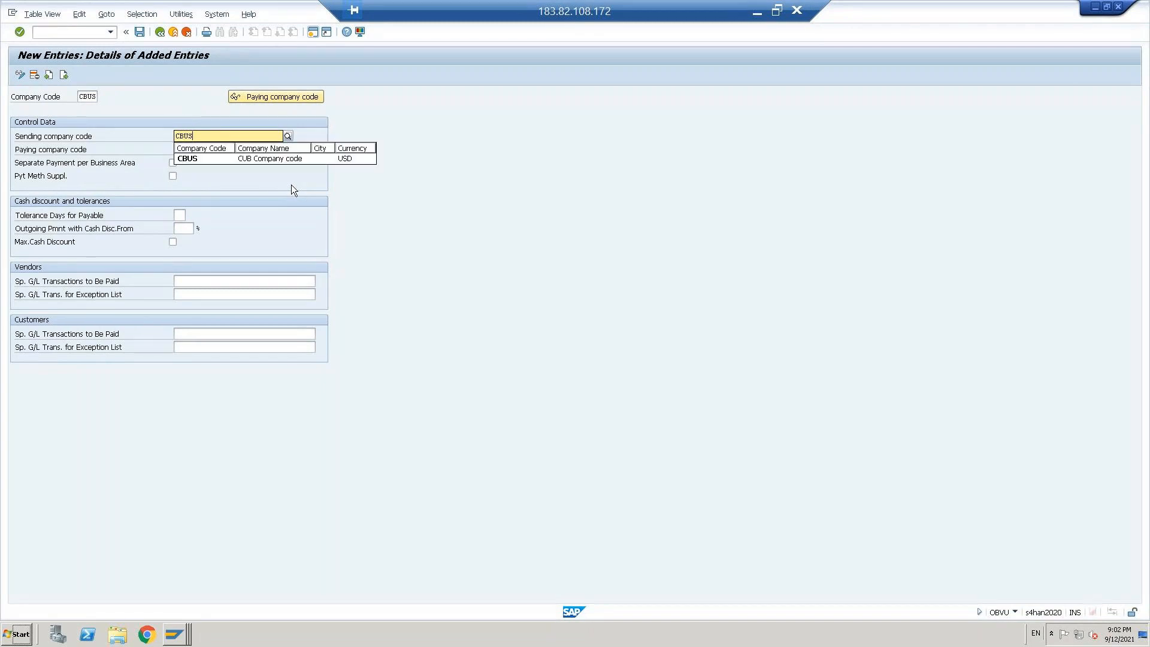
key(Down)
key(Return)
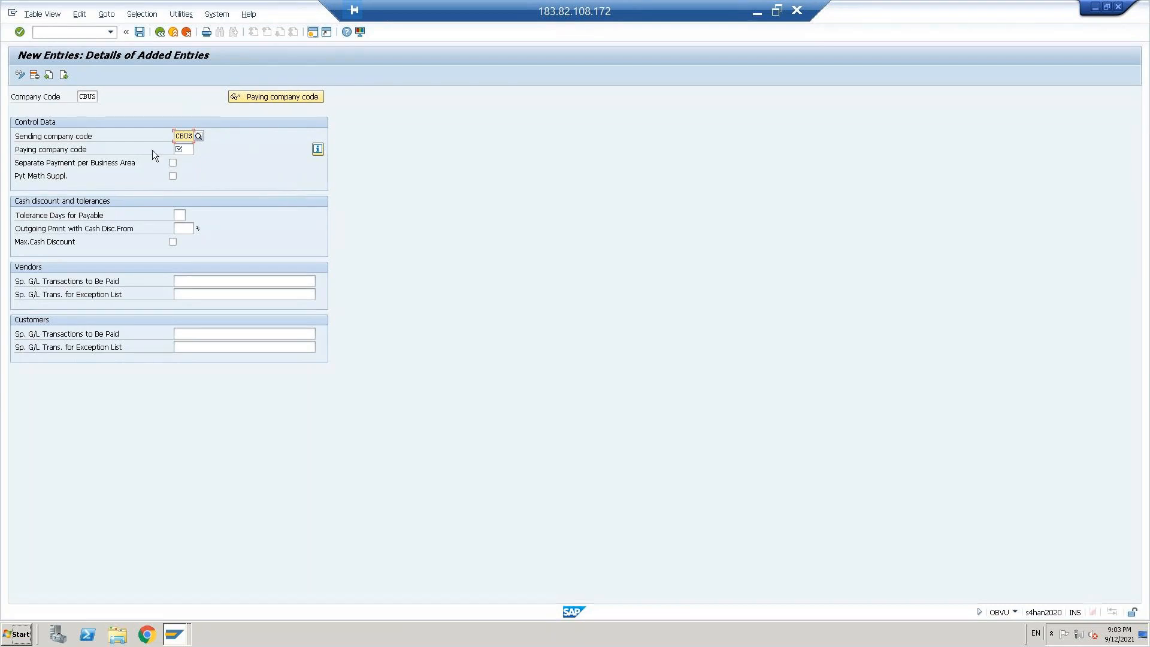
Step: Set the paying company code to CBUS, save the entry in the proposed customizing request, and return to the payment program overview
click(187, 149)
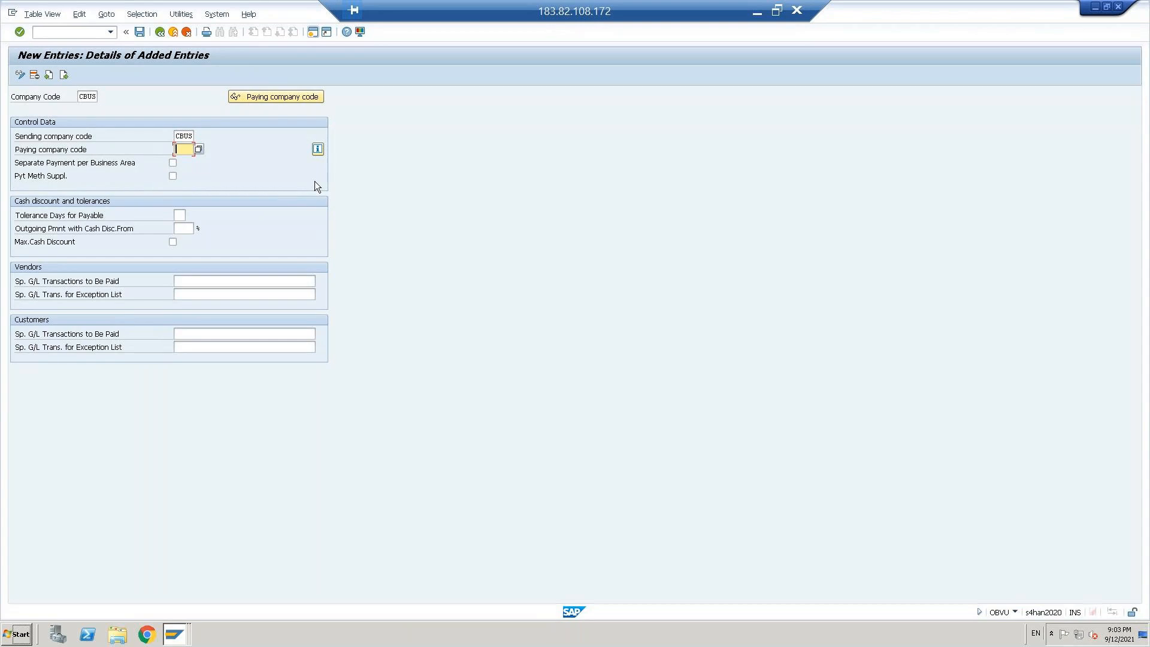
text(CBUS)
key(Return)
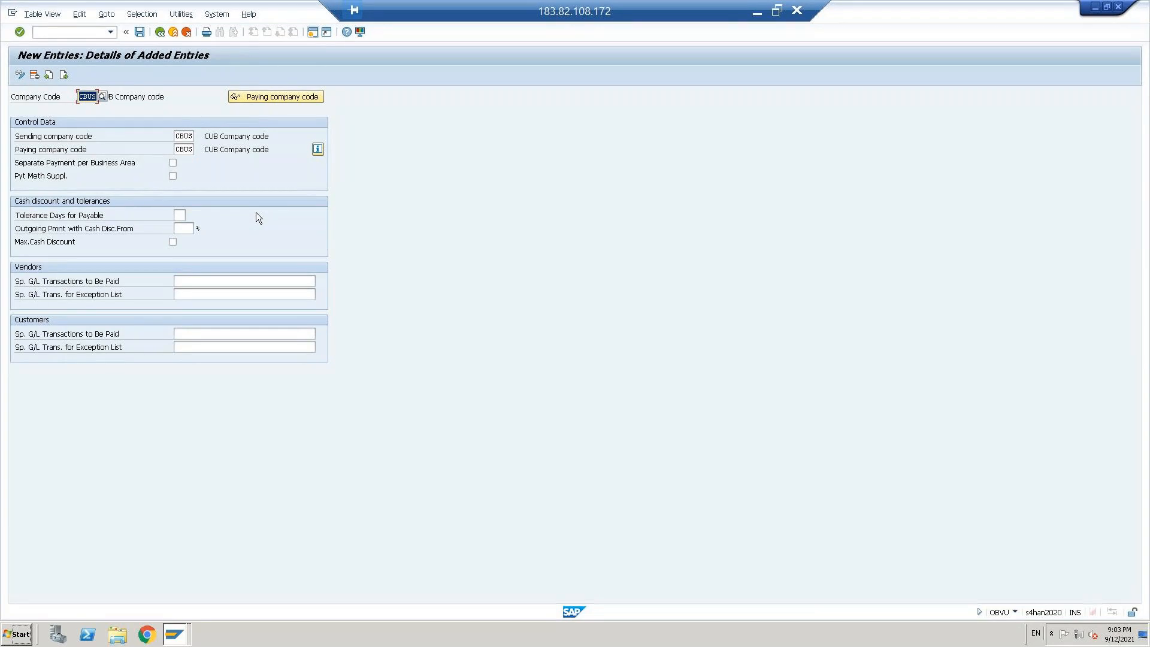
click(198, 280)
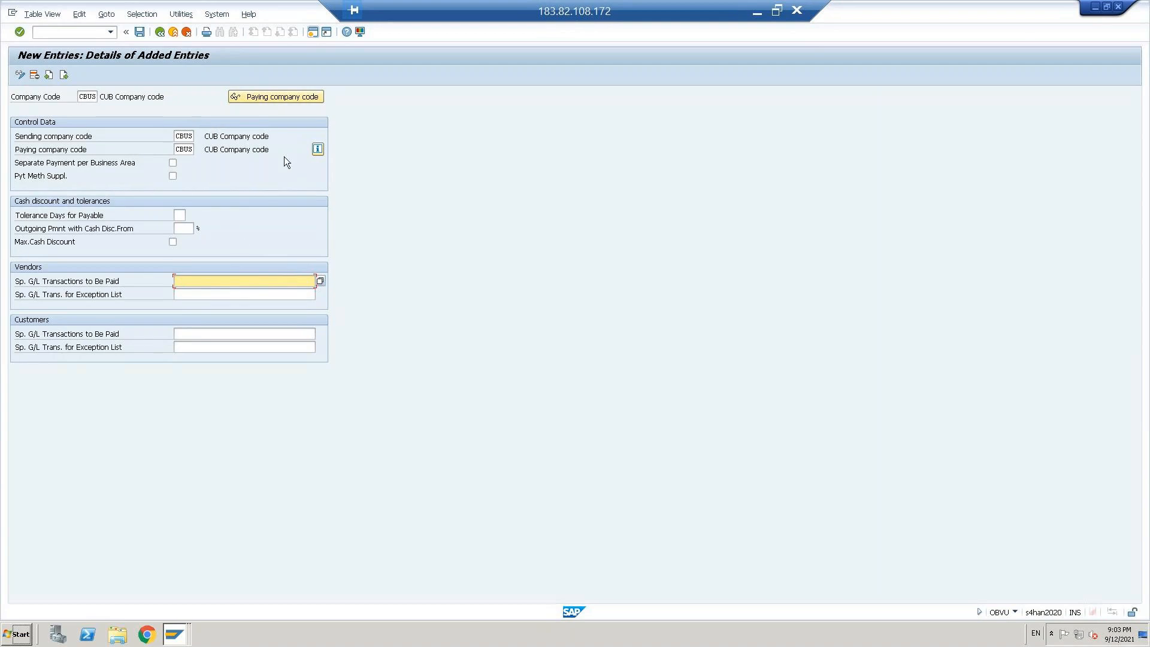
key(ctrl+s)
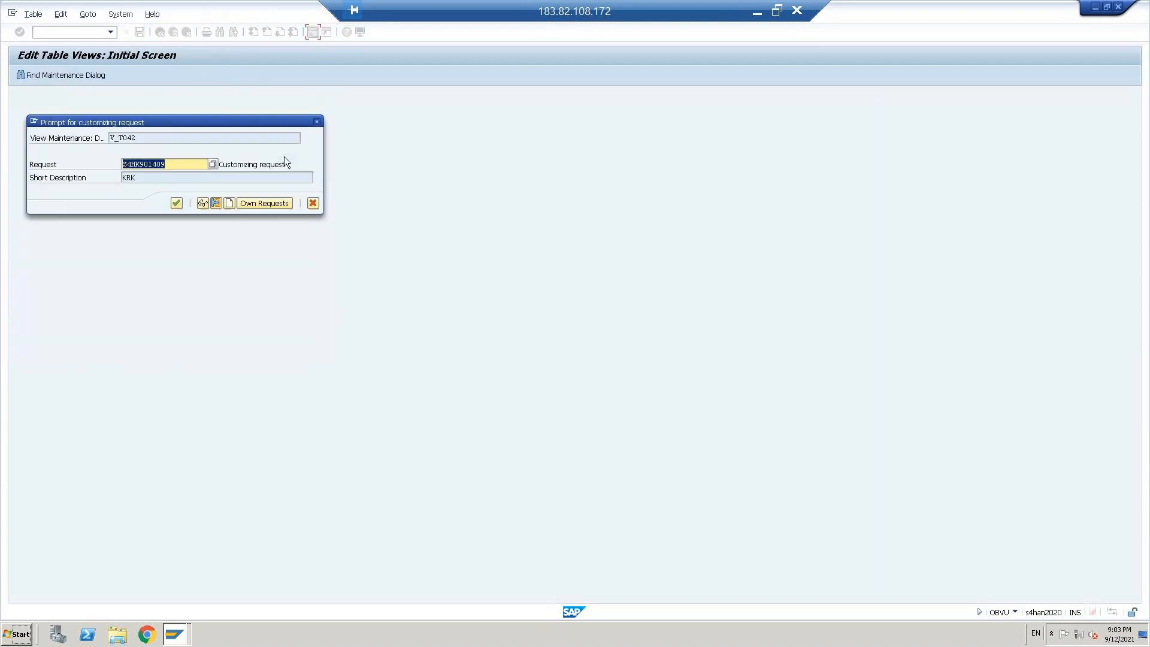
click(182, 205)
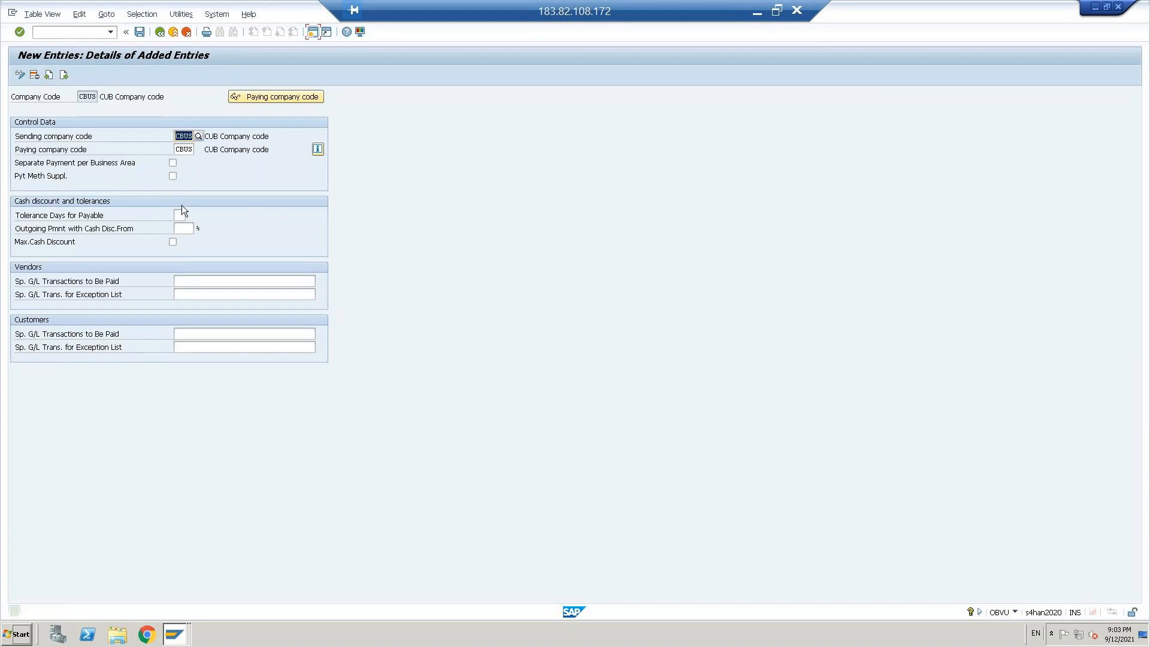
click(160, 32)
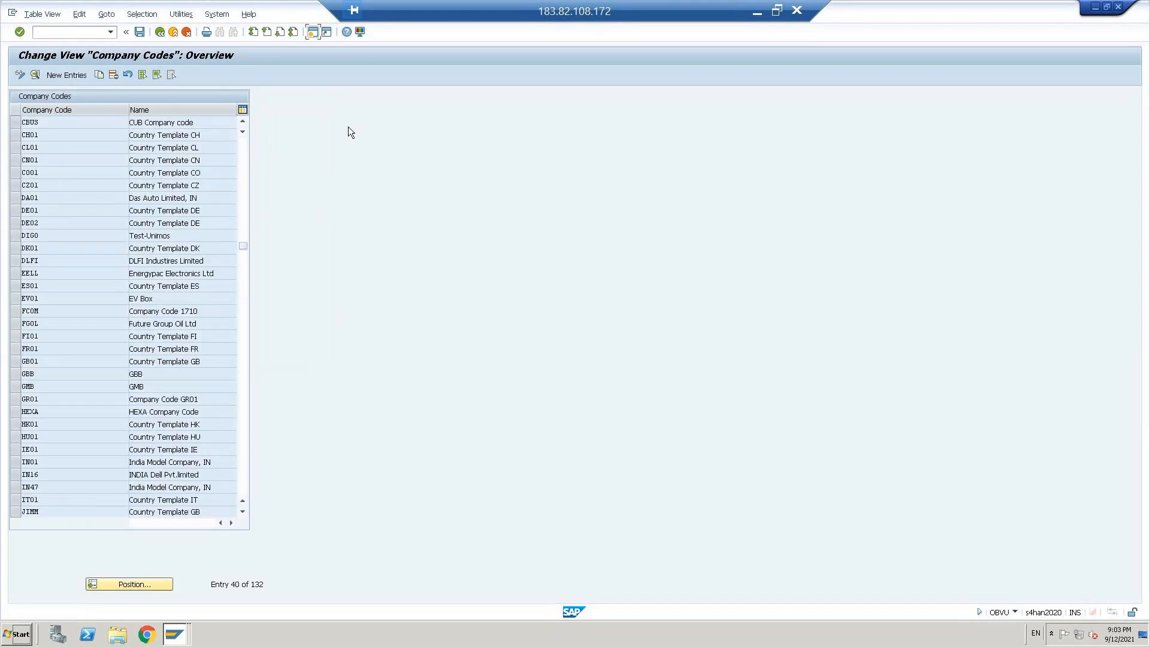
click(161, 32)
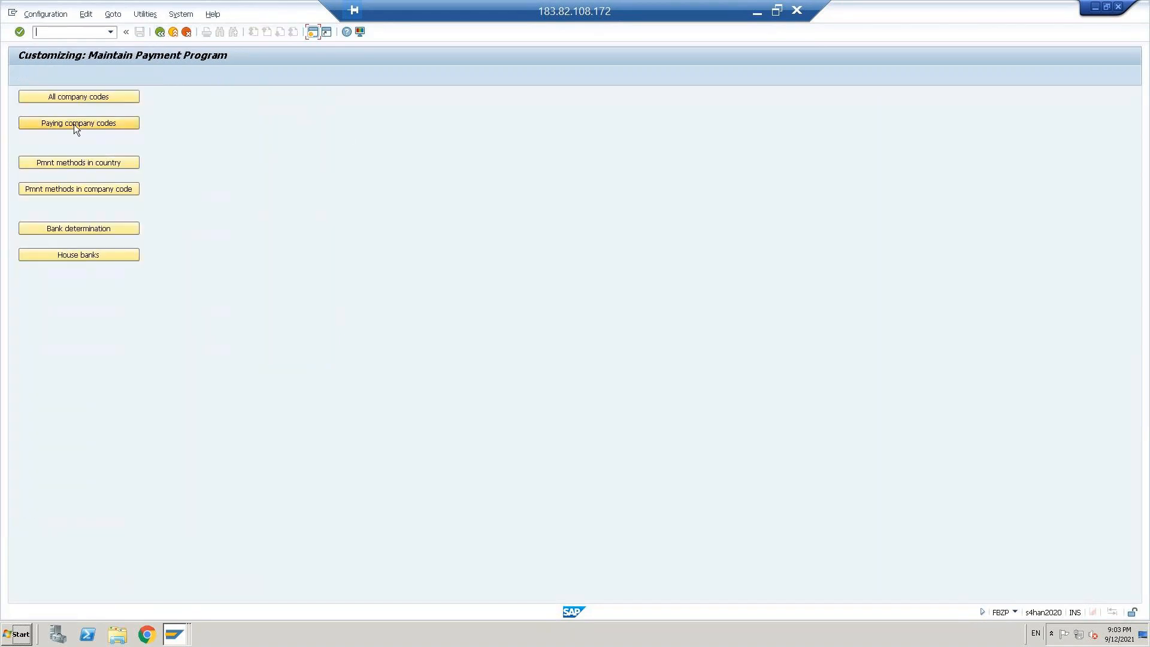
Step: Create a new entry under Paying company codes for paying company code CBUS
click(74, 124)
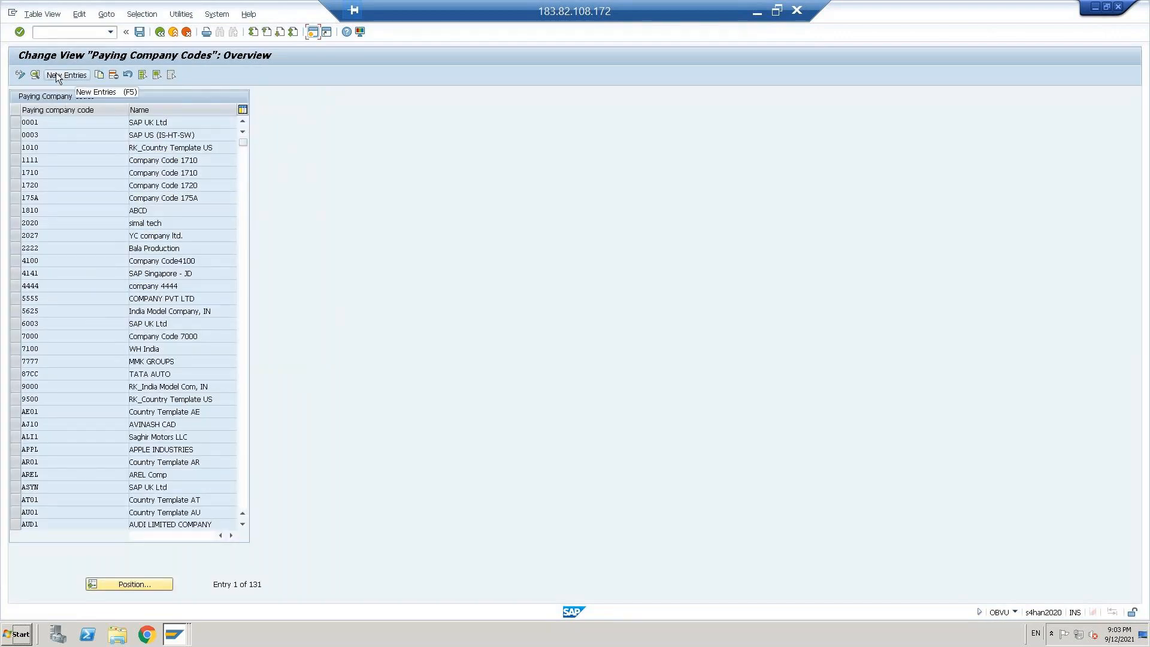
click(58, 76)
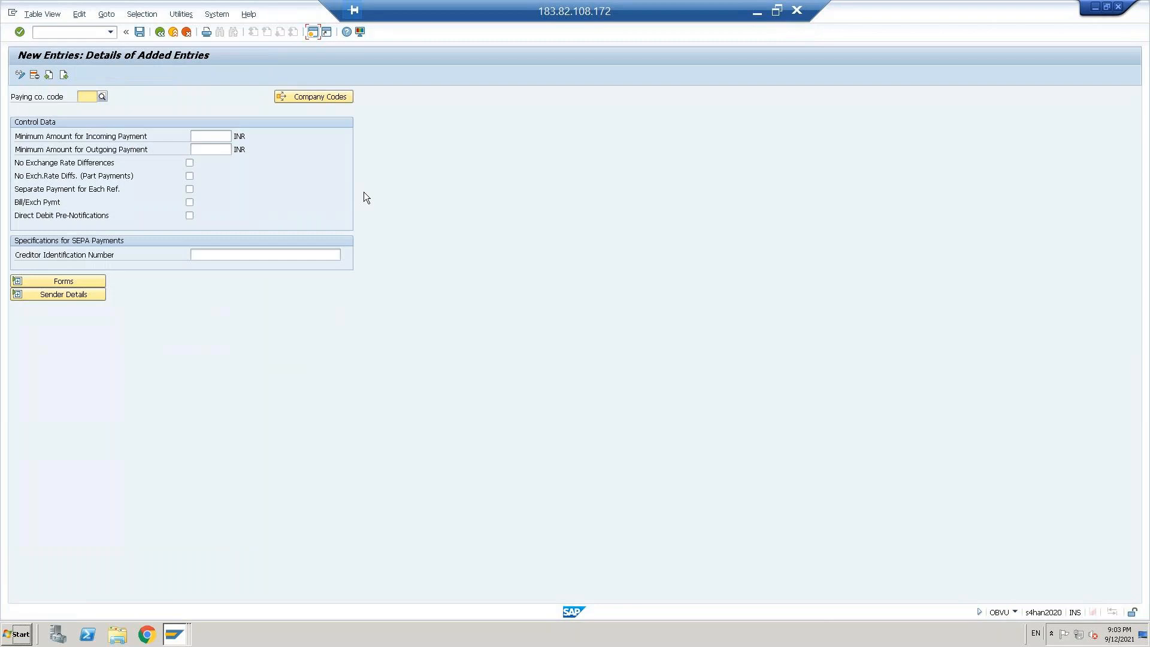
text(CBUS)
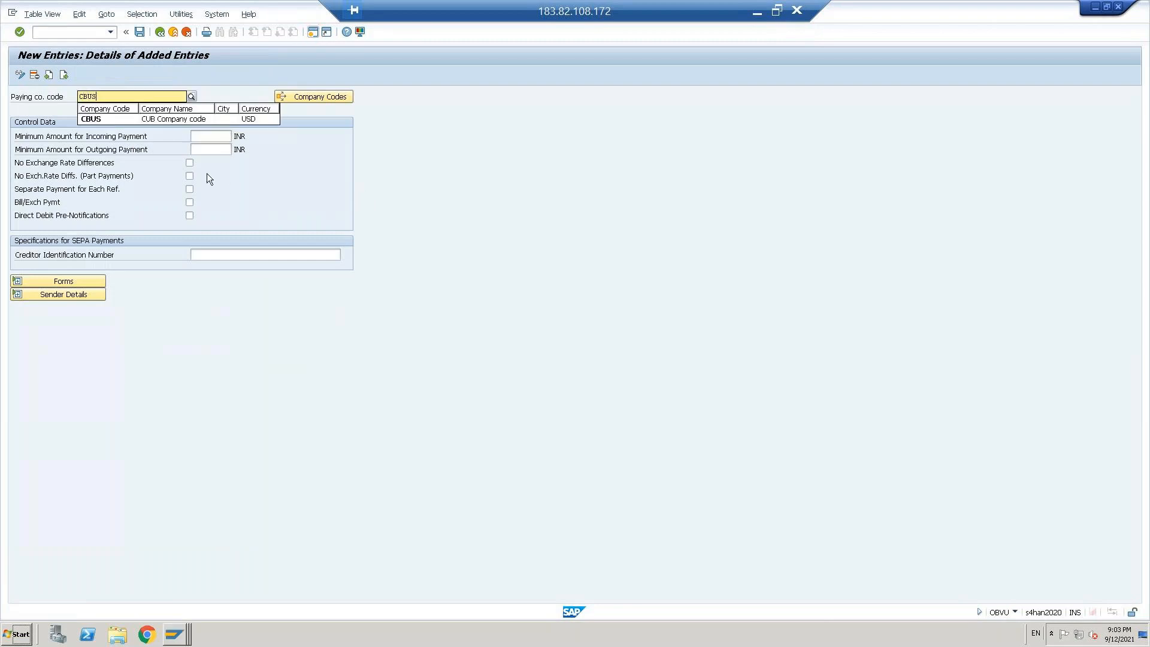
click(131, 117)
Step: Set the minimum amounts for incoming and outgoing payments to 100 each and save the entry in the proposed customizing request
click(213, 137)
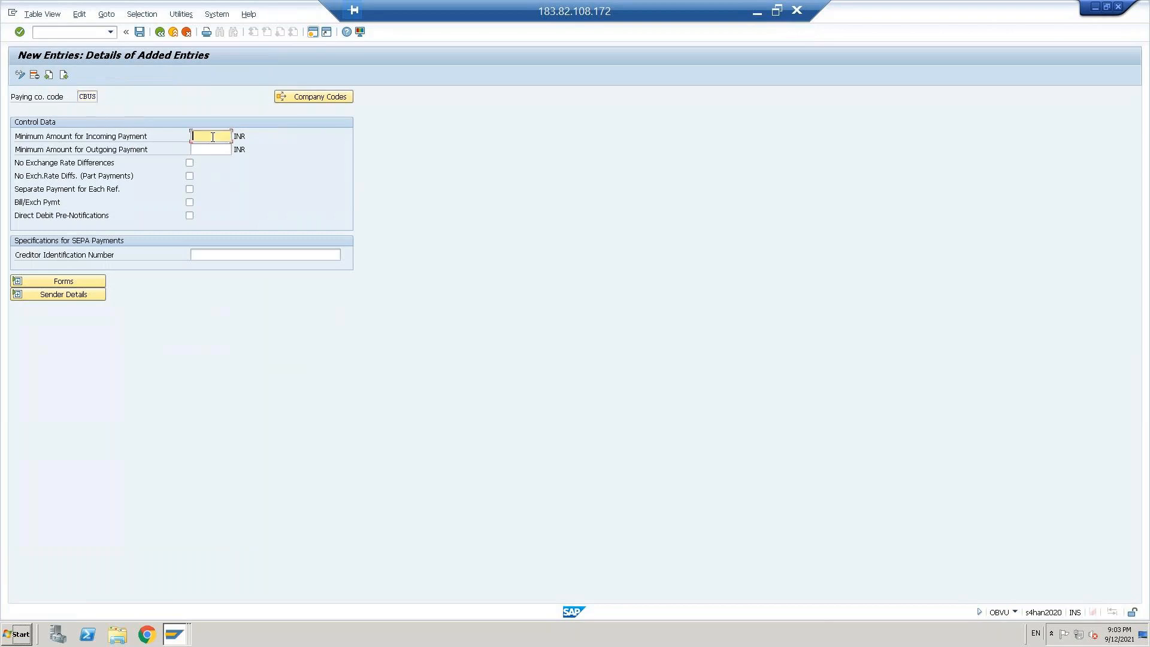
text(100)
key(Tab)
text(100)
key(Return)
key(ctrl+s)
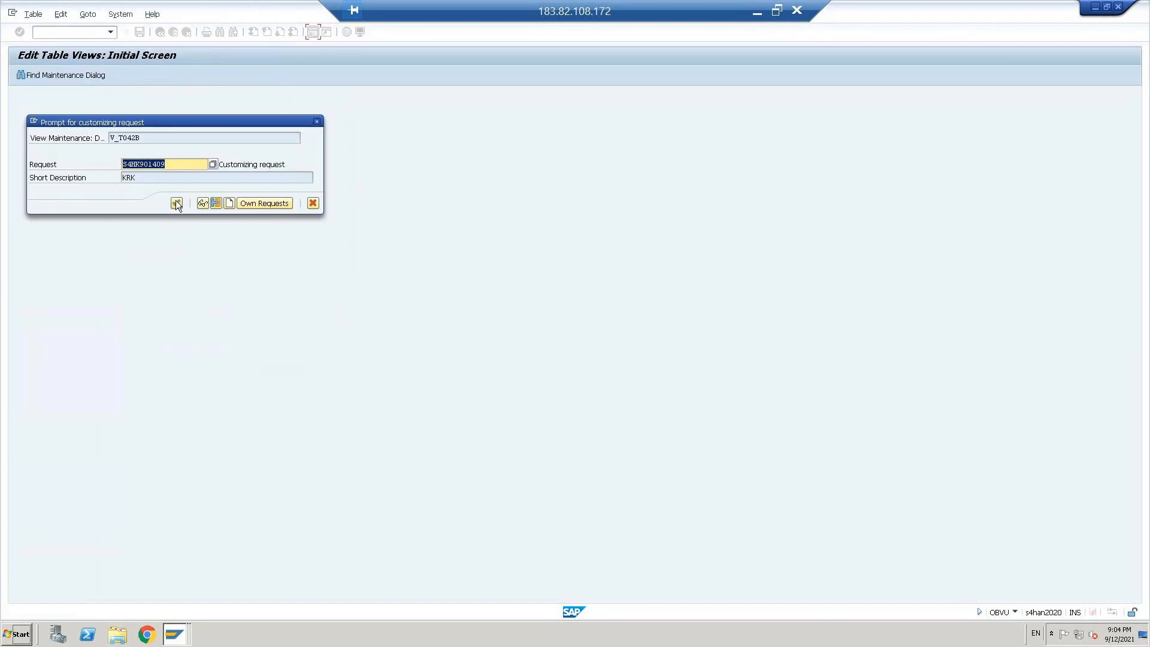
click(177, 203)
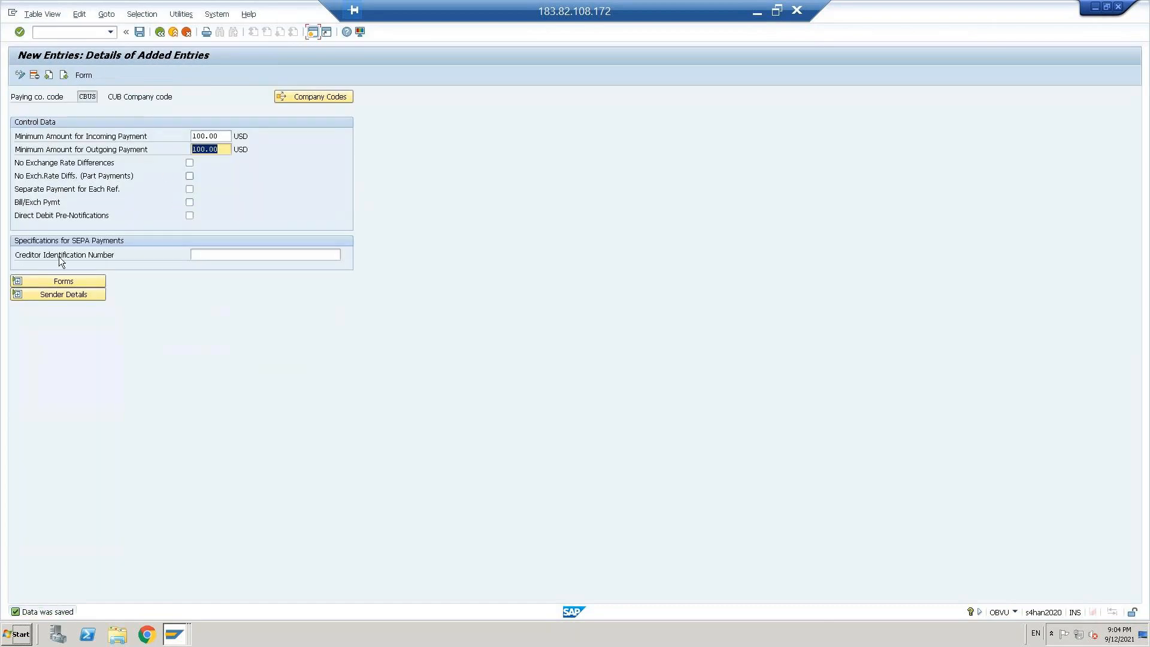
Step: Expand the Forms section and try to choose the international Check (With Check Management) form for the payment advice from the SAPscript form tree
click(17, 281)
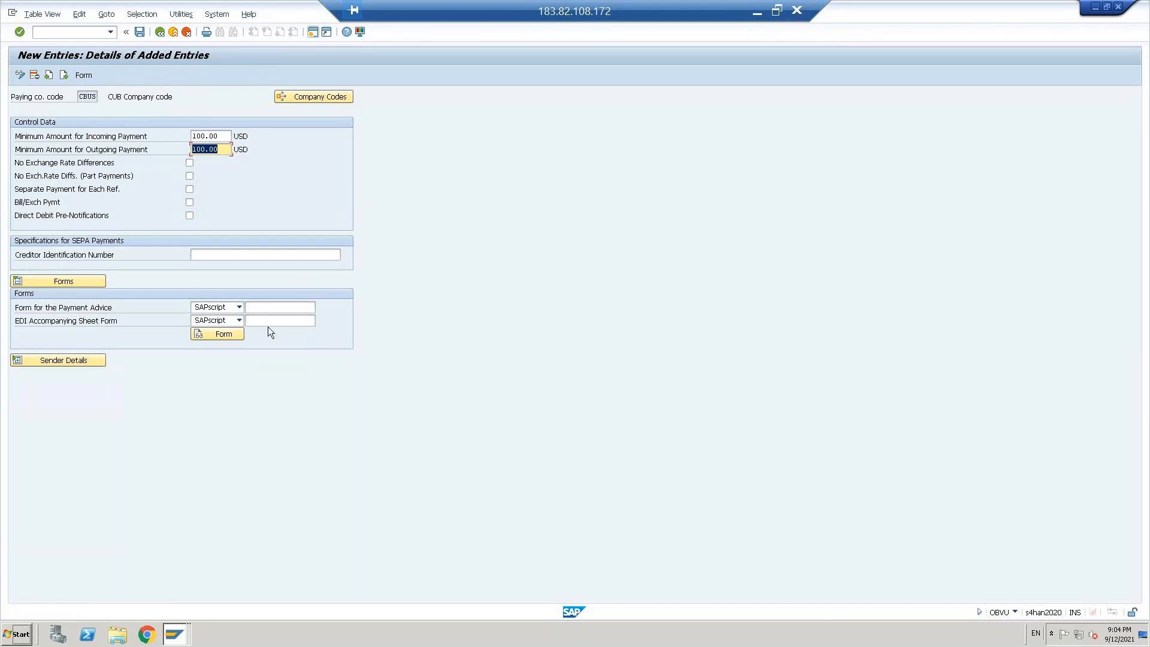
click(263, 312)
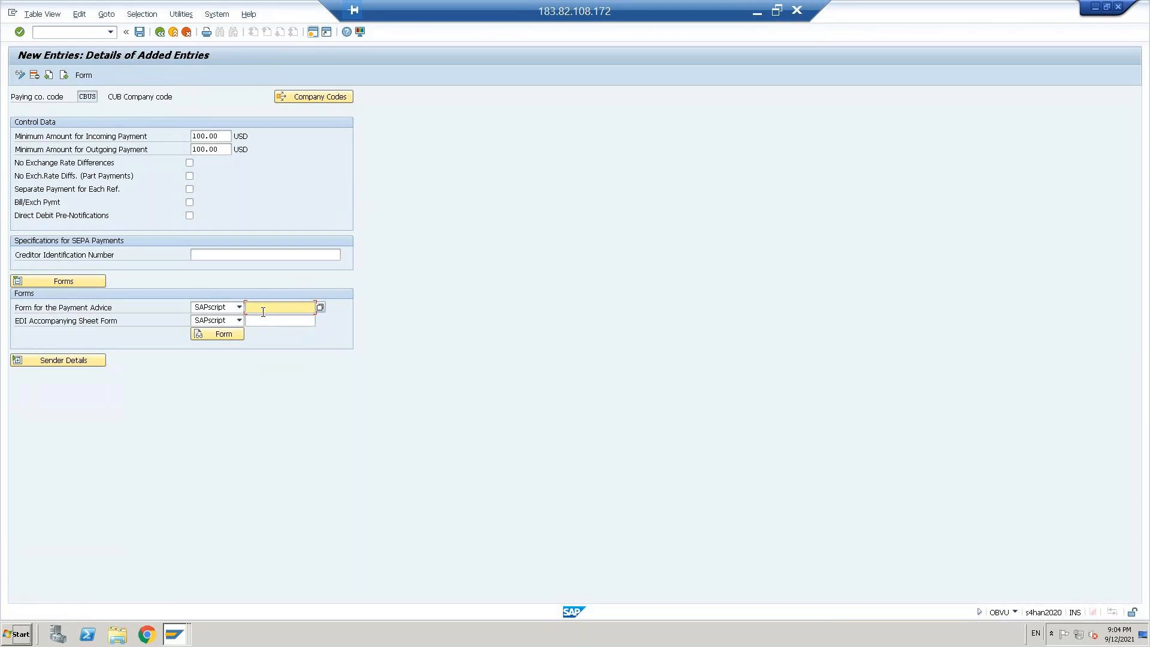
click(321, 307)
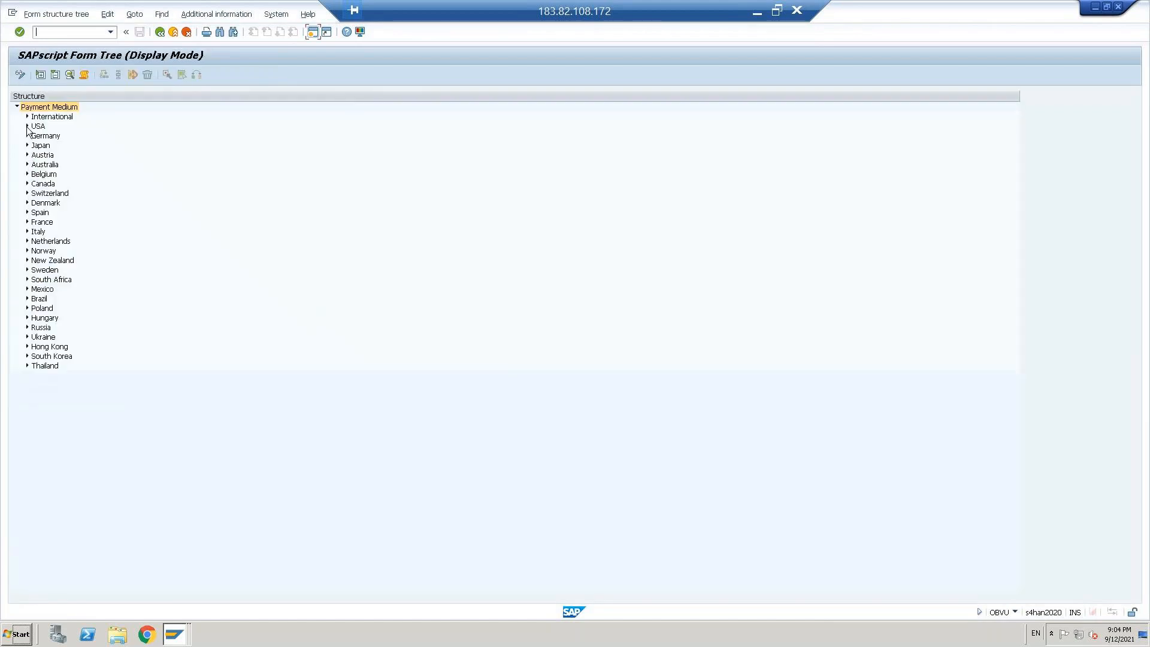
click(27, 117)
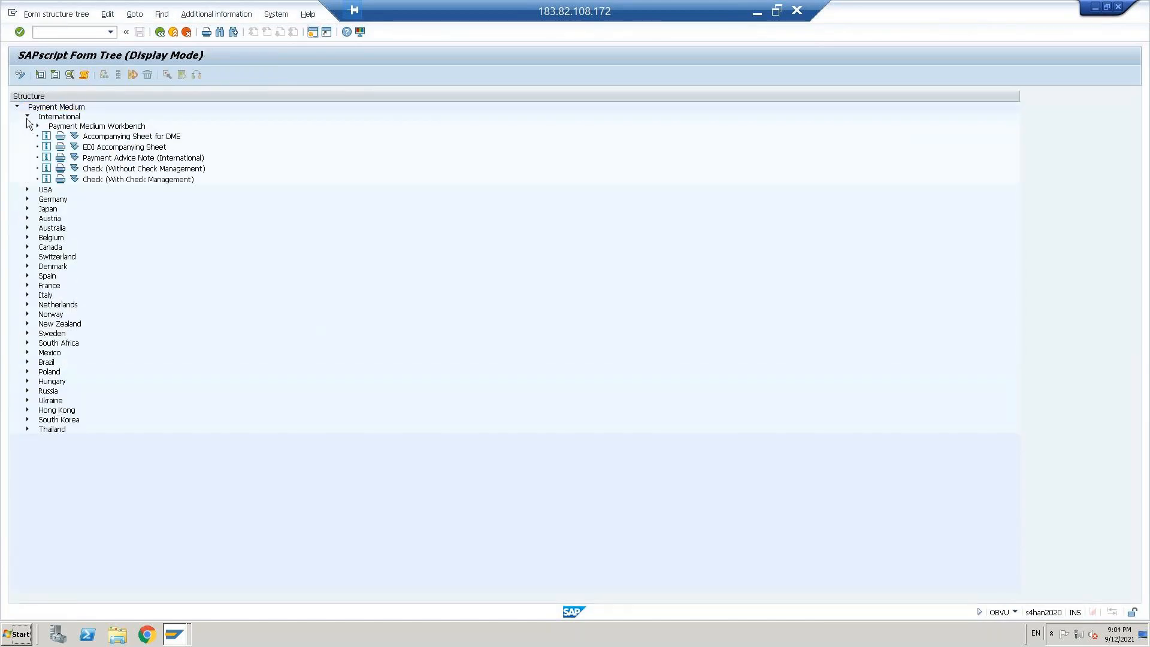
click(117, 170)
click(127, 179)
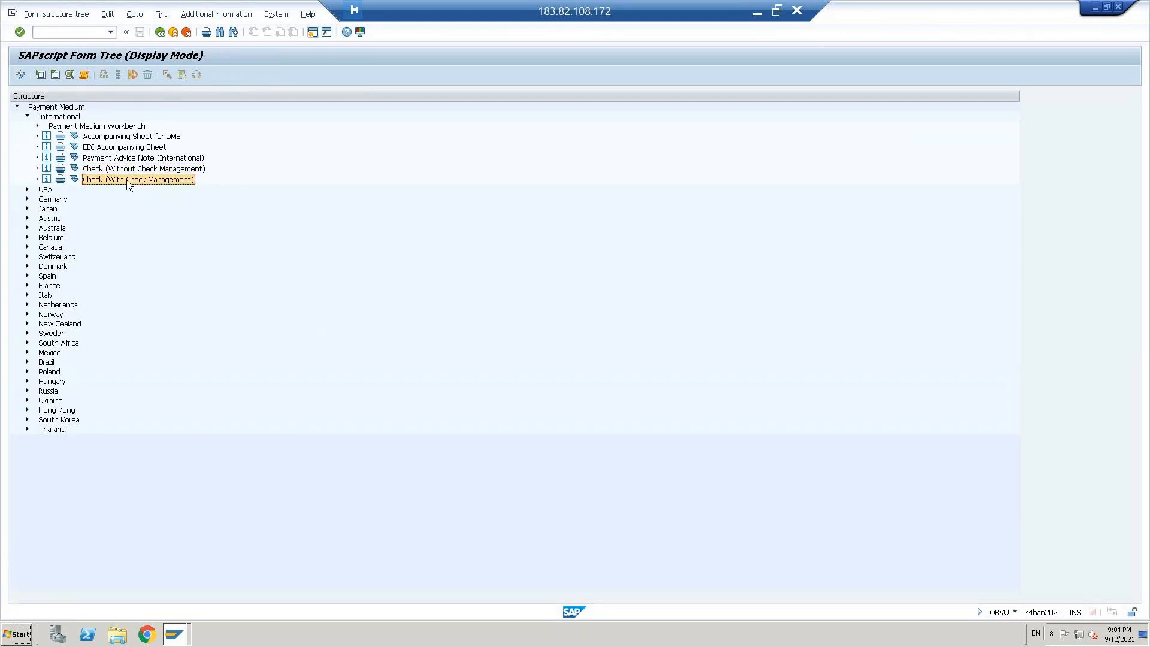
double_click(127, 180)
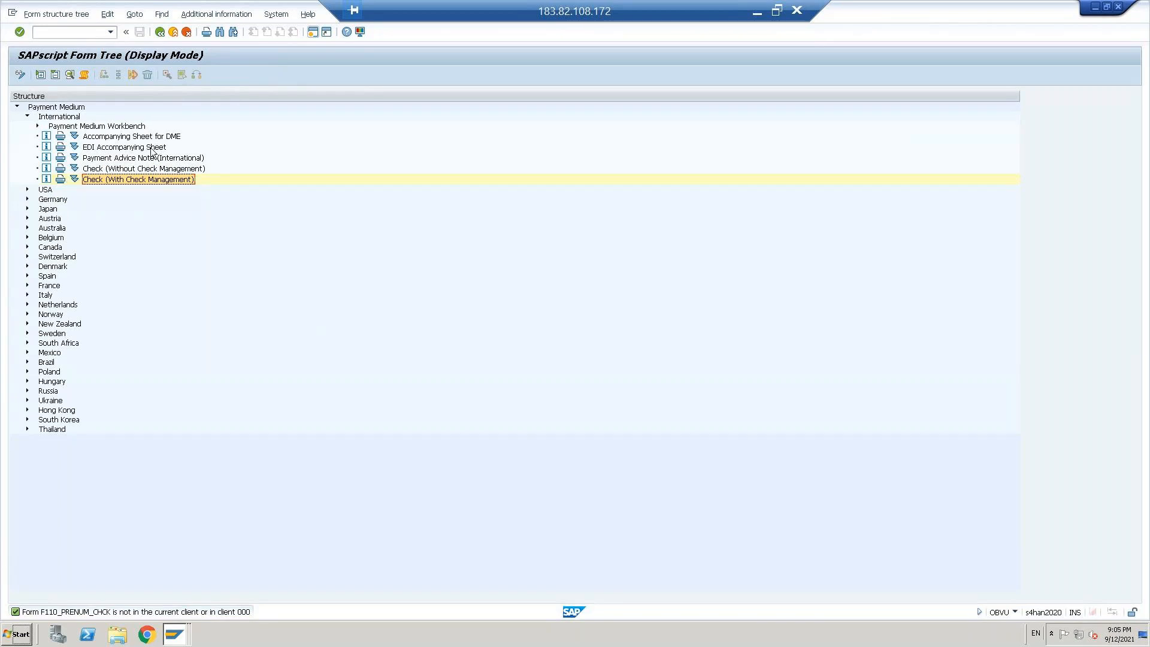
Step: Try the Payment Advice Note (USA) and the international Check (Without Check Management) forms, and leave the form tree
click(27, 190)
double_click(106, 211)
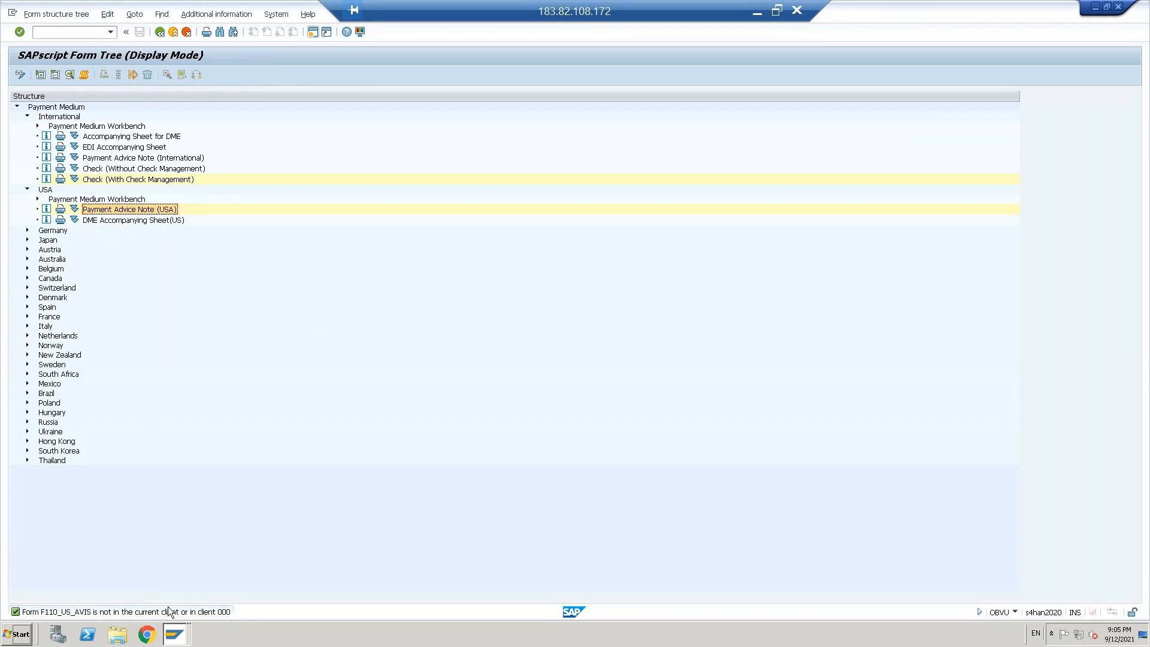
double_click(109, 170)
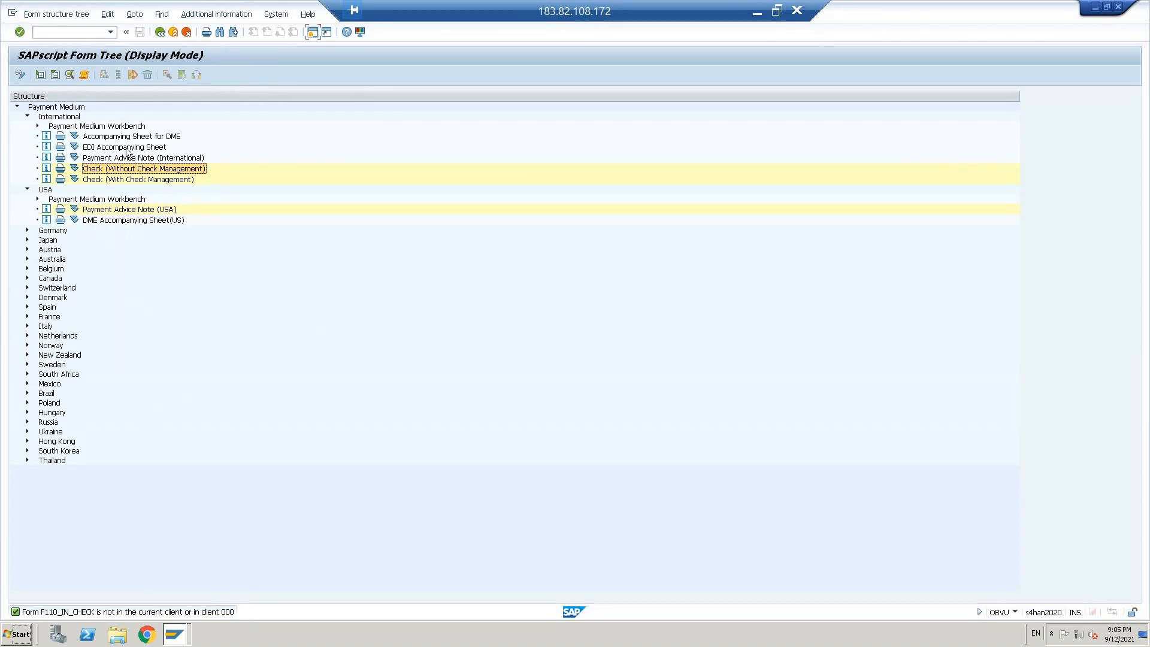
click(160, 35)
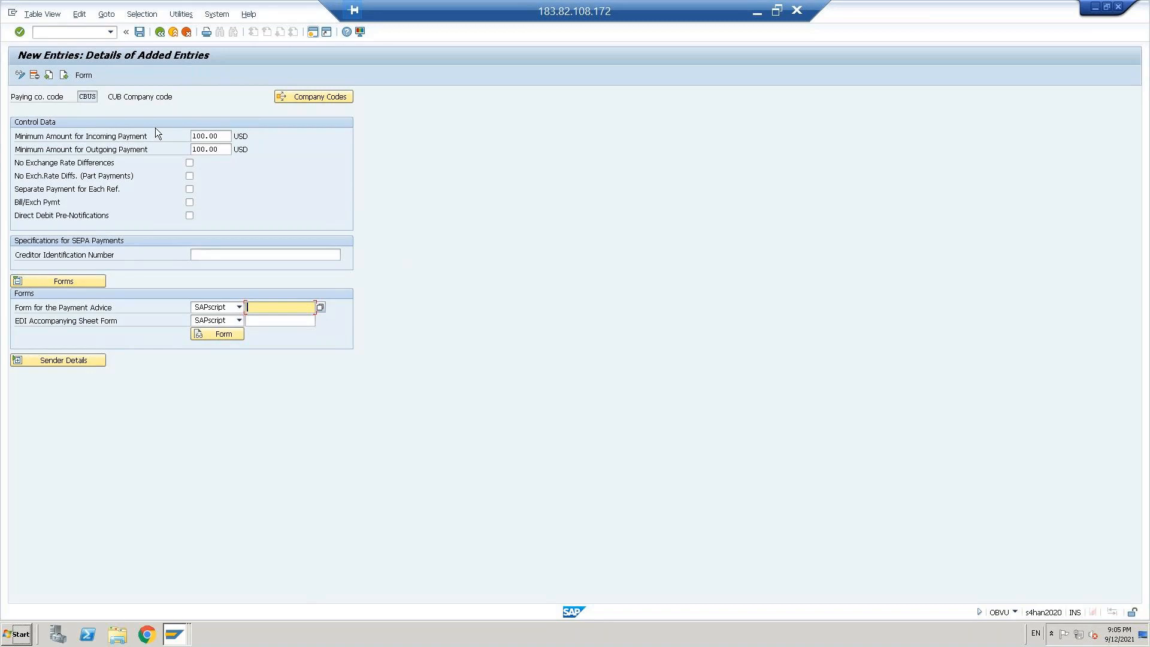
Step: Look up which SAPscript forms are assigned to paying company code 0001 and return to the list of paying company codes
click(141, 34)
click(159, 31)
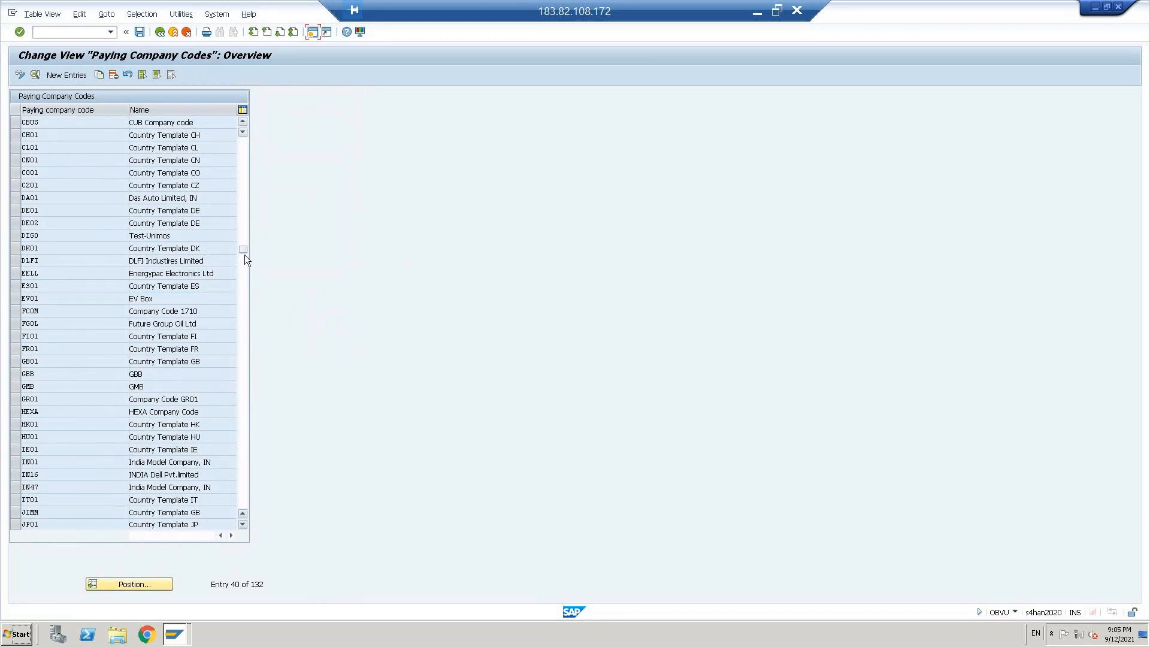
drag(243, 250, 237, 133)
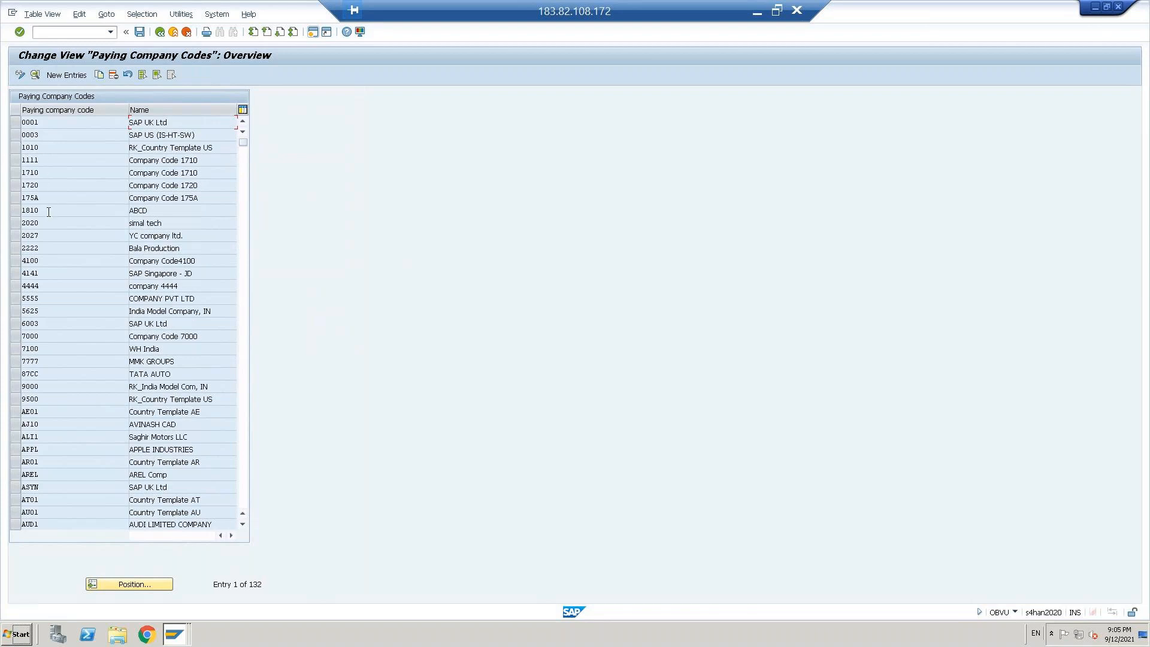
double_click(34, 123)
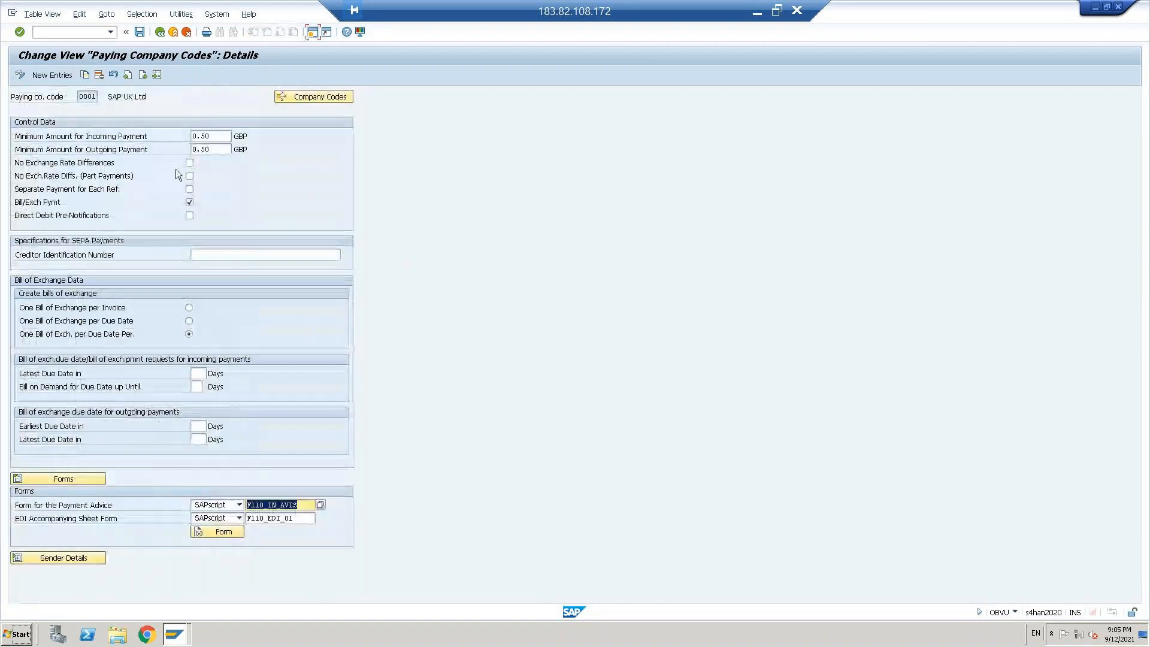
click(498, 474)
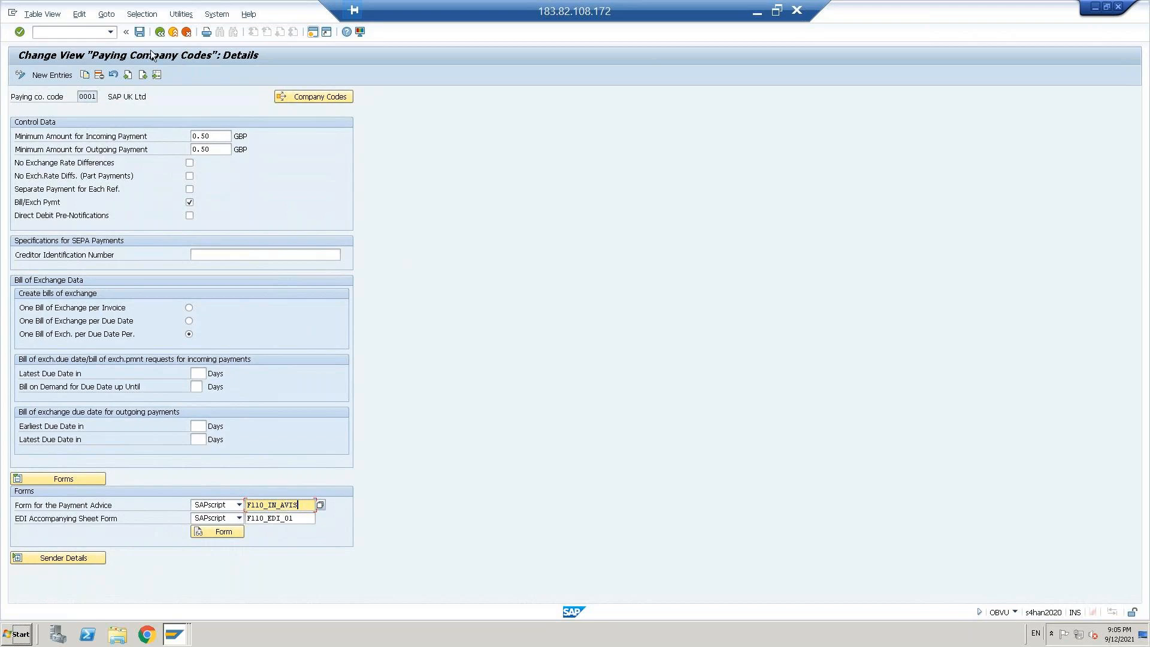
click(160, 31)
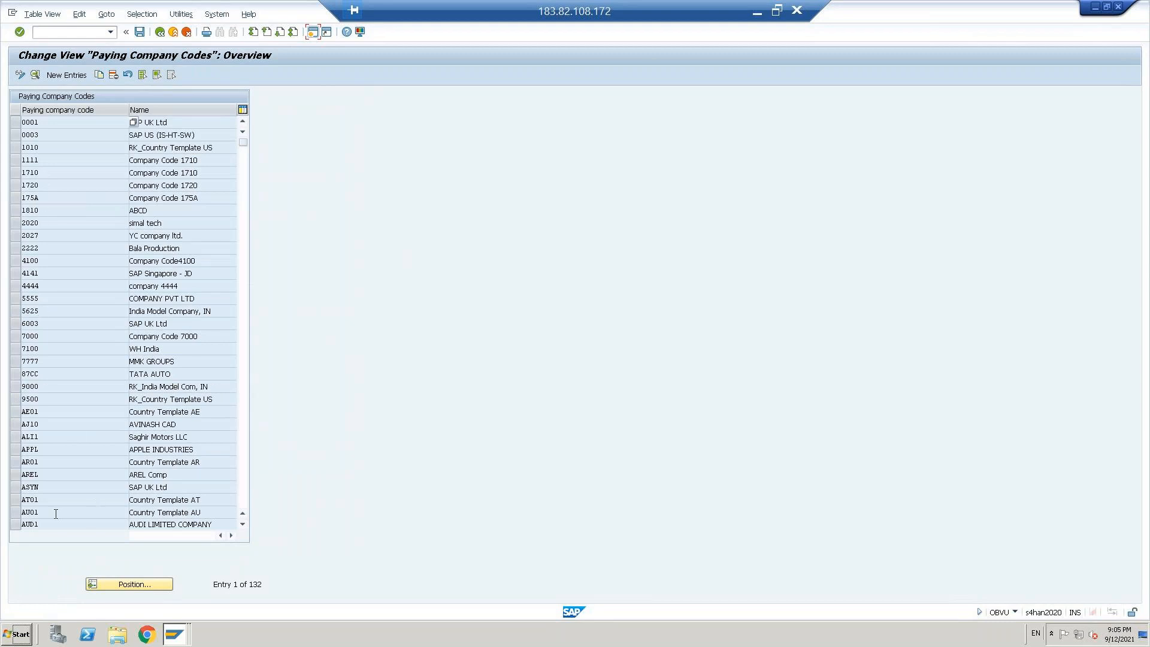
Step: Reopen the CBUS paying company code entry and set its form for the payment advice to SAPscript form F110_IN_AVIS
click(115, 587)
text(CBUS)
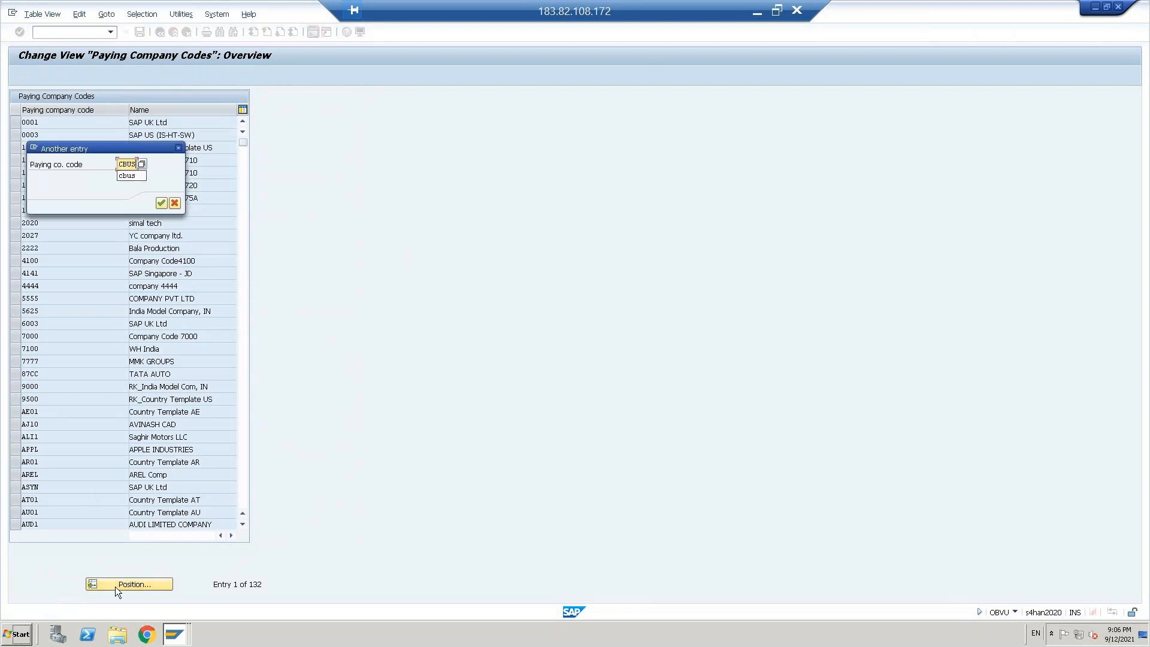
key(Return)
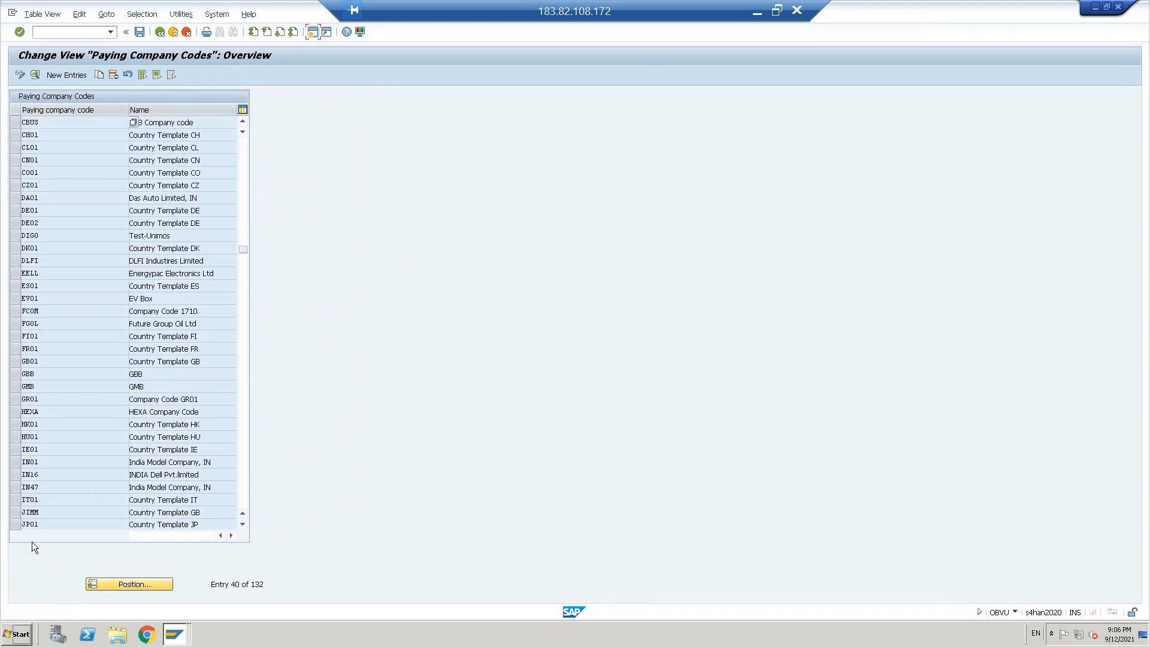
double_click(62, 124)
text(F110)
key(Return)
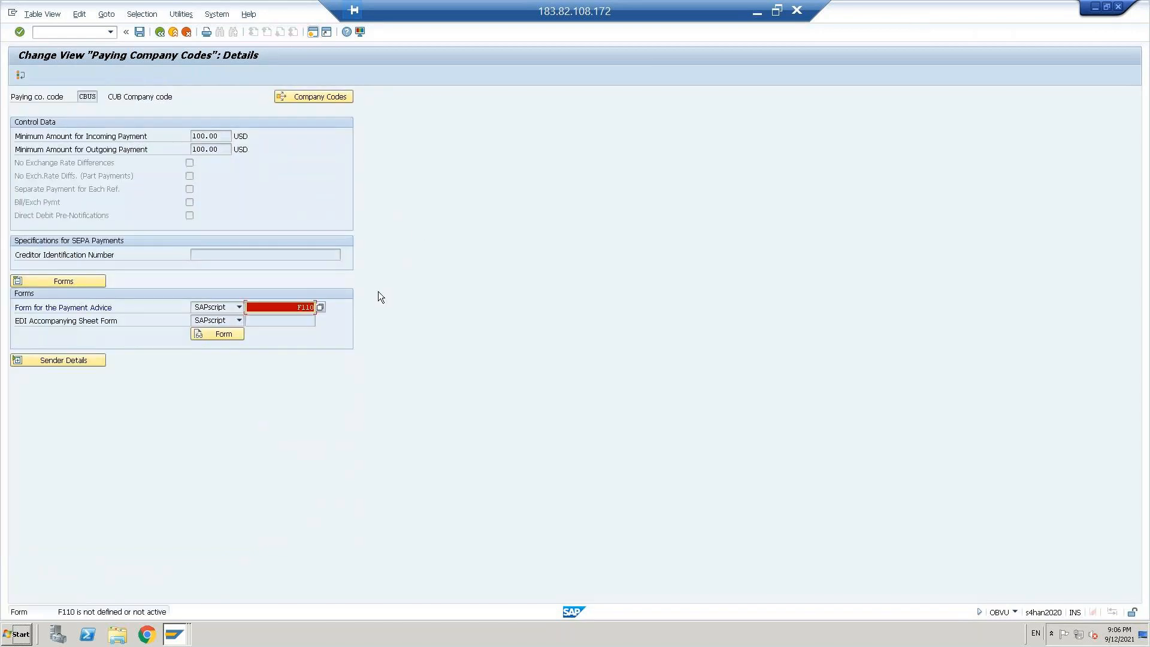
text(_IN_AVIS)
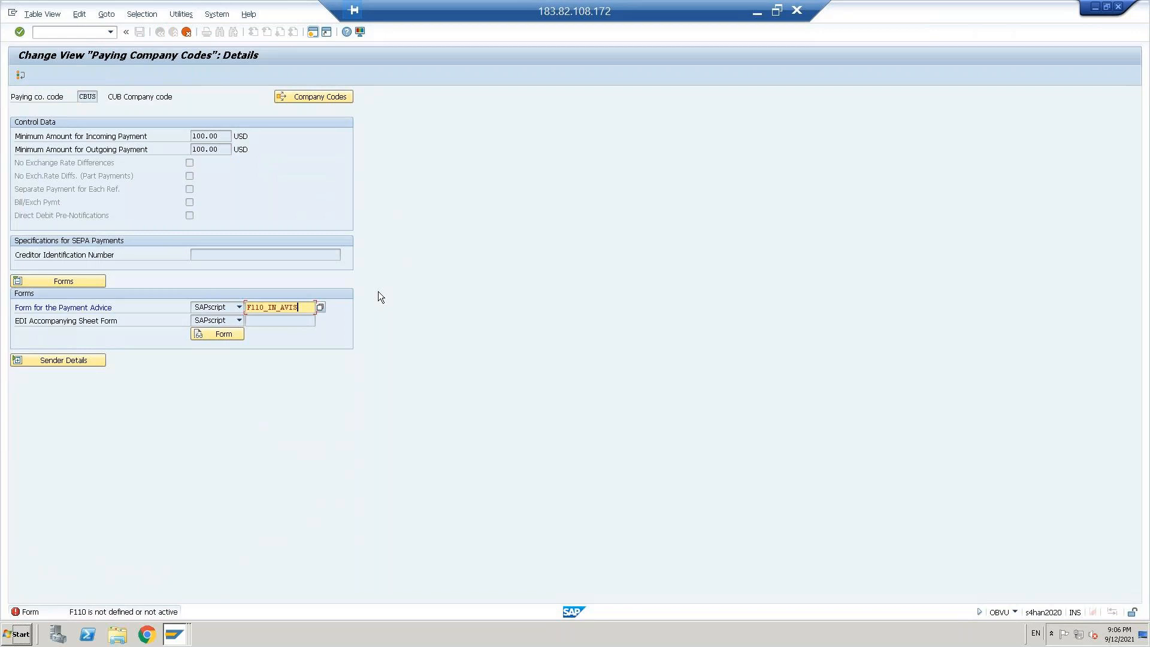
key(Return)
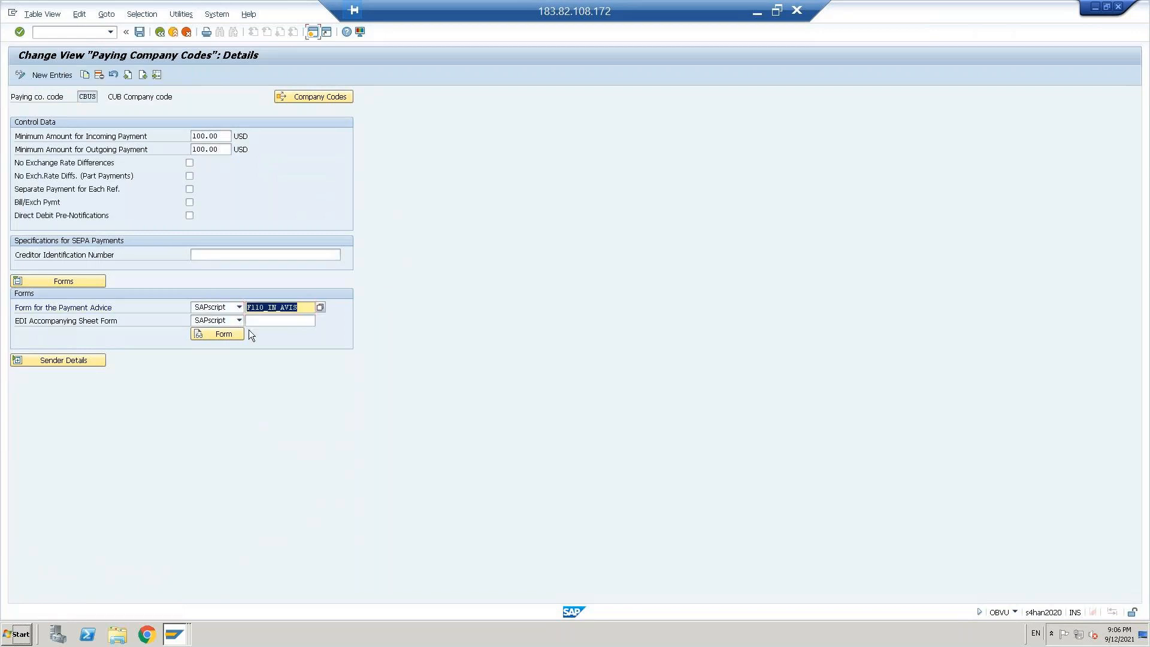
Step: Display the assigned payment advice form F110_IN_AVIS and run a printing test on it
click(224, 336)
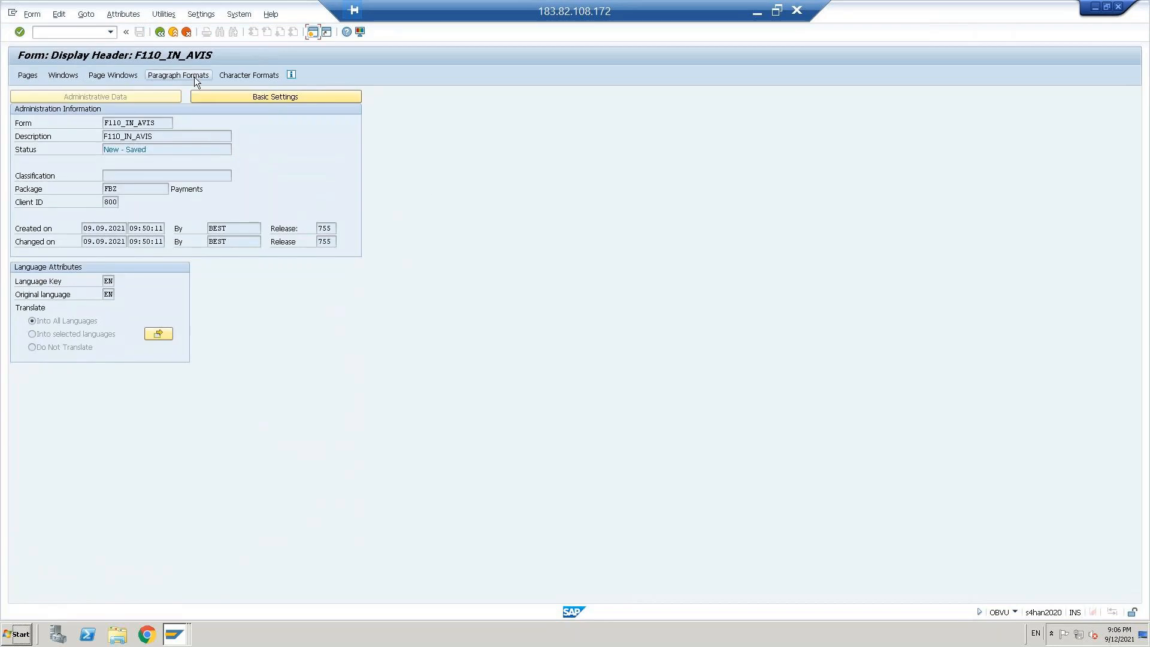
click(163, 14)
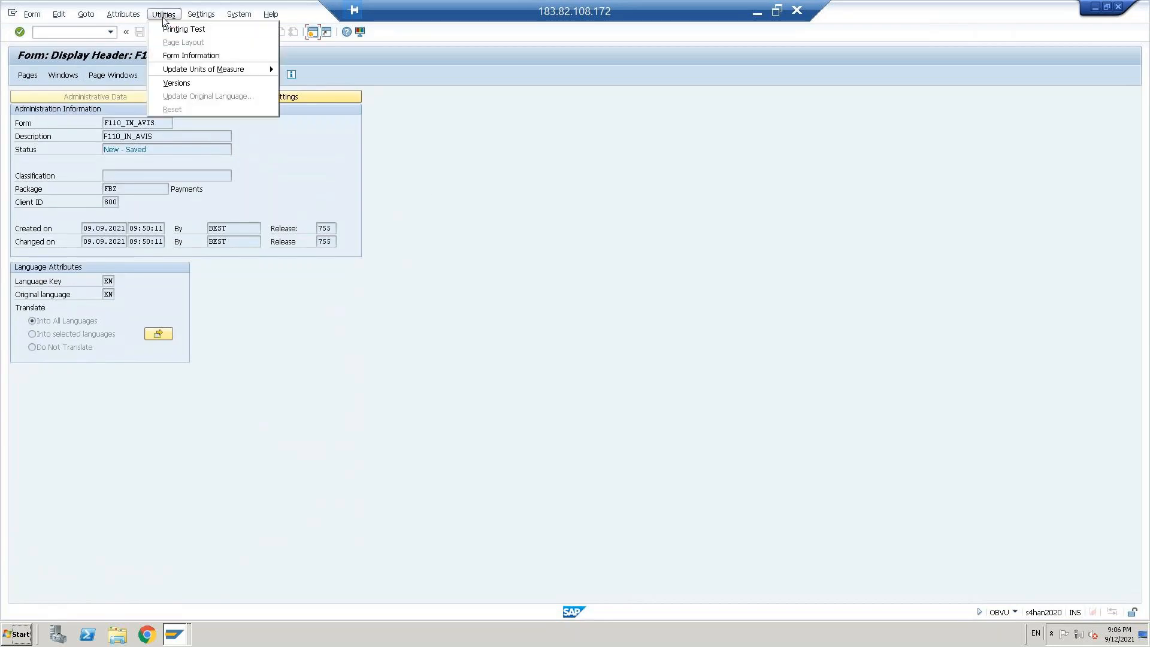
click(165, 30)
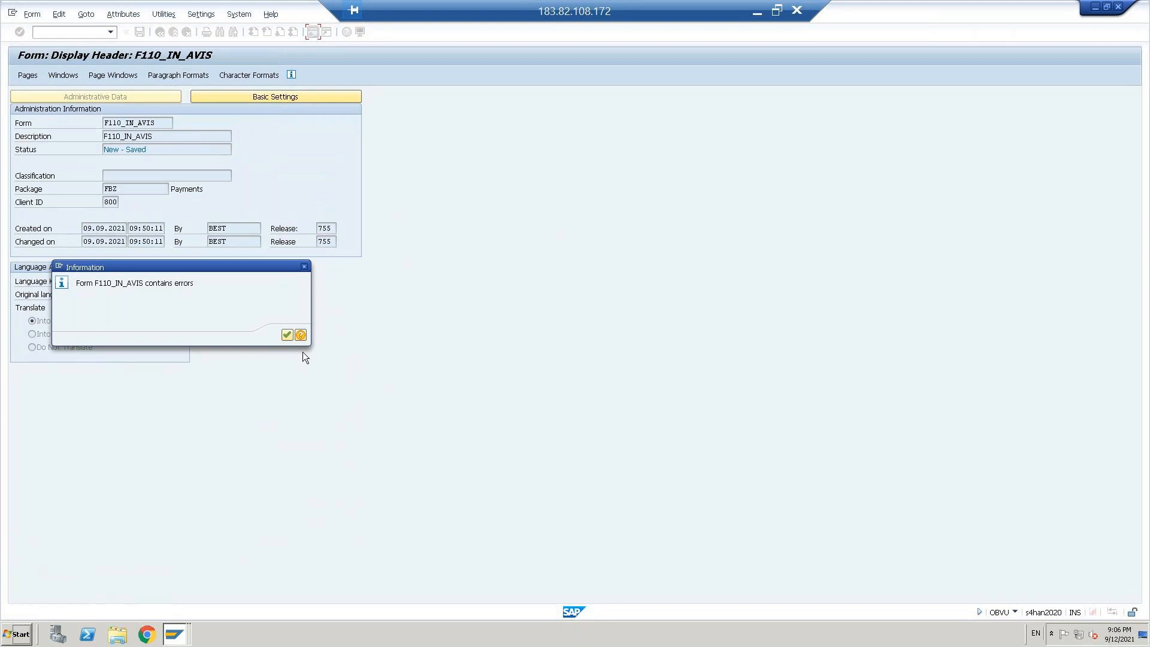
Step: Repeat the printing test on form F110_IN_AVIS and read the details of the message it gives
click(287, 334)
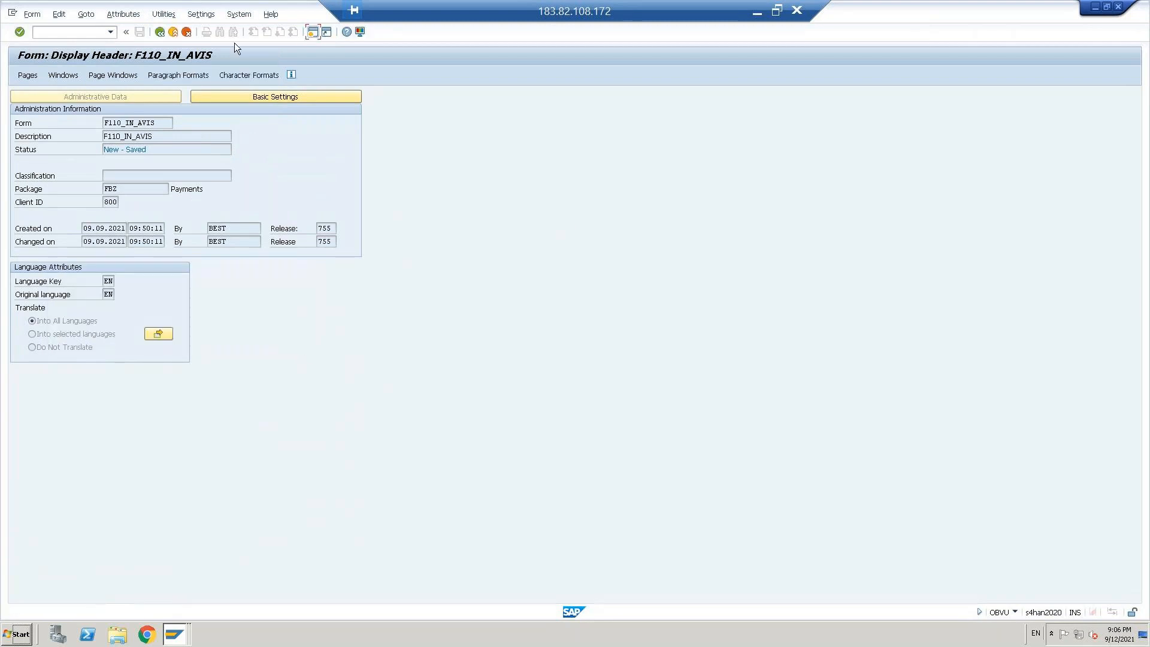
click(160, 14)
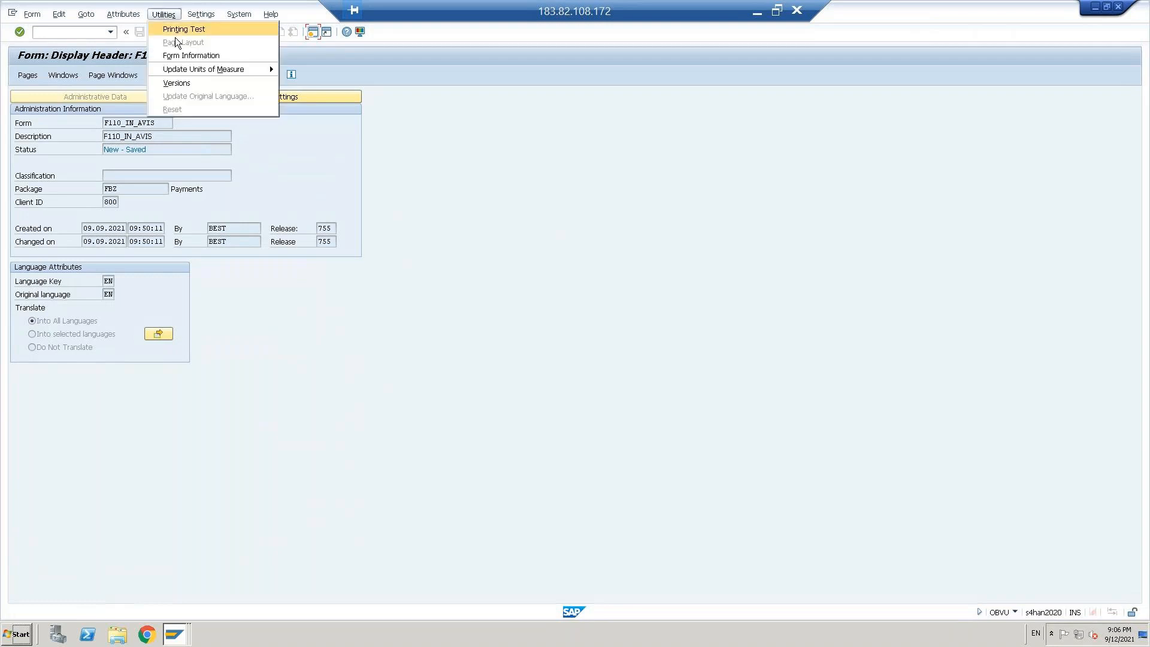
click(178, 29)
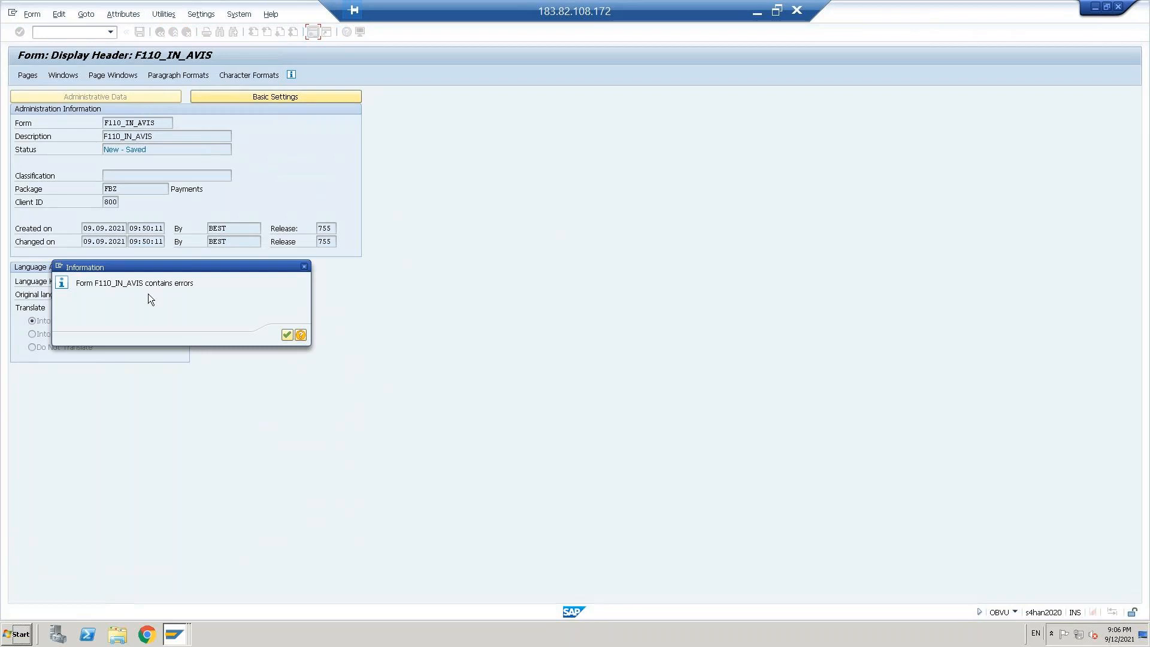
click(300, 334)
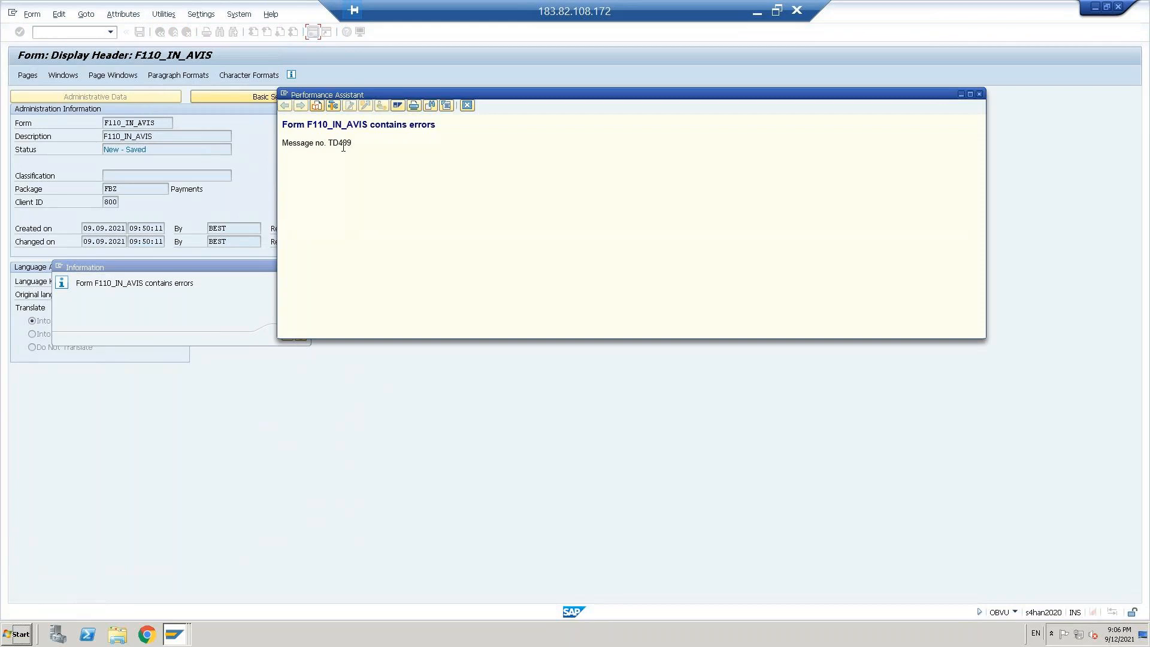
click(467, 106)
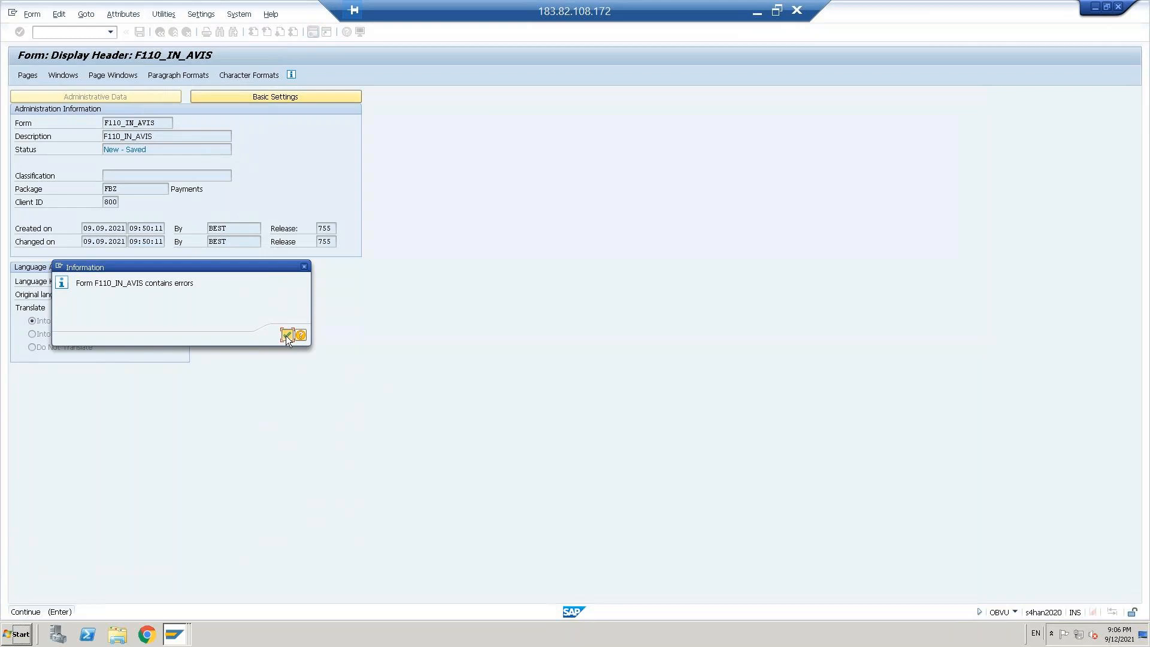
click(287, 334)
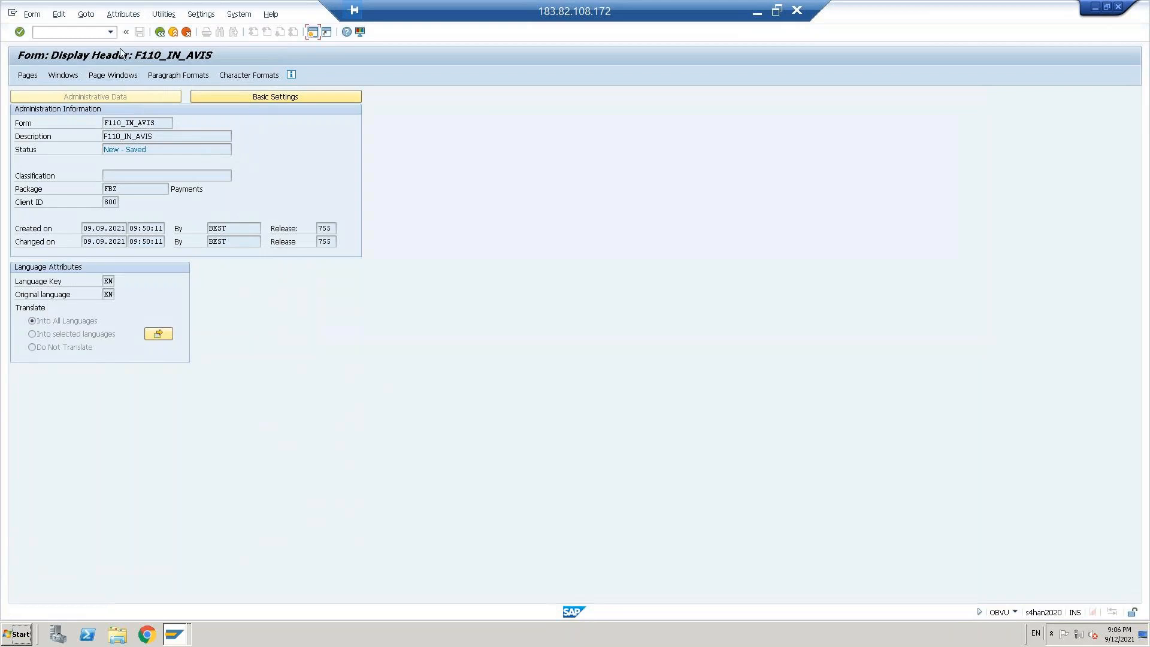
Step: Leave the form display, save the CBUS paying company code entry and return to the payment program customizing overview
click(160, 32)
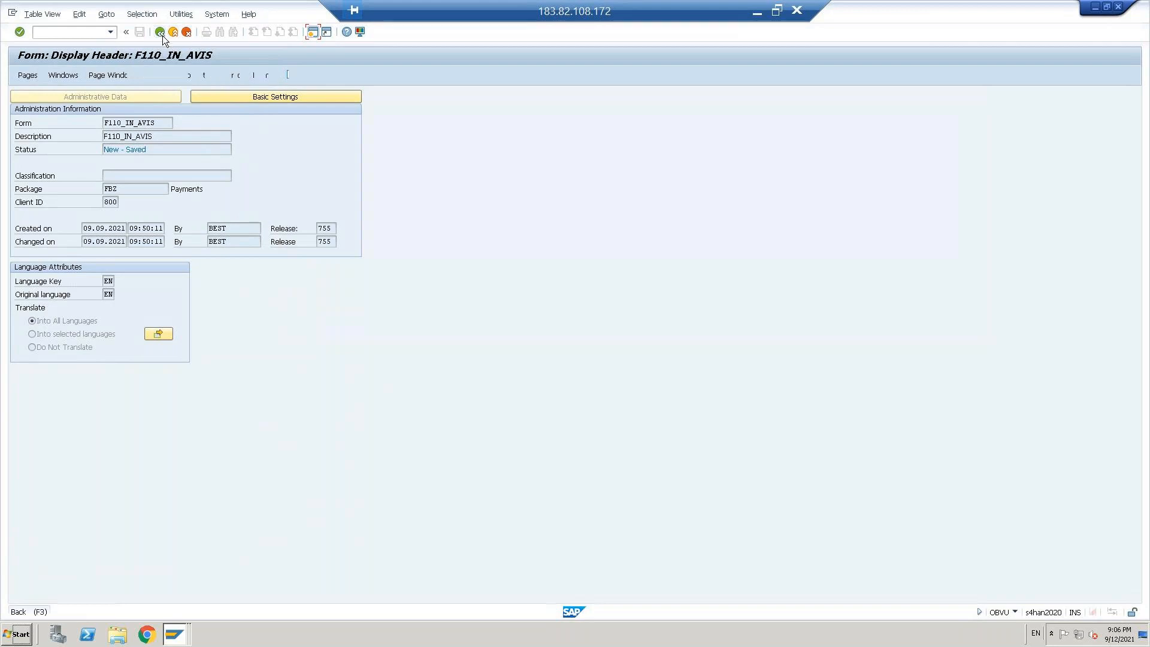
key(ctrl+s)
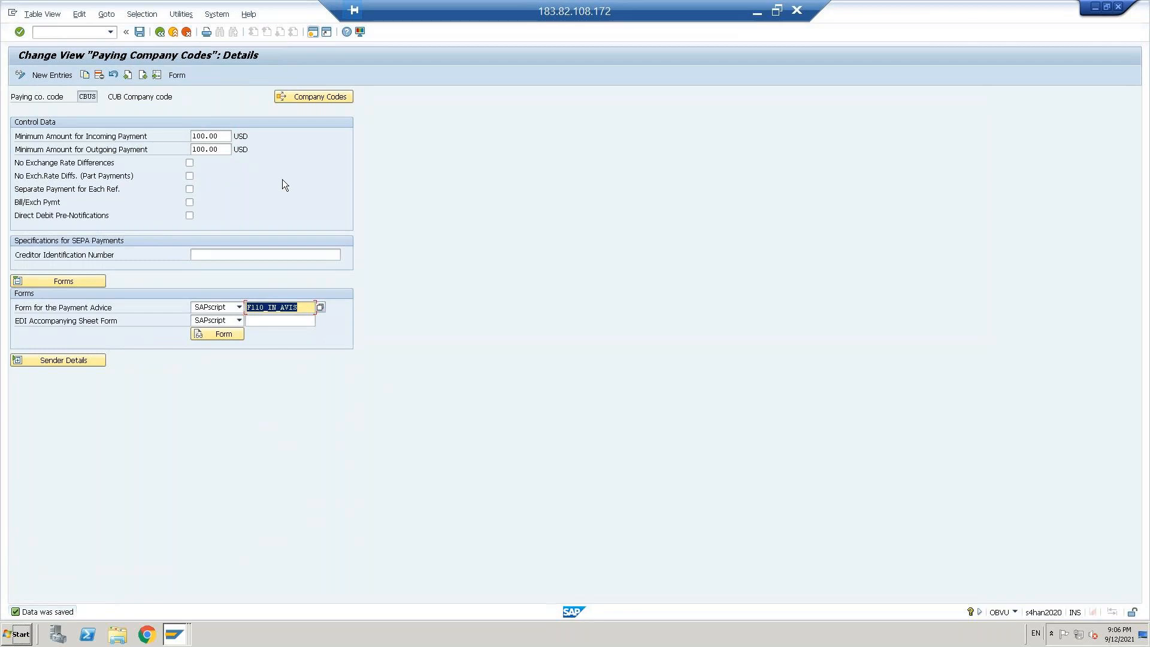
click(160, 32)
click(160, 32)
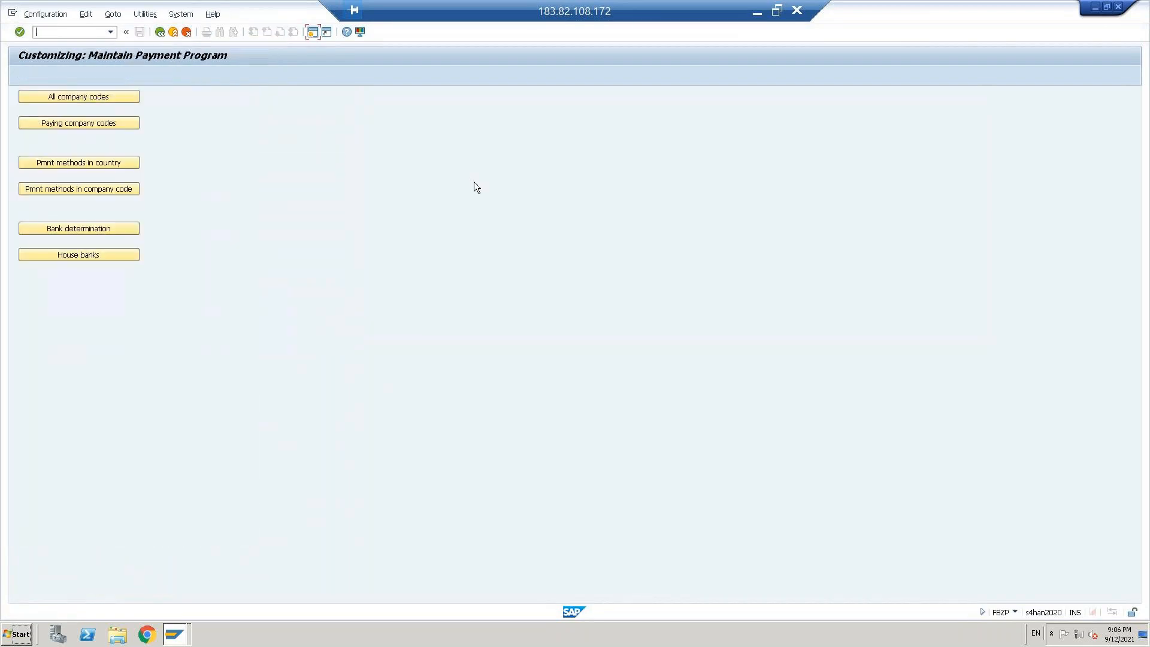
Step: Create payment method 1 for country US with description Check, classify it as Check and require the street or P.O. box
click(82, 163)
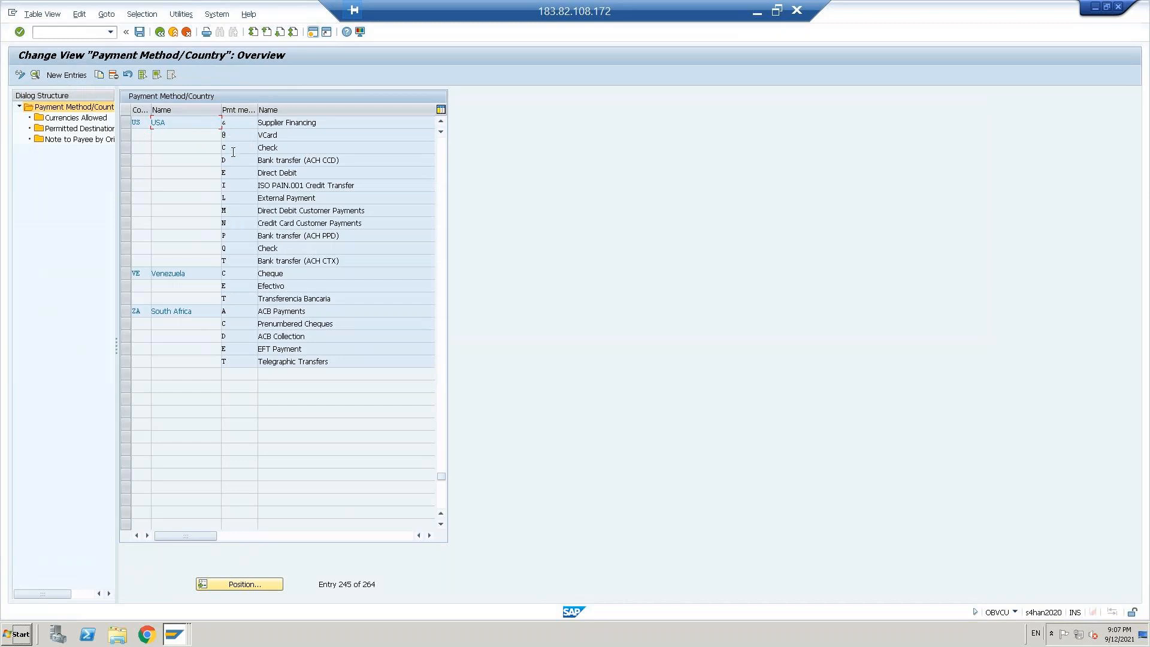
click(236, 152)
click(238, 250)
click(66, 75)
text(US)
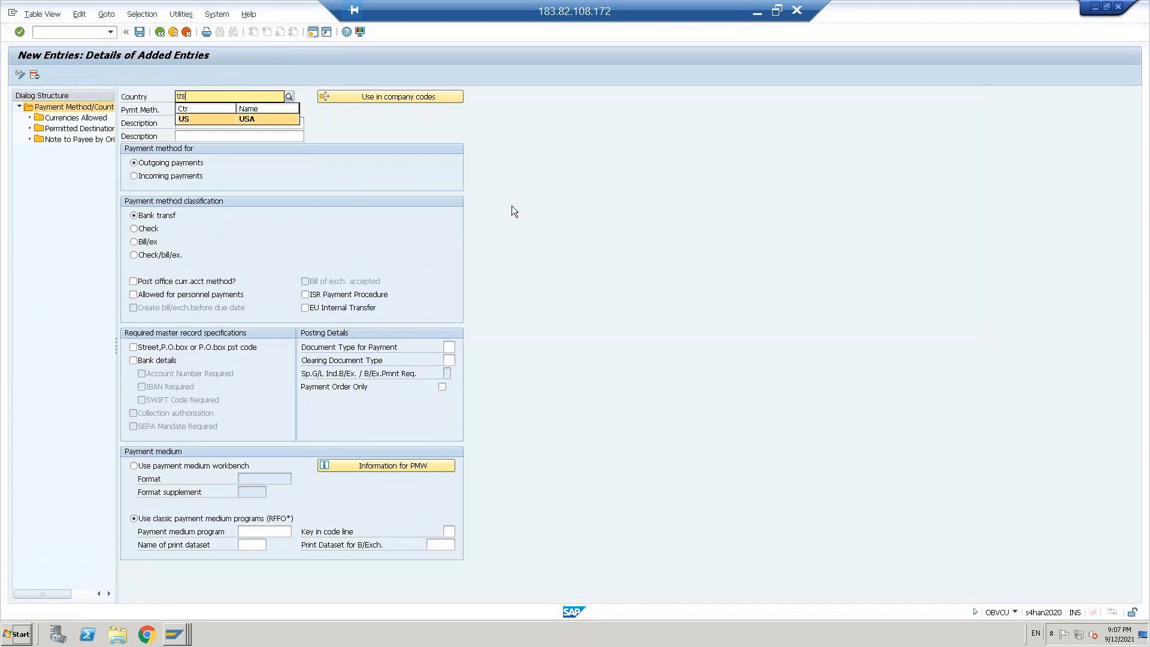
key(Tab)
text(1)
key(Tab)
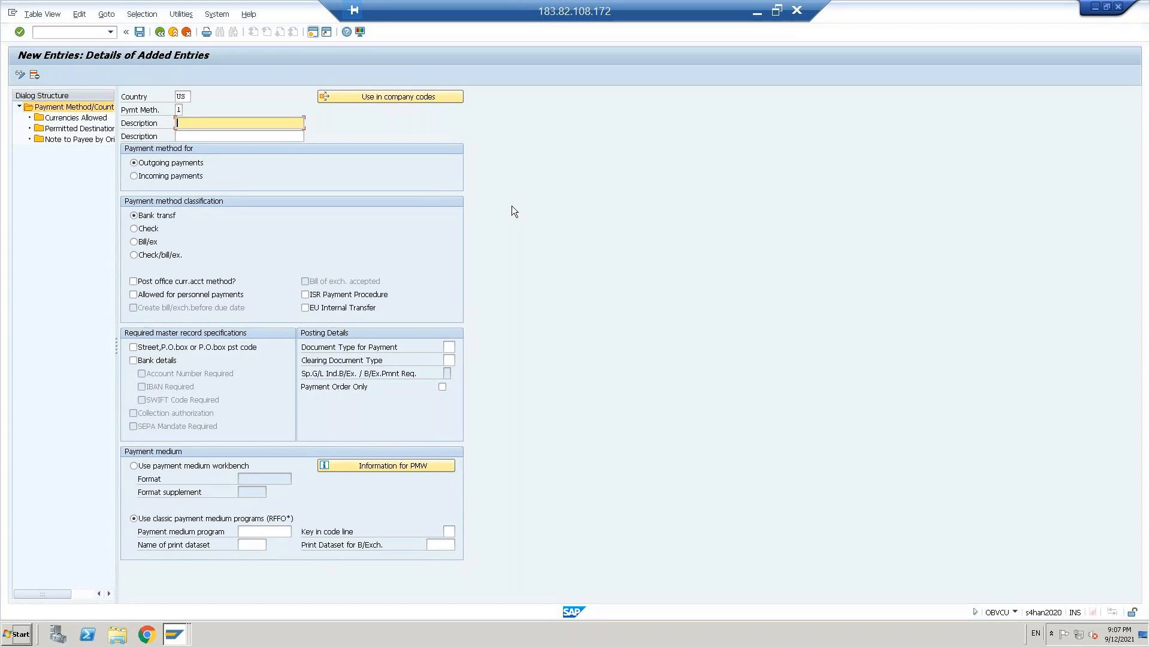
text(Check)
click(150, 229)
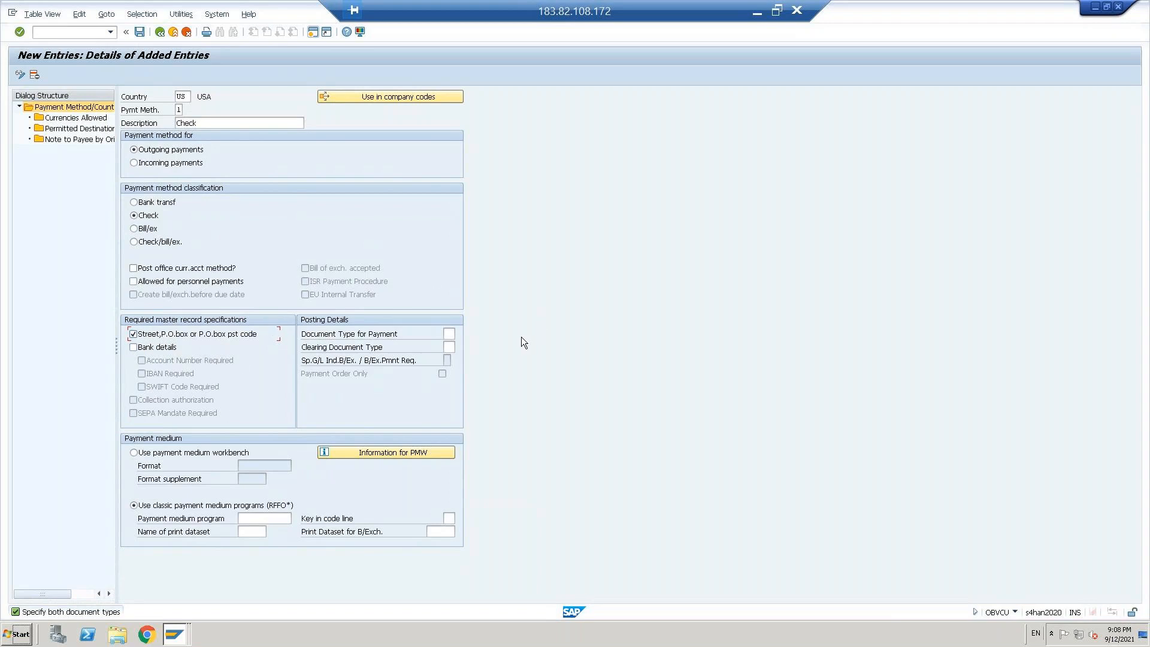
Step: Set both the document type for payment and the clearing document type to KZ (Vendor payment)
click(454, 335)
click(460, 333)
drag(531, 305, 544, 152)
click(695, 406)
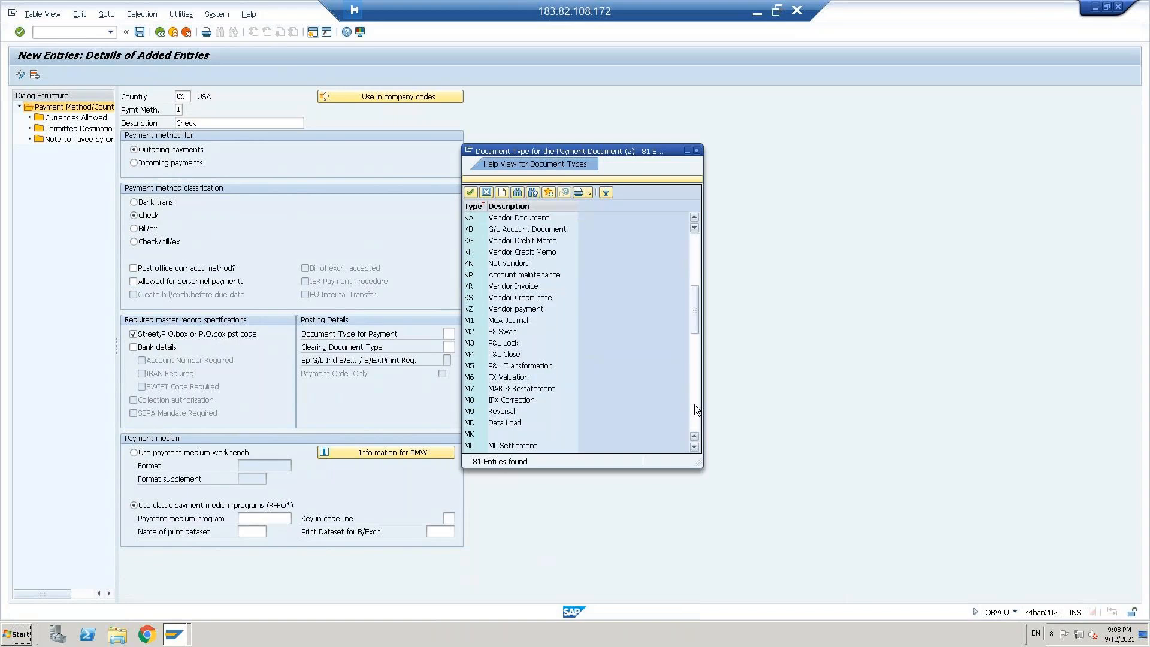
click(695, 405)
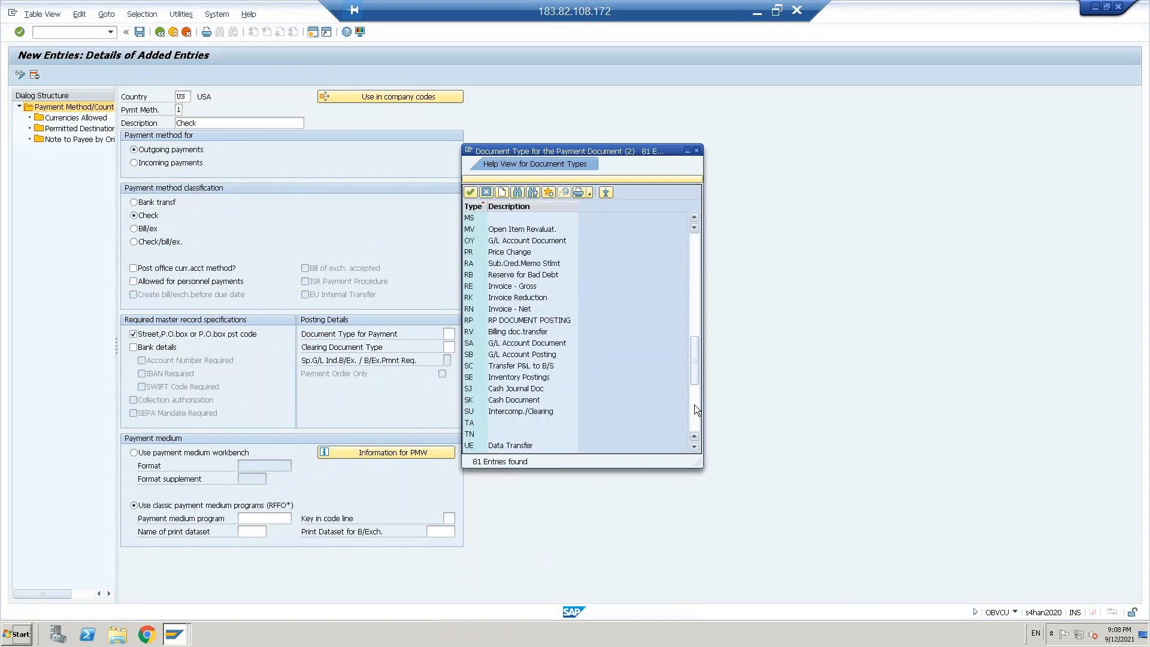
click(695, 240)
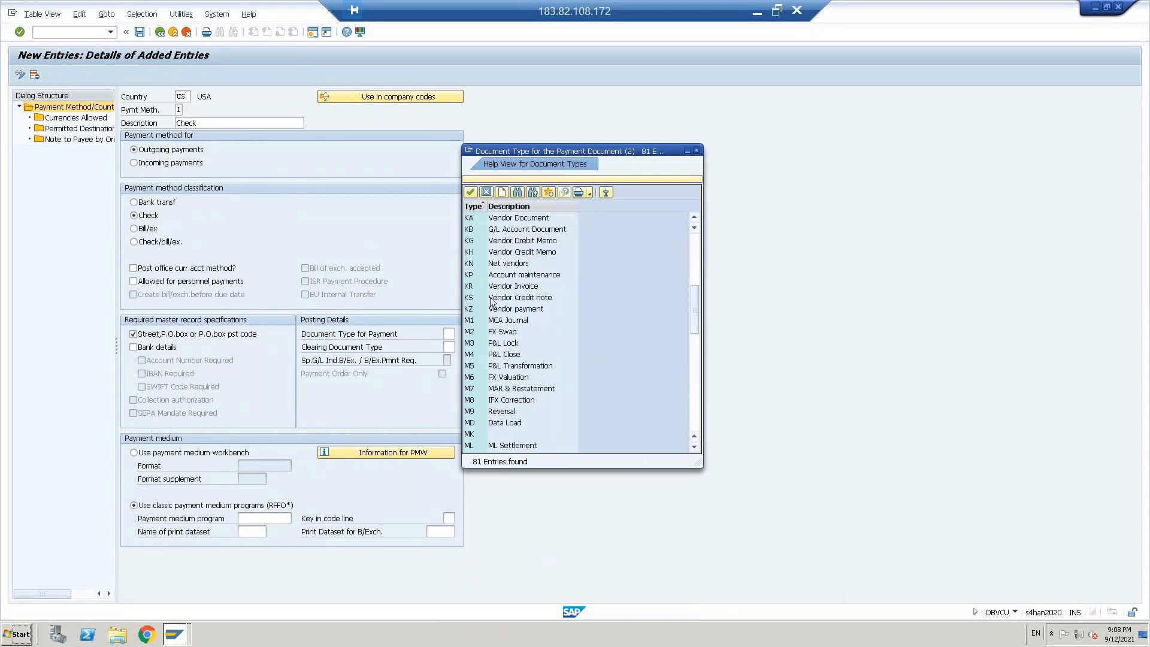
click(505, 311)
double_click(505, 310)
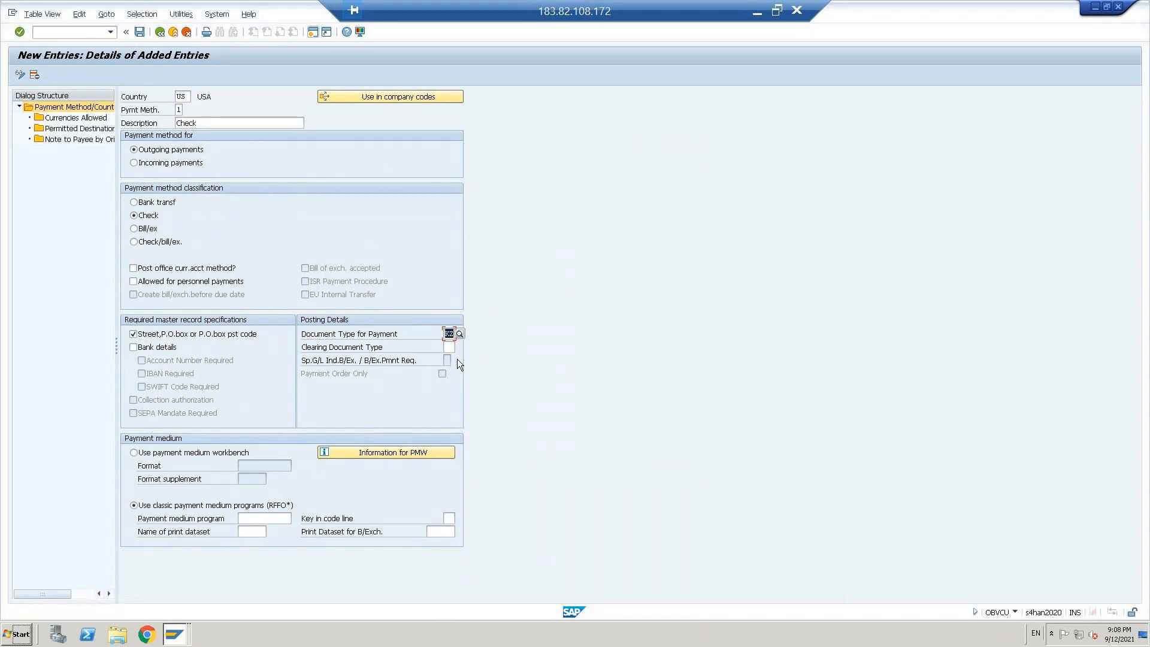
key(Tab)
text(KZ)
key(Return)
Step: Enter the beginning of the classic payment medium program name, rffou, for the new US payment method
click(260, 517)
text(r)
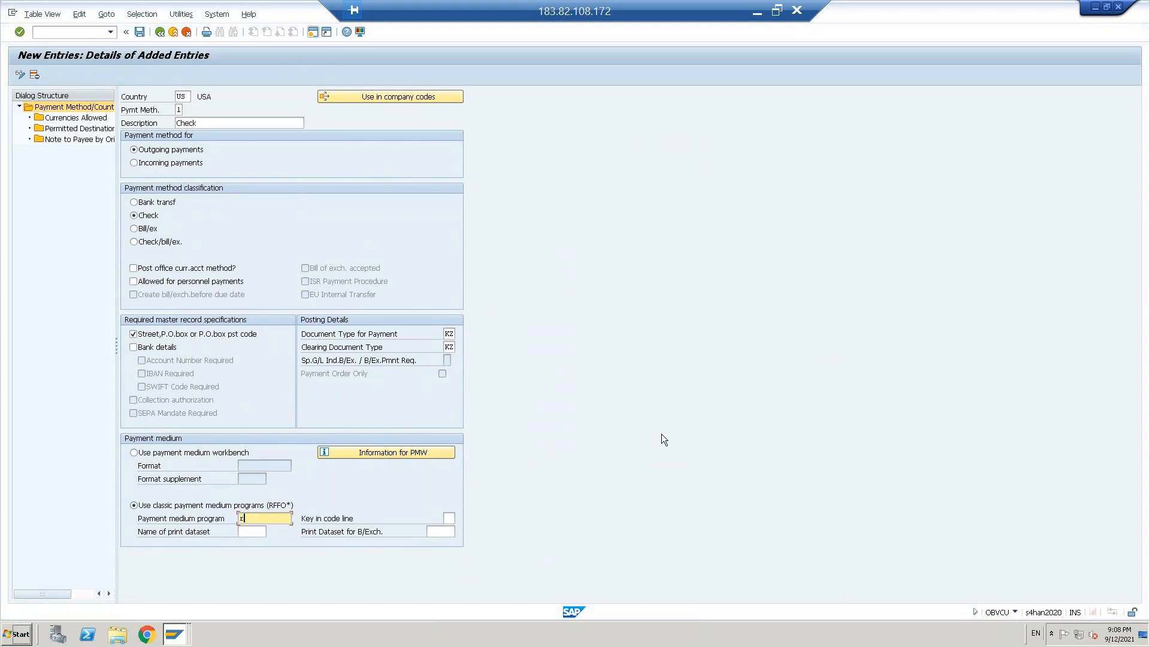
text(ffouc)
key(BackSpace)
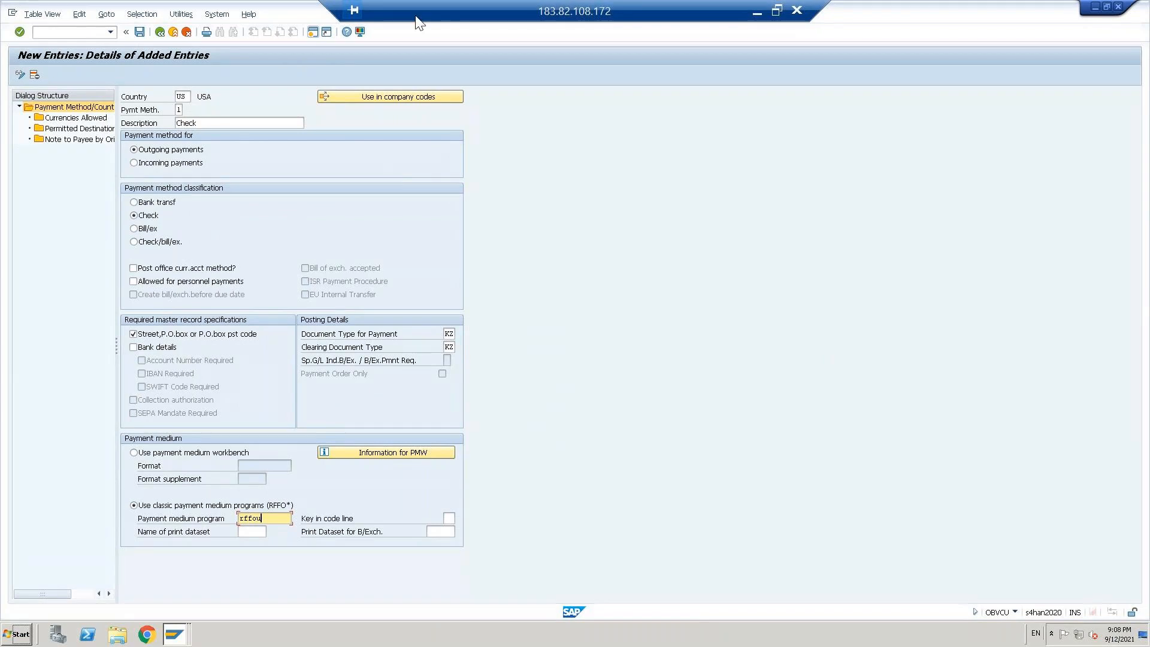
Step: Open a second session with transaction FBZP and display the locked payment methods in country list
click(312, 31)
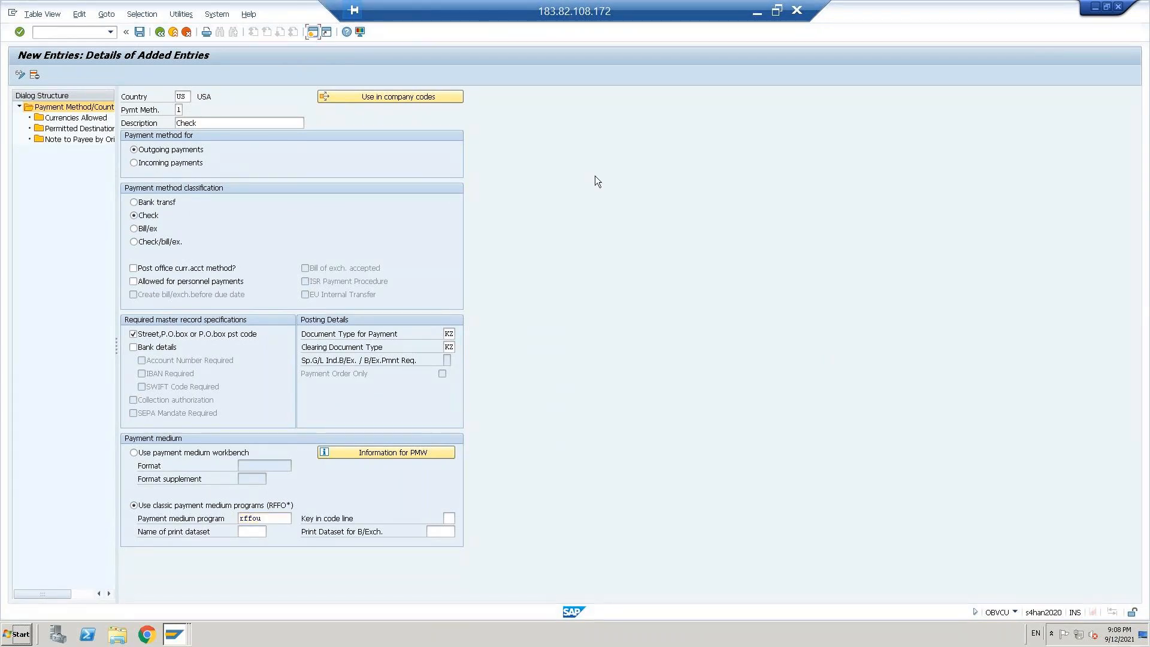
text(fbzp)
key(Return)
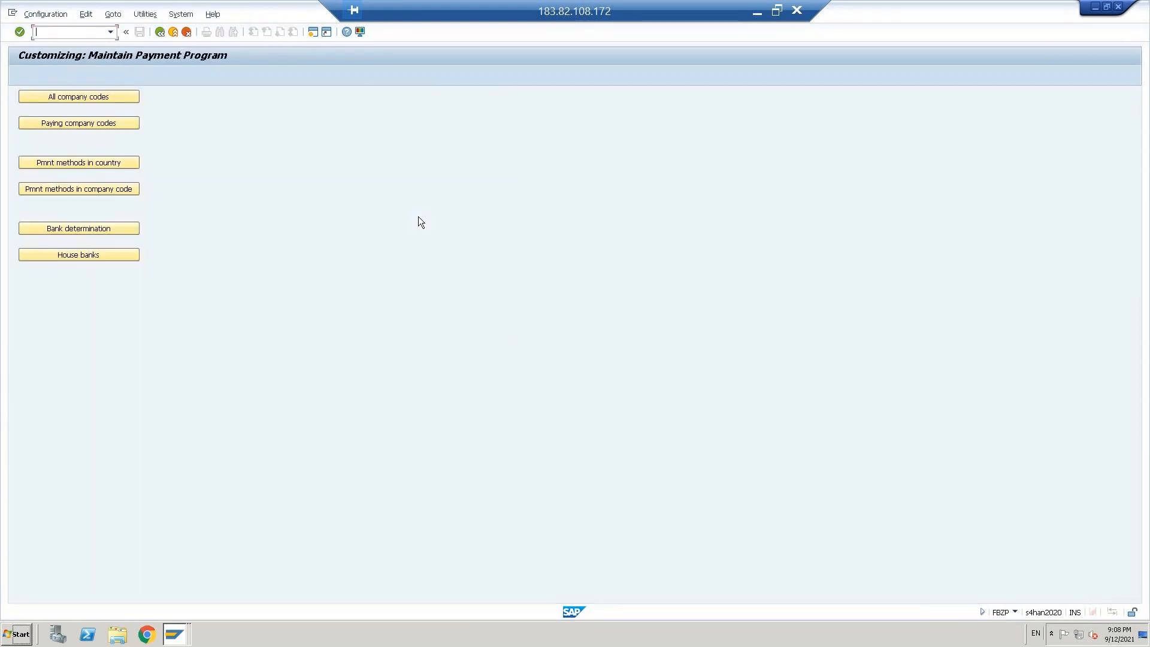
click(71, 162)
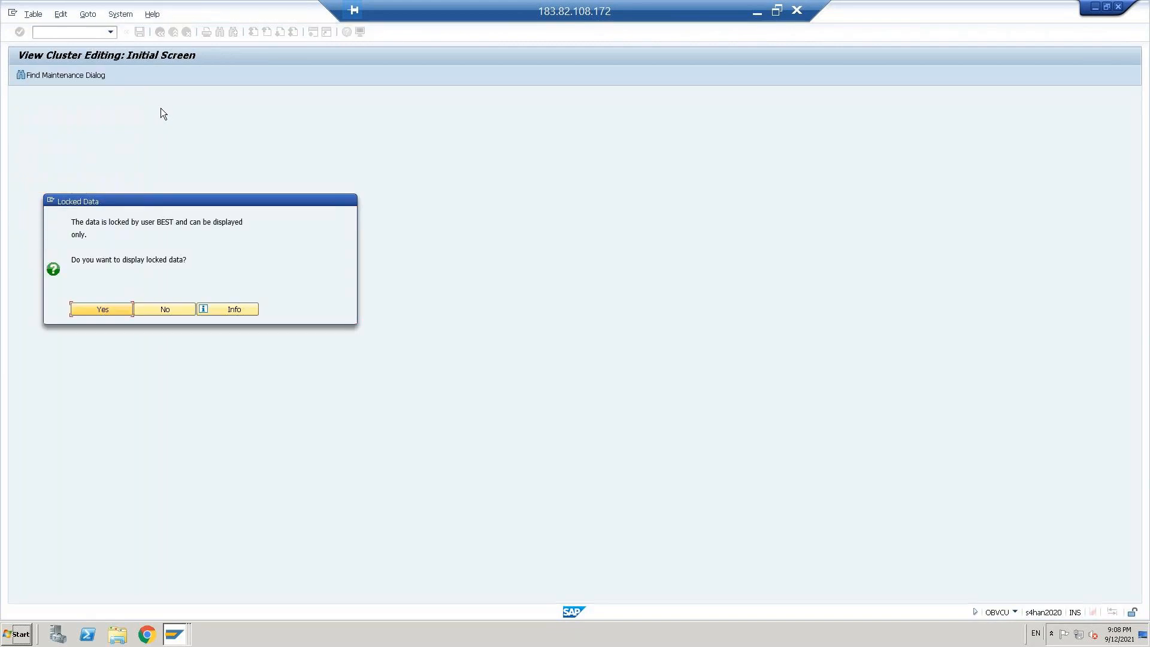
click(110, 310)
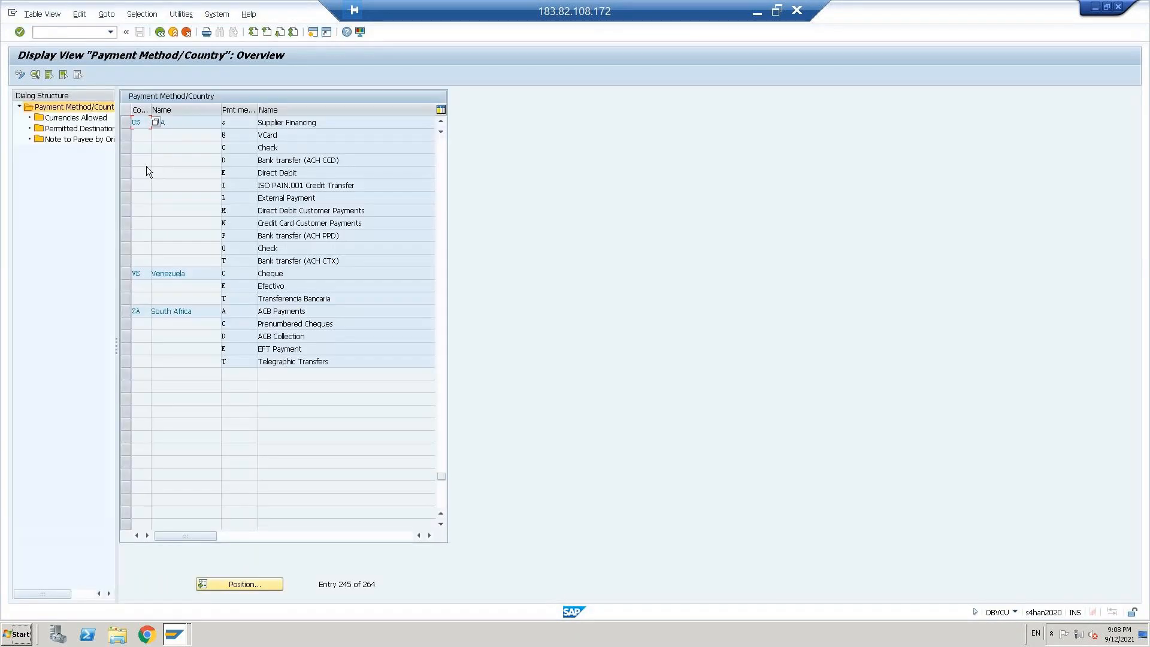
Step: Check the payment medium settings of the US check payment methods C and Q
double_click(235, 145)
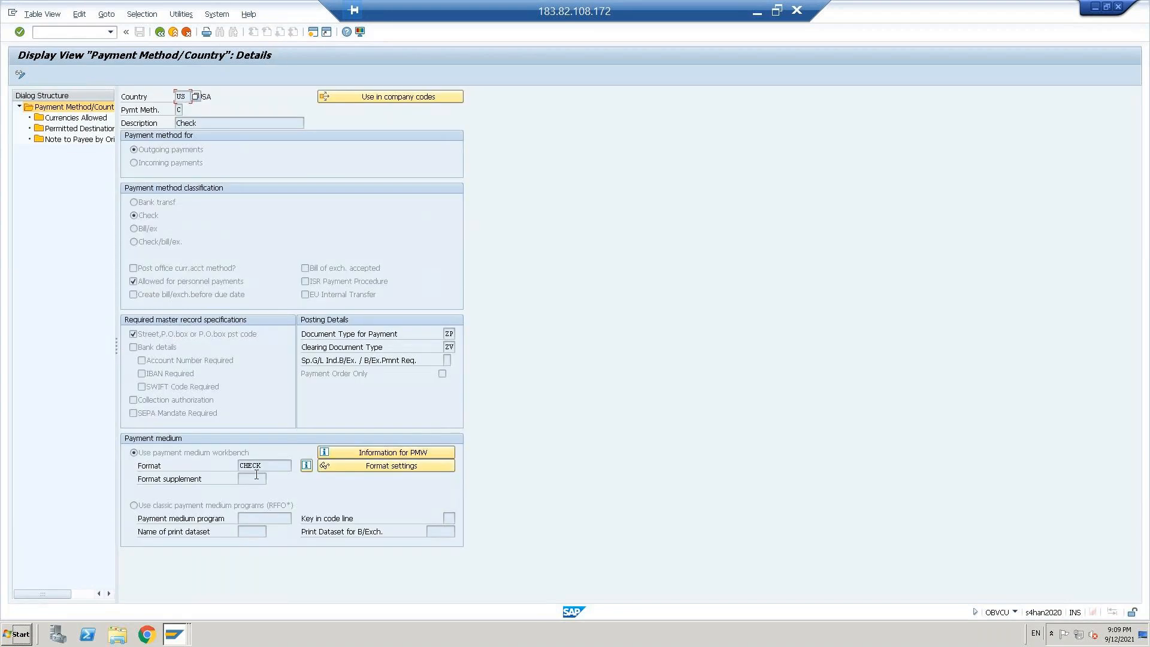
click(160, 32)
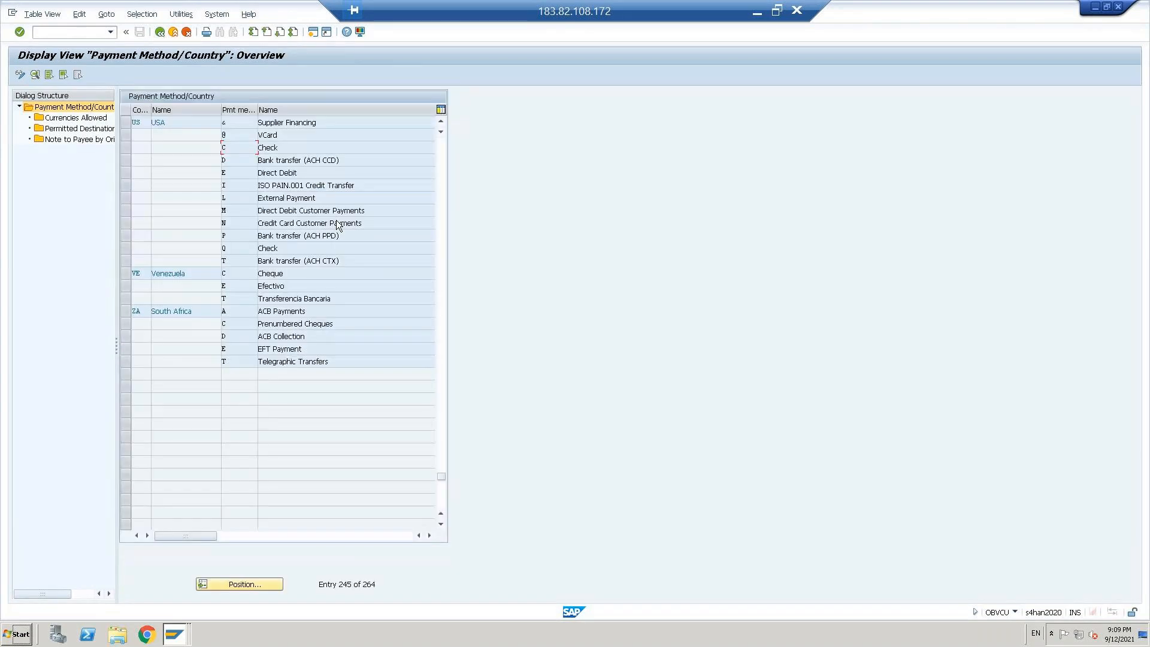
double_click(232, 248)
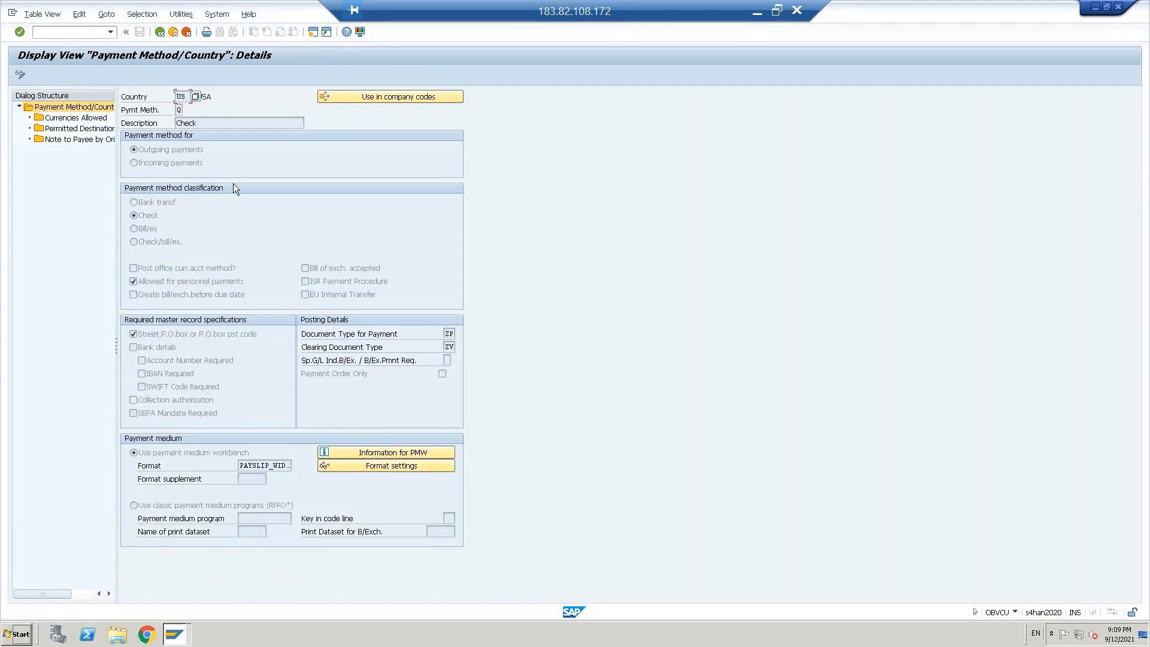
click(162, 34)
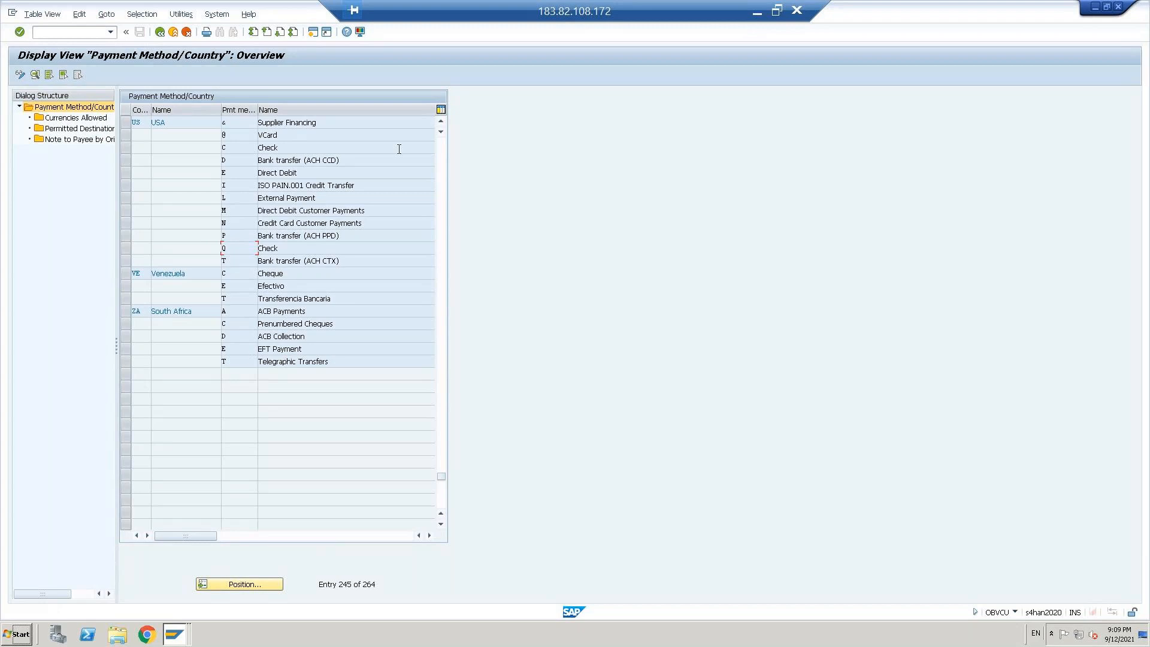
Step: Look up the payment medium program used by check payment method C for Sweden and for Singapore
click(442, 166)
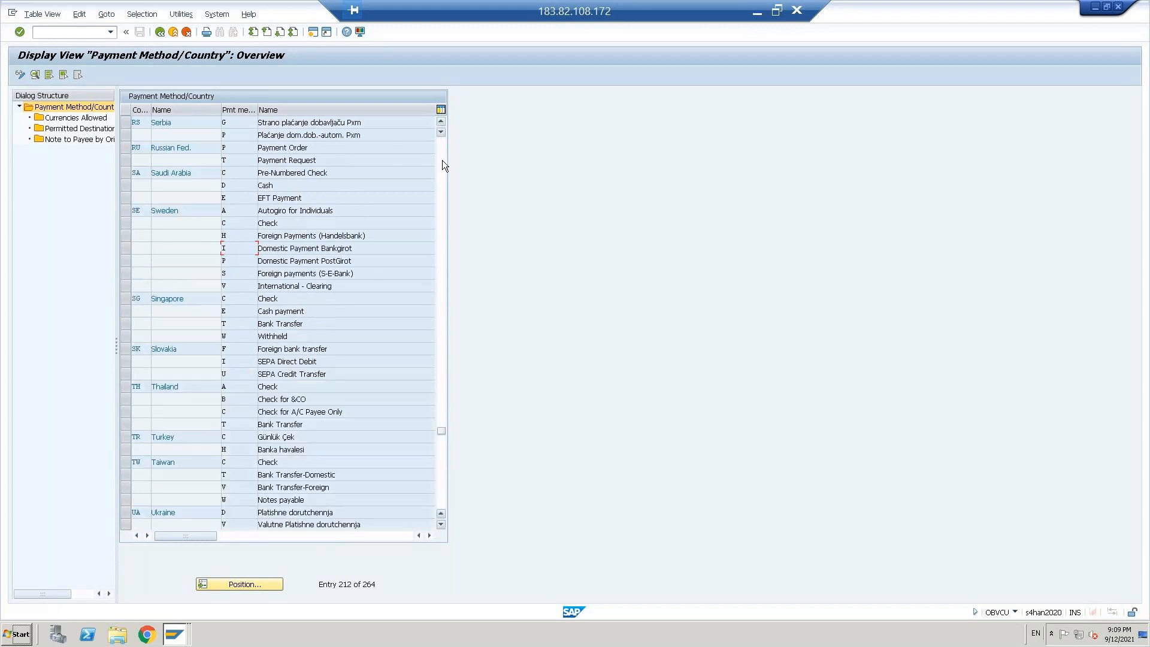
double_click(266, 222)
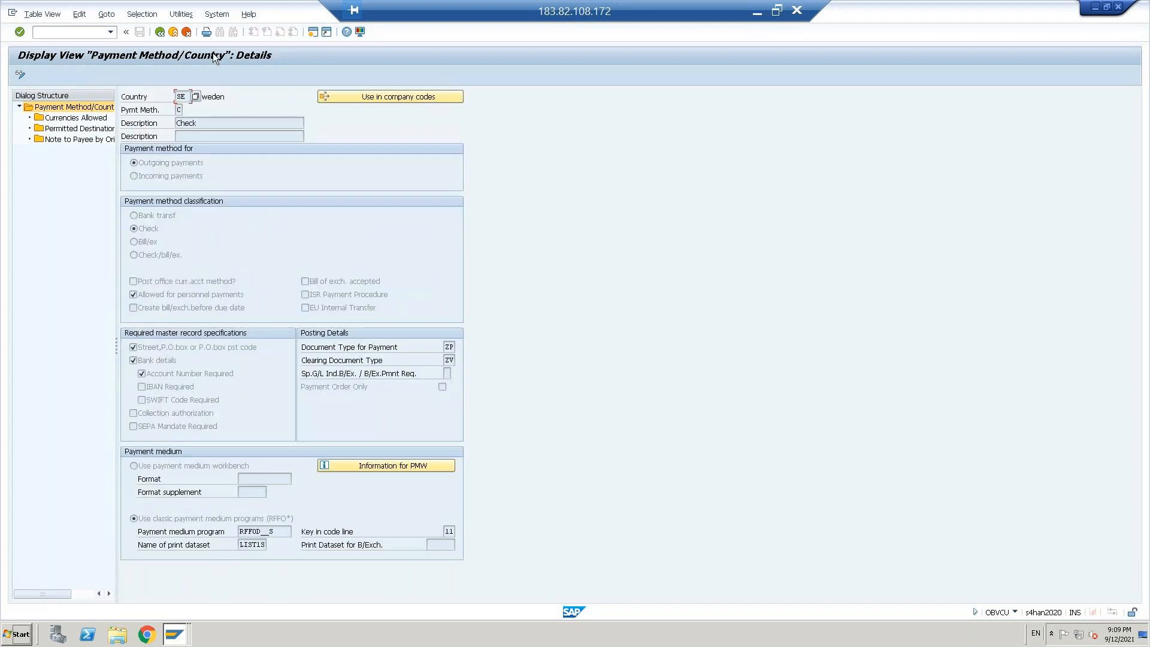
click(160, 32)
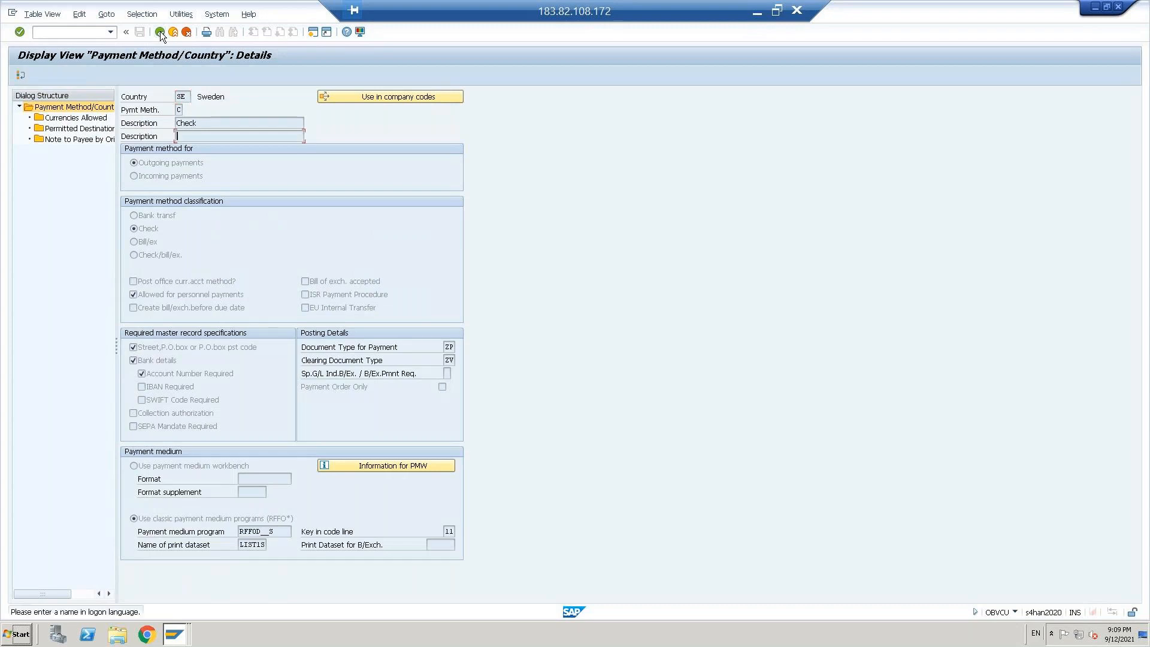
key(Return)
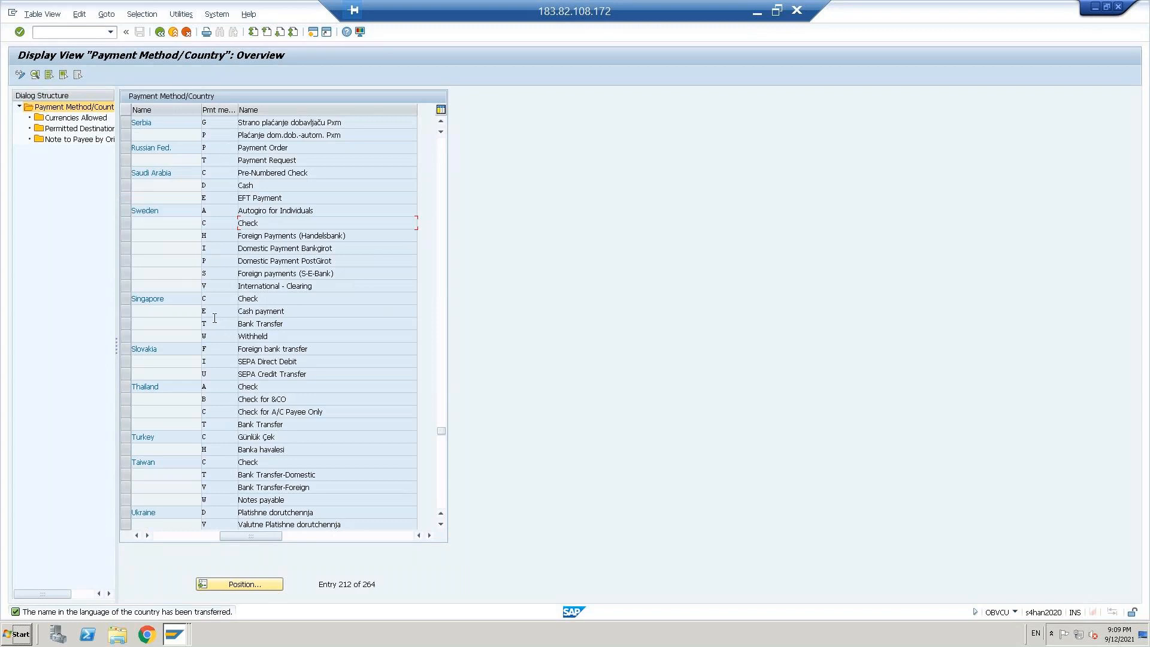
double_click(212, 300)
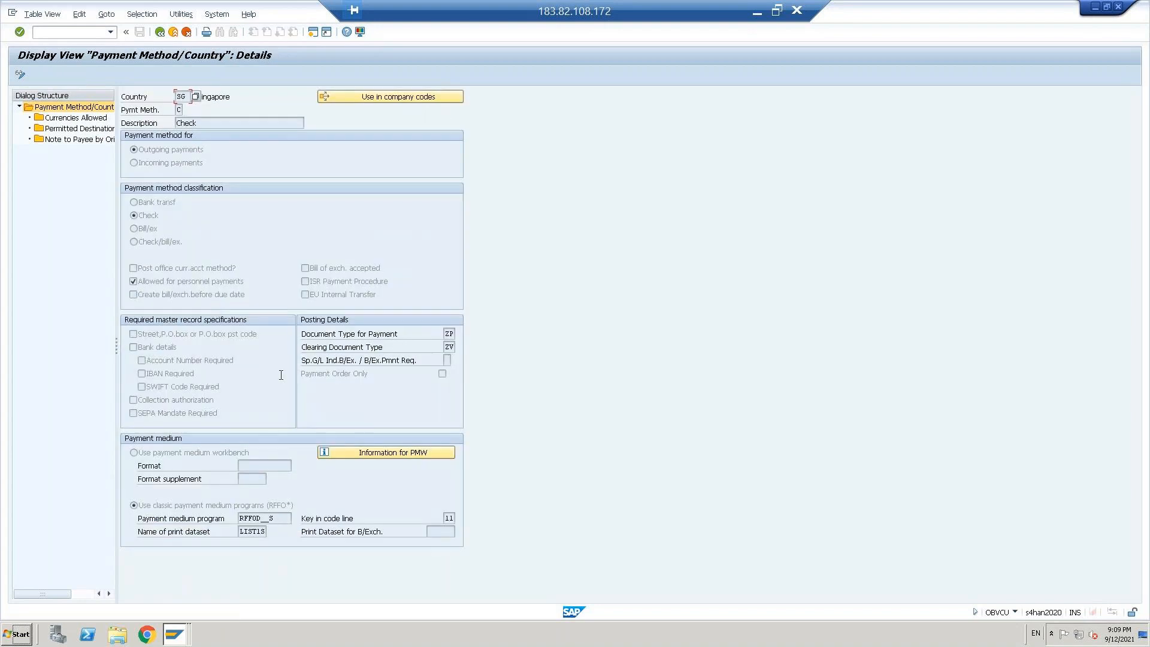
click(163, 32)
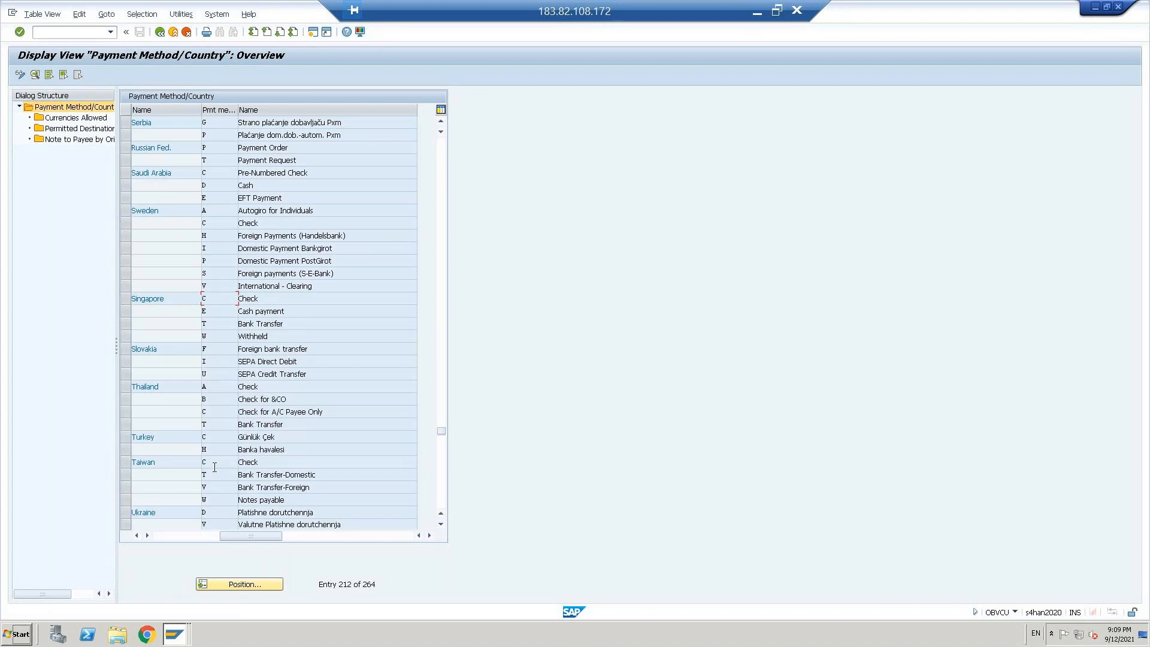
Step: Position the payment method list at country IN
click(222, 584)
text(IN)
key(Return)
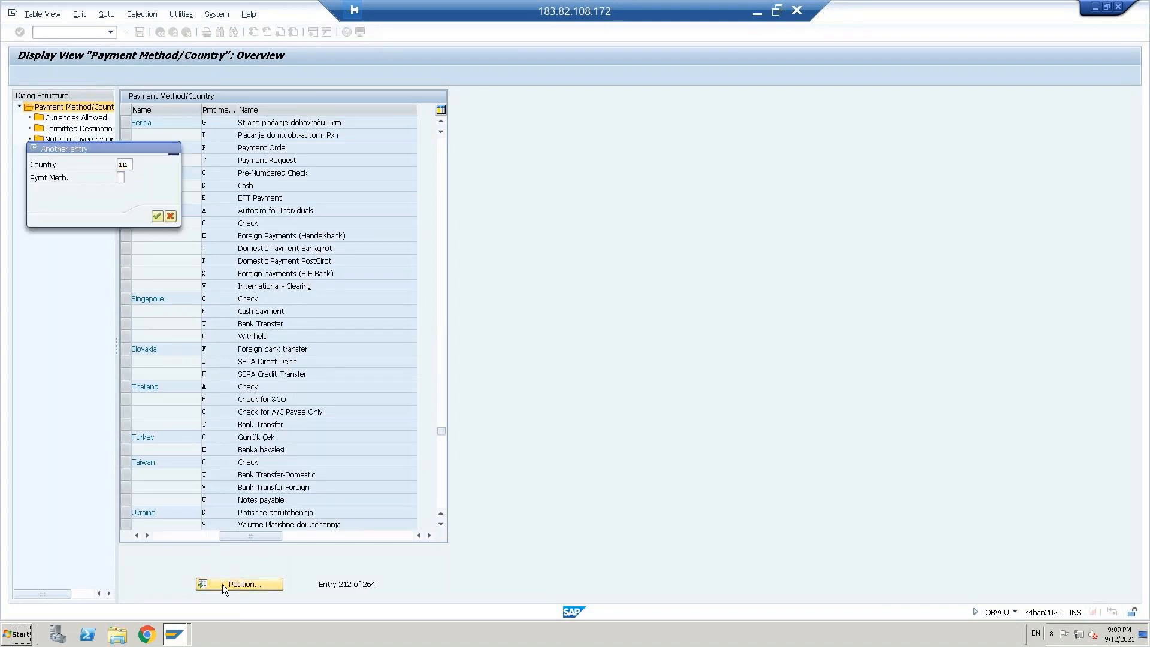
Step: Copy payment medium program RFFOUS_C from India's cheque method C into the new US payment method 1
double_click(214, 135)
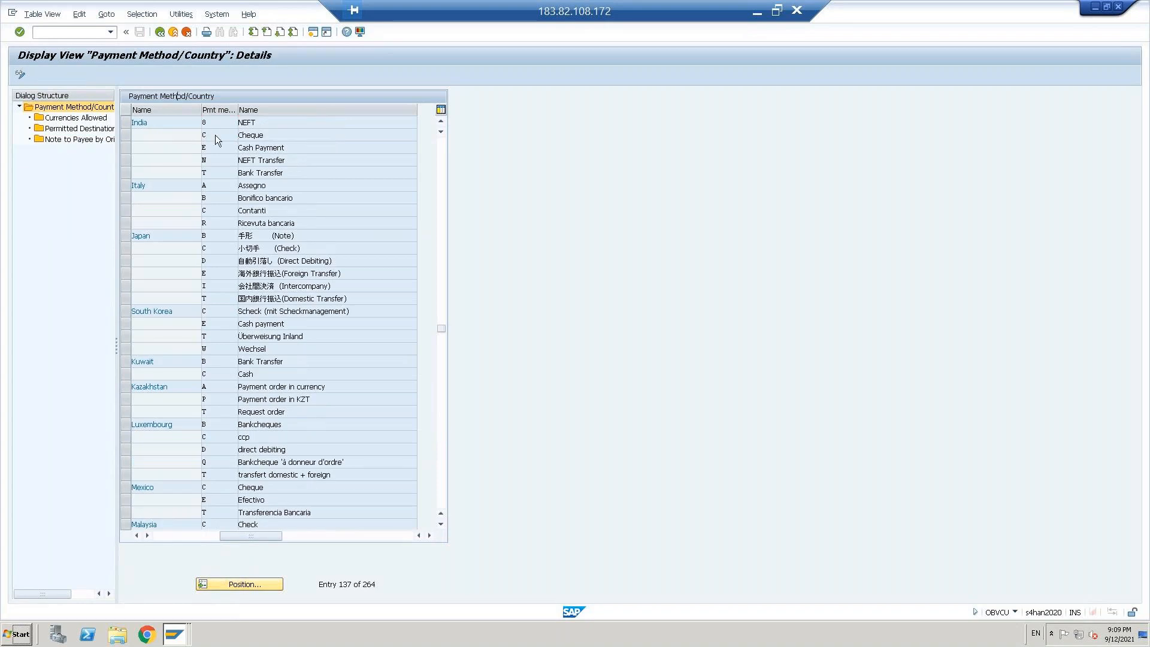
click(285, 519)
key(shift+Home)
key(ctrl+c)
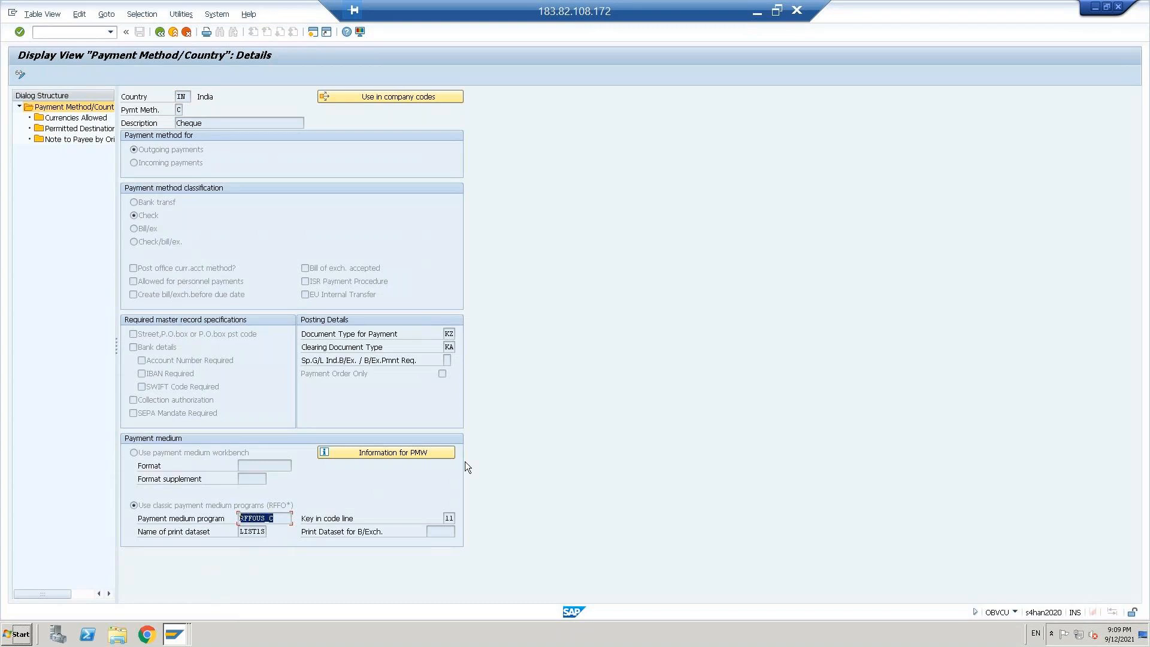
key(Home)
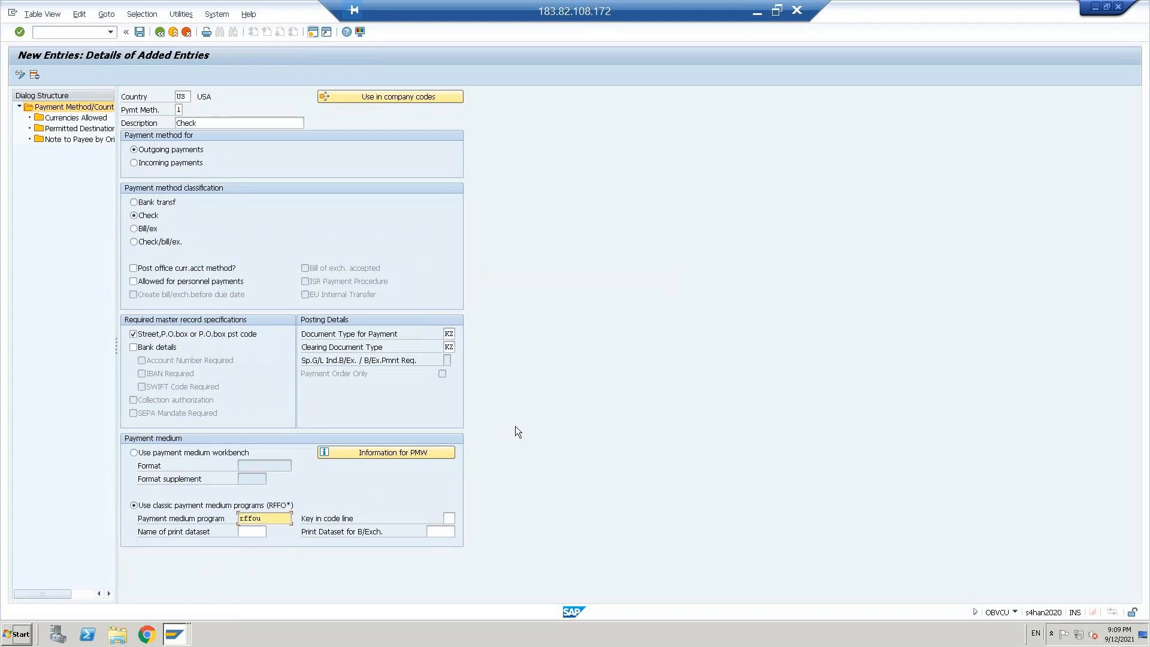
key(shift+Home)
key(ctrl+v)
Step: Copy the print dataset name LIST1S from India's cheque method C into US payment method 1
key(Down)
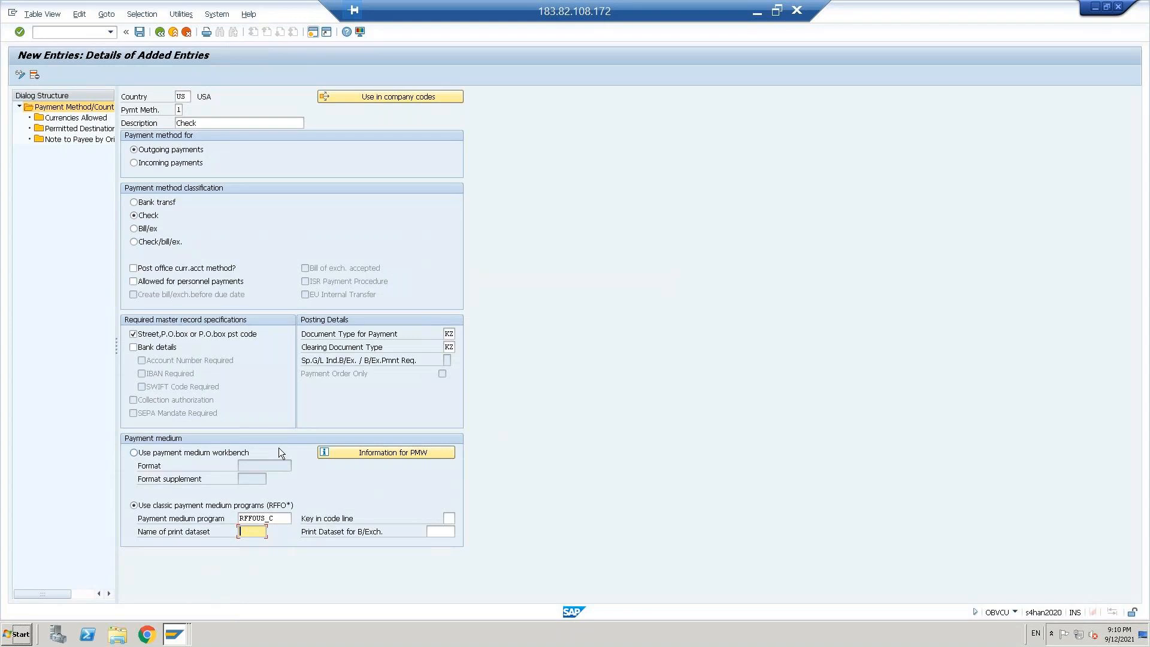
key(alt+Tab)
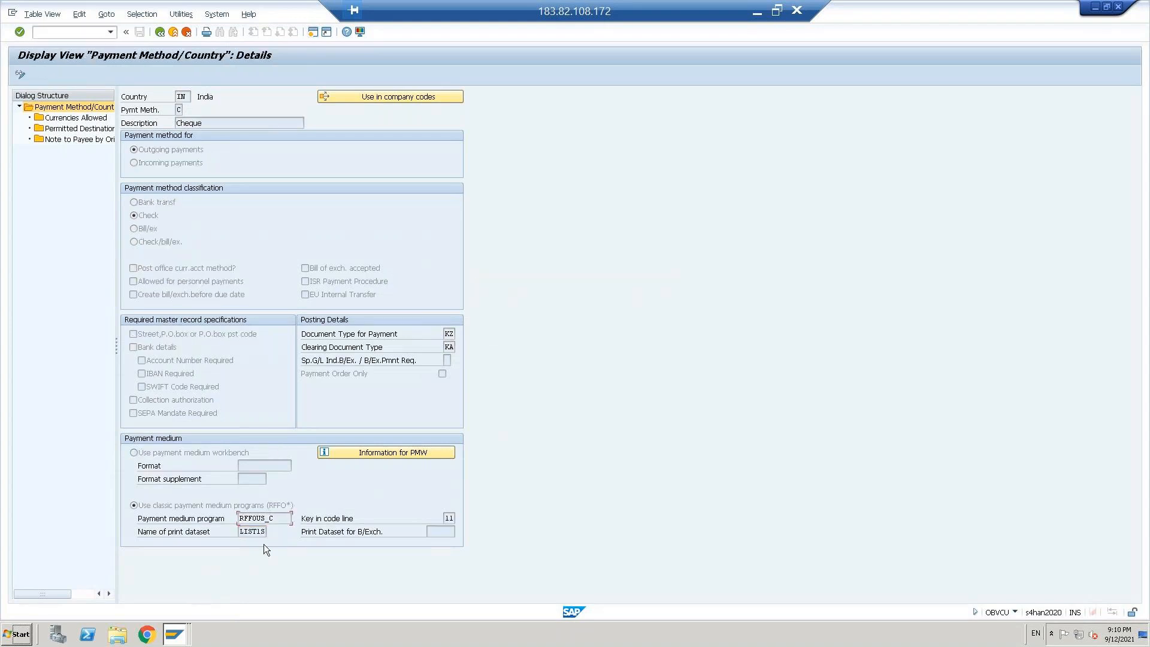
click(245, 532)
key(shift+Right)
key(shift+Right)
key(shift+Right)
key(shift+Right)
key(shift+Right)
key(ctrl+c)
key(Right)
key(alt+Tab)
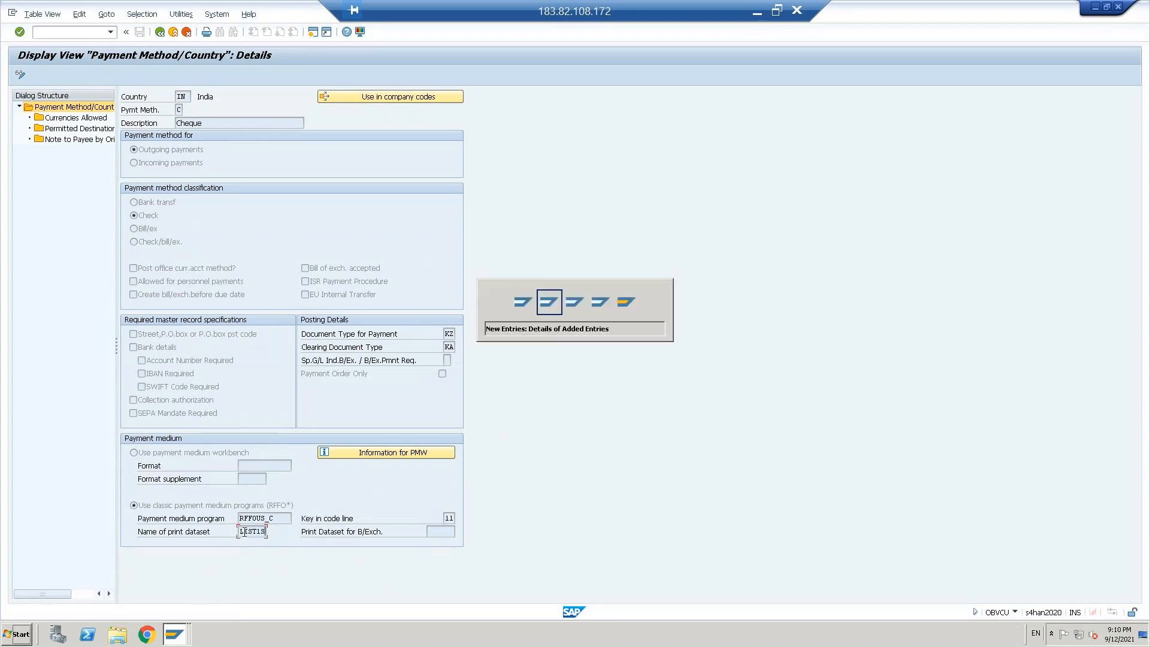
key(ctrl+v)
key(Return)
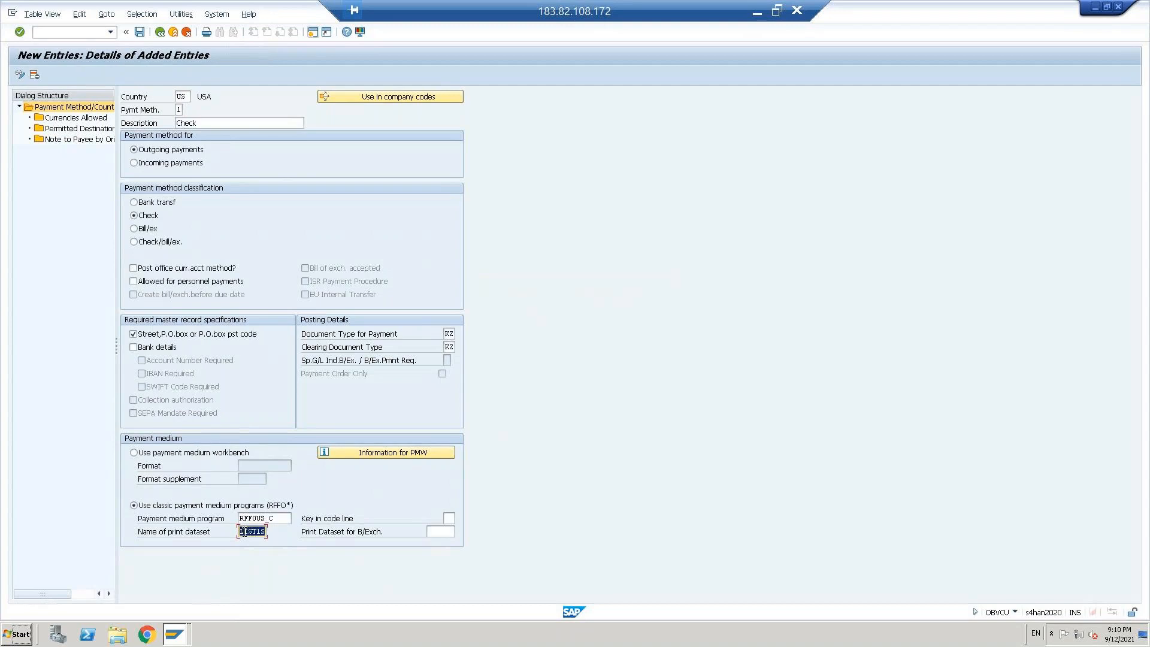
Step: Save US payment method 1 under the proposed customizing request and return to the Maintain Payment Program overview
key(ctrl+s)
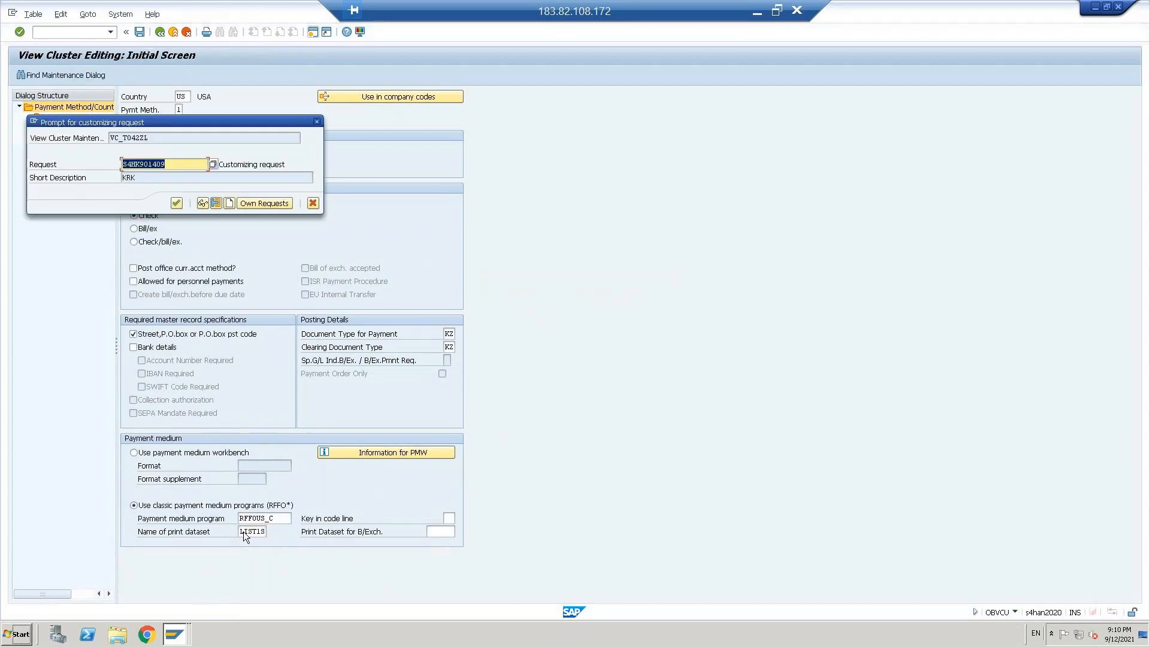
click(175, 203)
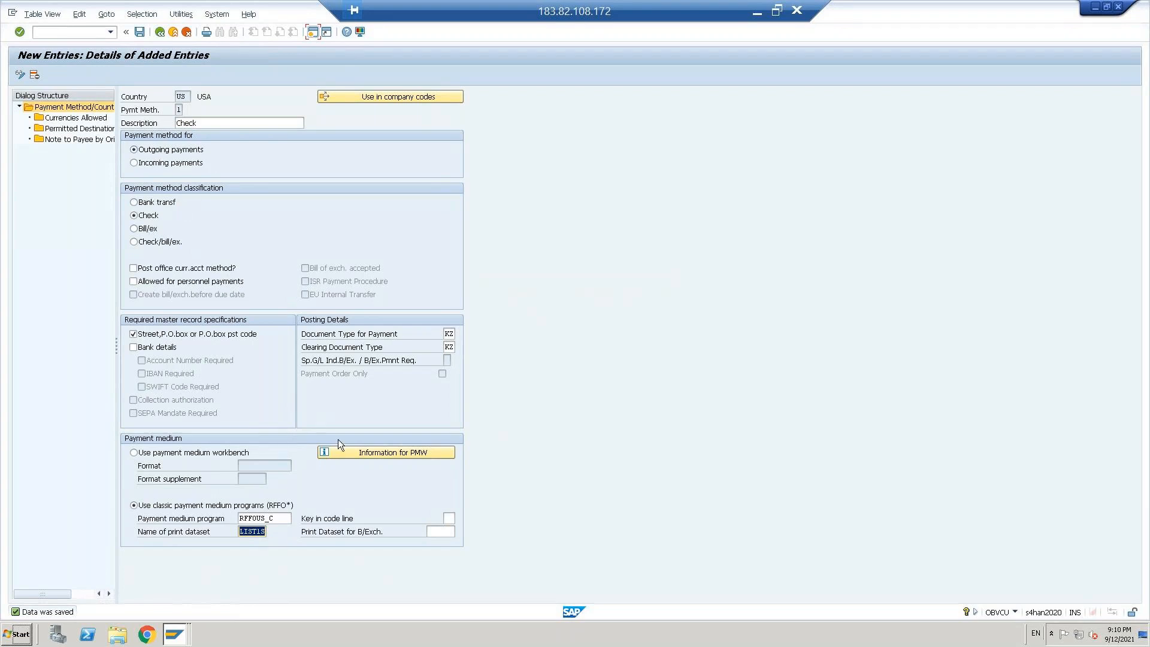
click(267, 519)
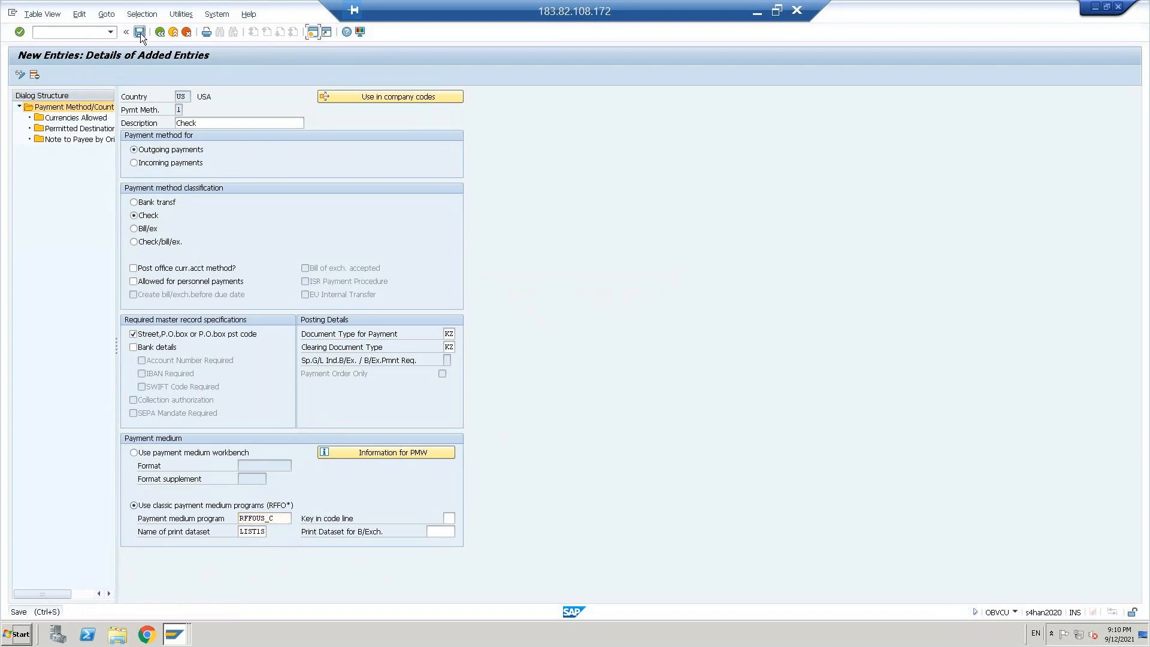
click(160, 33)
click(161, 34)
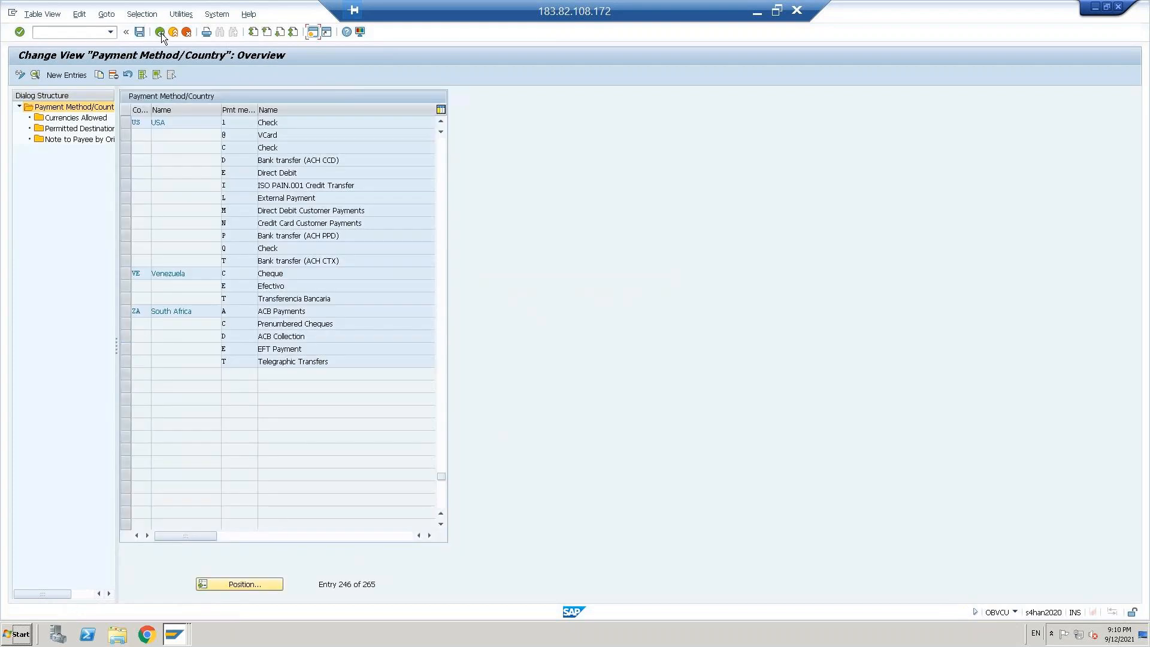
click(161, 34)
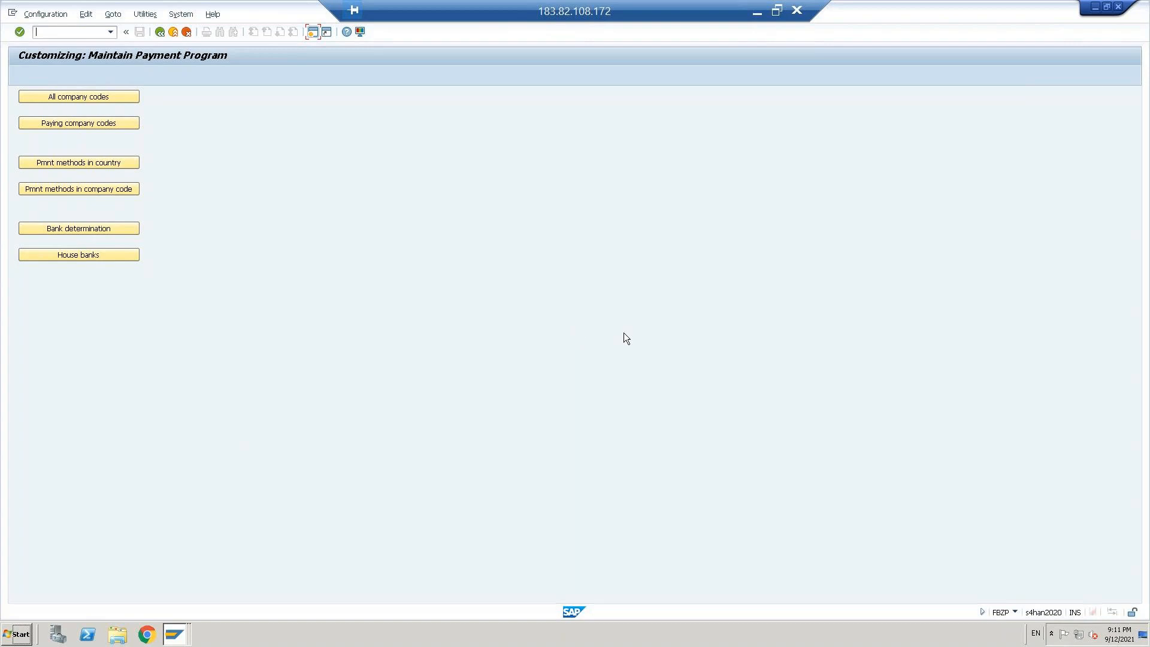
Step: Return the second session to the Maintain Payment Program overview and switch from the remote desktop to the local Word configuration document
key(alt+Tab)
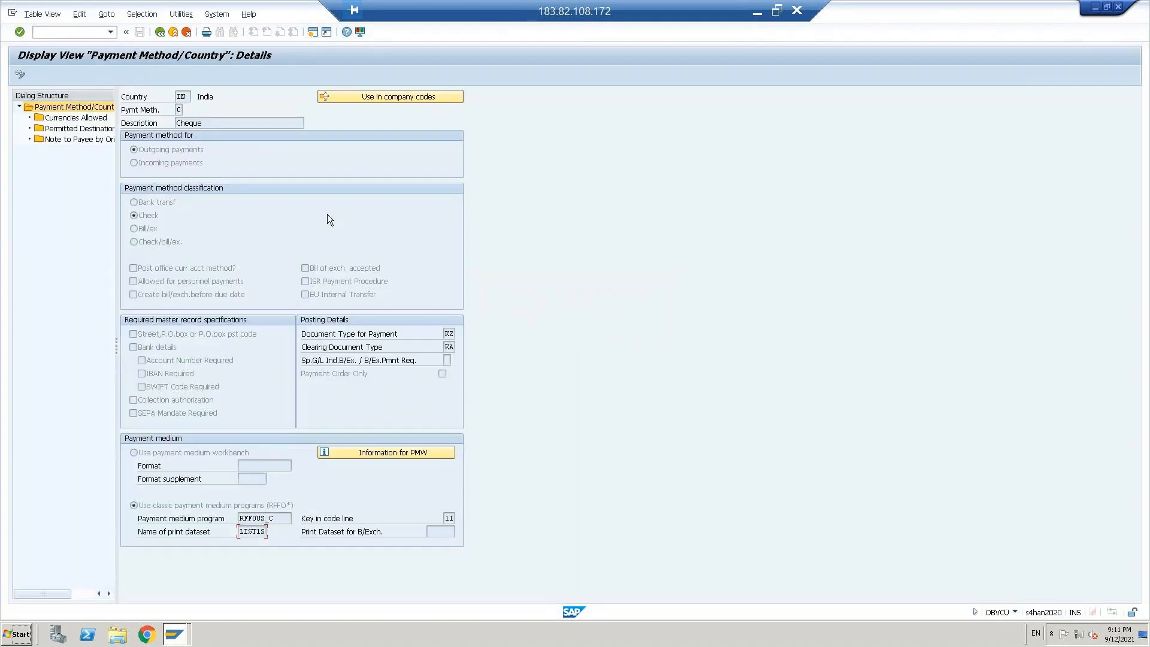
key(F3)
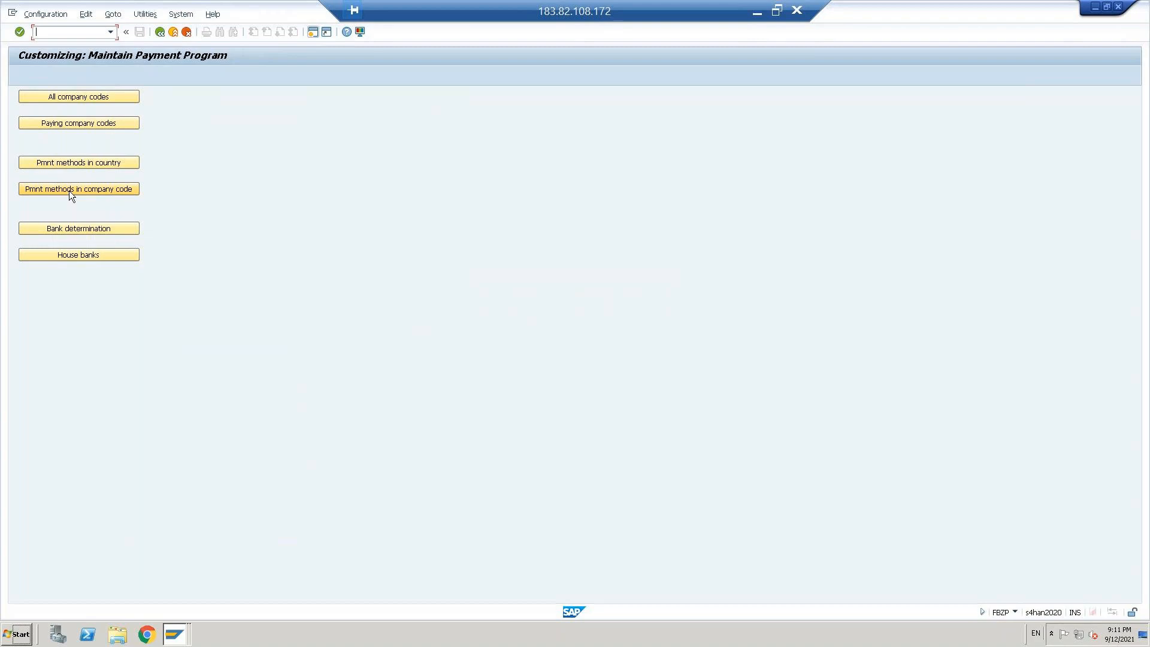
click(757, 17)
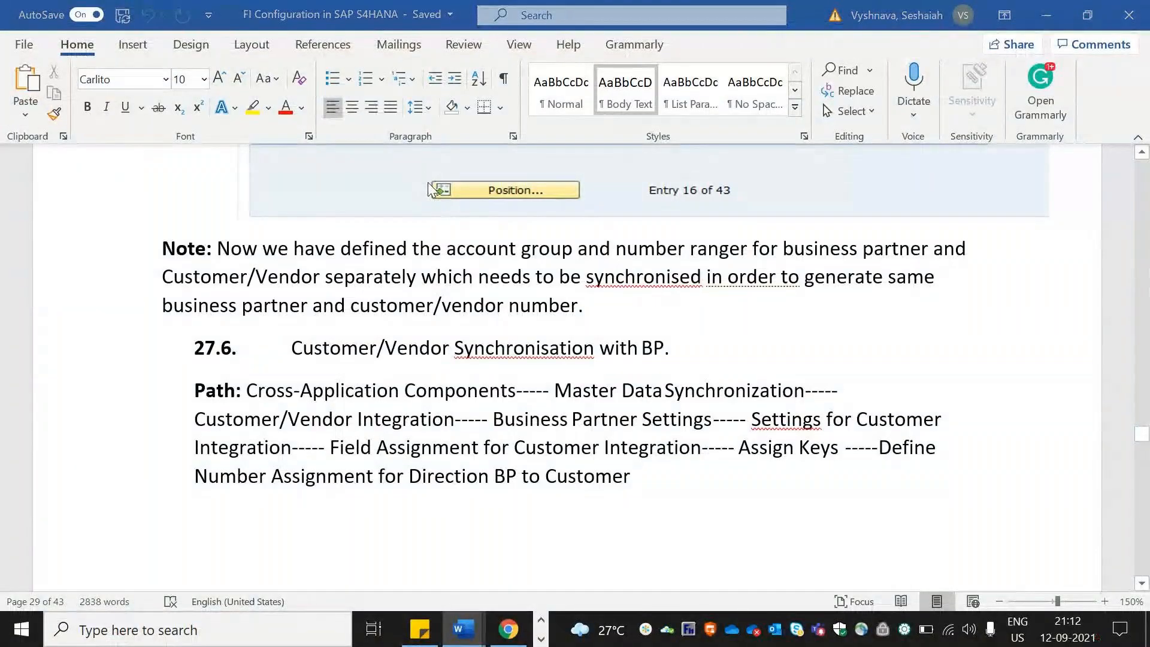
key(alt+Tab)
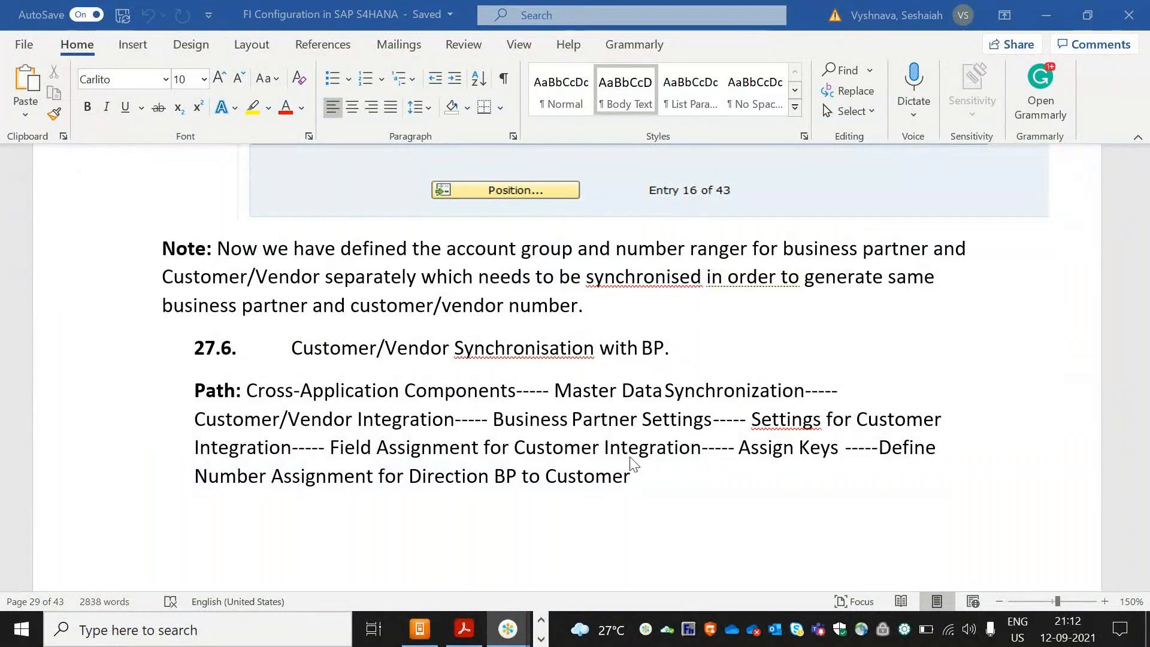